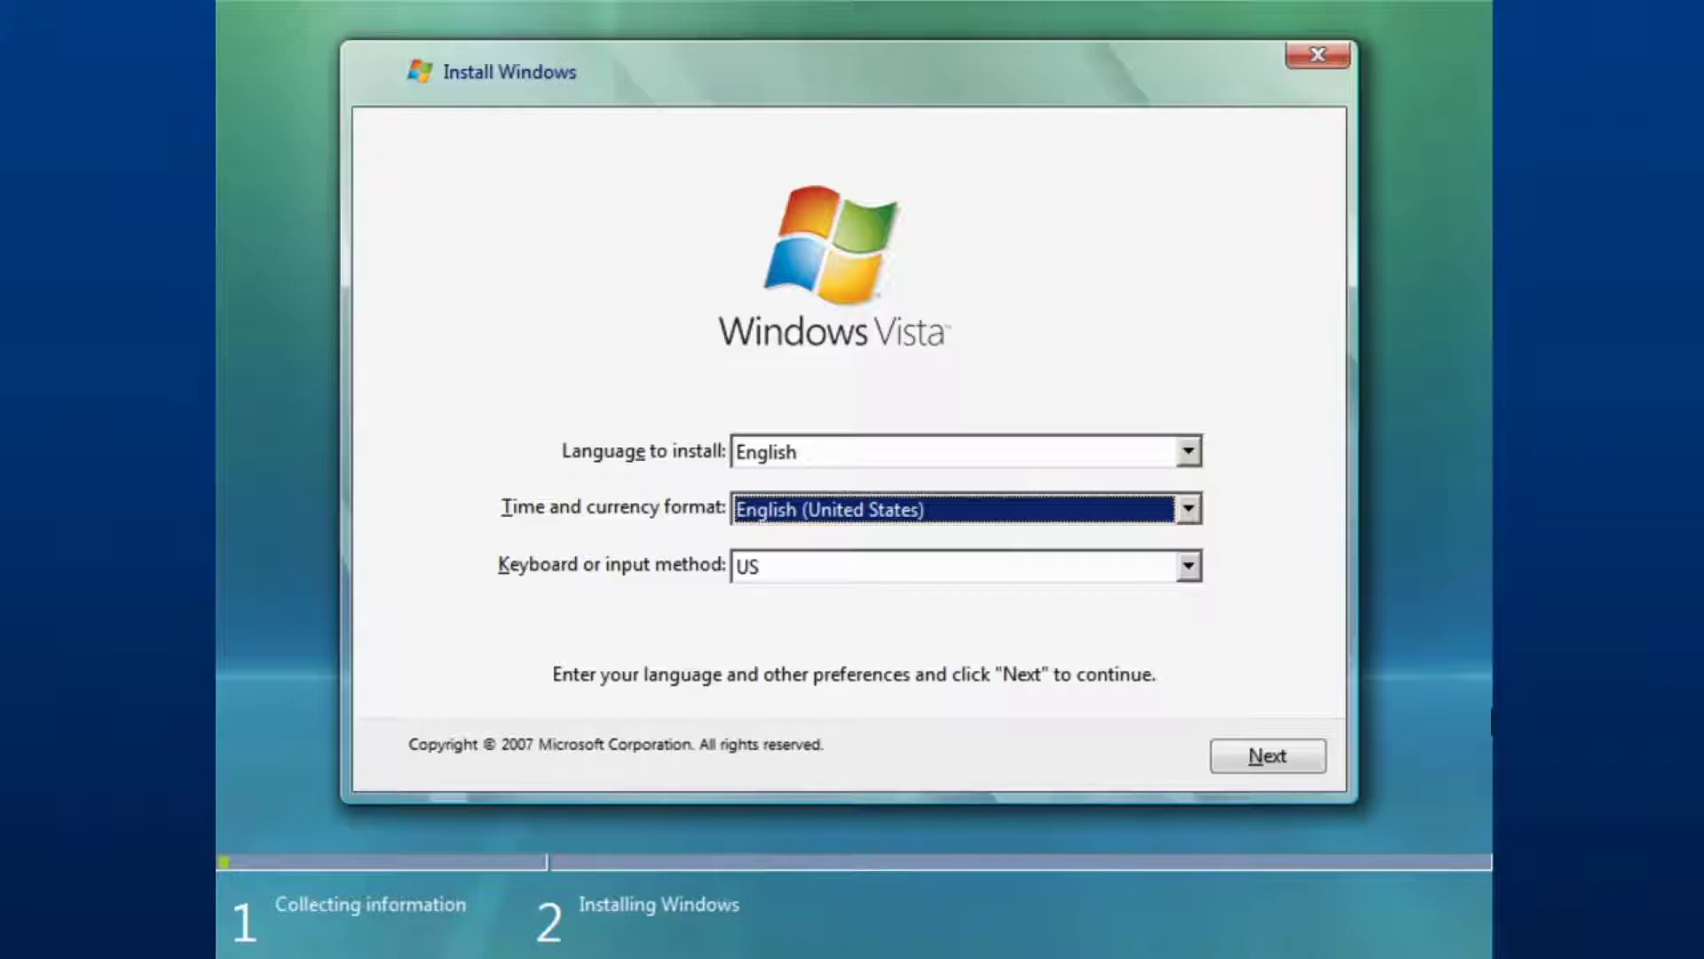
Set the time and currency format to English (United Kingdom).
click(855, 509)
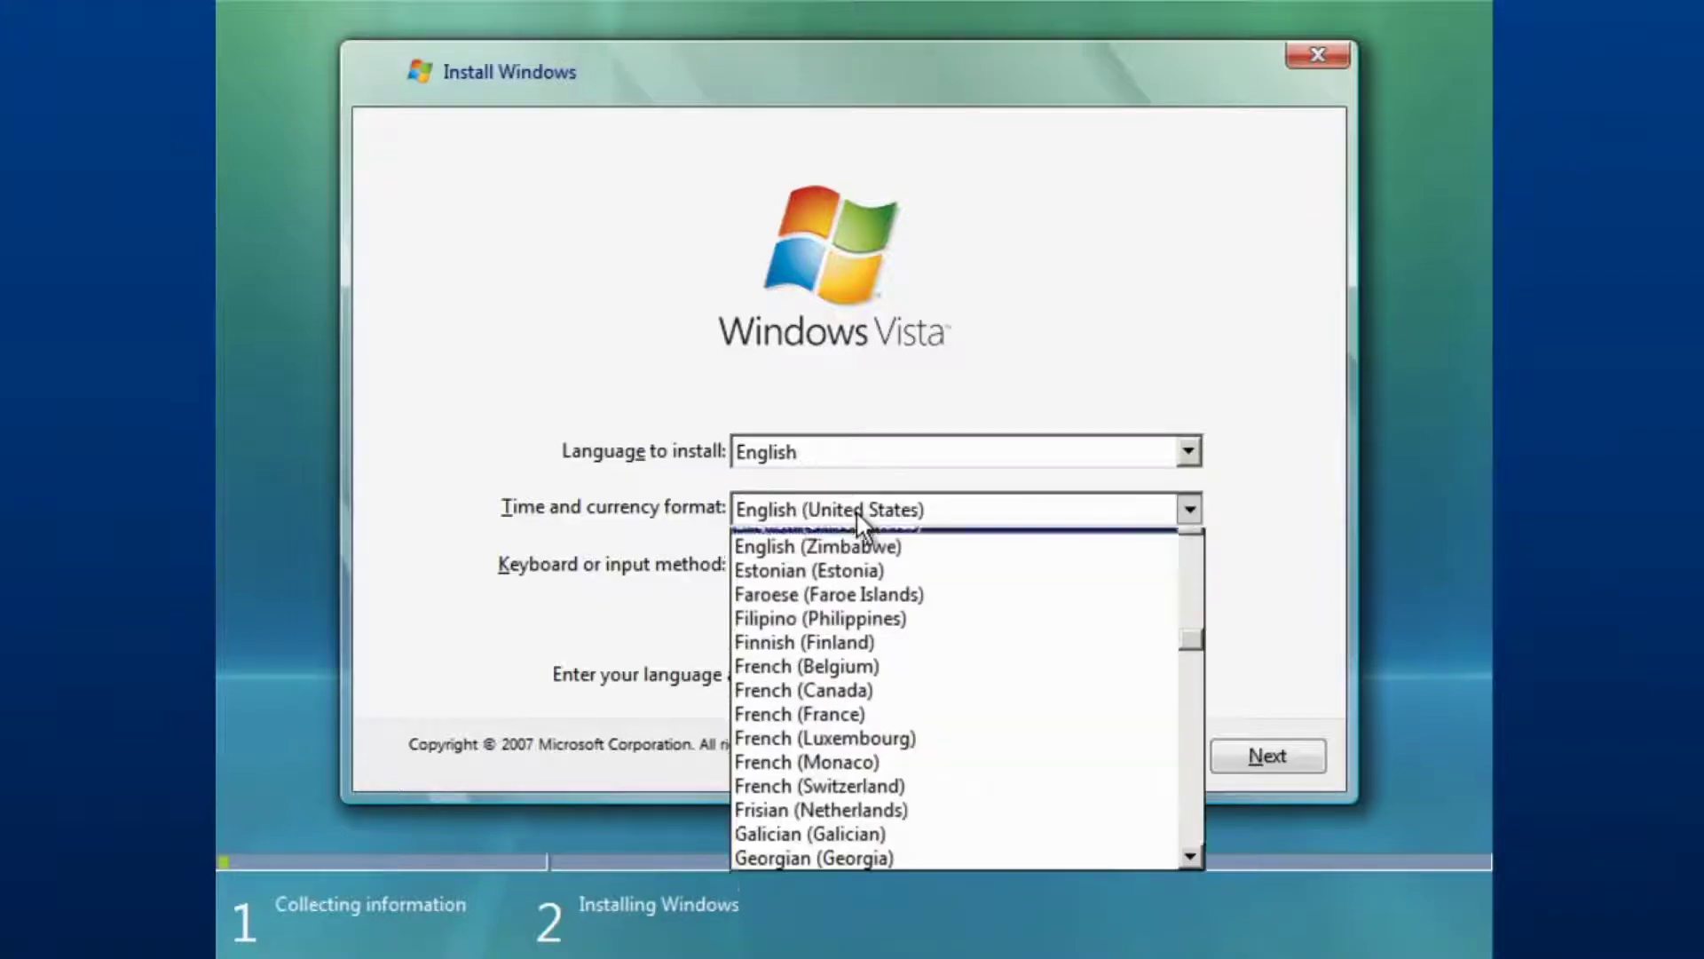
click(1190, 540)
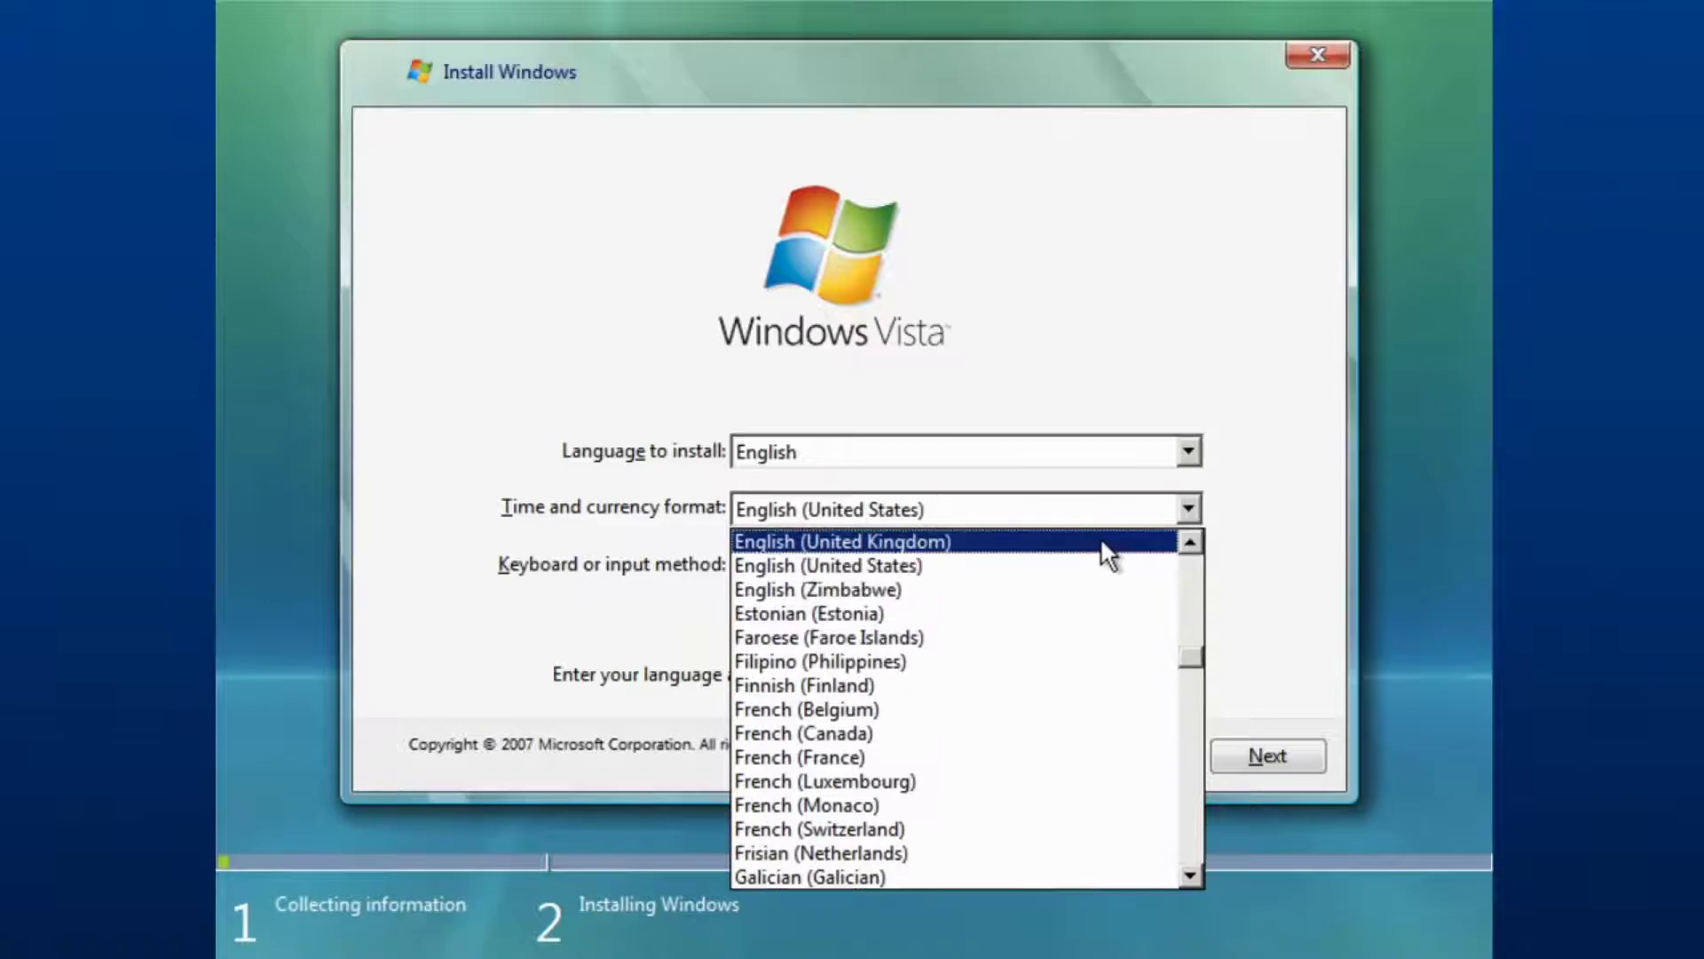
click(1107, 543)
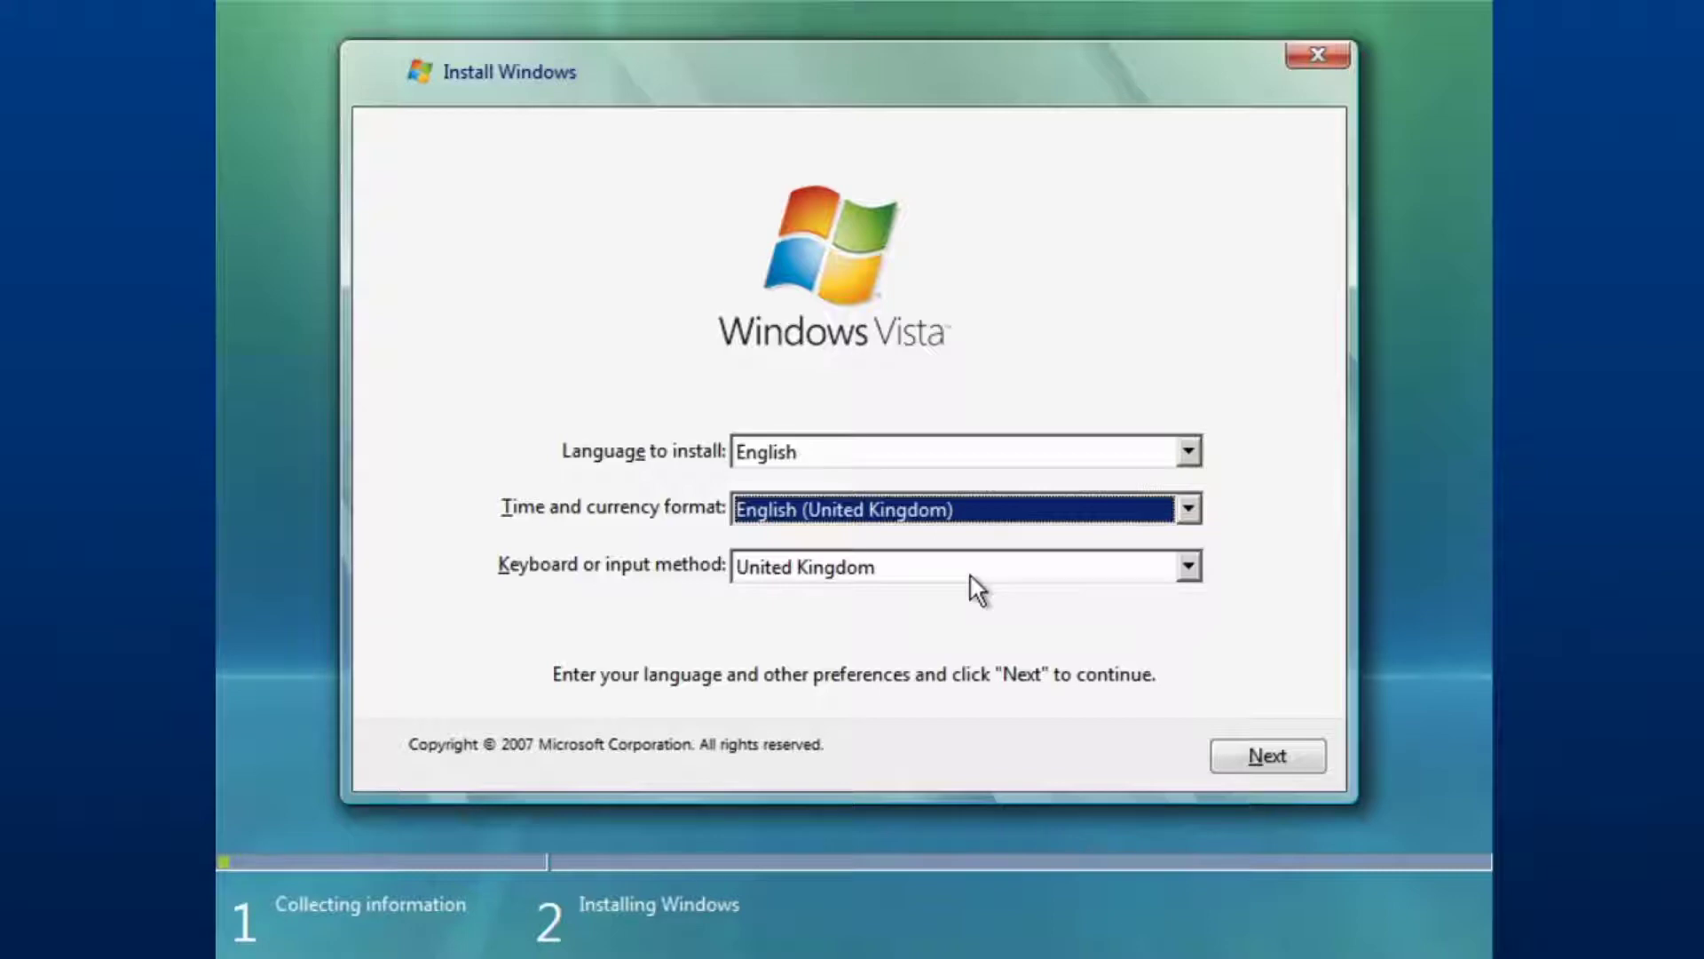
click(1285, 750)
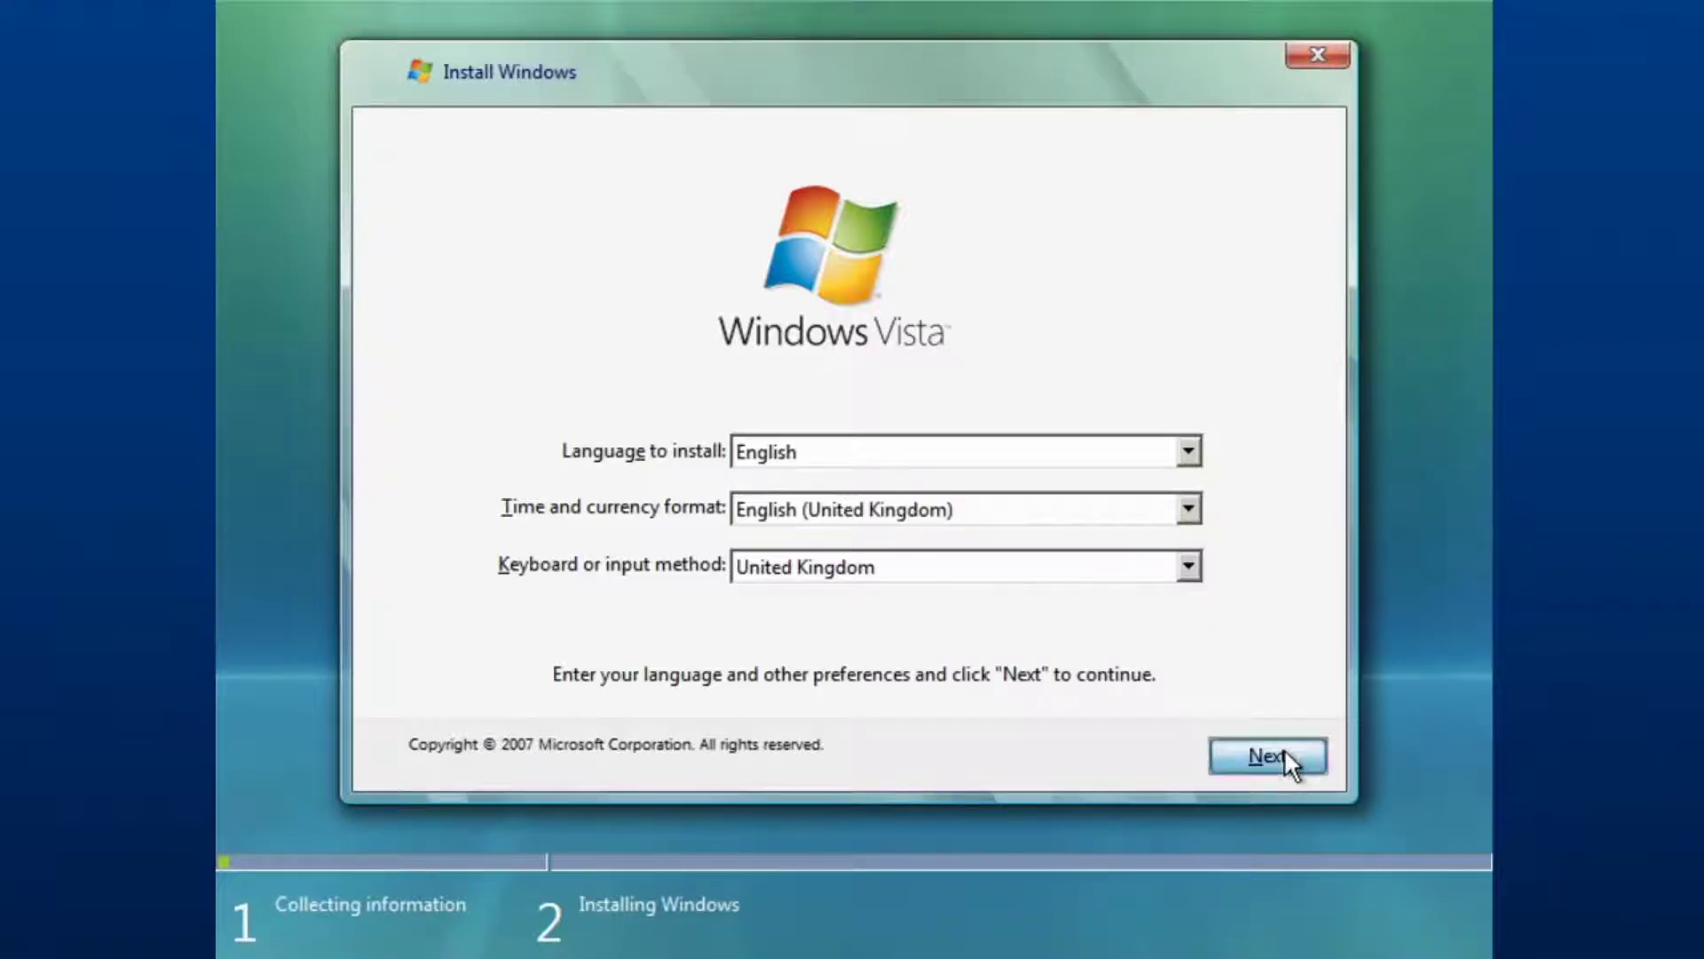
Accept the licence terms and install onto Disk 0's 40 GB unallocated space.
click(556, 681)
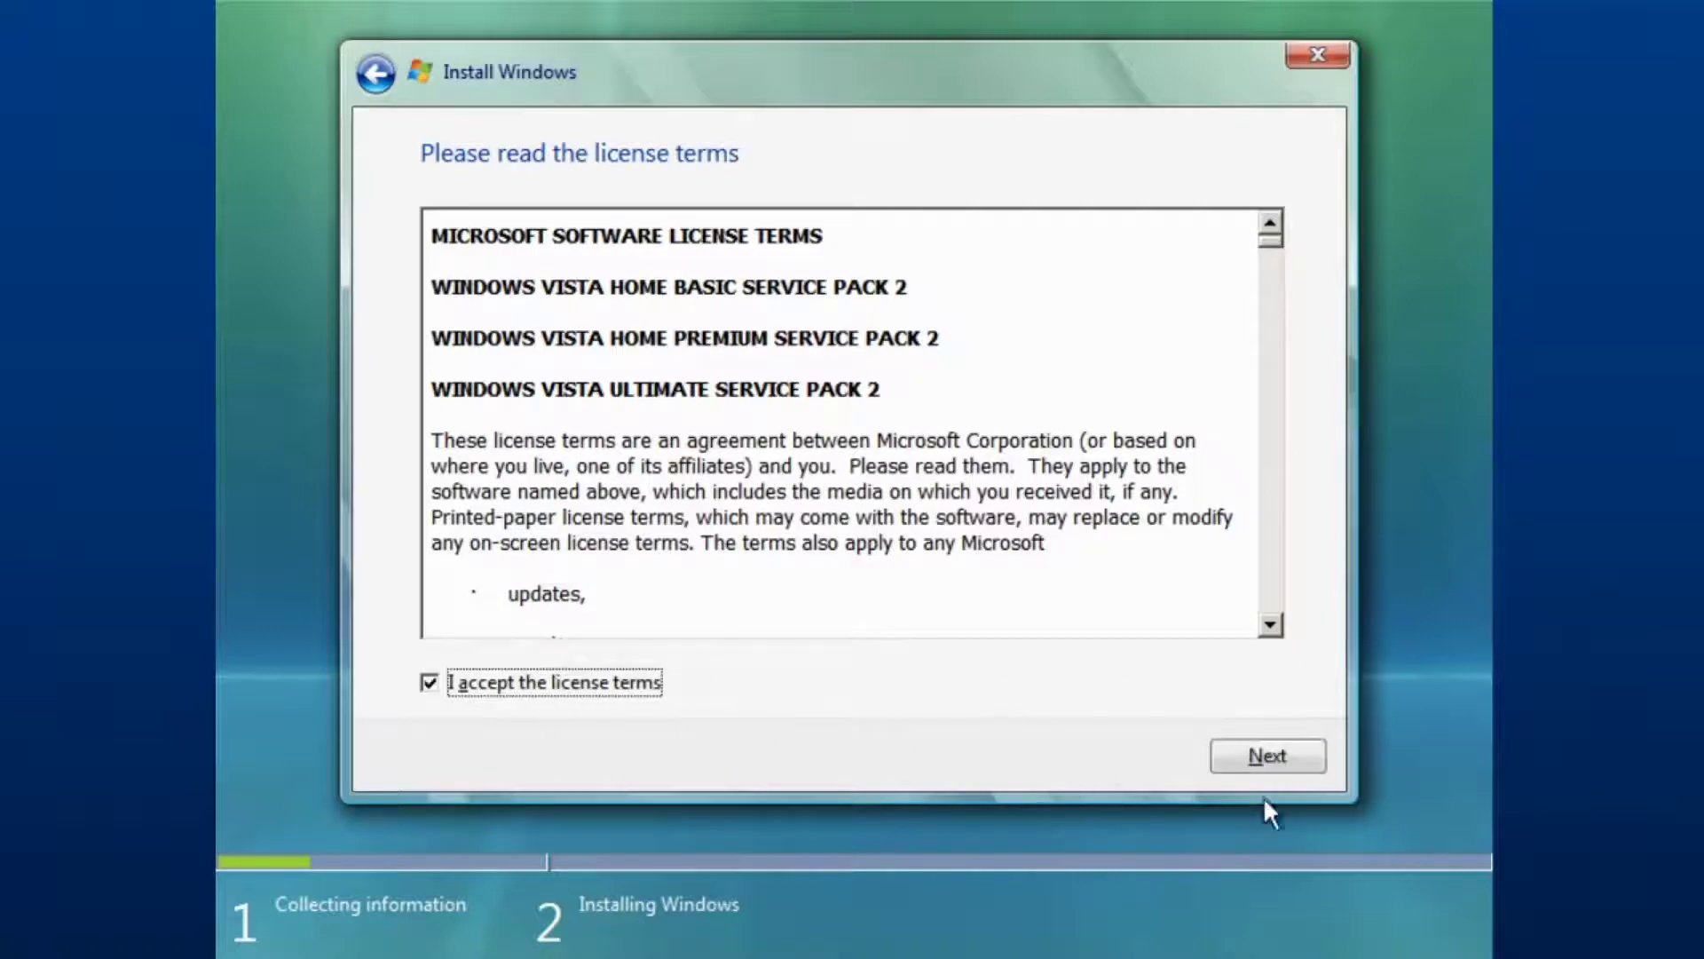
click(1271, 754)
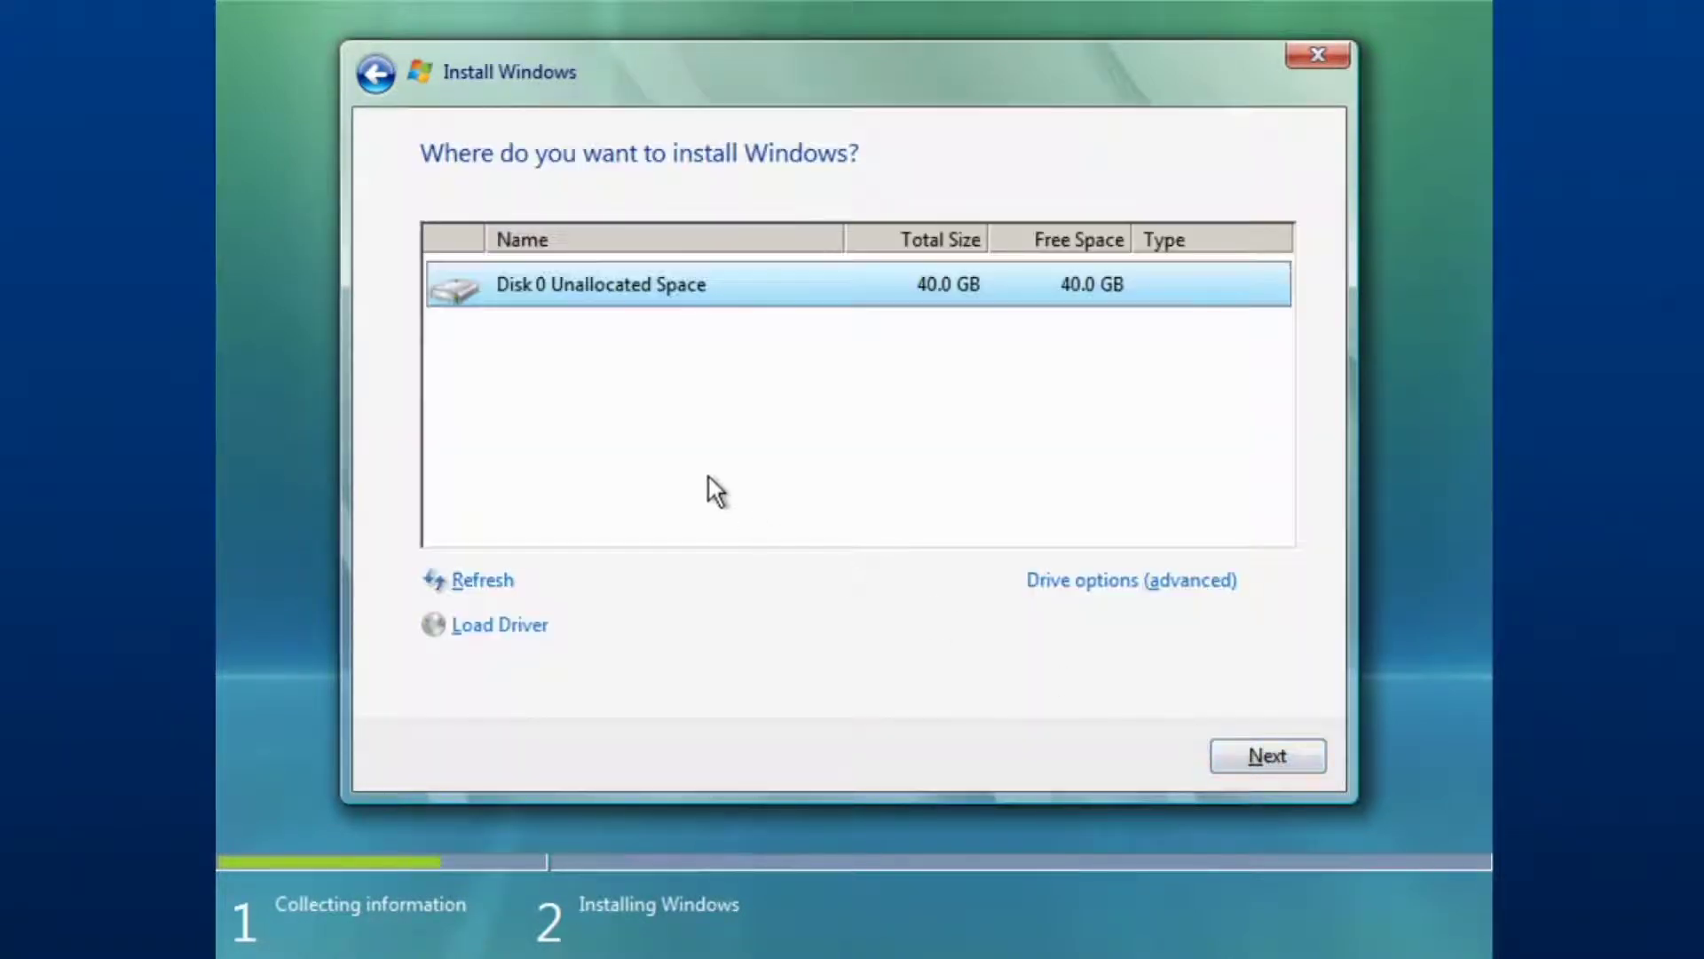
click(1254, 754)
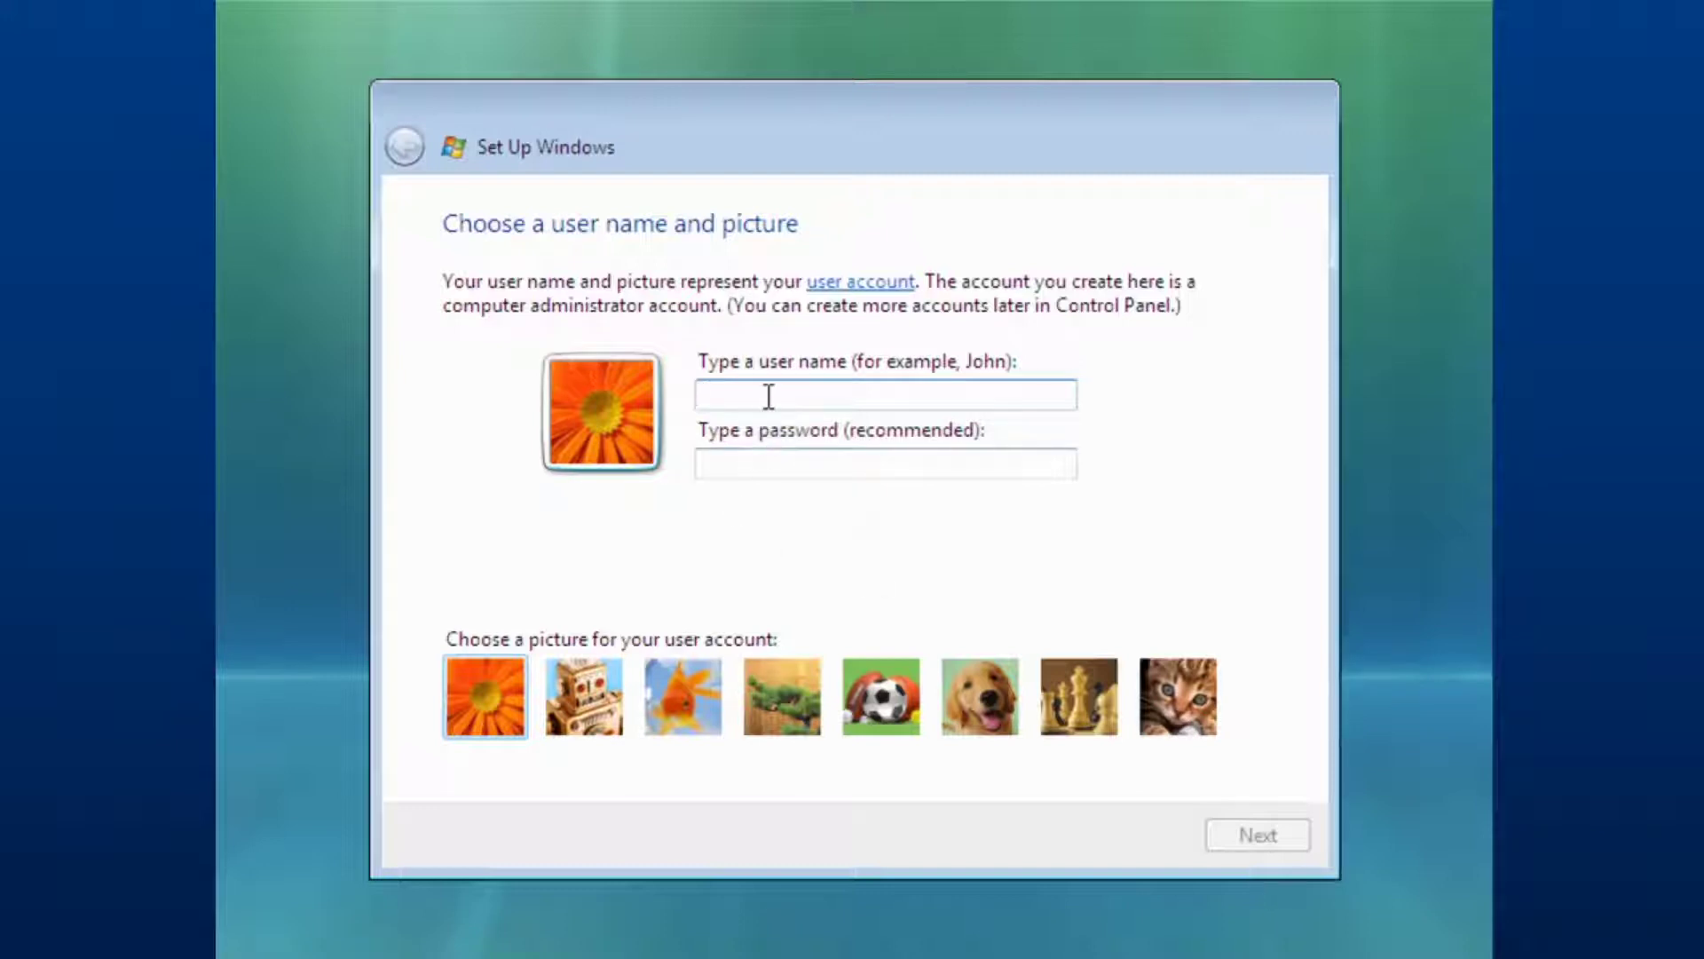
Enter the account user name, then type and confirm the four-character password.
text(Ricky)
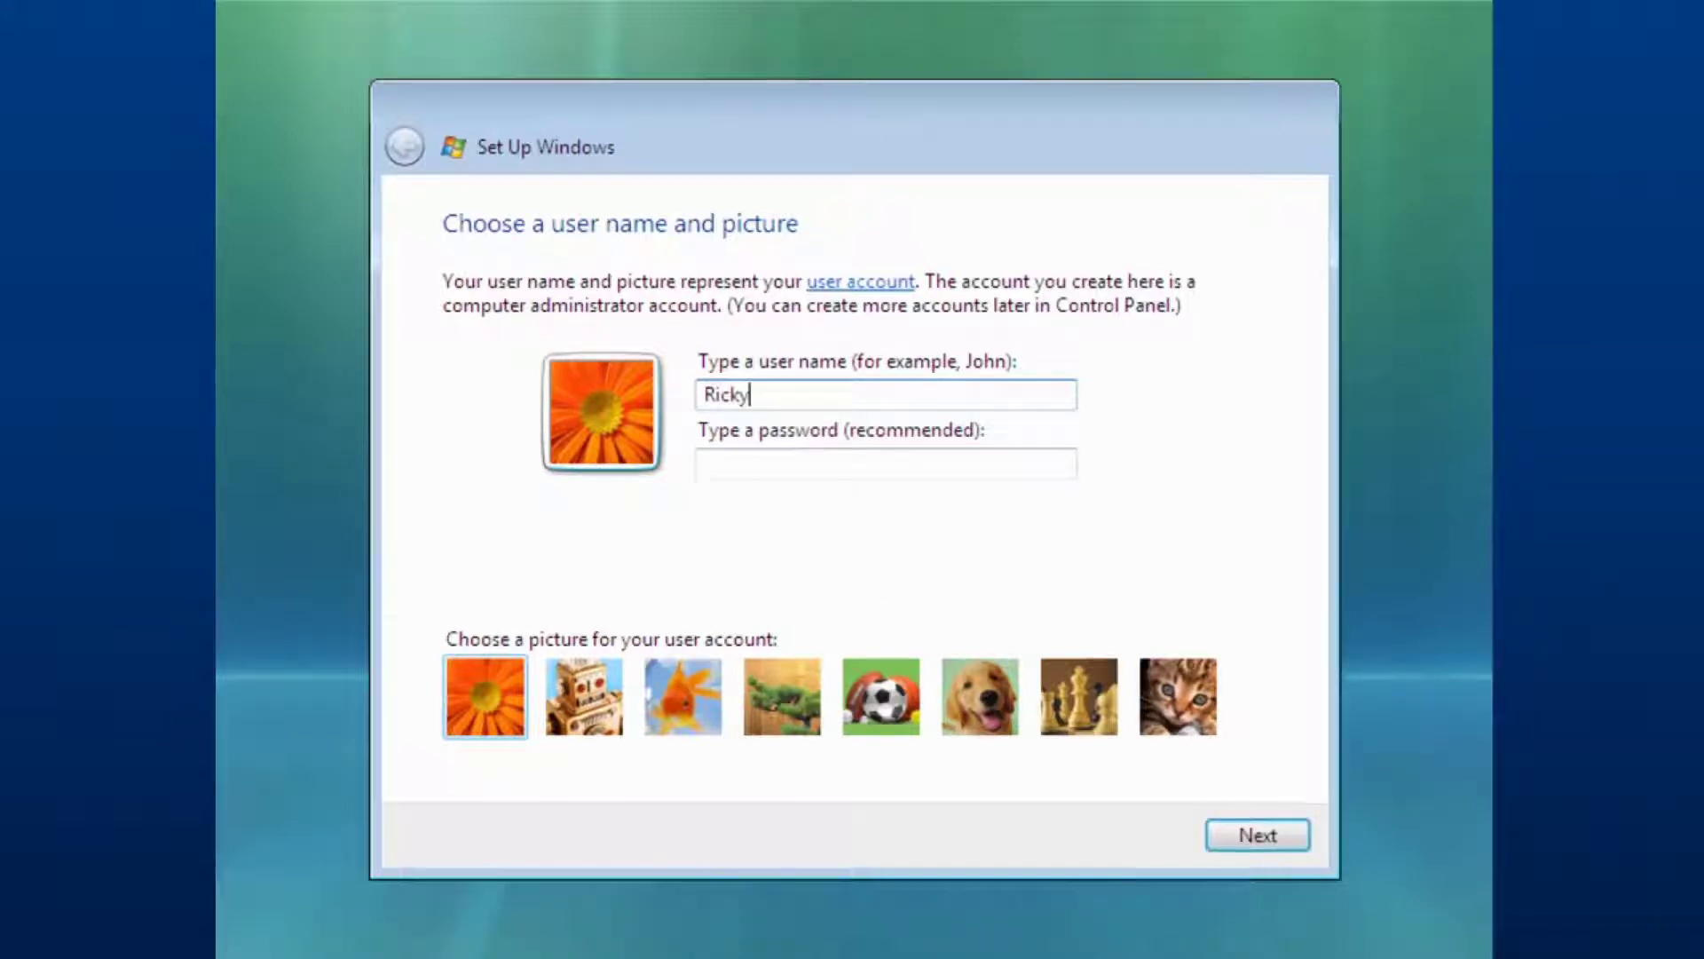
click(749, 472)
text(1234)
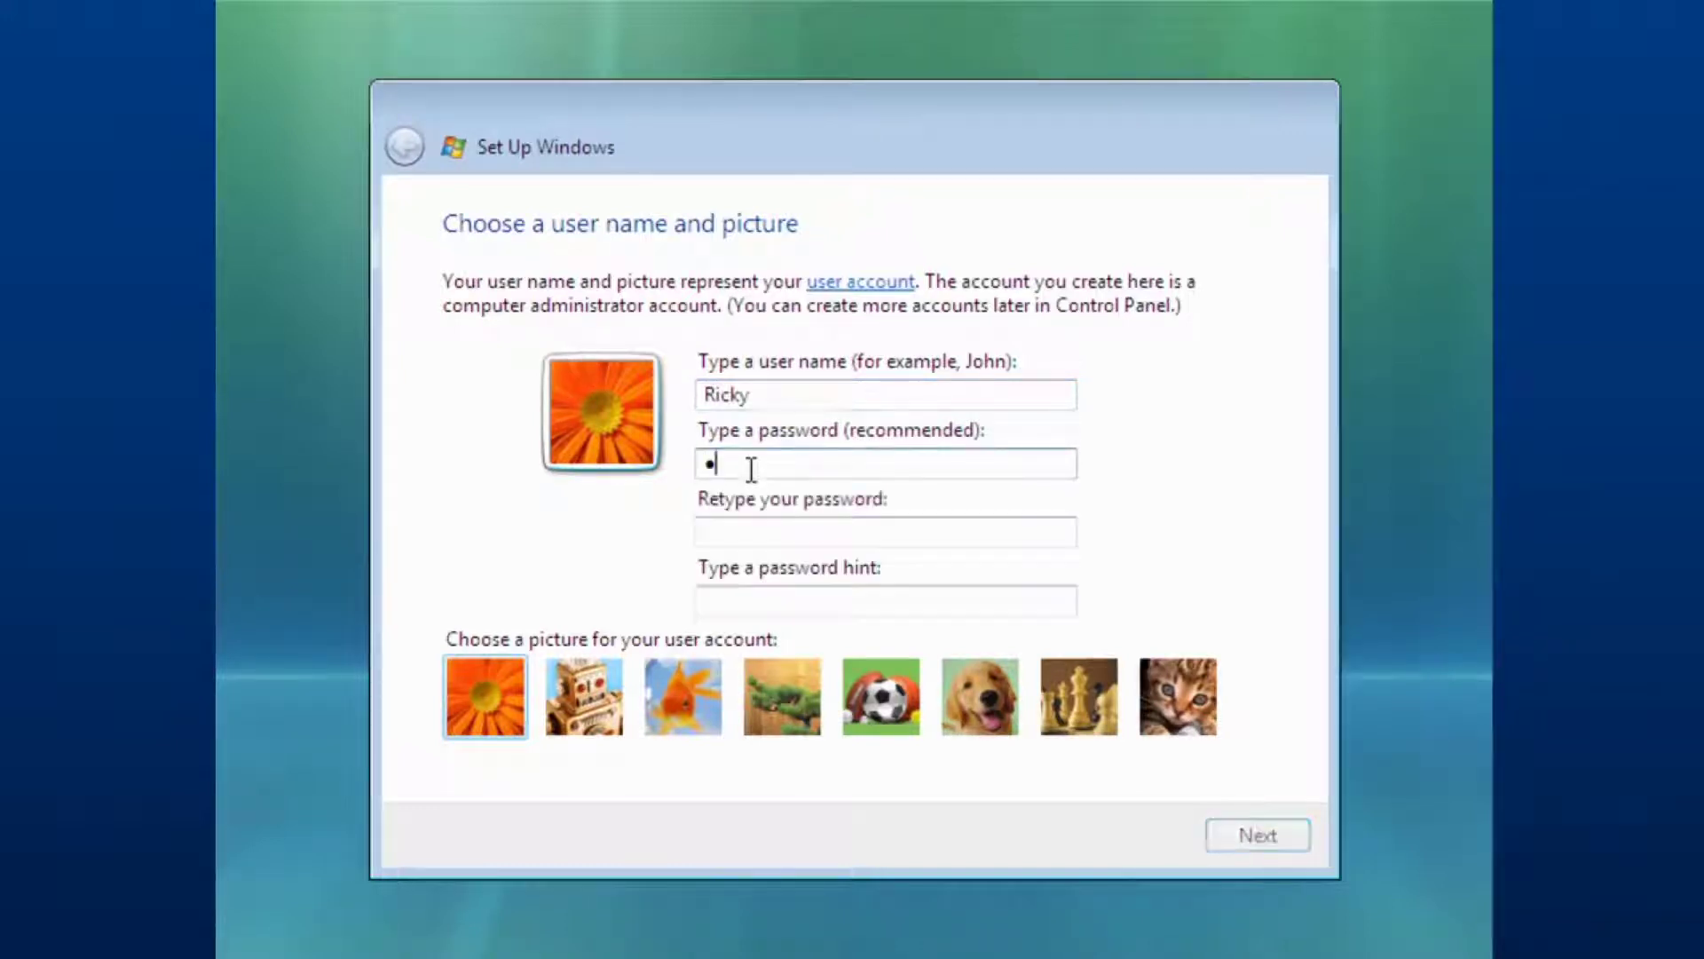
key(BackSpace)
key(BackSpace)
key(BackSpace)
key(BackSpace)
text(1234)
click(765, 533)
text(1234)
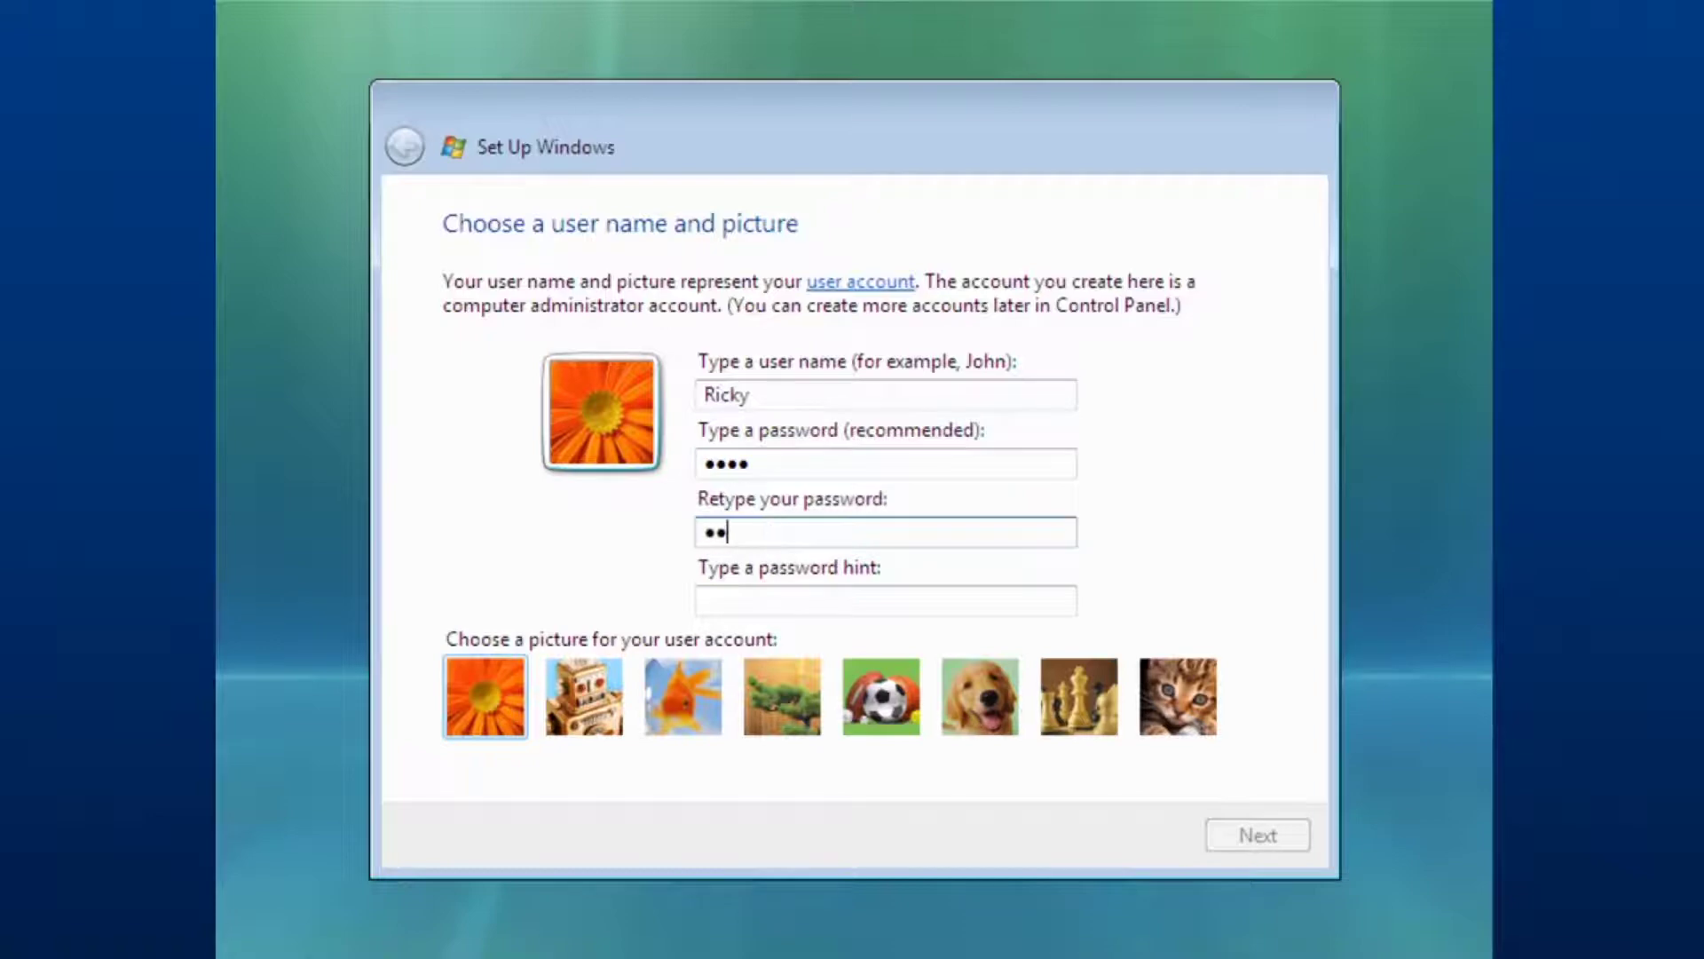
Add a password hint and continue to the computer-name page.
click(757, 593)
text(o)
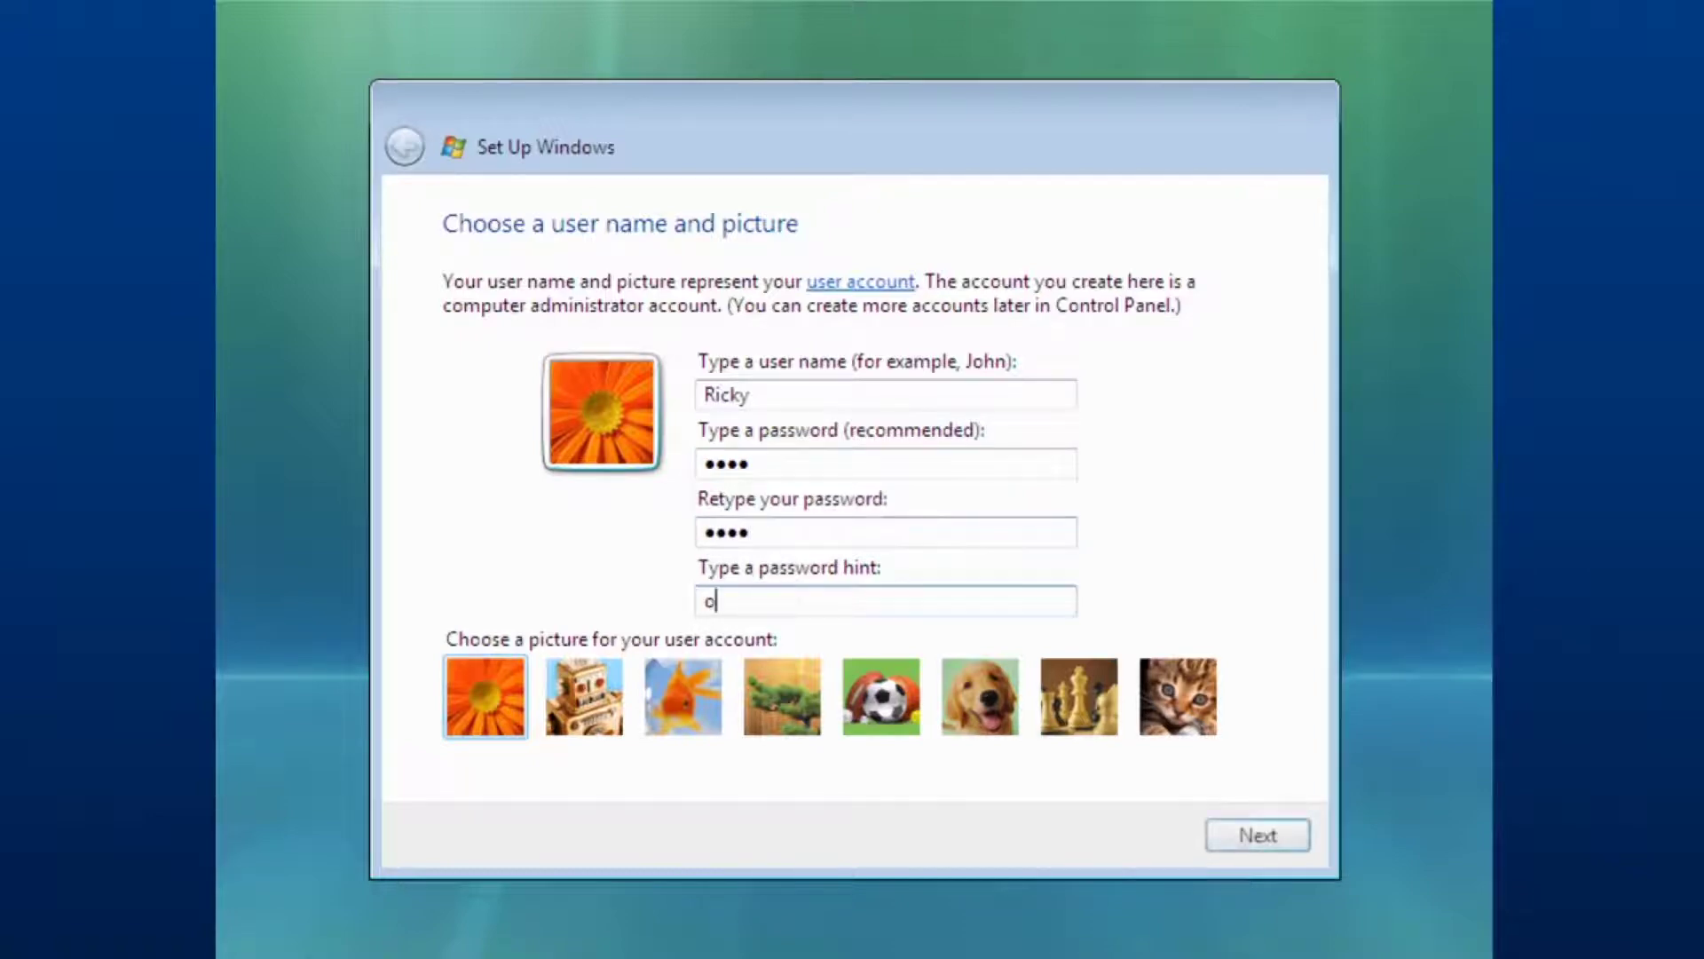
text(ne two three four)
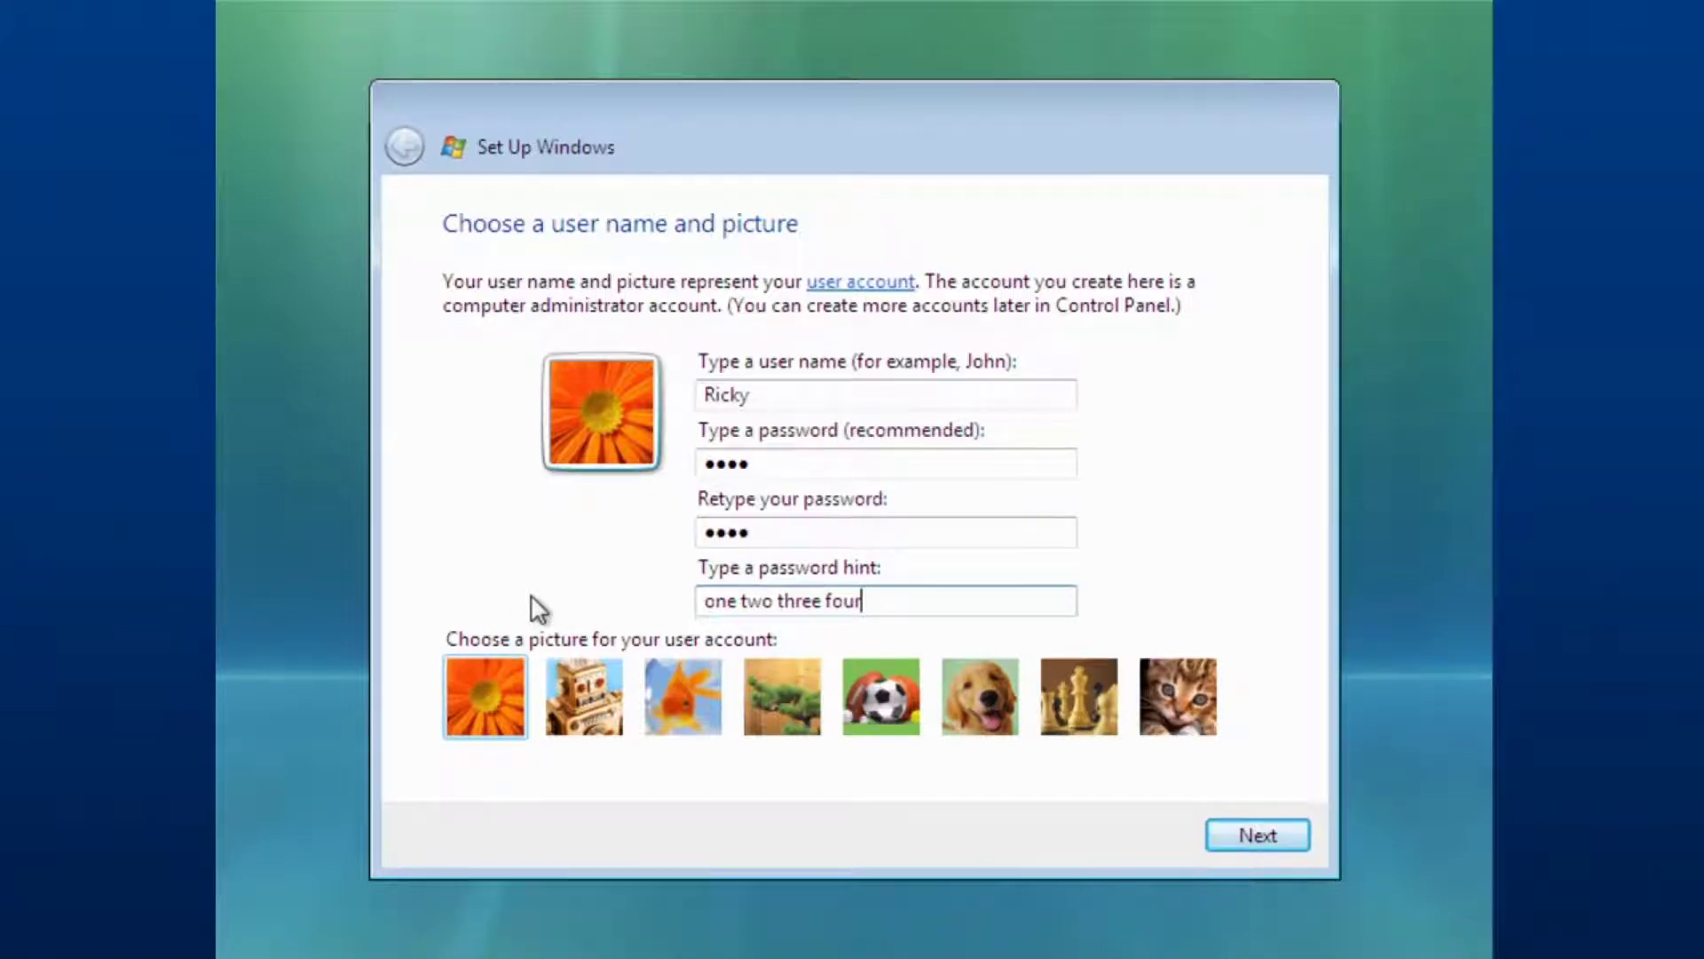
click(1223, 840)
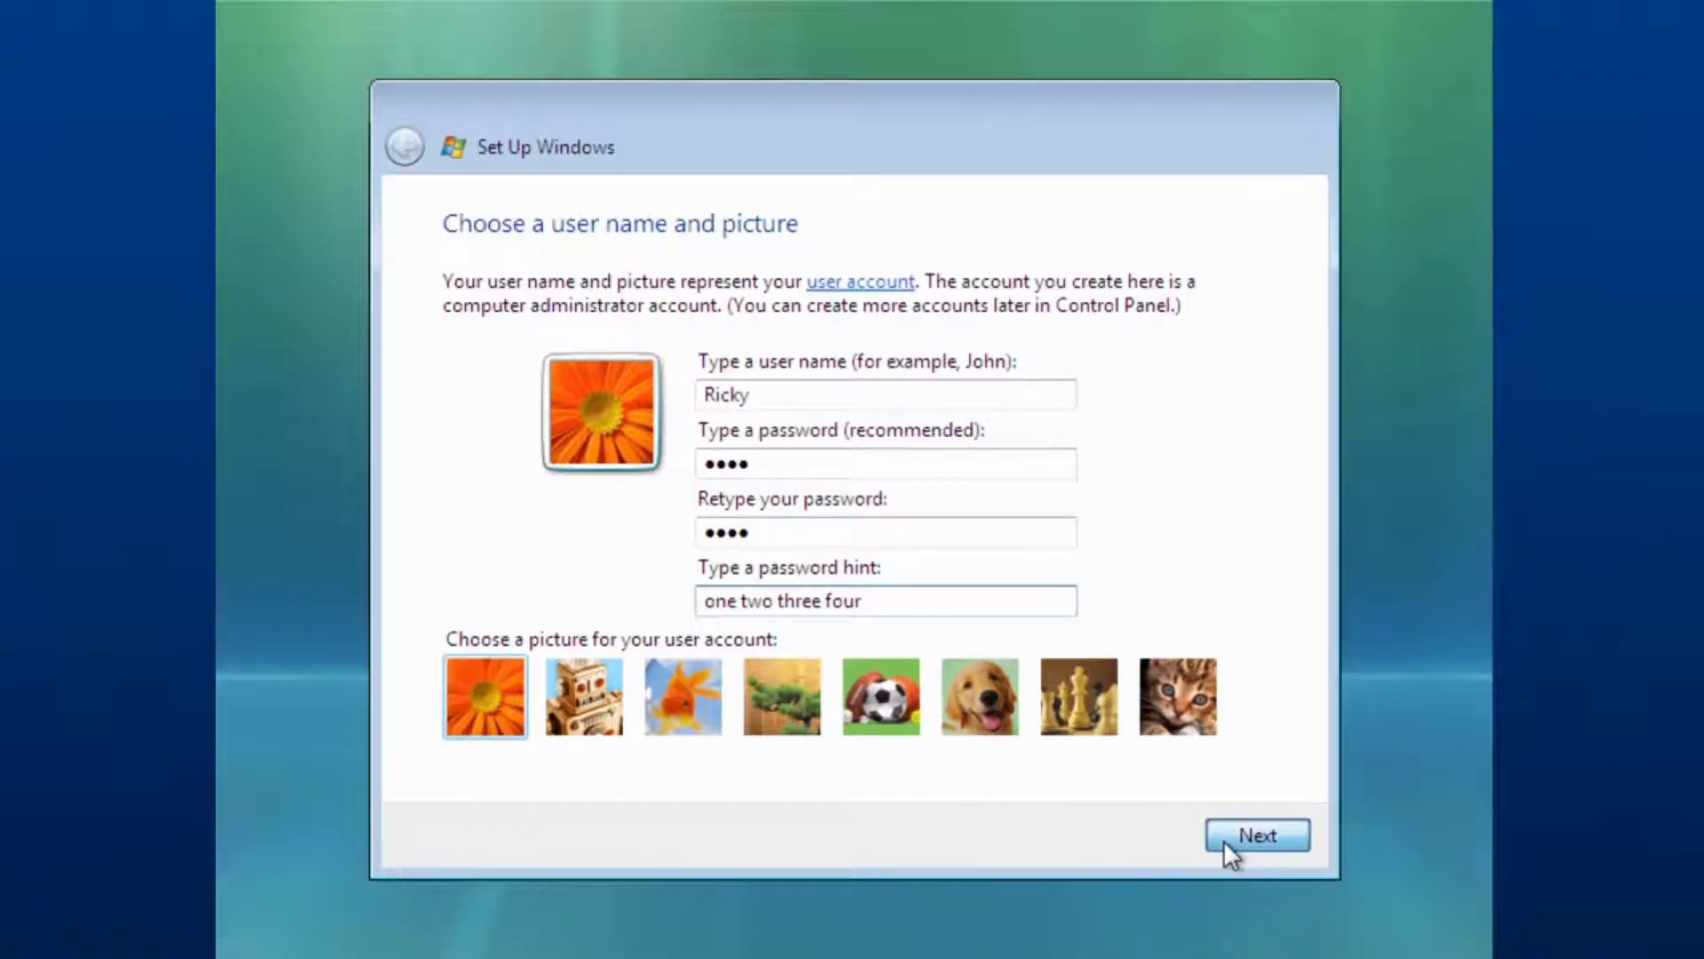
Rename the computer to EOS-PC, keeping the default desktop background.
click(728, 395)
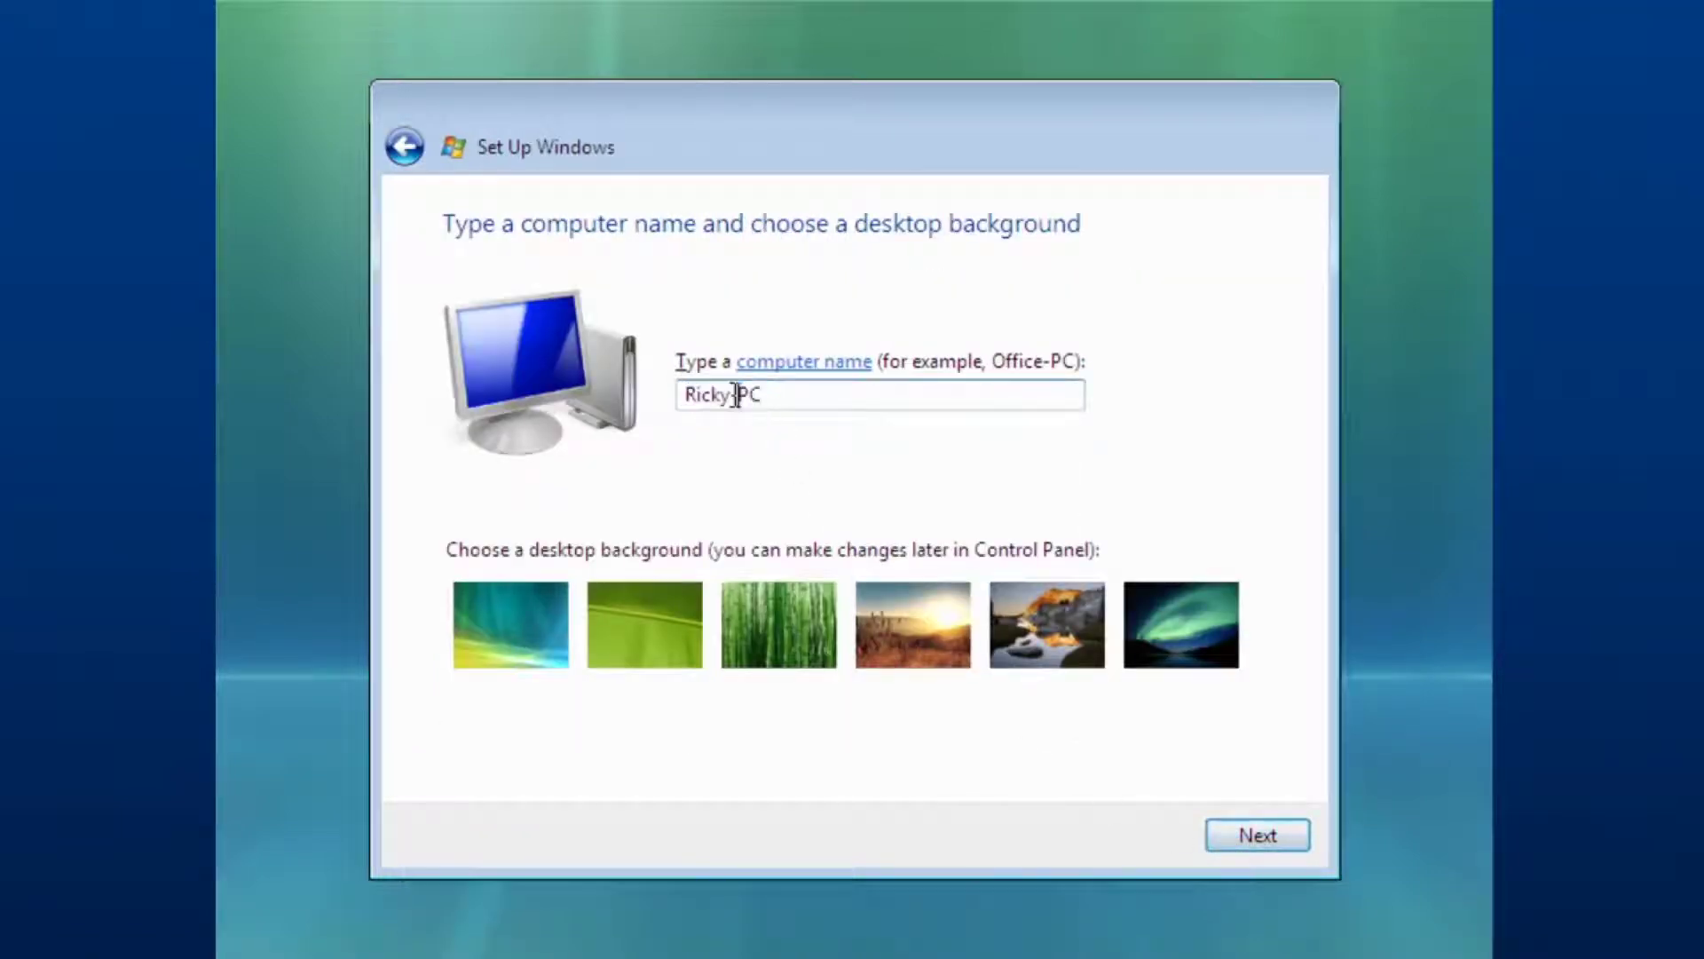
drag(728, 395, 587, 377)
text(EOS)
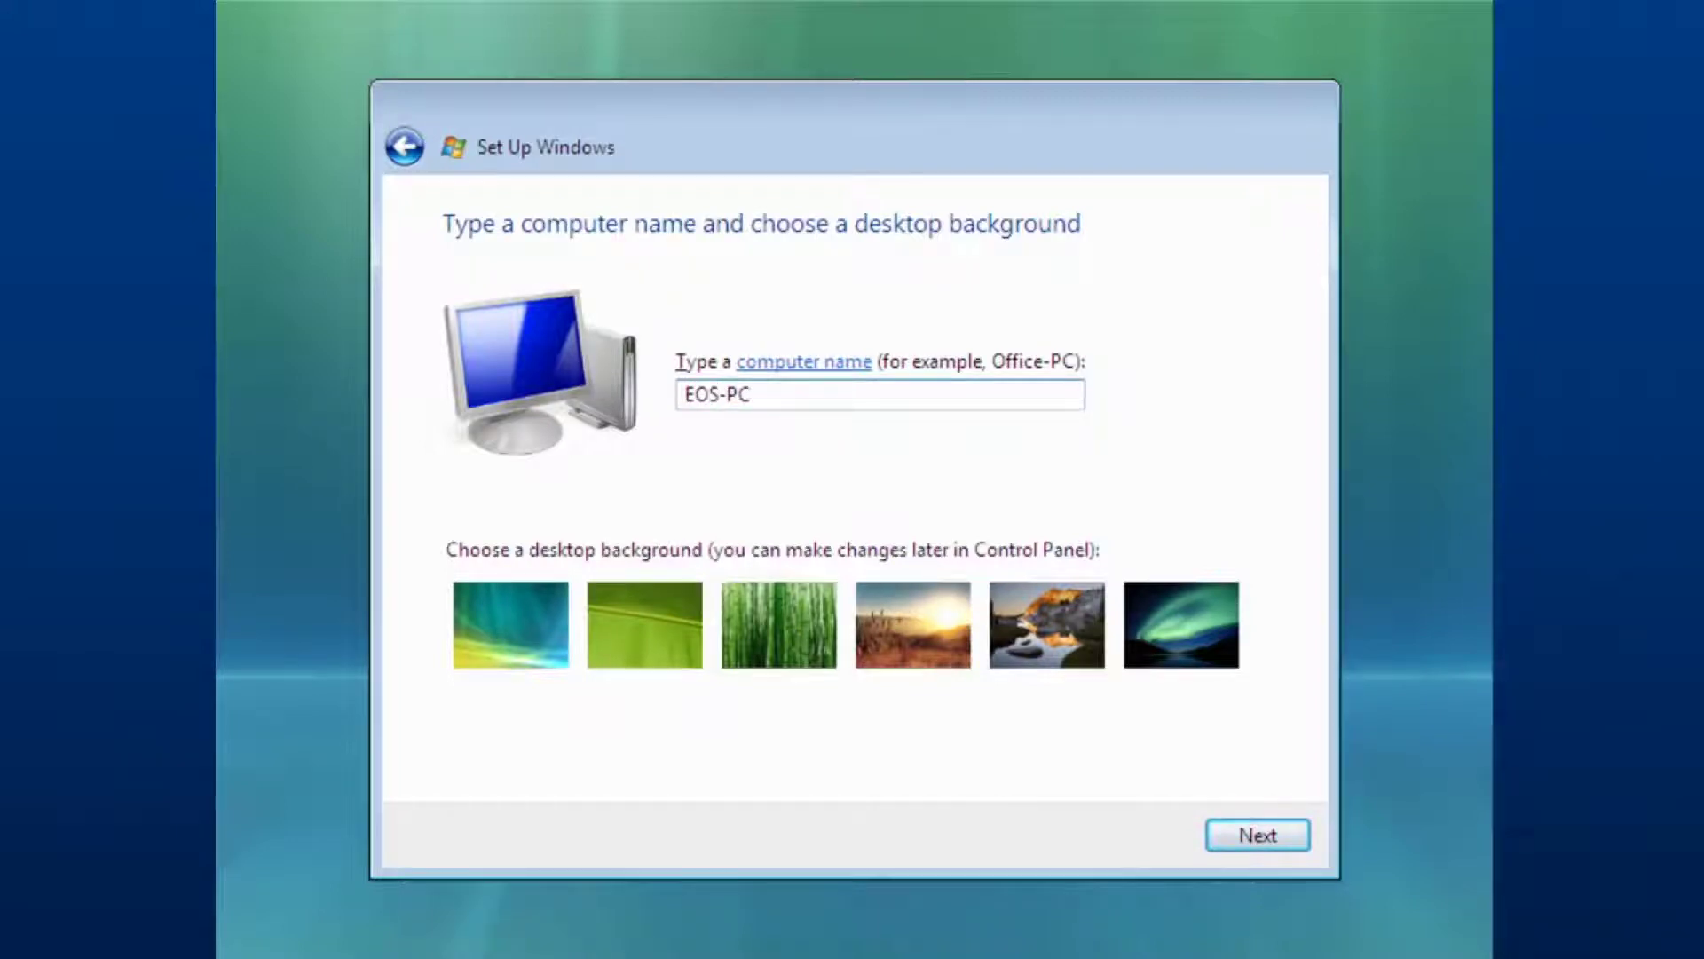
click(1271, 838)
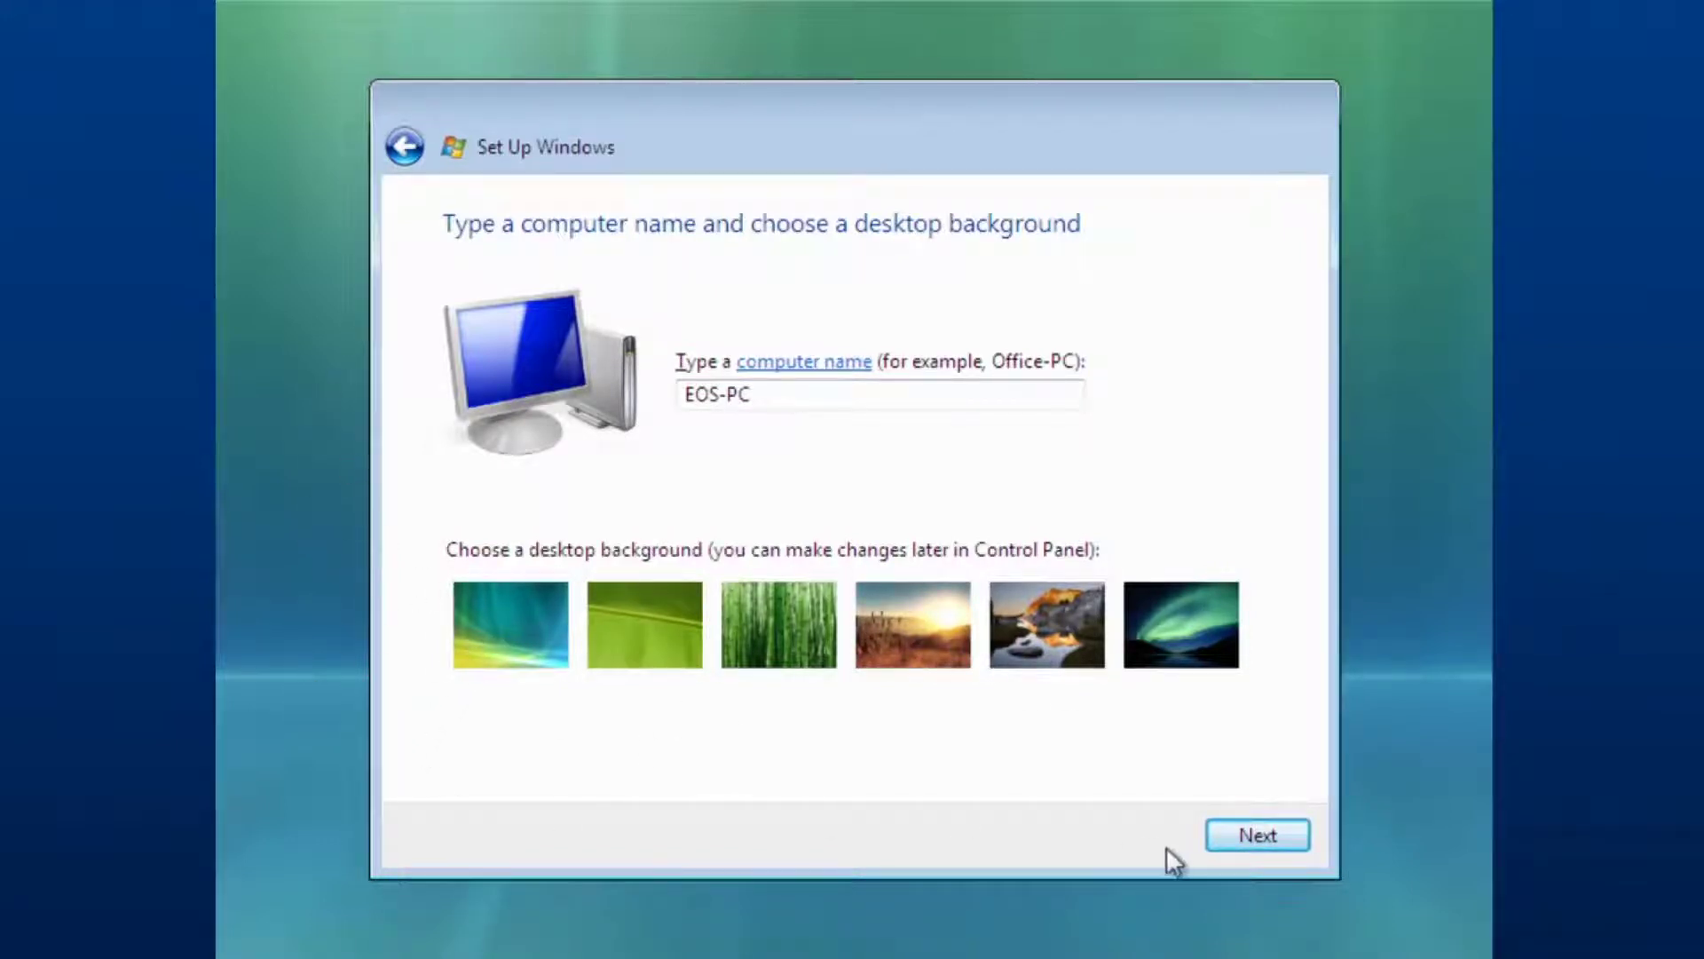
click(1255, 839)
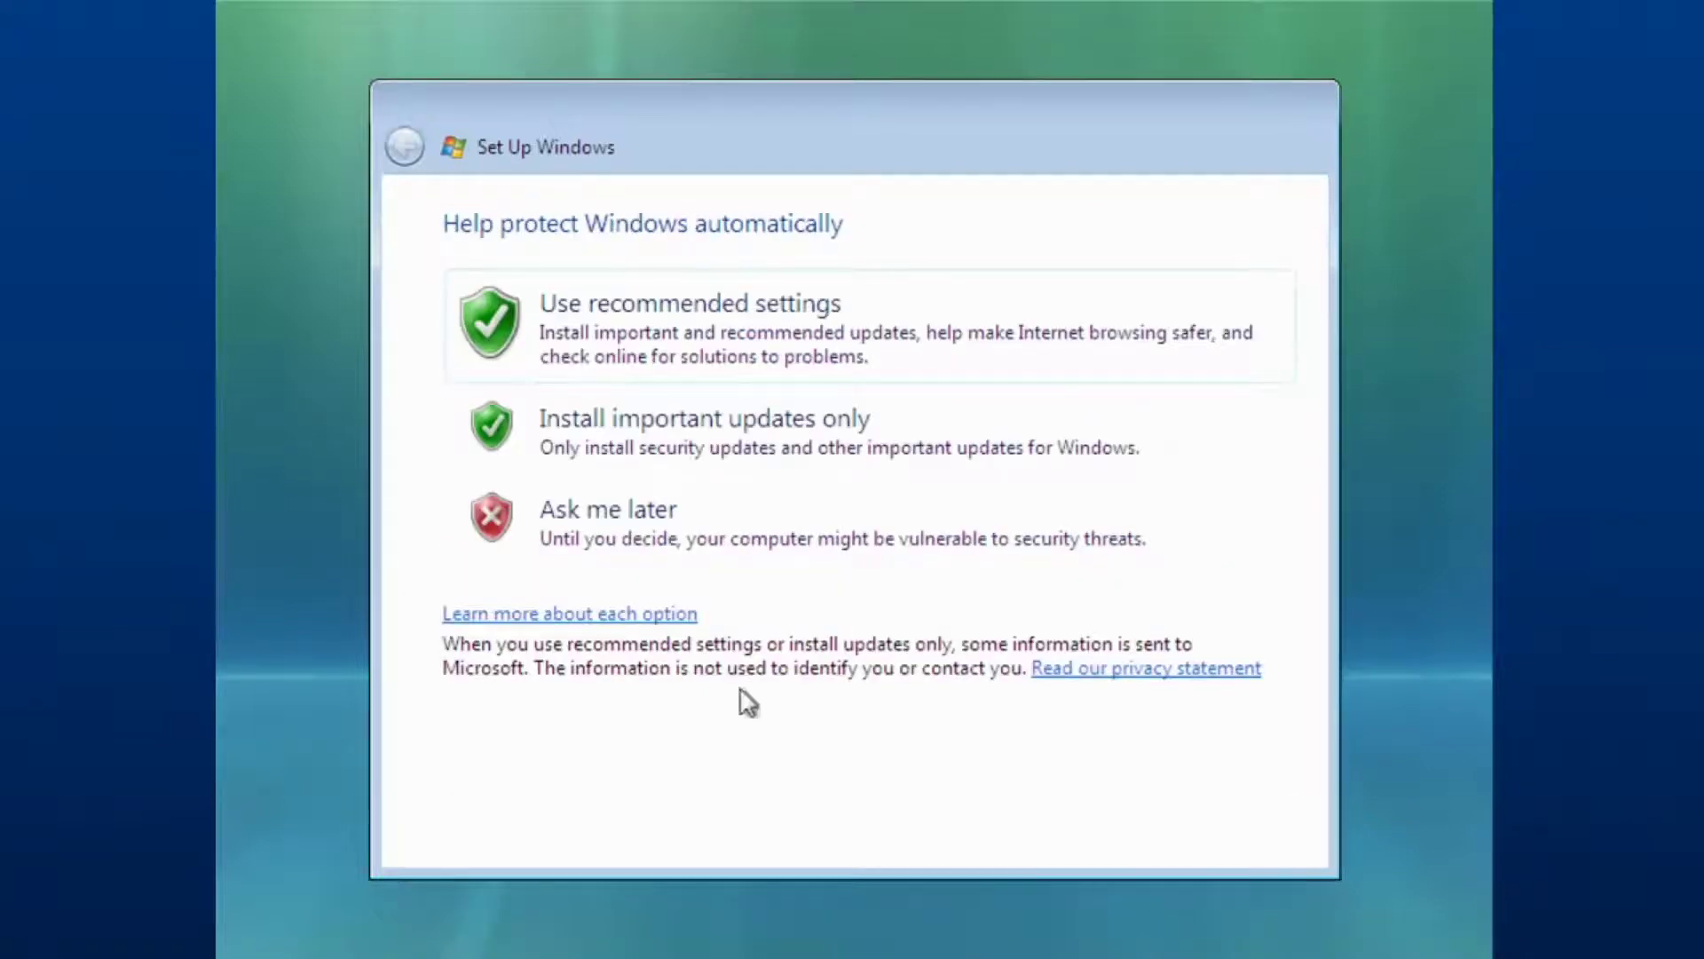
Choose the update protection option, accept the GMT time zone, and set the network location to Home.
click(631, 524)
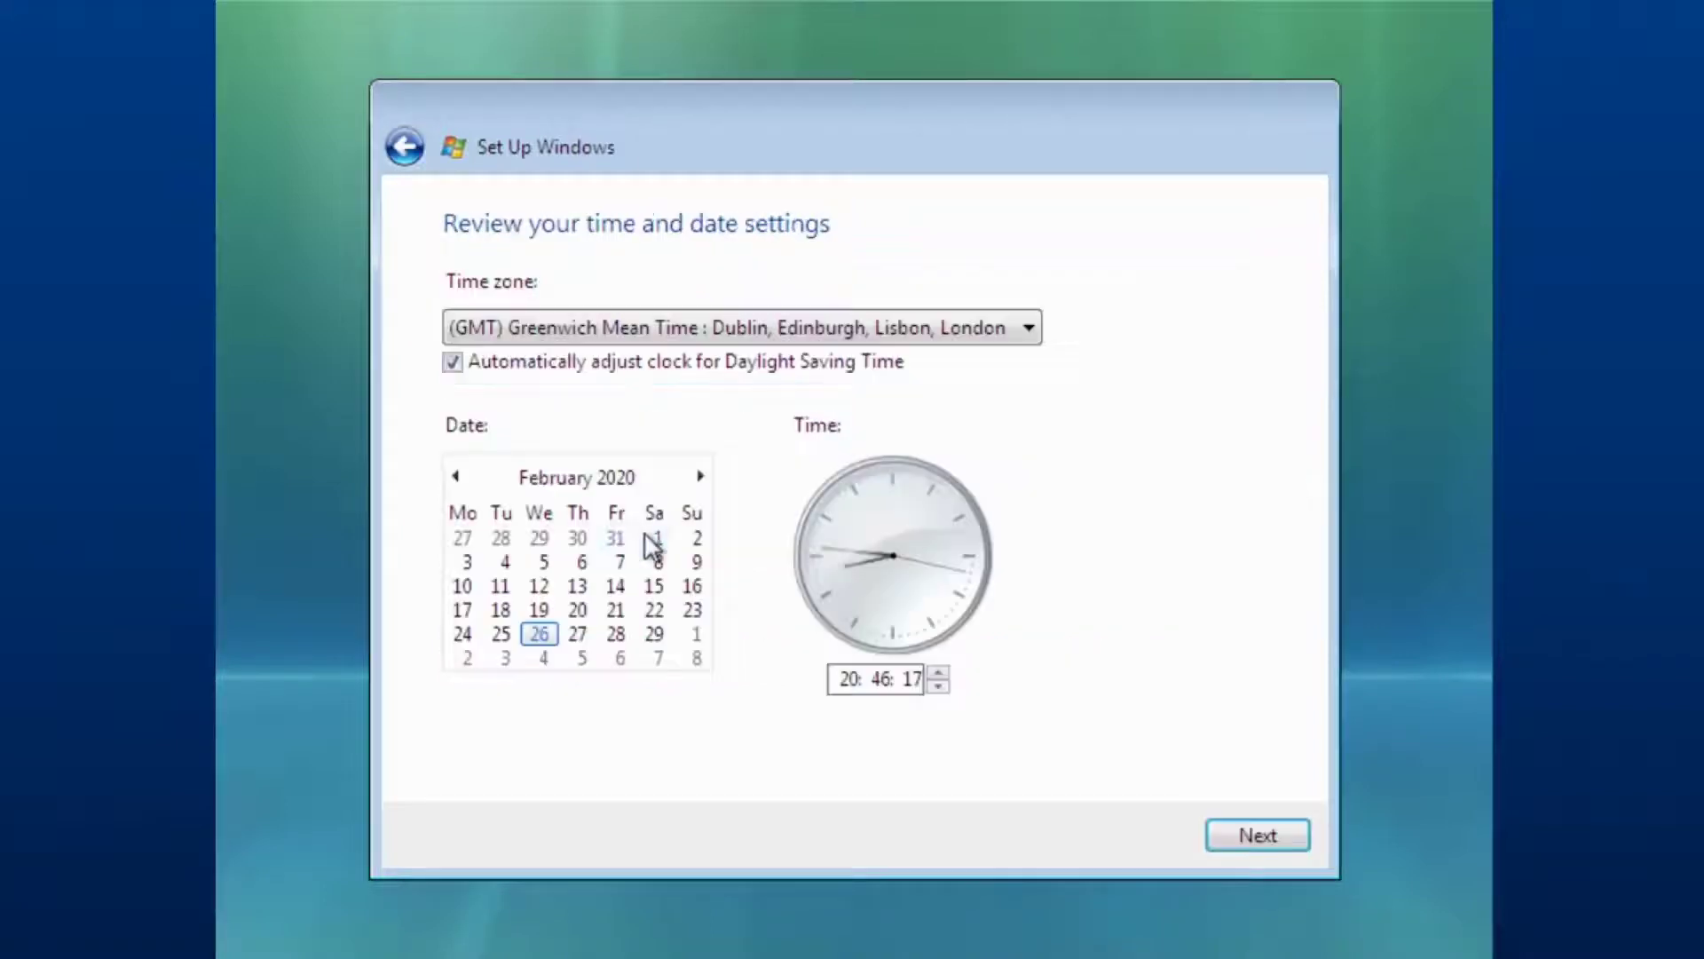
click(1242, 837)
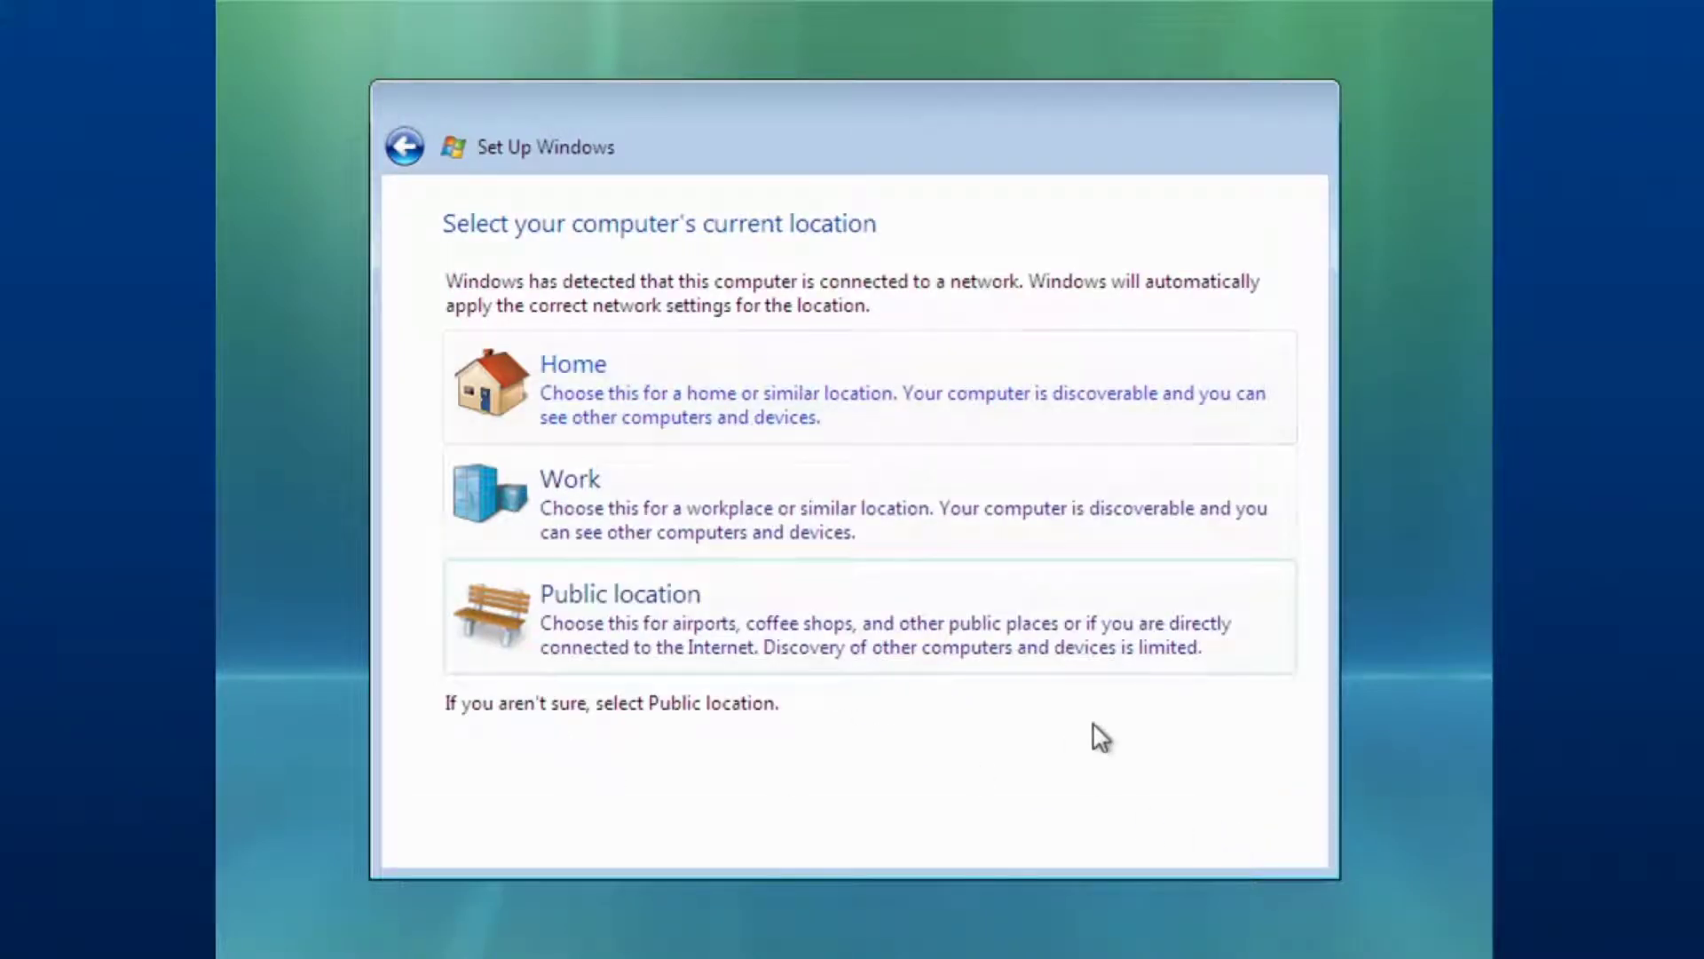
click(667, 388)
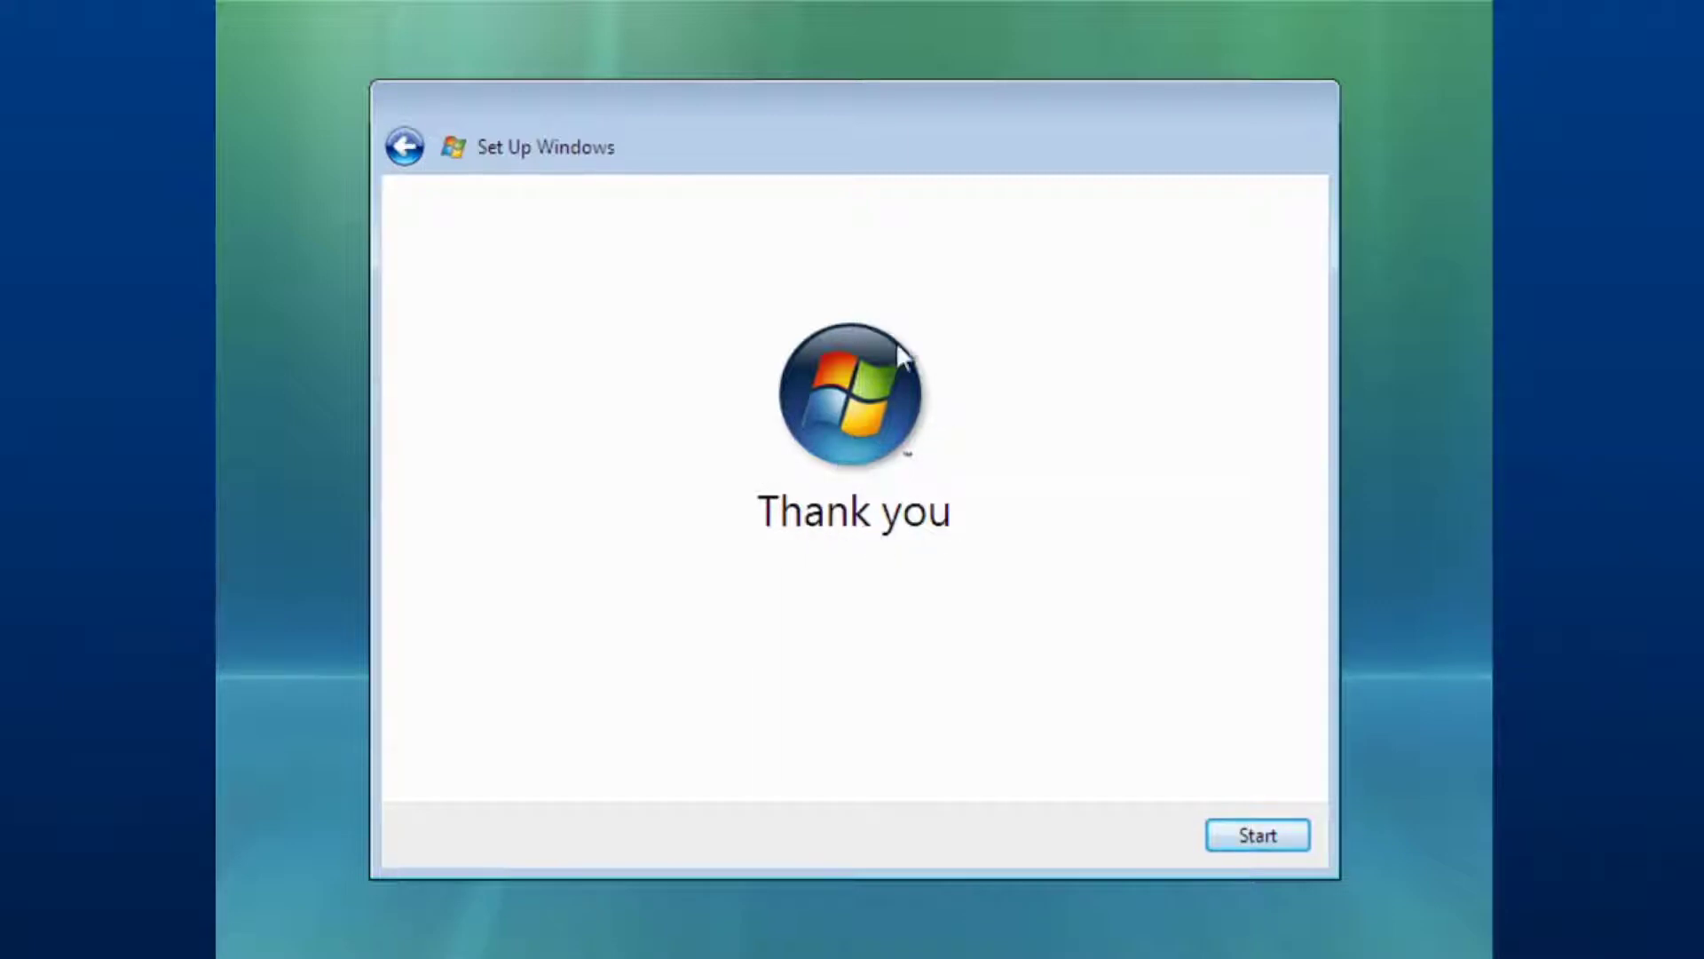
Finish setup from the Thank you page to start Windows.
click(1245, 839)
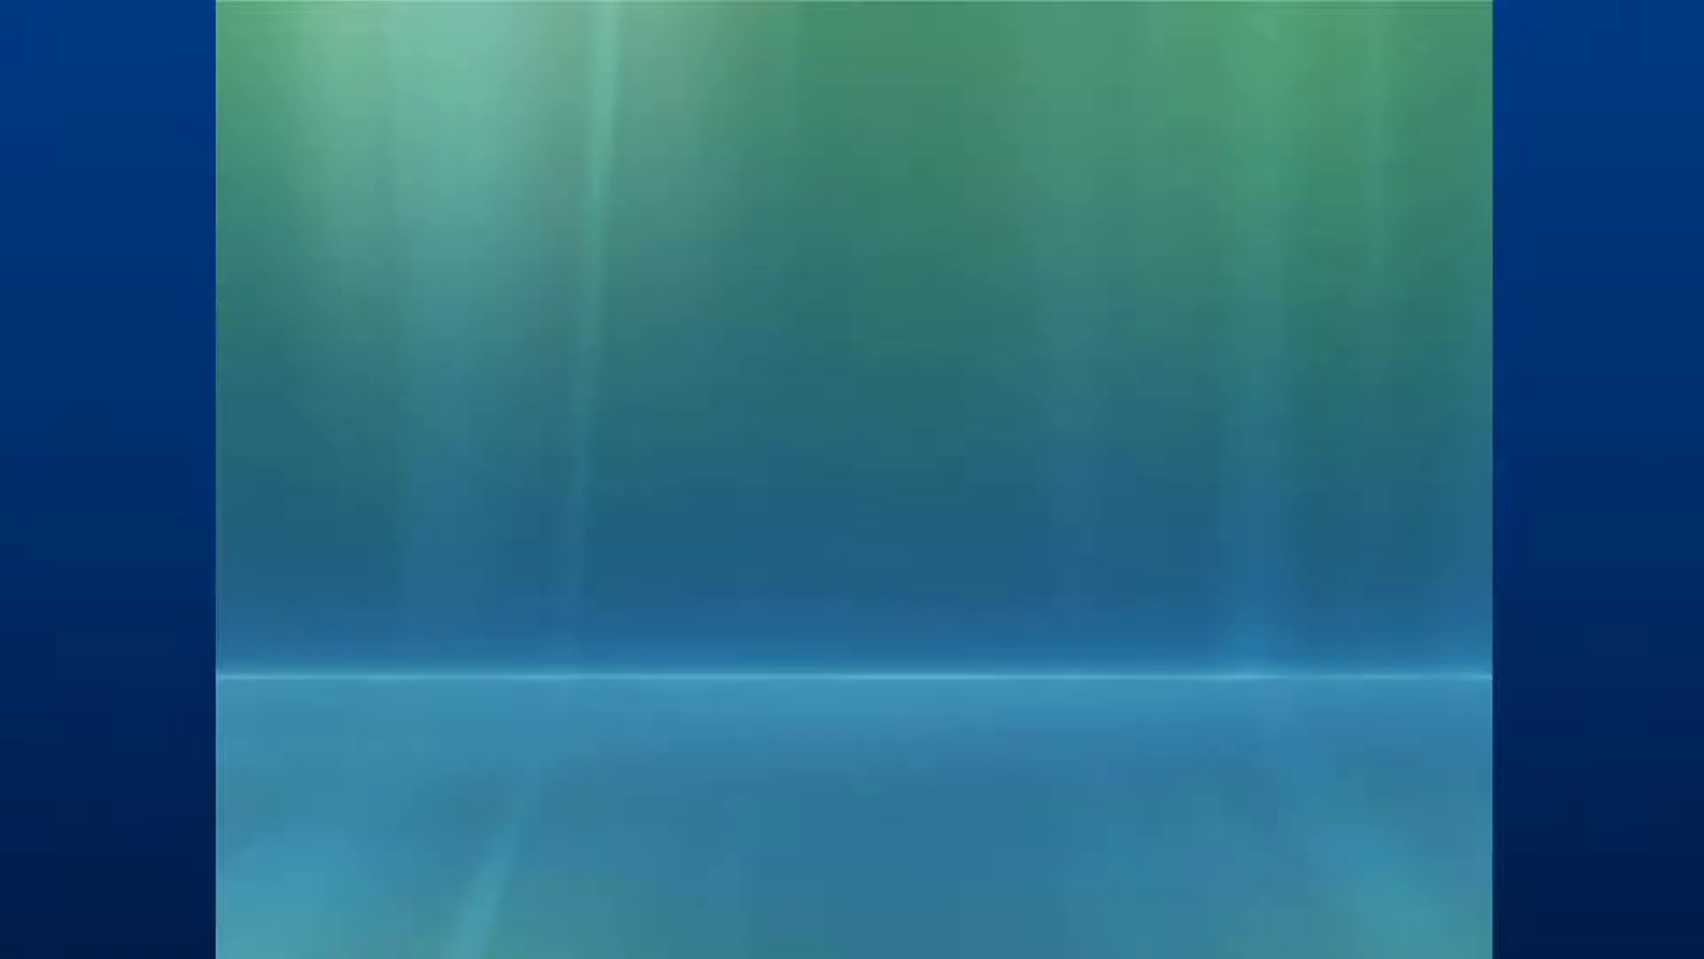
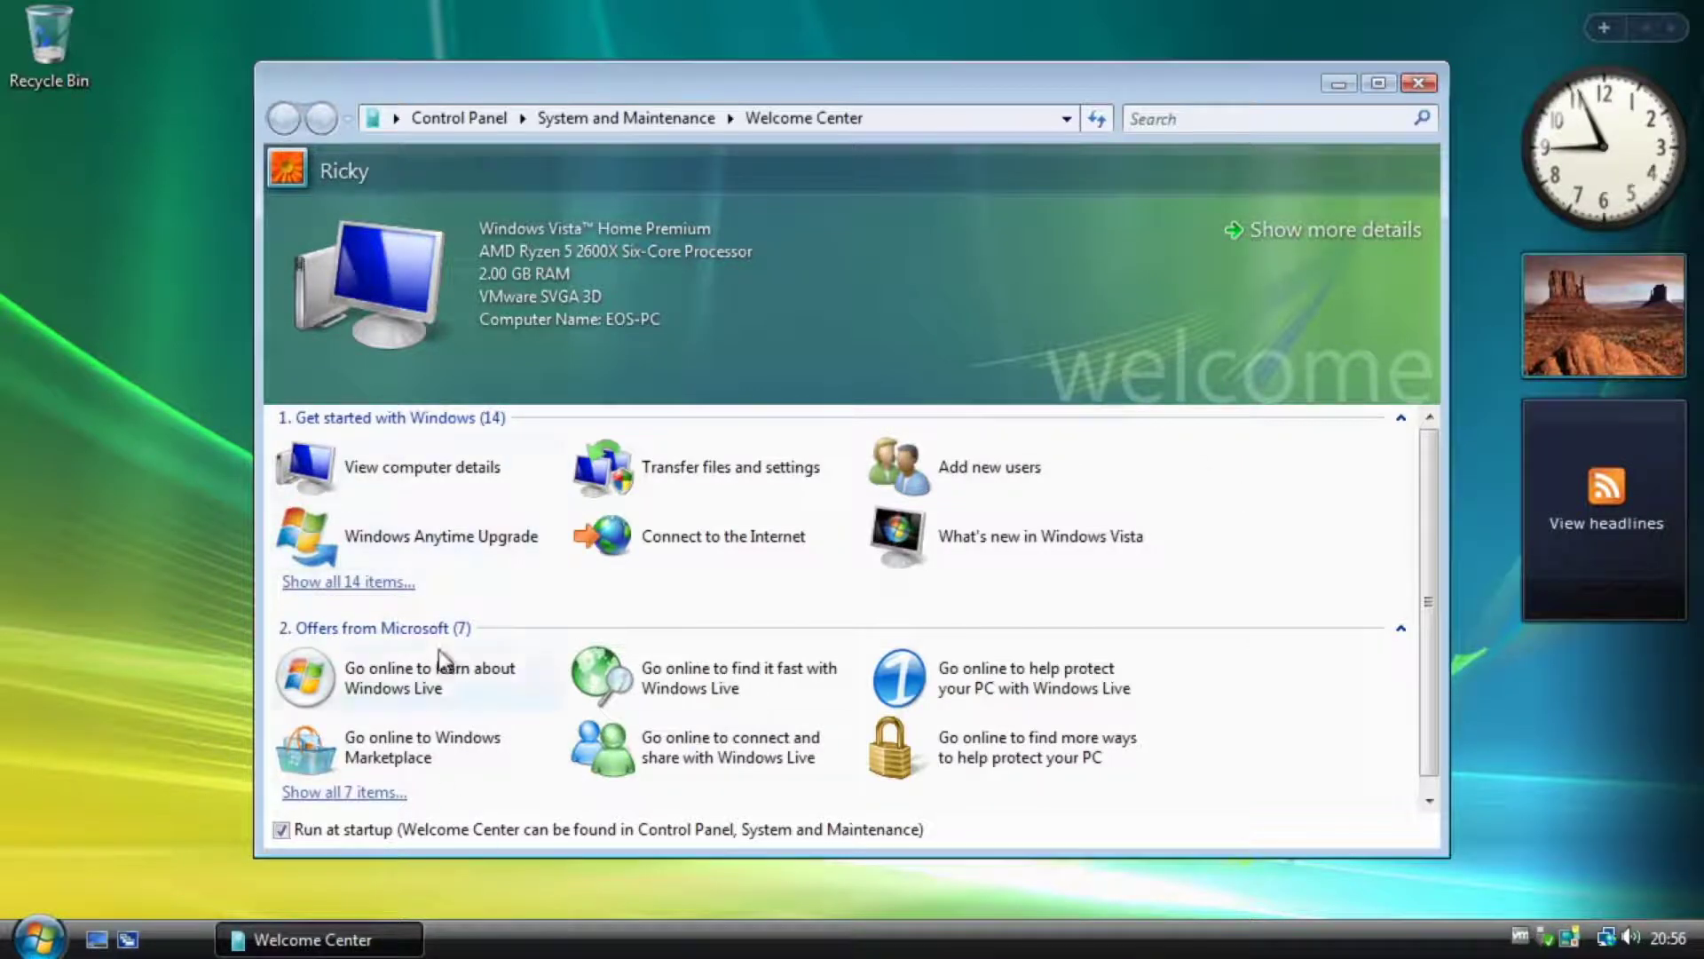
scroll(444, 542, down, 1)
scroll(1266, 707, up, 1)
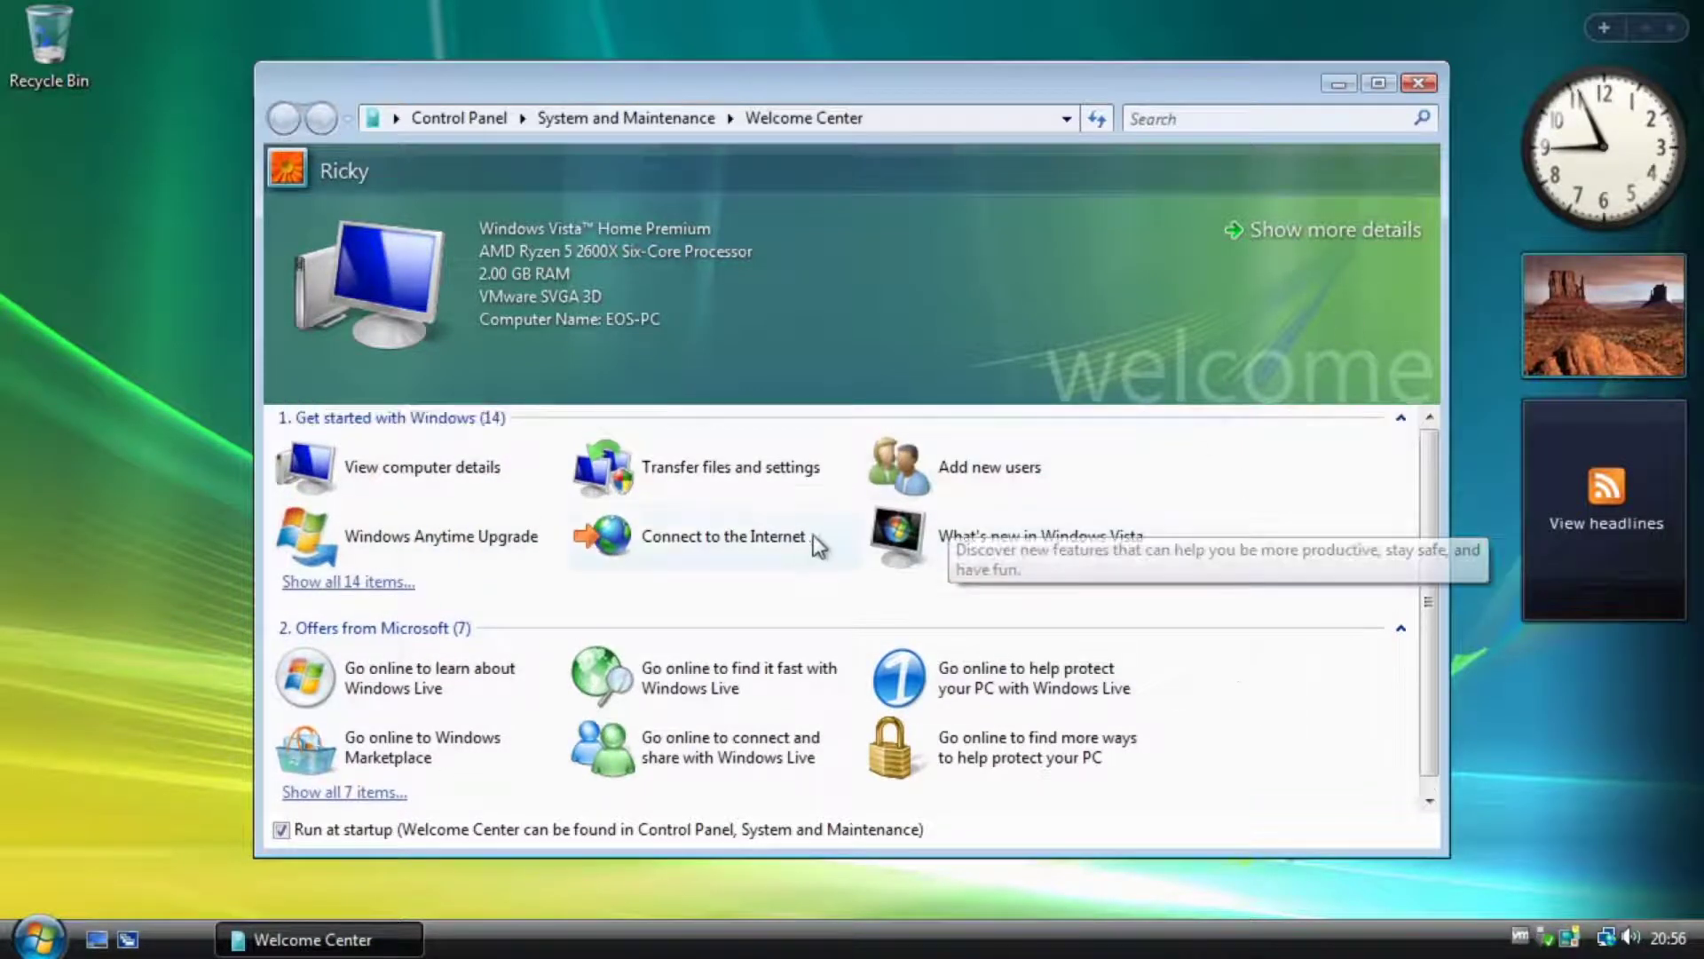
click(407, 486)
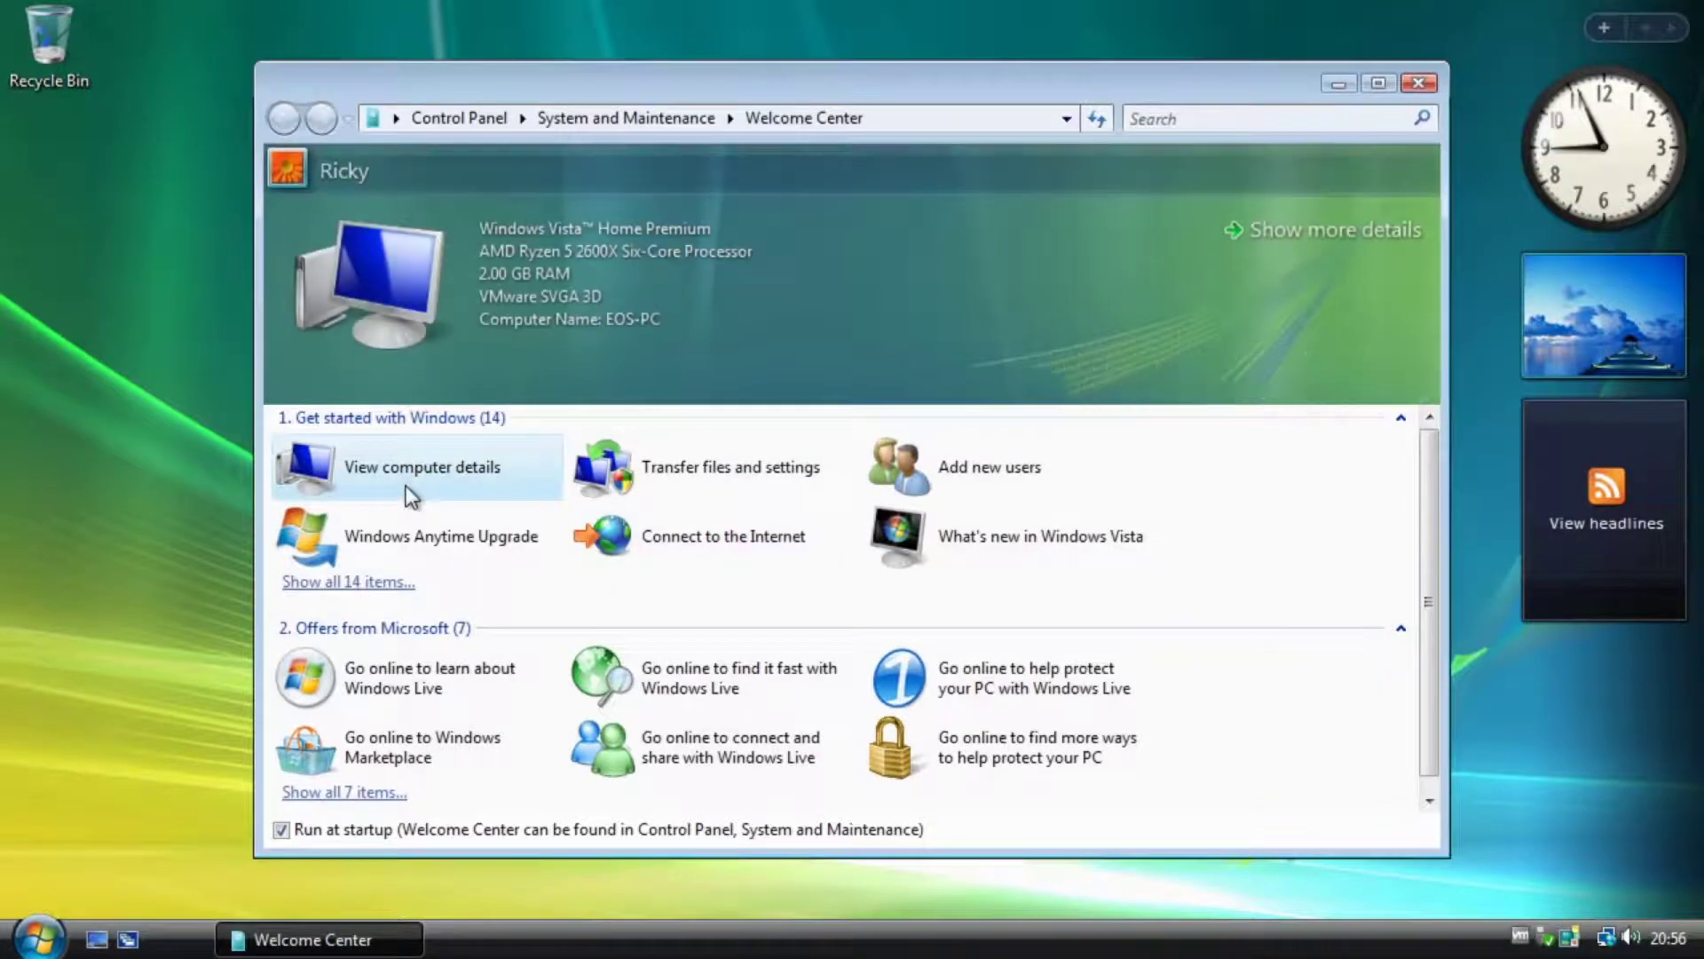
click(659, 466)
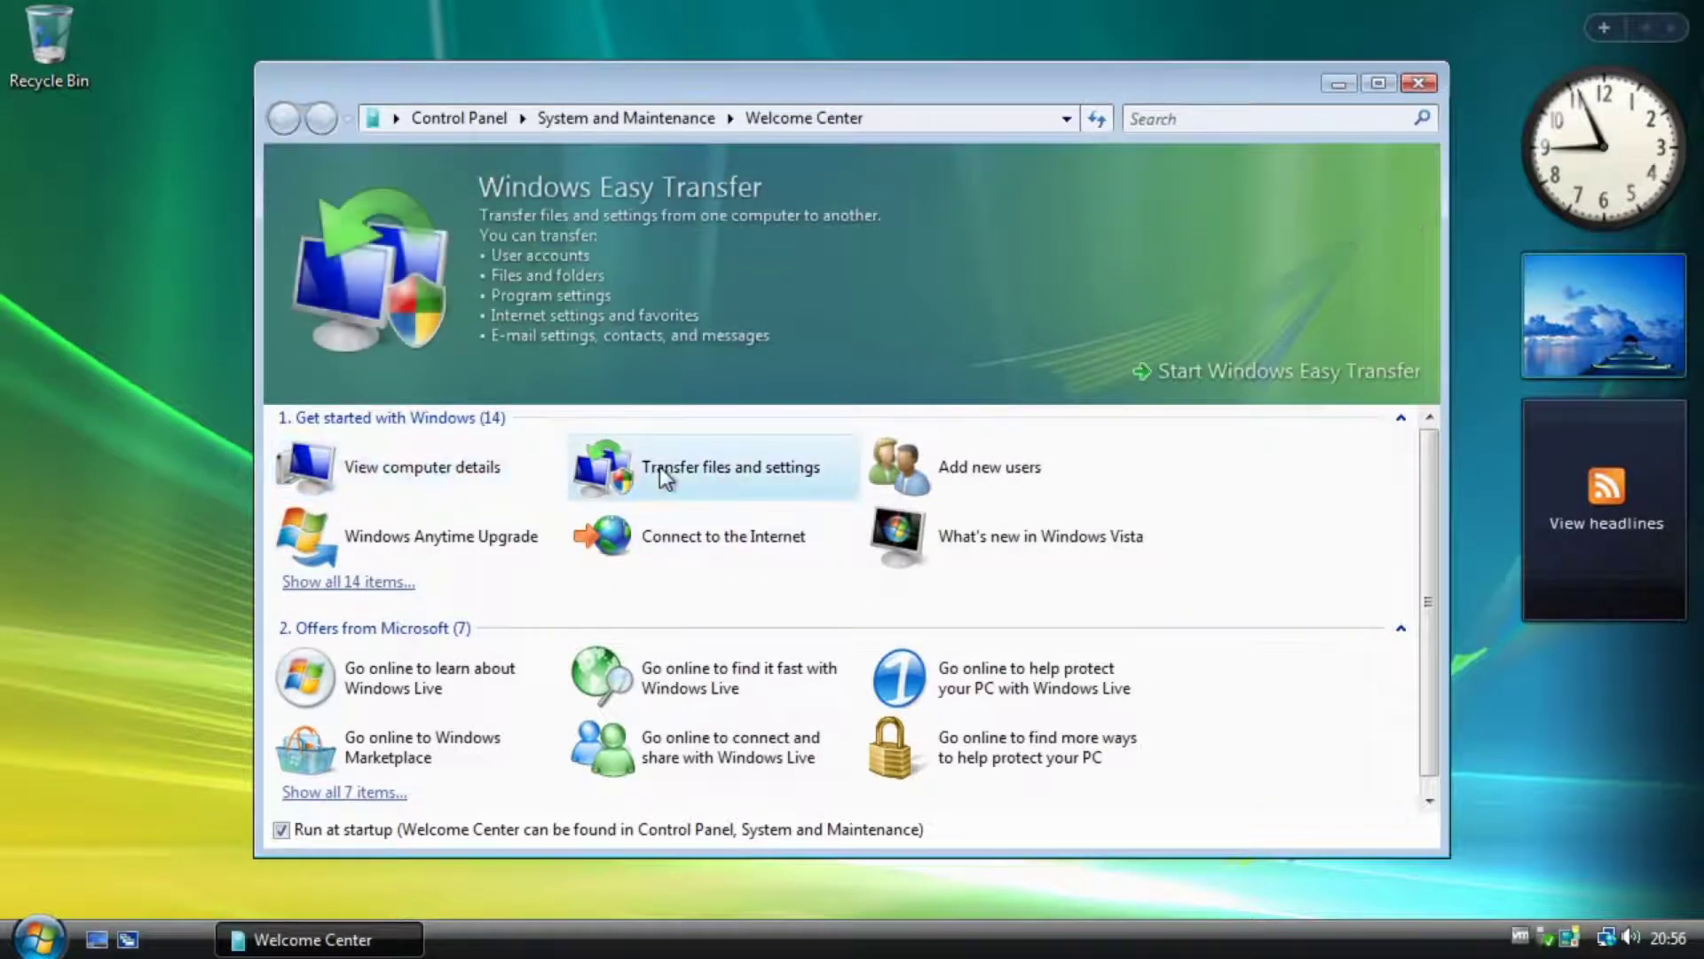
click(998, 472)
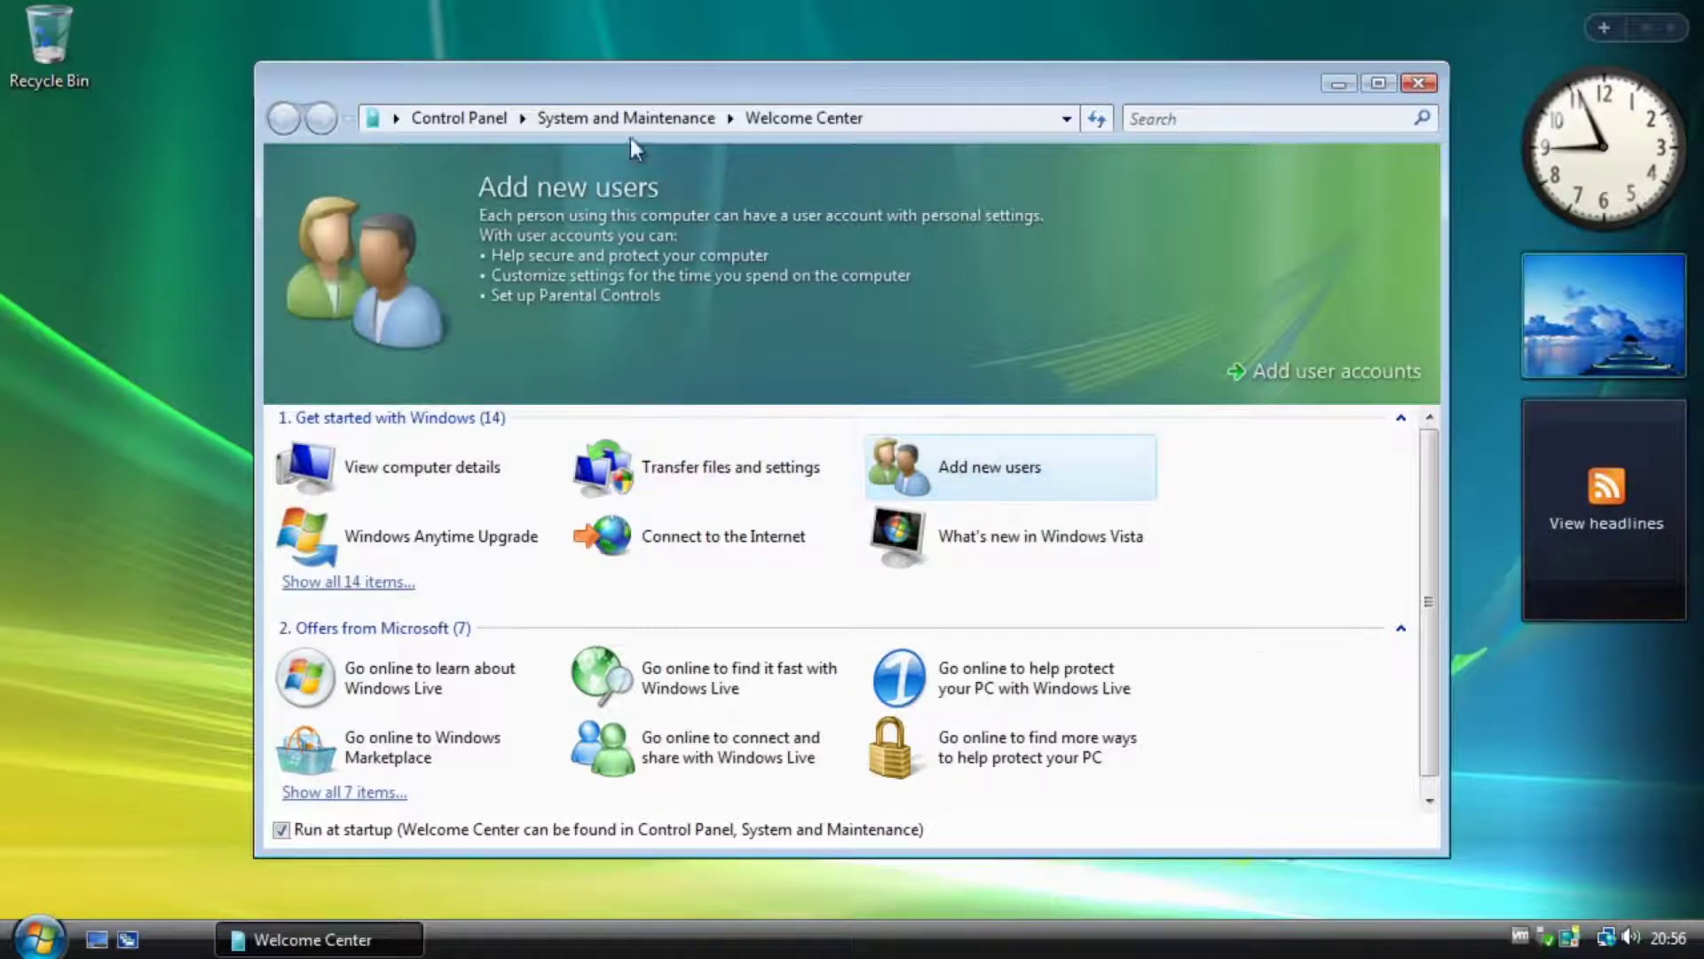
scroll(799, 779, down, 1)
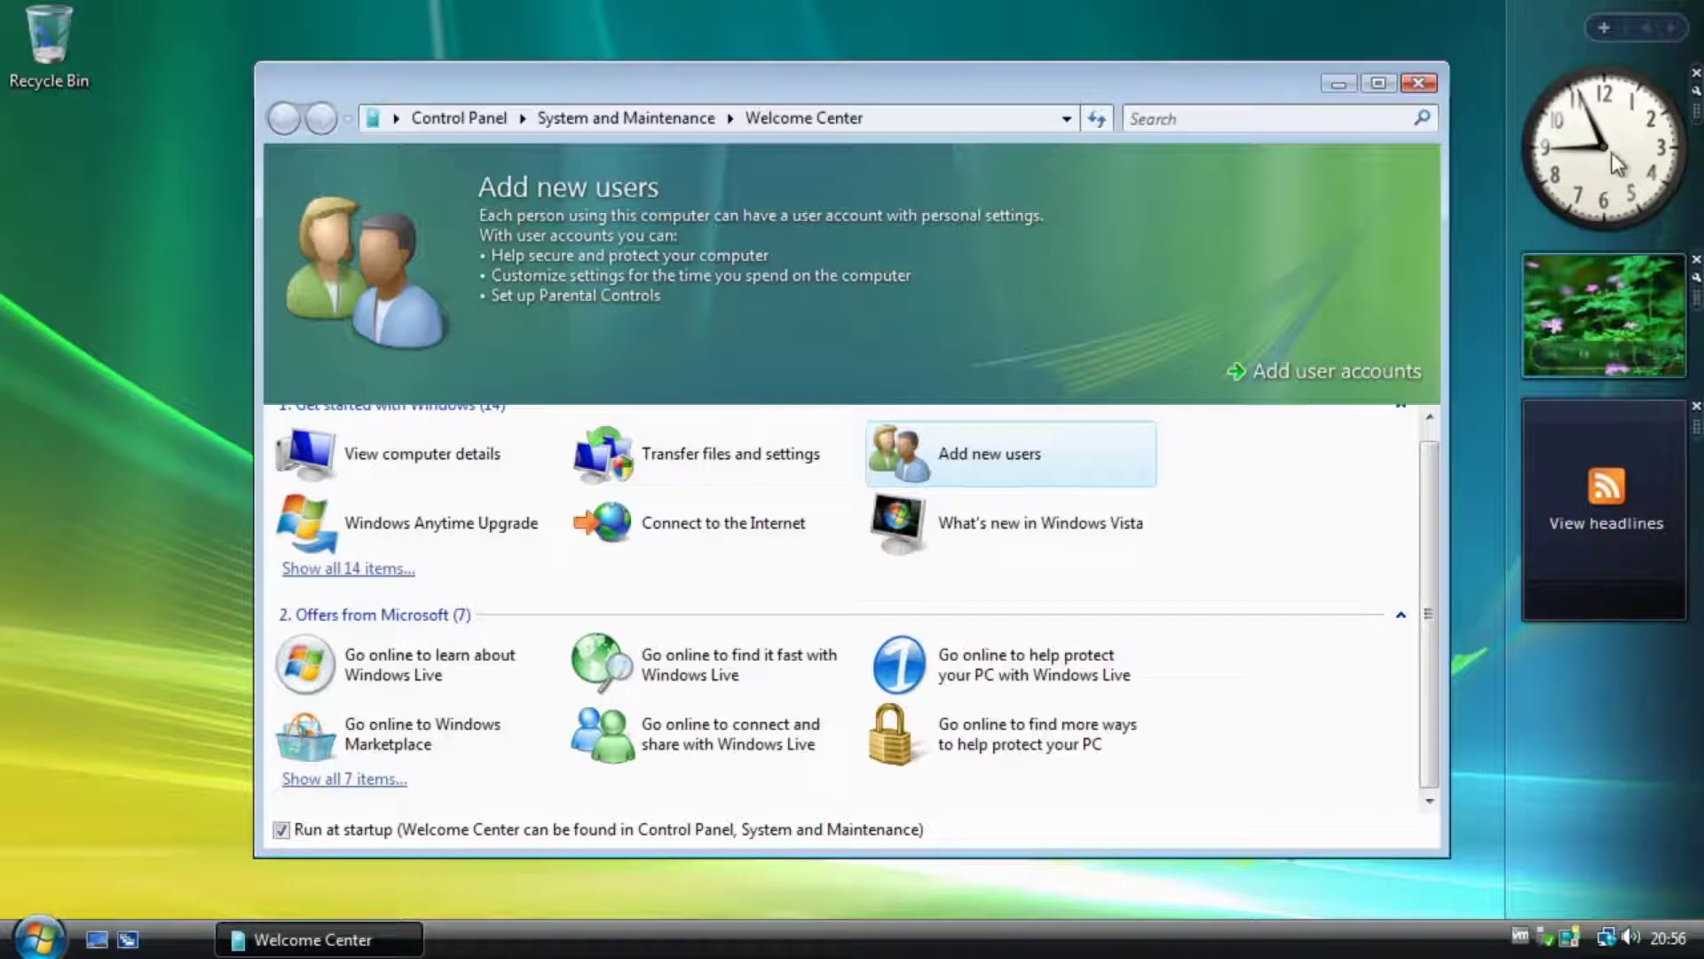
Pull the clock gadget out of the Sidebar onto the desktop, shifting Welcome Center left.
mouse_move(1610, 168)
mouse_down()
mouse_move(1515, 164)
mouse_move(1478, 184)
mouse_move(1610, 169)
mouse_up()
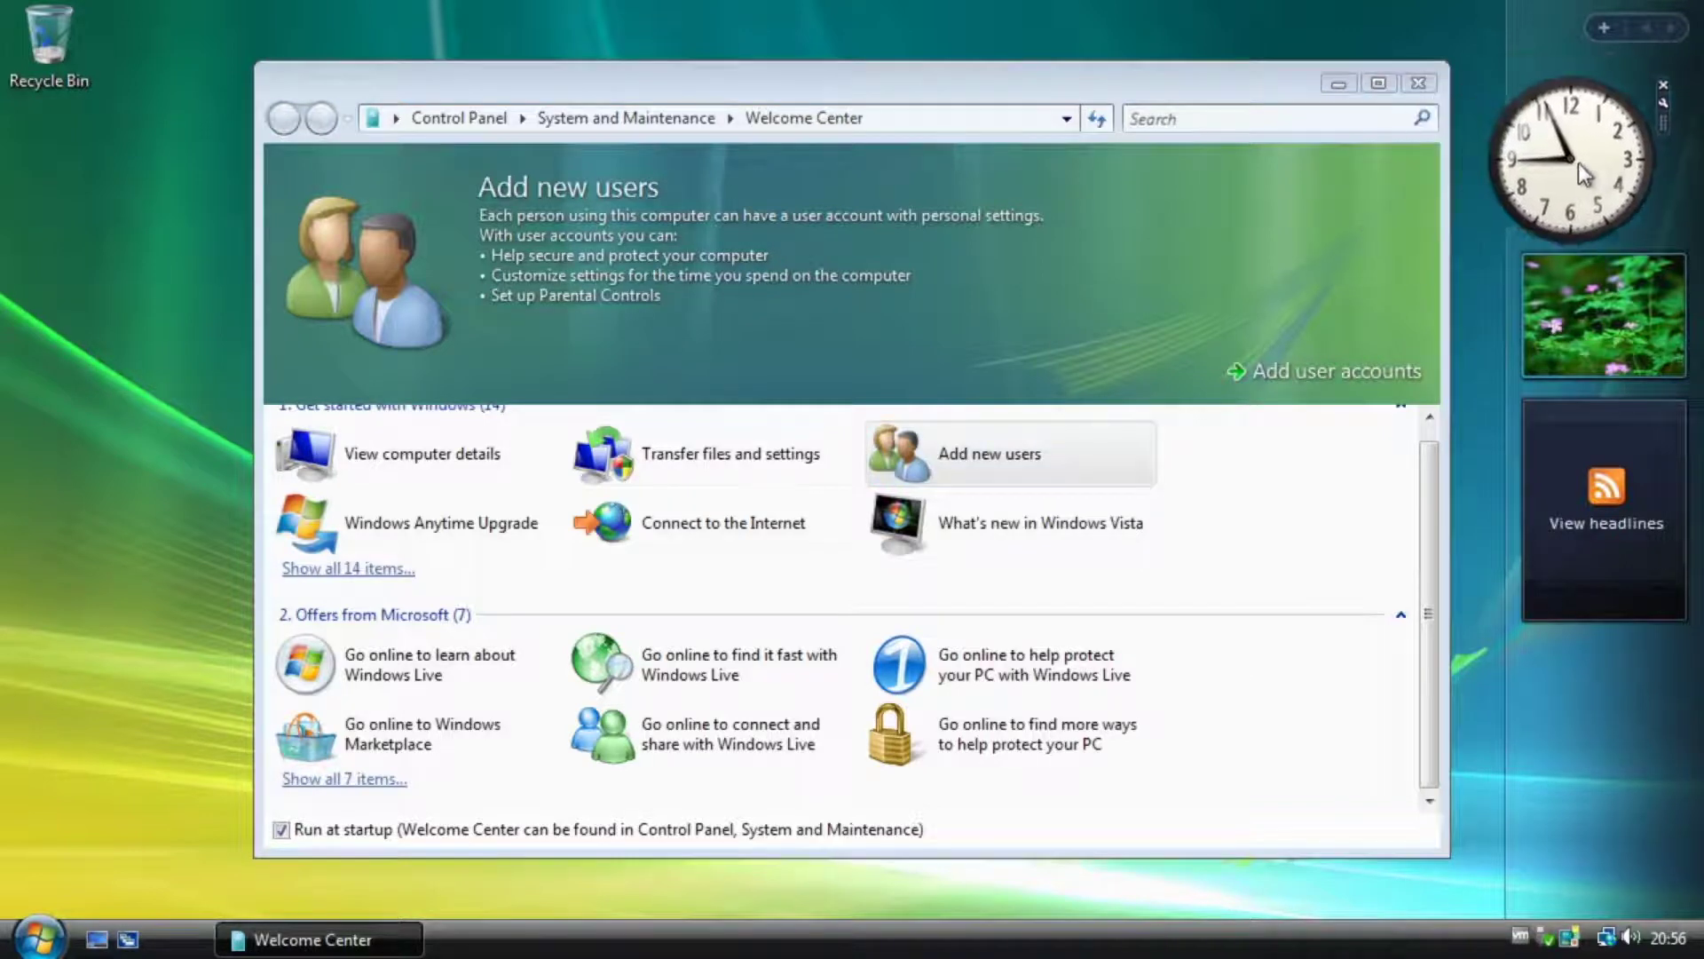
drag(1154, 97, 806, 88)
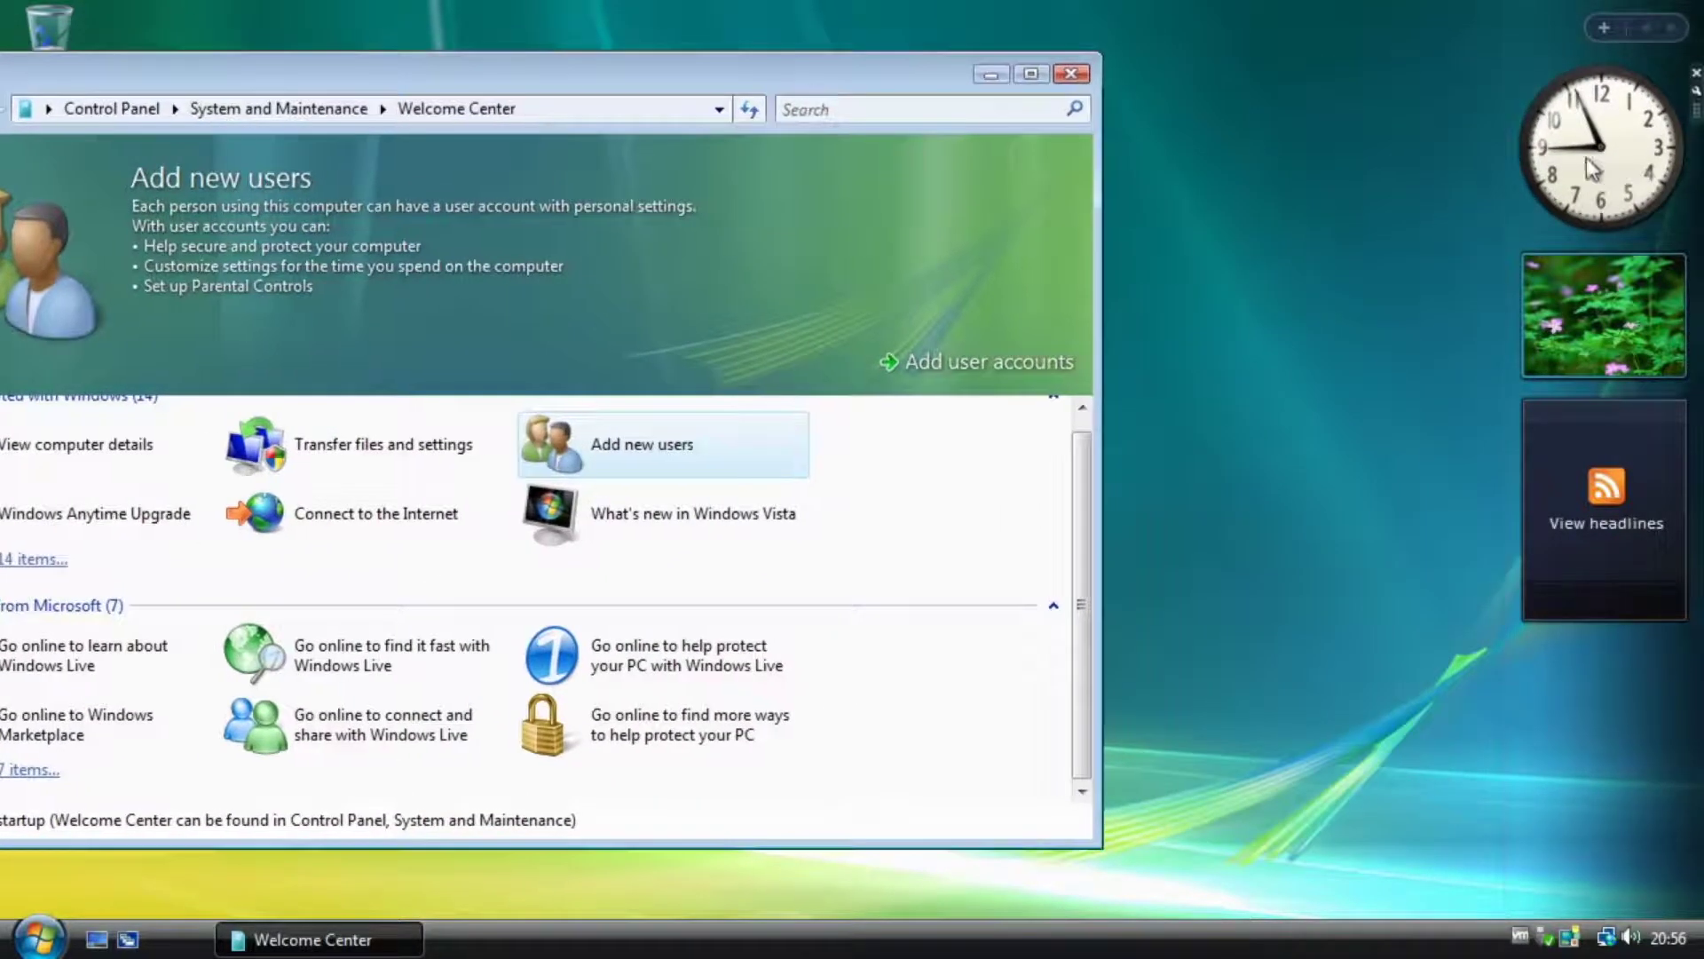
mouse_move(1591, 186)
mouse_down()
mouse_move(1321, 232)
mouse_move(1323, 217)
mouse_move(1345, 243)
mouse_move(1590, 156)
mouse_up()
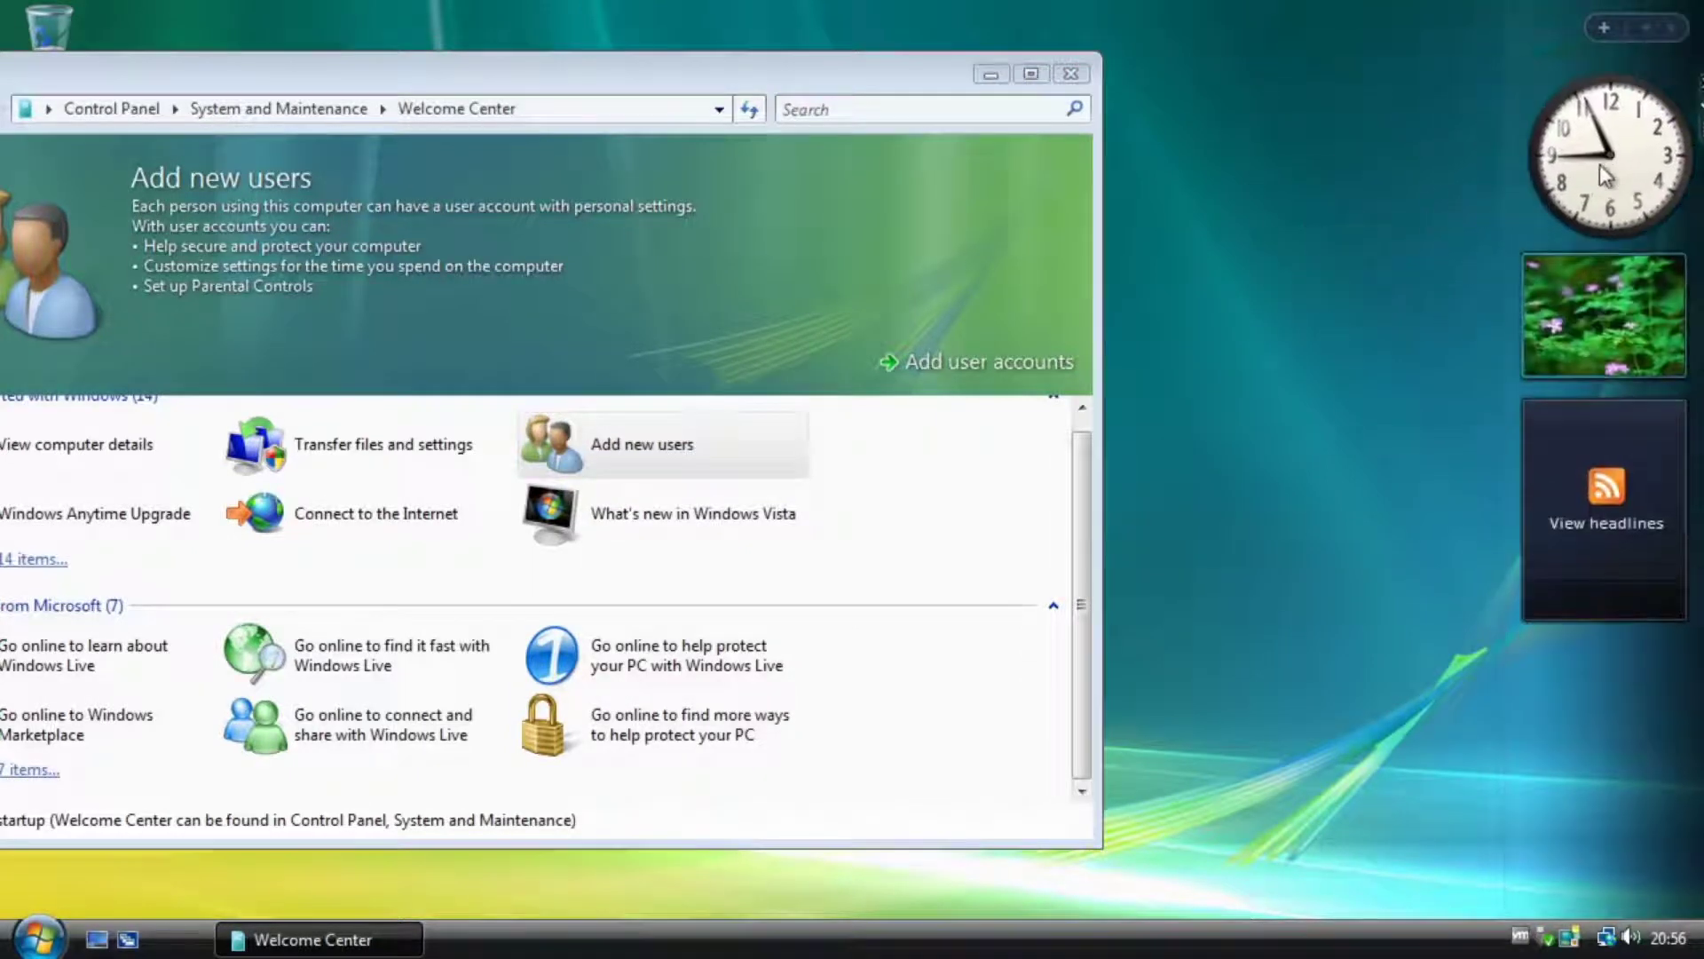
Close and reopen the Sidebar from its notification-area icon, leaving the clock on the desktop.
right_click(1570, 937)
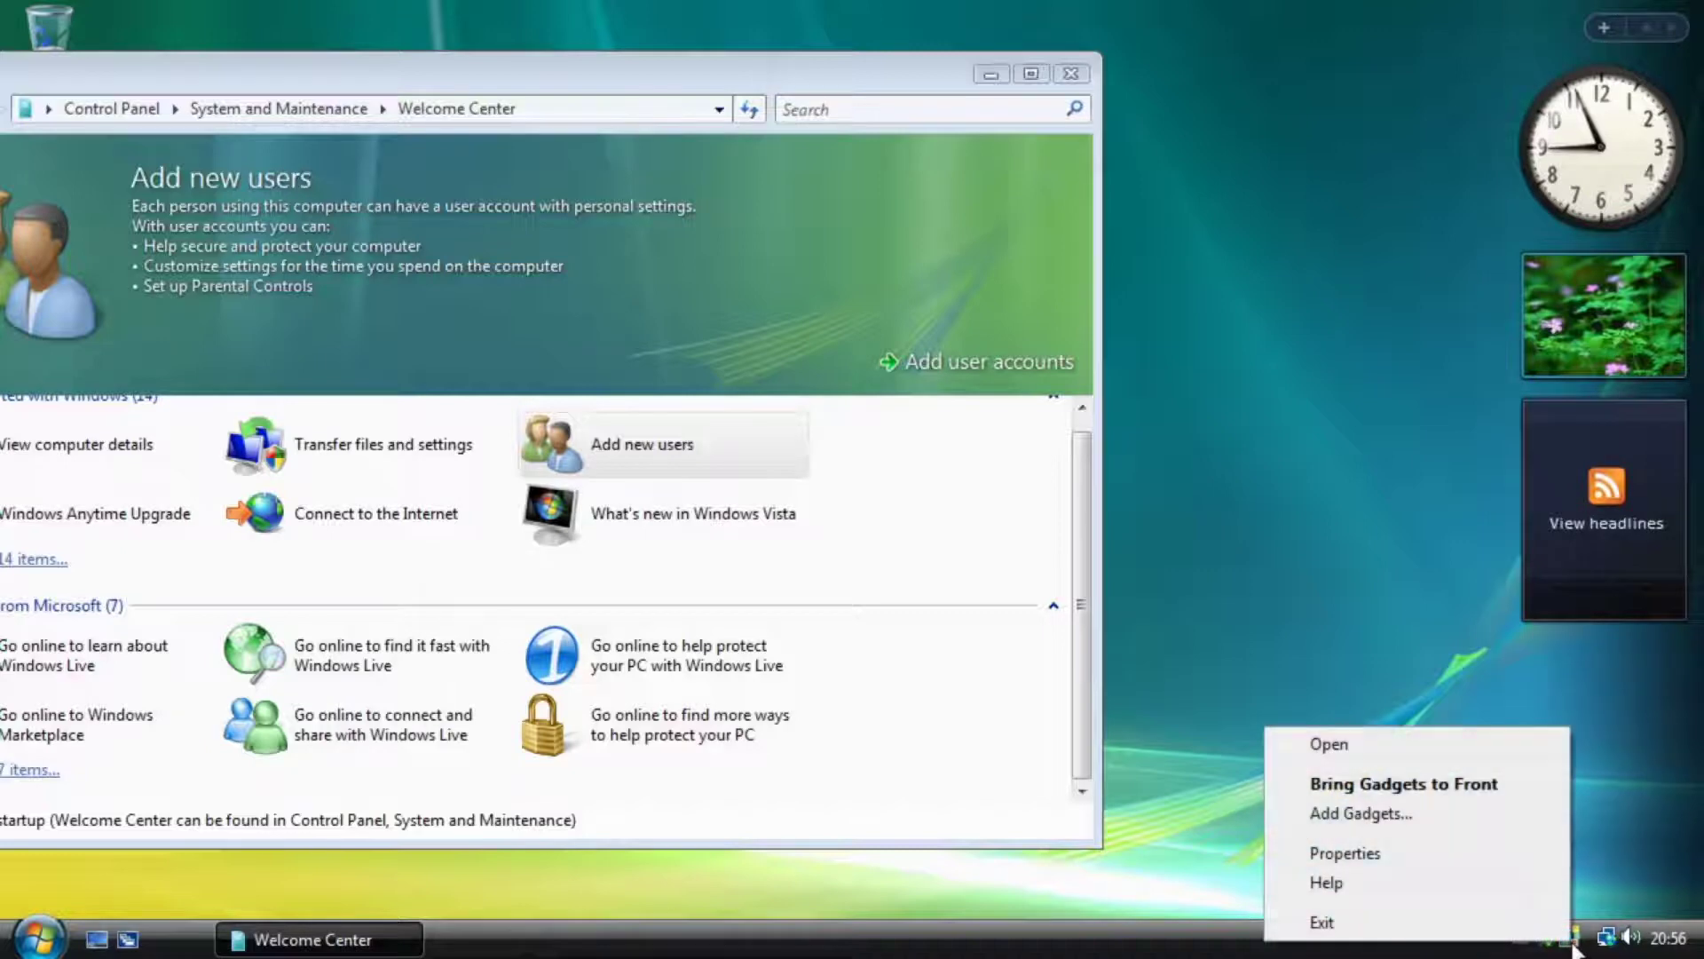
click(1389, 743)
right_click(1552, 28)
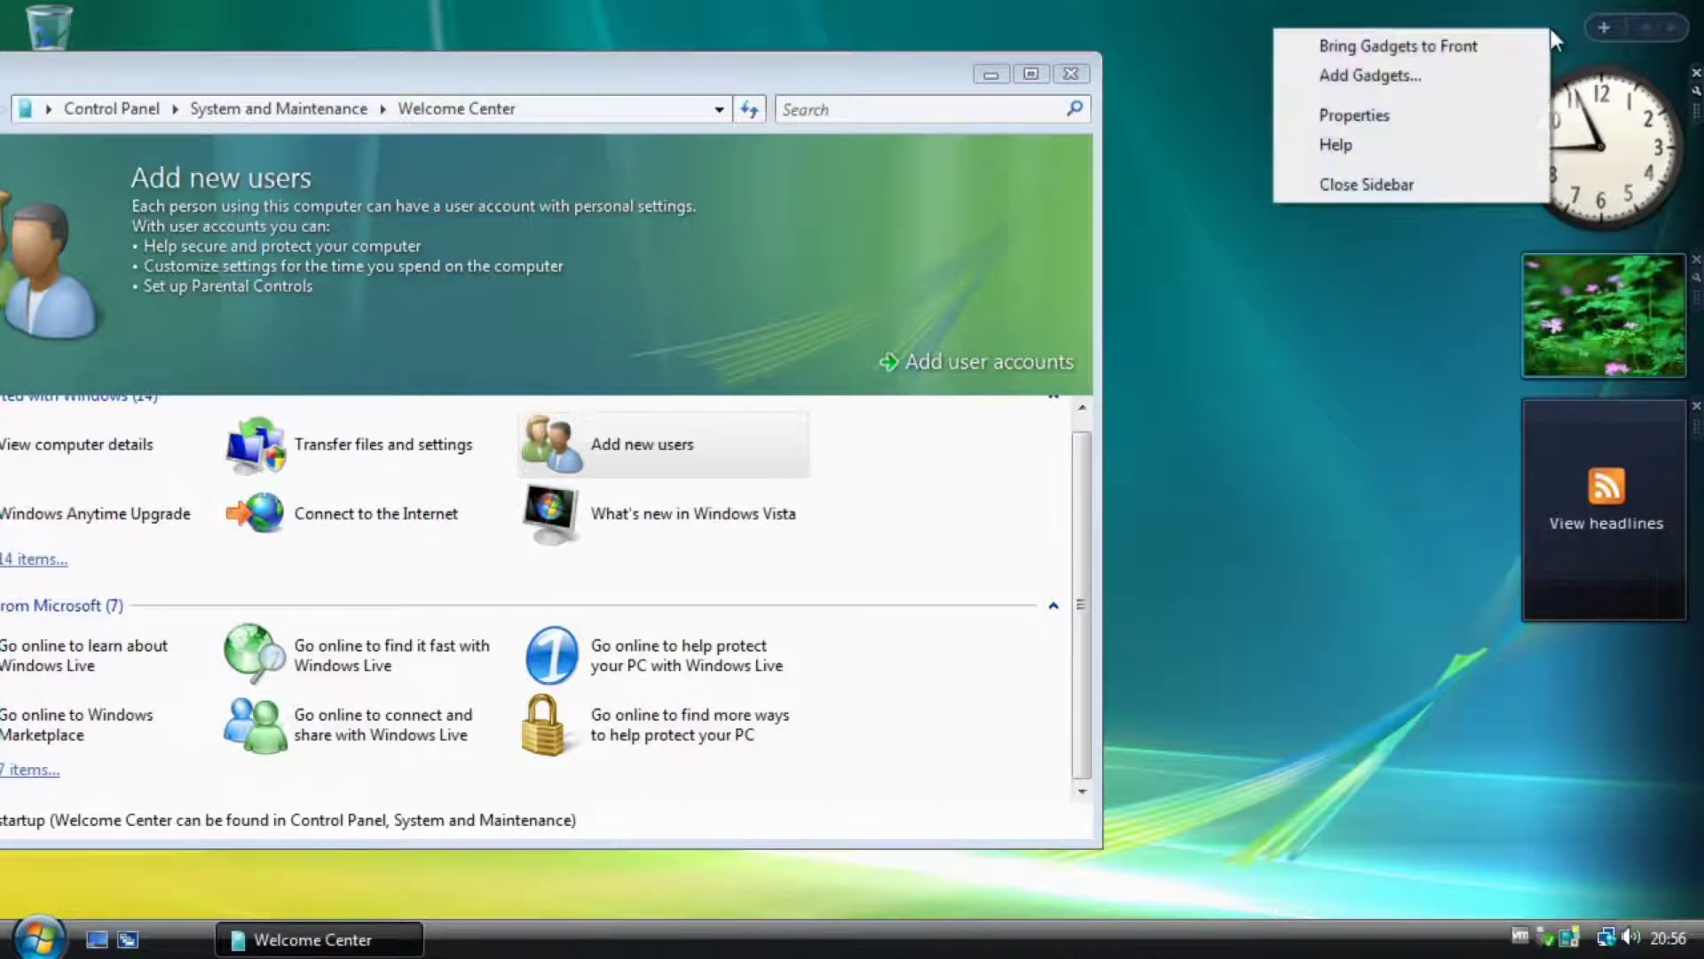
click(1405, 184)
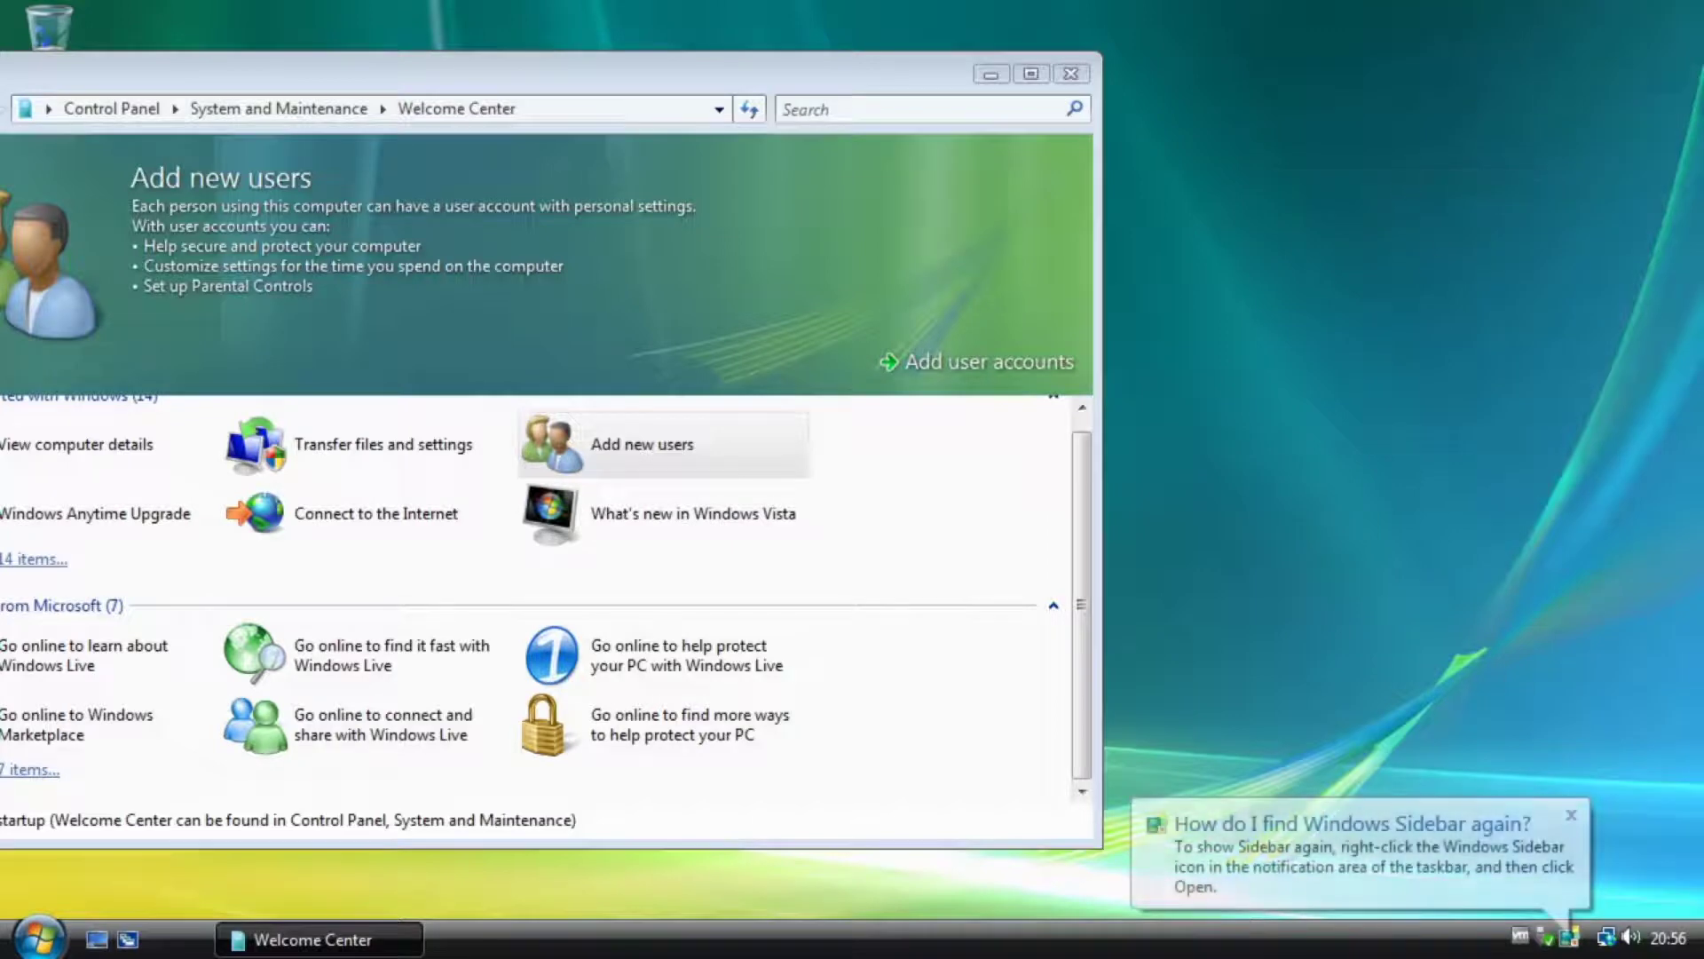
click(1564, 939)
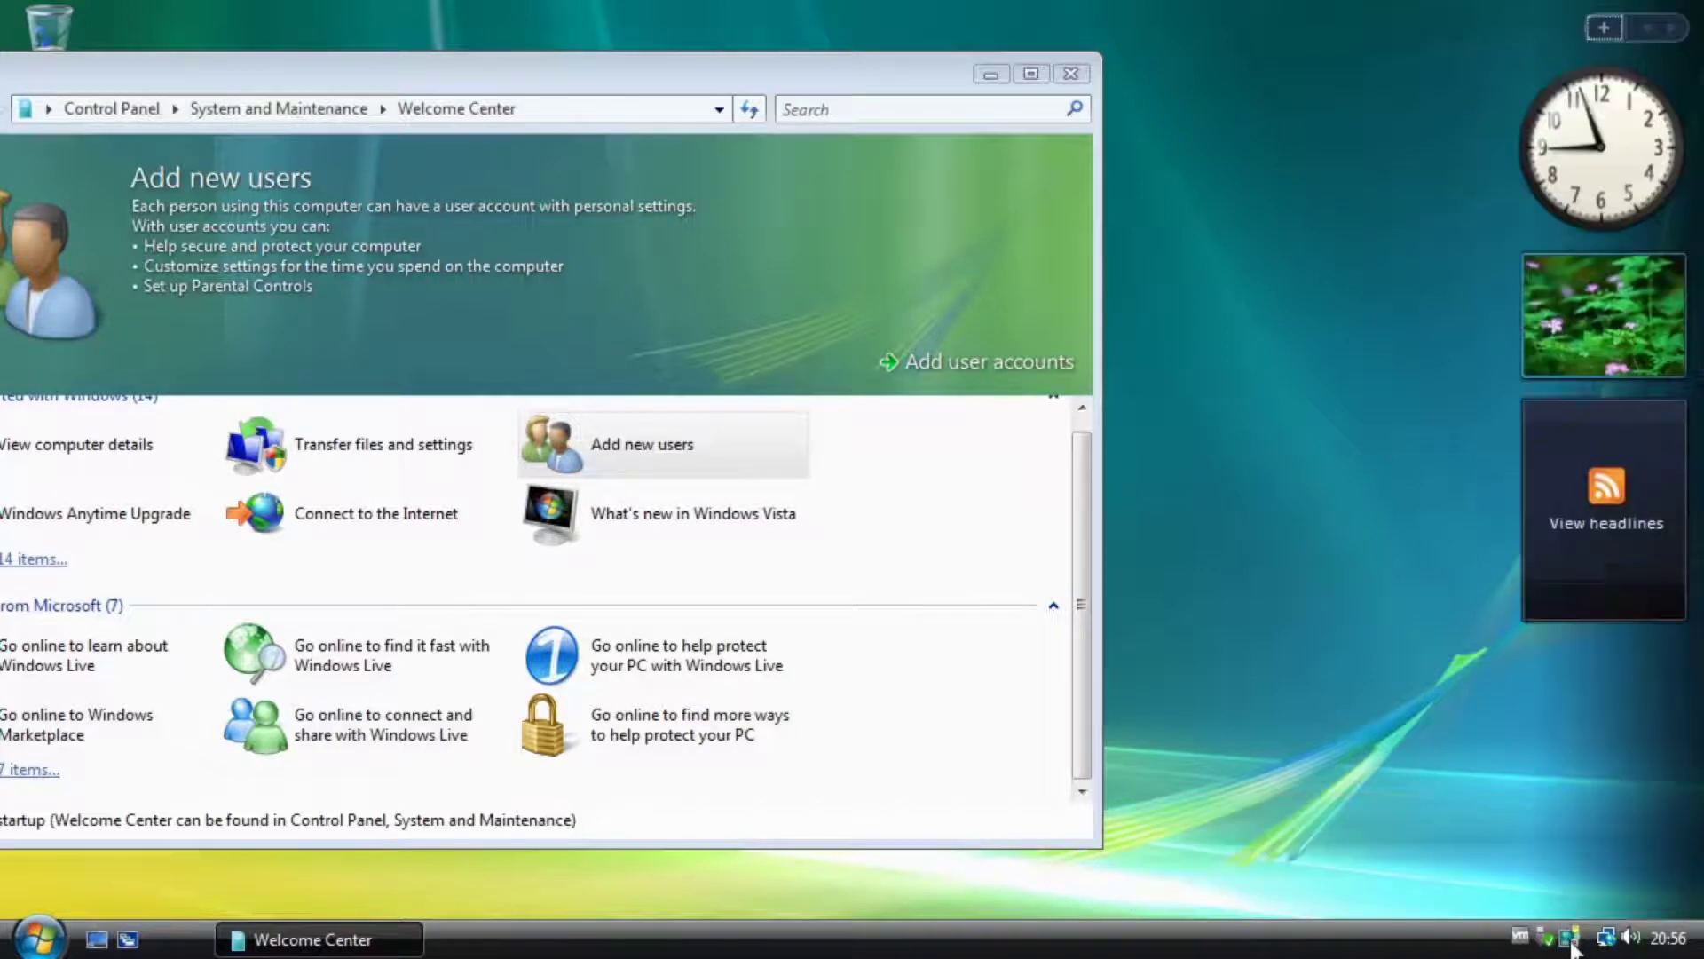
right_click(1568, 938)
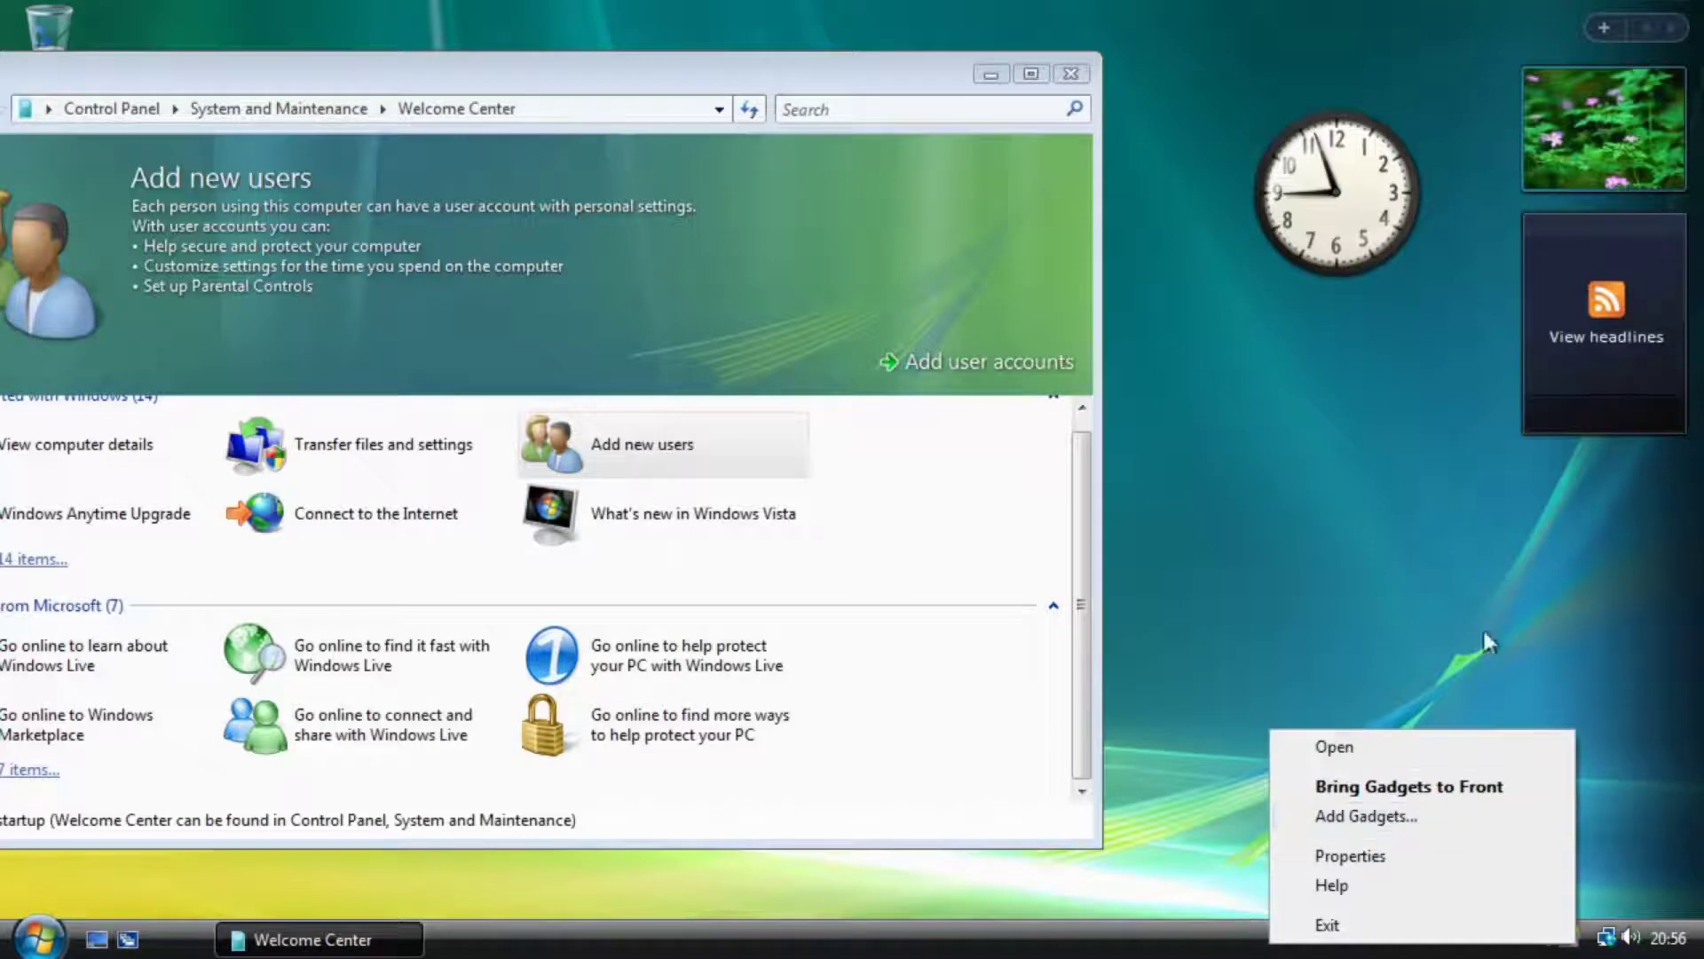
right_click(1553, 46)
right_click(1554, 46)
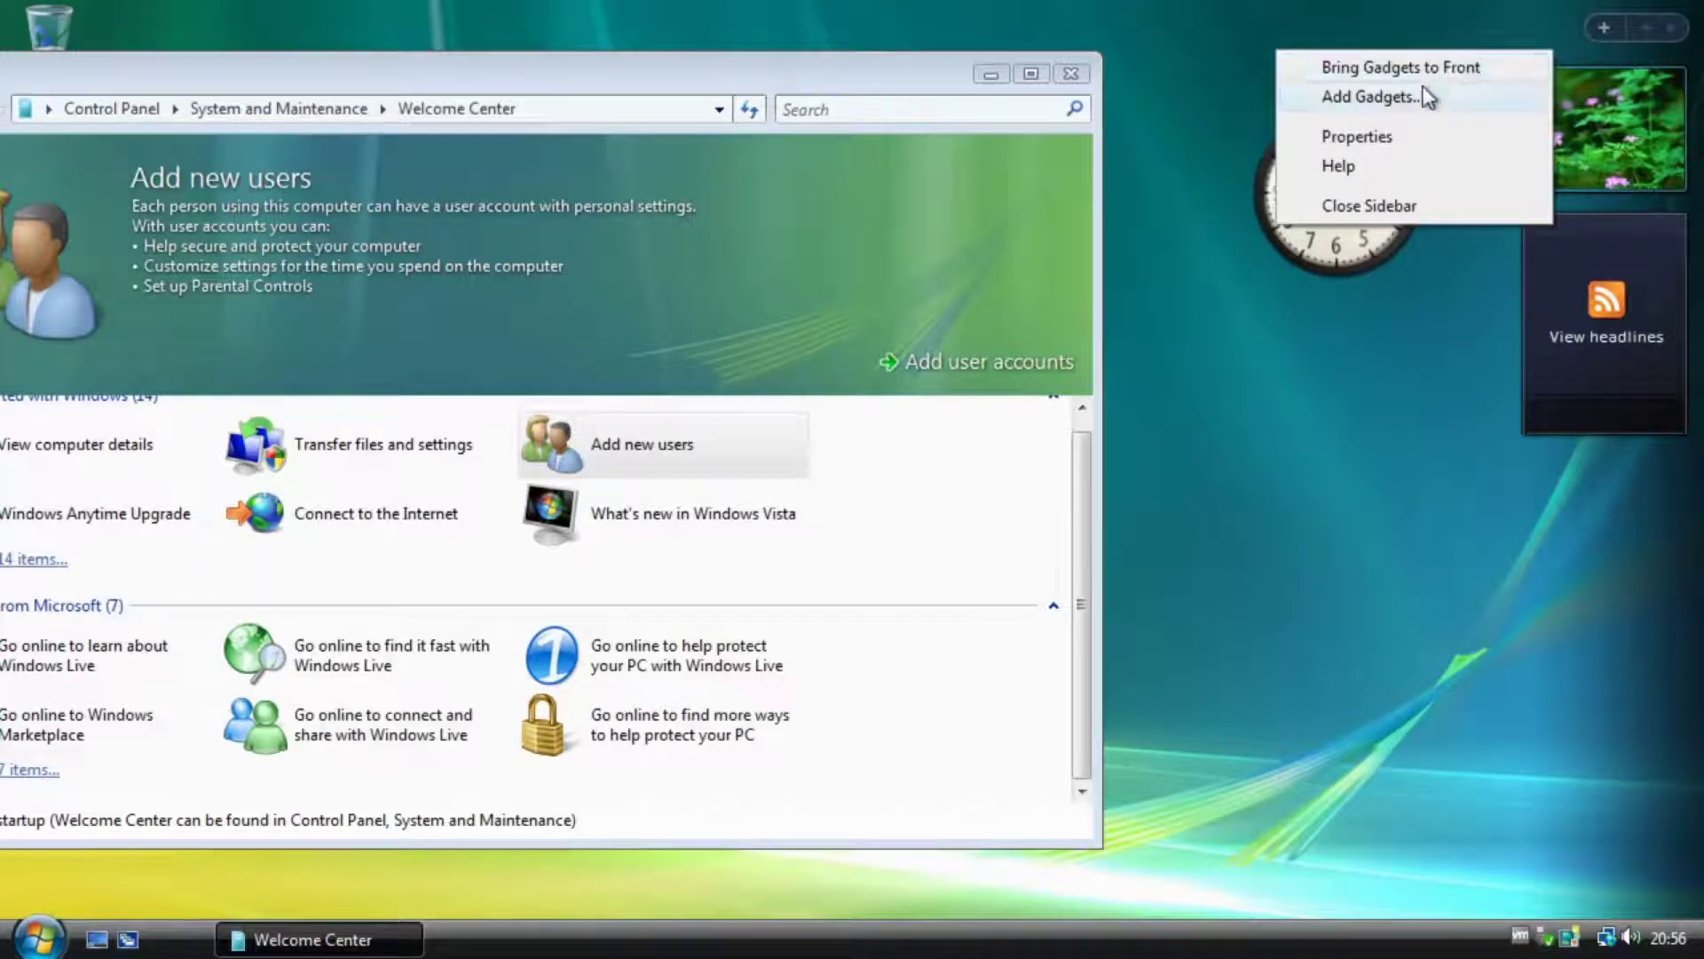
click(1371, 205)
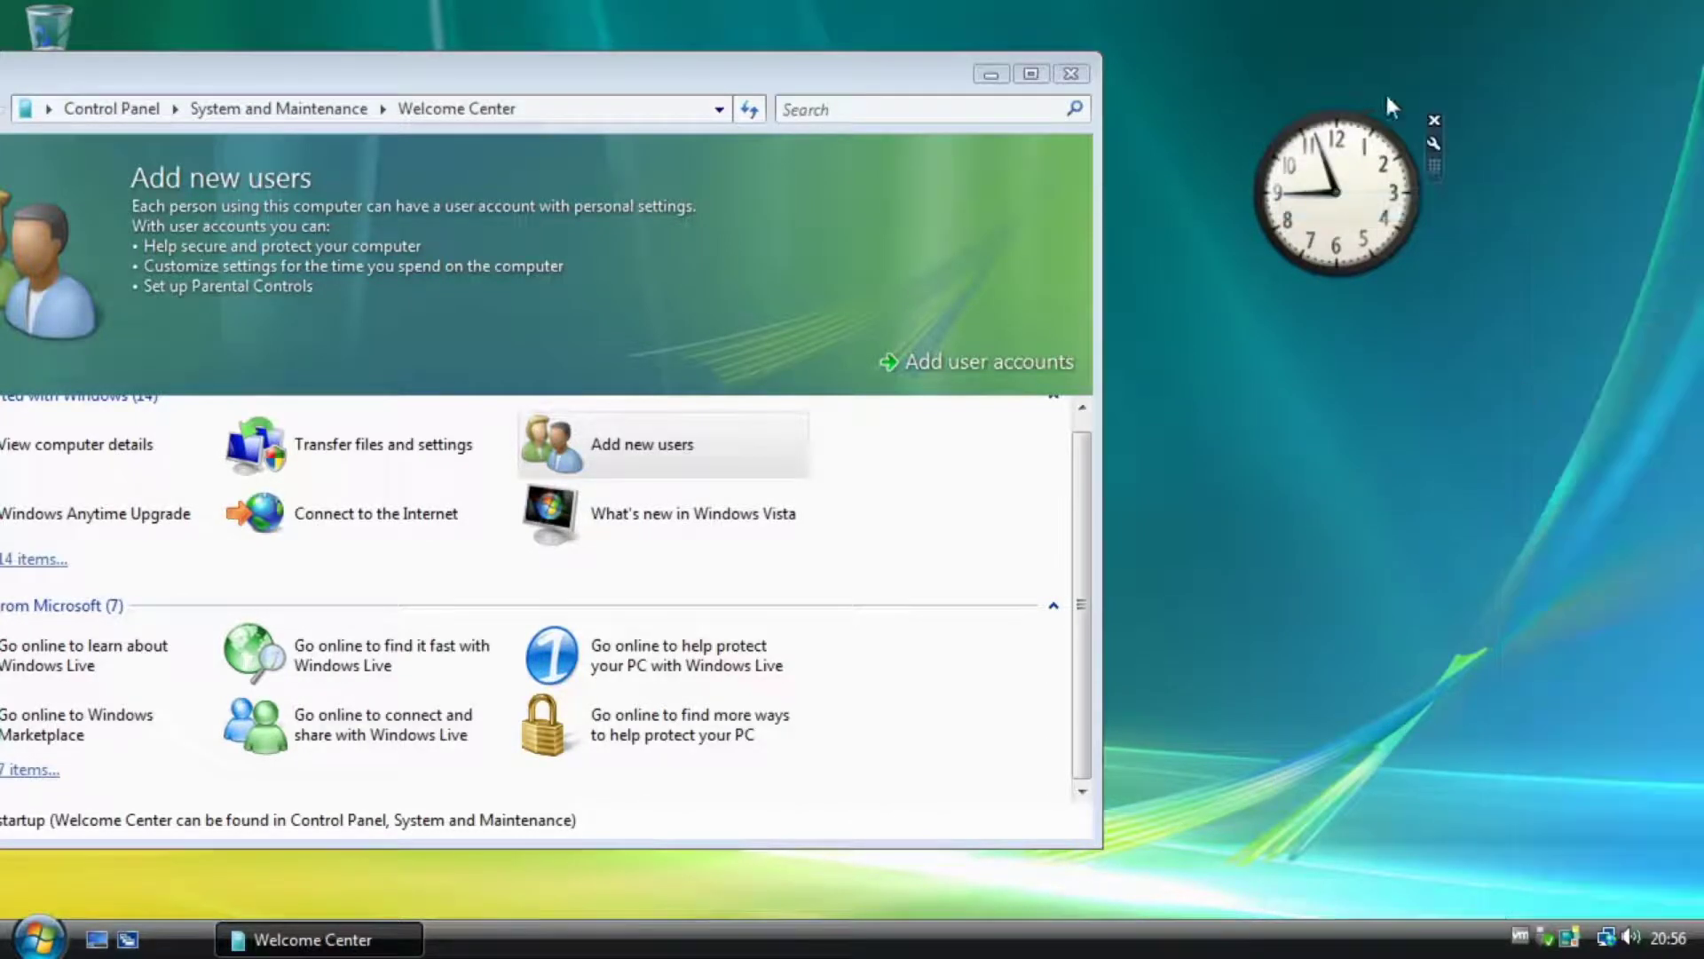
drag(1352, 209, 1388, 207)
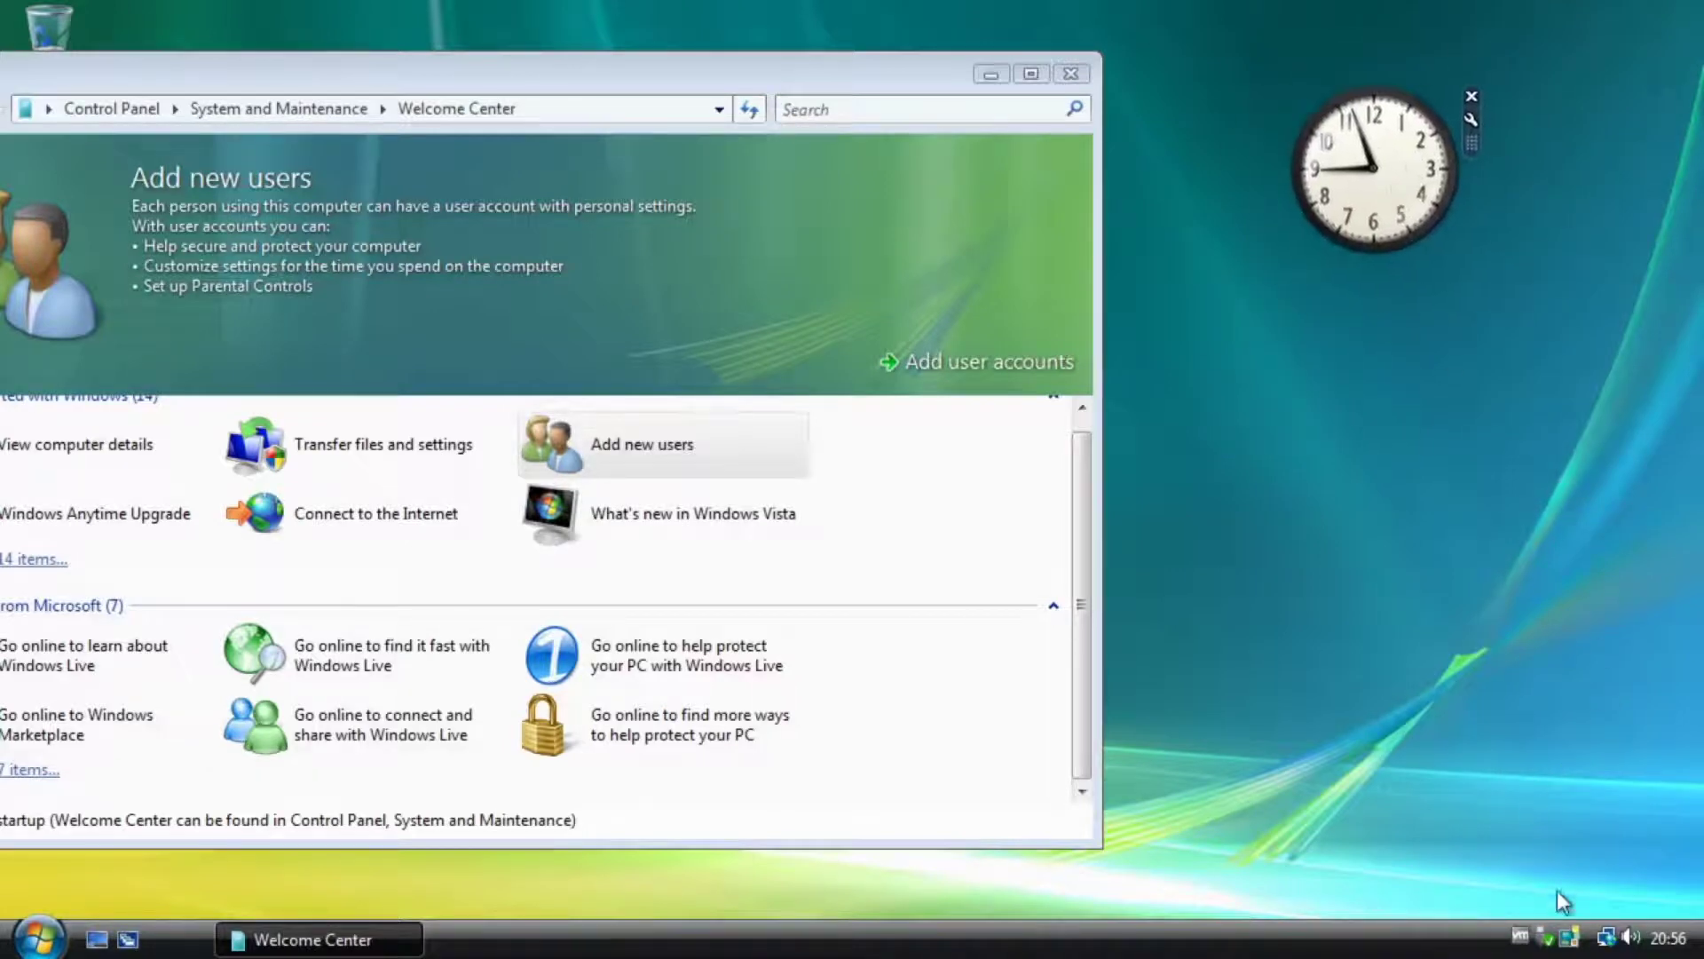
Reopen the Sidebar, dock the clock back into it, and minimize Welcome Center.
right_click(1573, 943)
click(1392, 770)
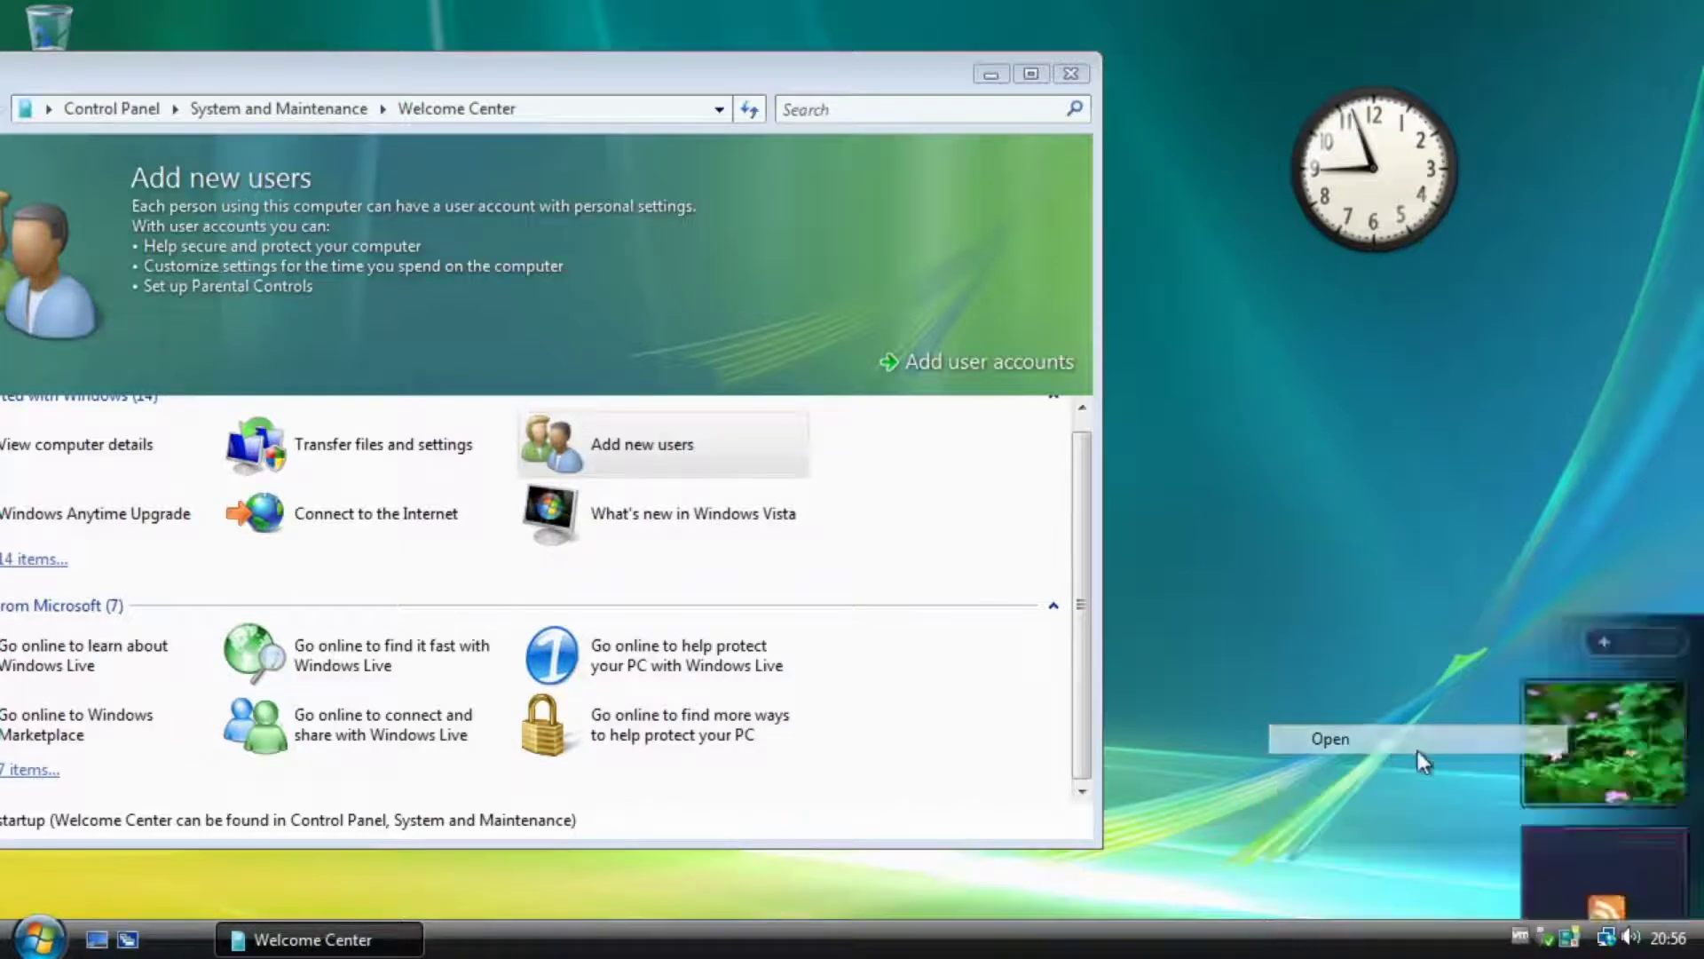
drag(1398, 185, 1613, 182)
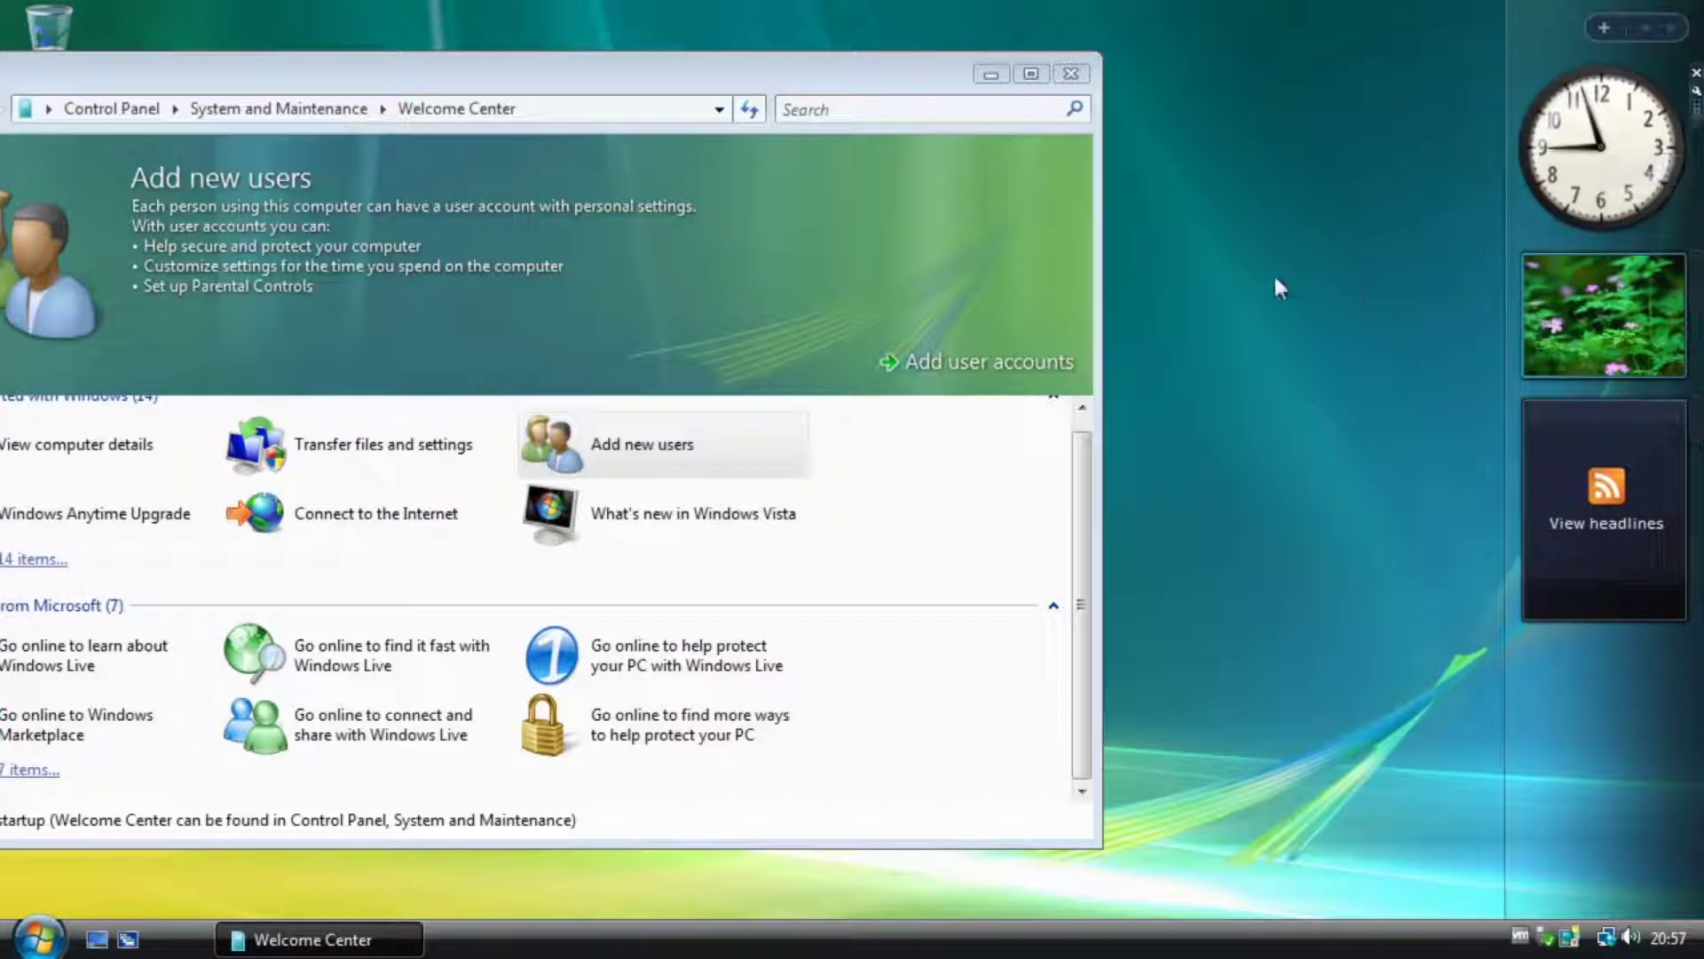
drag(928, 87, 1170, 88)
click(1219, 82)
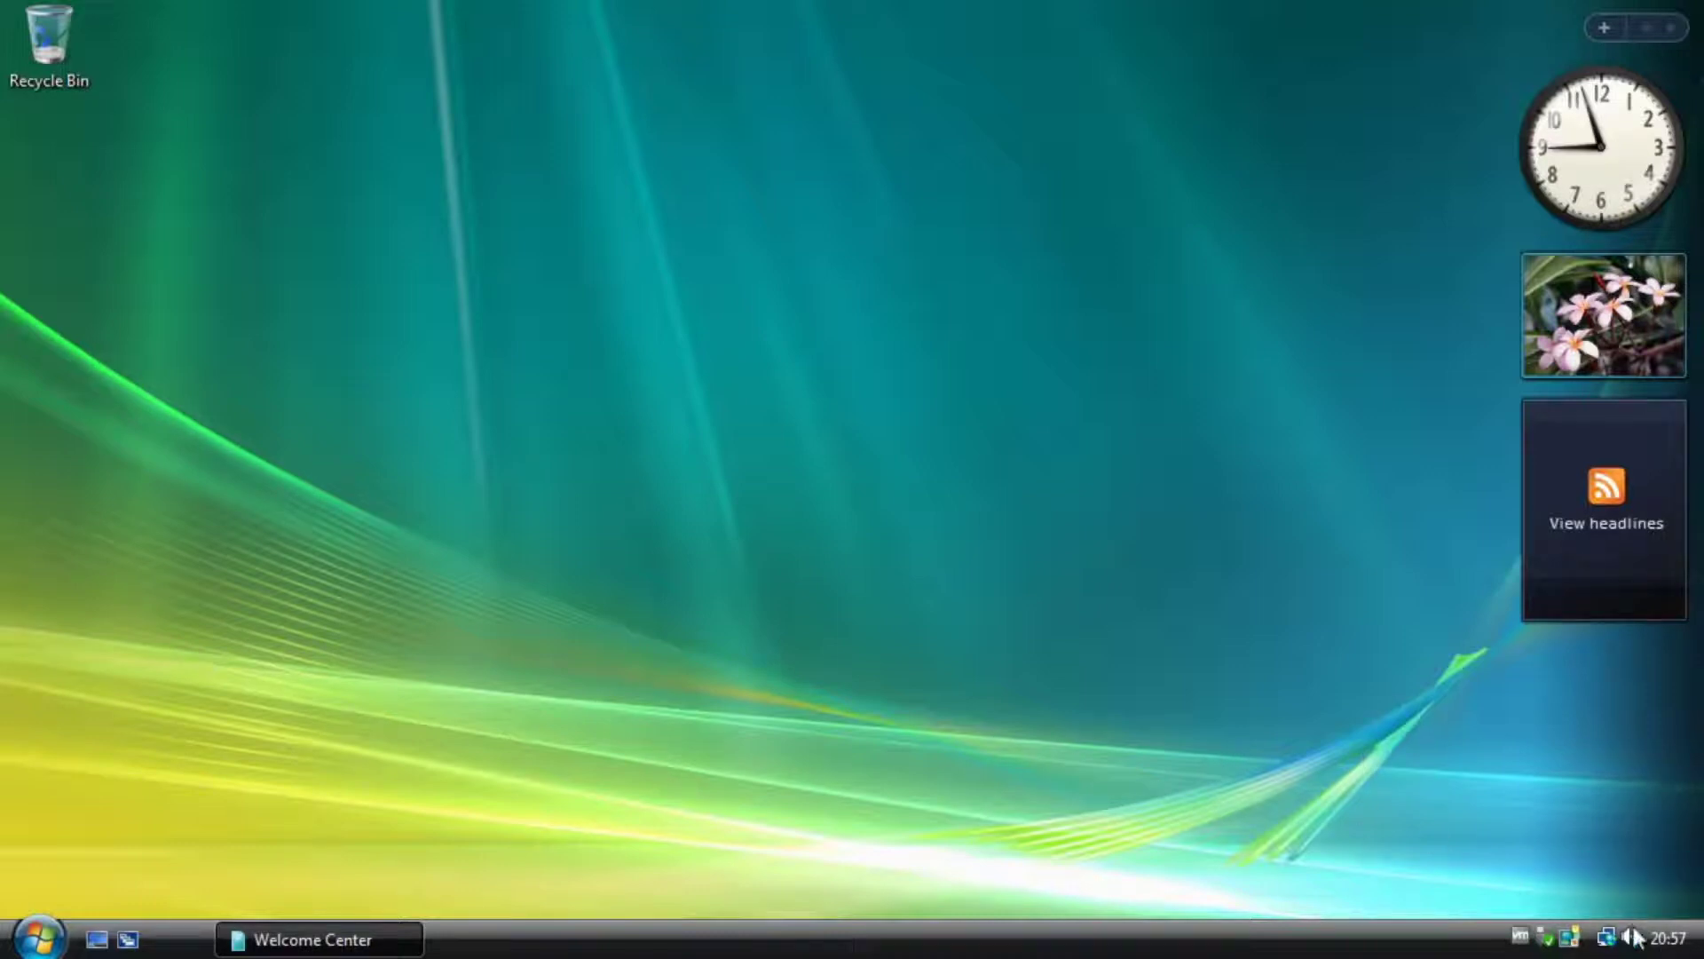
mouse_move(1672, 948)
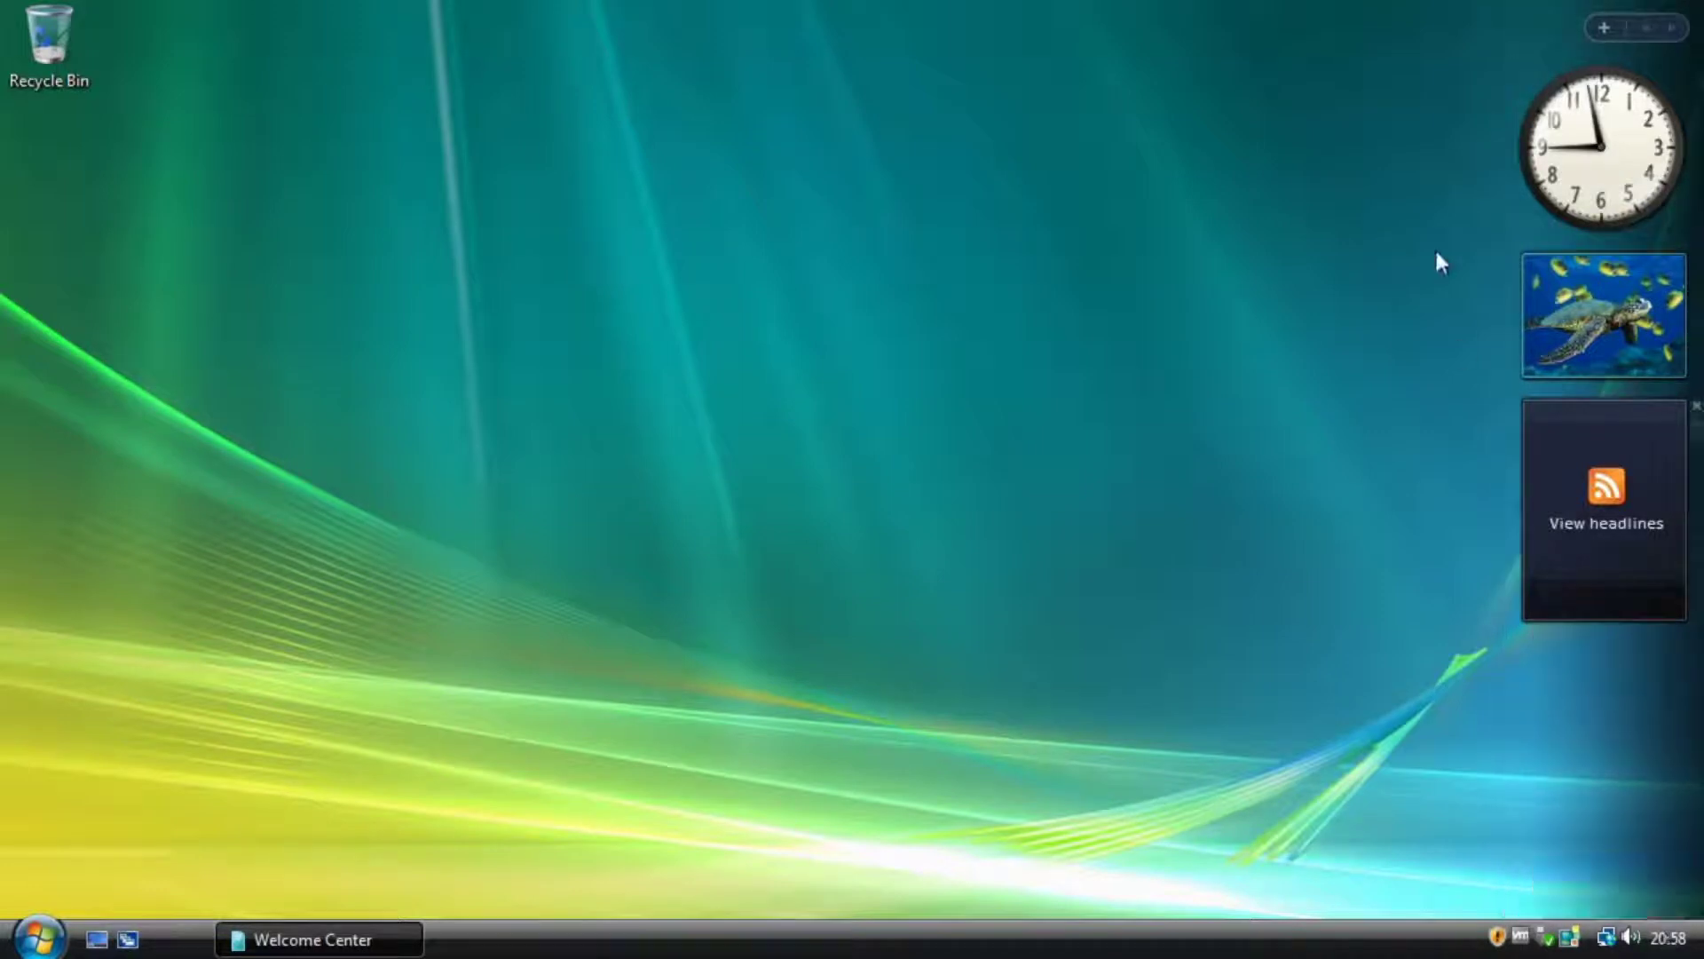
Open the Gadget Gallery and check the Slide Show settings, keeping Sample Pictures unchanged.
click(1603, 27)
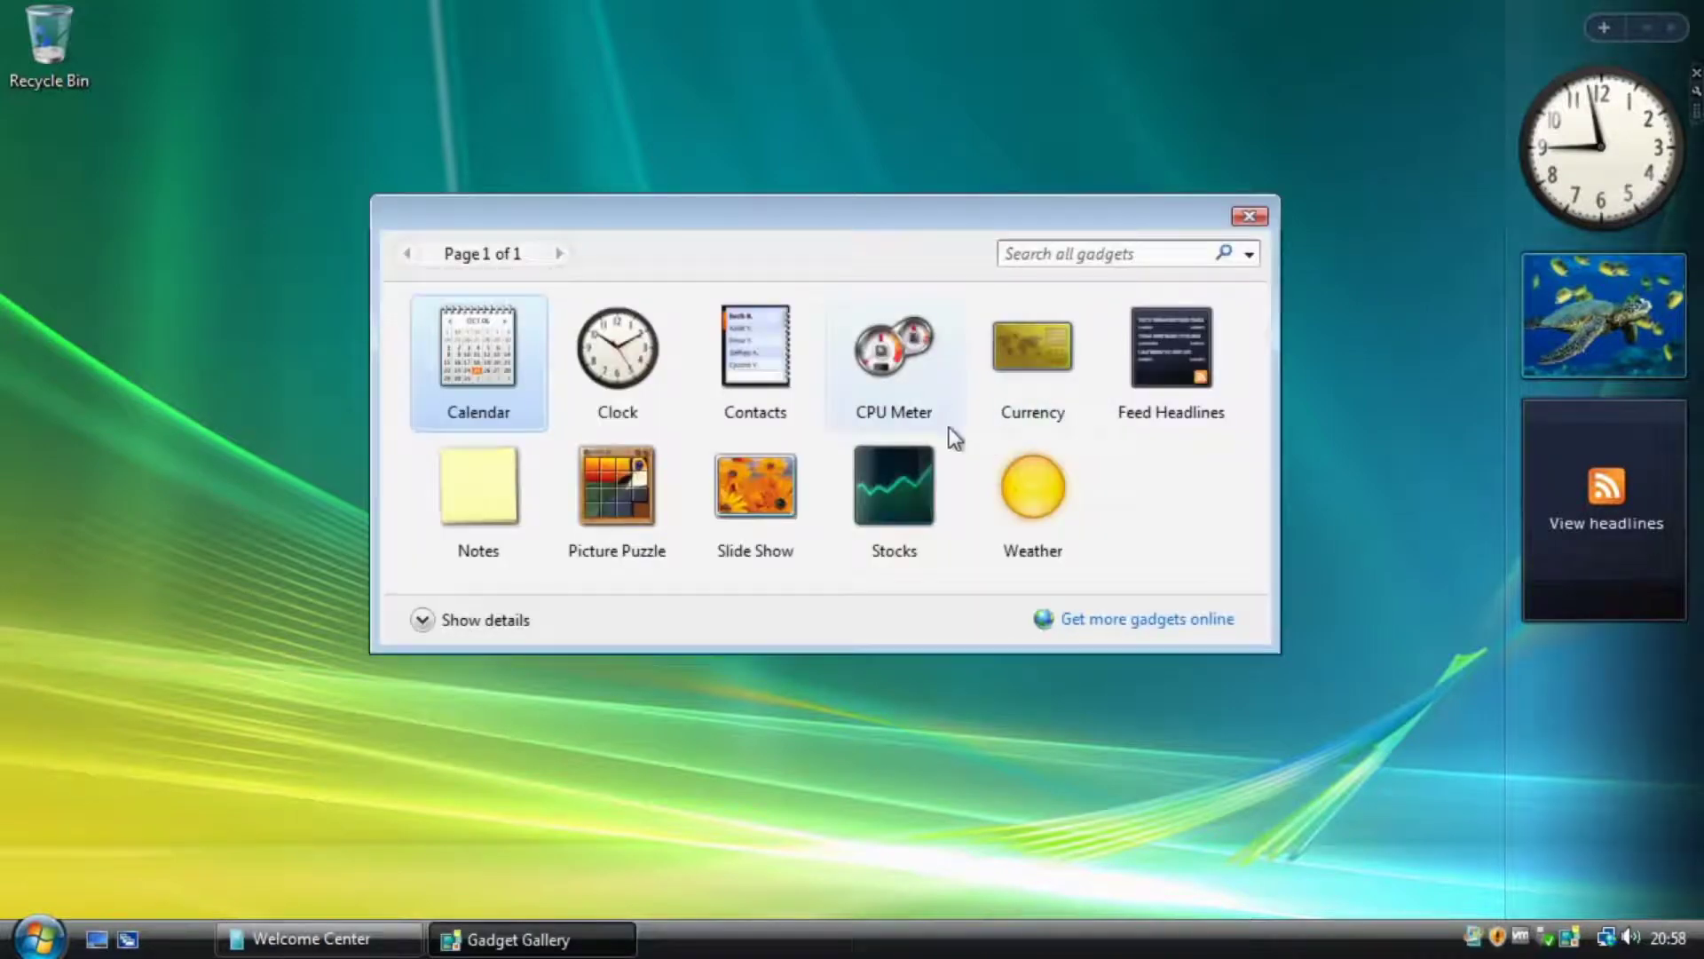
mouse_move(1584, 320)
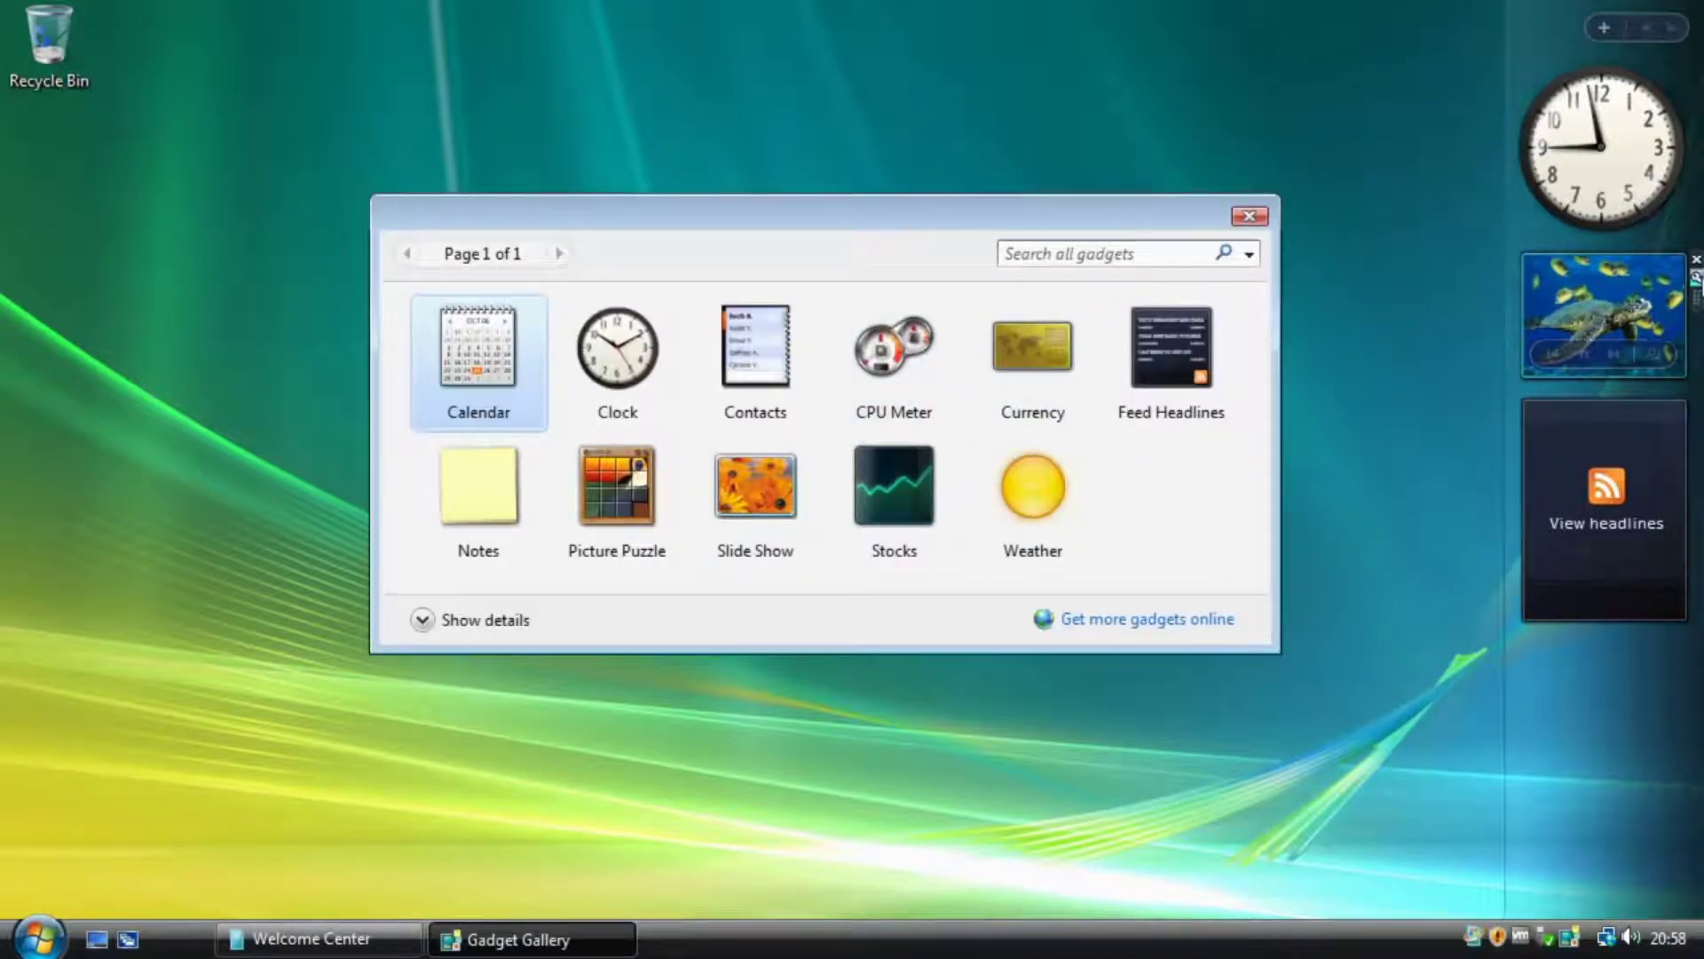
click(1697, 277)
click(1405, 397)
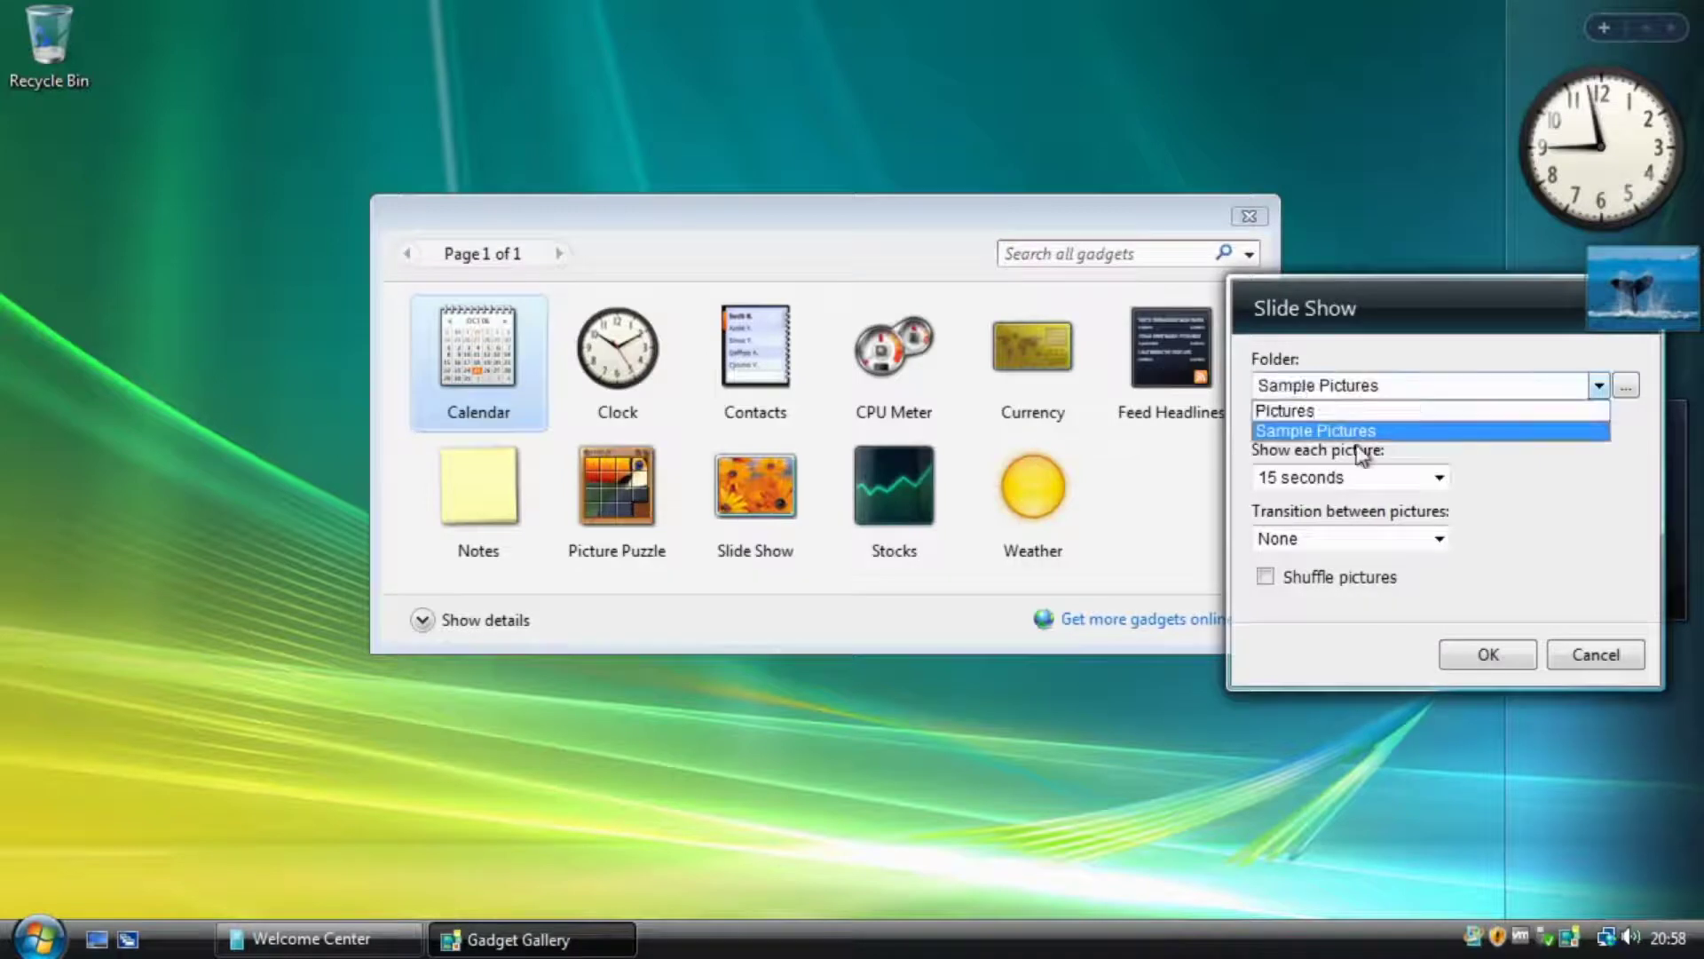
click(1589, 657)
click(1589, 657)
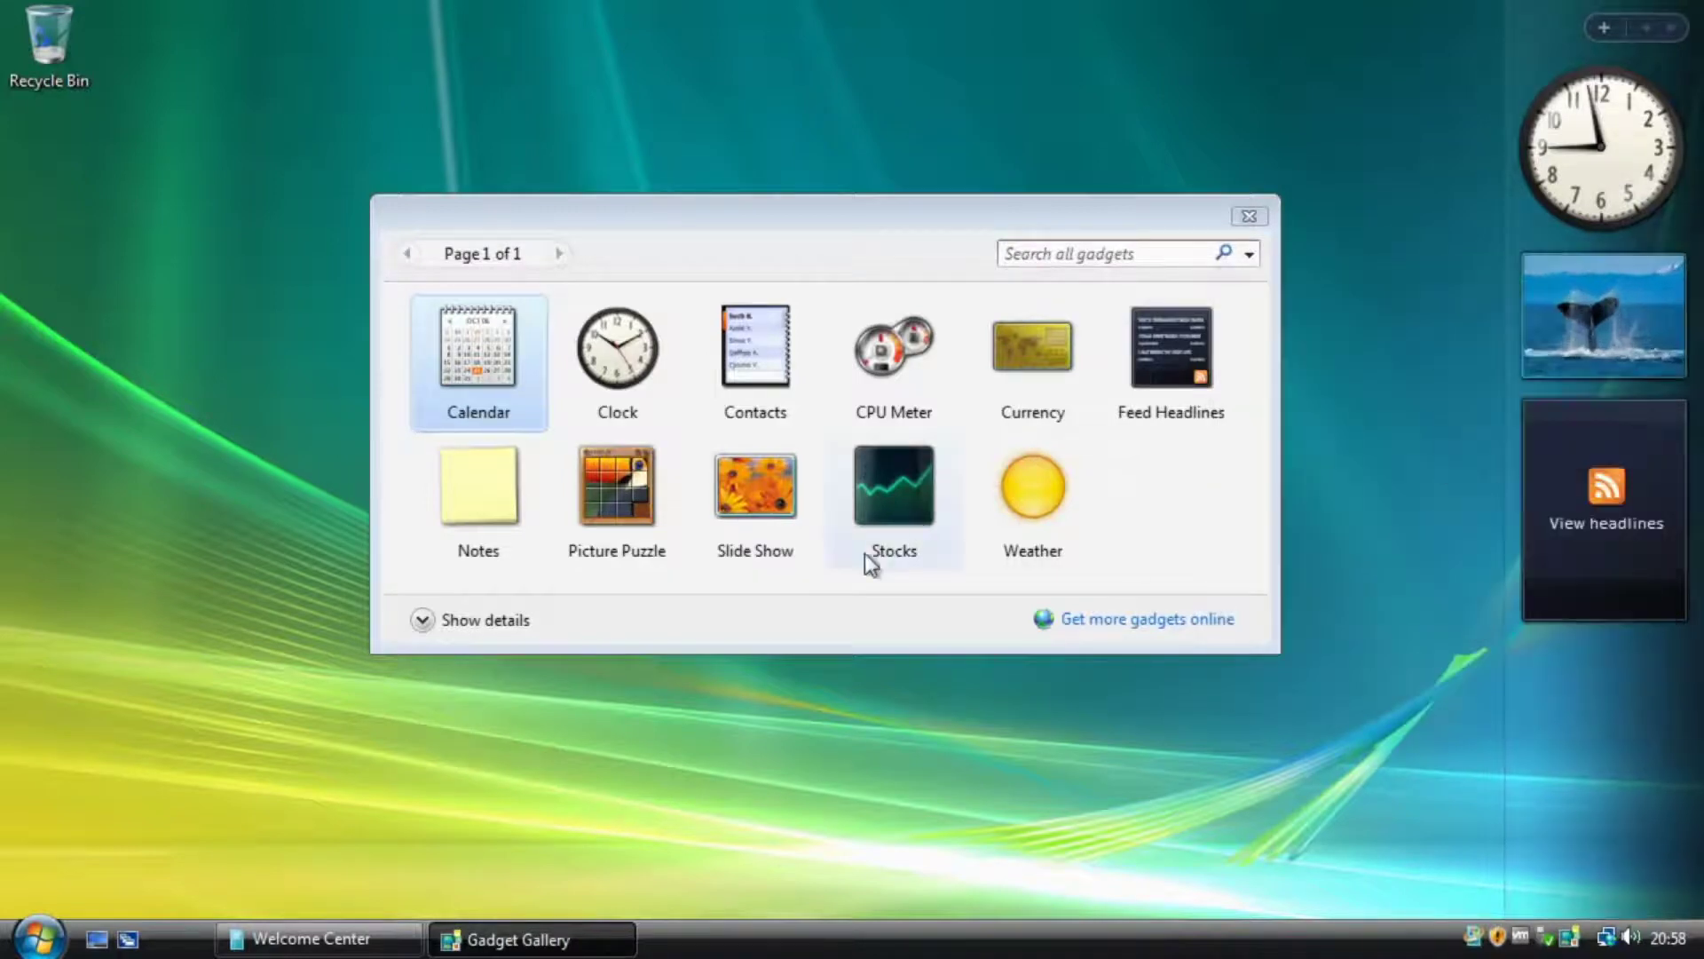
Add the Stocks gadget to the Sidebar, then close it again.
click(898, 530)
drag(897, 529, 1596, 720)
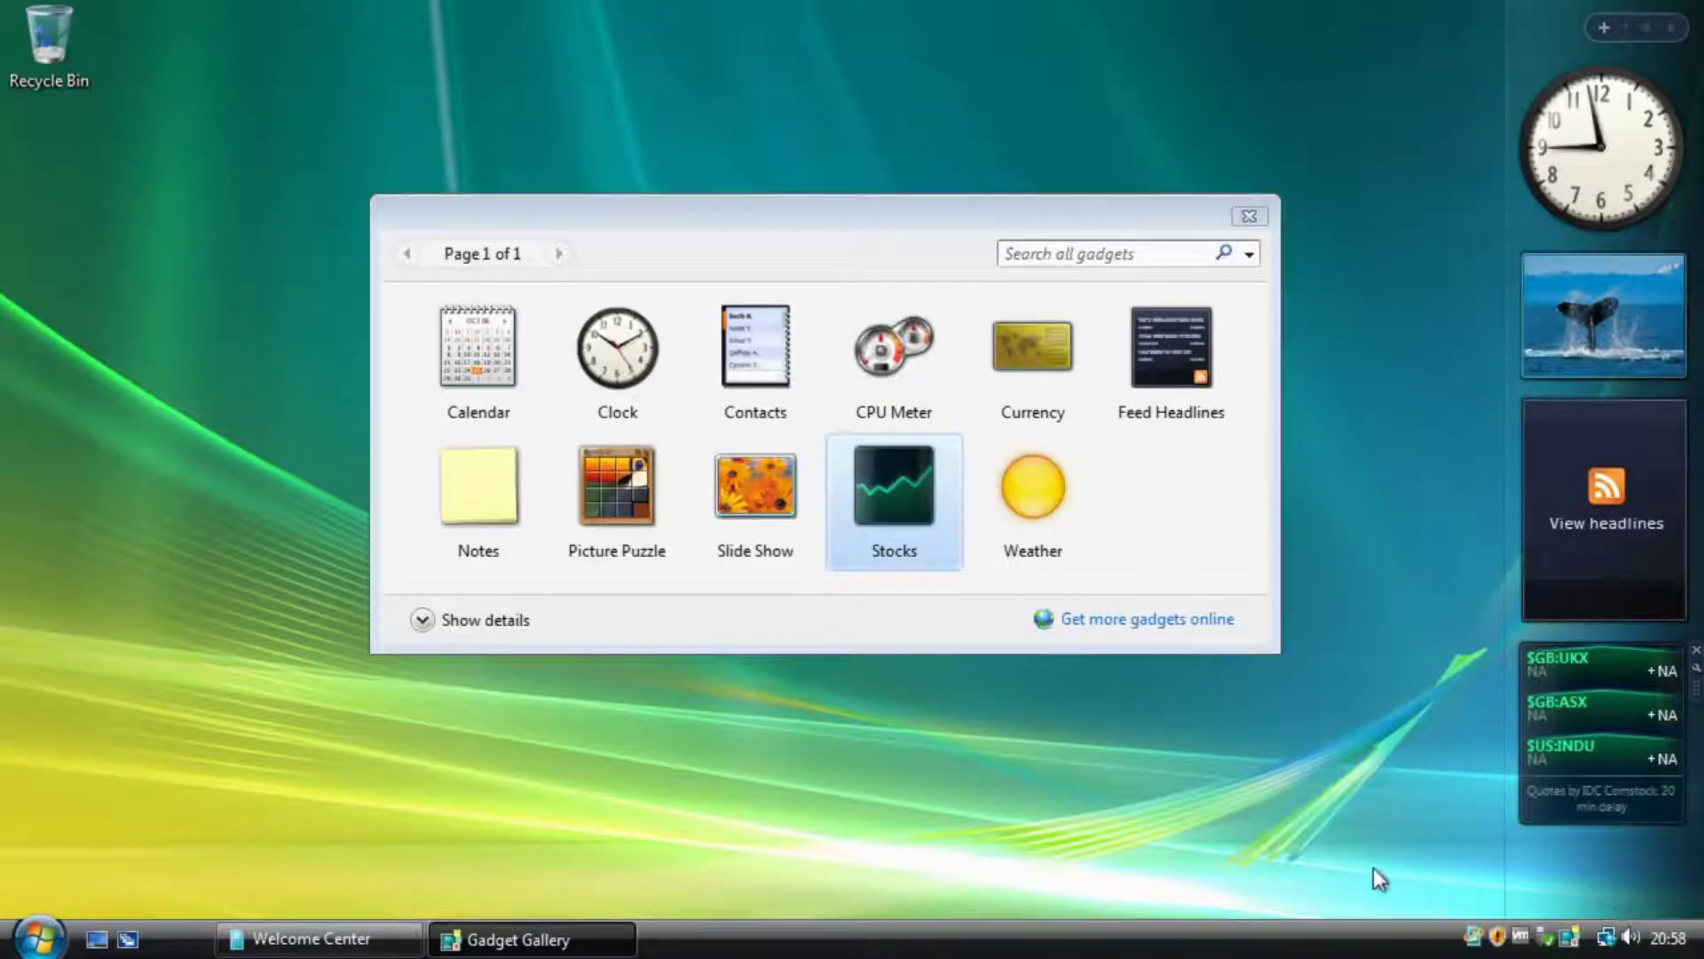
click(1695, 650)
click(954, 495)
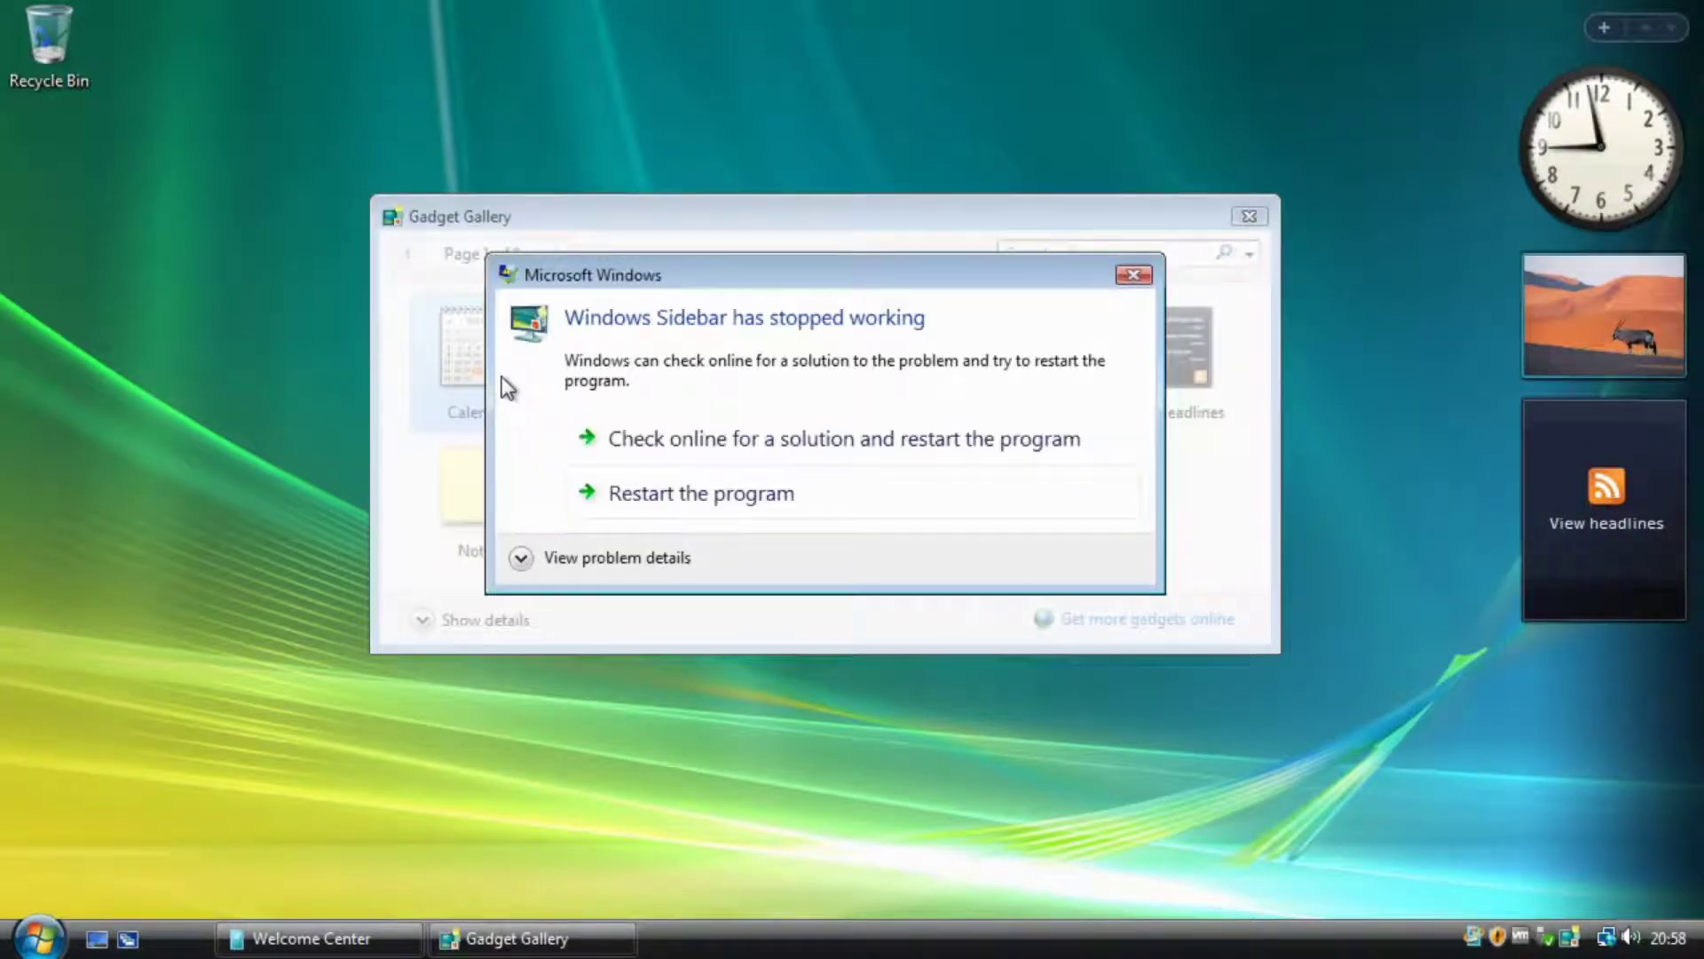
Dismiss the Sidebar crash message, the Help and Support window and the hardware removal list.
click(1138, 275)
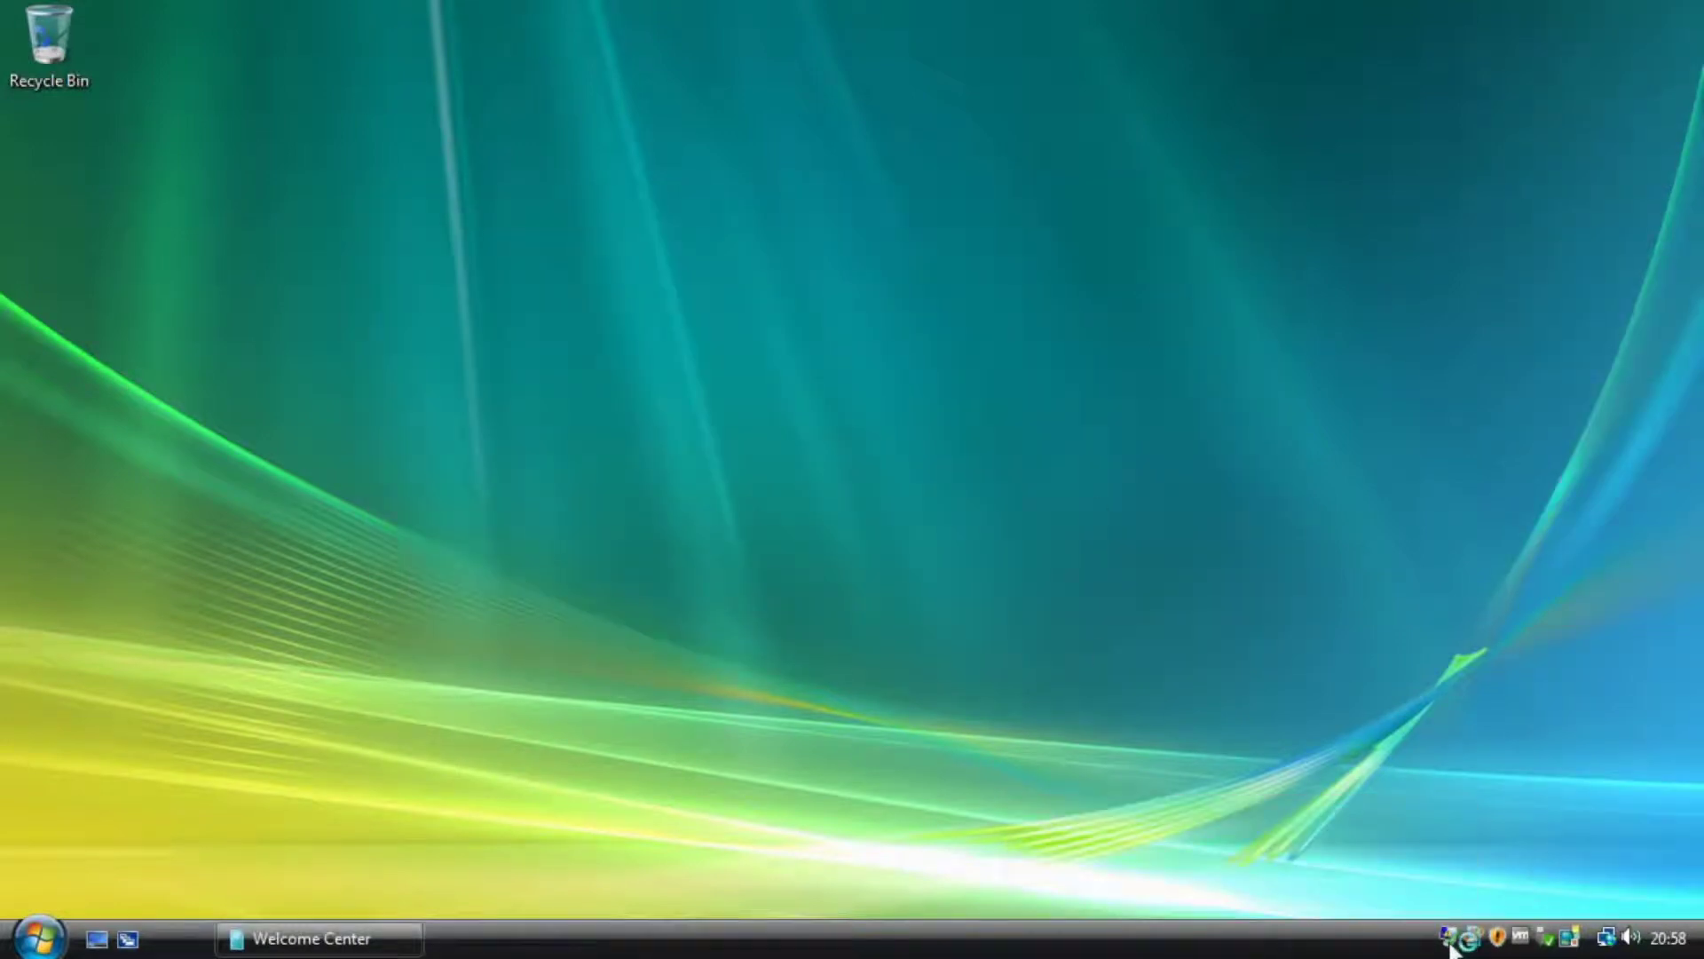
click(40, 939)
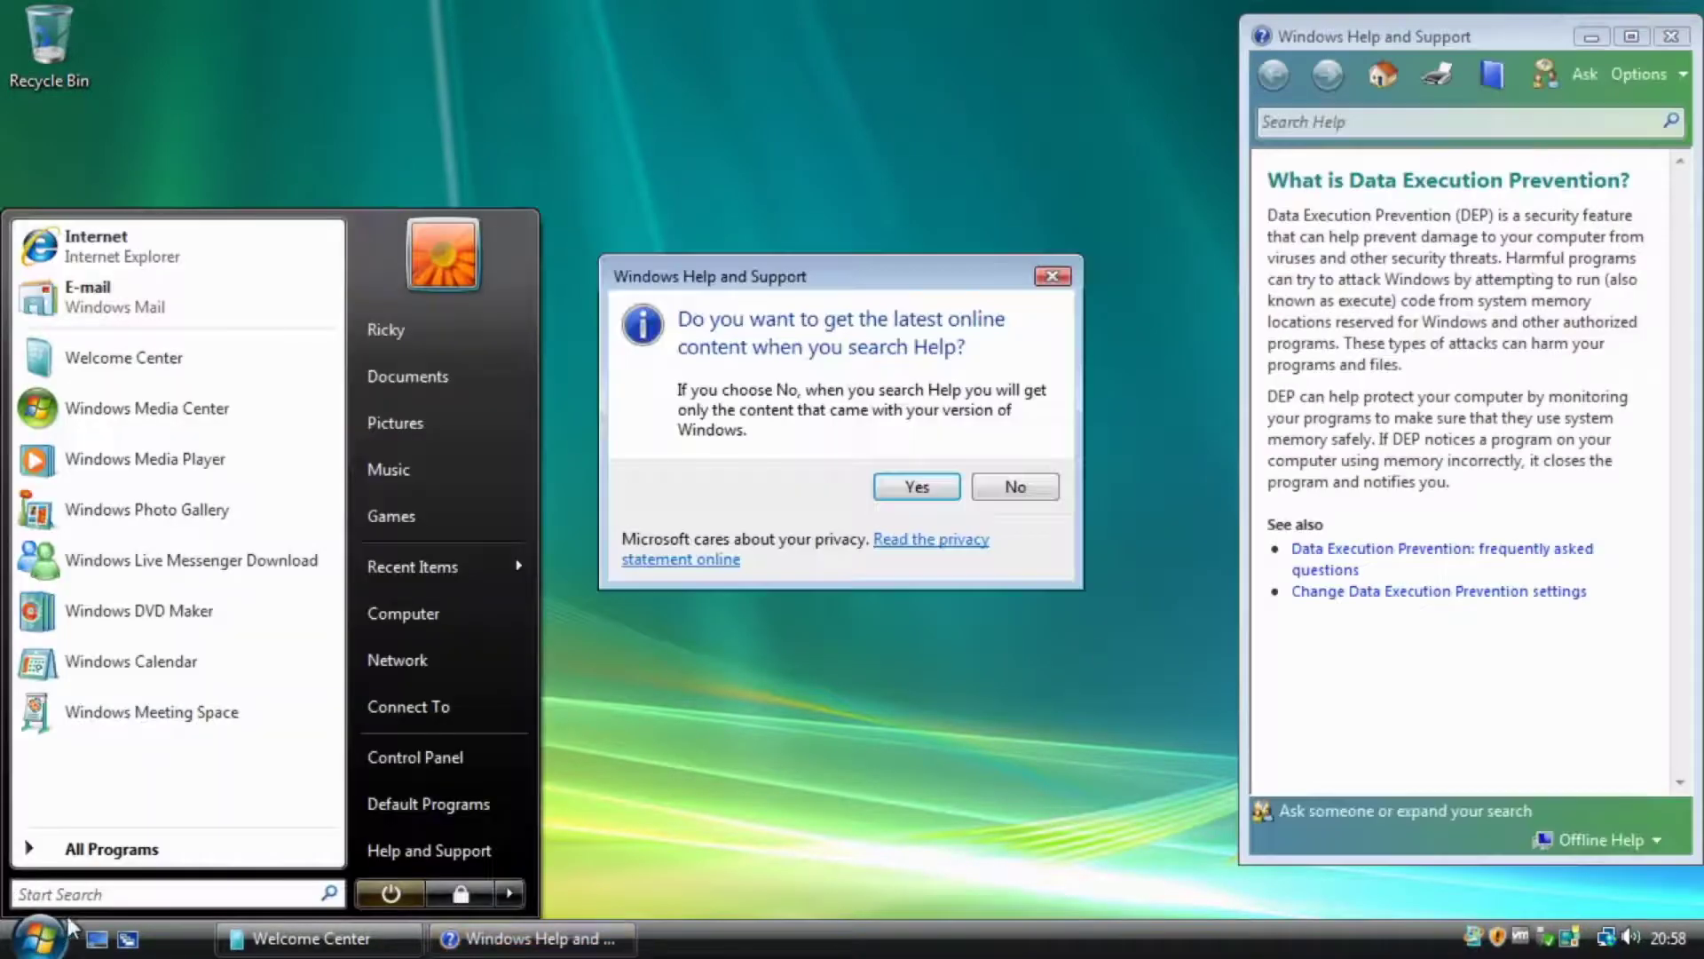
click(1053, 279)
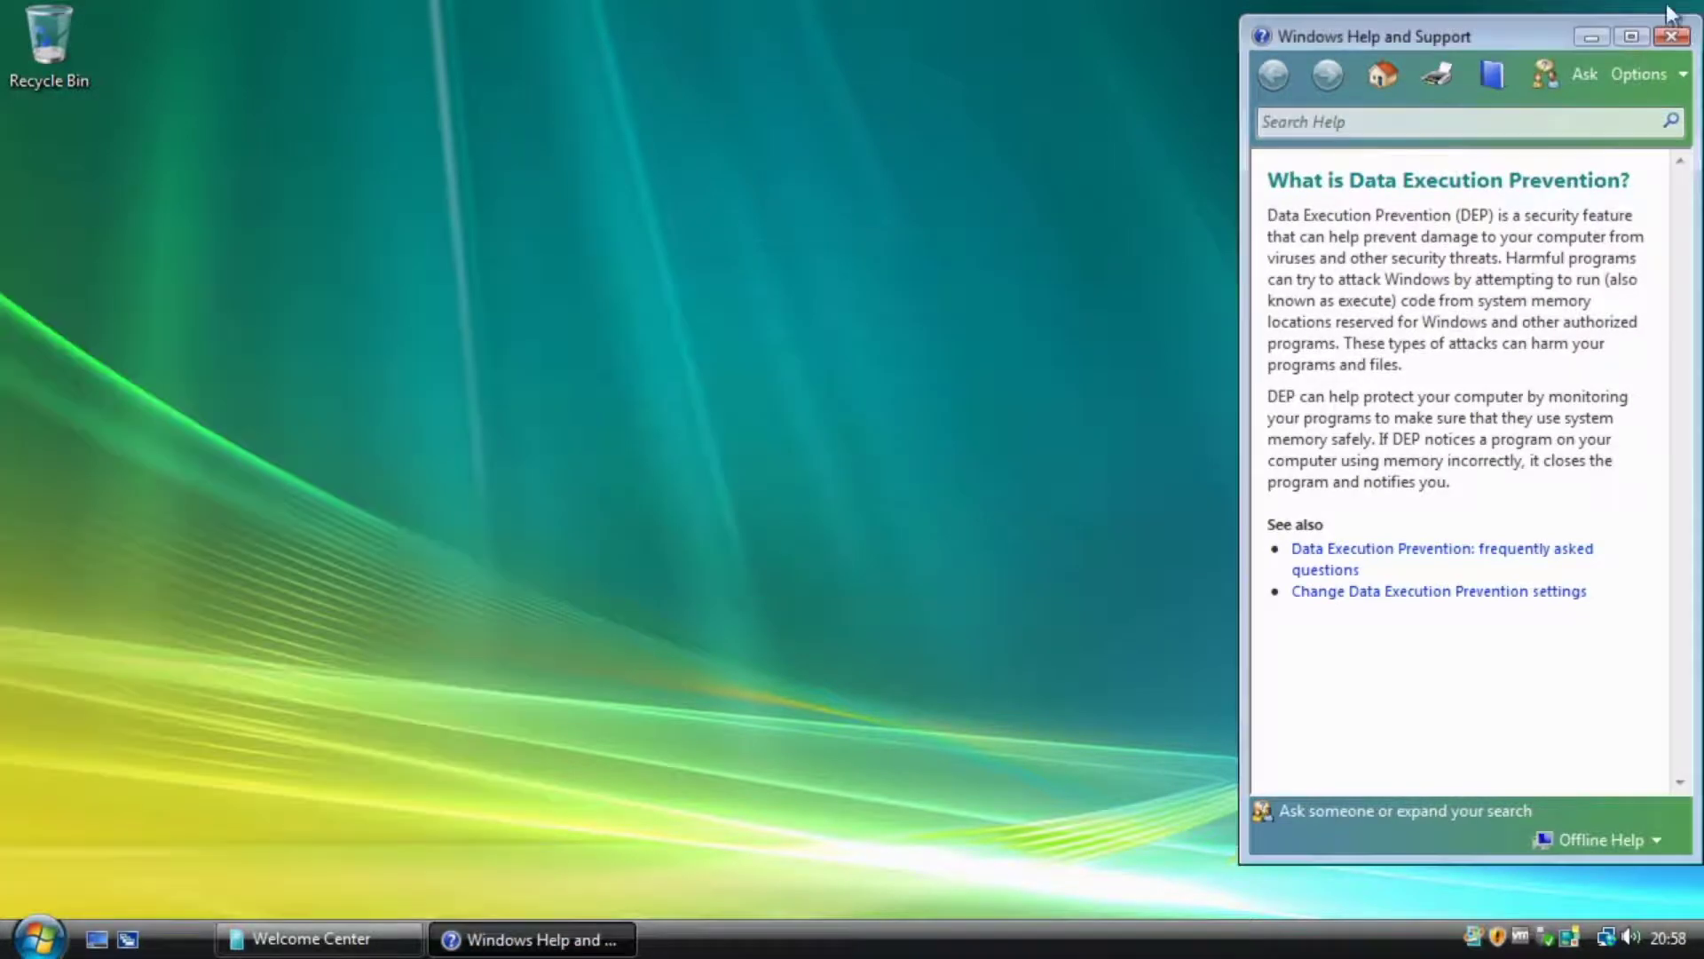
click(1671, 36)
click(1569, 940)
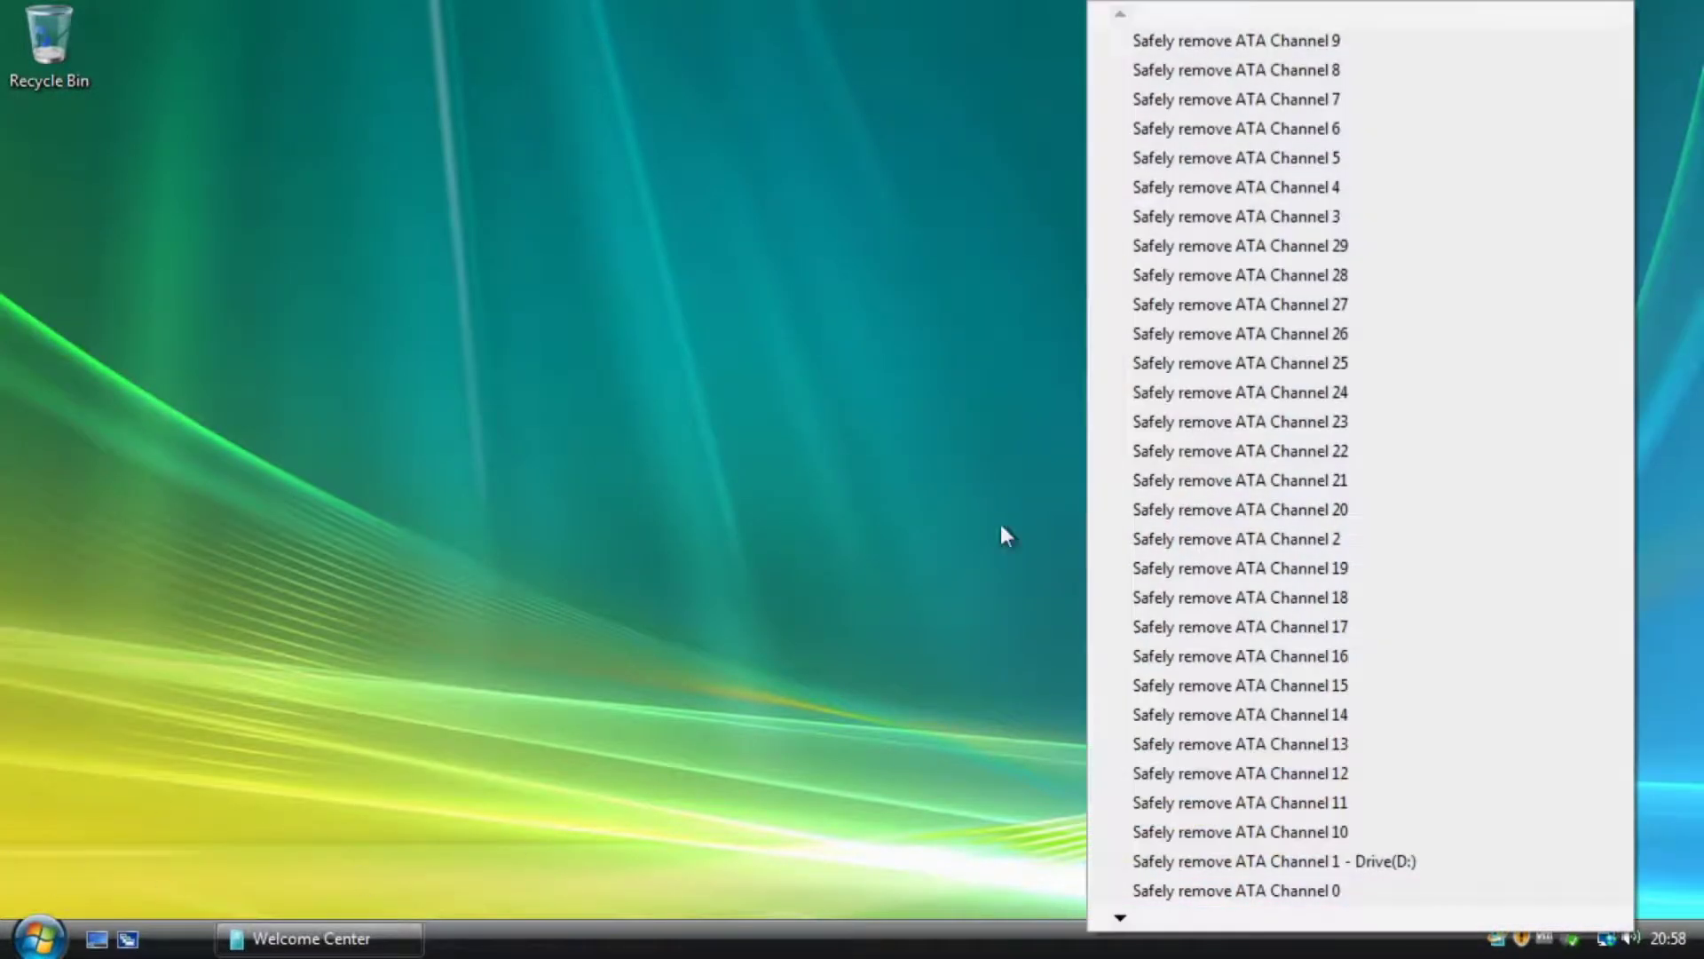
click(769, 447)
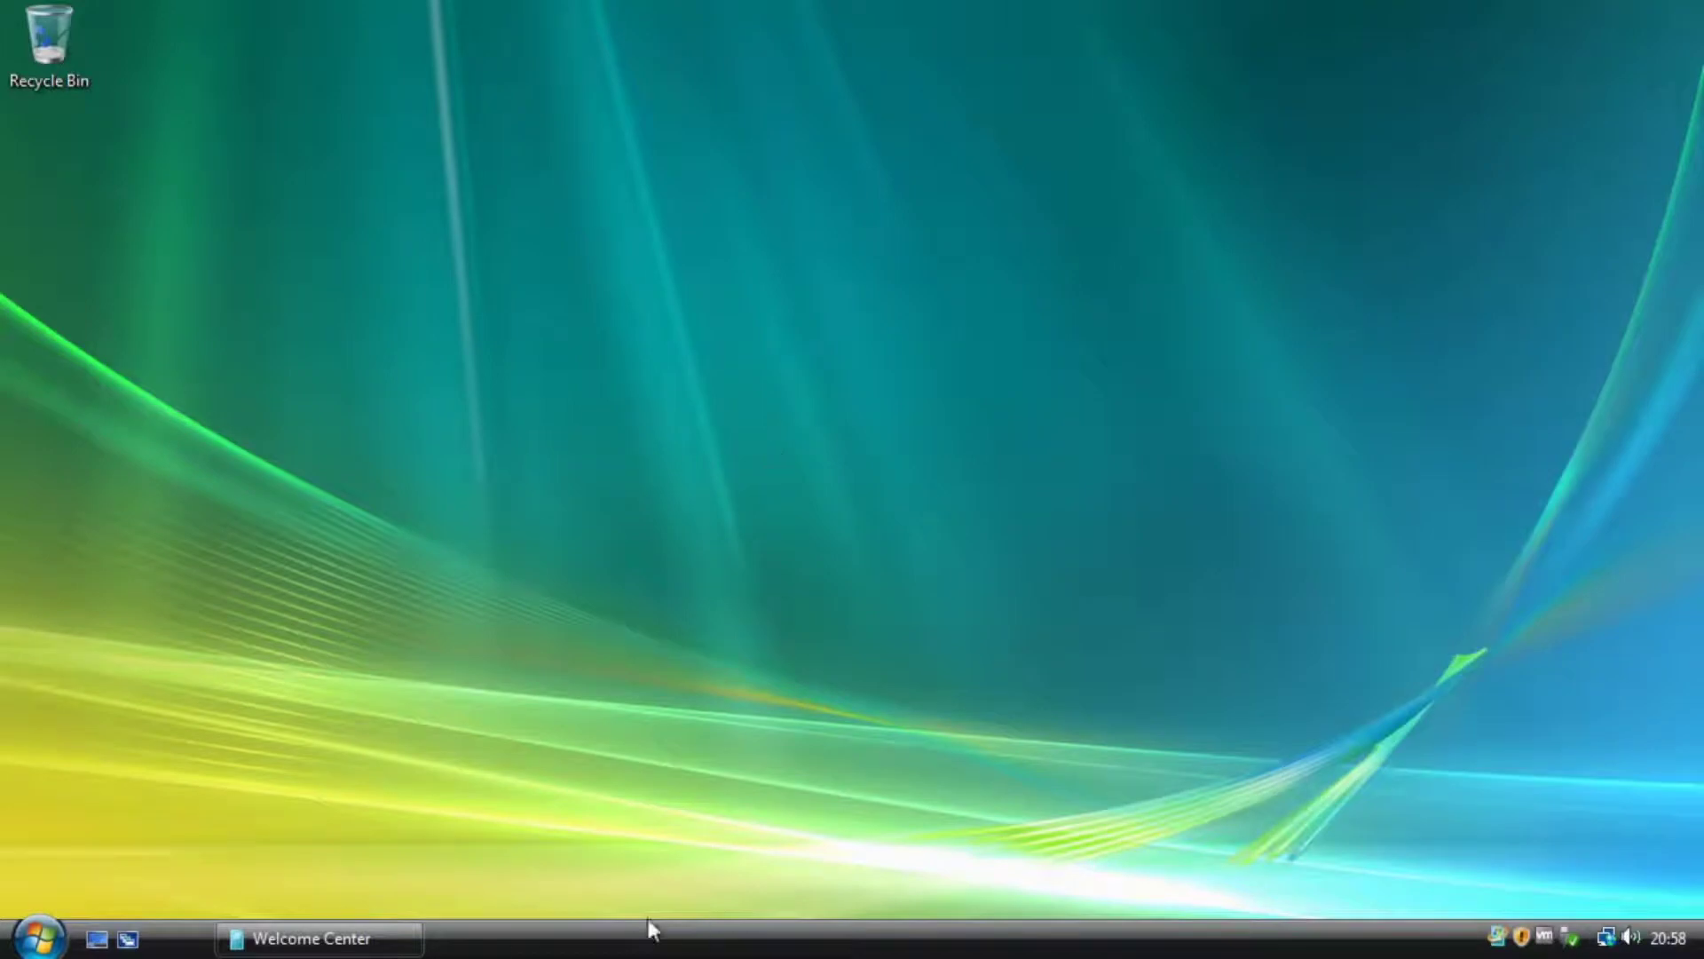
Launch Windows Sidebar from Start > All Programs > Accessories.
click(37, 950)
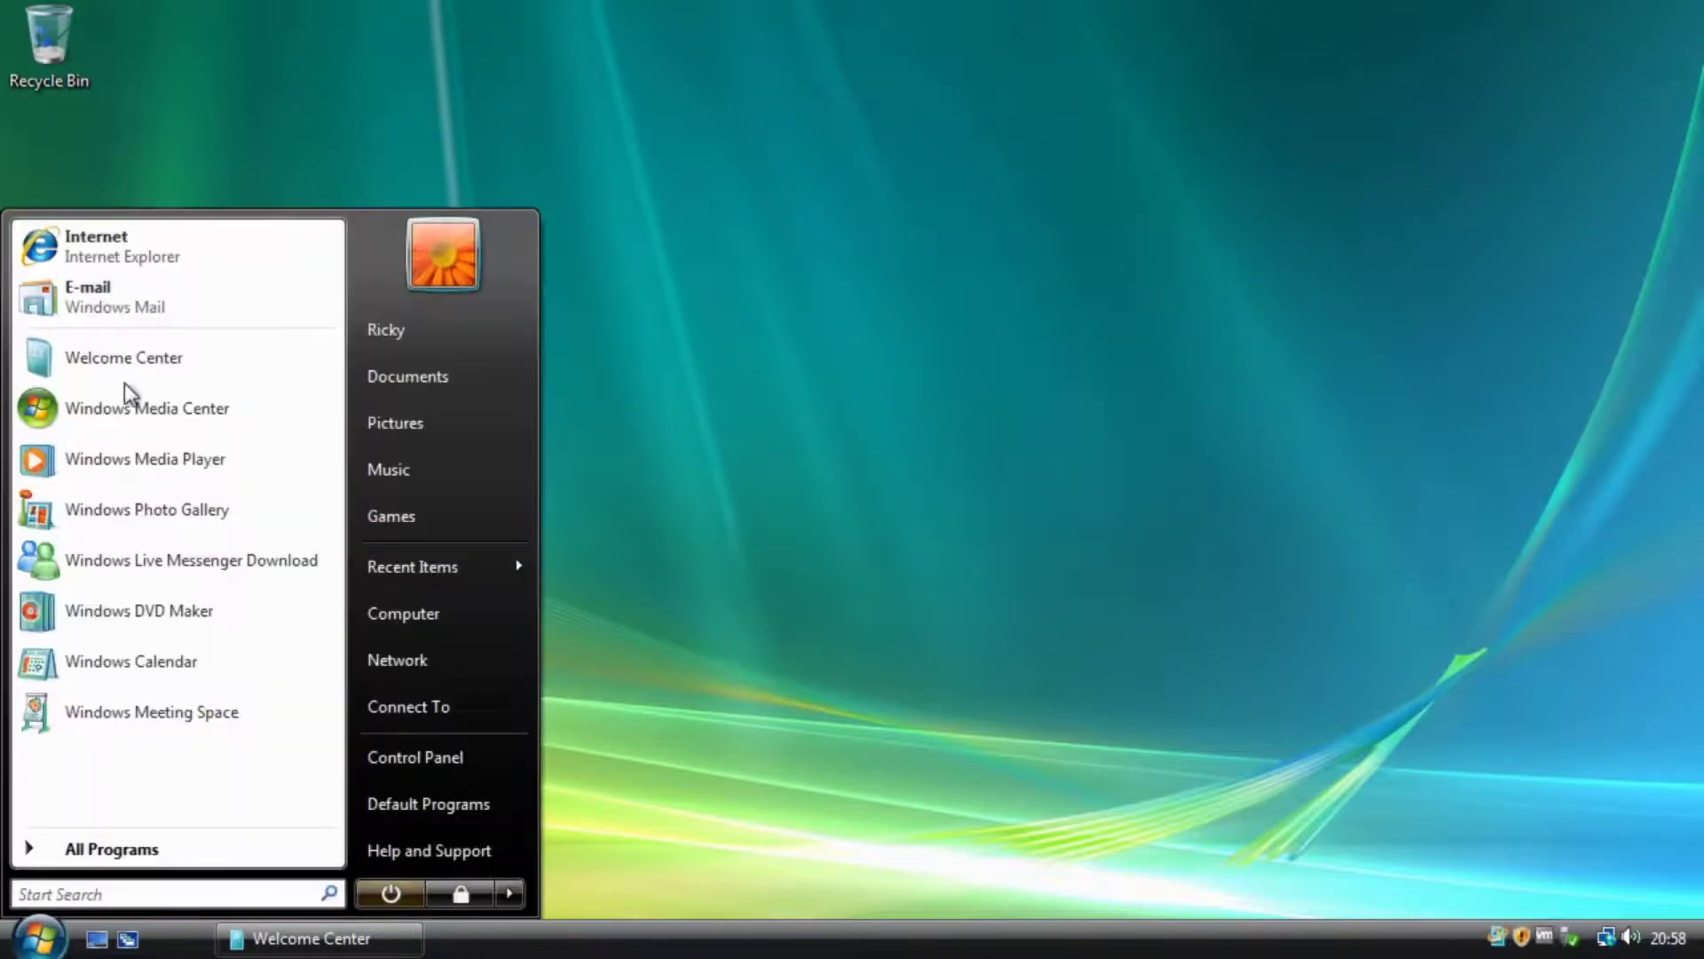
click(242, 848)
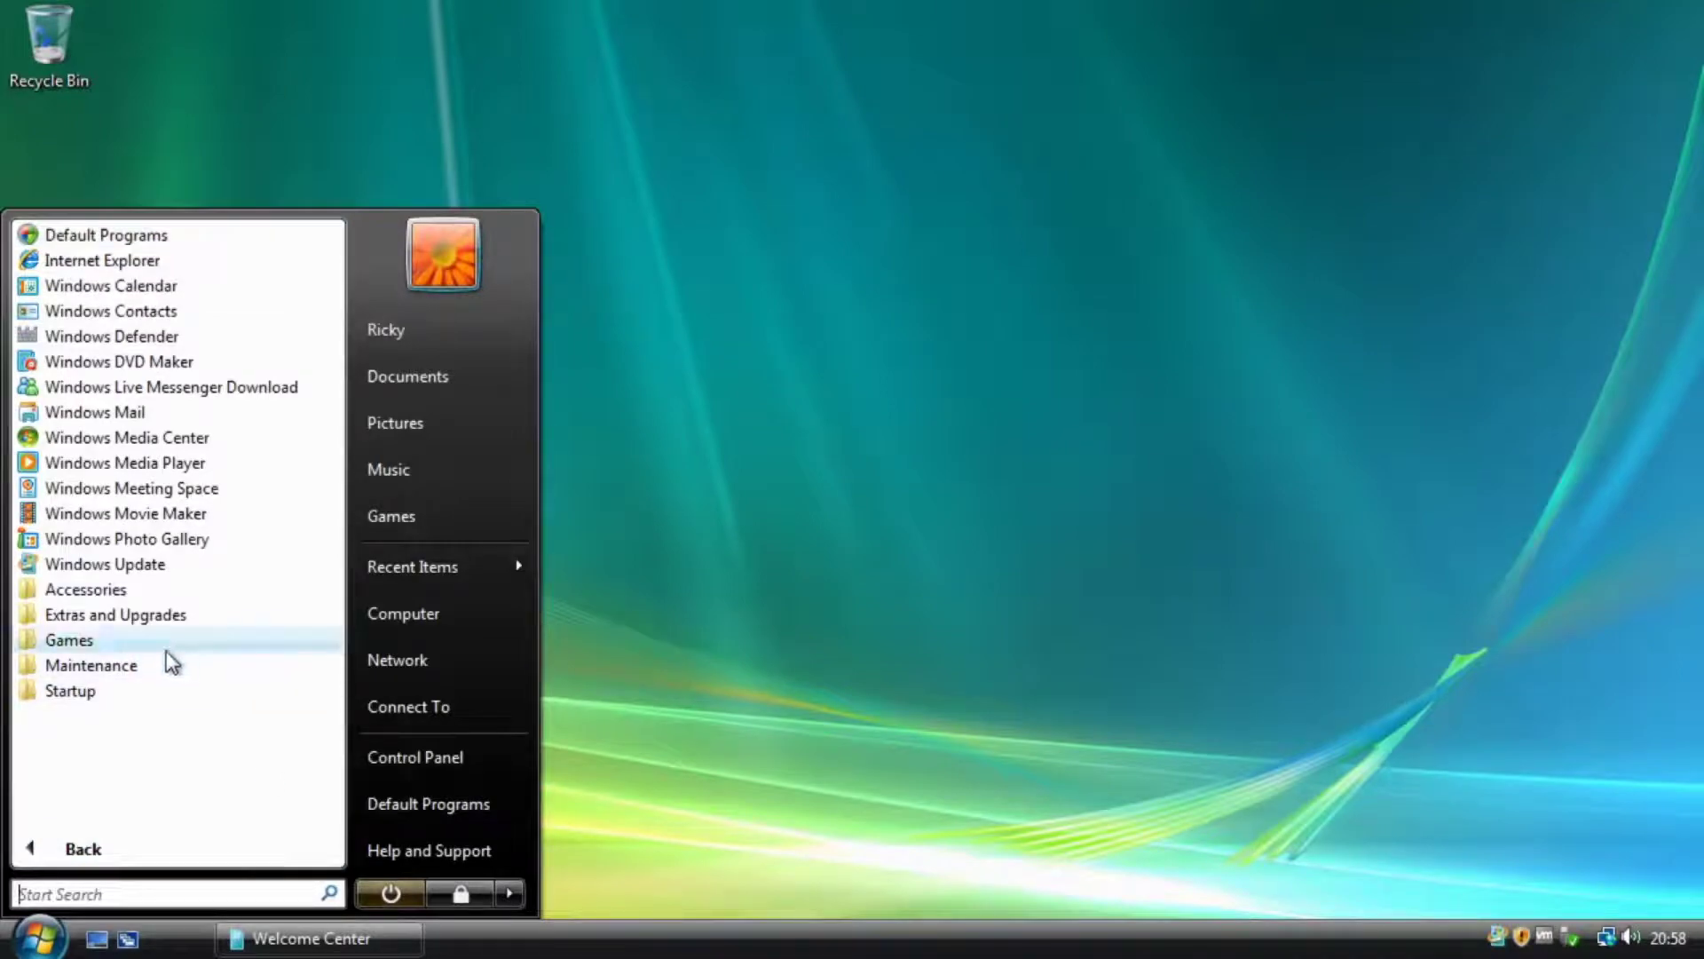
click(104, 593)
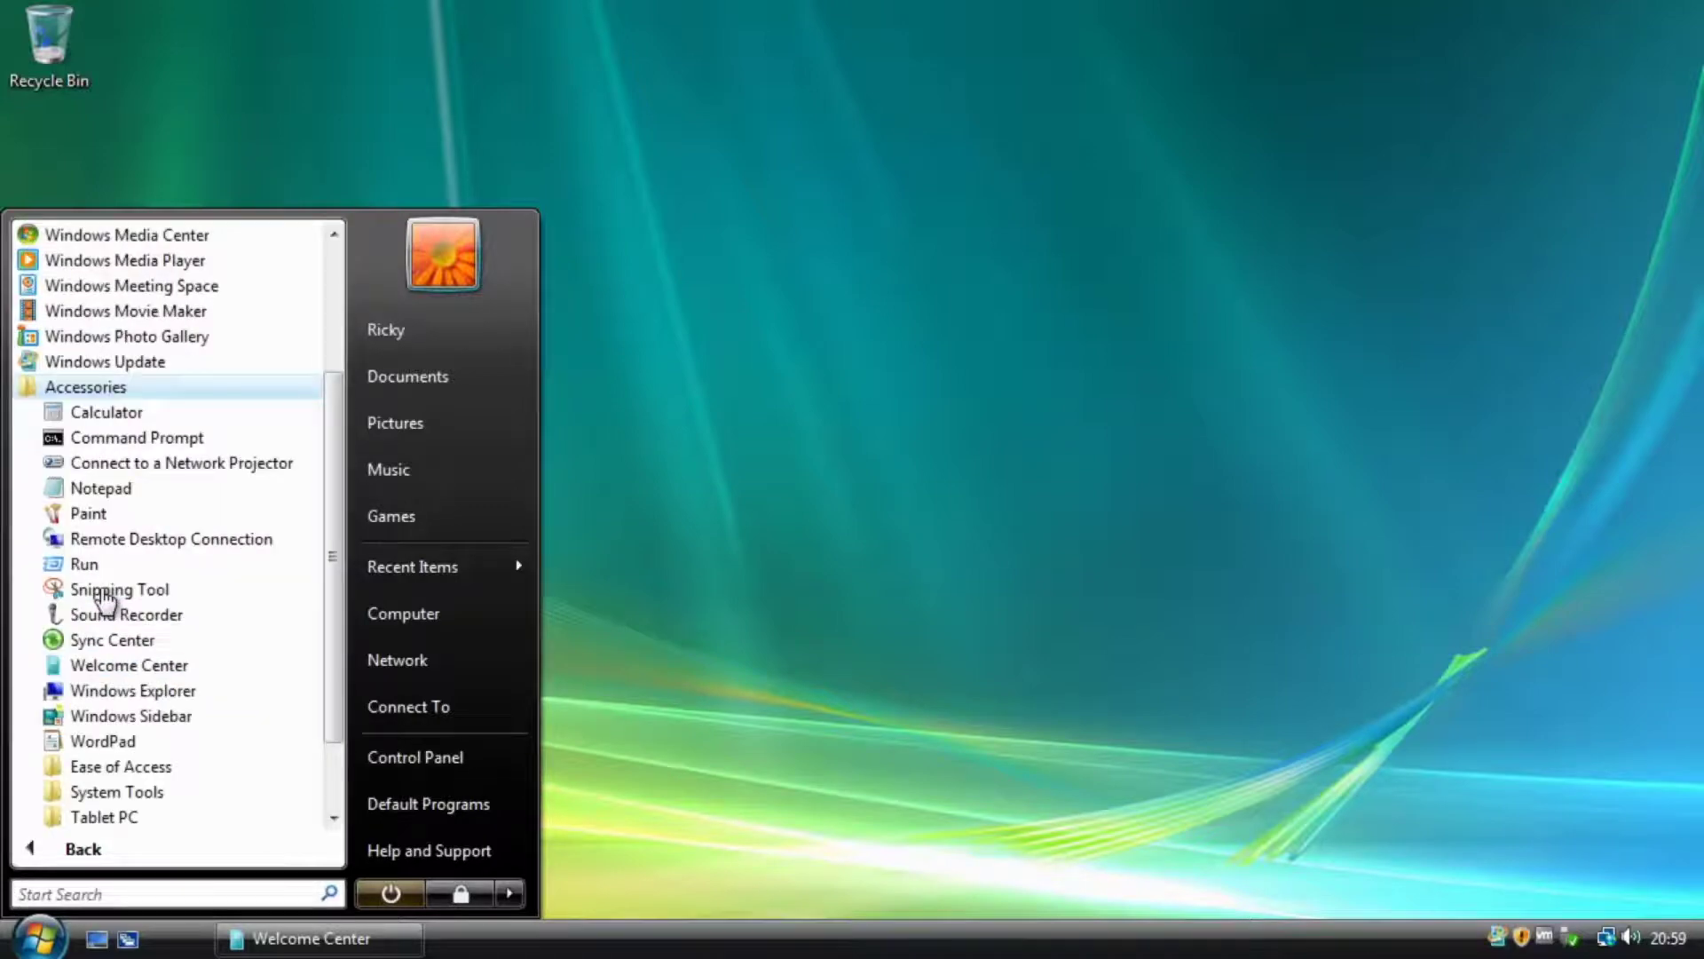
click(131, 716)
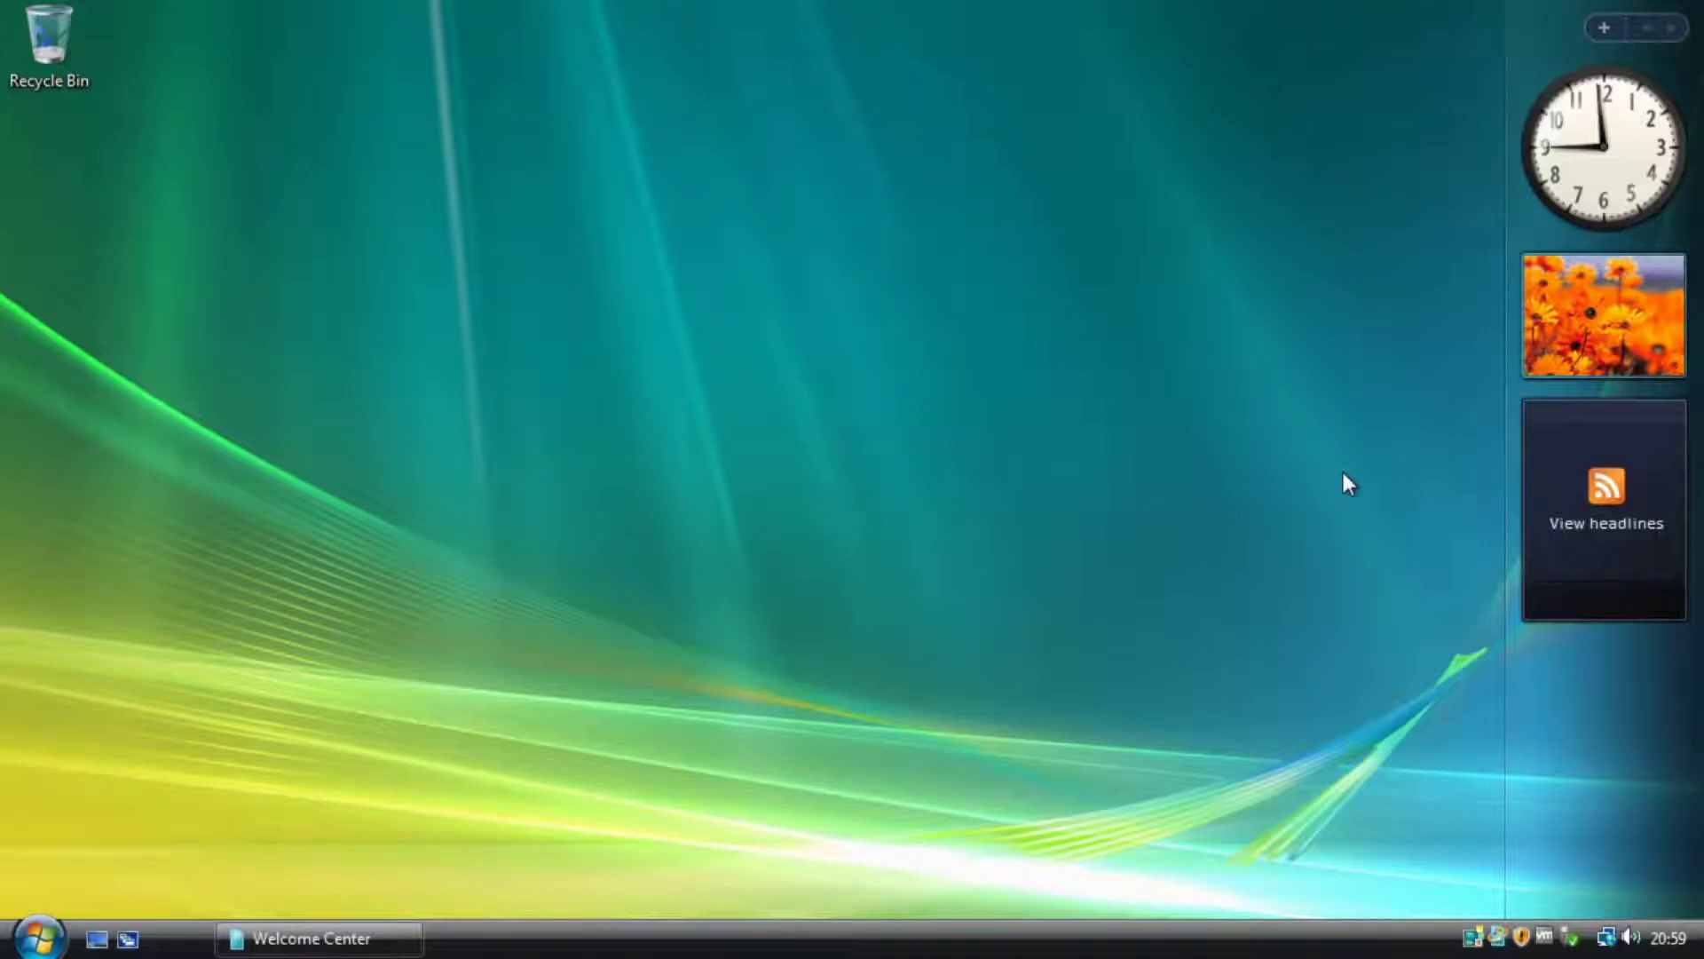
Place a Calendar gadget at the desktop's top-left and flip it back to February 2020.
mouse_move(1512, 153)
click(1605, 27)
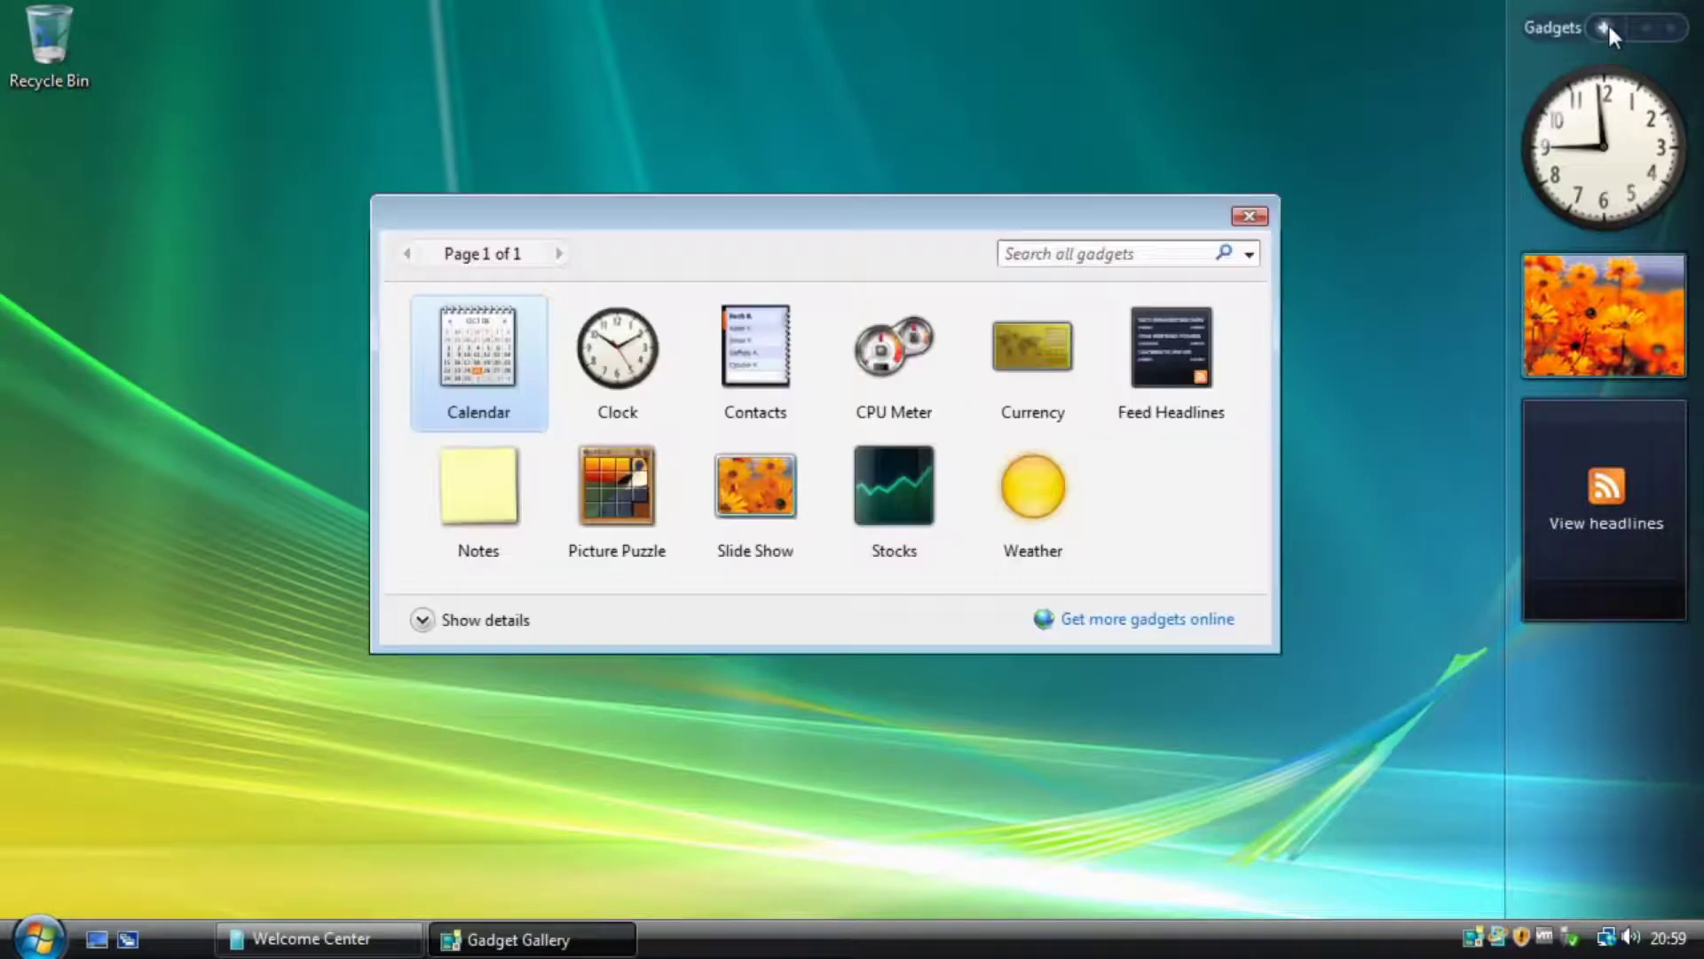
mouse_move(475, 417)
drag(475, 417, 248, 497)
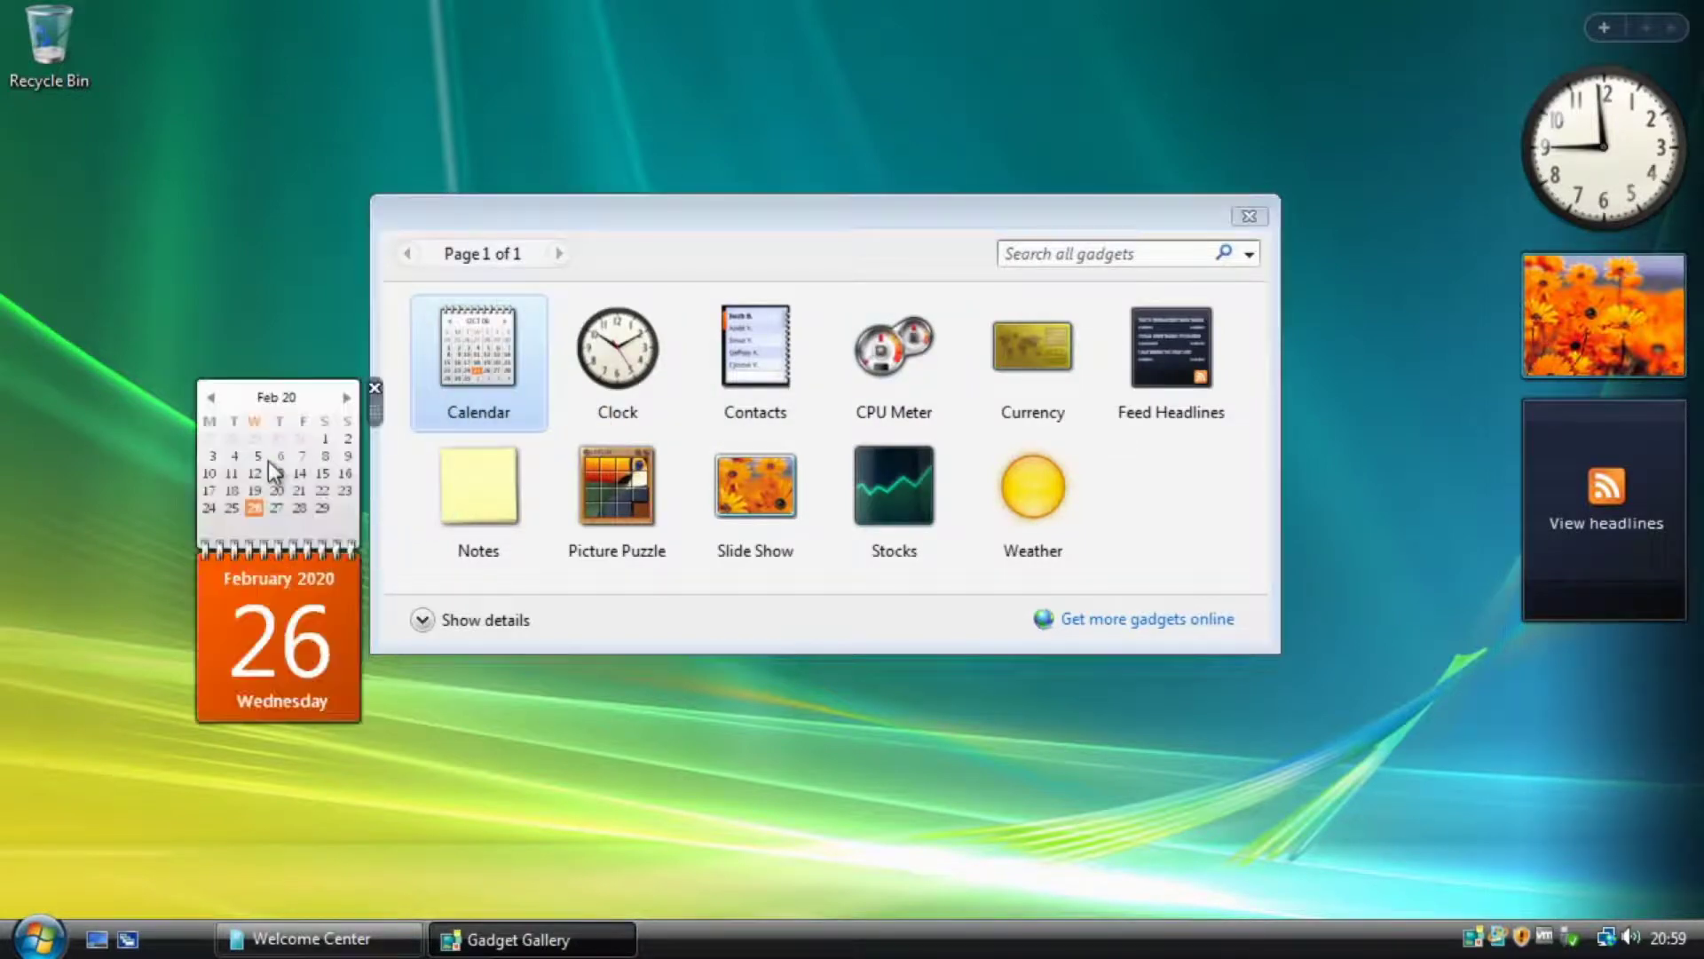
drag(691, 224, 851, 443)
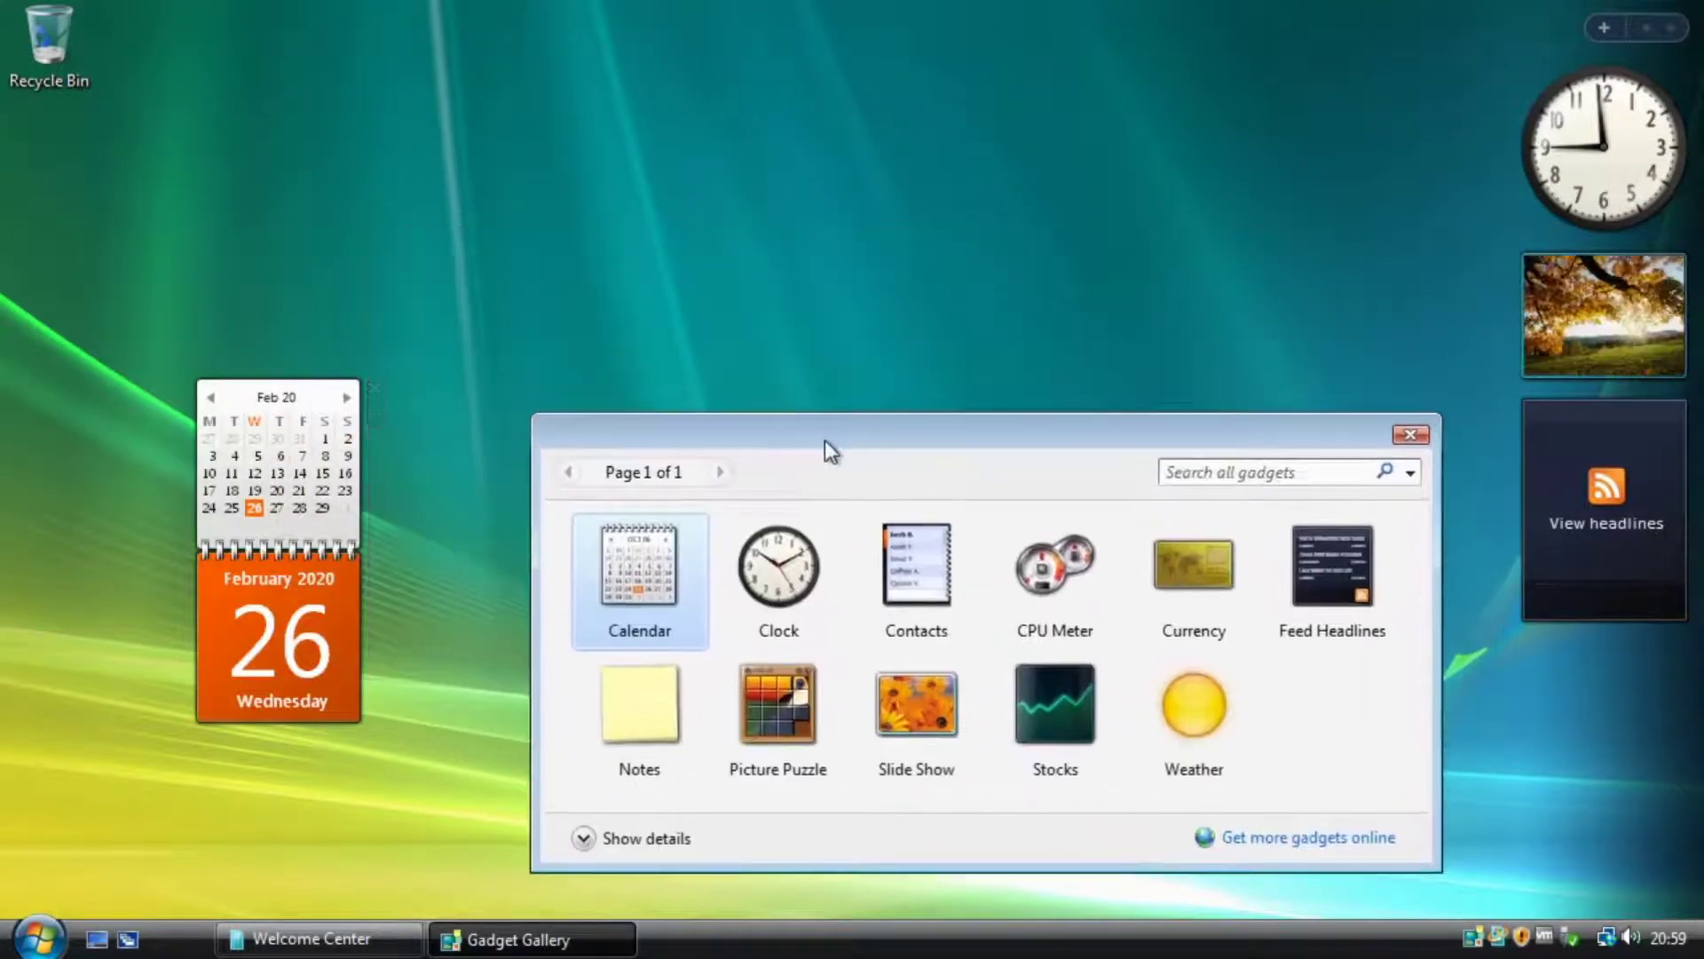
drag(369, 404, 370, 135)
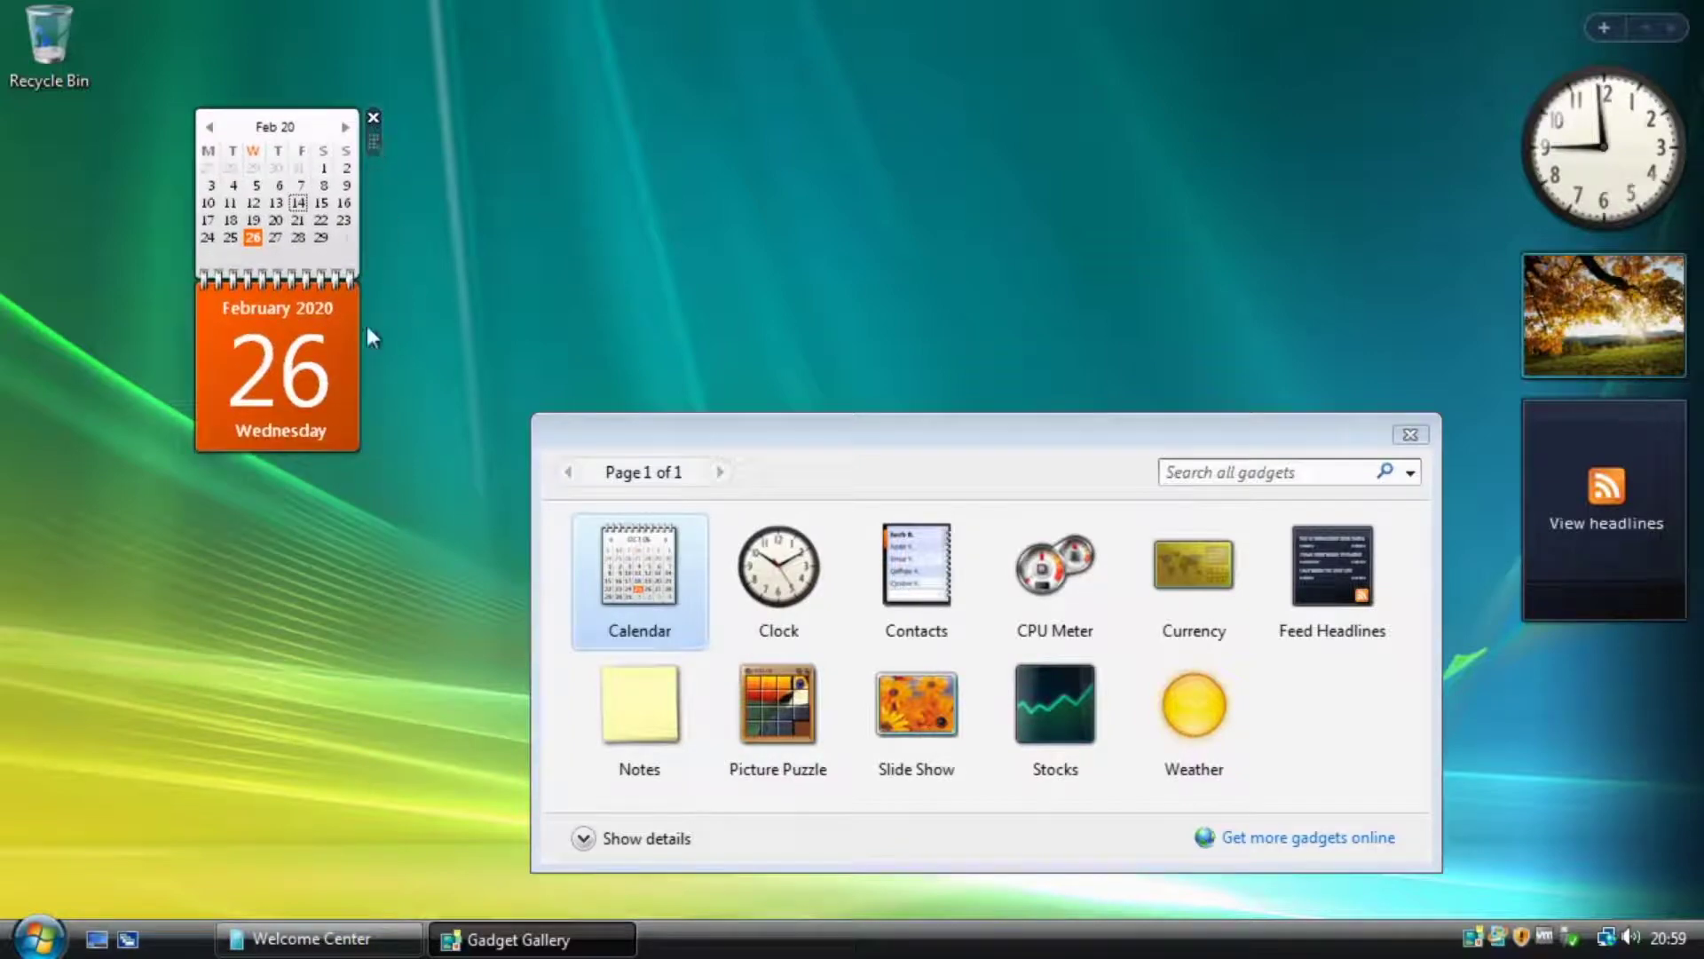
click(209, 127)
click(345, 127)
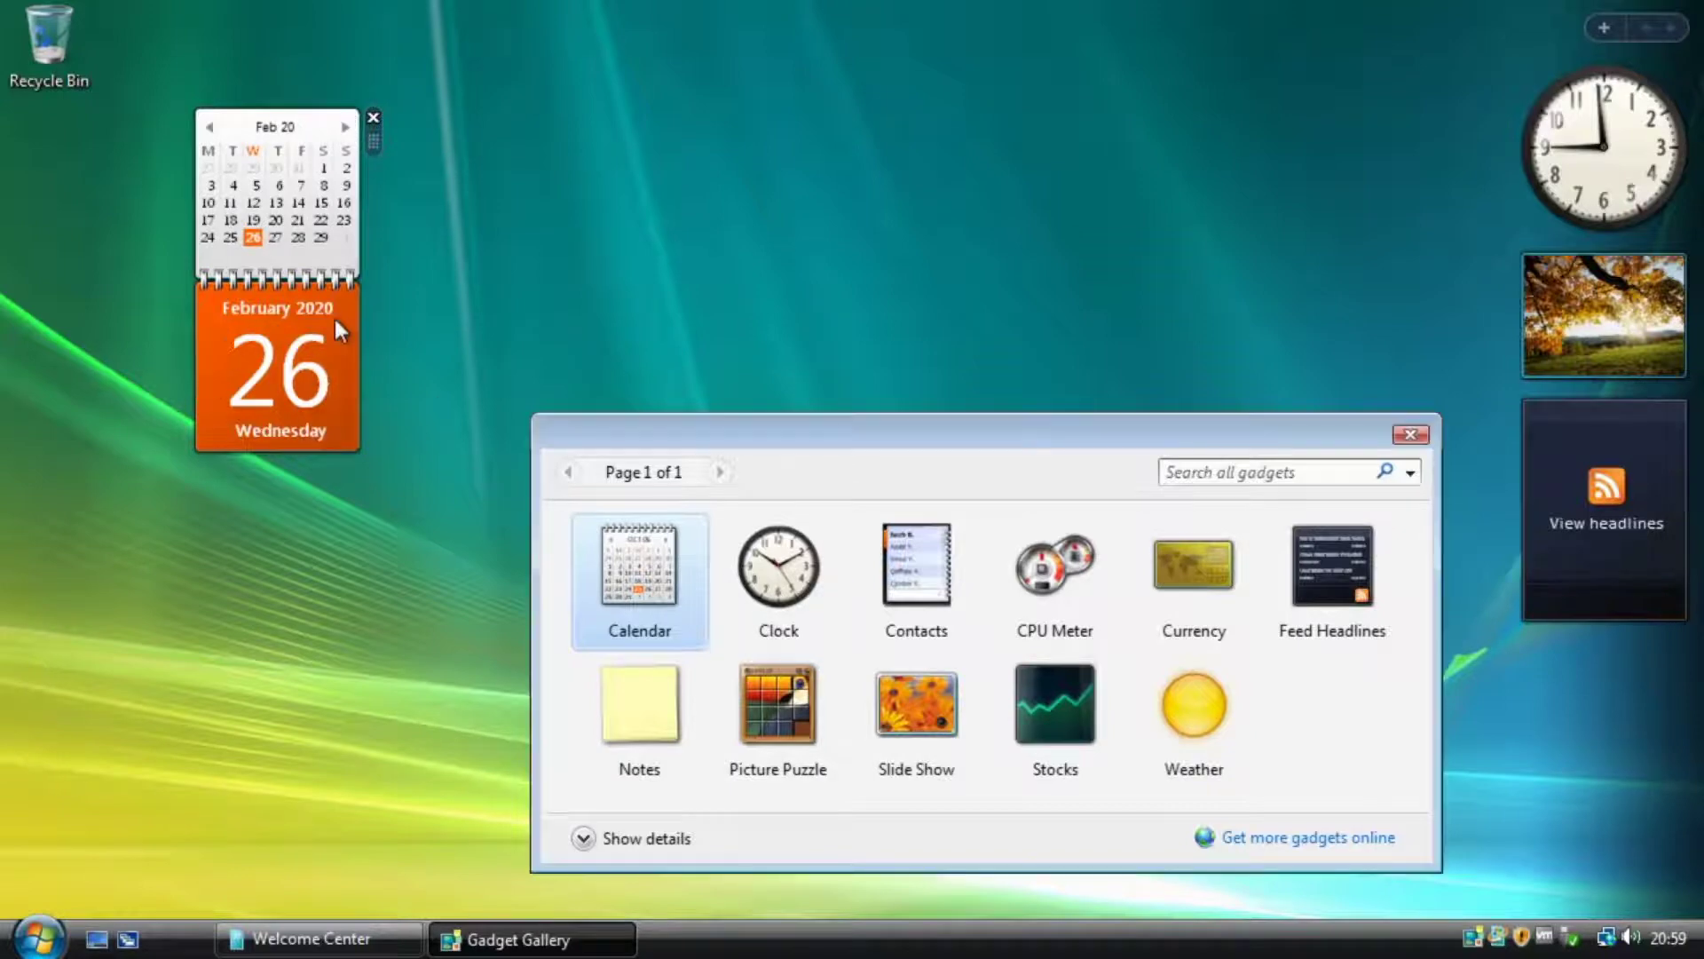
Dock the calendar, view its month grid, return it to the top-left, and pull the clock out.
drag(335, 317, 1578, 625)
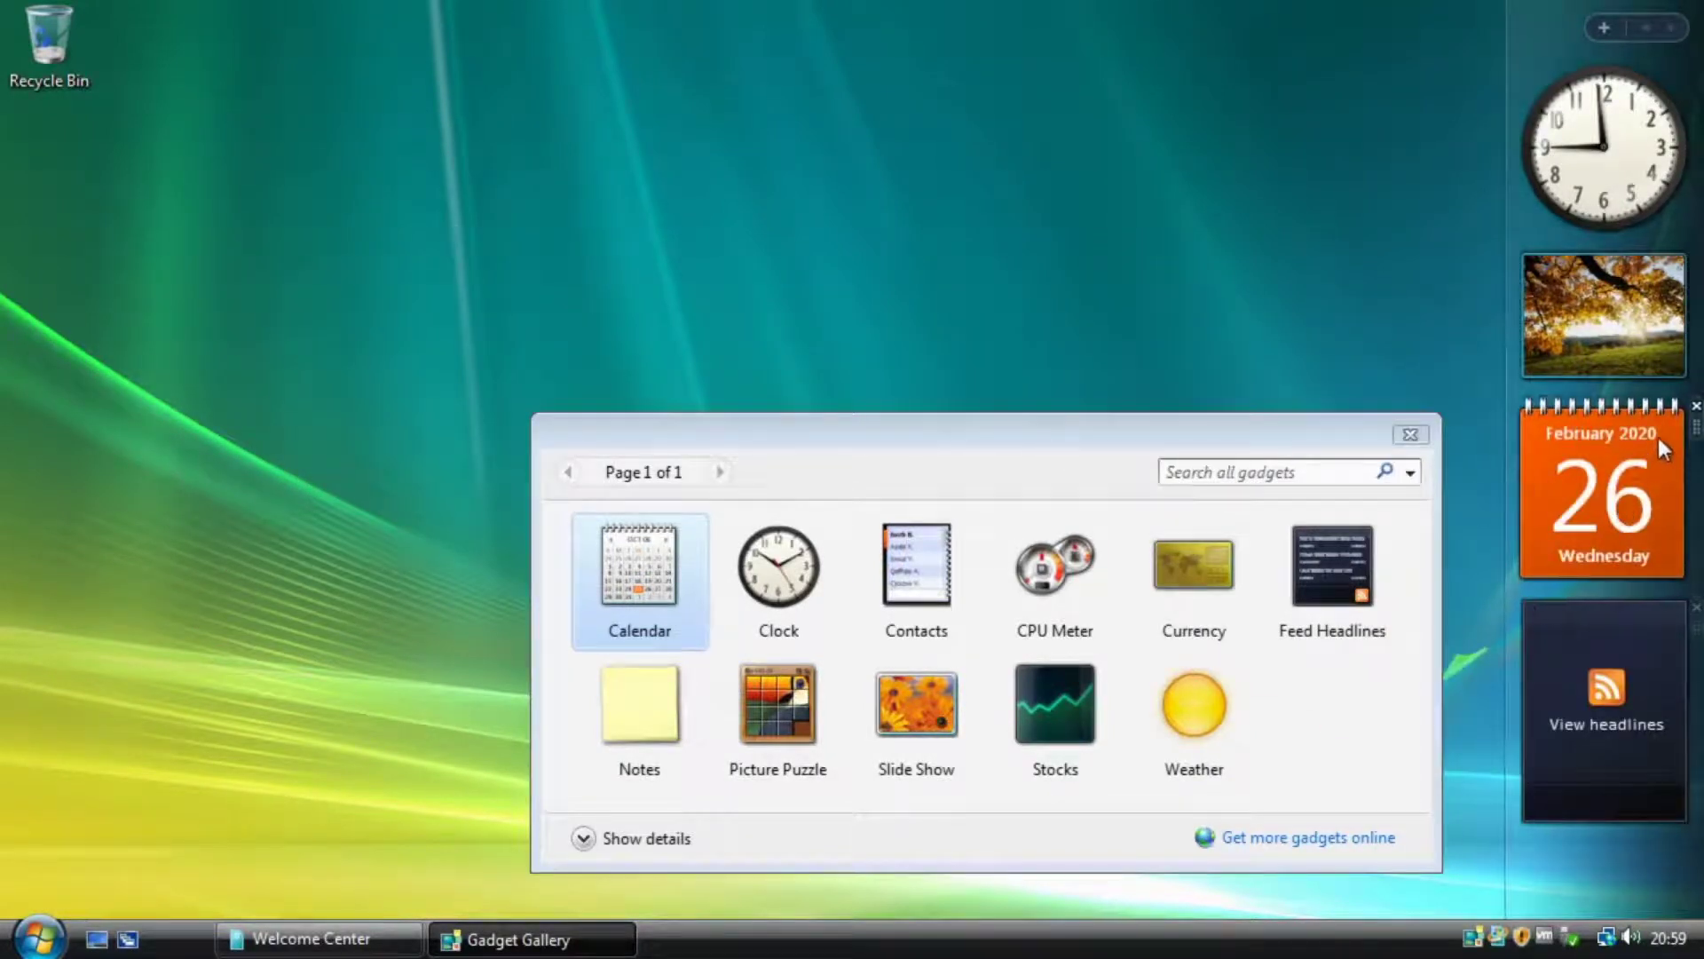
click(1656, 439)
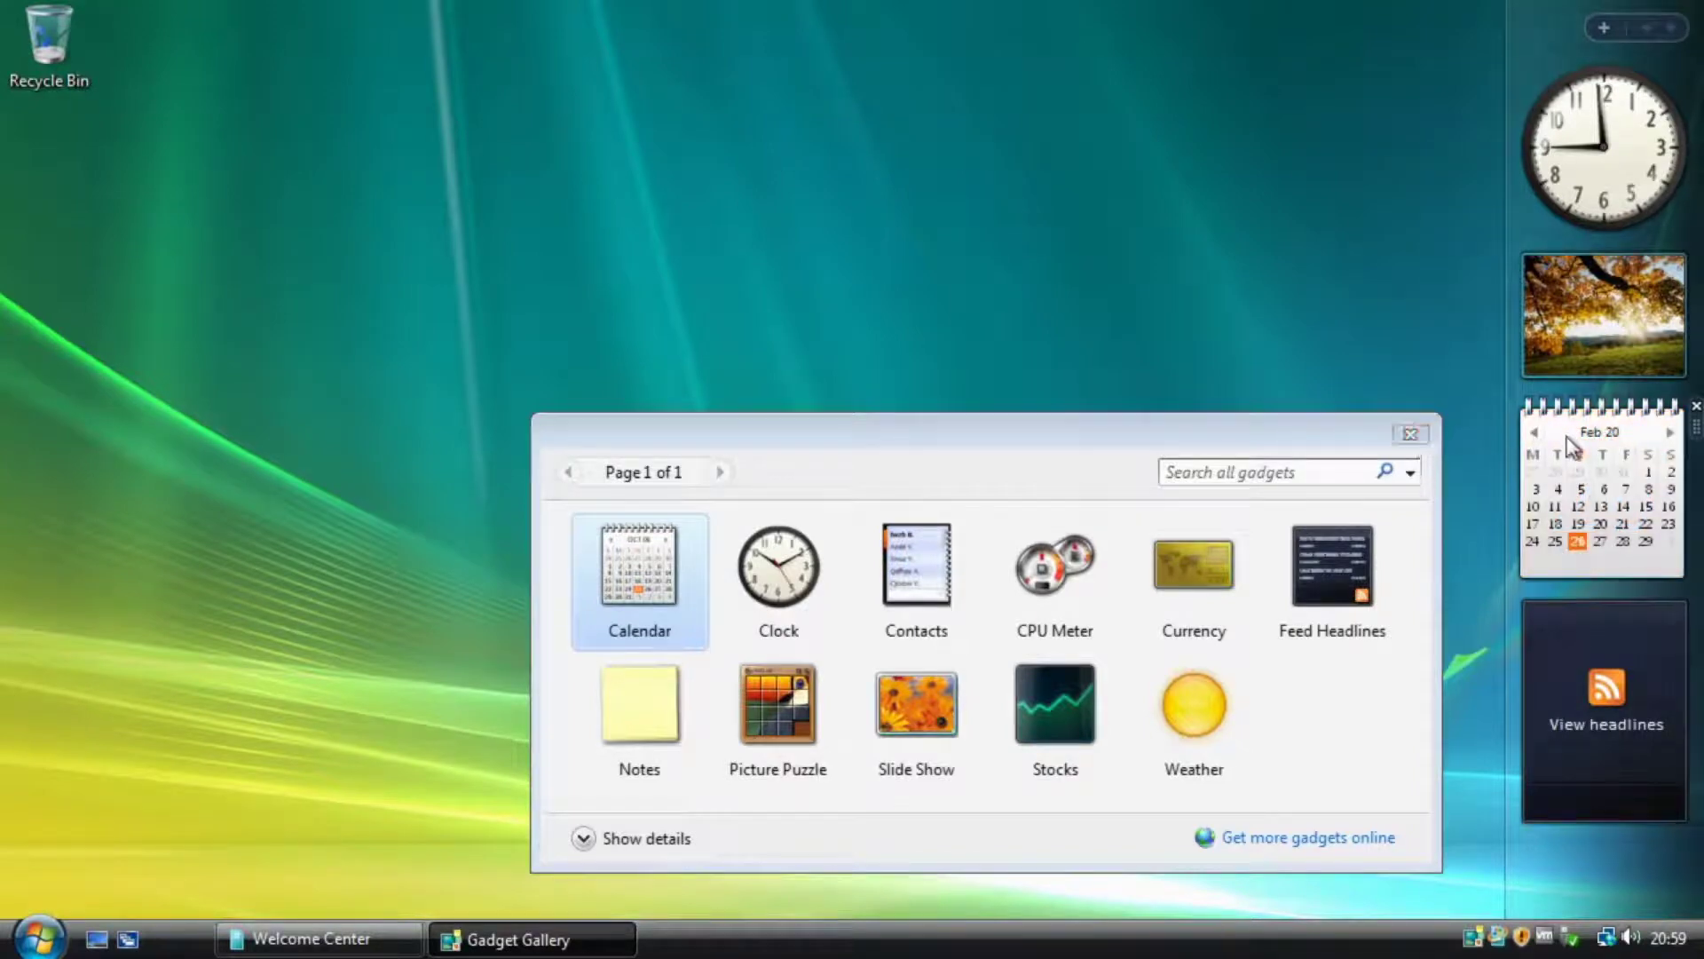
drag(1570, 446, 551, 144)
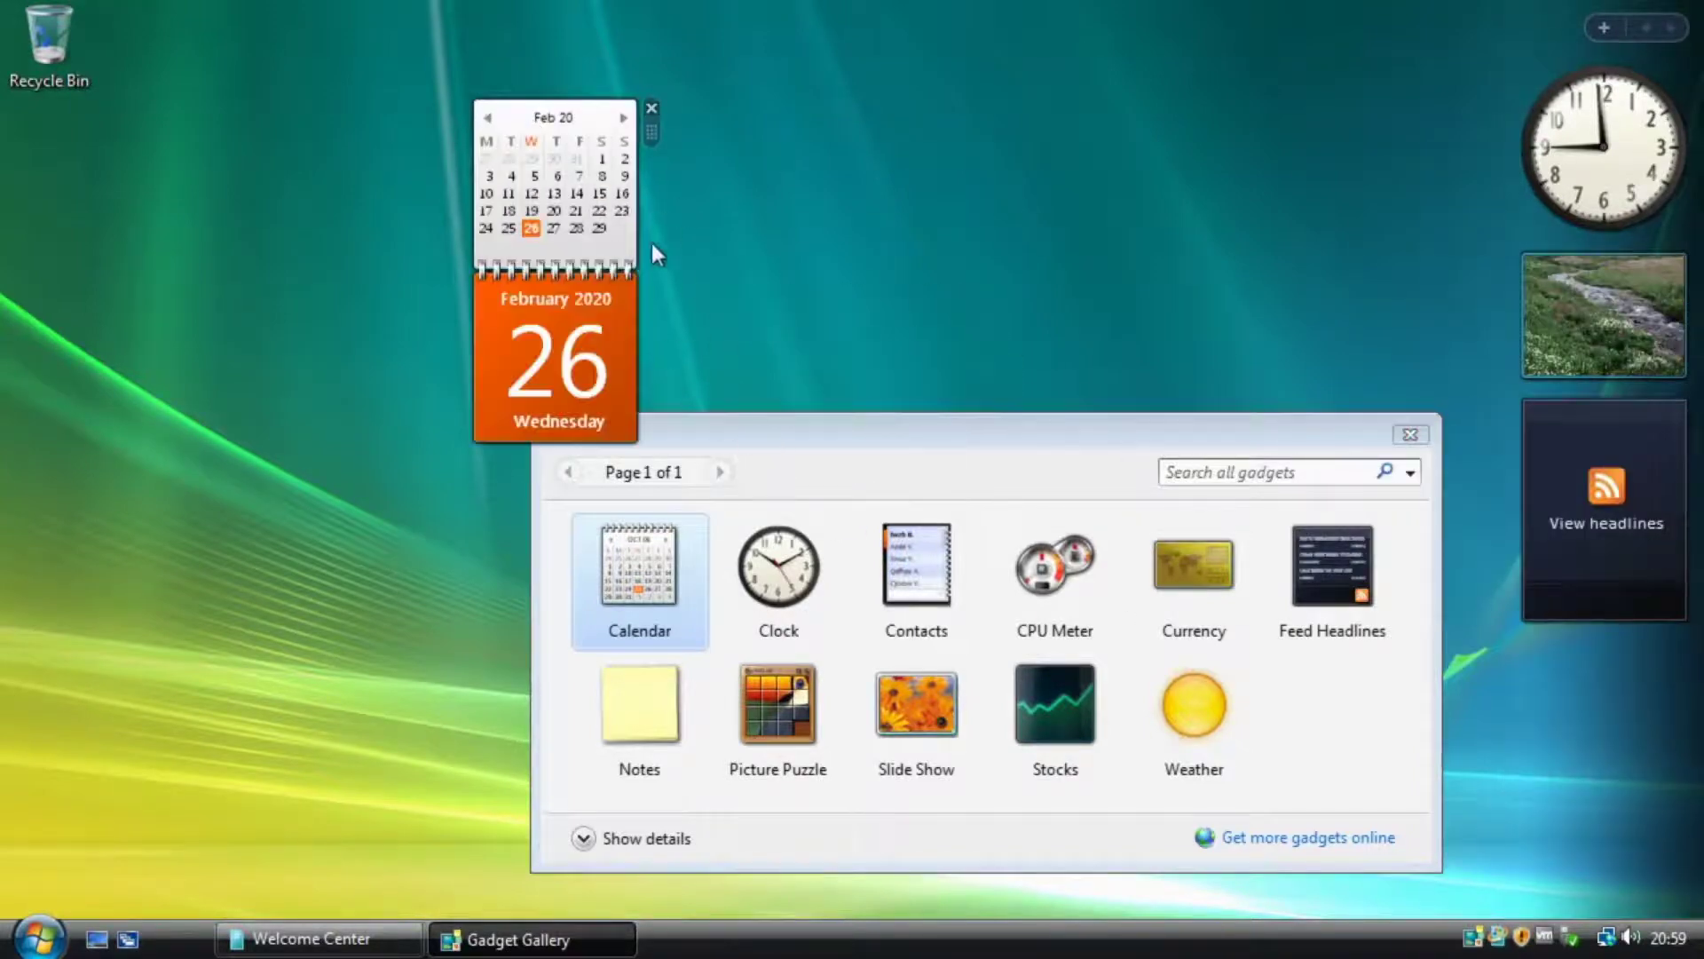
drag(563, 252, 284, 231)
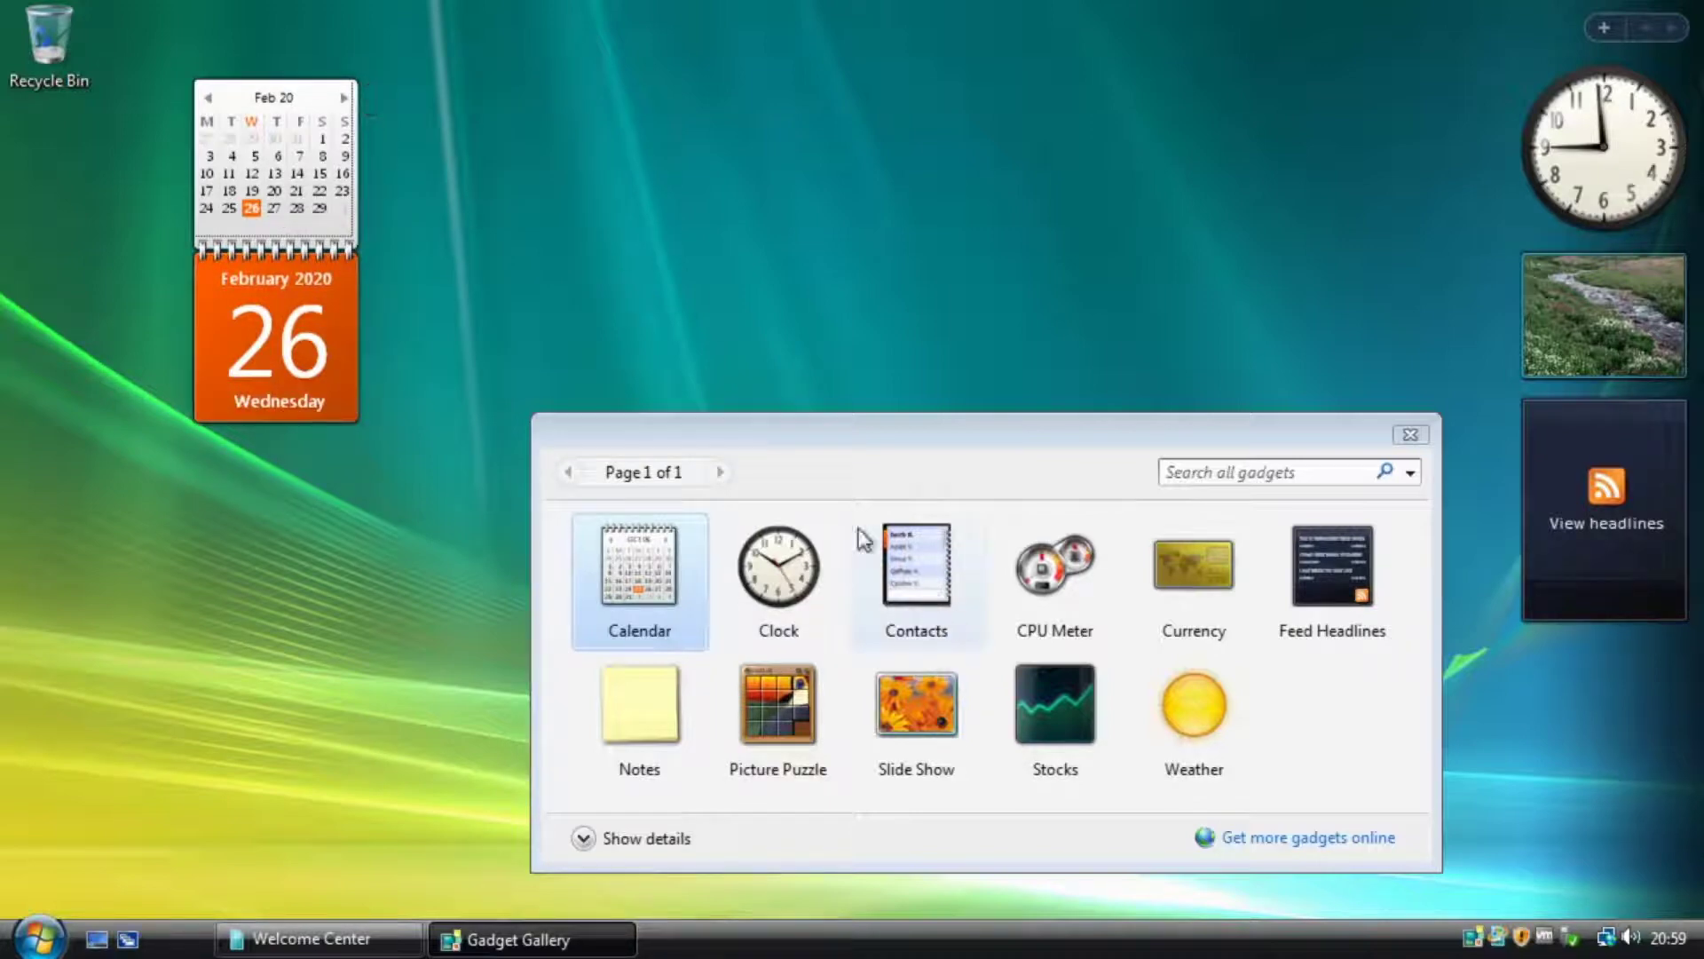
drag(1605, 142, 883, 119)
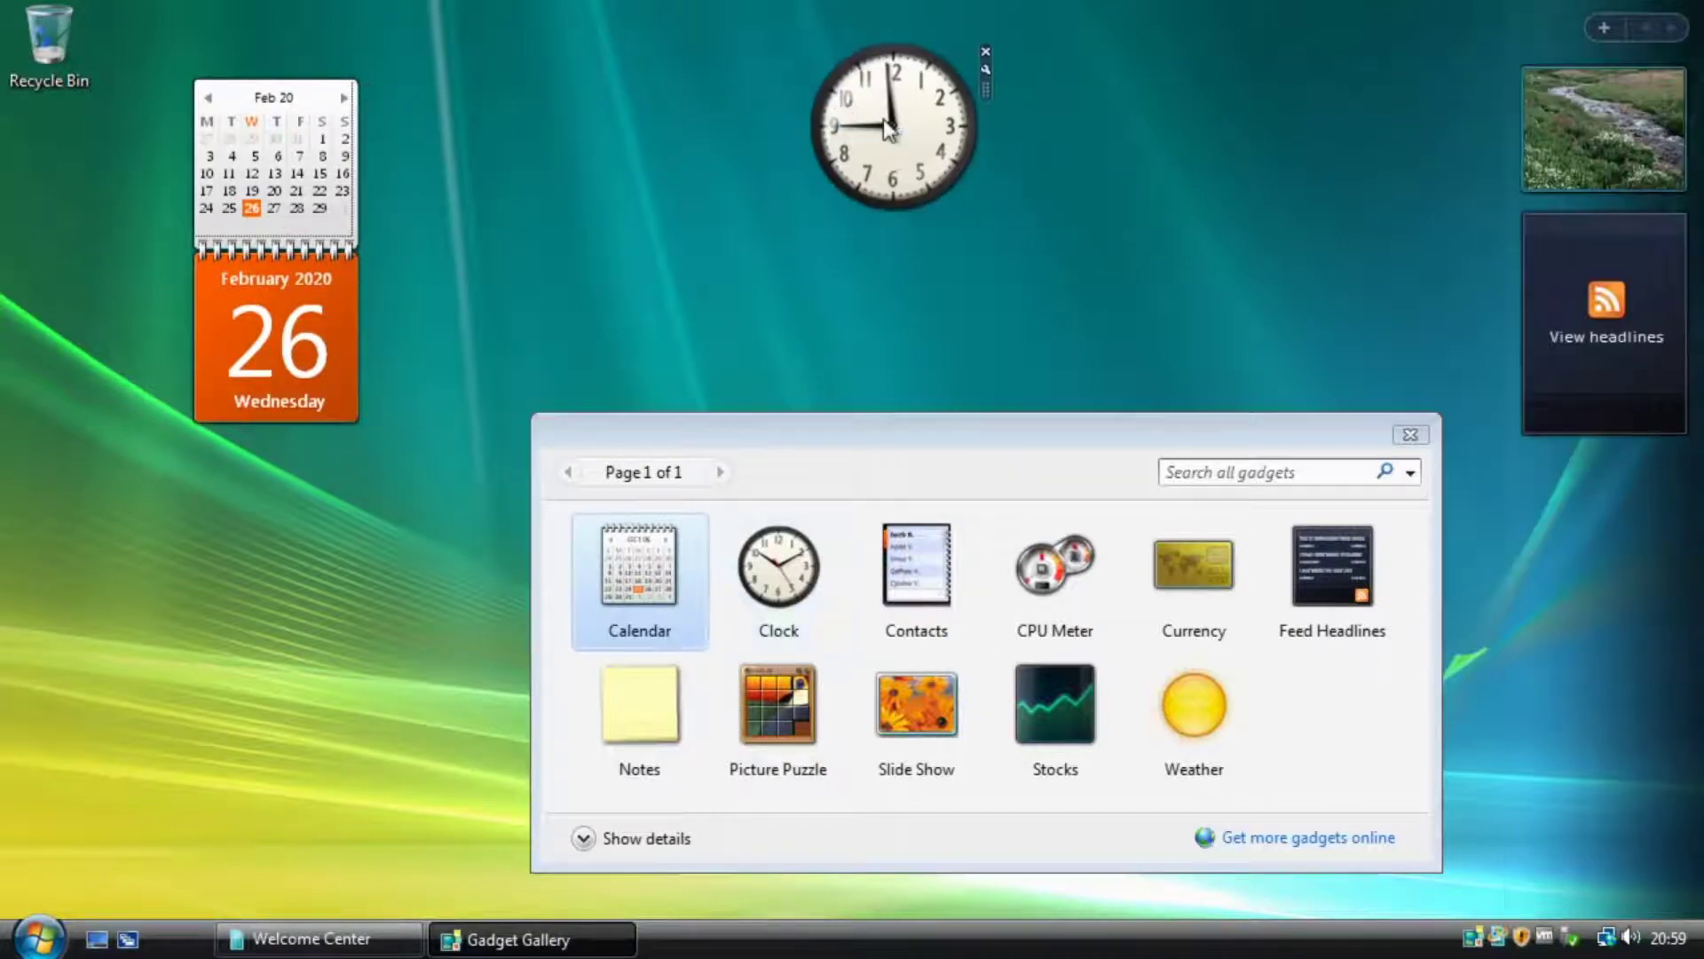
Open the clock's settings, leaving the time zone as current computer time.
click(991, 76)
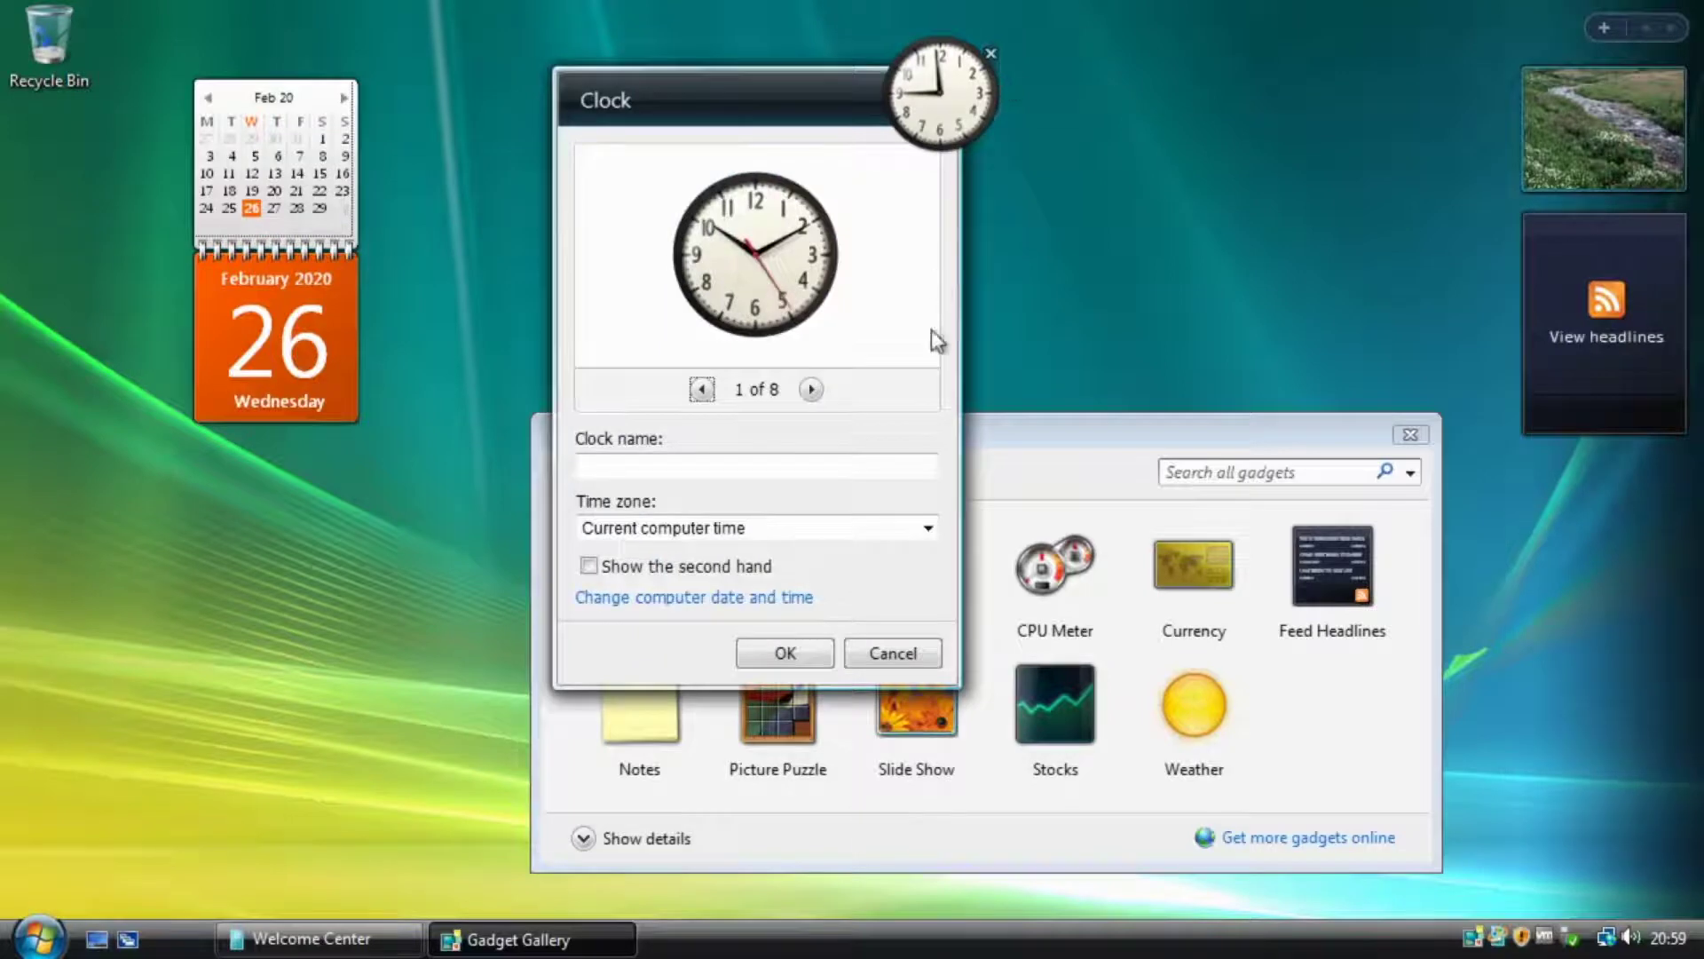
click(811, 389)
click(702, 388)
click(707, 525)
click(641, 678)
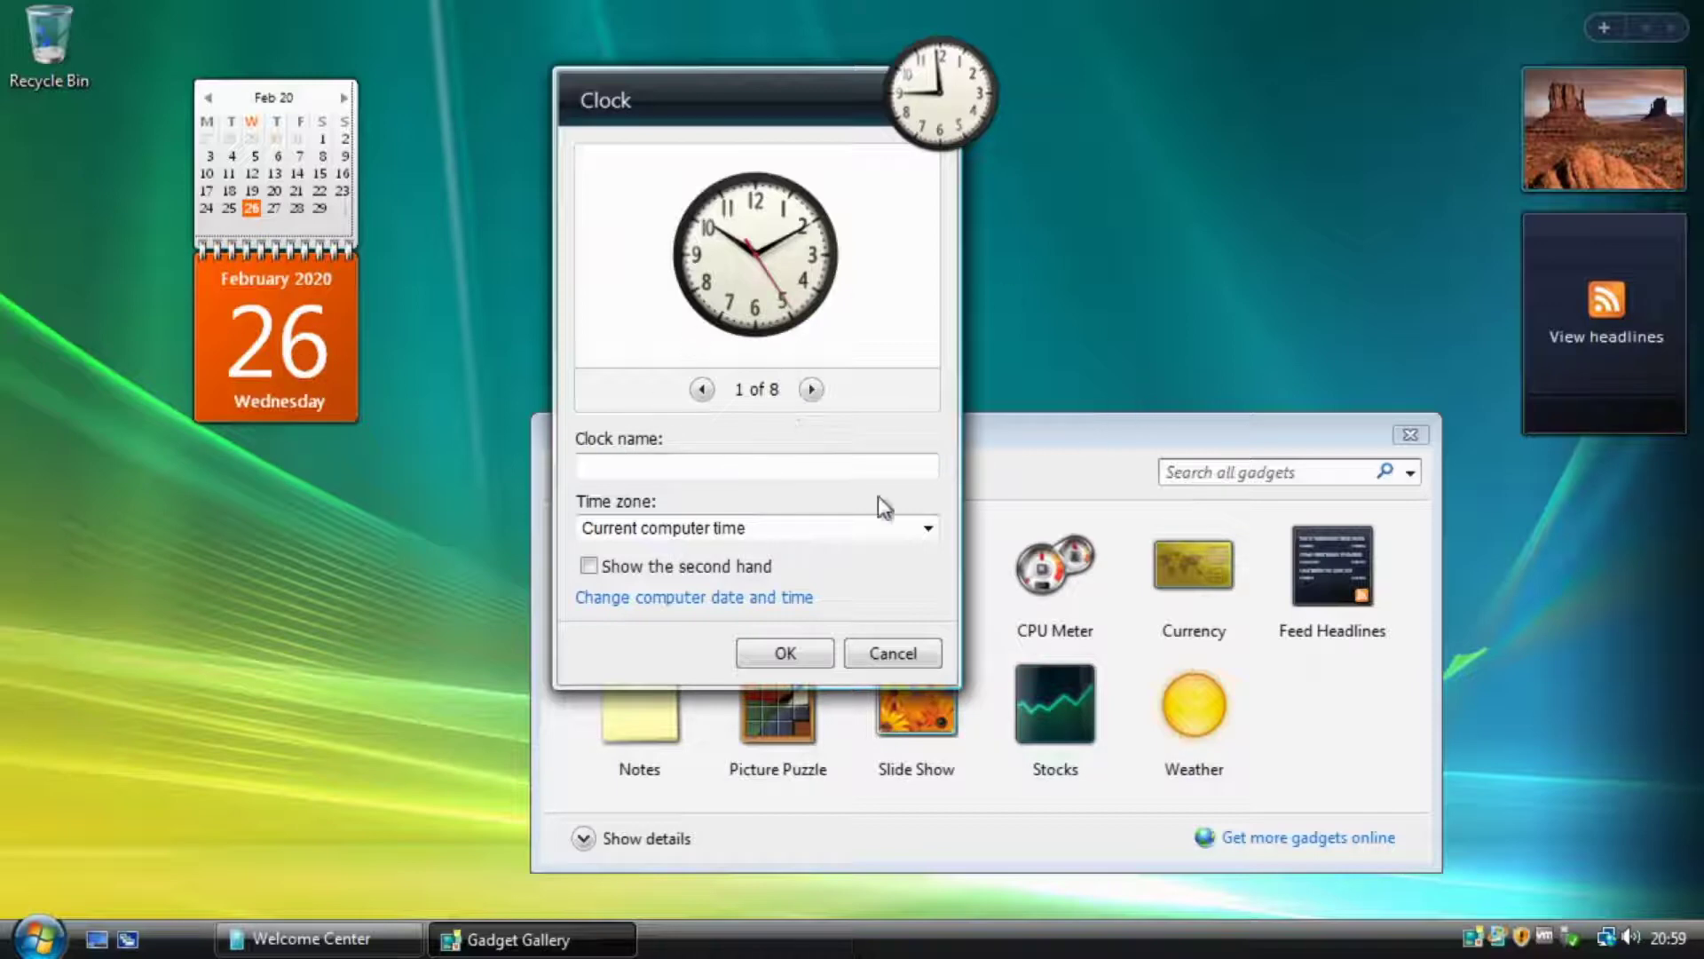
Browse the clock faces and enter a custom clock name.
click(810, 389)
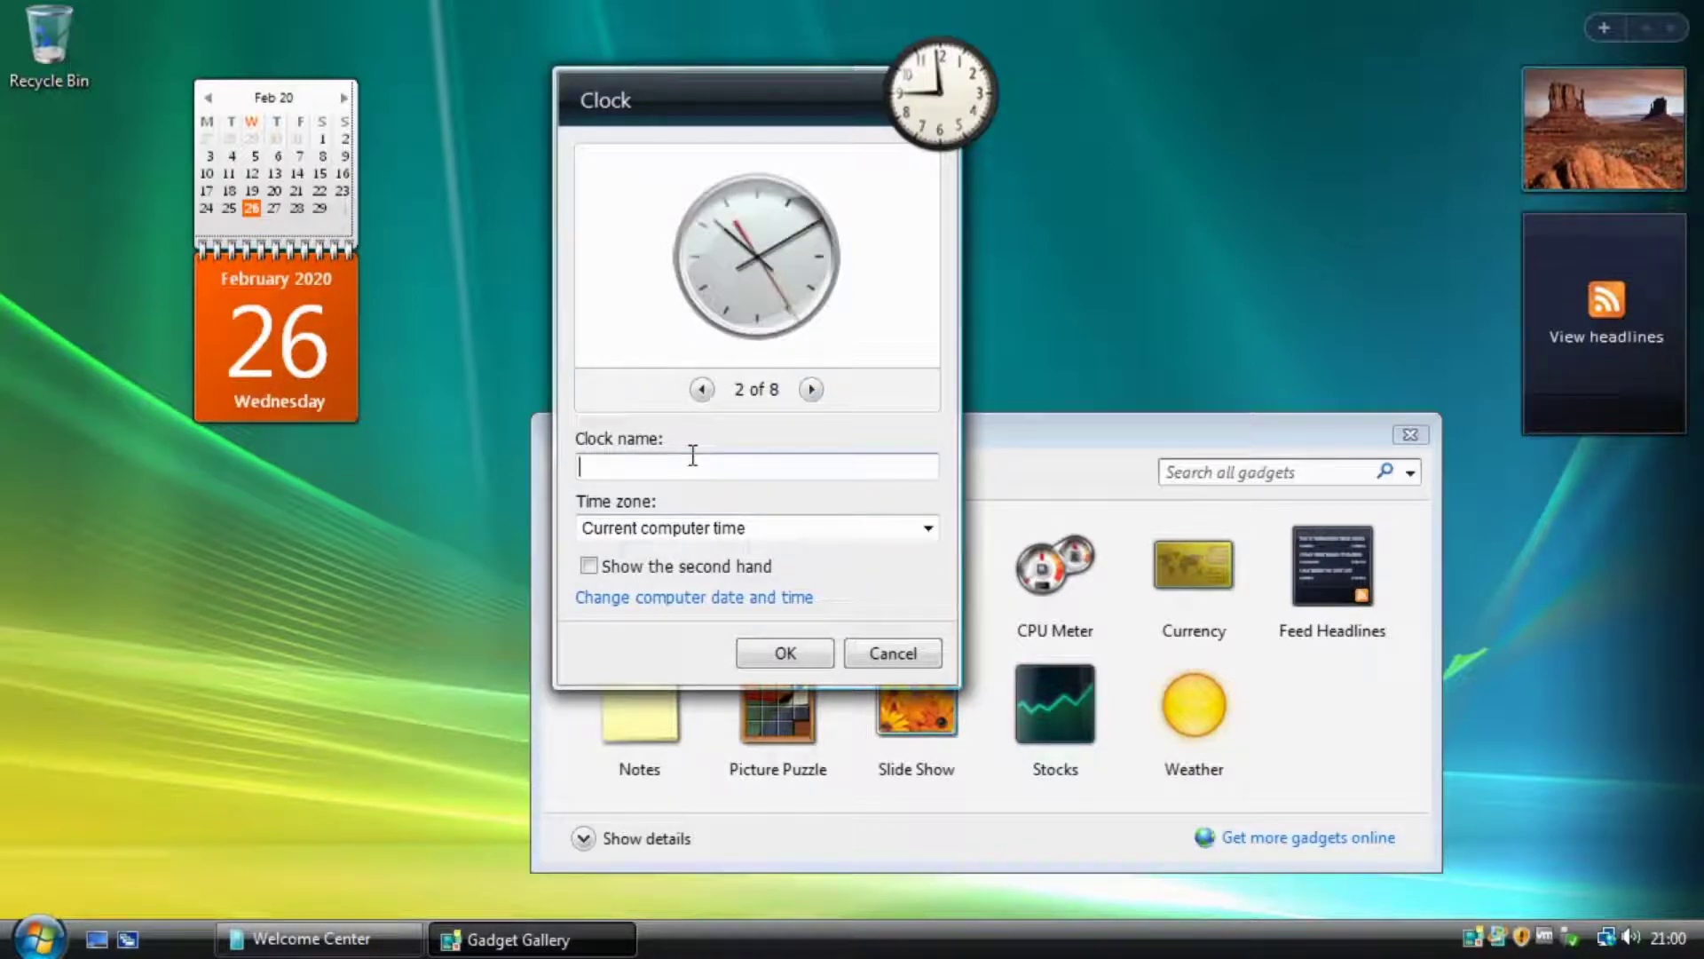
text(Rickys Clock)
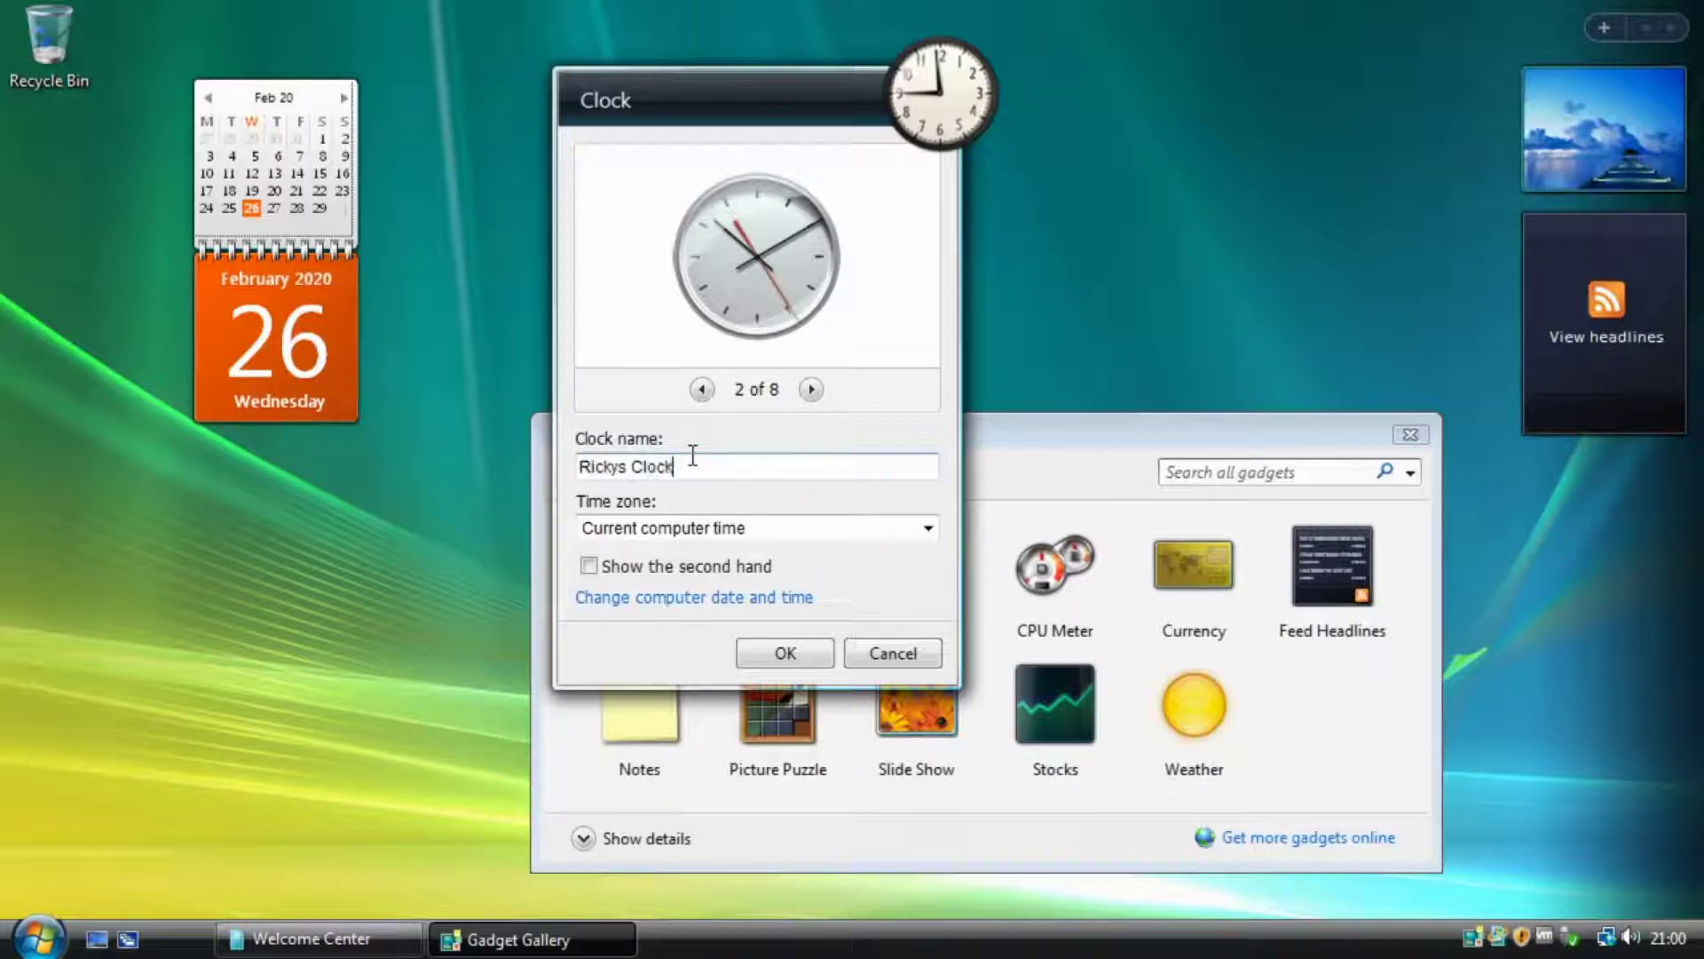
click(811, 389)
click(702, 389)
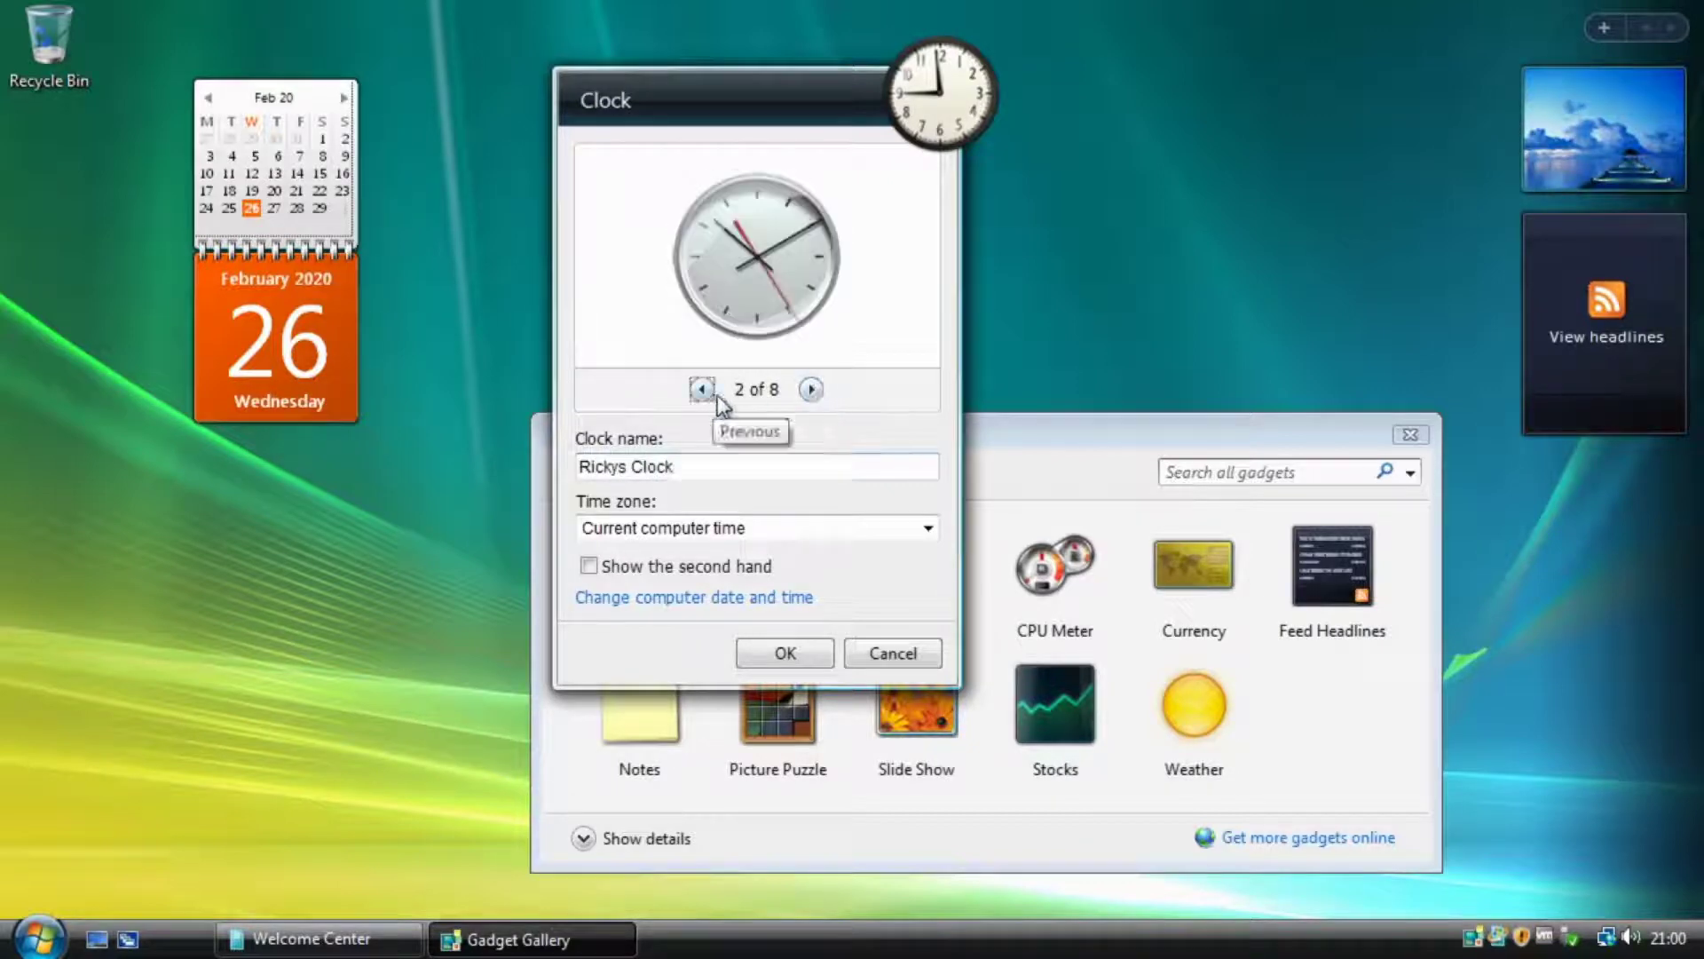
click(702, 388)
click(702, 389)
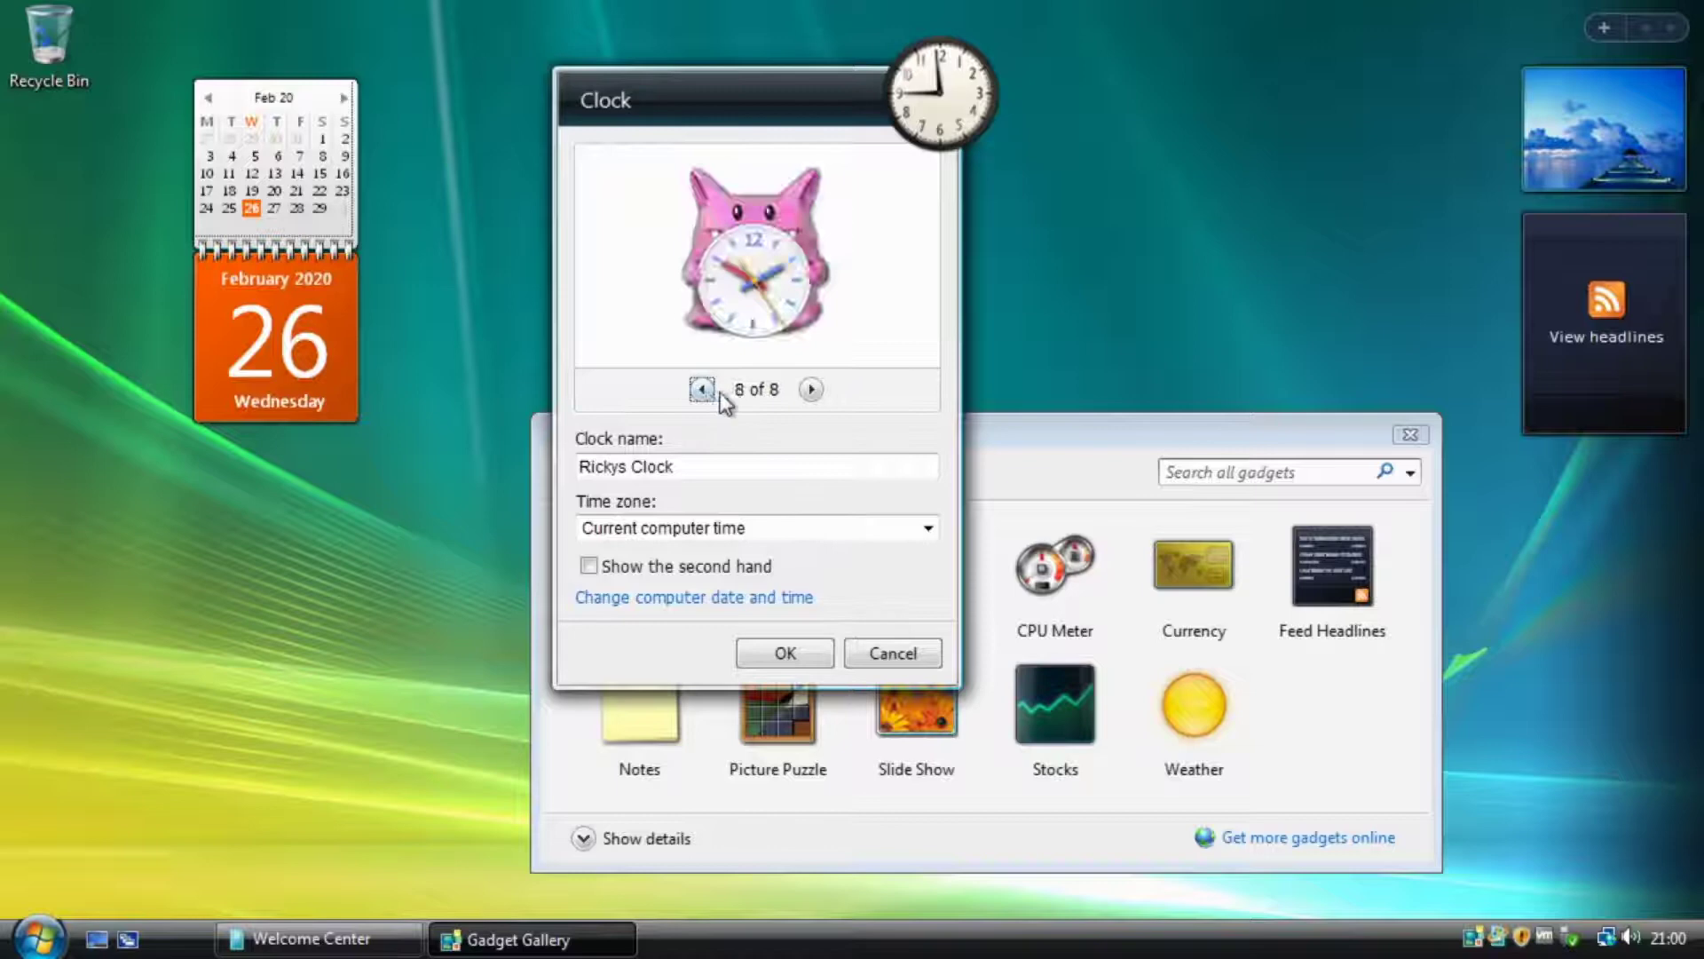
click(810, 389)
click(810, 388)
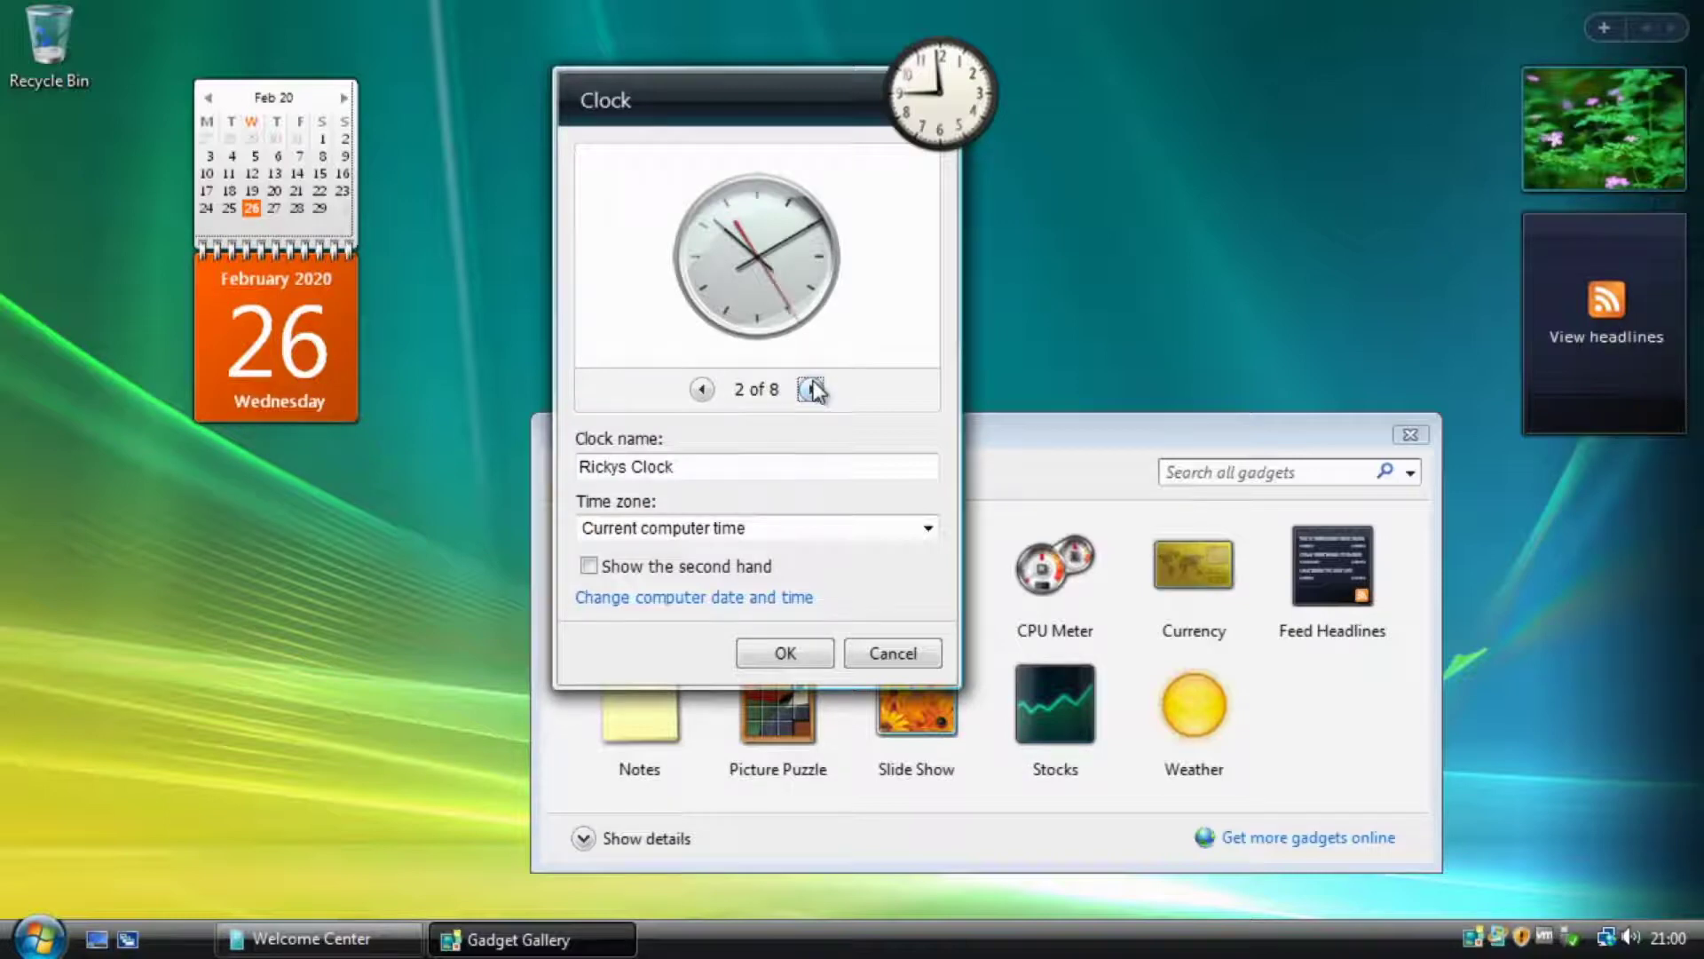
Settle on the silver square clock face (7 of 8) and apply it.
click(810, 389)
click(810, 389)
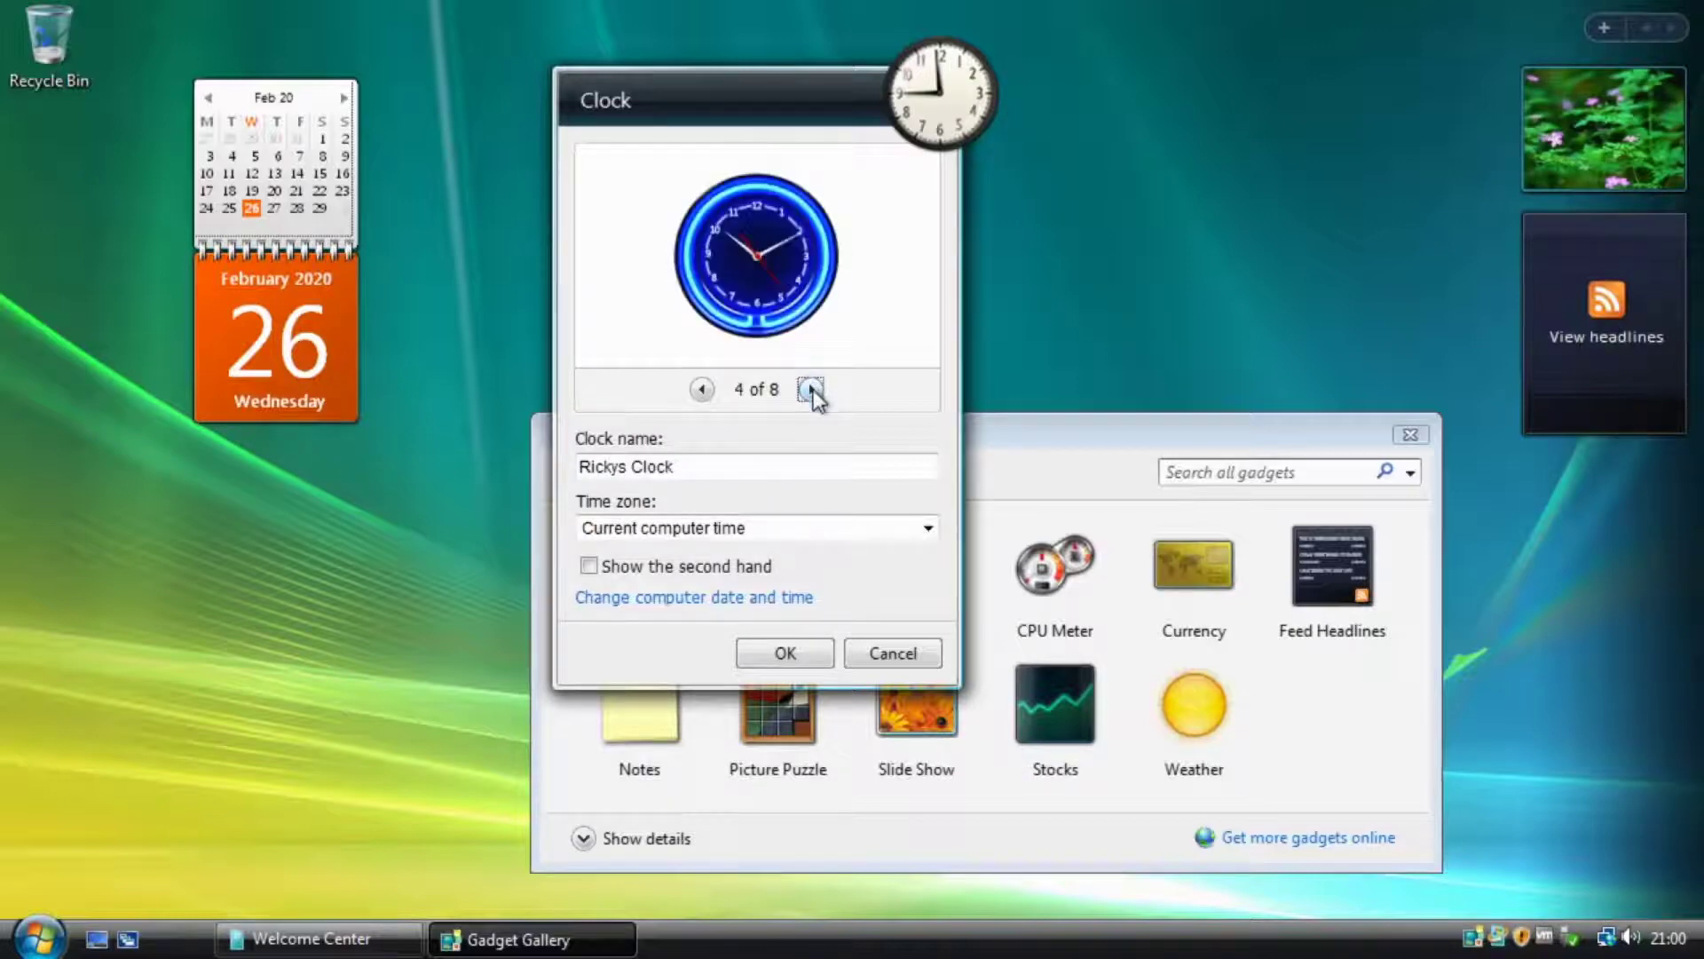
click(811, 389)
click(810, 388)
click(810, 389)
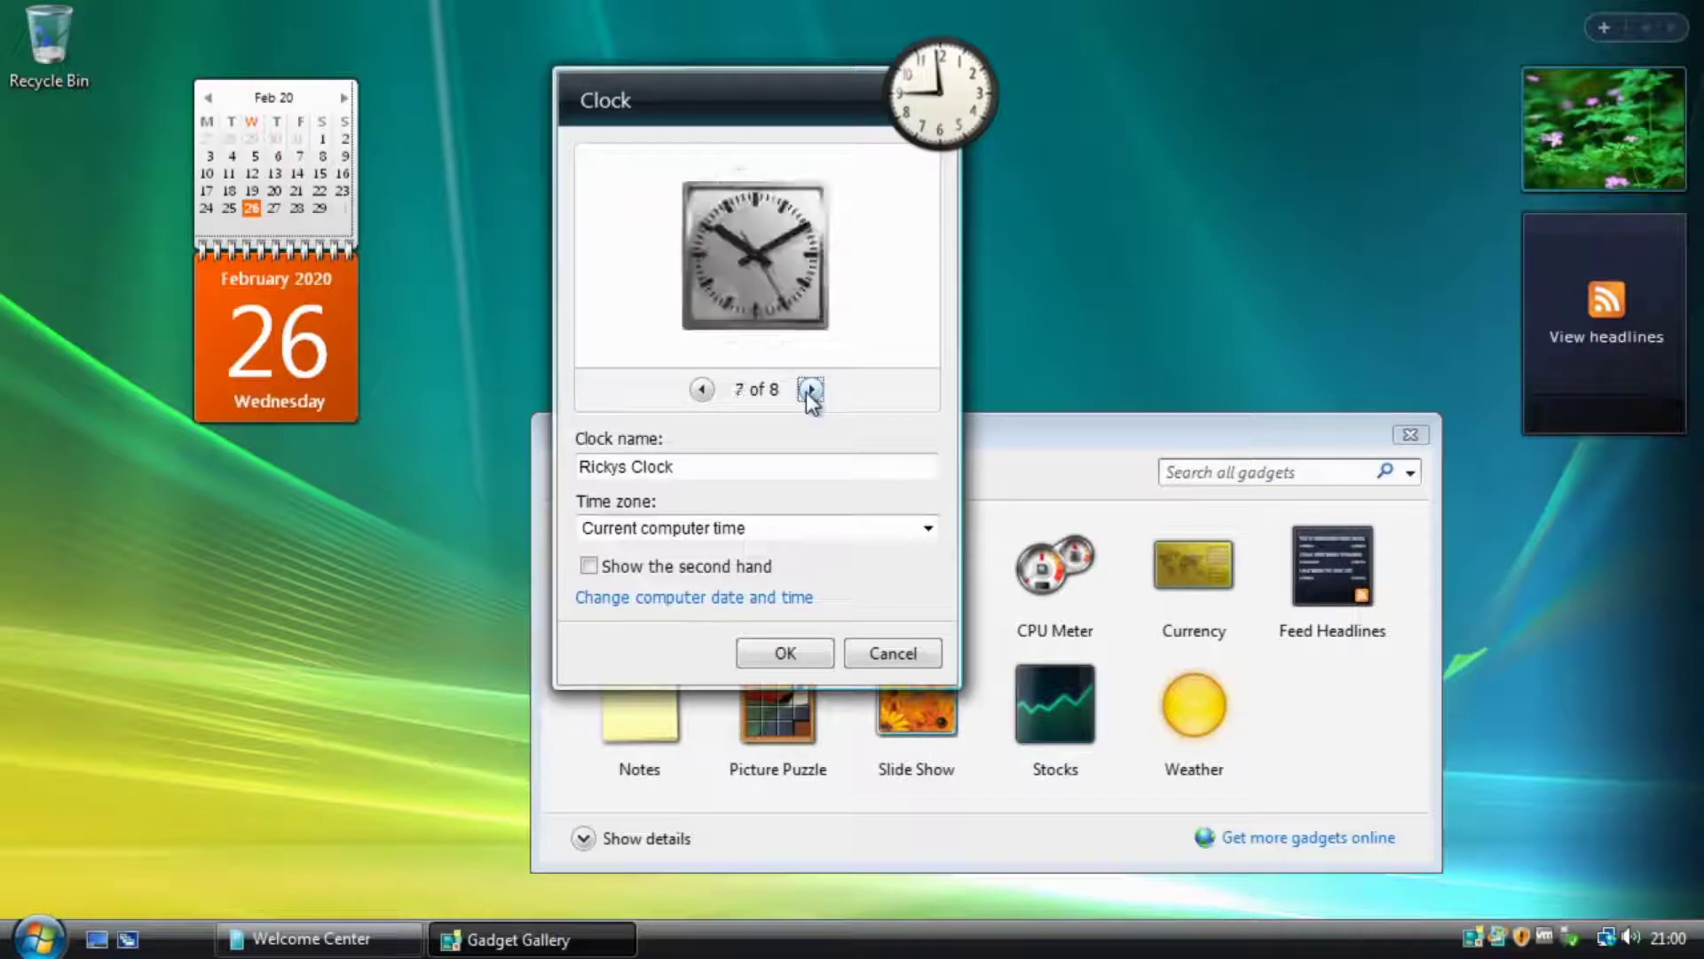
click(810, 389)
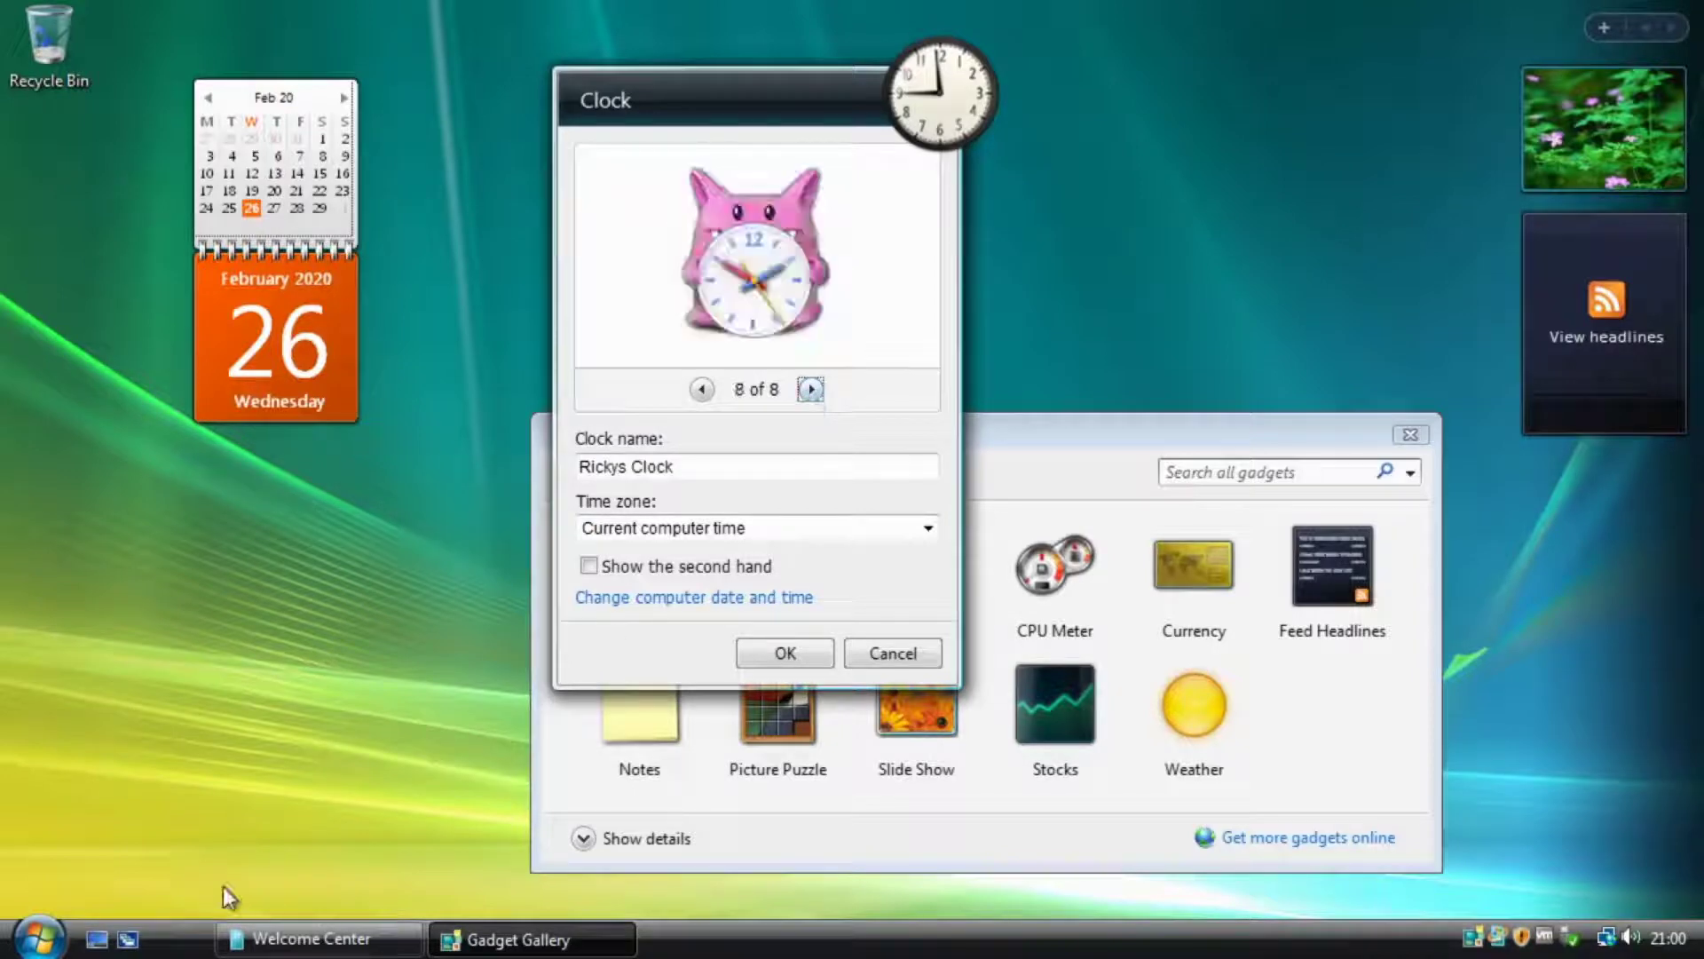
click(810, 391)
click(702, 390)
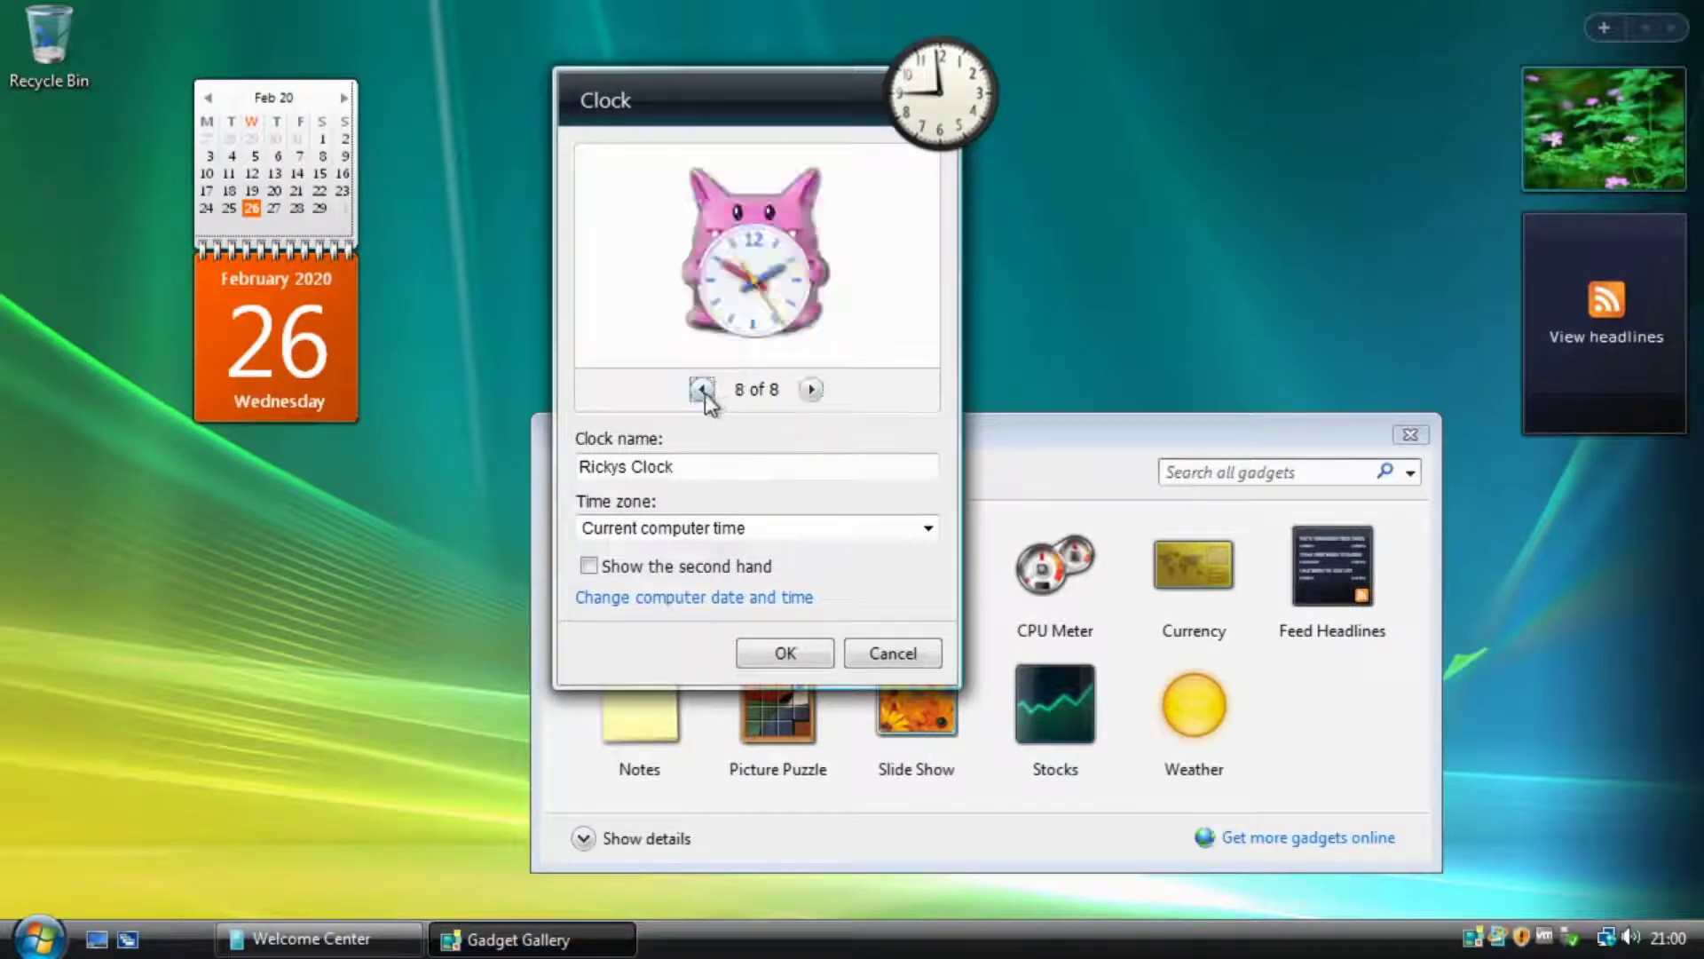
click(702, 390)
click(702, 391)
click(810, 389)
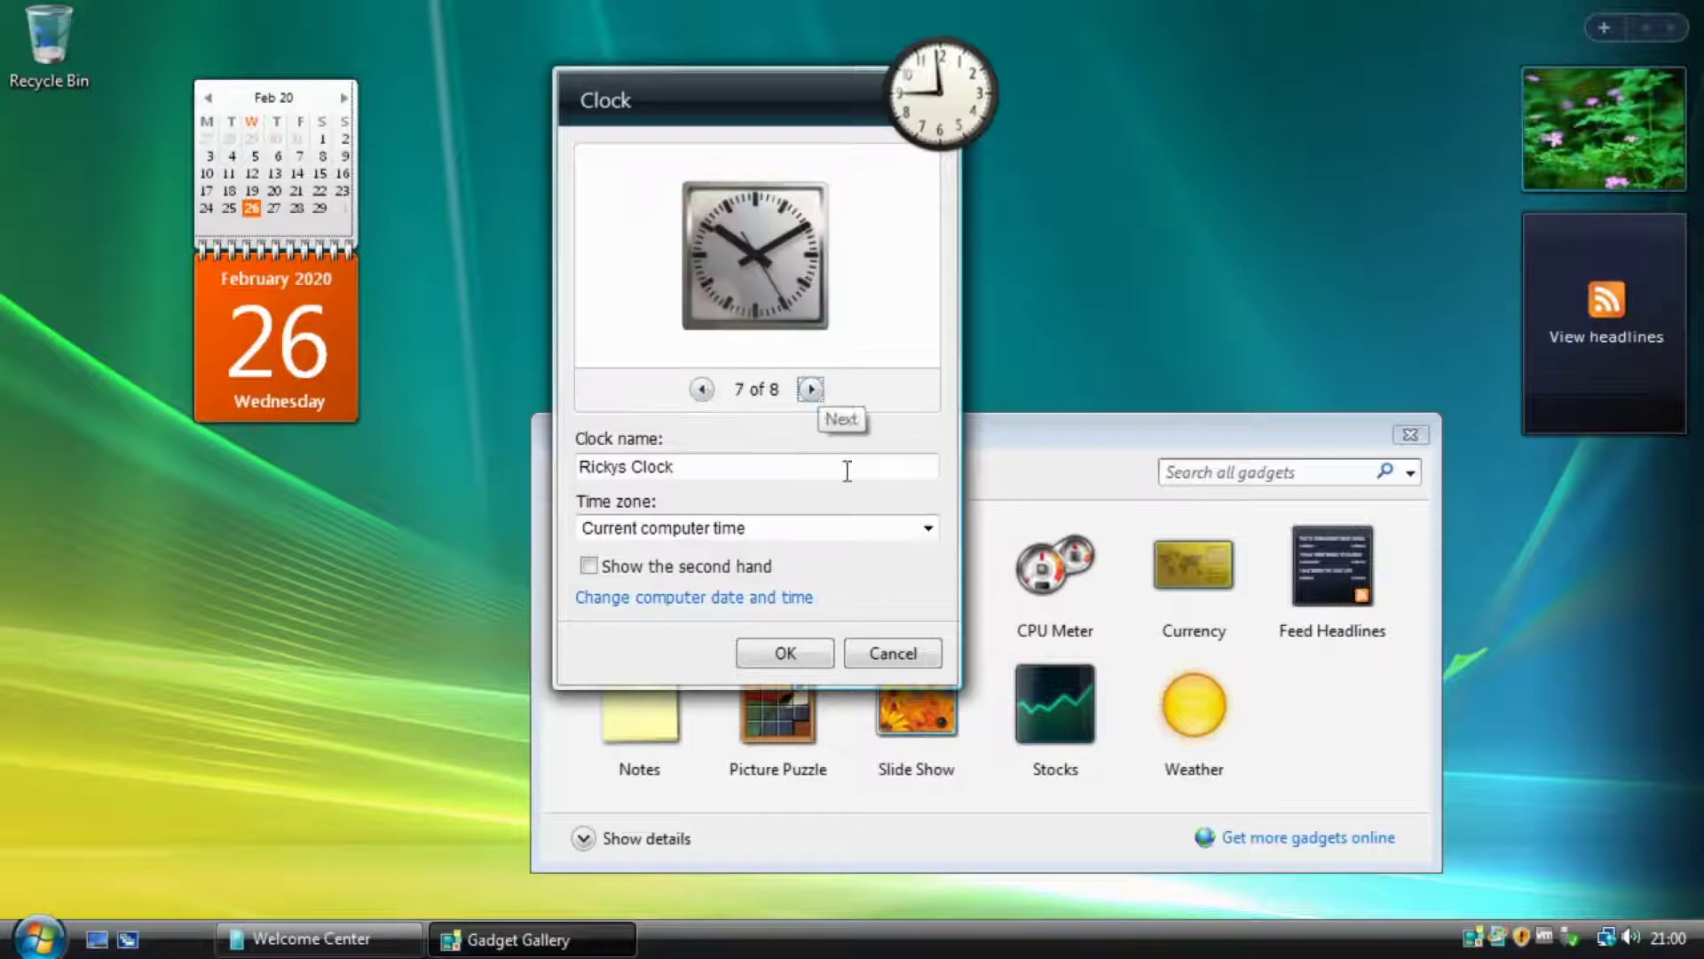
click(785, 652)
Rename the clock to Quartz and dock it at the top of the Sidebar.
mouse_move(913, 104)
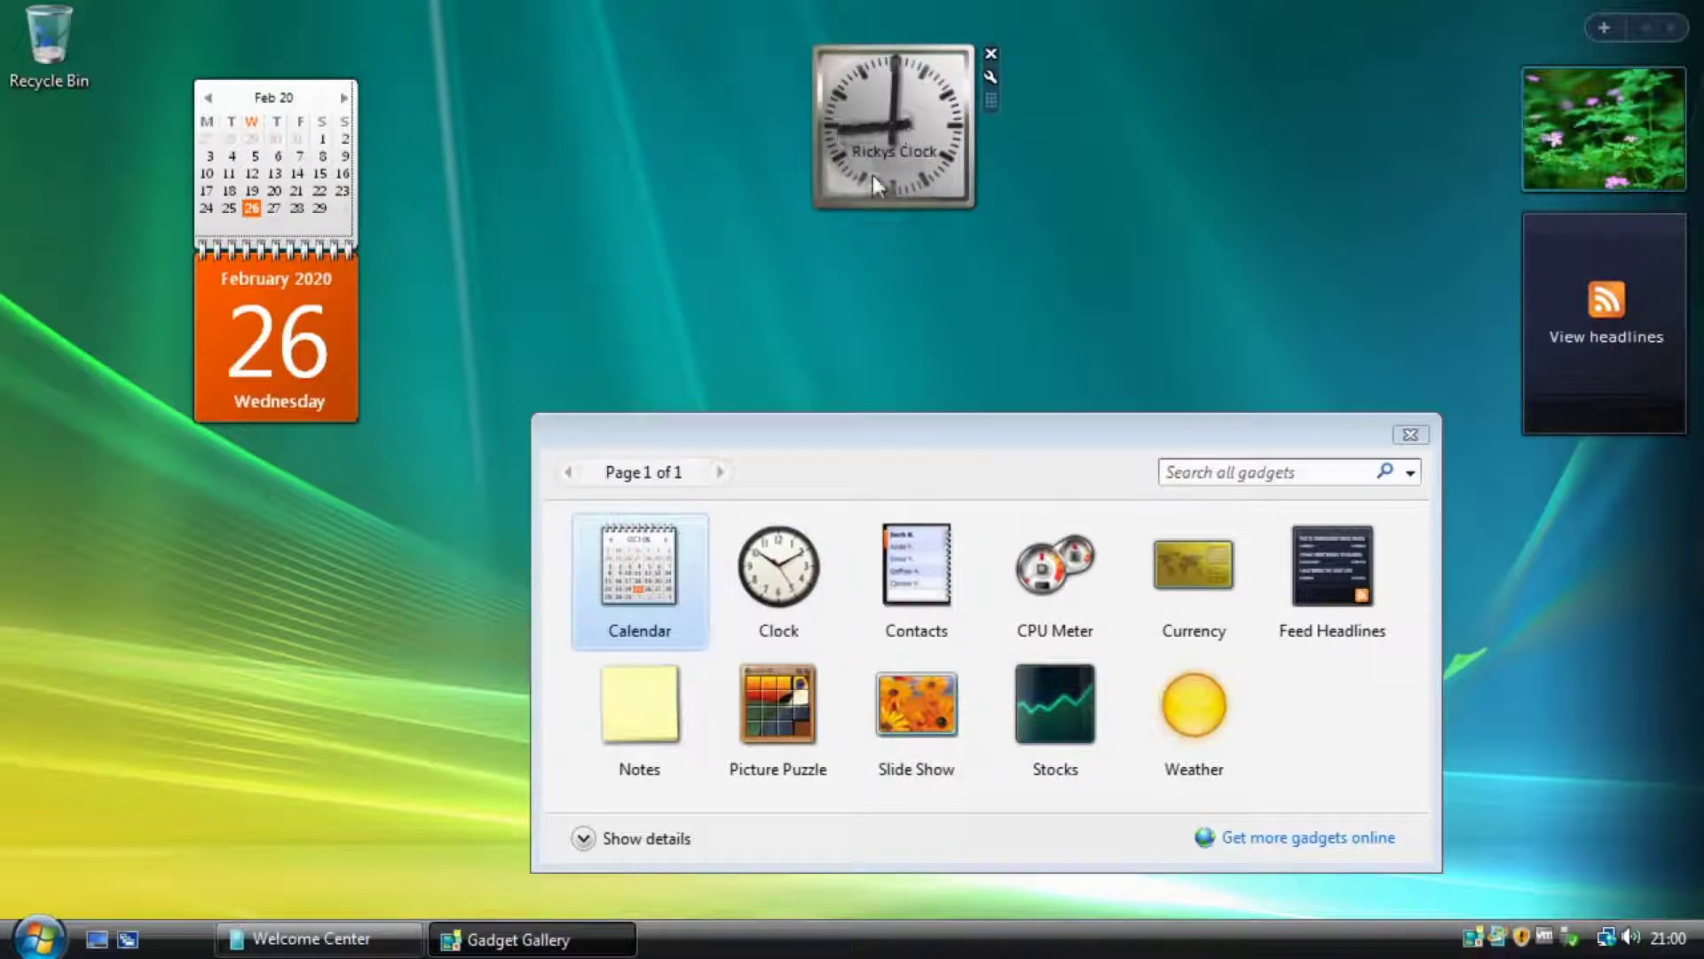
click(990, 75)
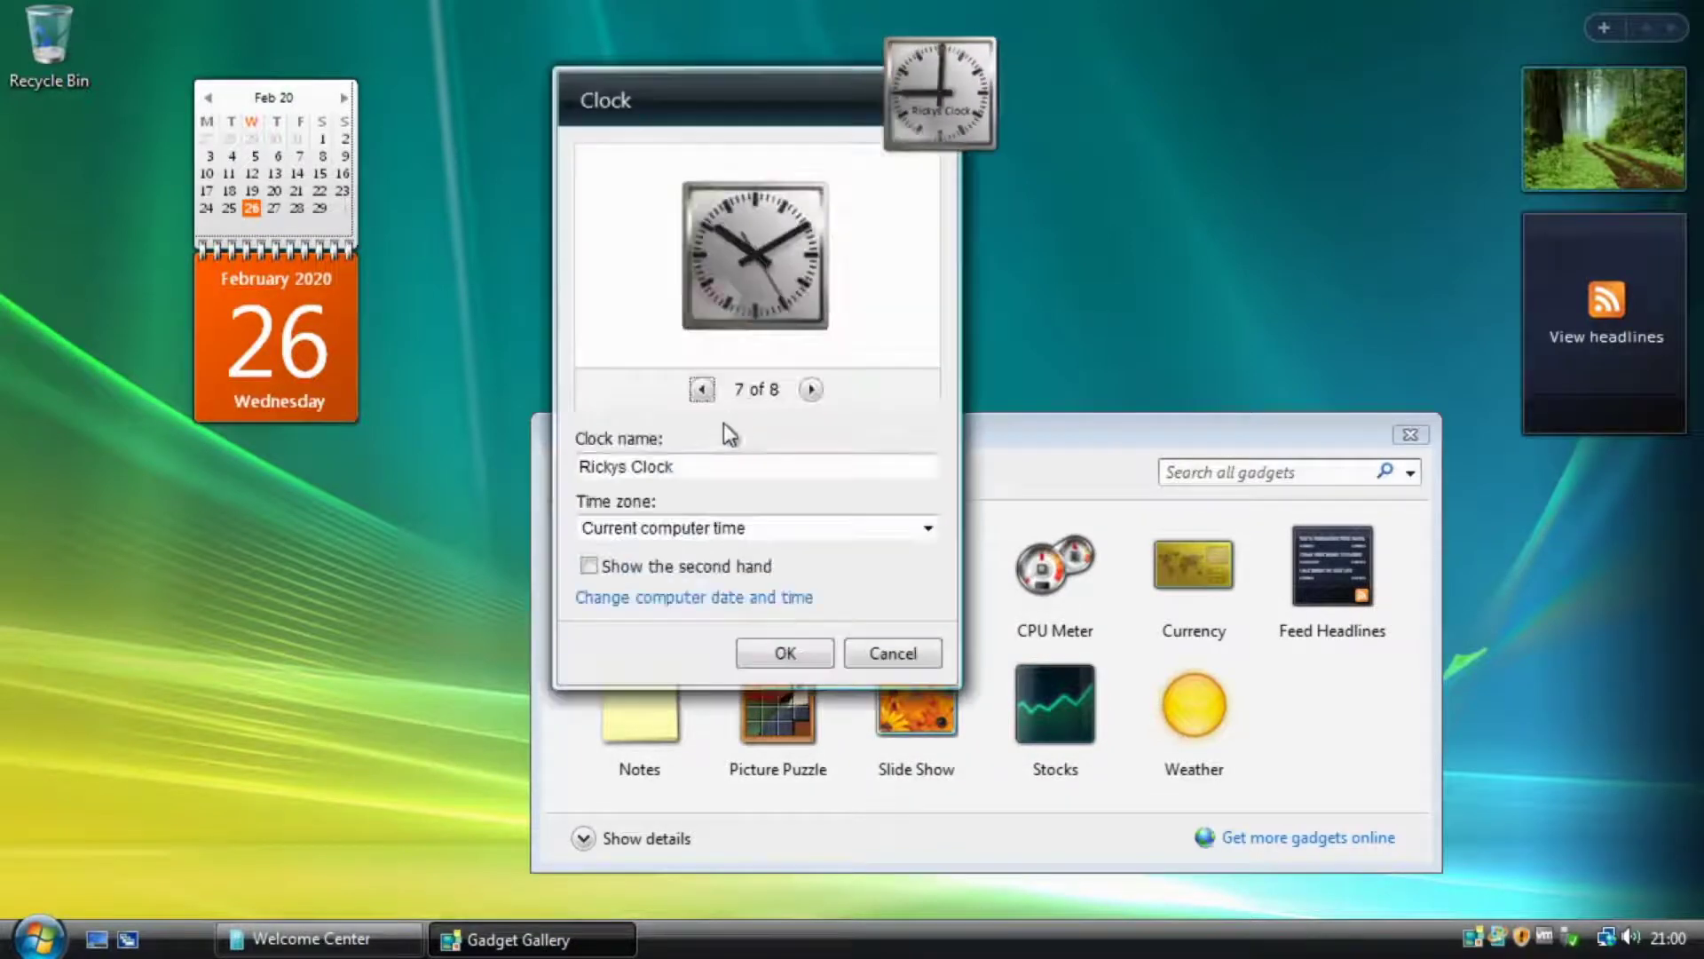
drag(698, 463, 575, 466)
text(Quartz)
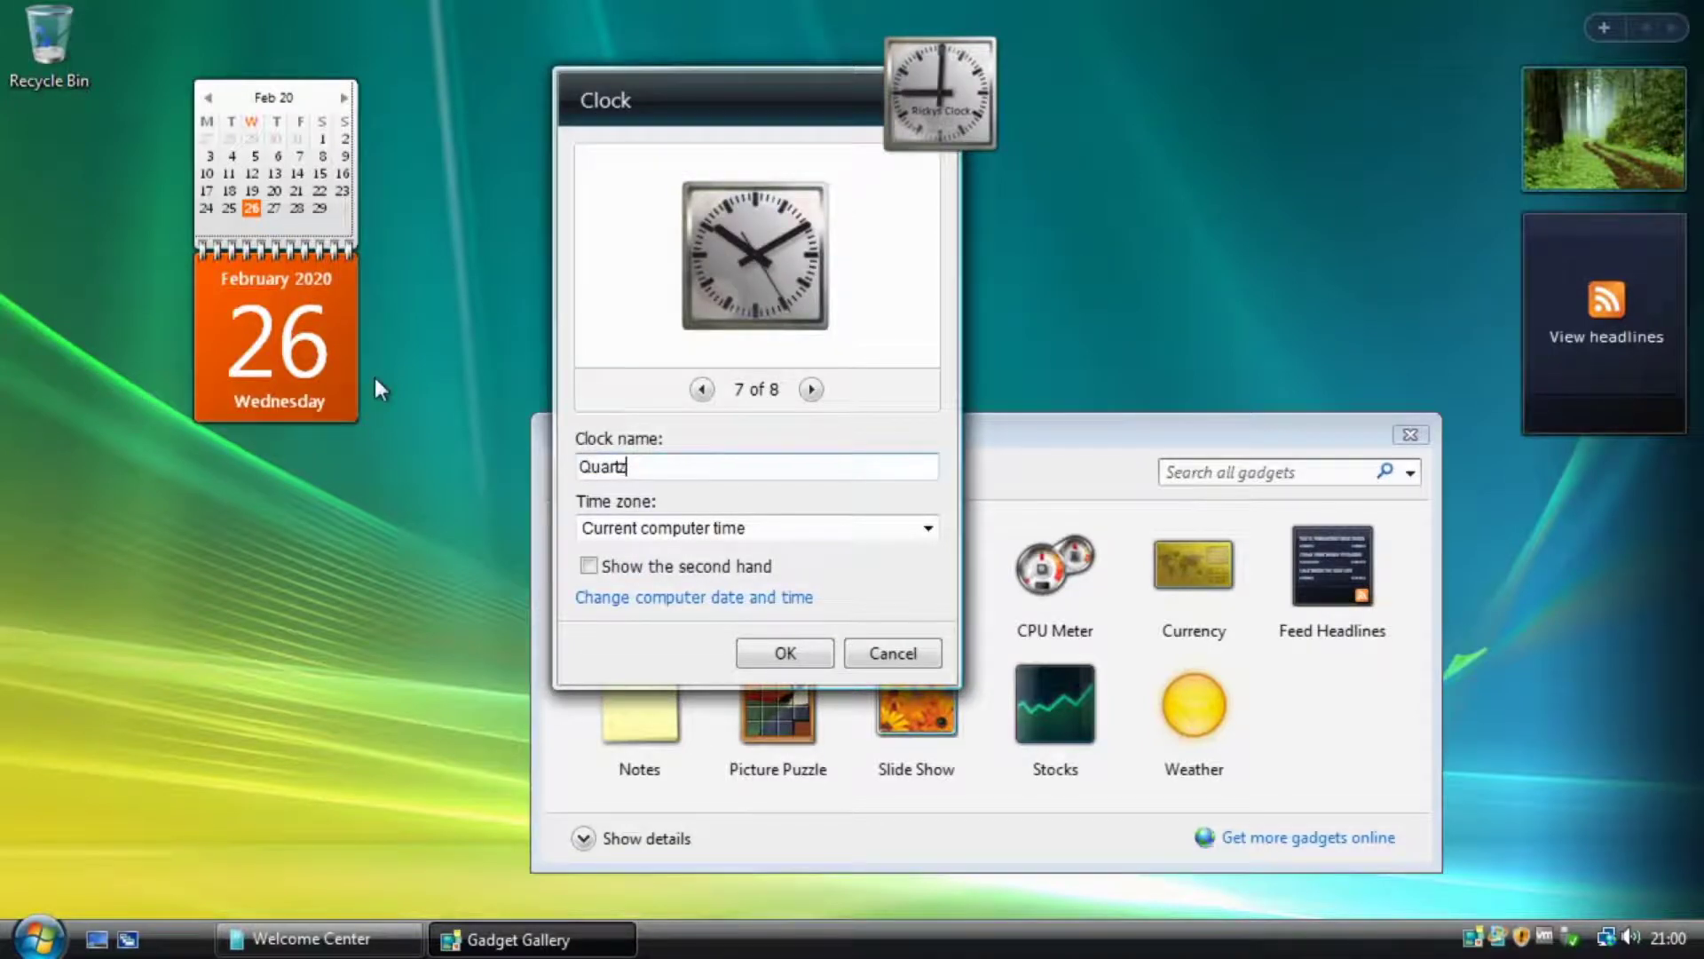
key(Return)
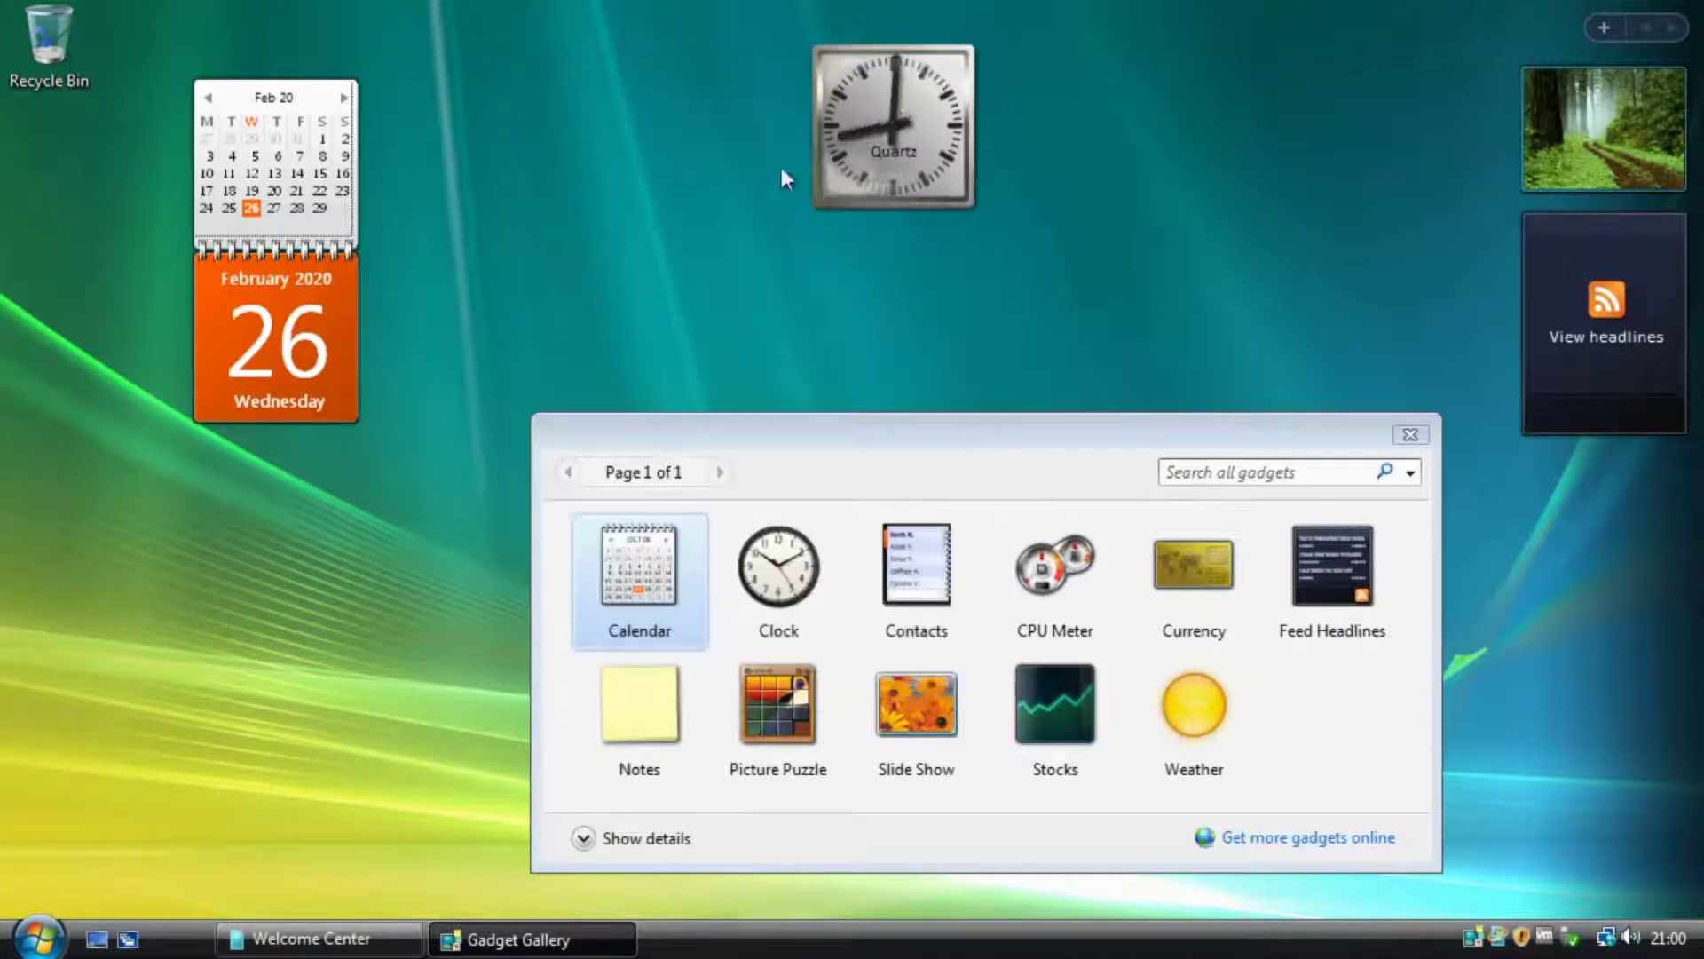
drag(914, 155, 1575, 174)
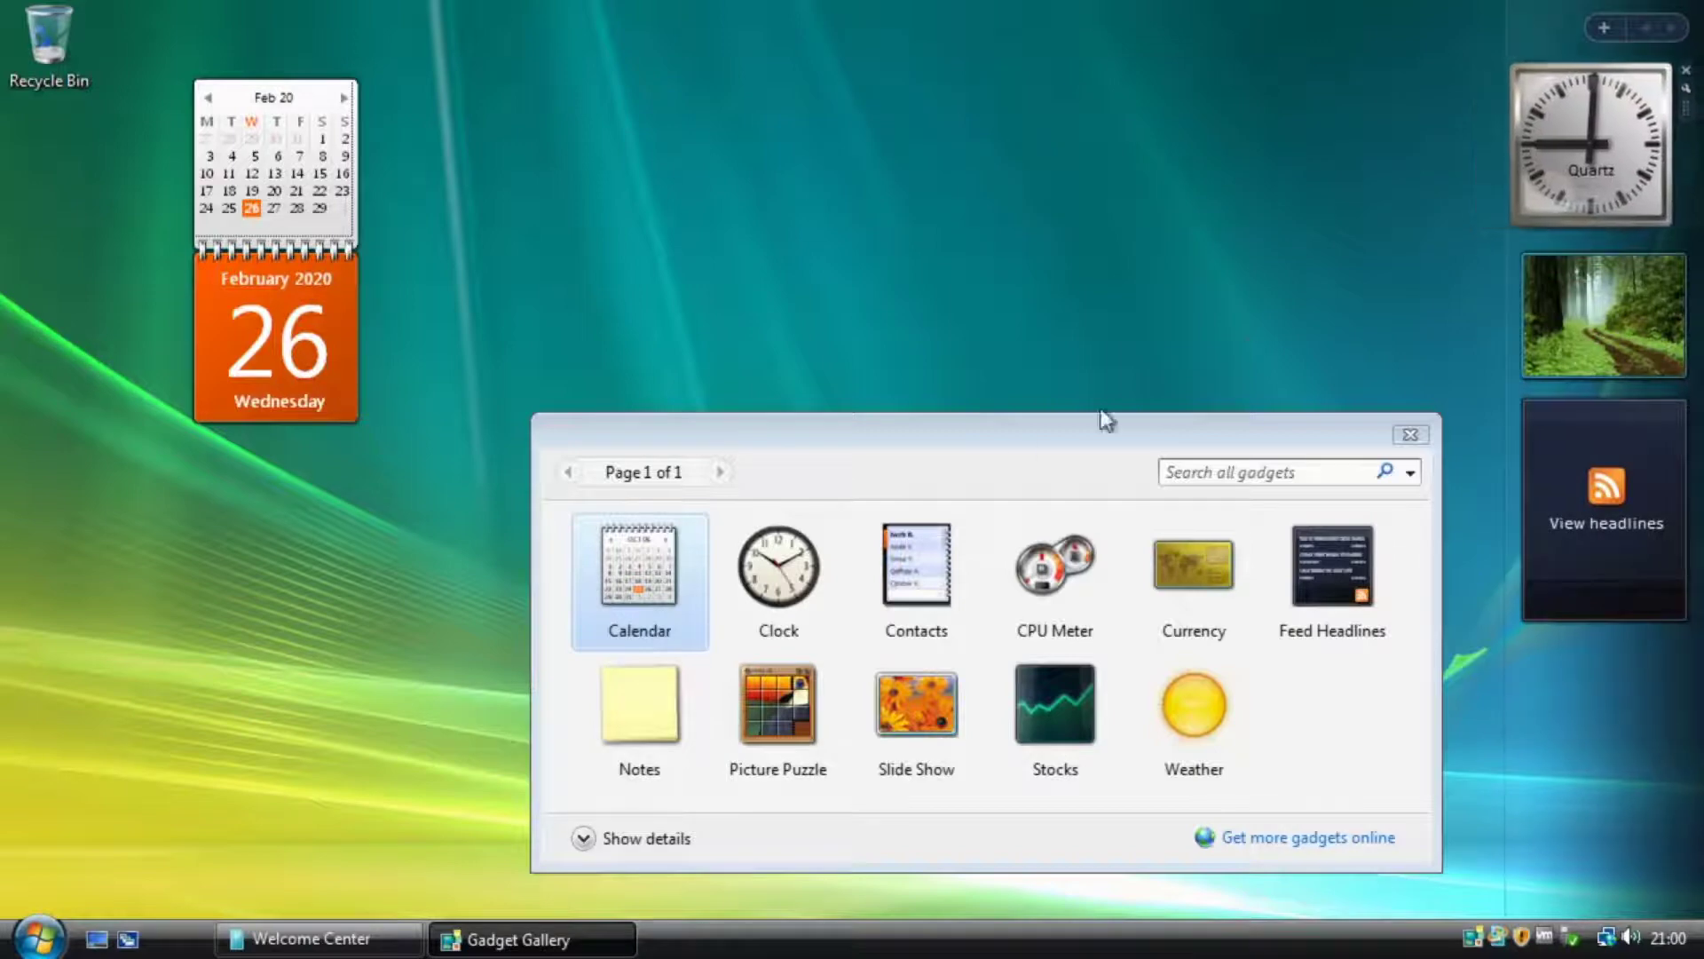
Dock a Contacts gadget below the Quartz clock and view a contact's details, then the list.
drag(920, 564, 829, 216)
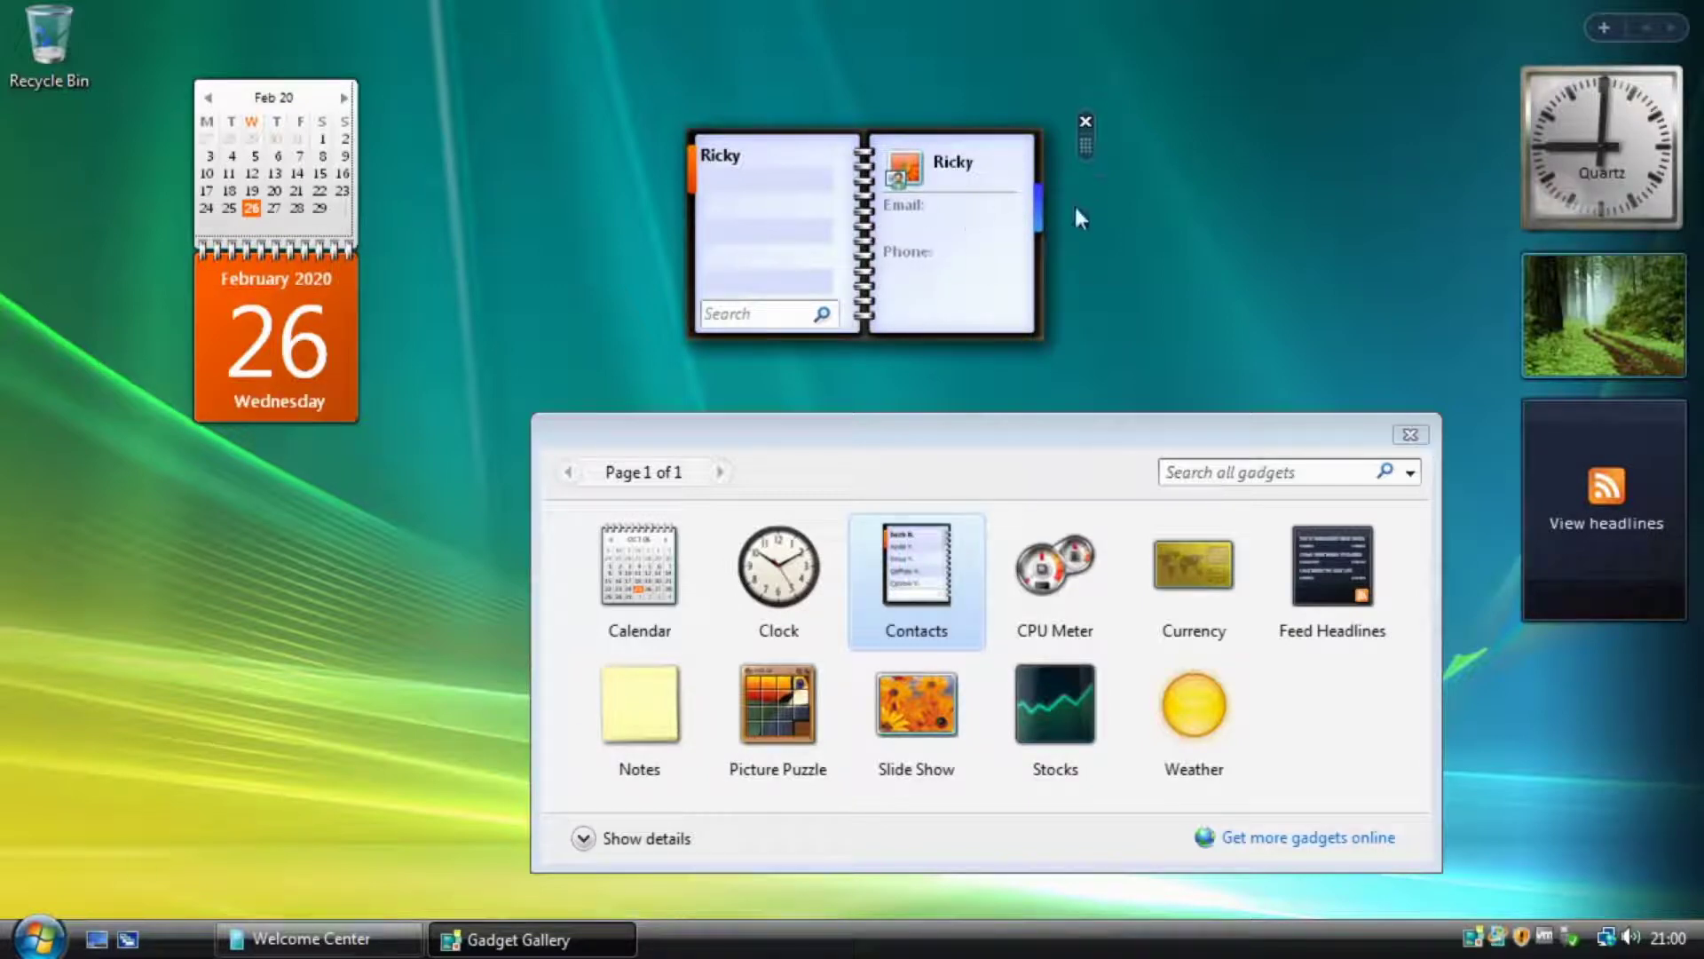
drag(781, 221, 1609, 338)
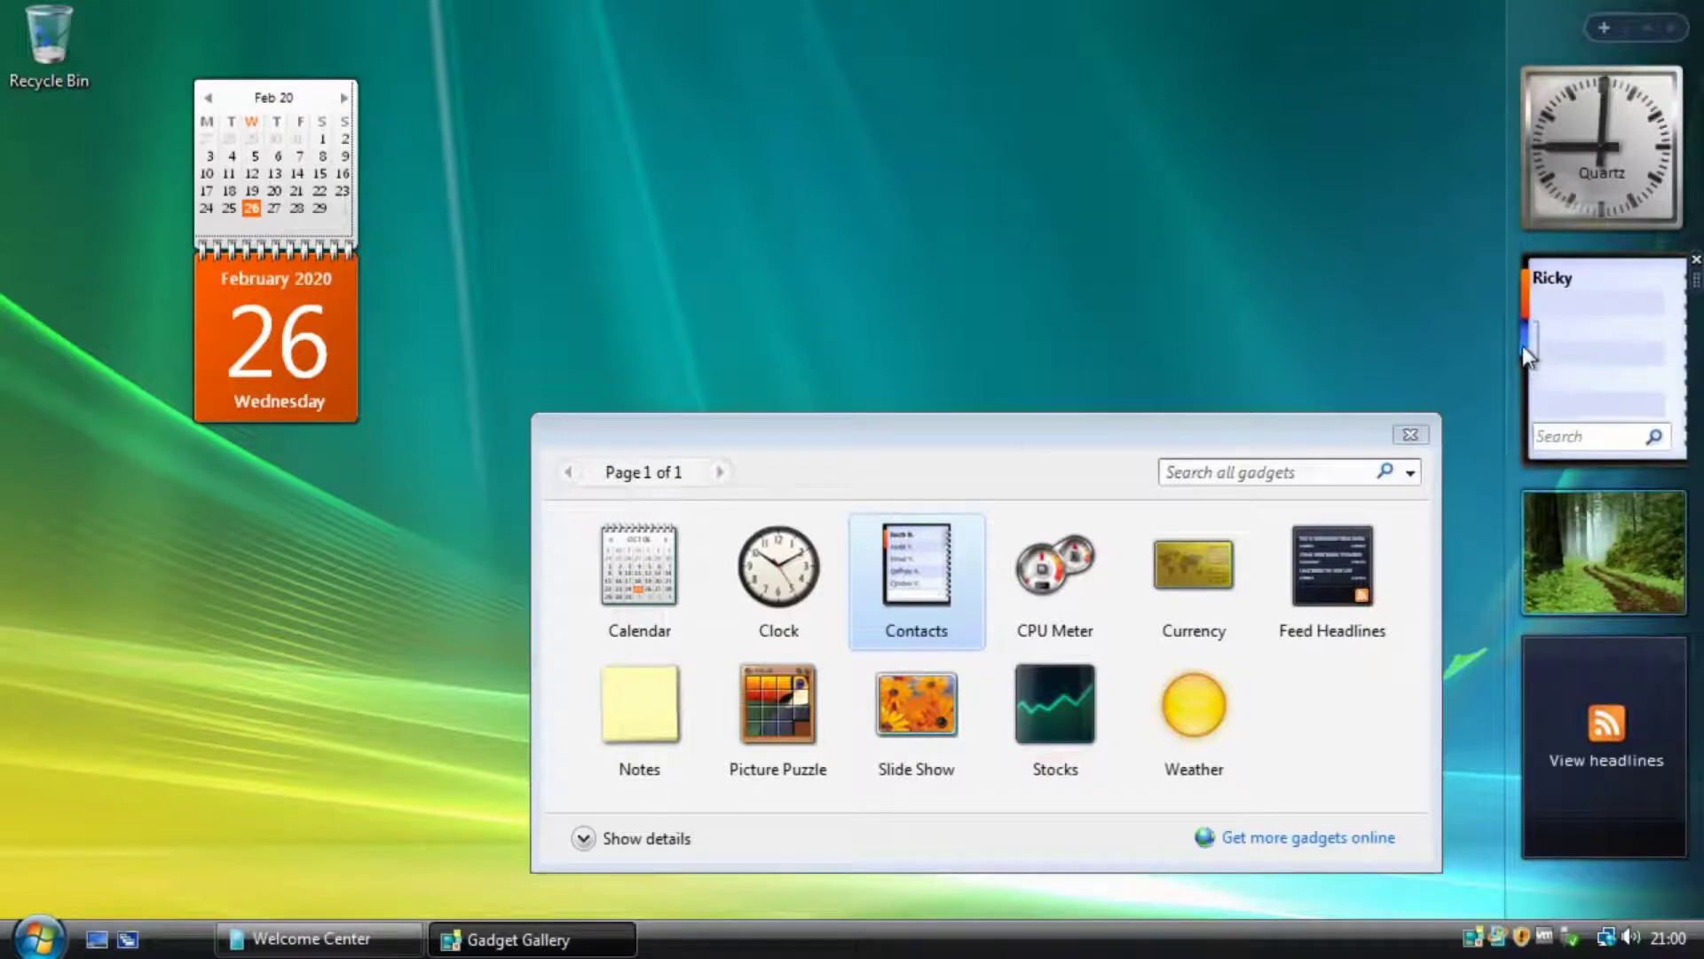
click(1525, 345)
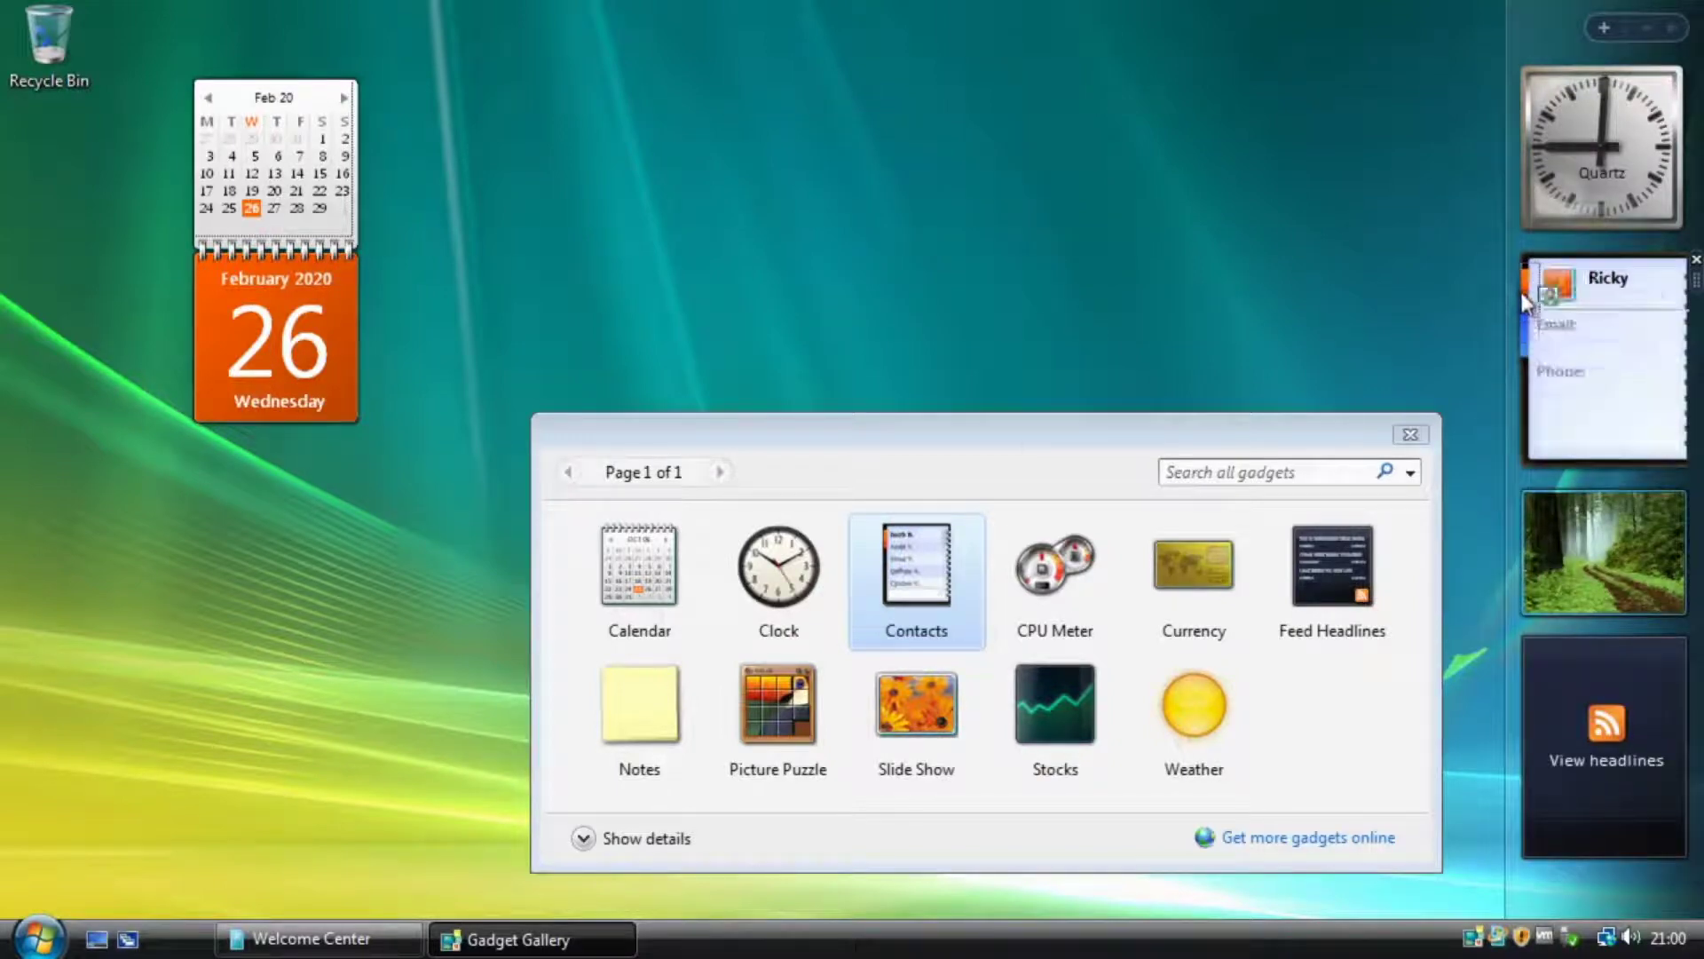
click(1523, 292)
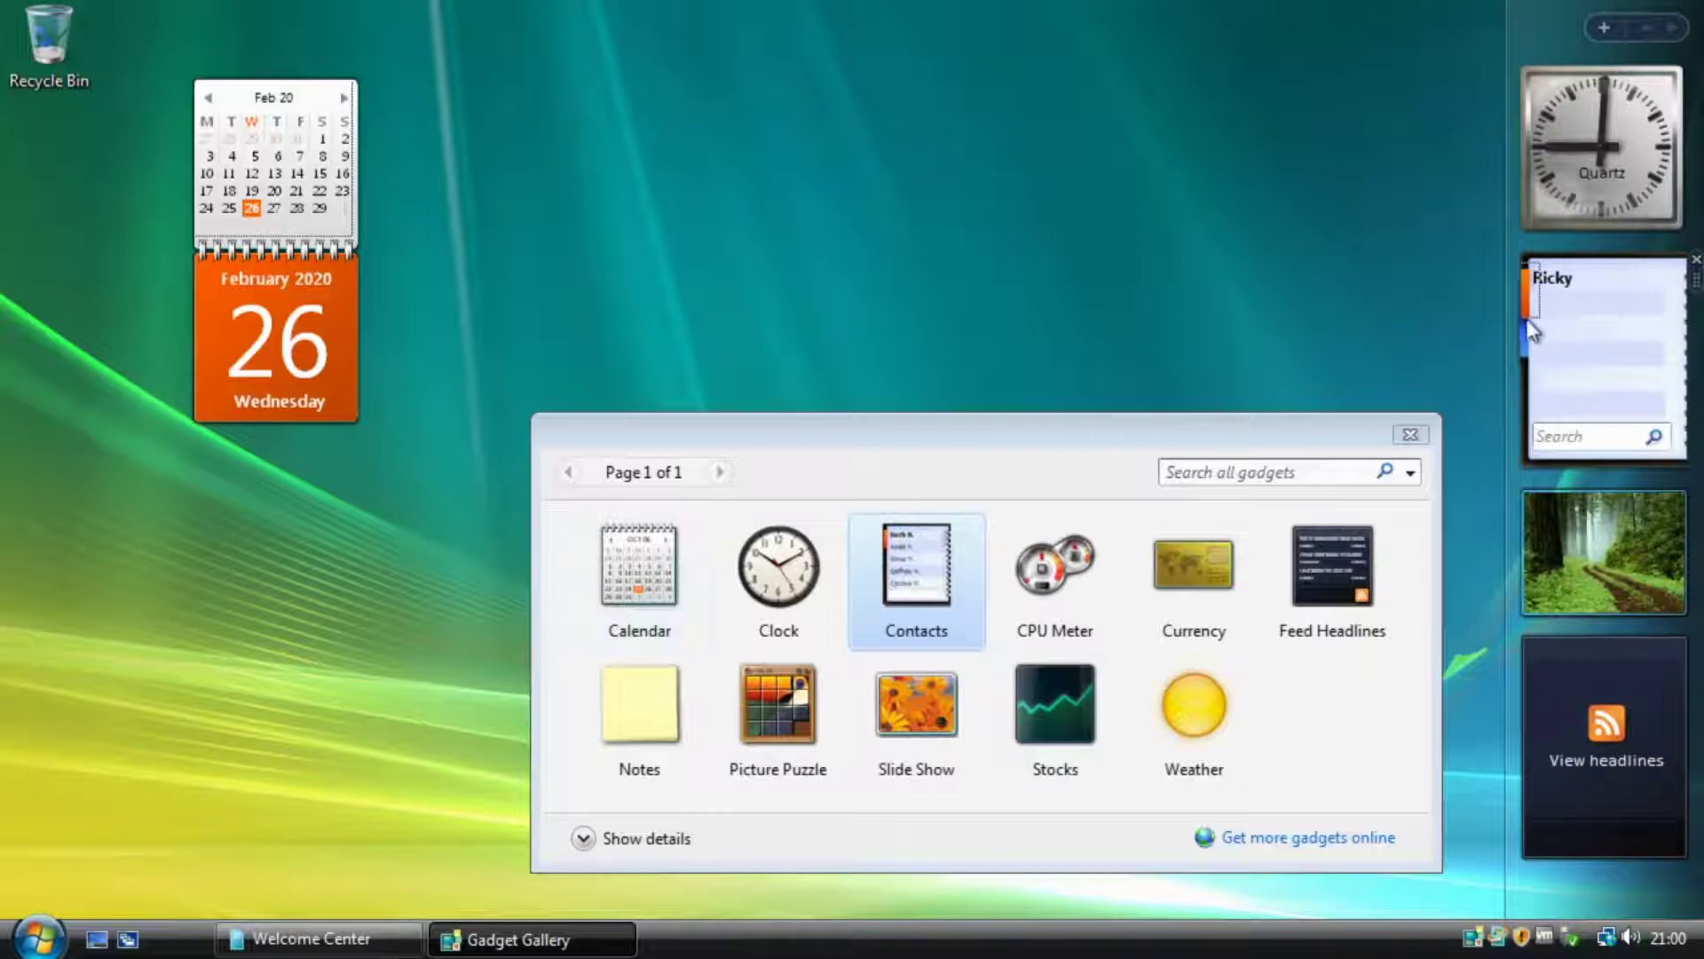
click(37, 938)
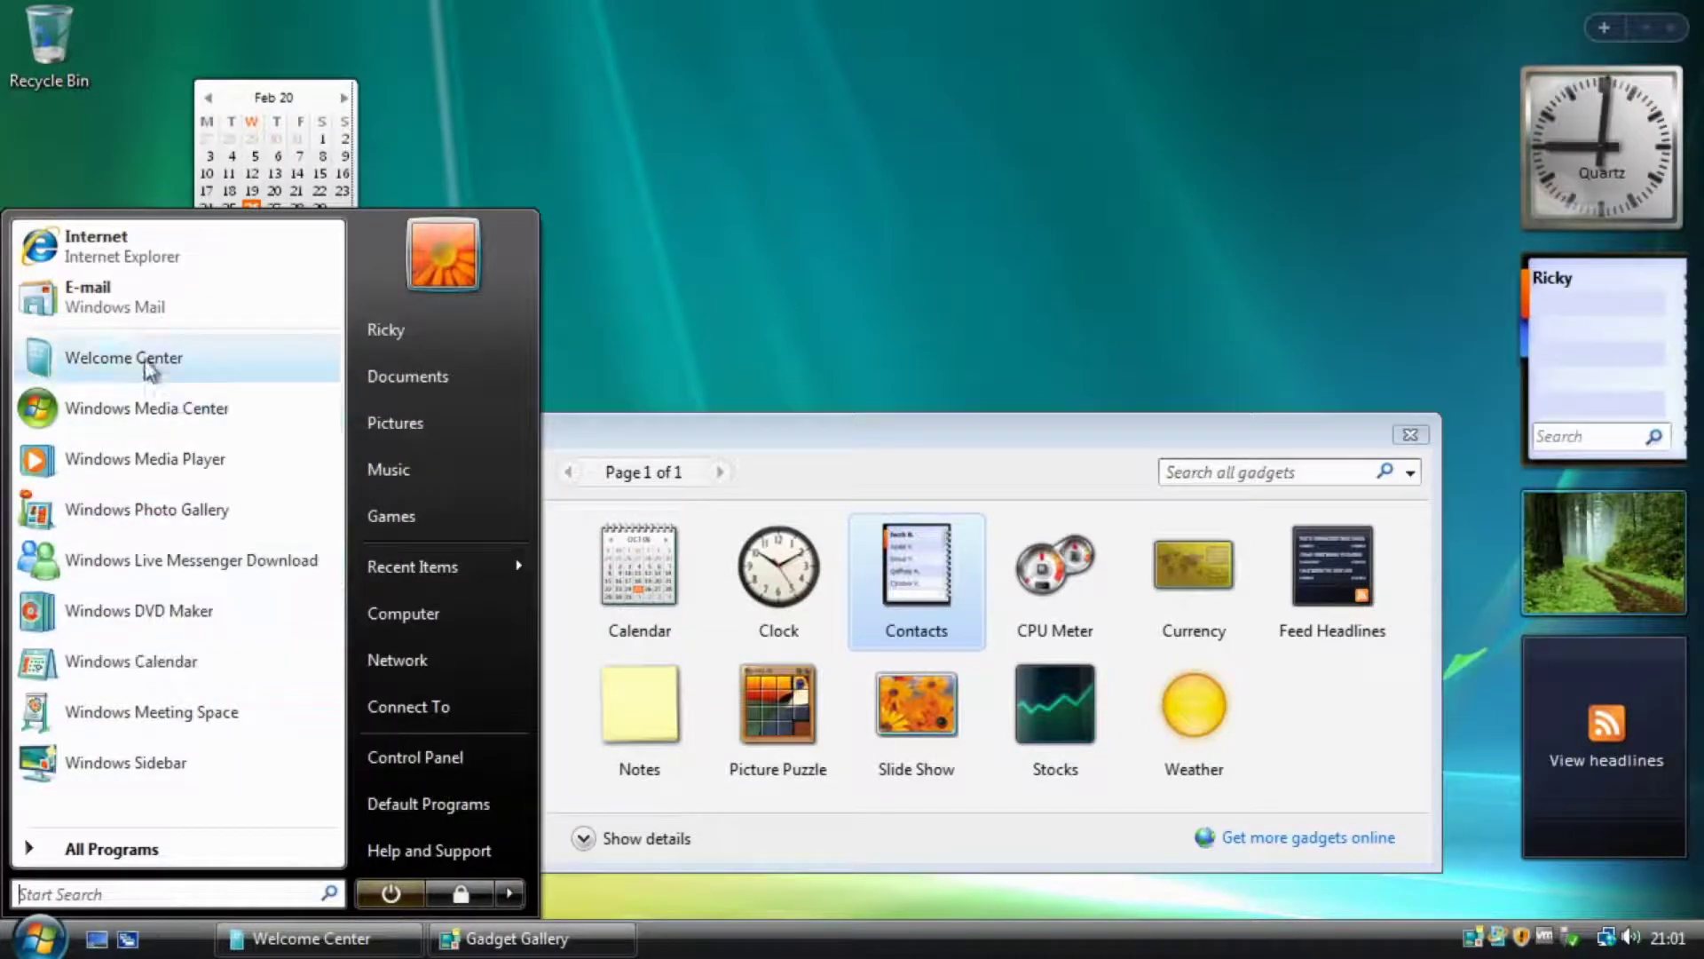
Launch Windows Contacts from All Programs and start a blank new contact.
click(106, 848)
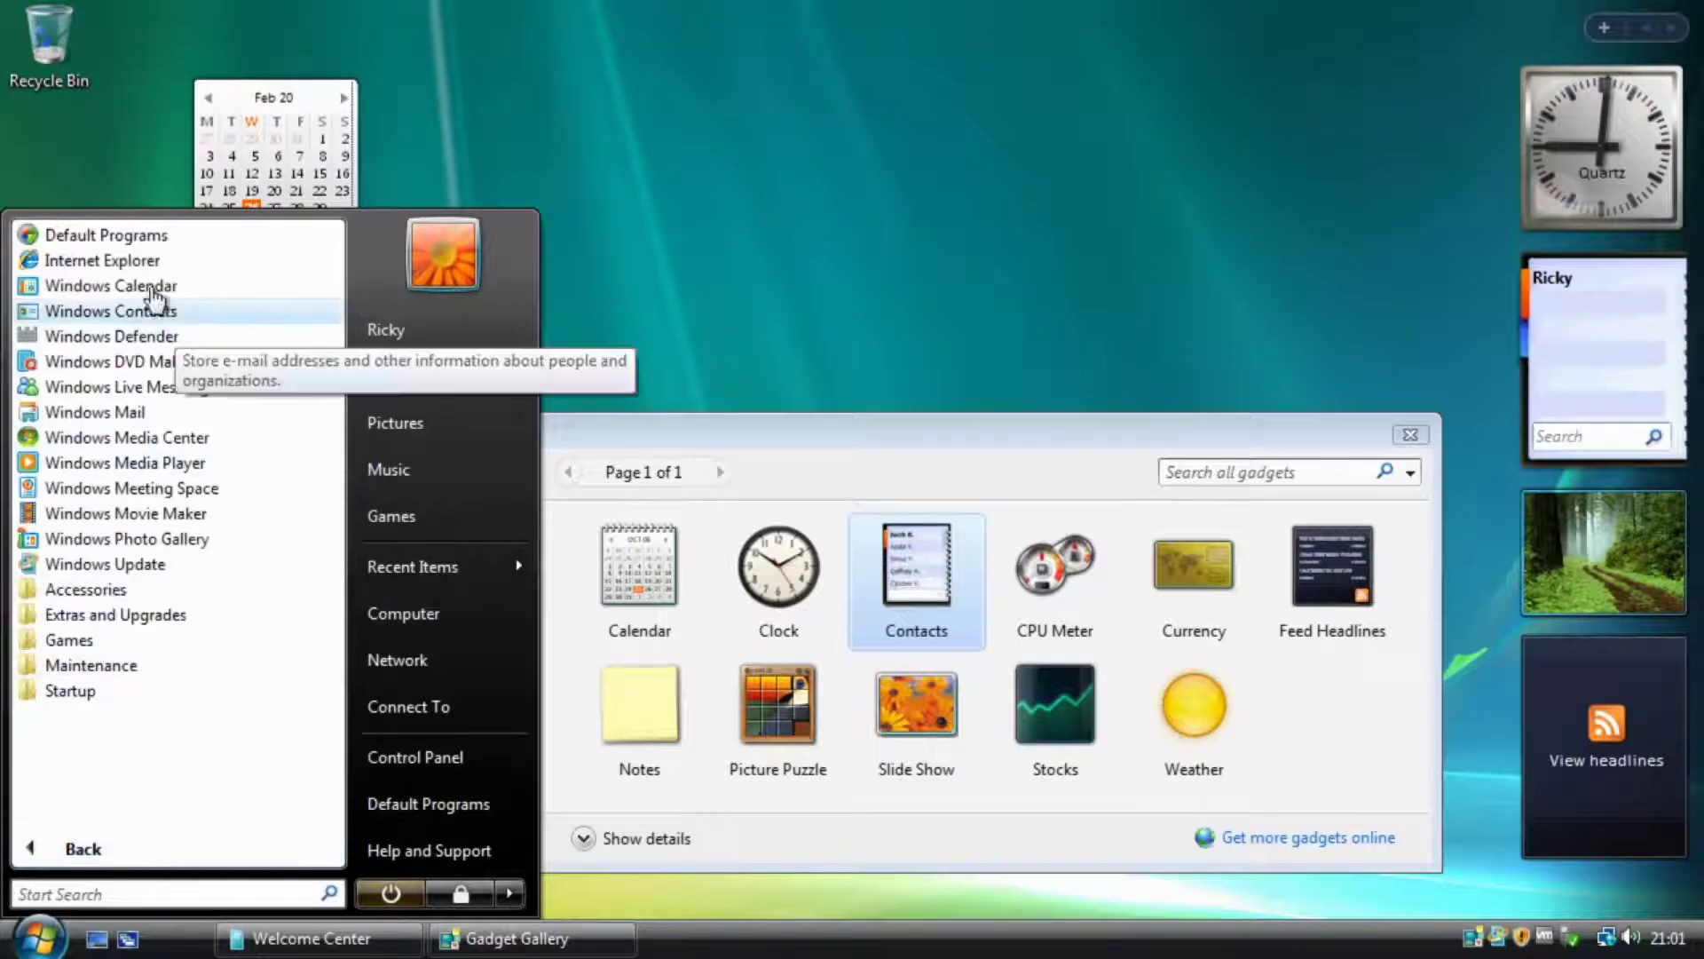
click(111, 311)
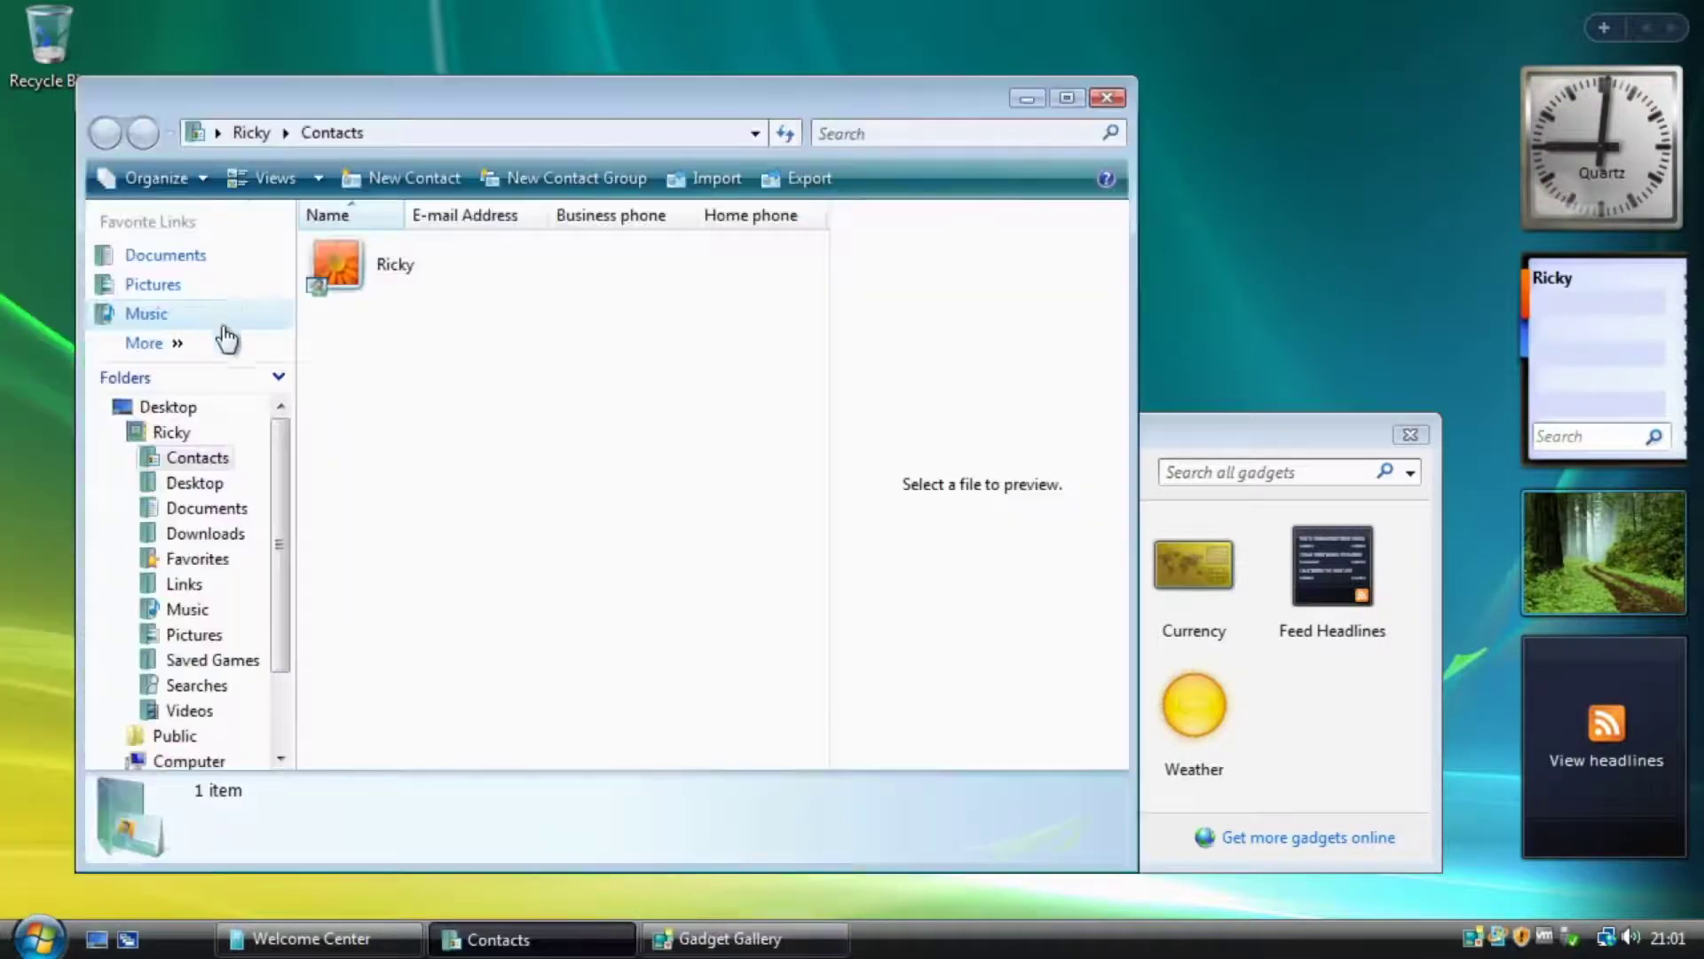
click(428, 178)
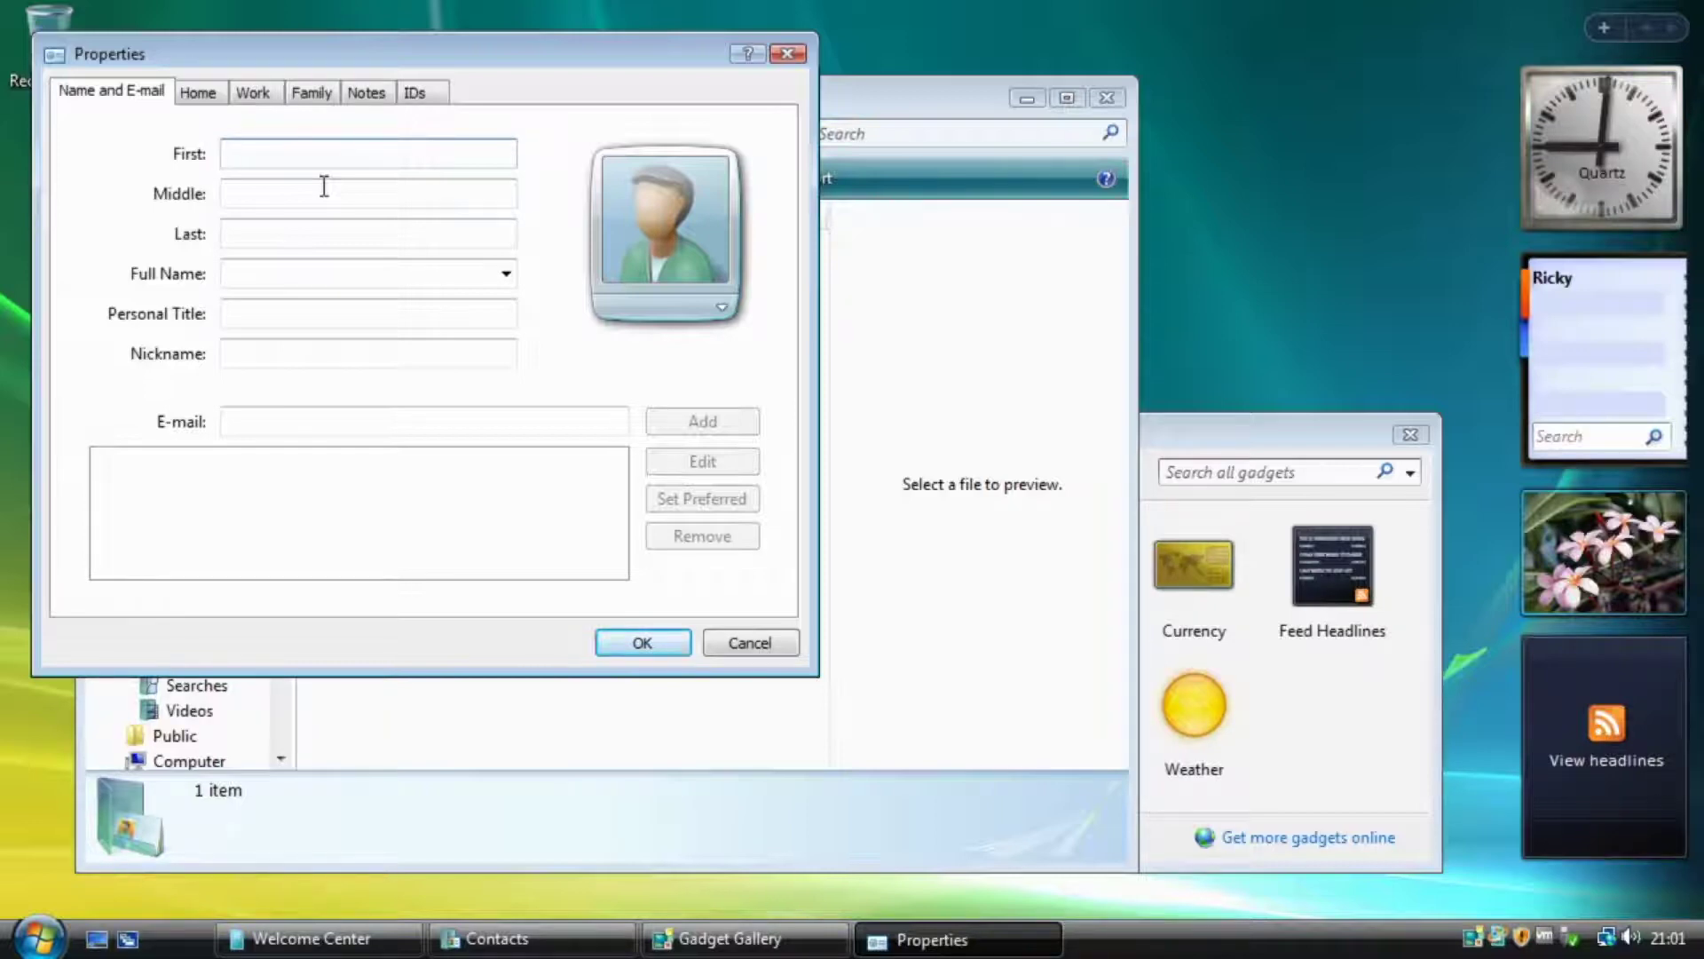
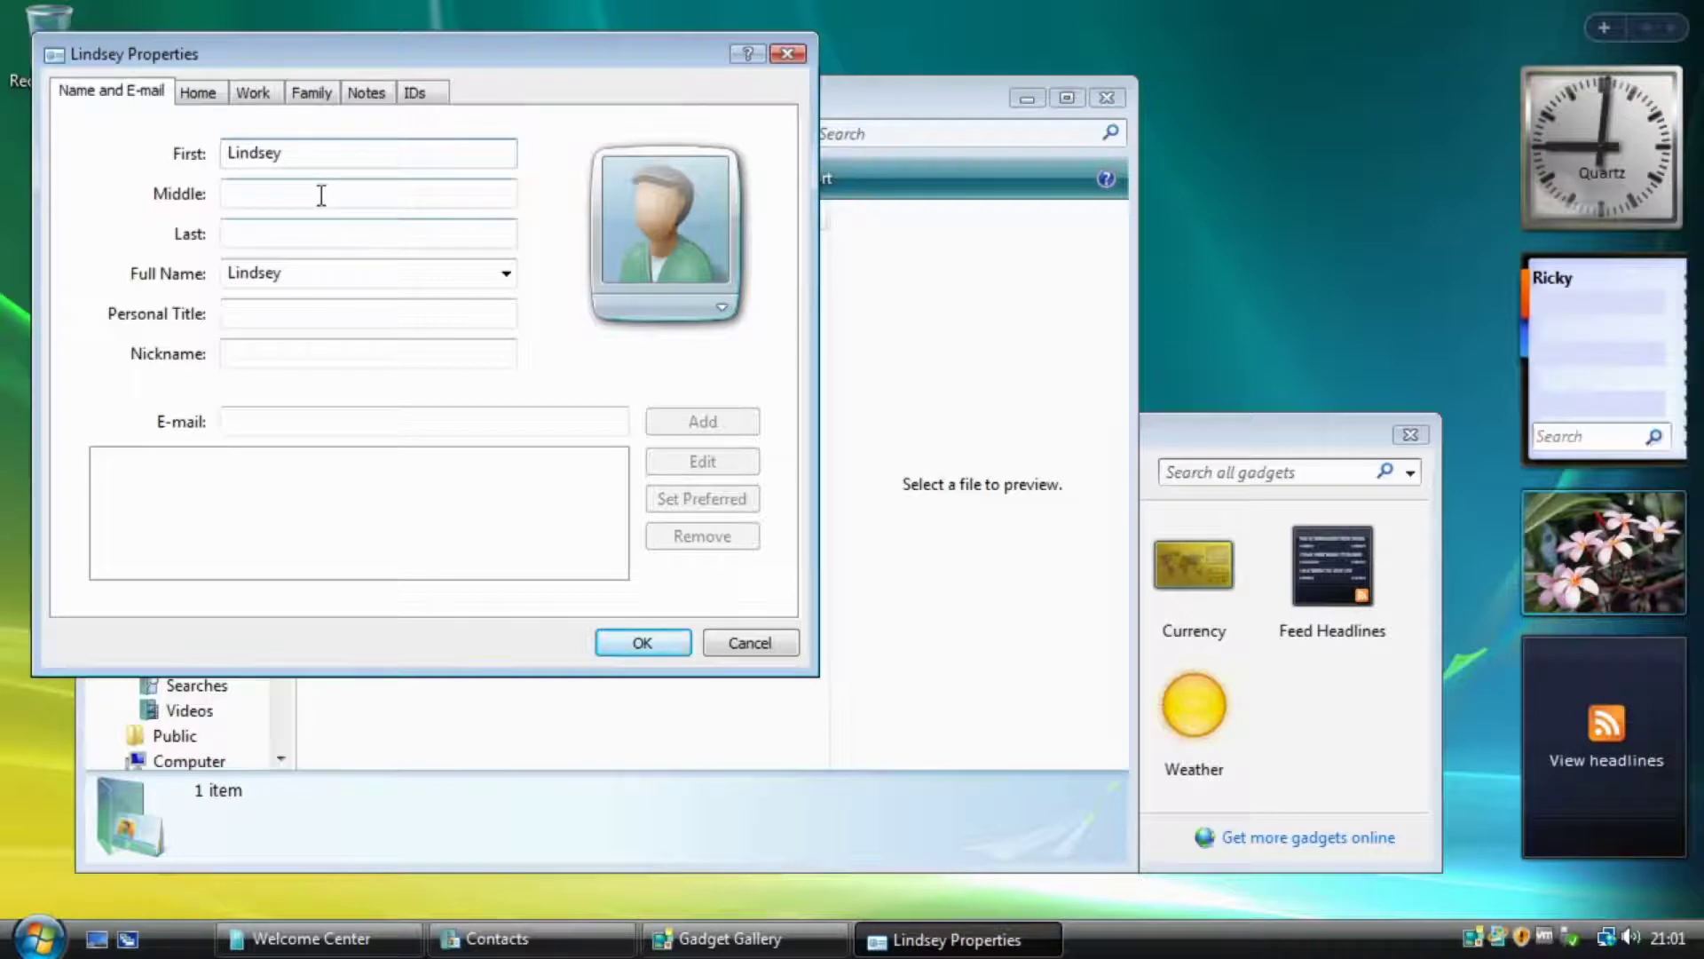
Enter the contact's first and middle names, swapping them into the correct fields.
click(282, 188)
text(Lil)
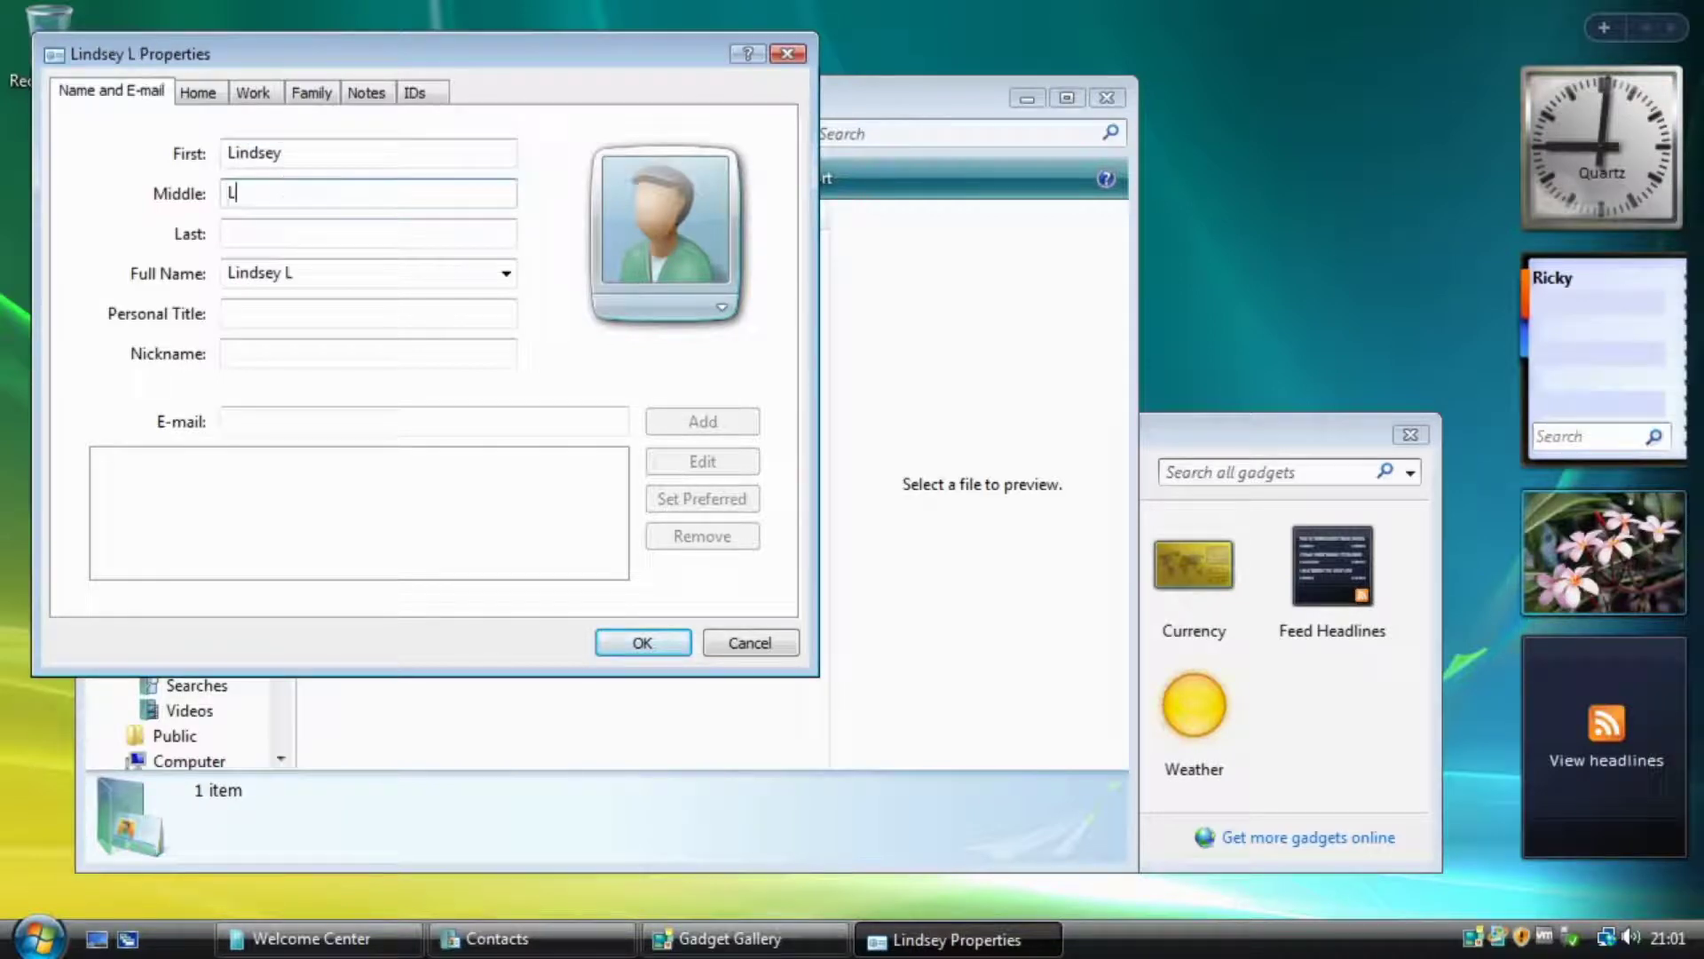
double_click(311, 149)
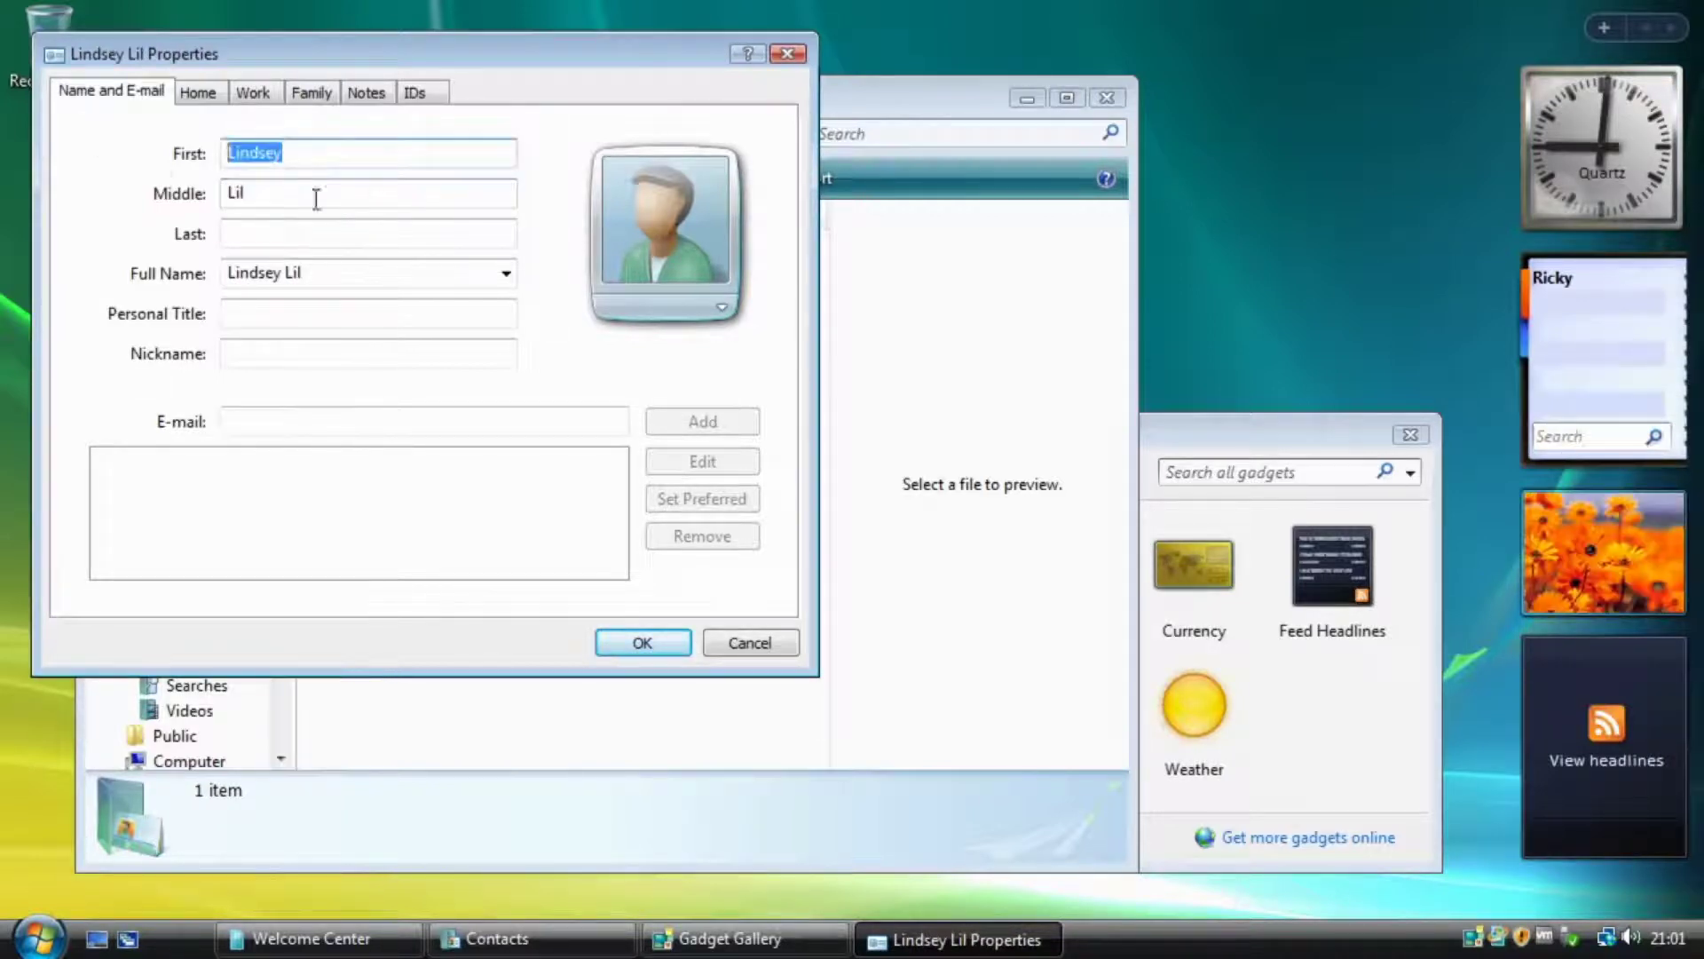
key(BackSpace)
text(Lil)
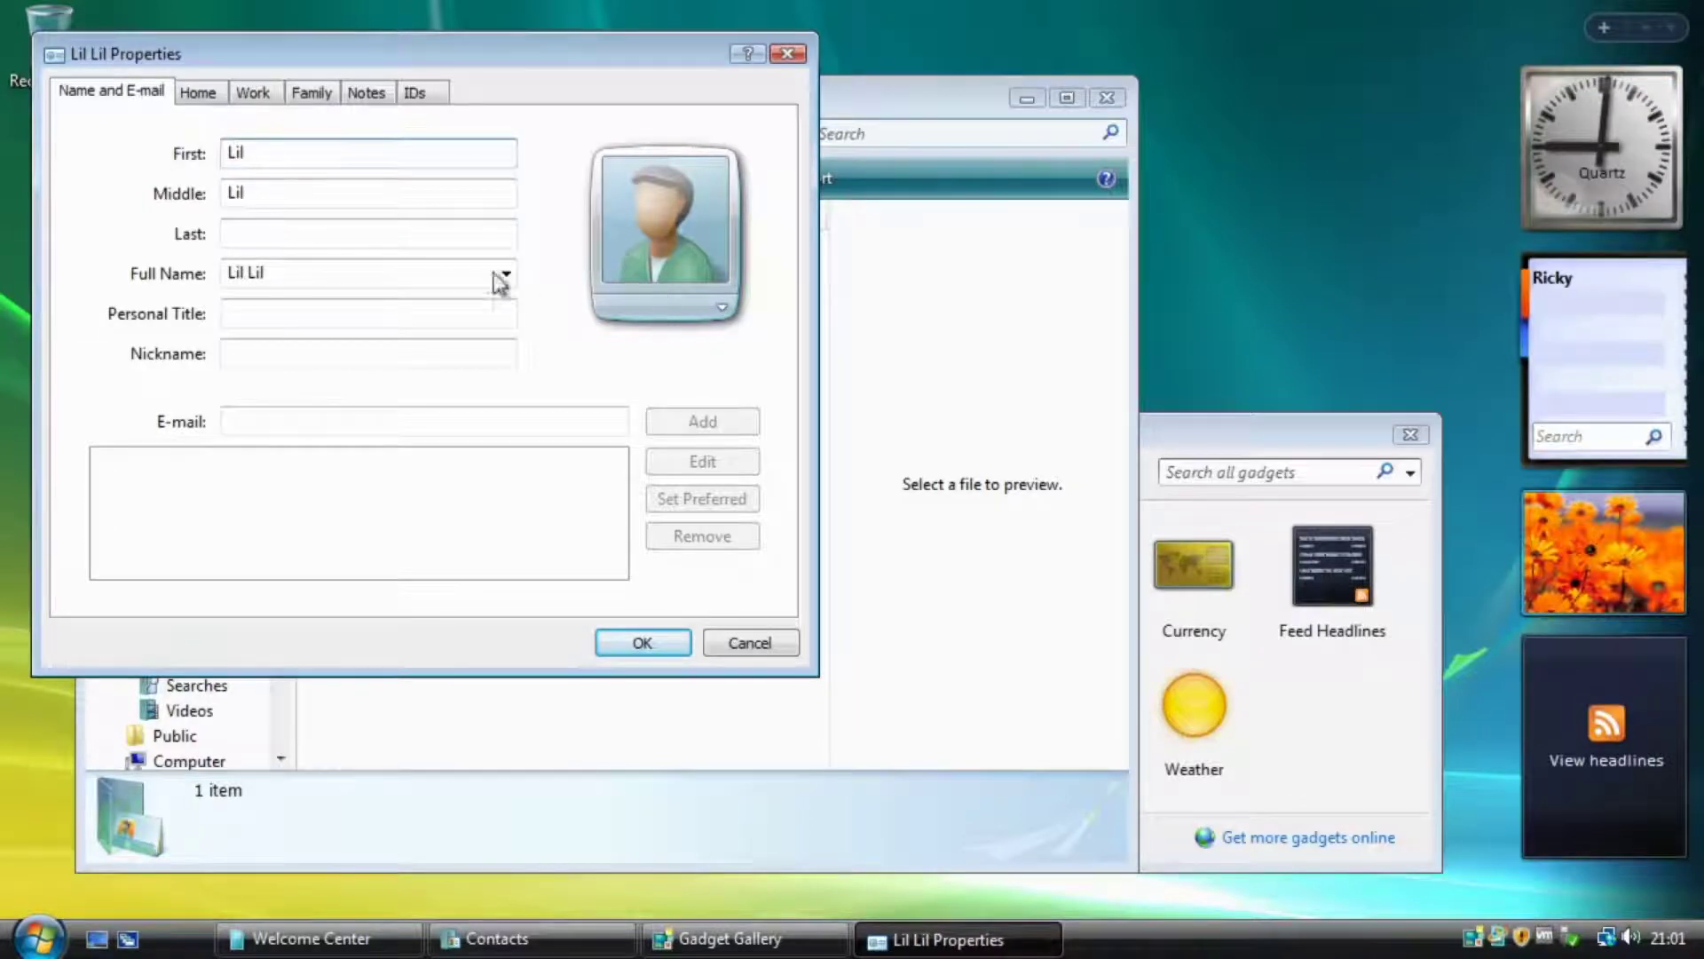
double_click(328, 182)
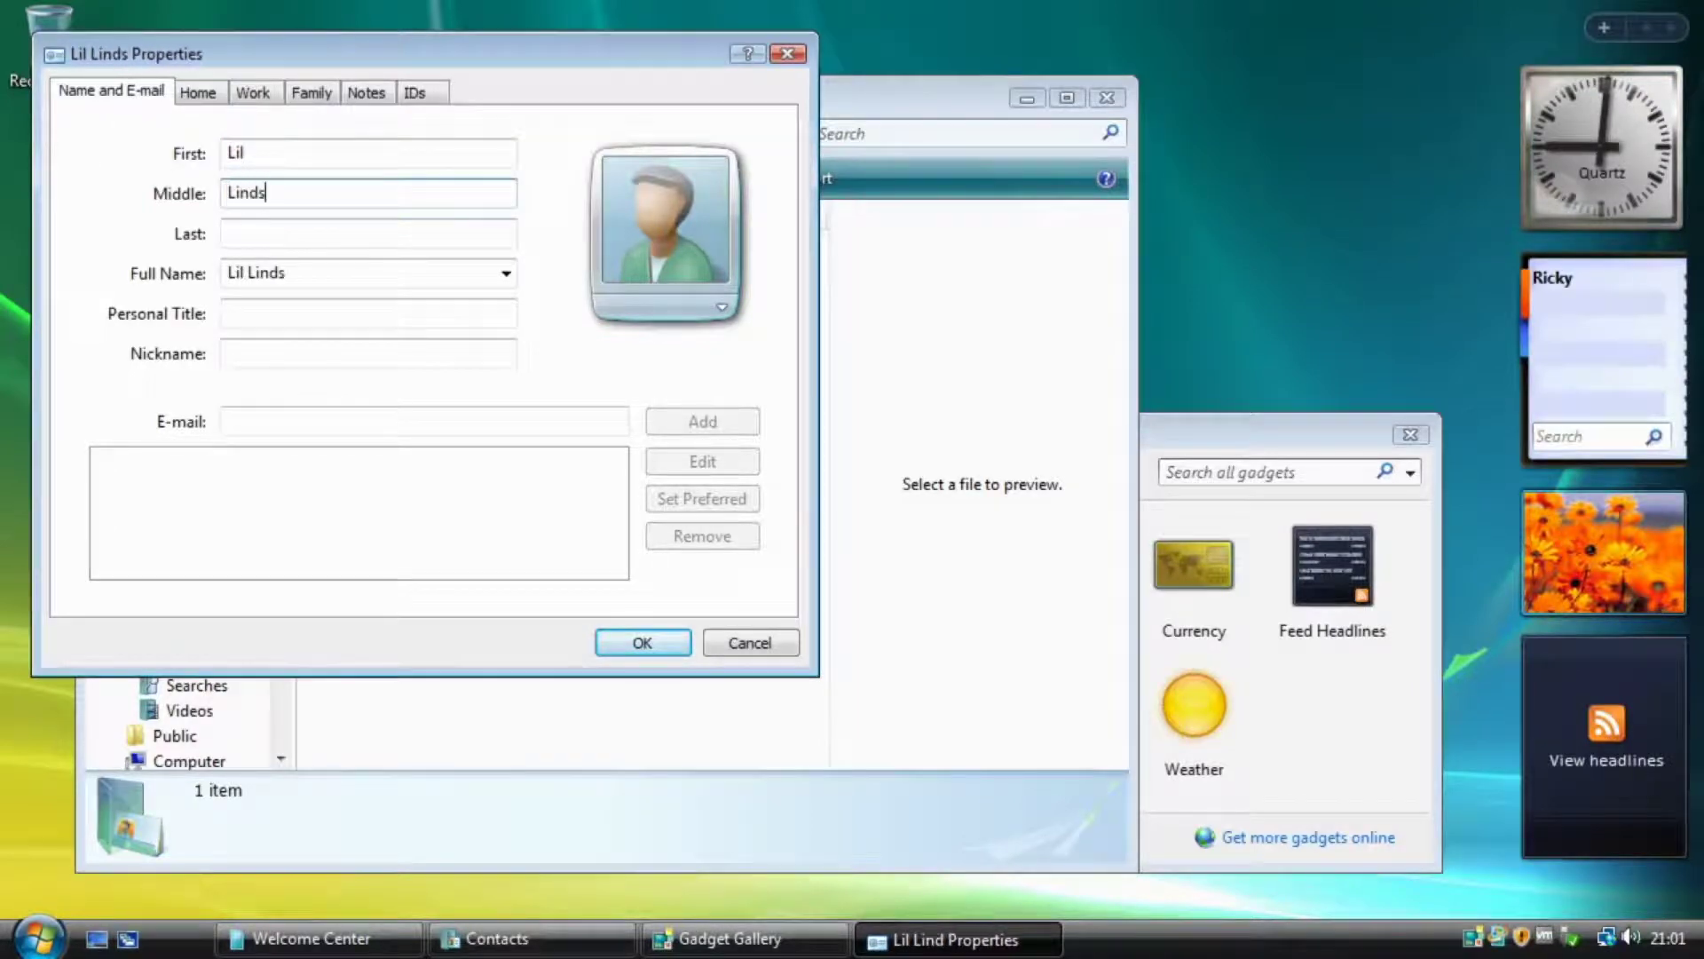
Enter the contact's last name and personal title, trimming a typo from the title.
click(287, 230)
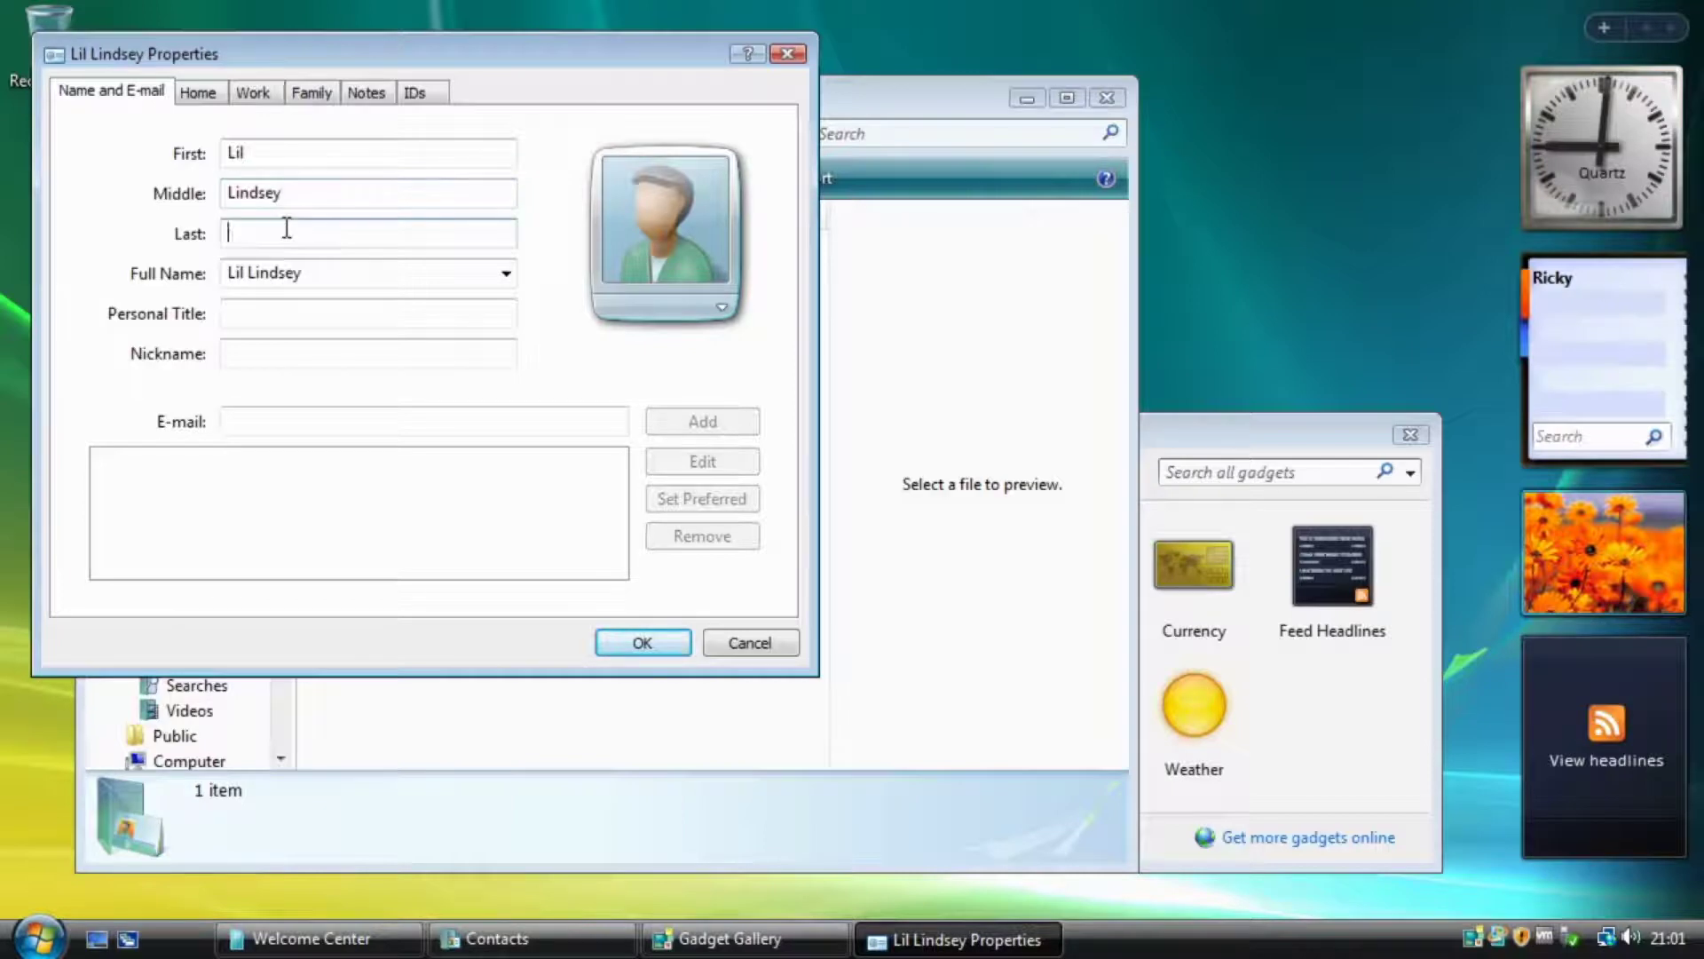
click(297, 322)
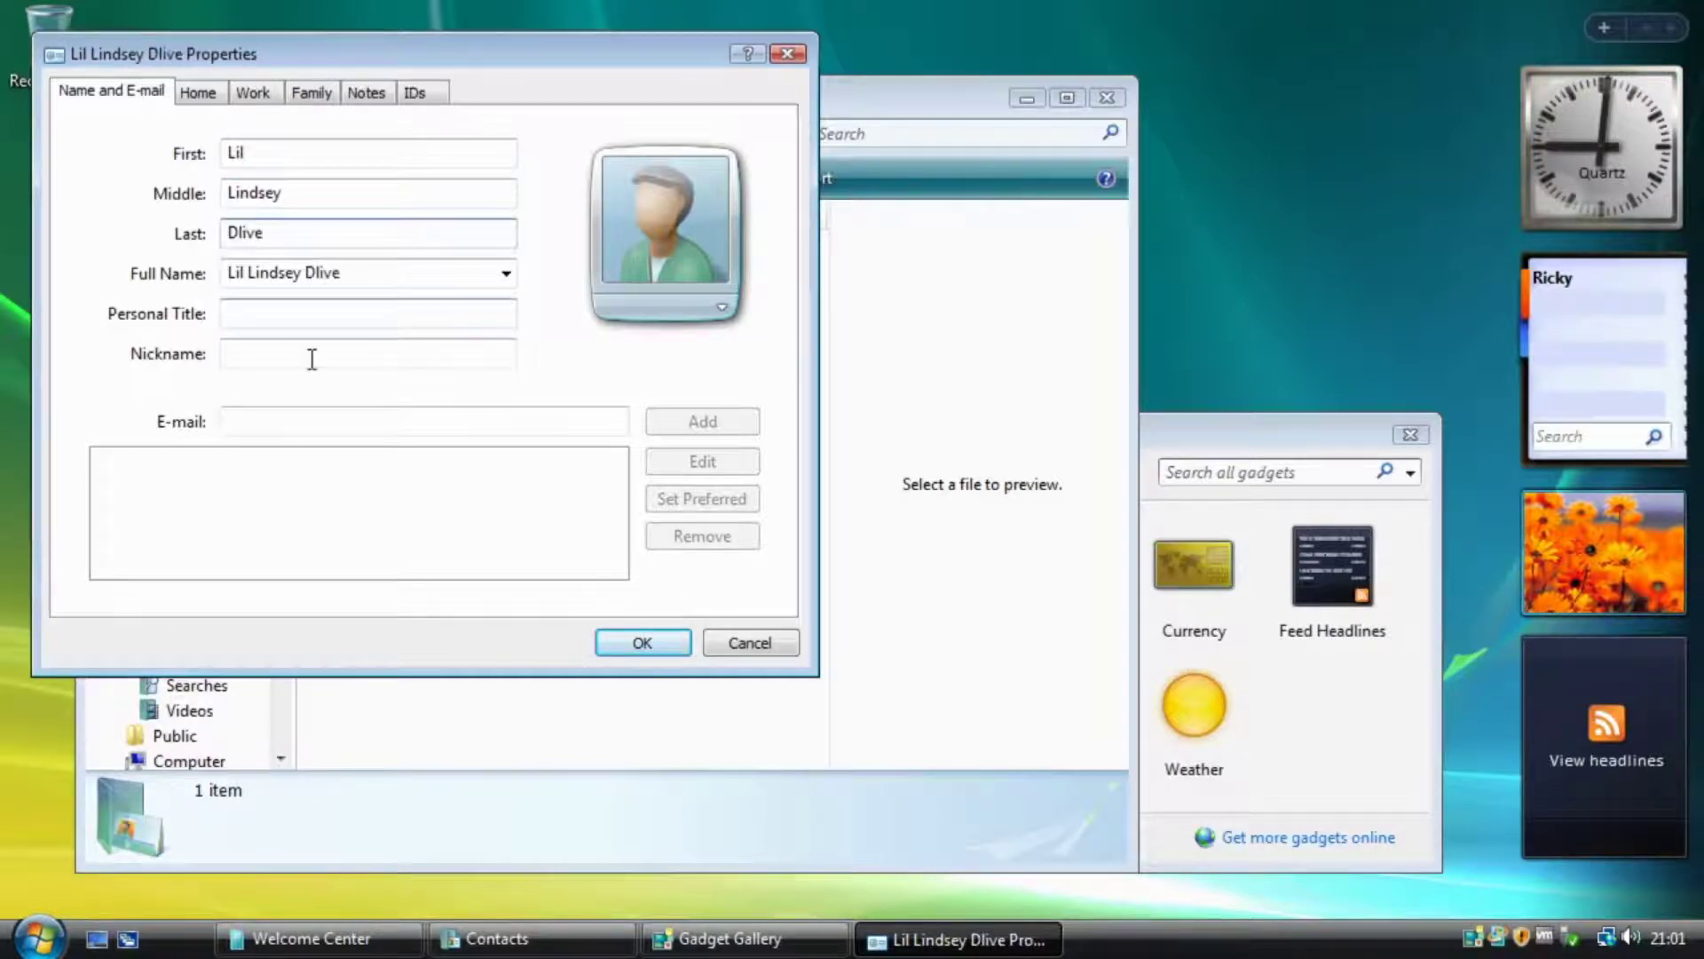
text(Dlive)
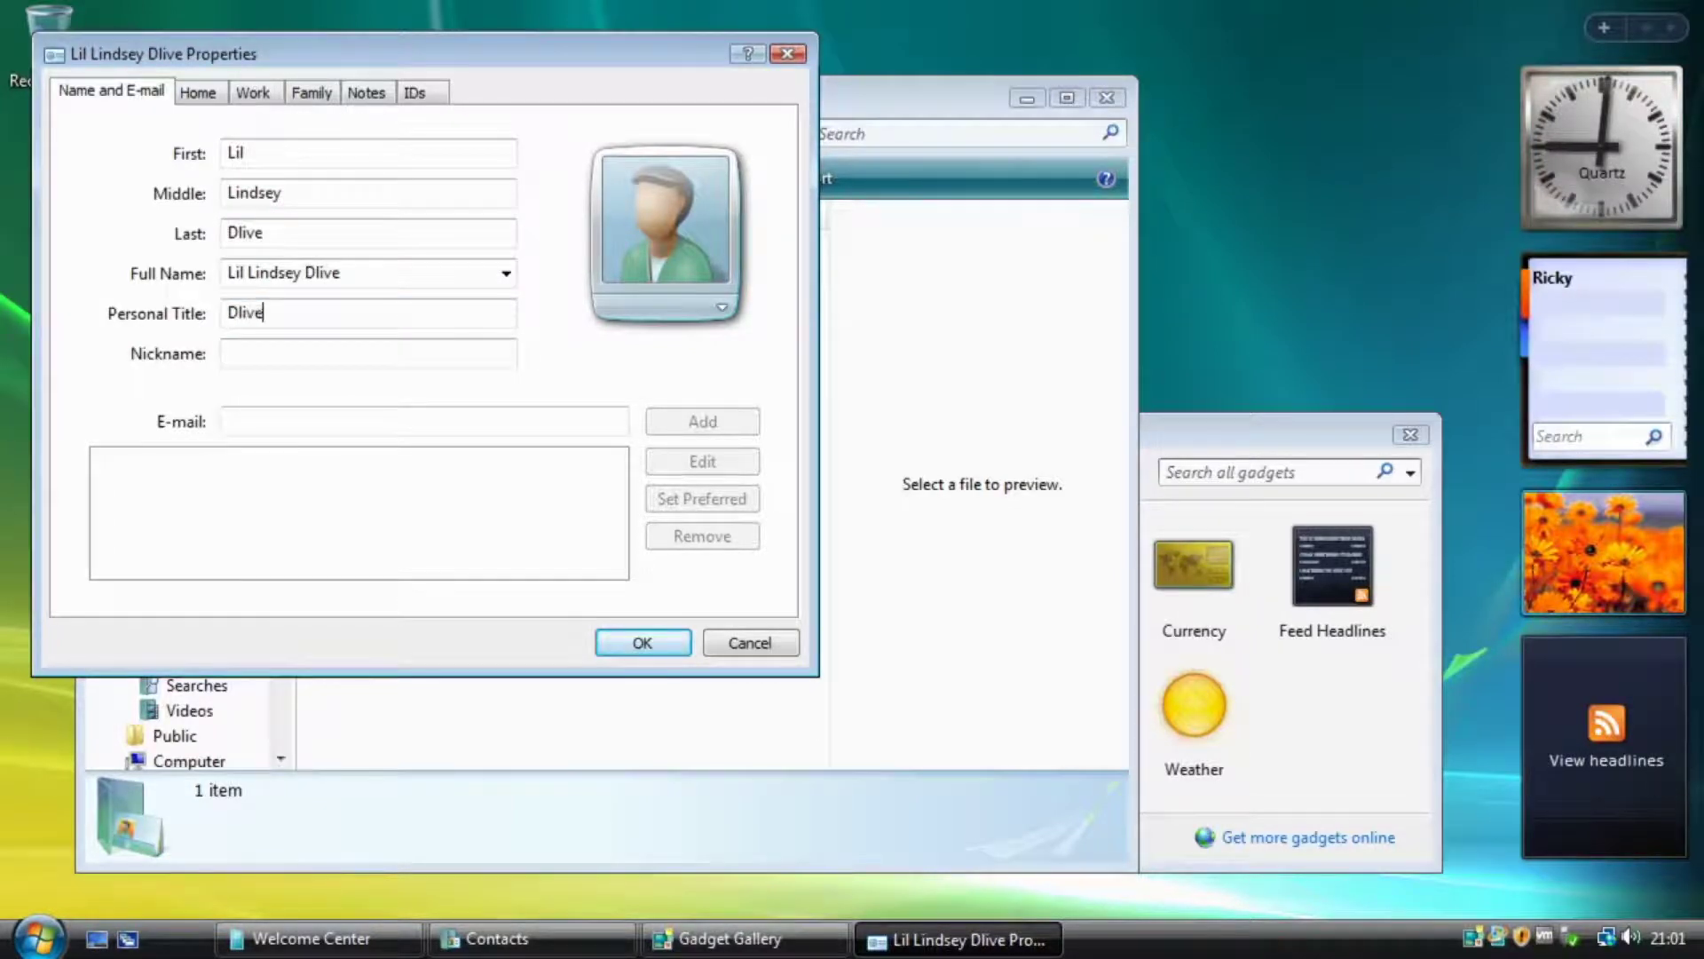
text( Content Cre)
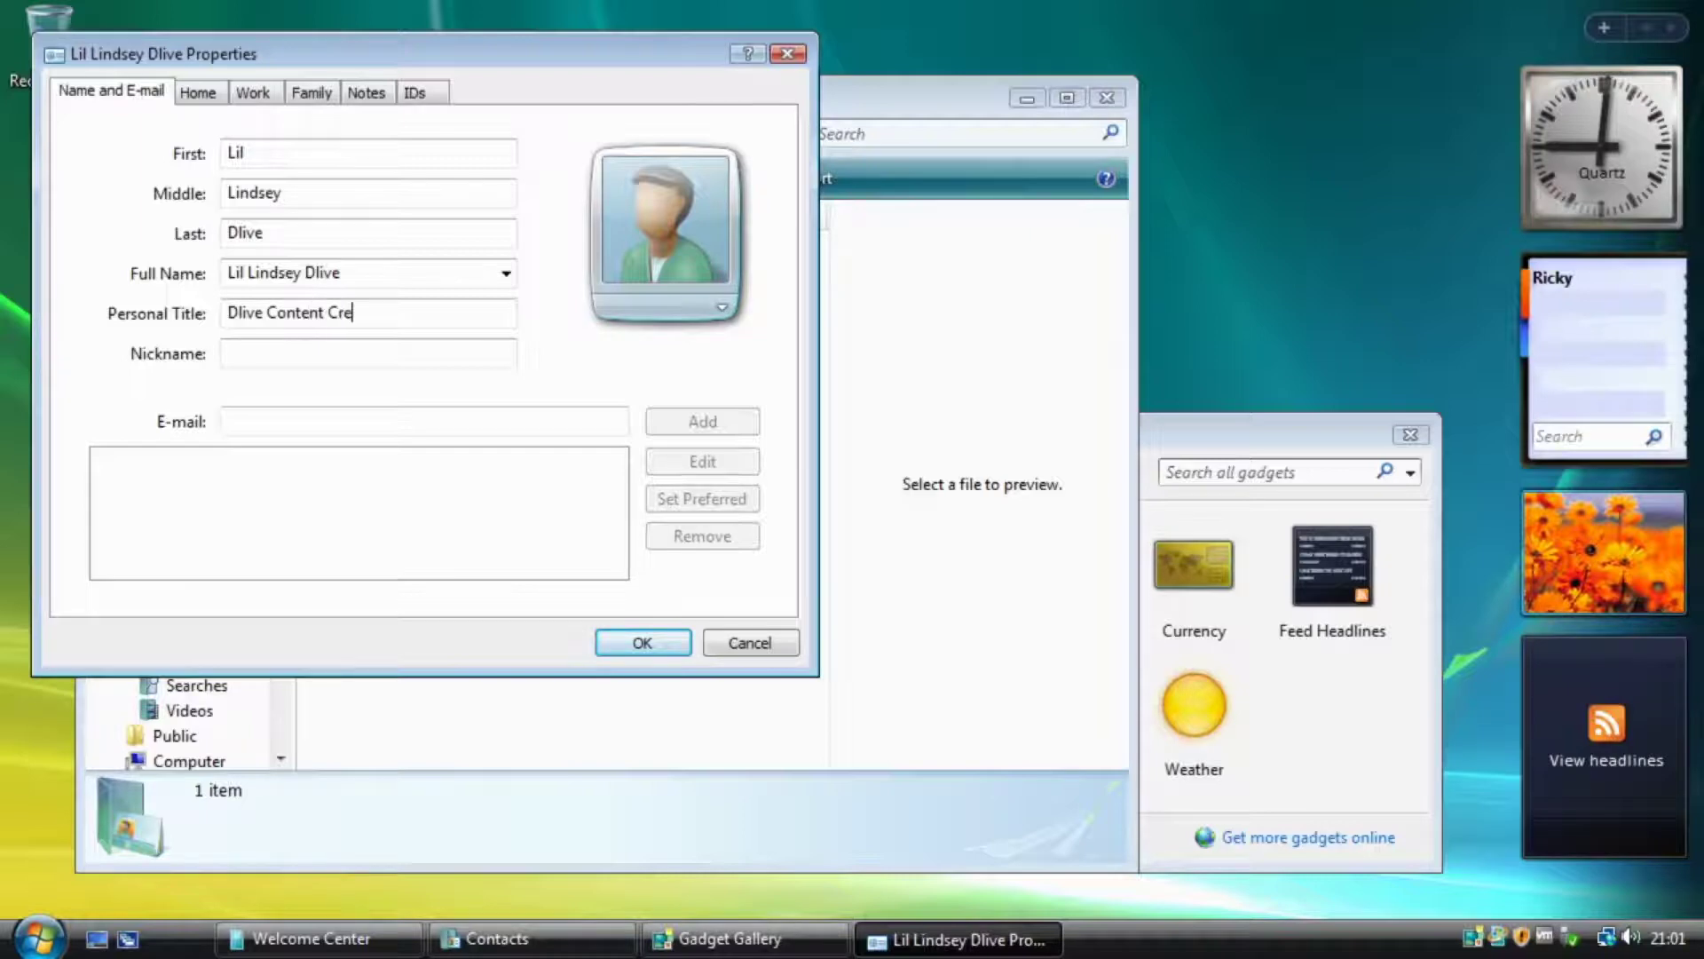
text(atro)
key(BackSpace)
key(BackSpace)
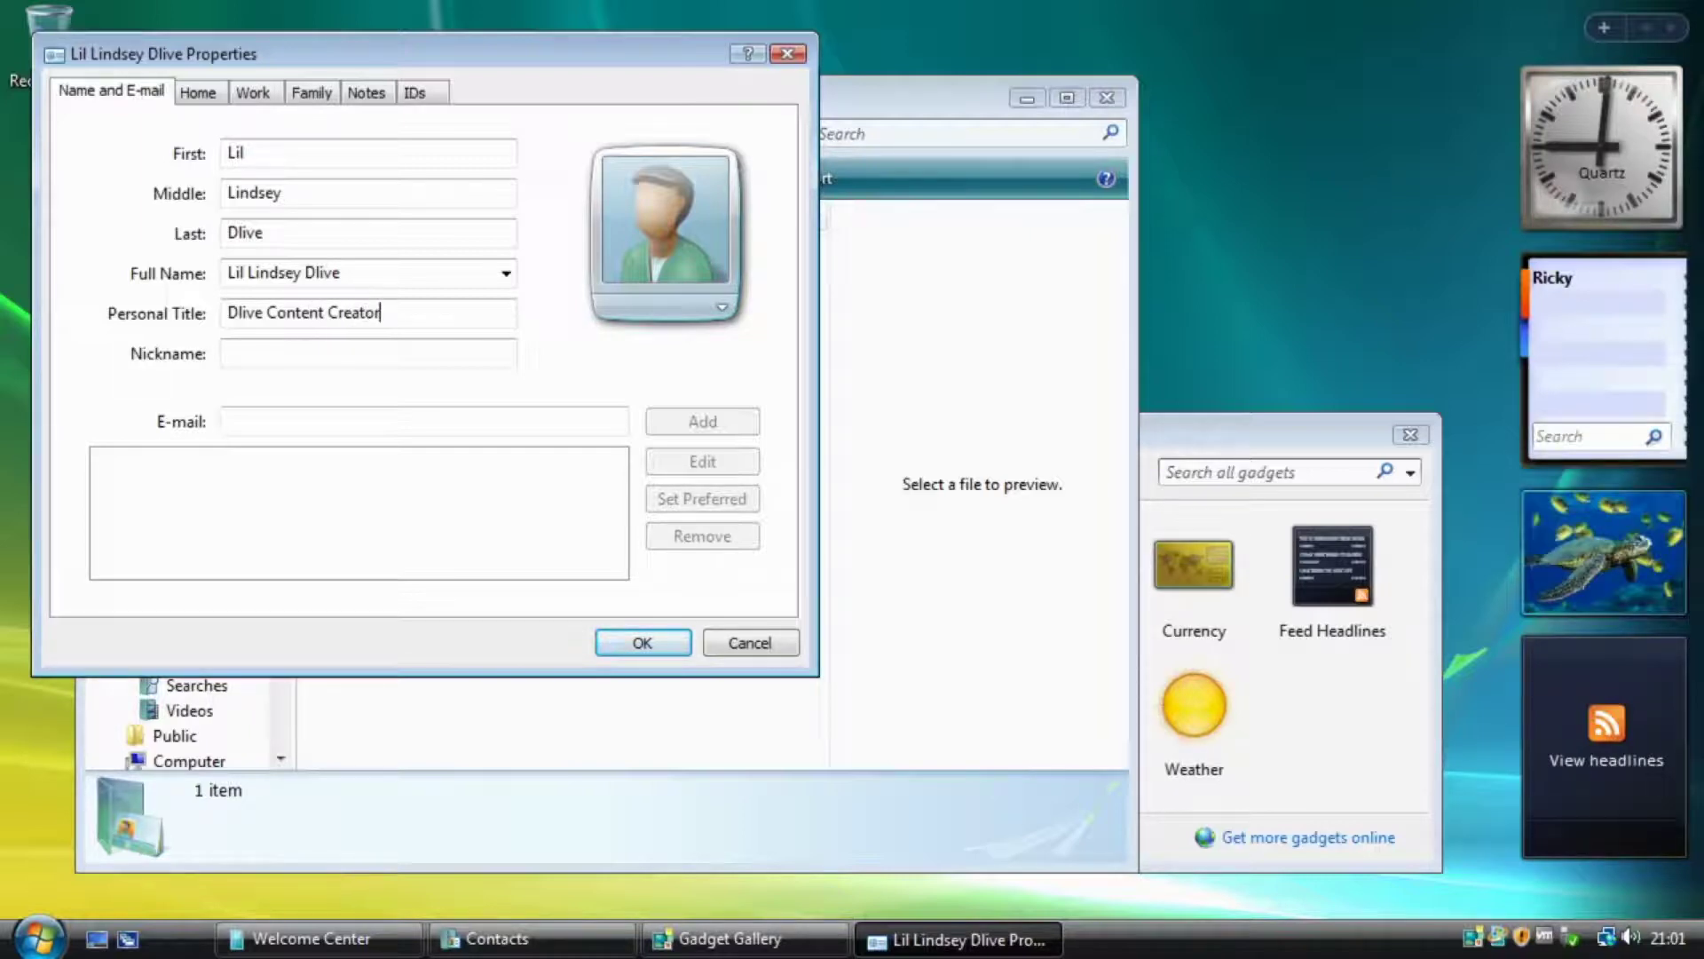
click(299, 356)
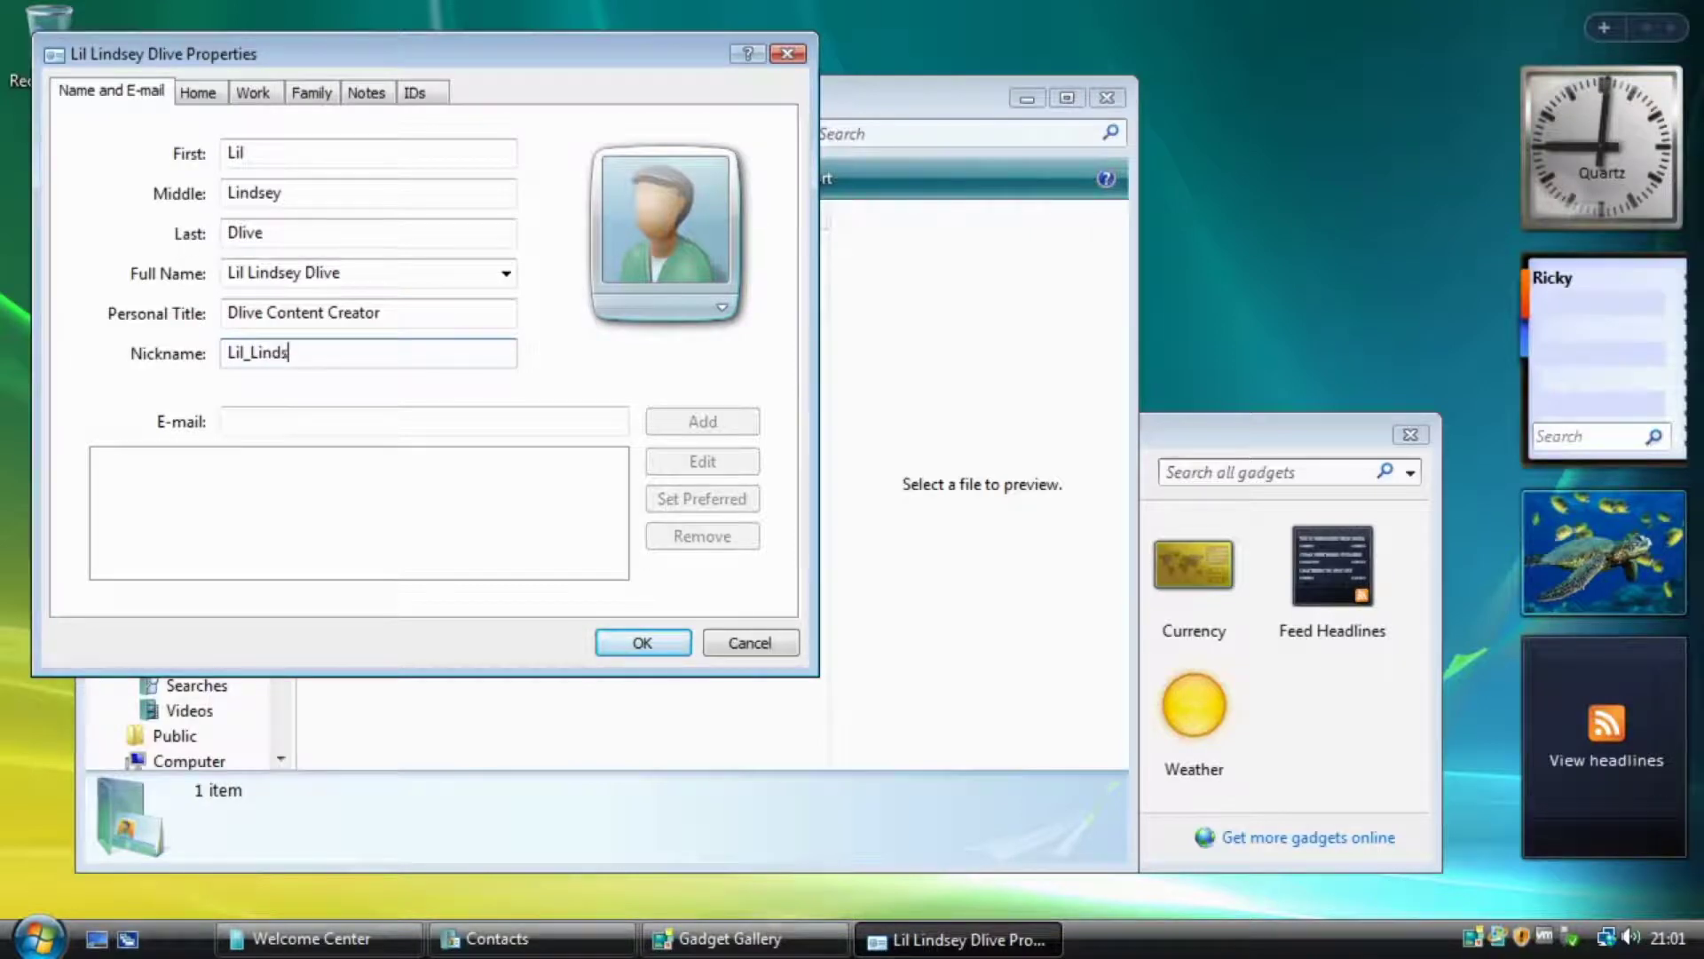
Clear the test e-mail address typed in, then save the contact with OK.
click(331, 422)
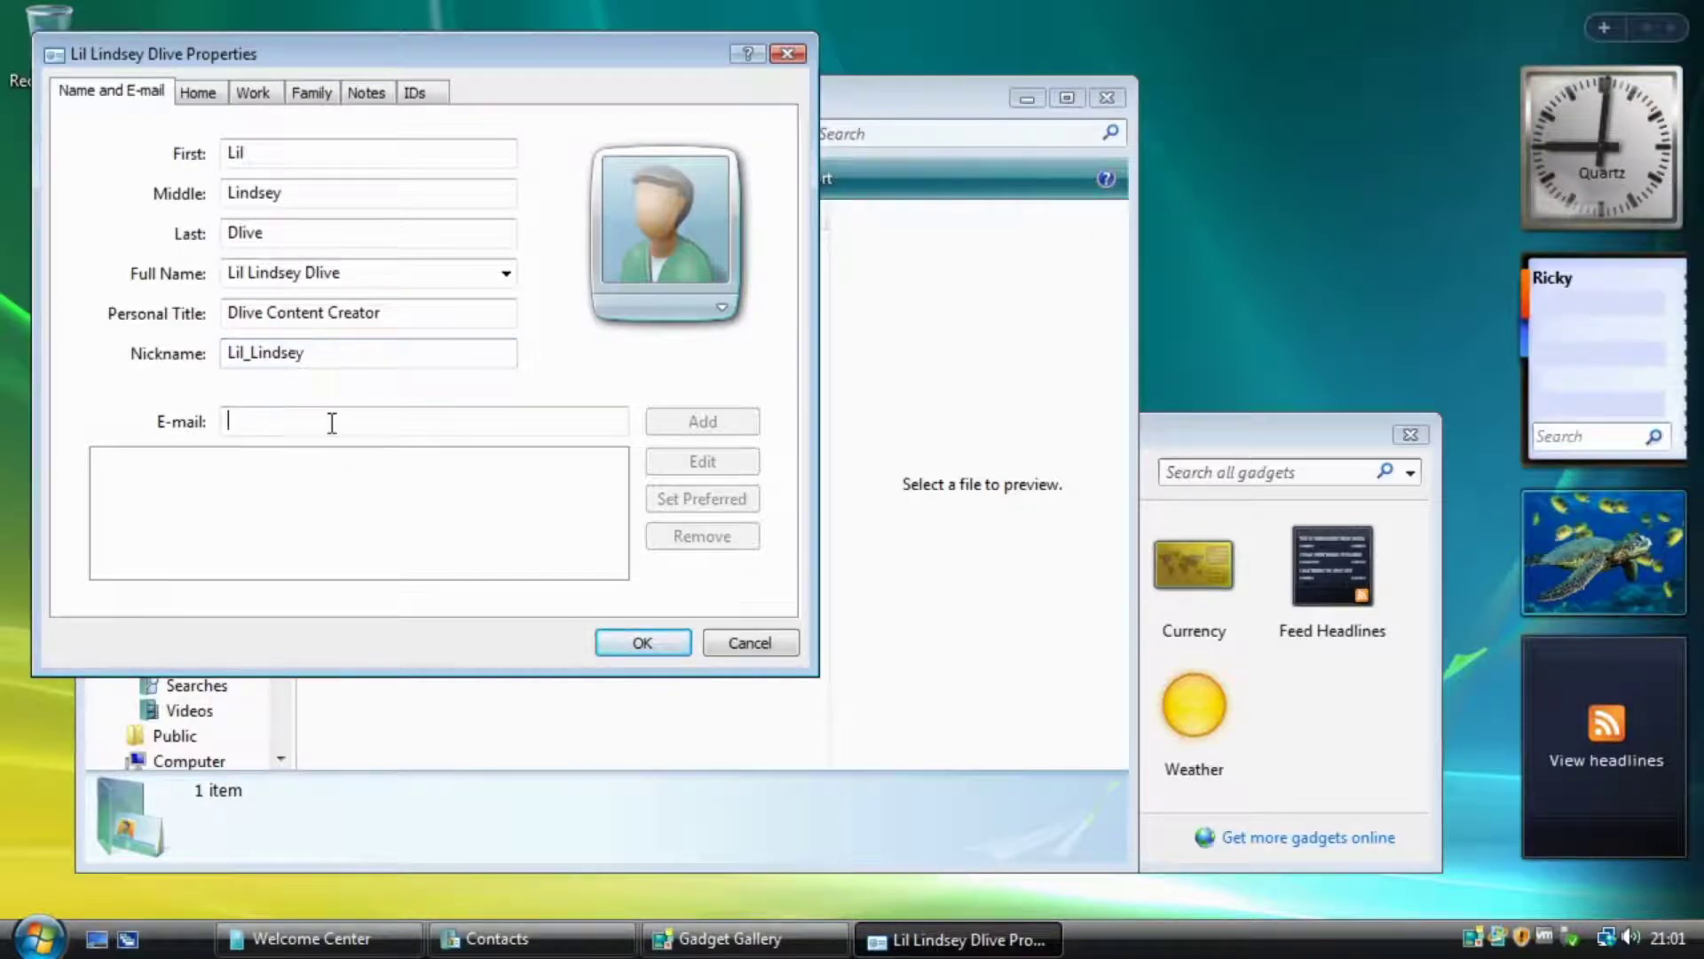
text(vnhdfspiogjnwpohmjwep[]@jfdiongoa7530)
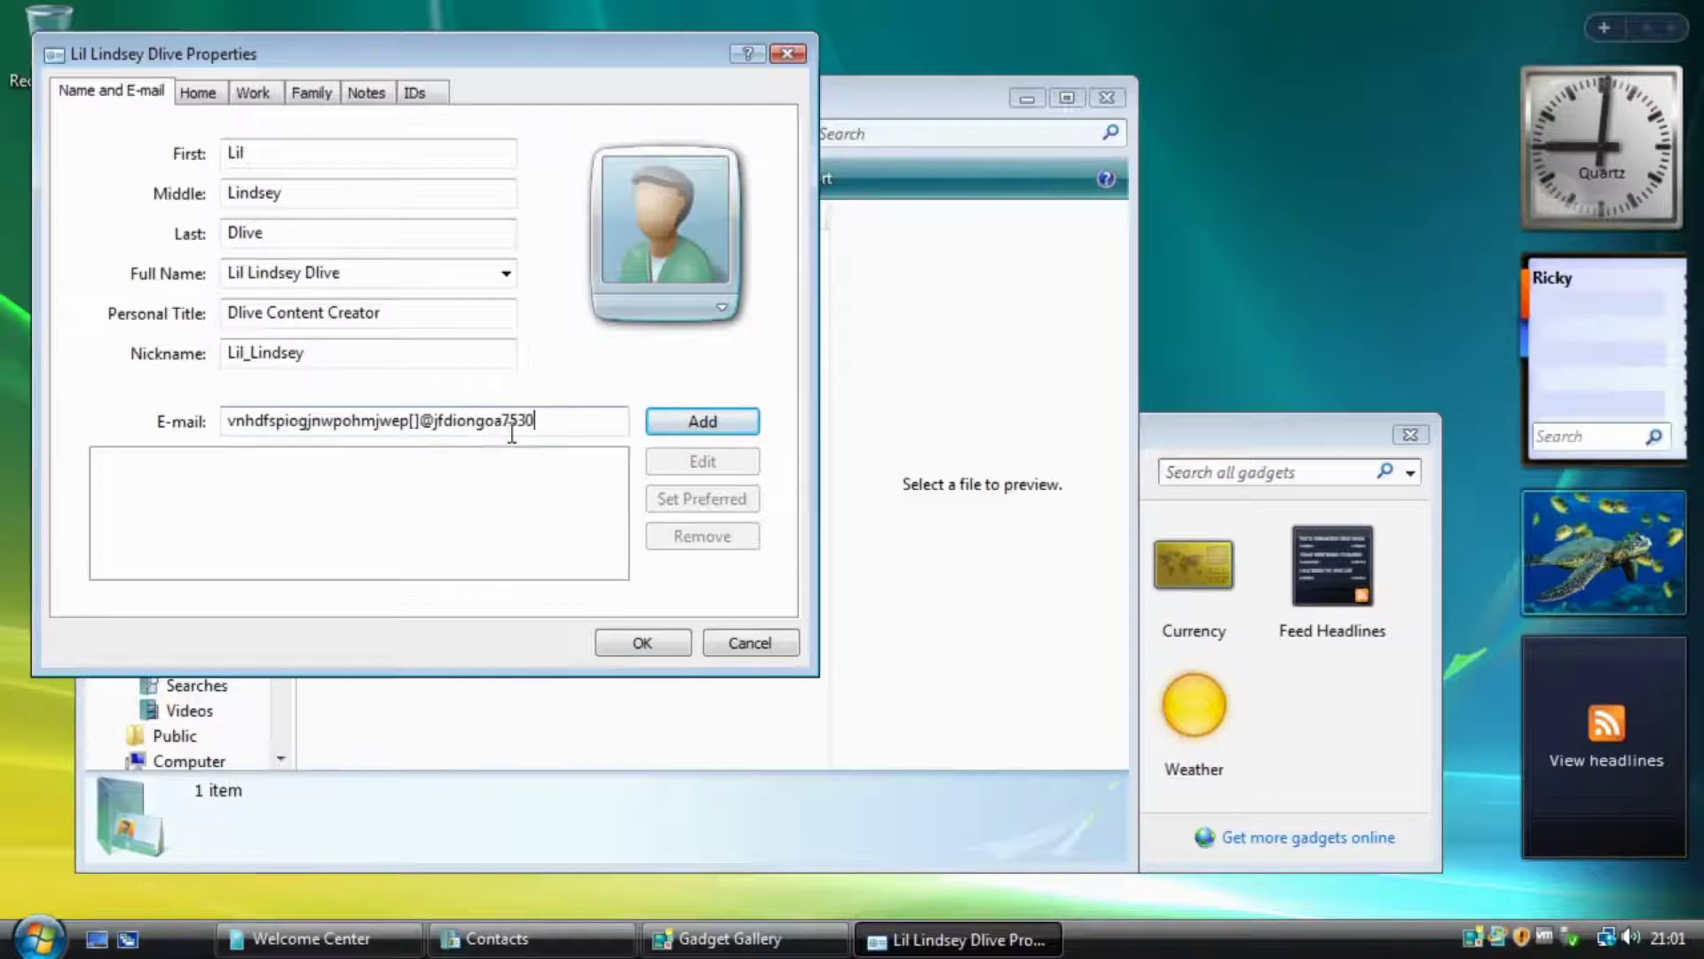
drag(553, 422, 2, 410)
key(Delete)
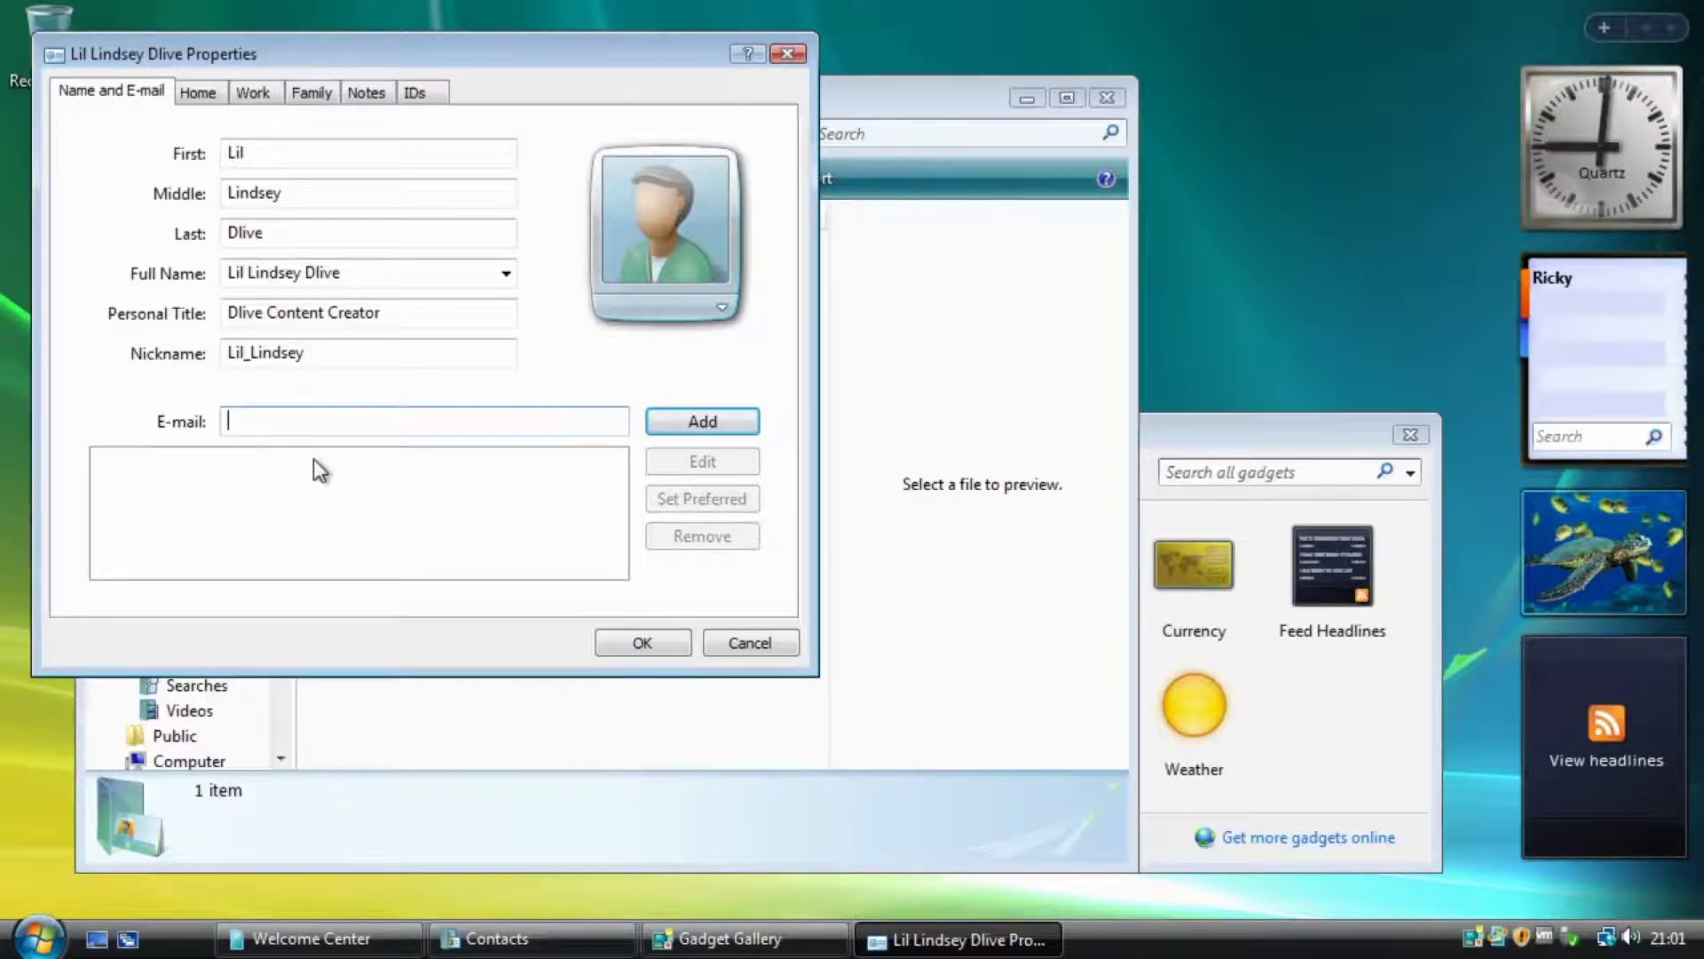
click(722, 418)
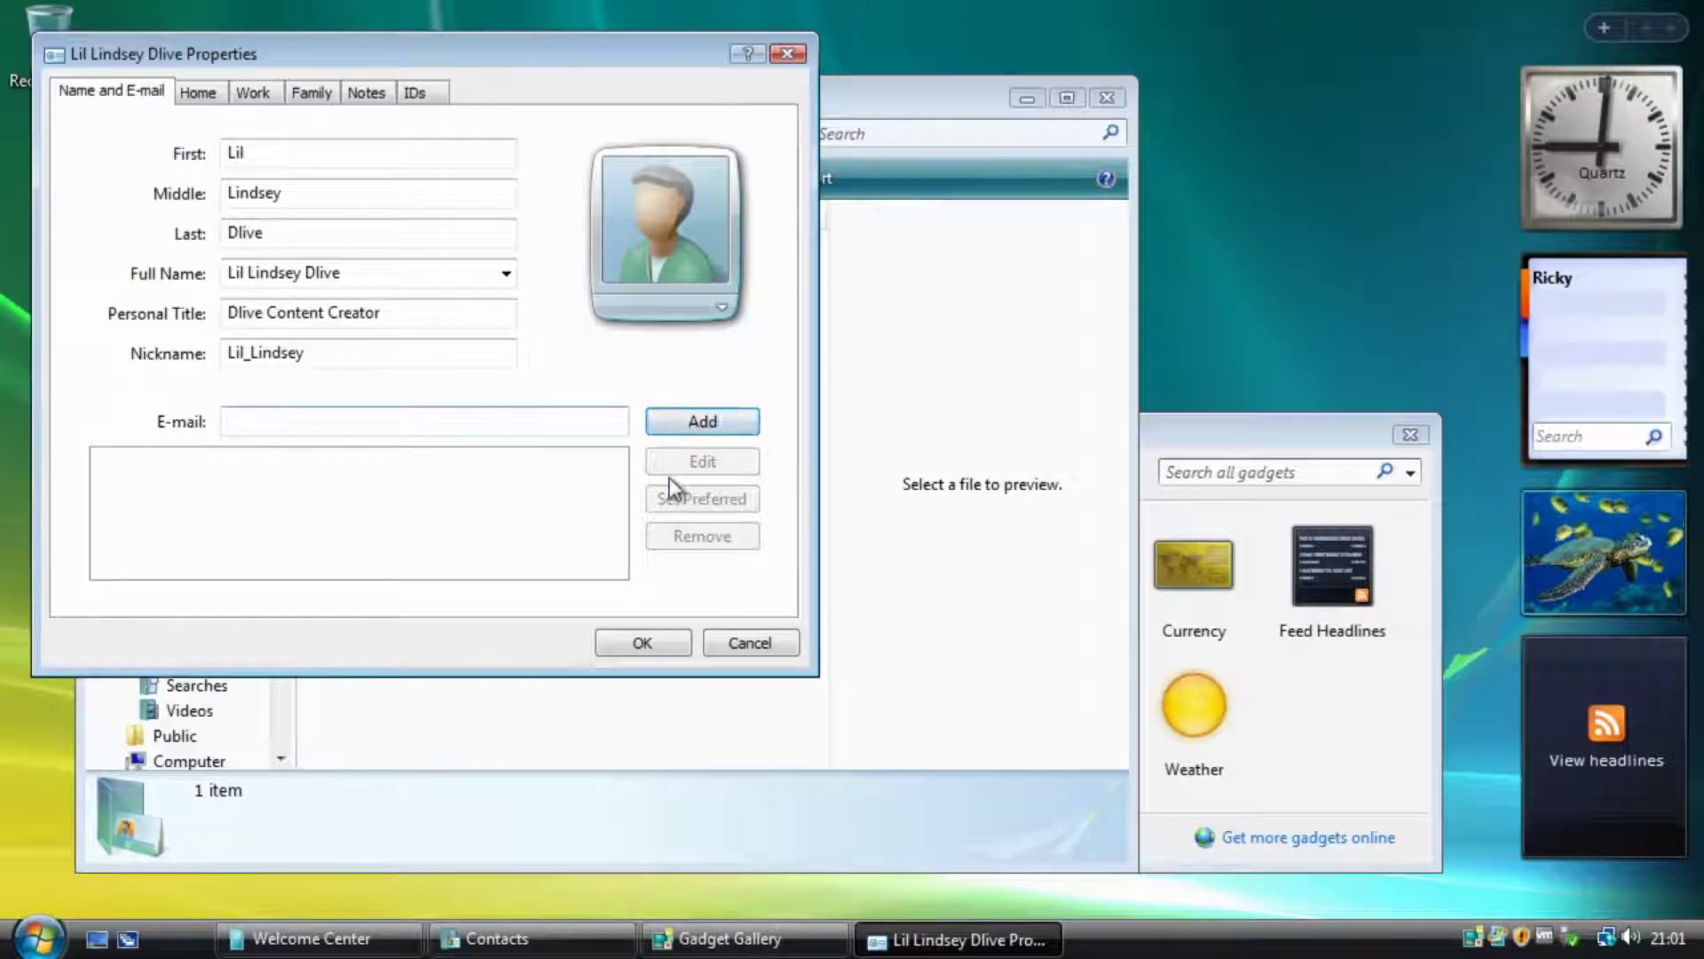
click(686, 640)
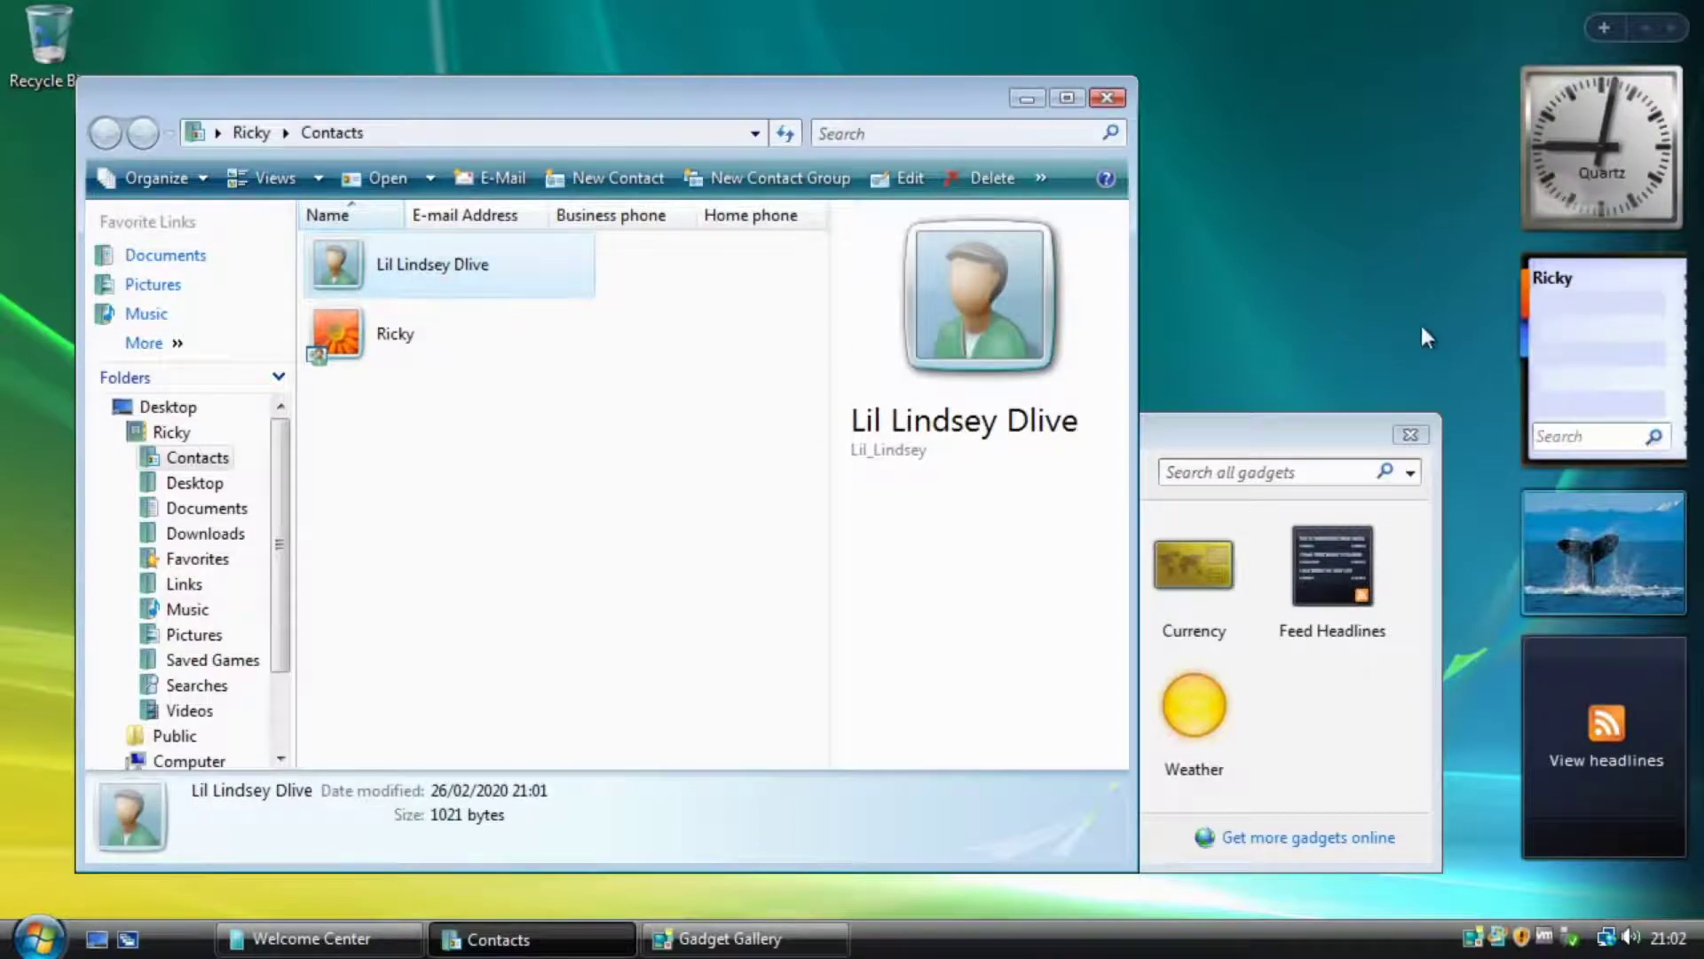
Replace the Sidebar Contacts gadget with a new one showing the contact, and add CPU Meter.
drag(1622, 386, 1642, 222)
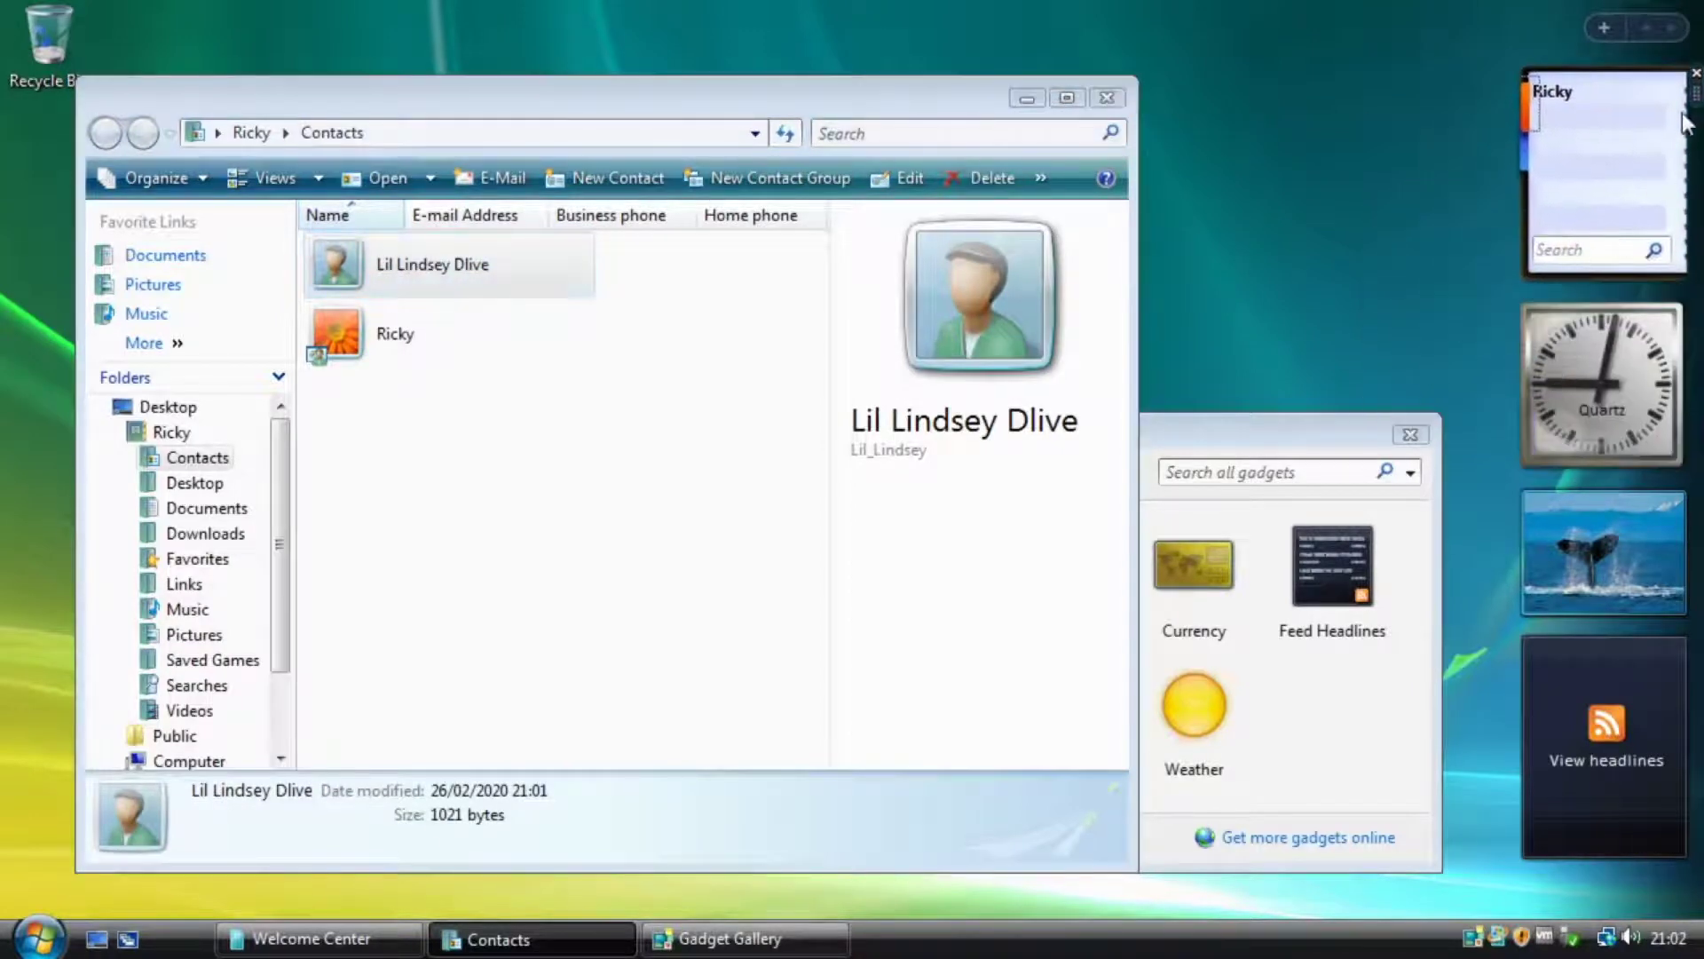
click(1696, 69)
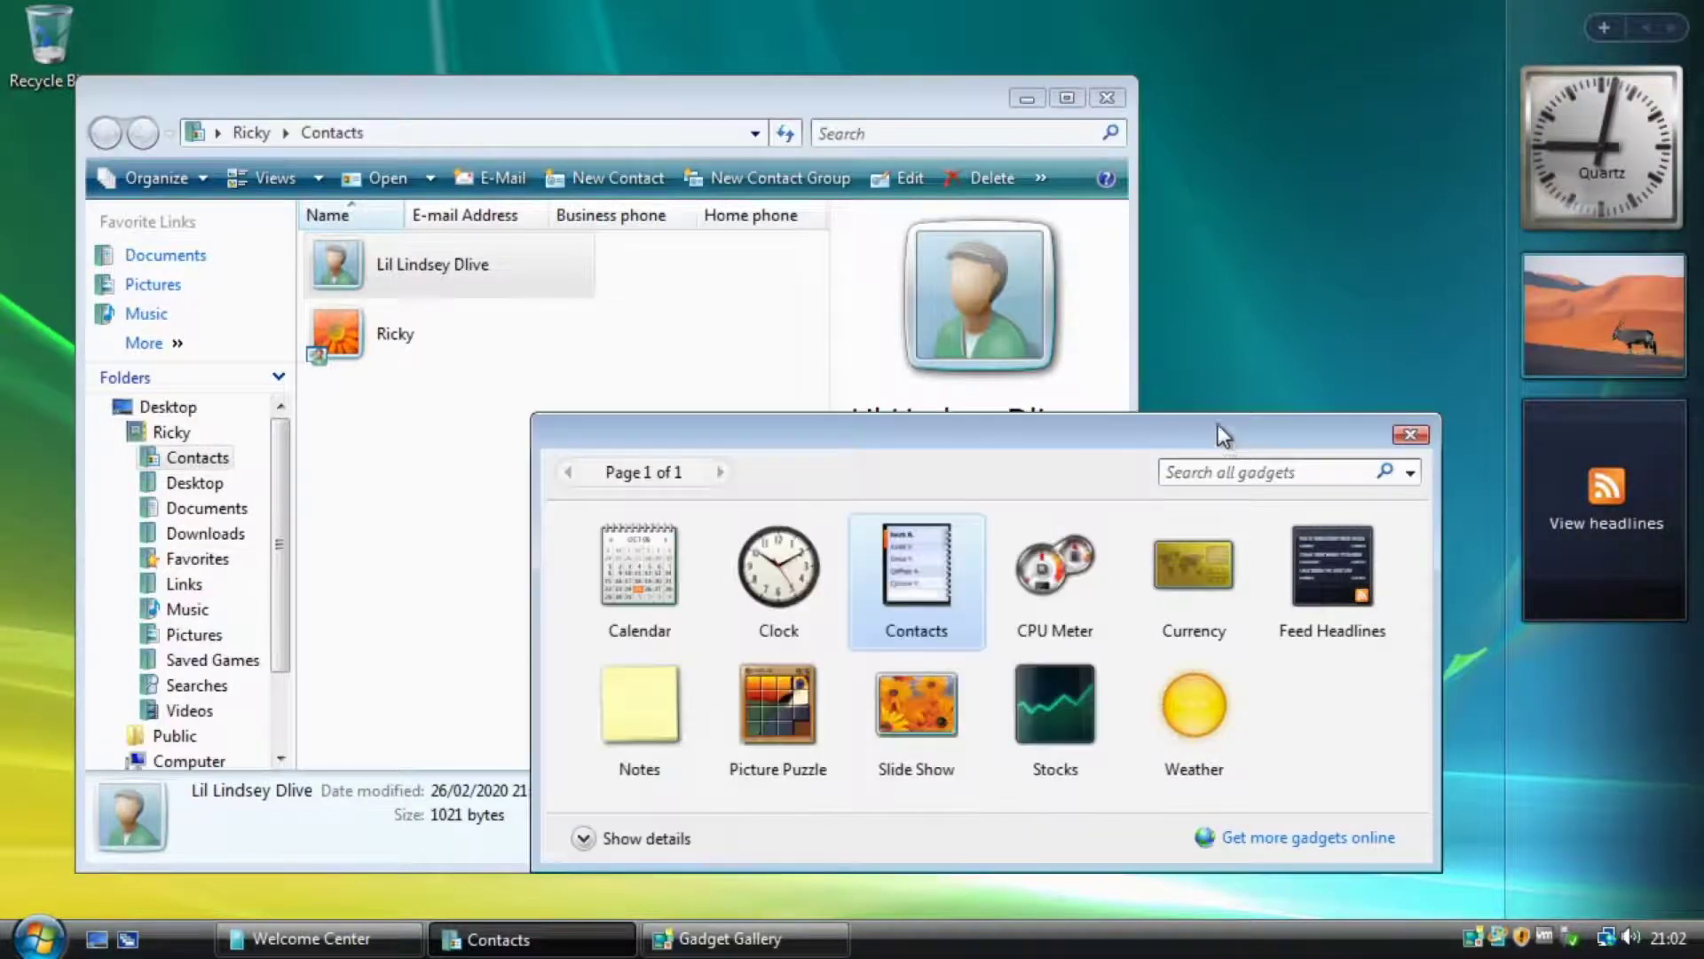
drag(899, 440, 1591, 417)
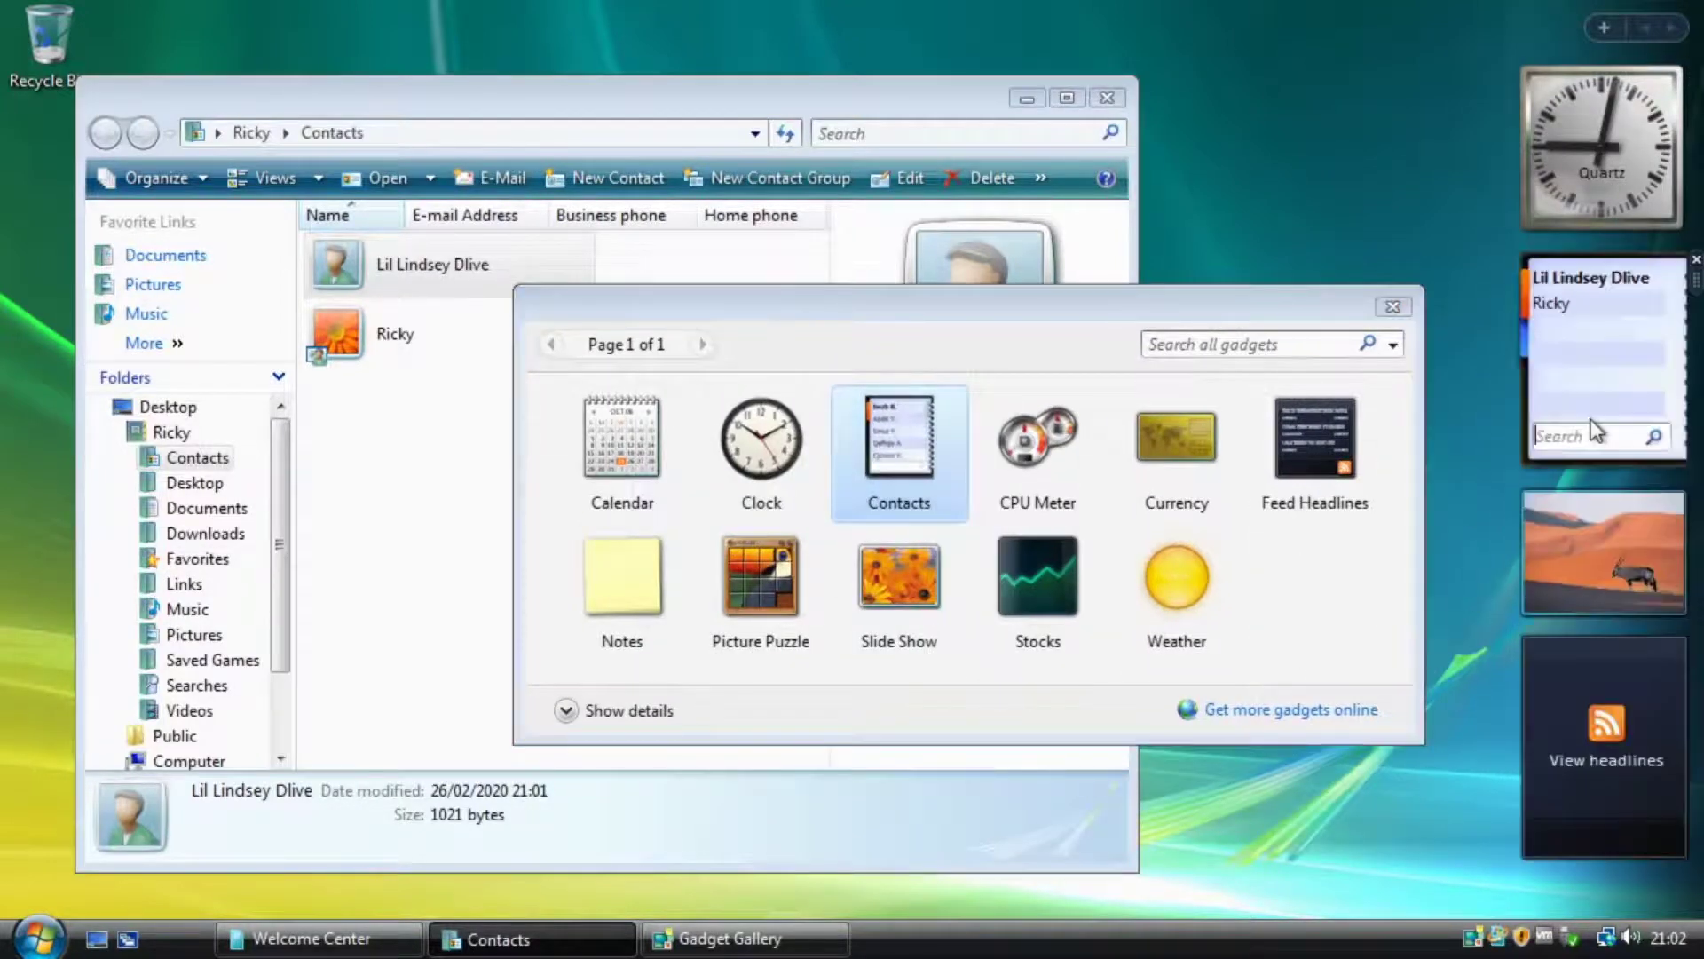
click(1568, 279)
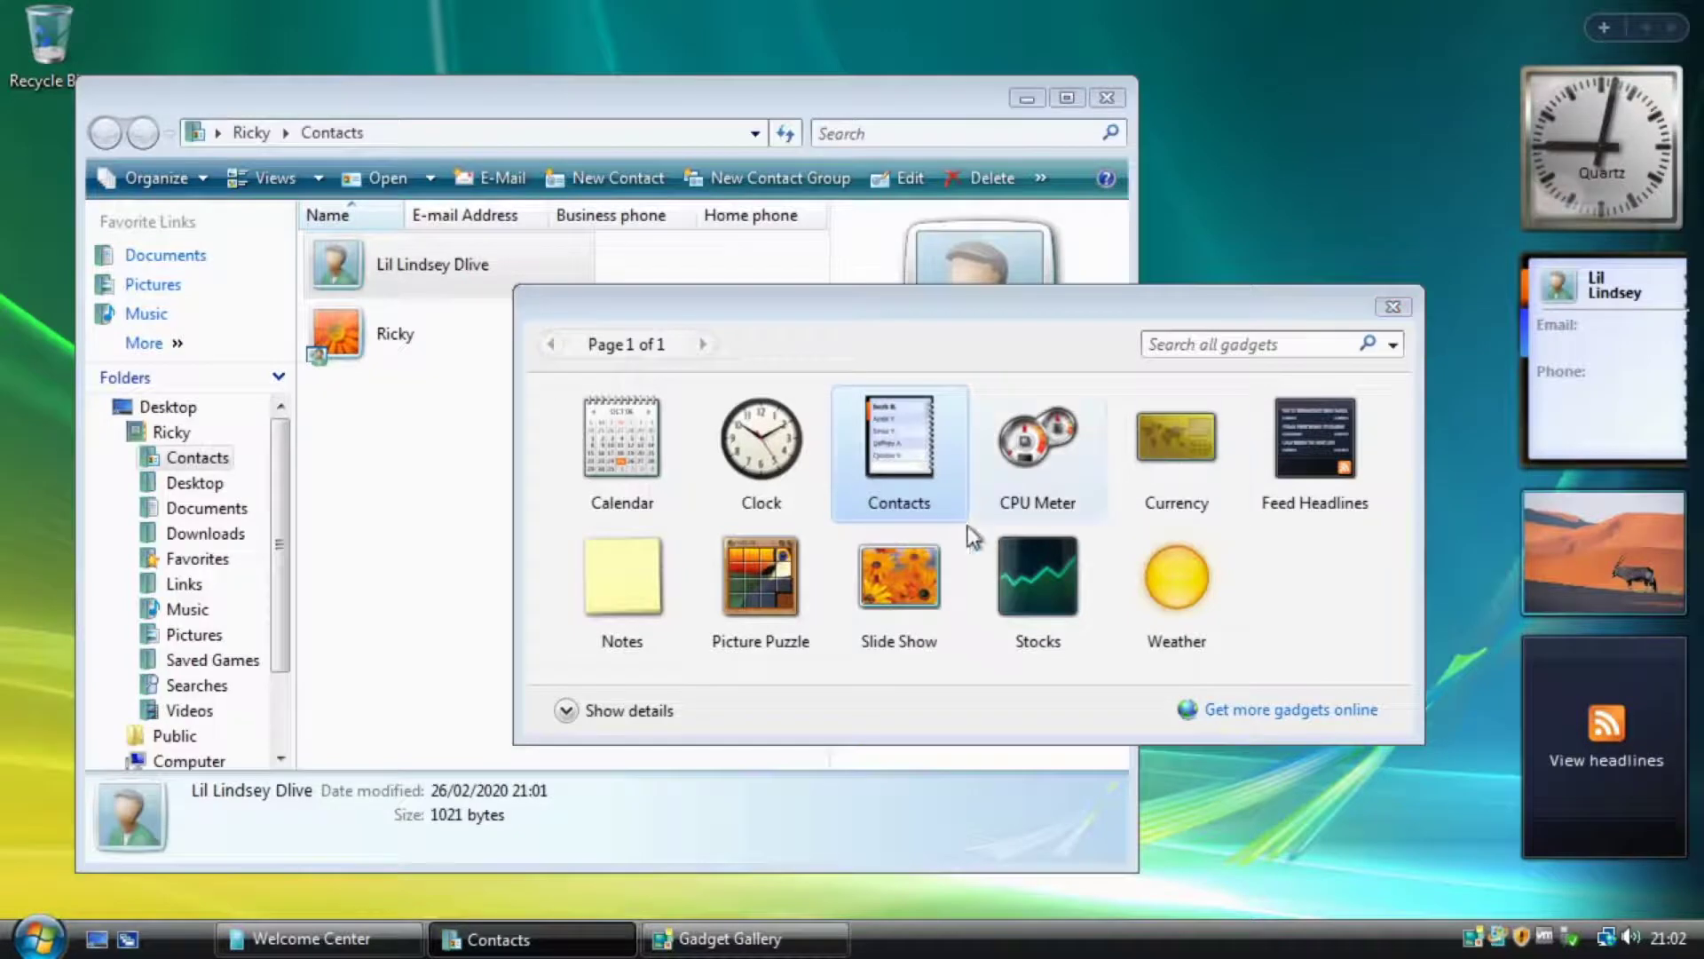
drag(1038, 440, 1608, 271)
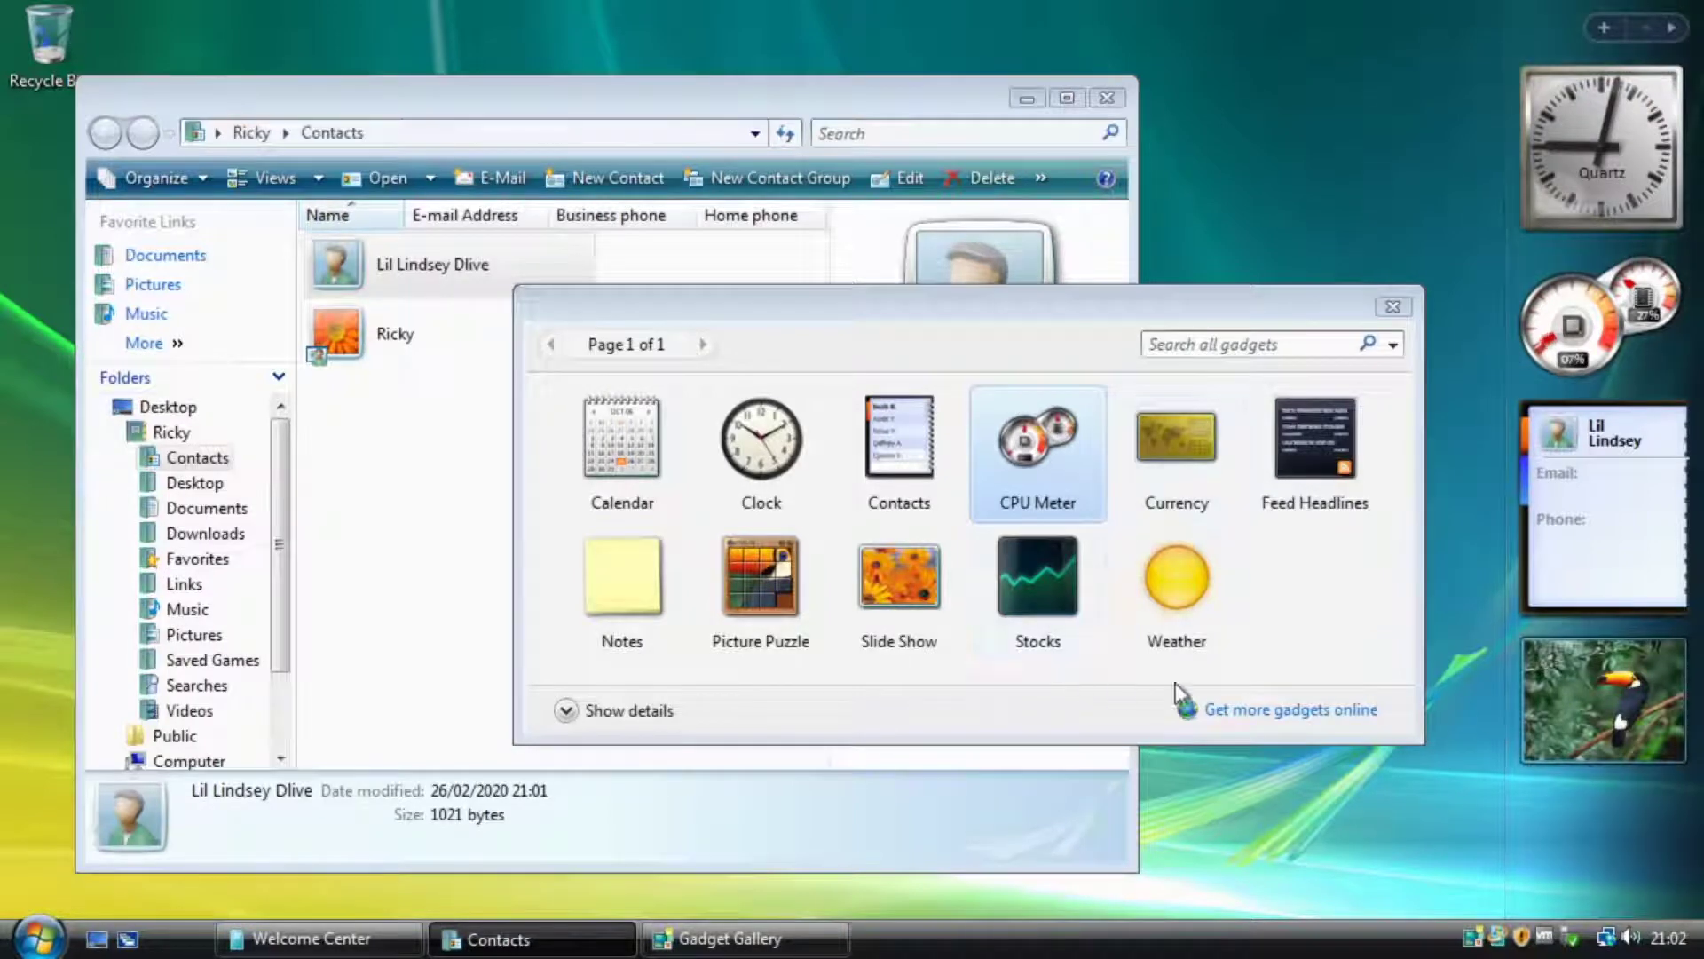
Put Picture Puzzle on the Sidebar, slide eight tiles into the gap, and open its picture options.
drag(776, 619, 1600, 438)
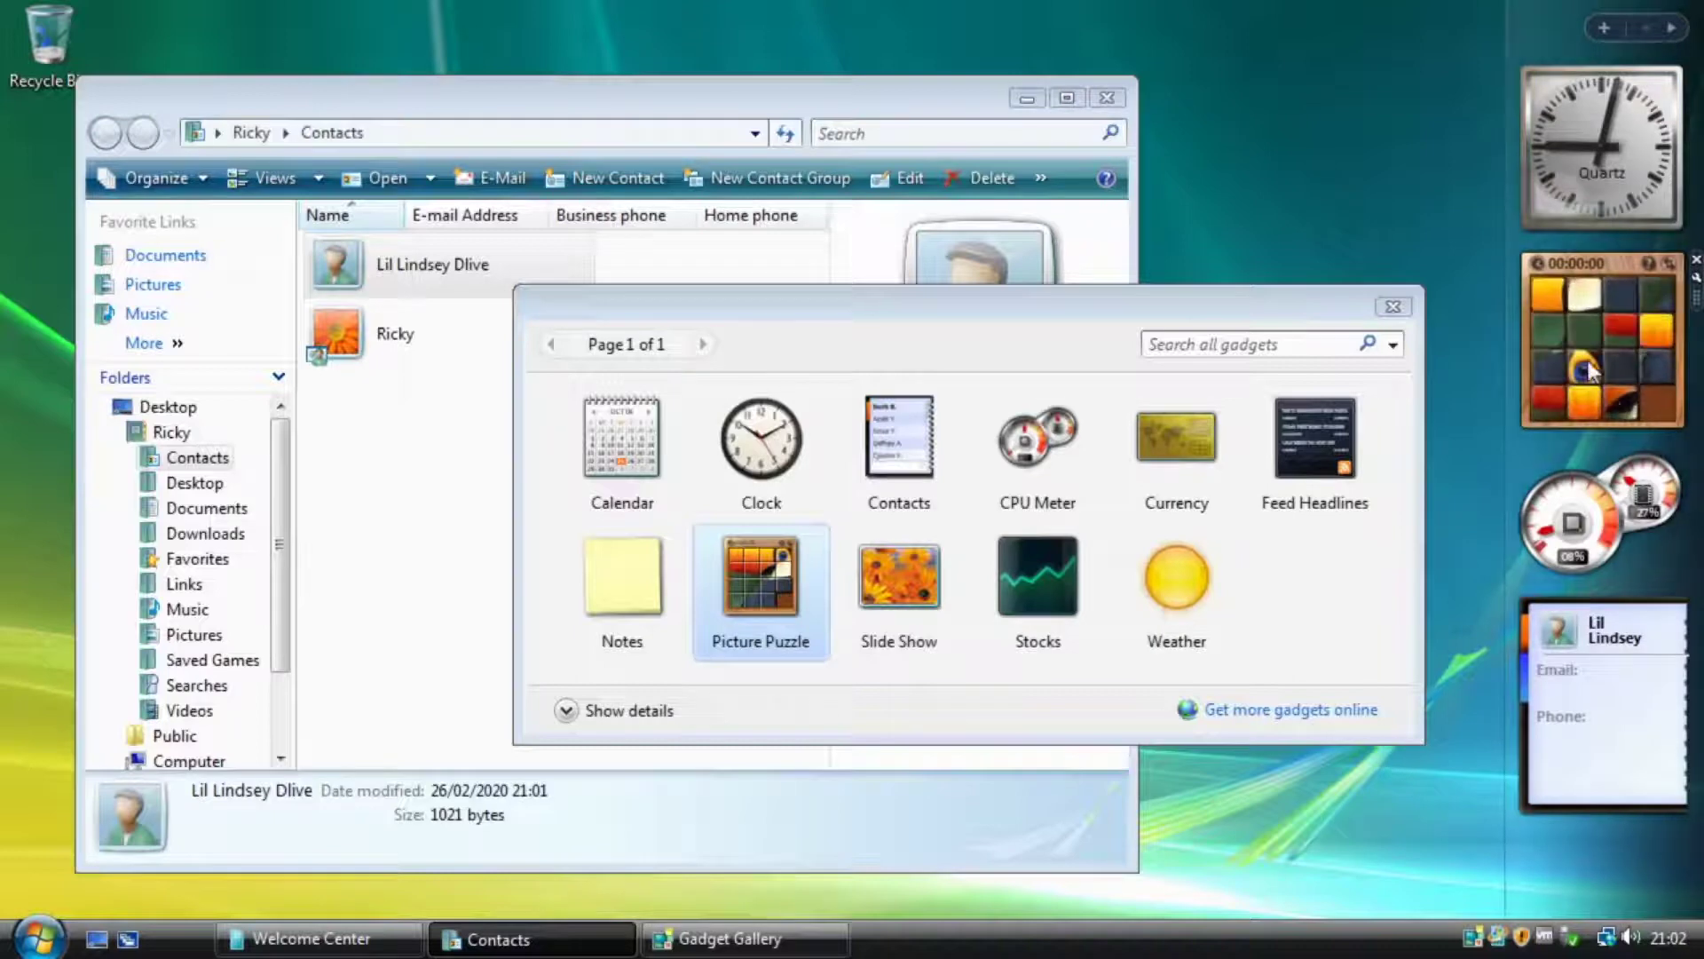
click(1621, 404)
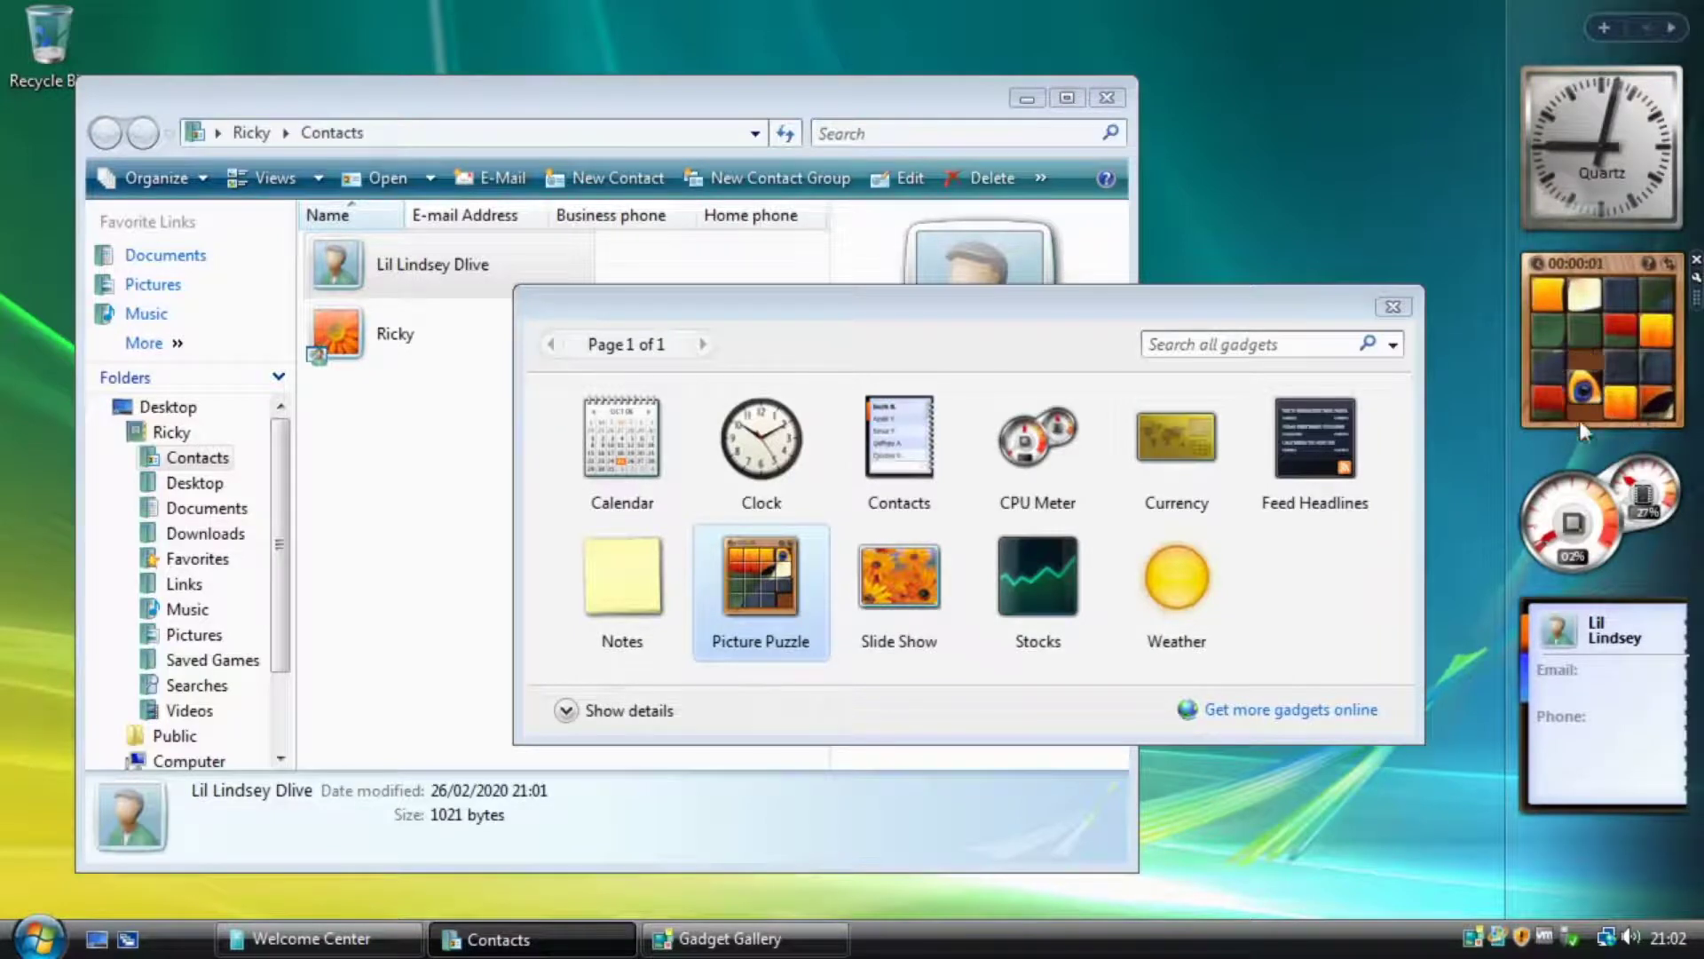
click(1549, 295)
click(1593, 298)
click(1618, 291)
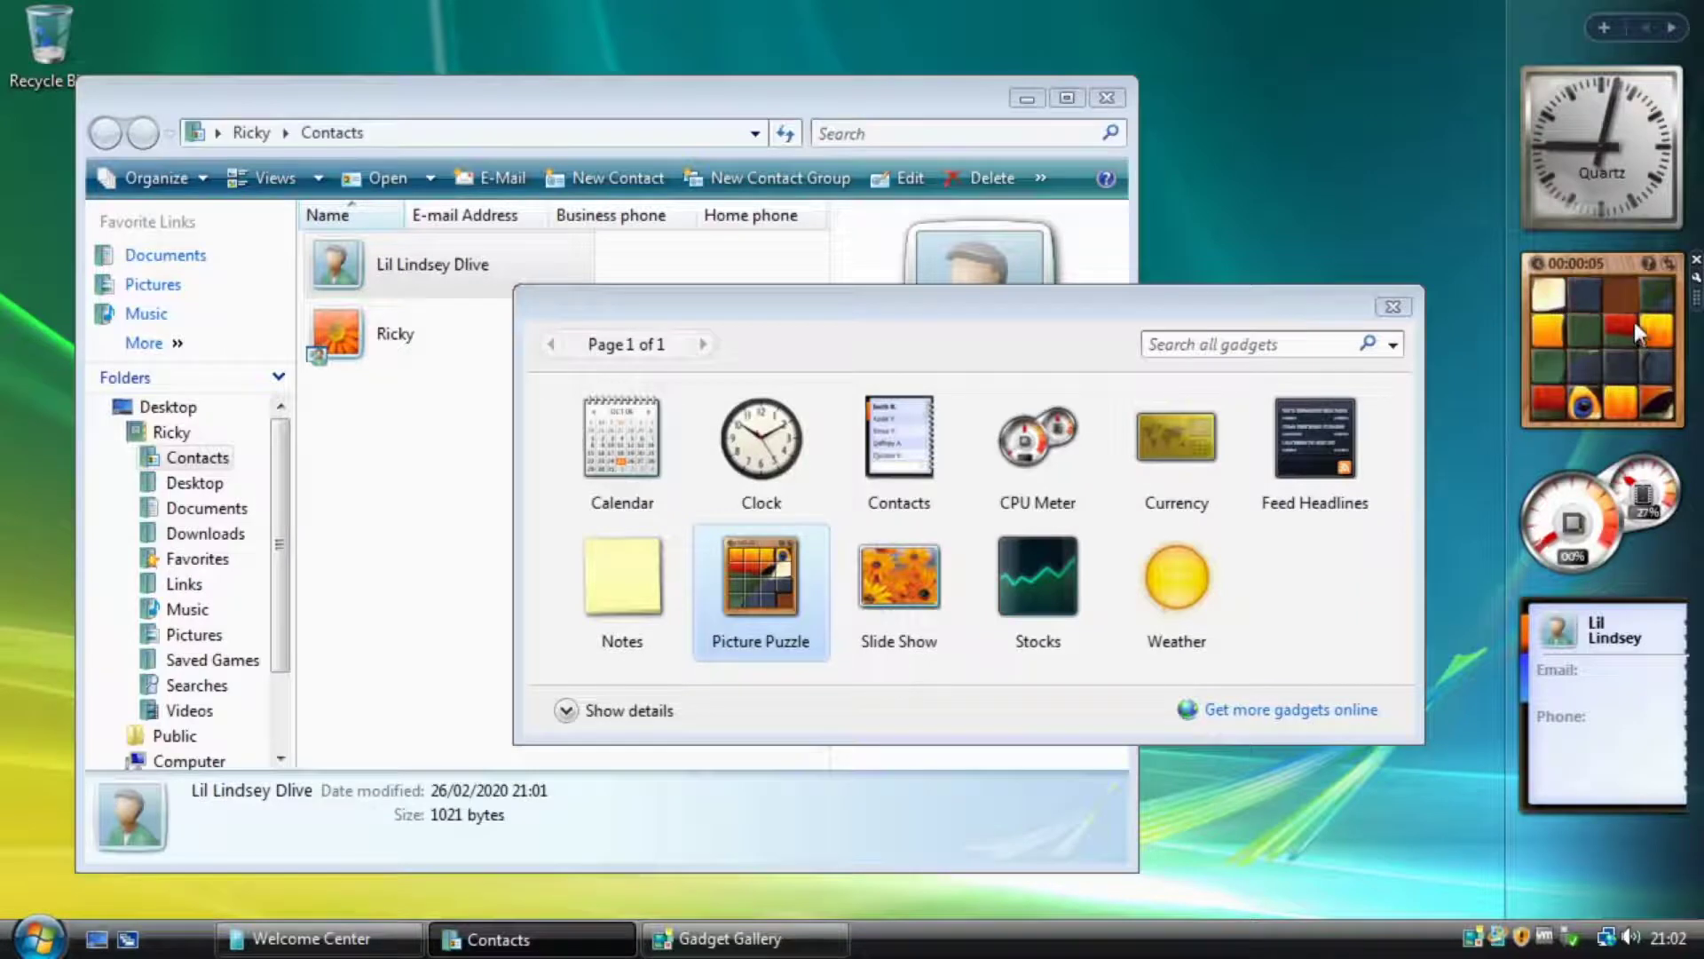
click(1615, 363)
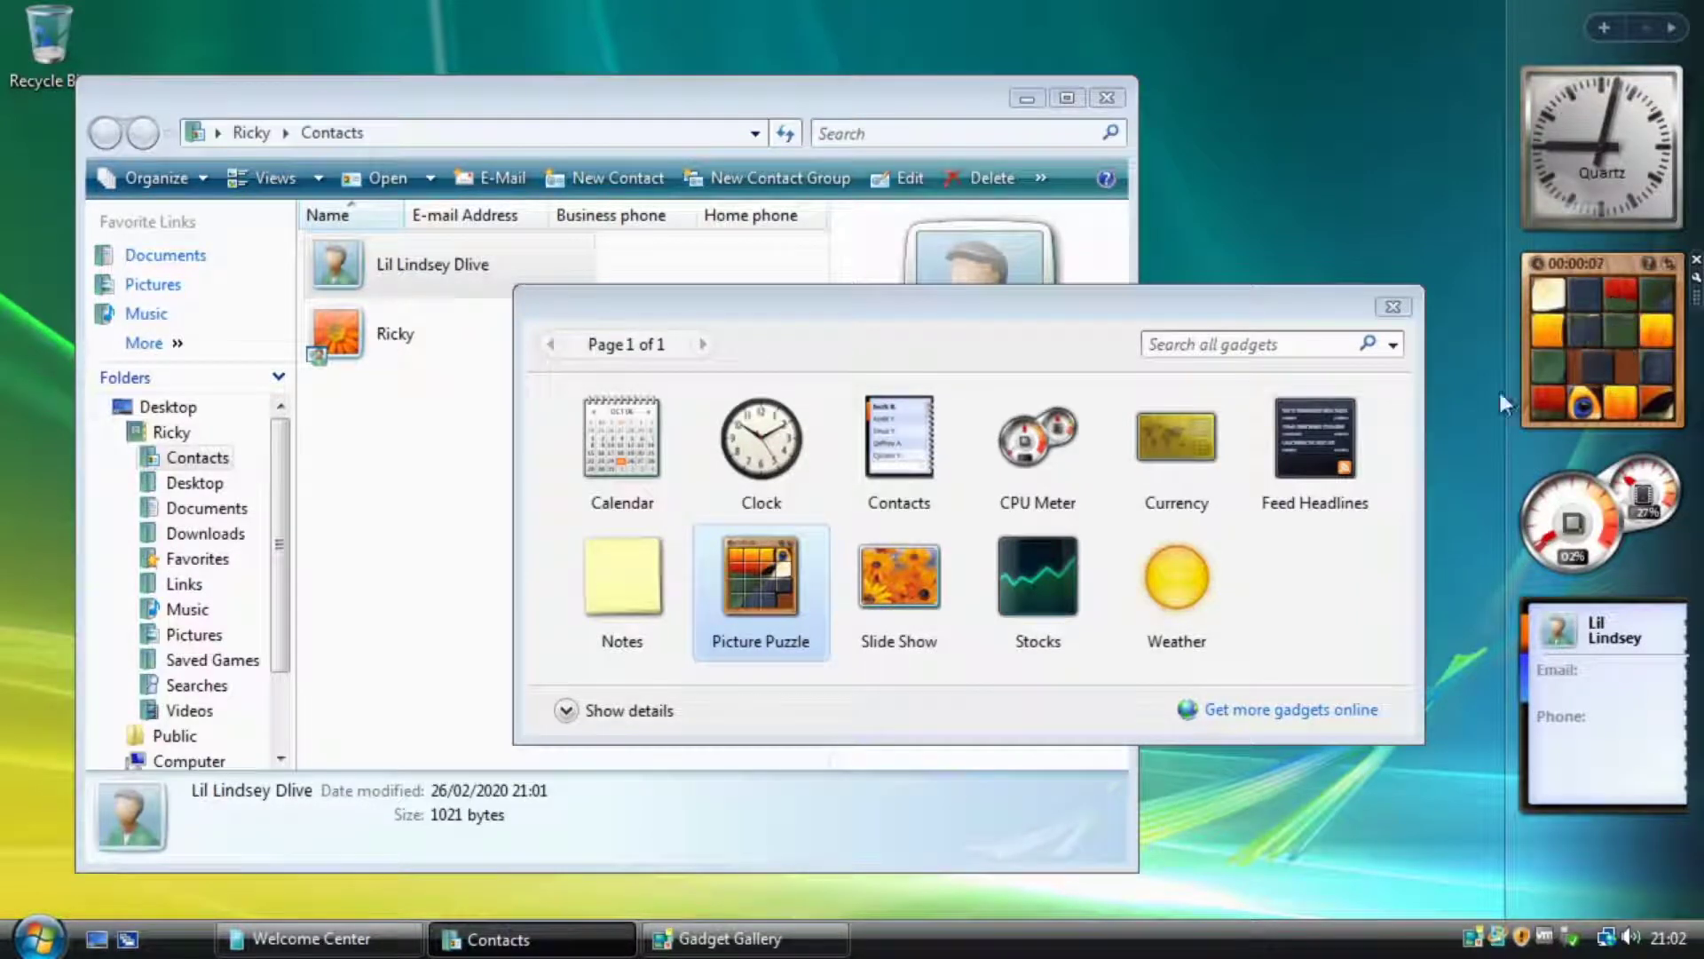
click(1626, 399)
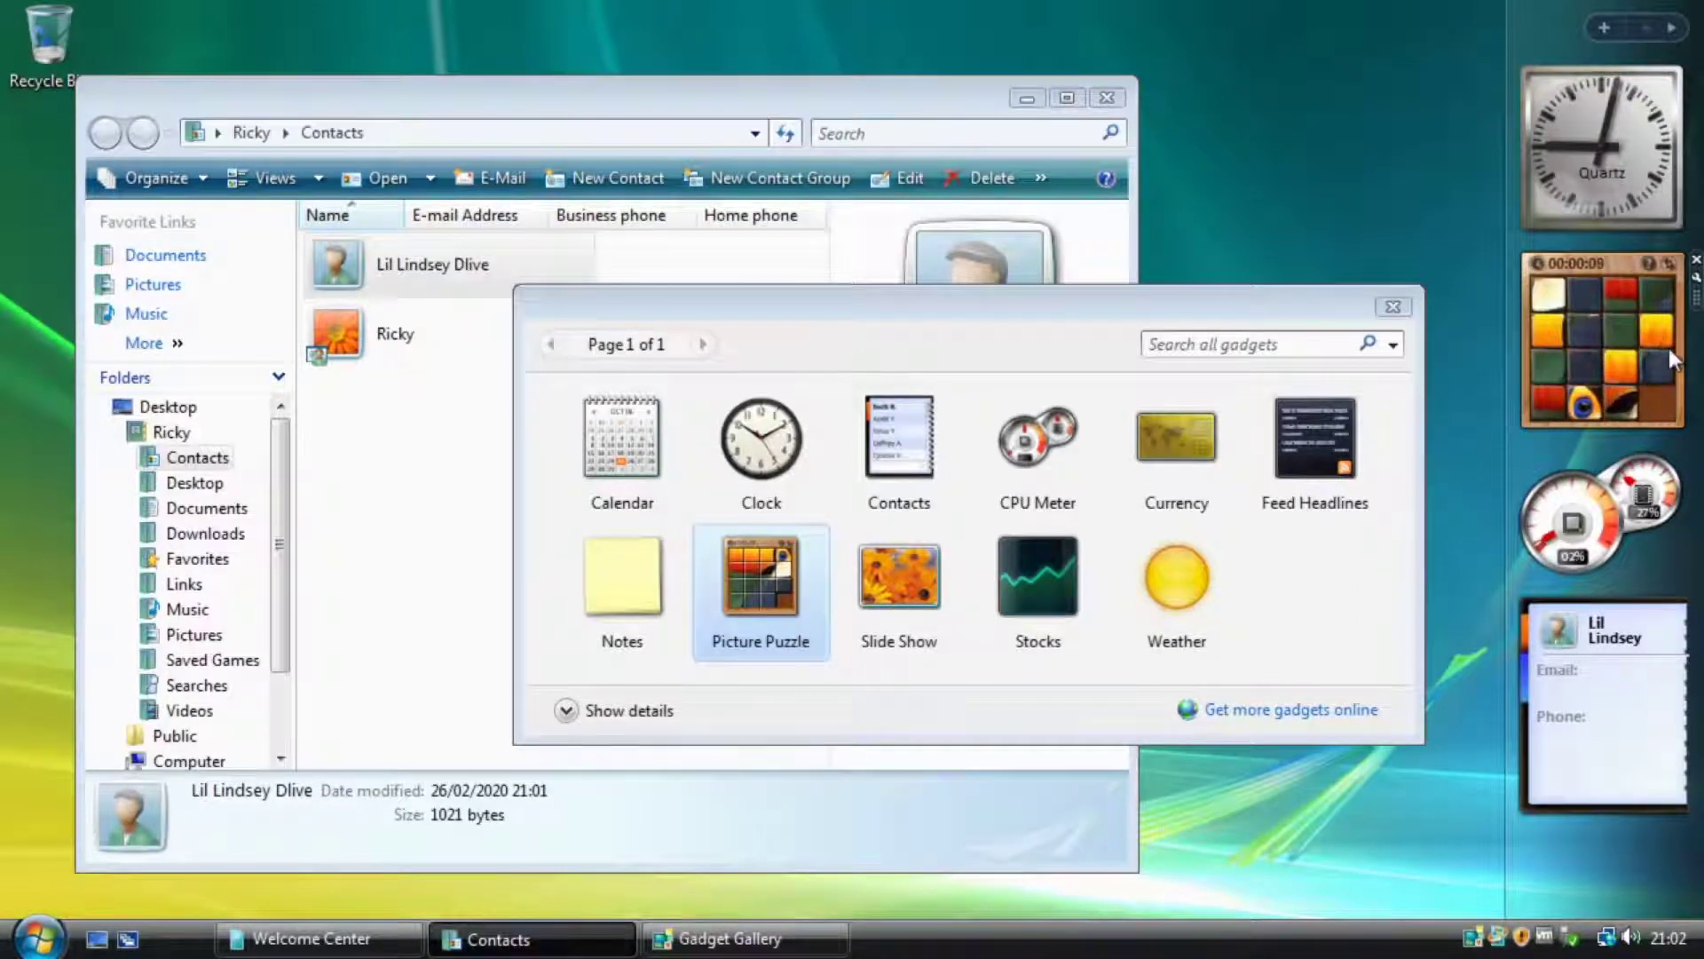
click(1661, 355)
click(1657, 331)
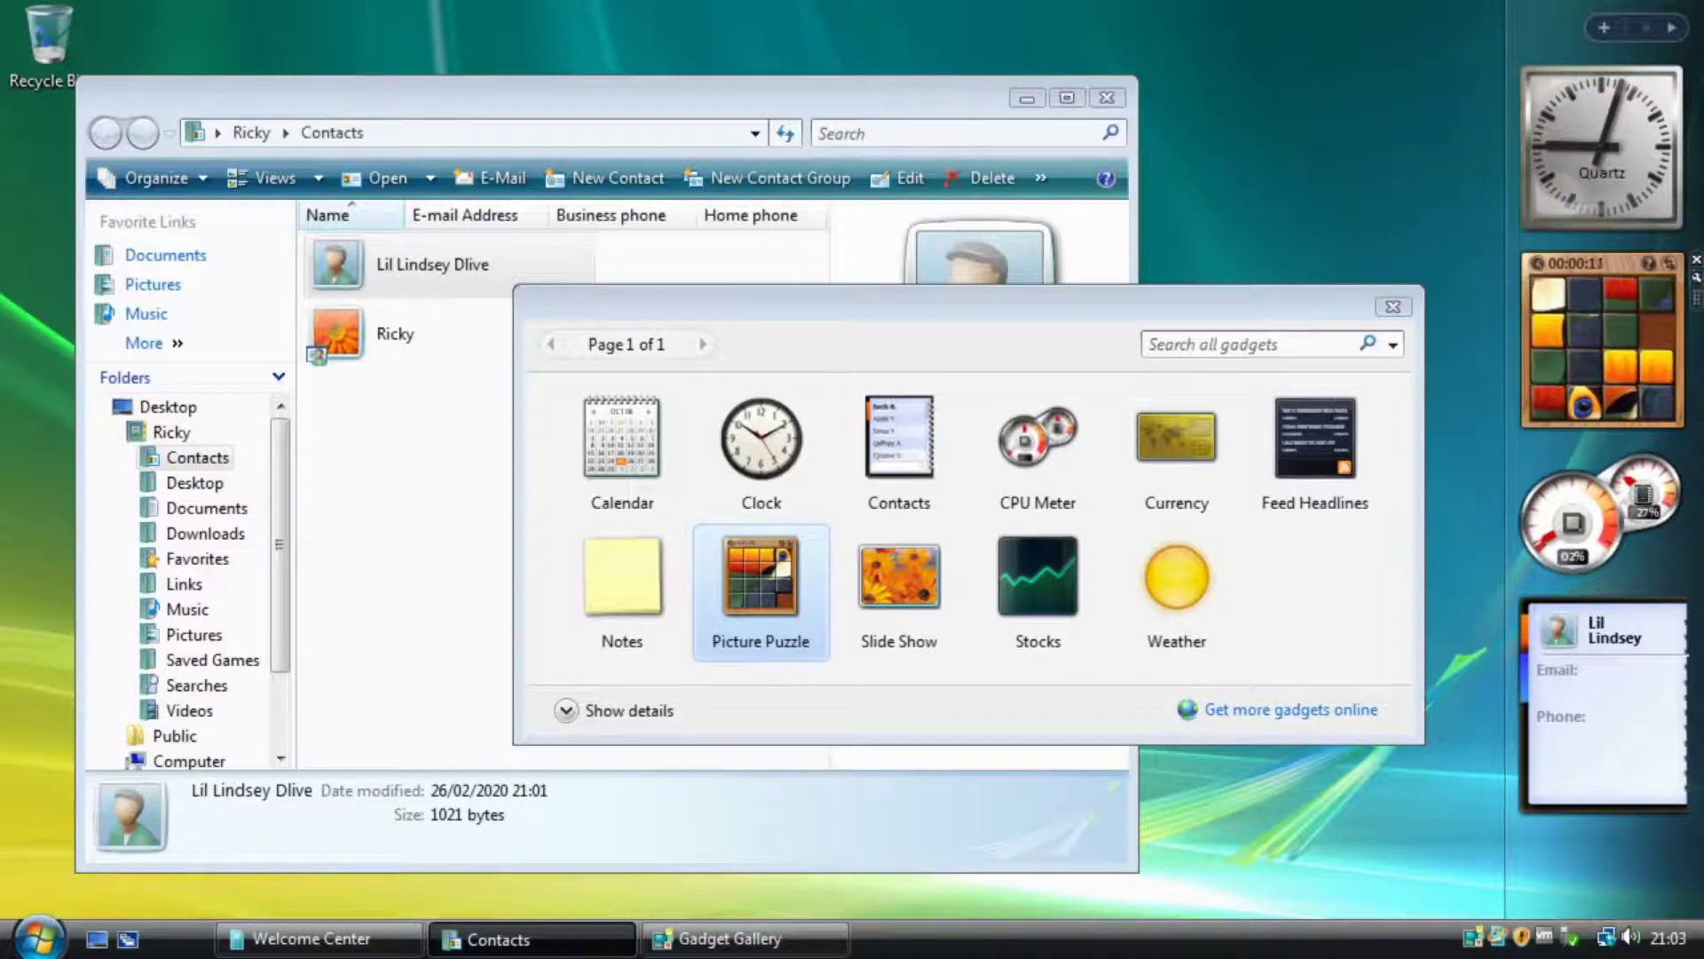
click(1669, 264)
Switch the puzzle to the numbered-tiles picture, 11 of 11.
click(1520, 575)
click(1520, 575)
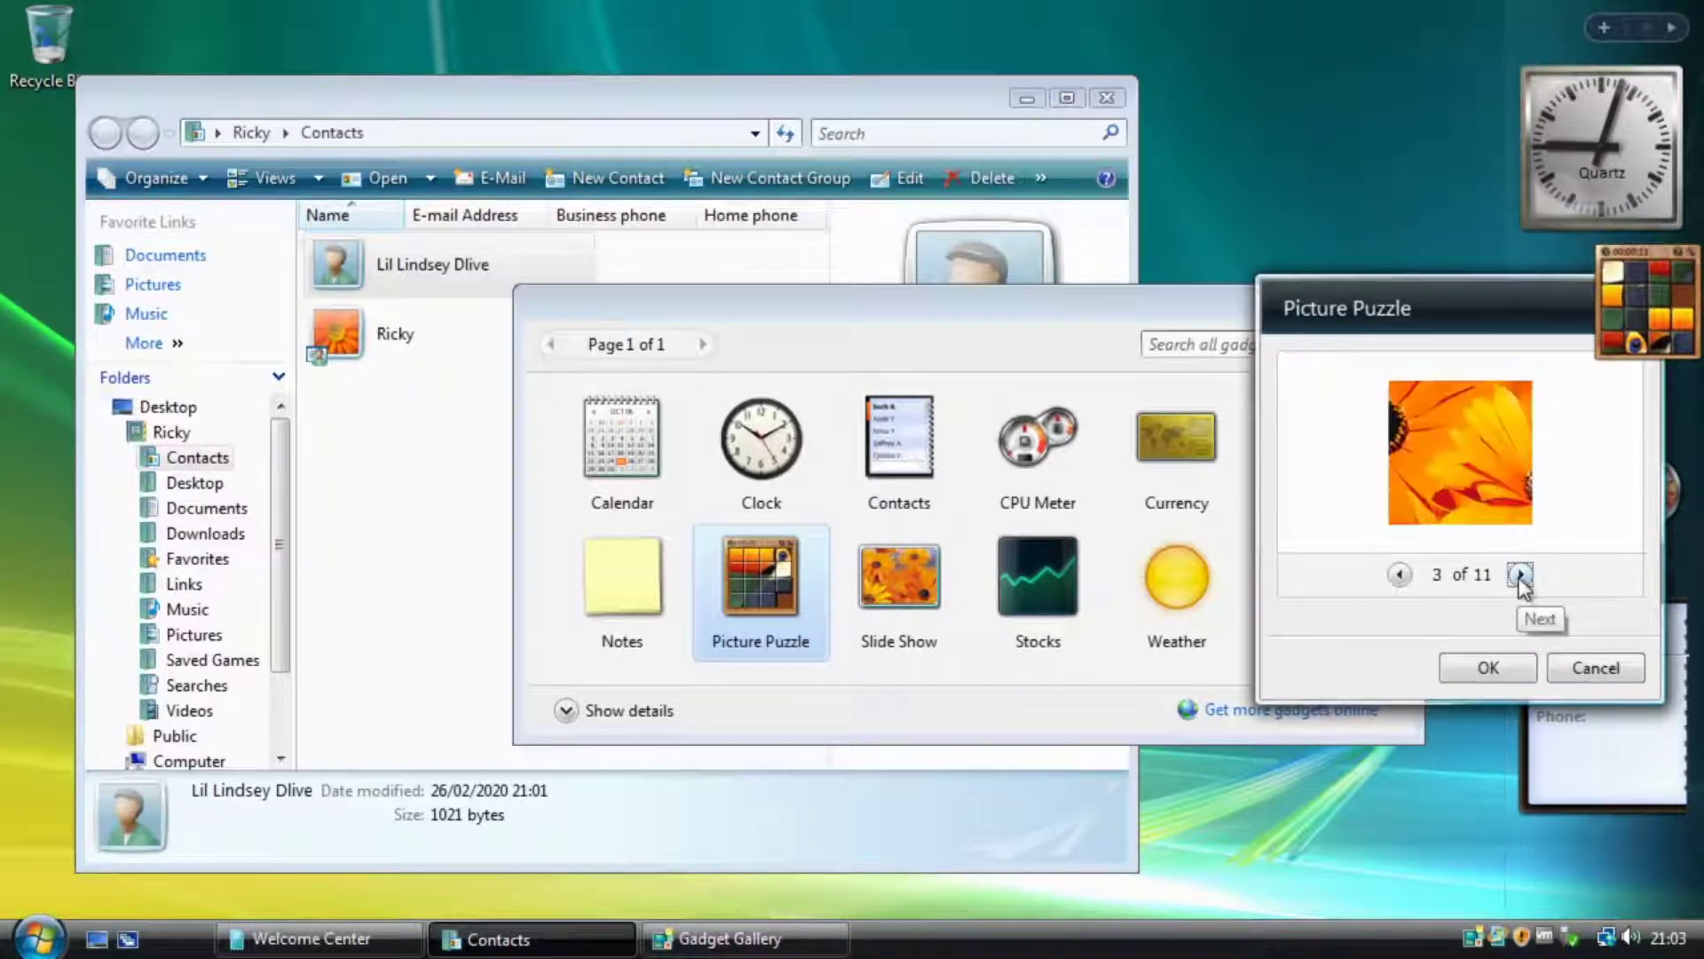
click(1520, 575)
click(1520, 575)
click(1520, 575)
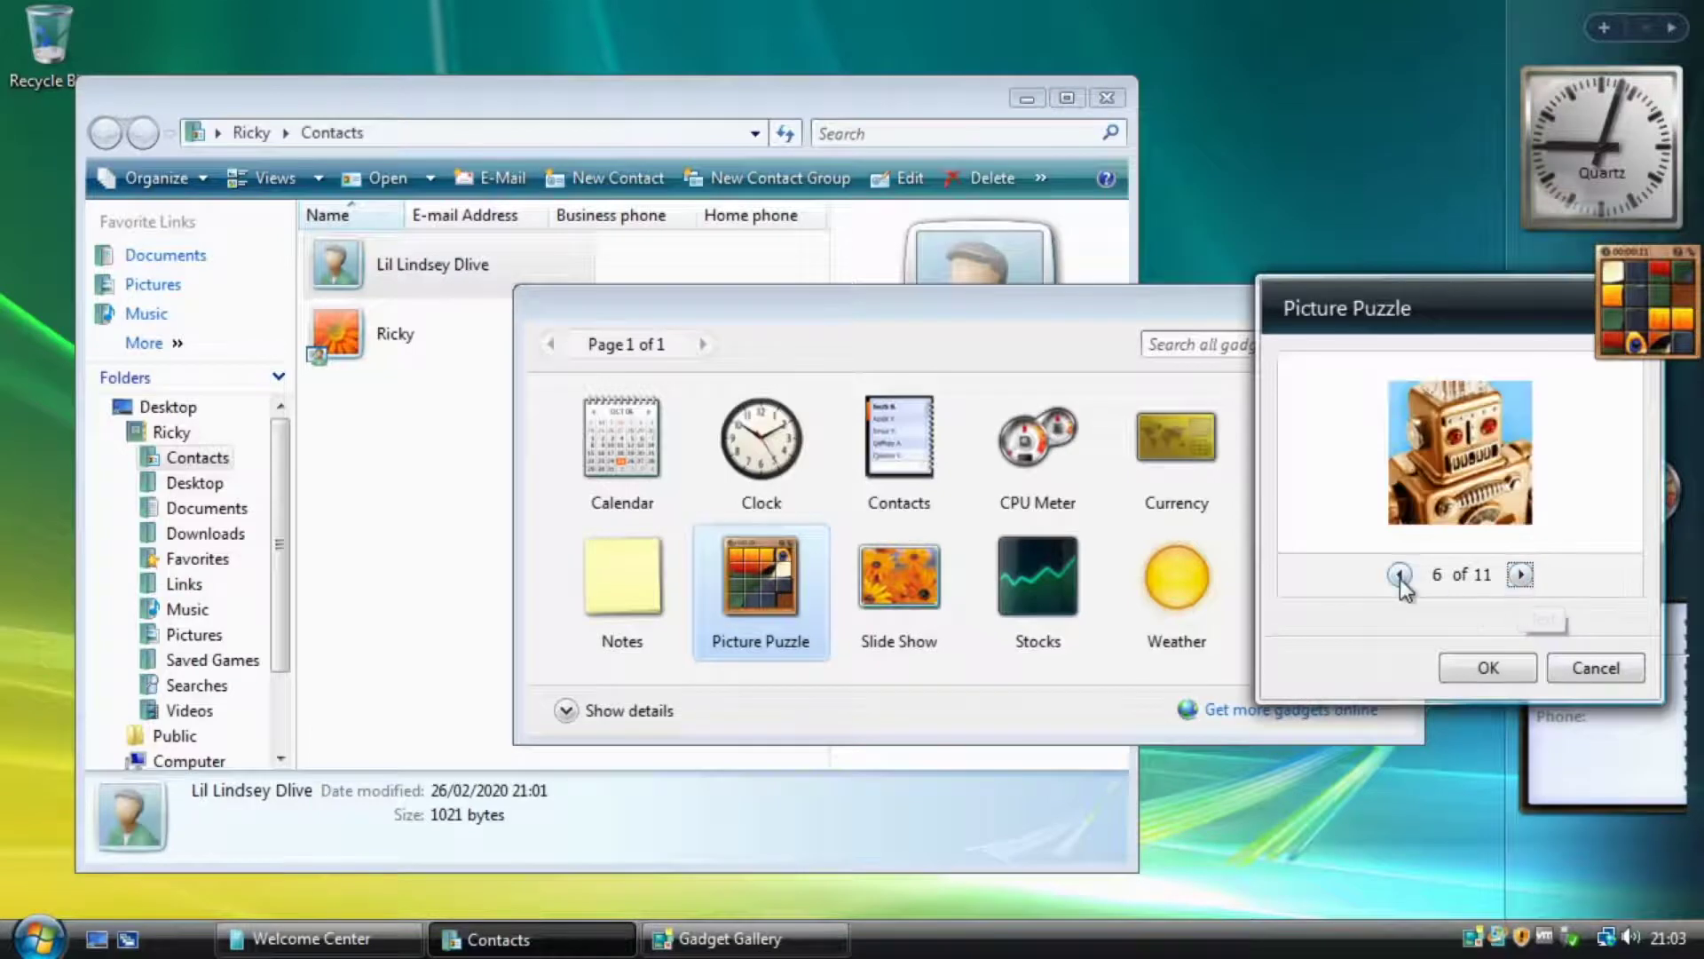
click(1400, 575)
click(1399, 574)
click(1520, 576)
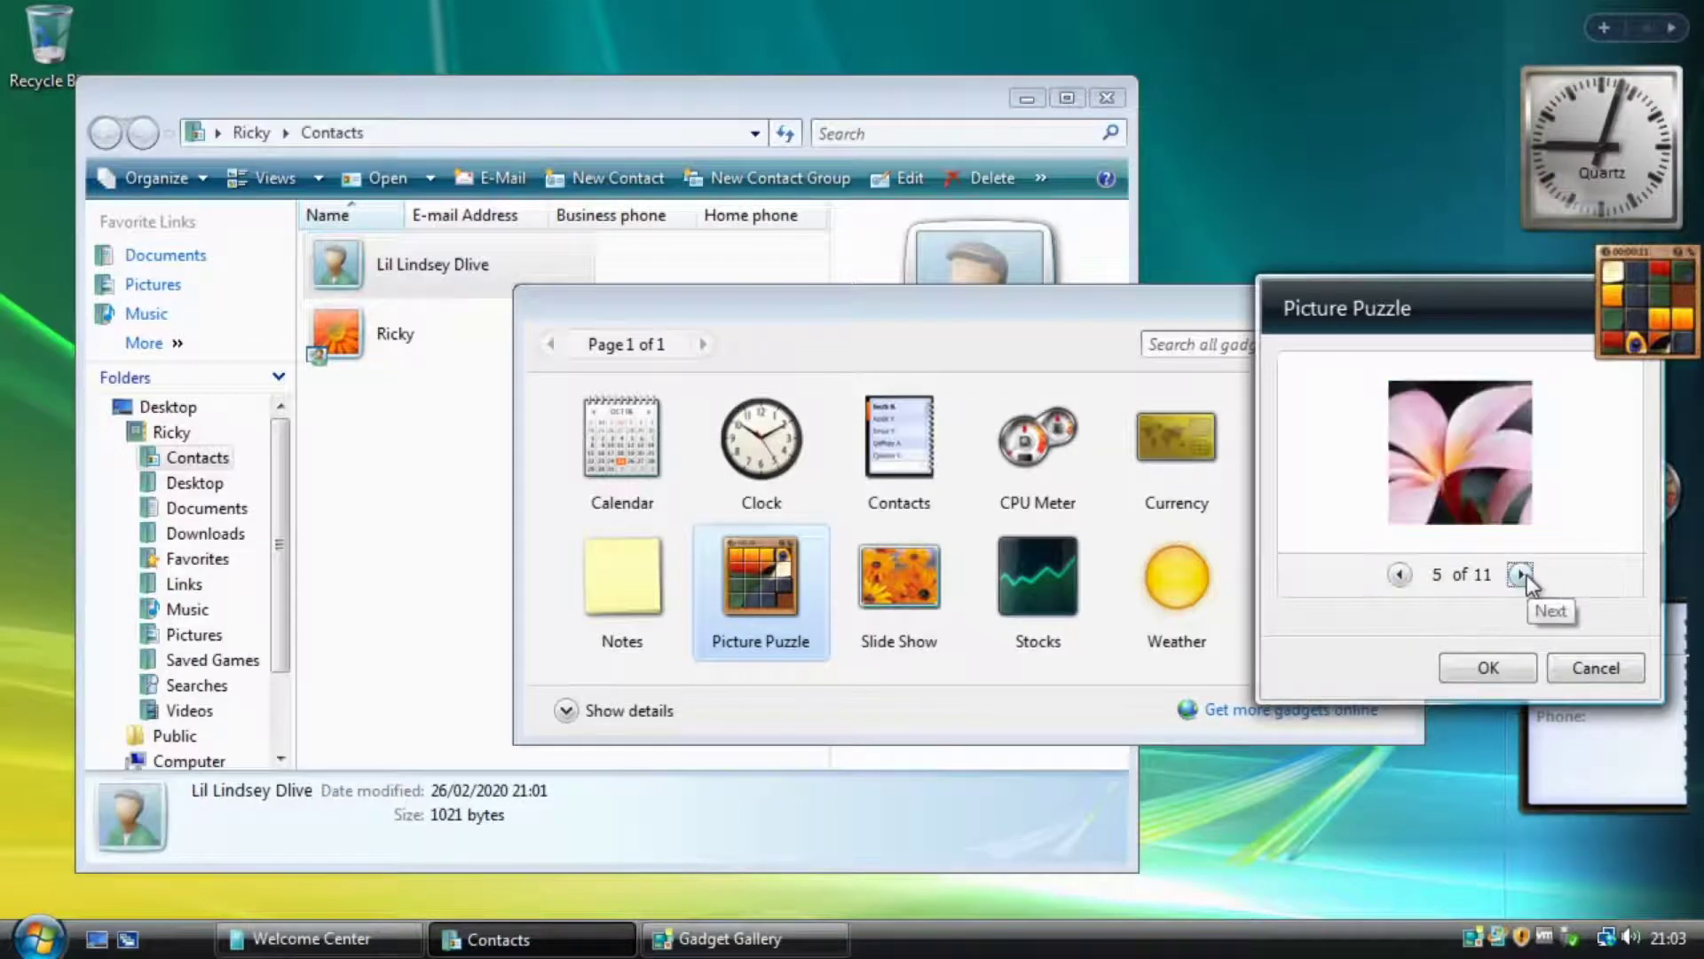
click(1520, 575)
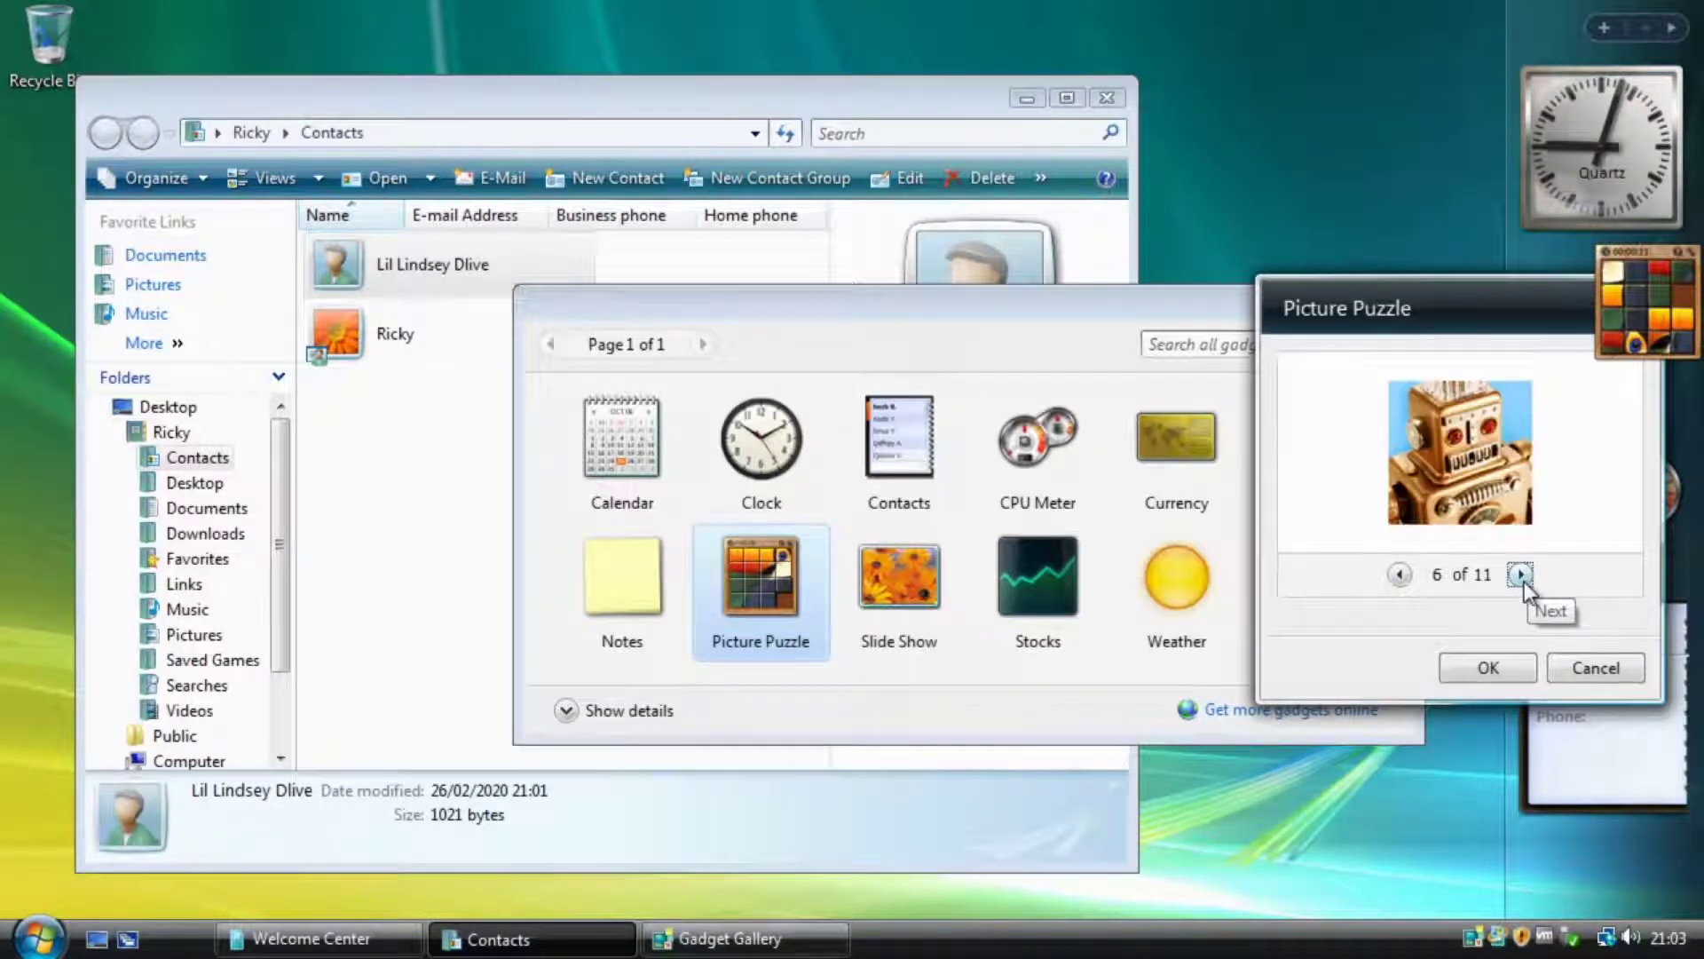
click(1519, 576)
click(1520, 575)
click(1520, 576)
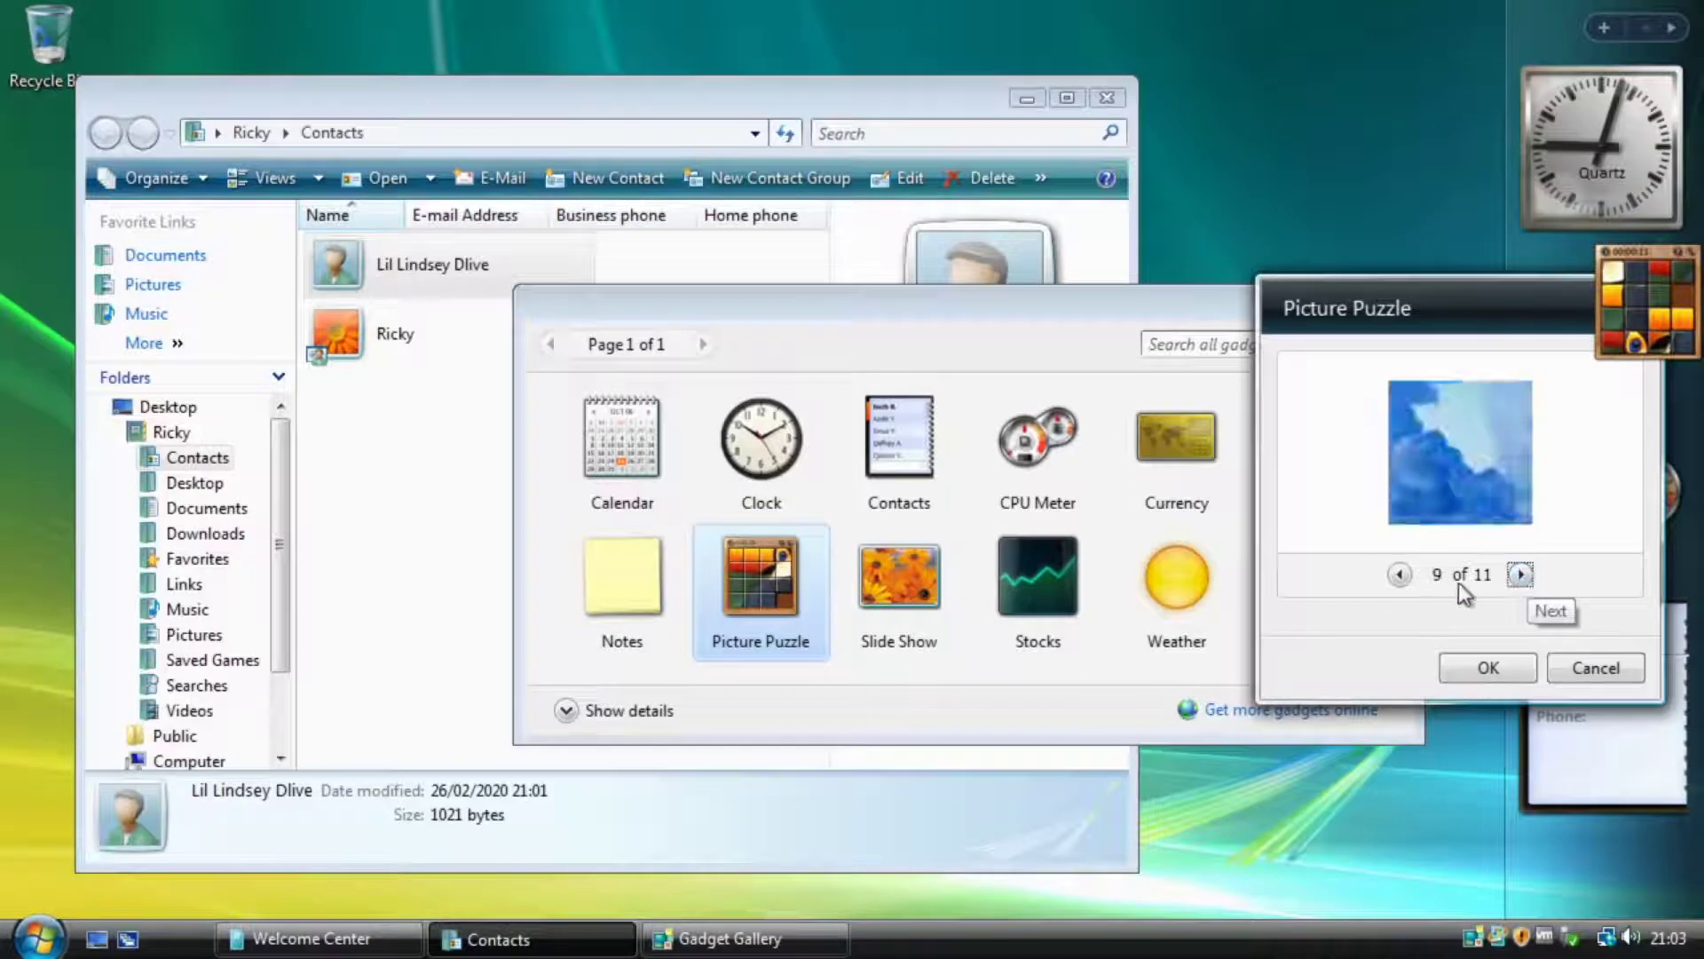
click(1399, 575)
click(1520, 576)
click(1519, 575)
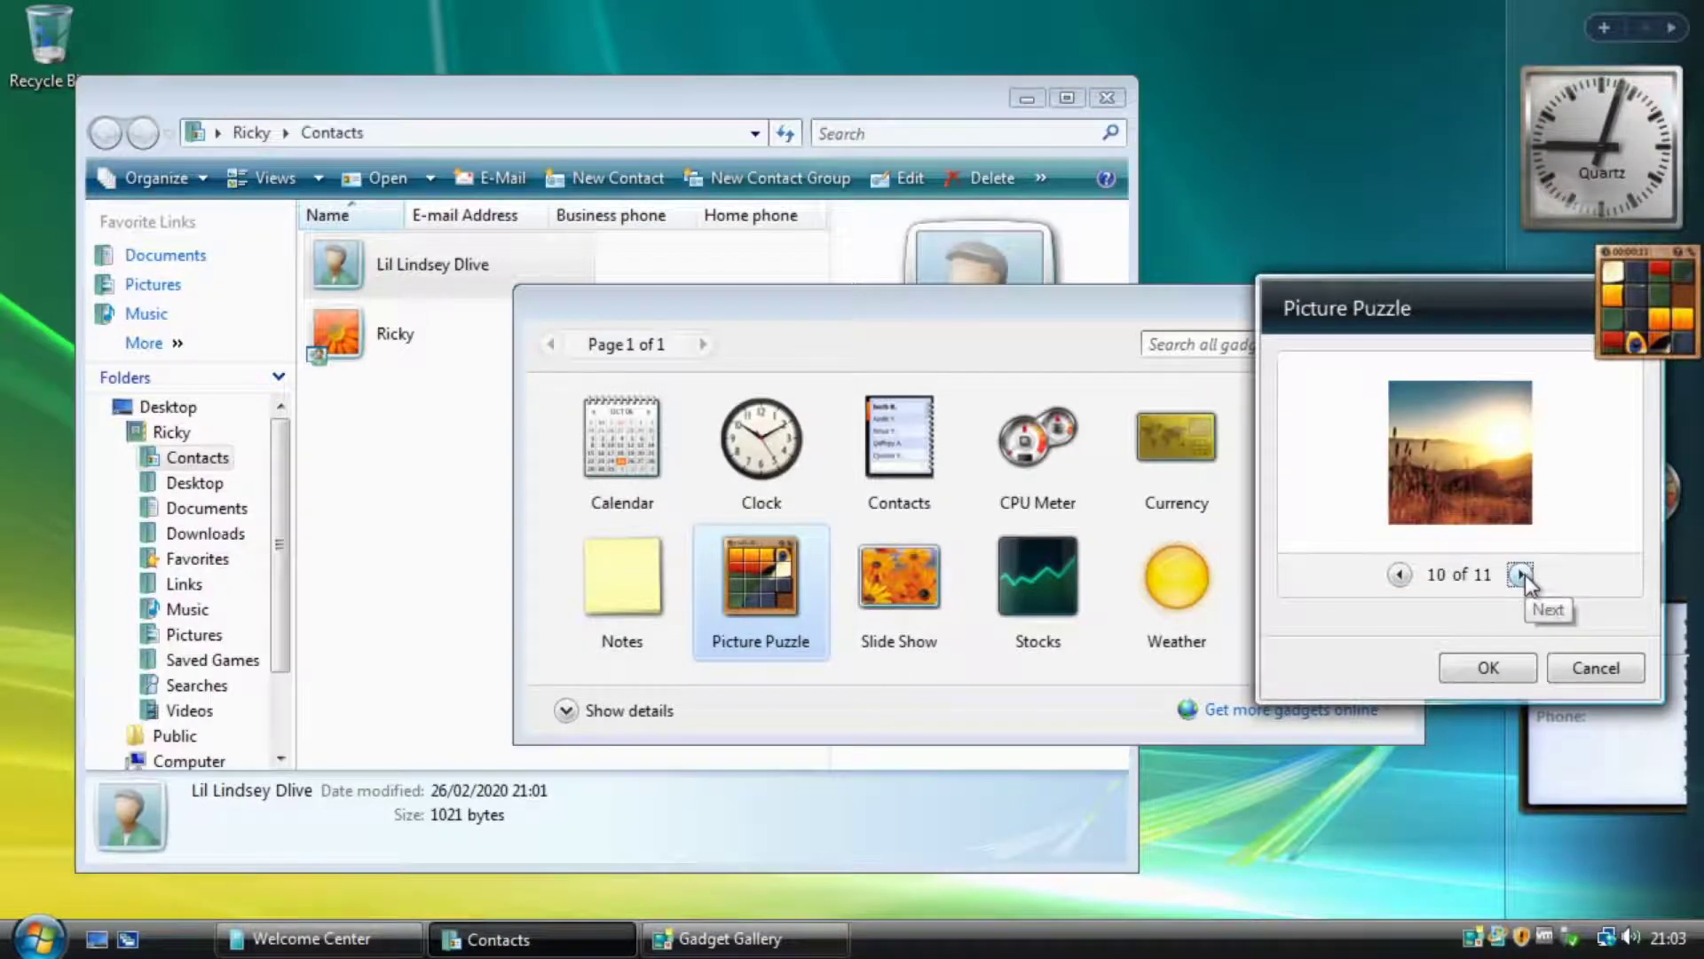
click(1520, 575)
click(1487, 668)
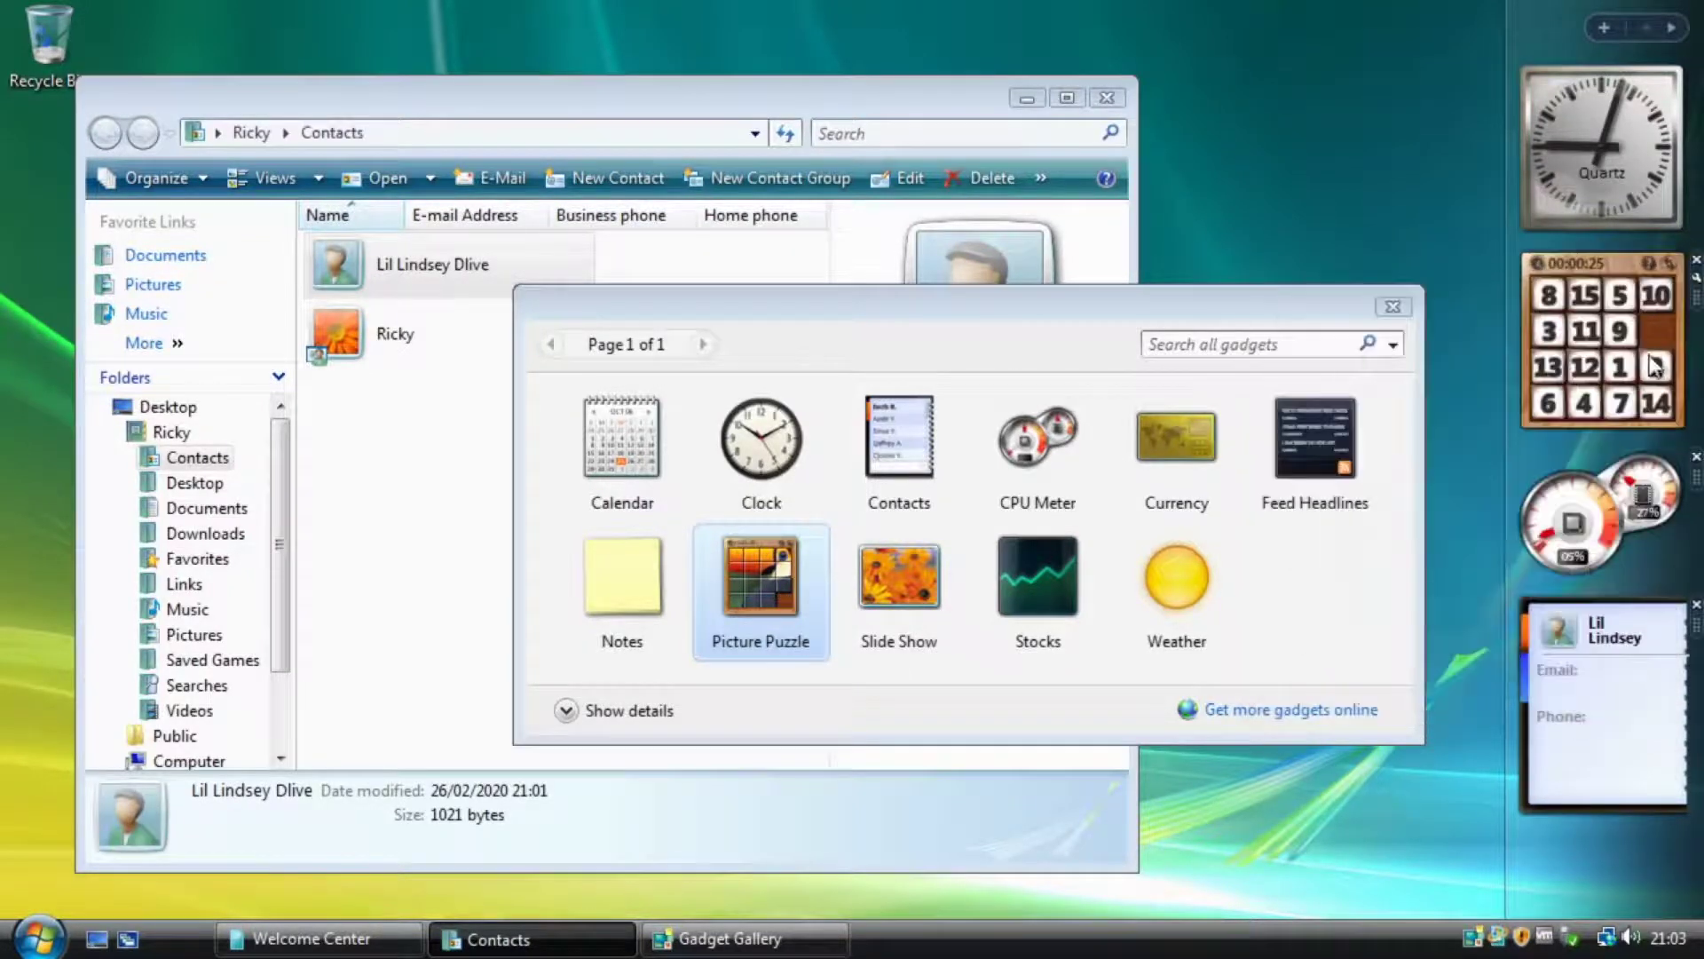
Slide three numbered tiles, then return to the Gadget Gallery and try dragging out Notes.
click(1584, 330)
click(1549, 330)
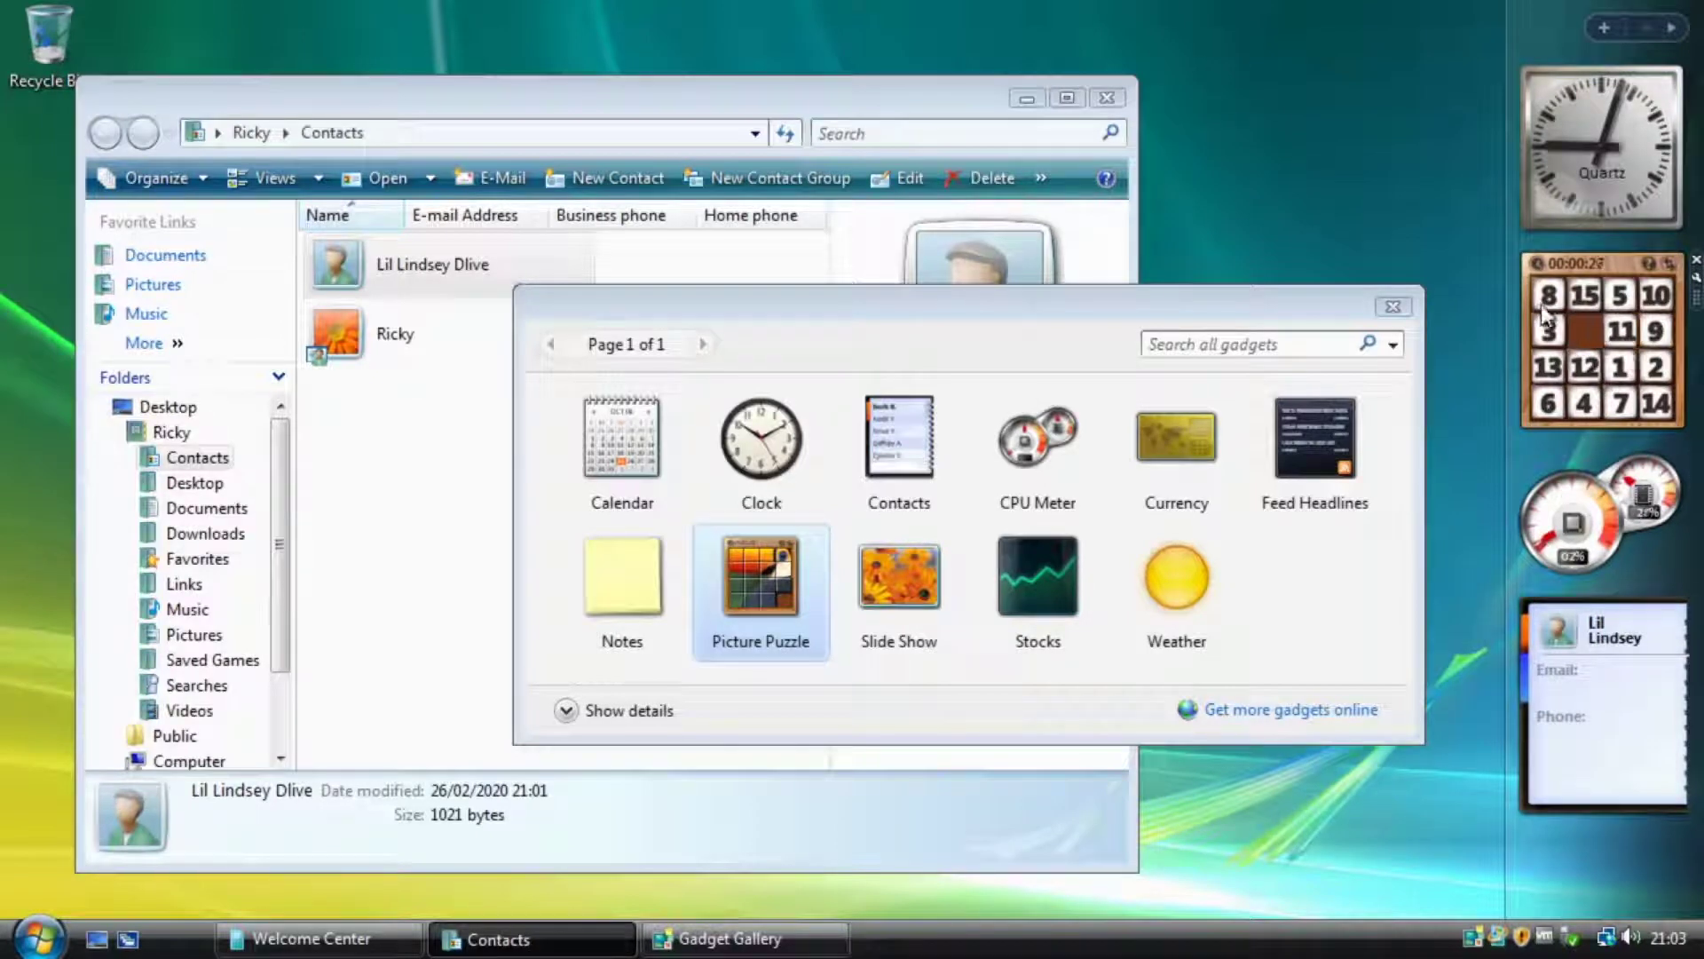
click(1549, 295)
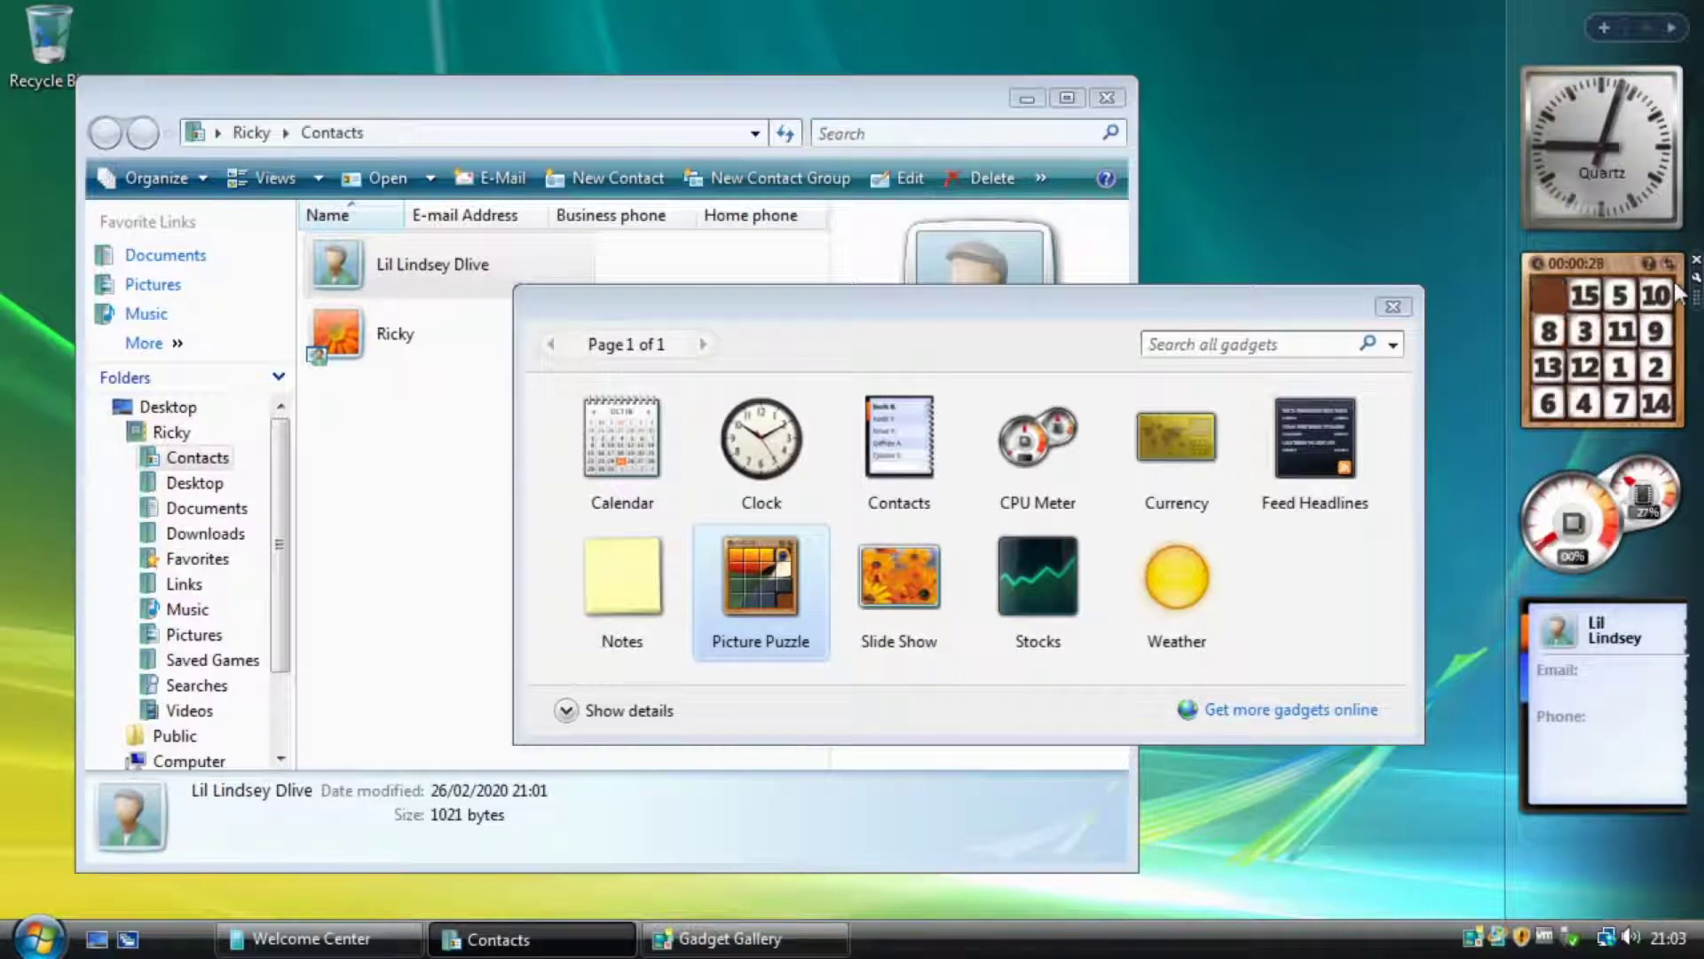
click(1609, 27)
mouse_move(645, 586)
mouse_down()
mouse_move(750, 659)
mouse_move(958, 597)
mouse_move(1297, 170)
mouse_move(646, 644)
mouse_move(661, 595)
mouse_up()
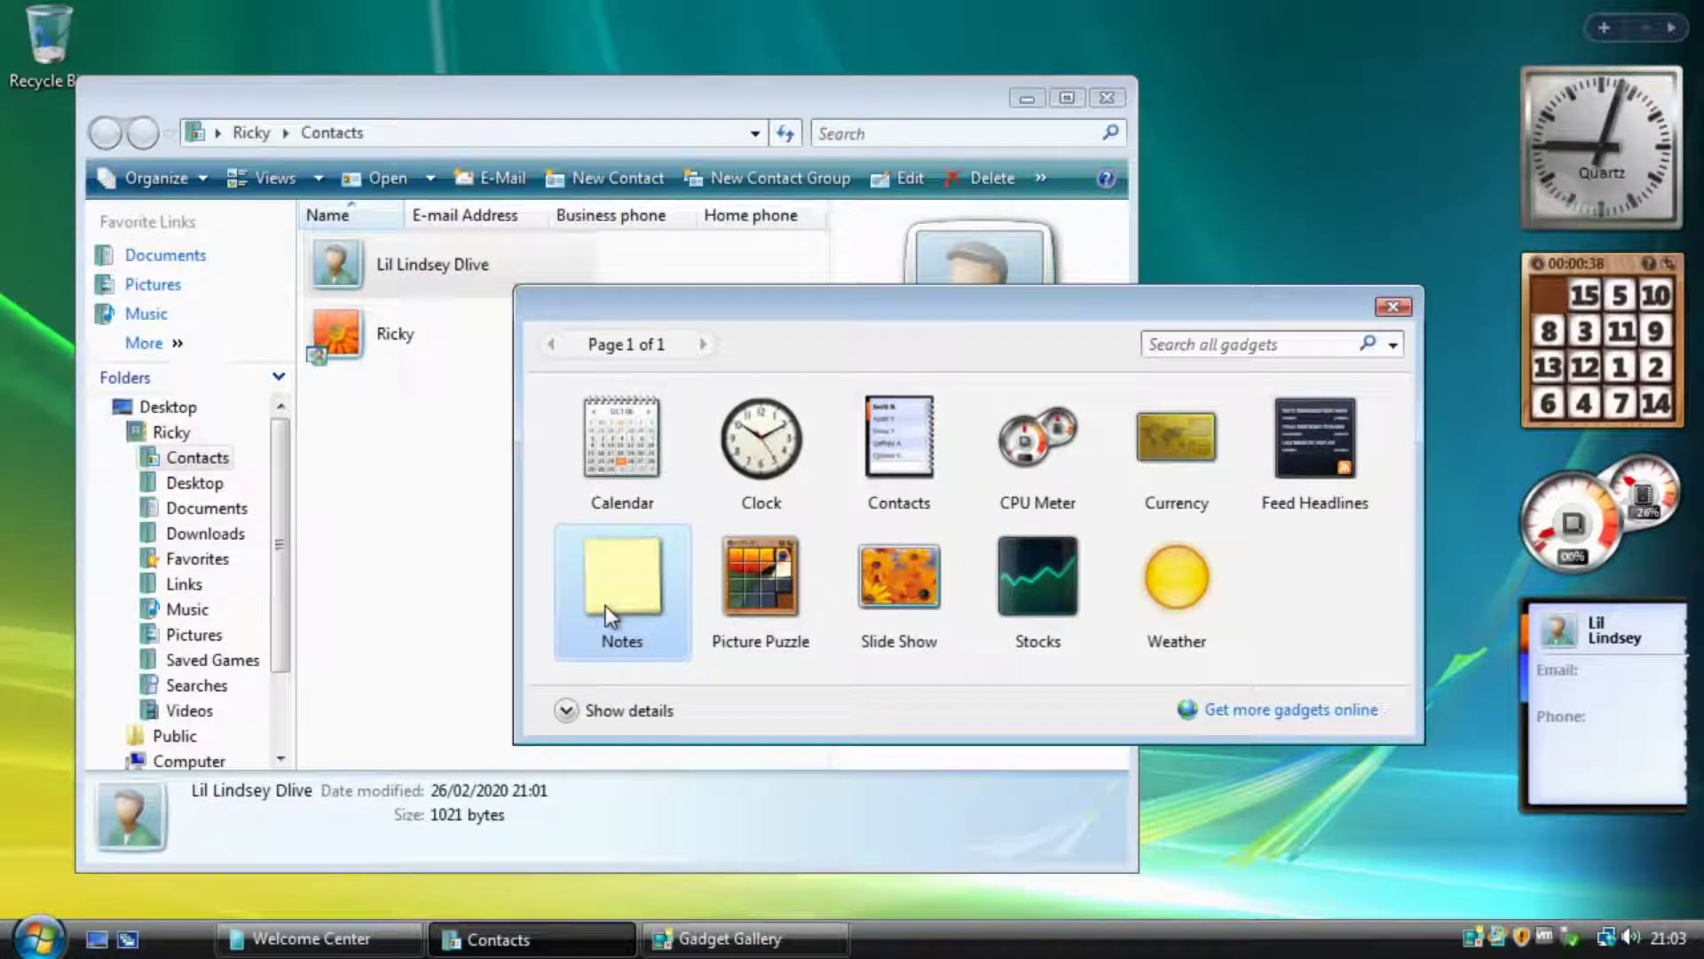
Add the Notes gadget, close the gallery, minimize Contacts, and remove the Calendar gadget.
drag(605, 606, 1354, 173)
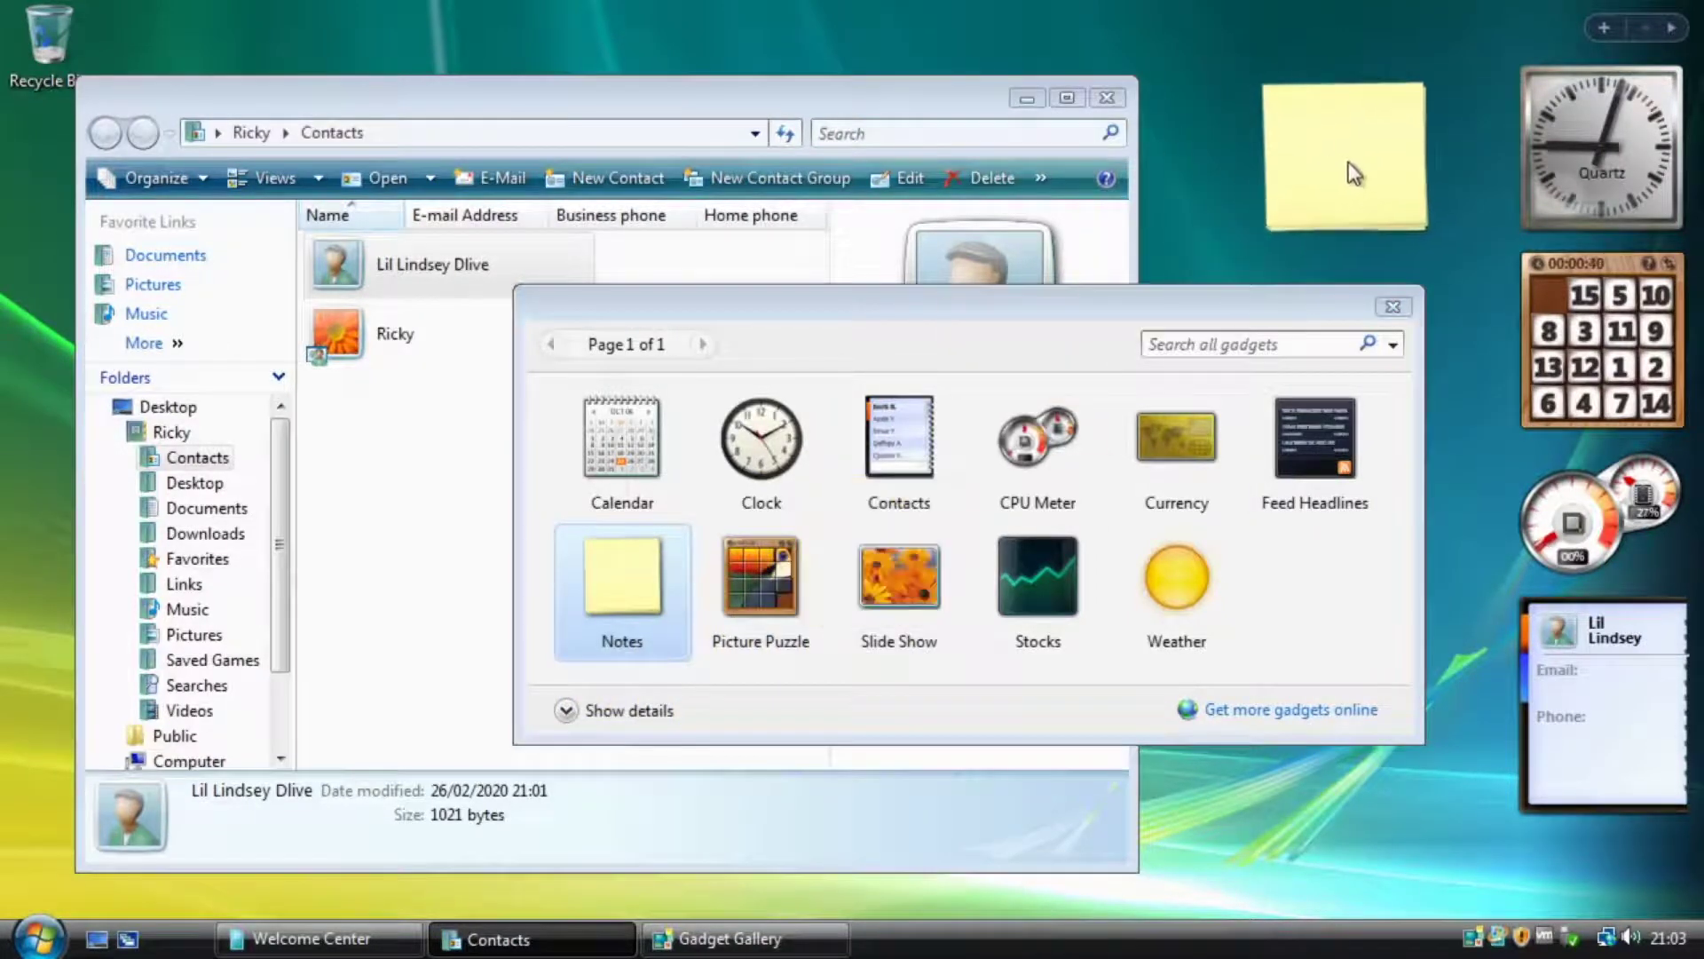
click(1393, 307)
click(1029, 99)
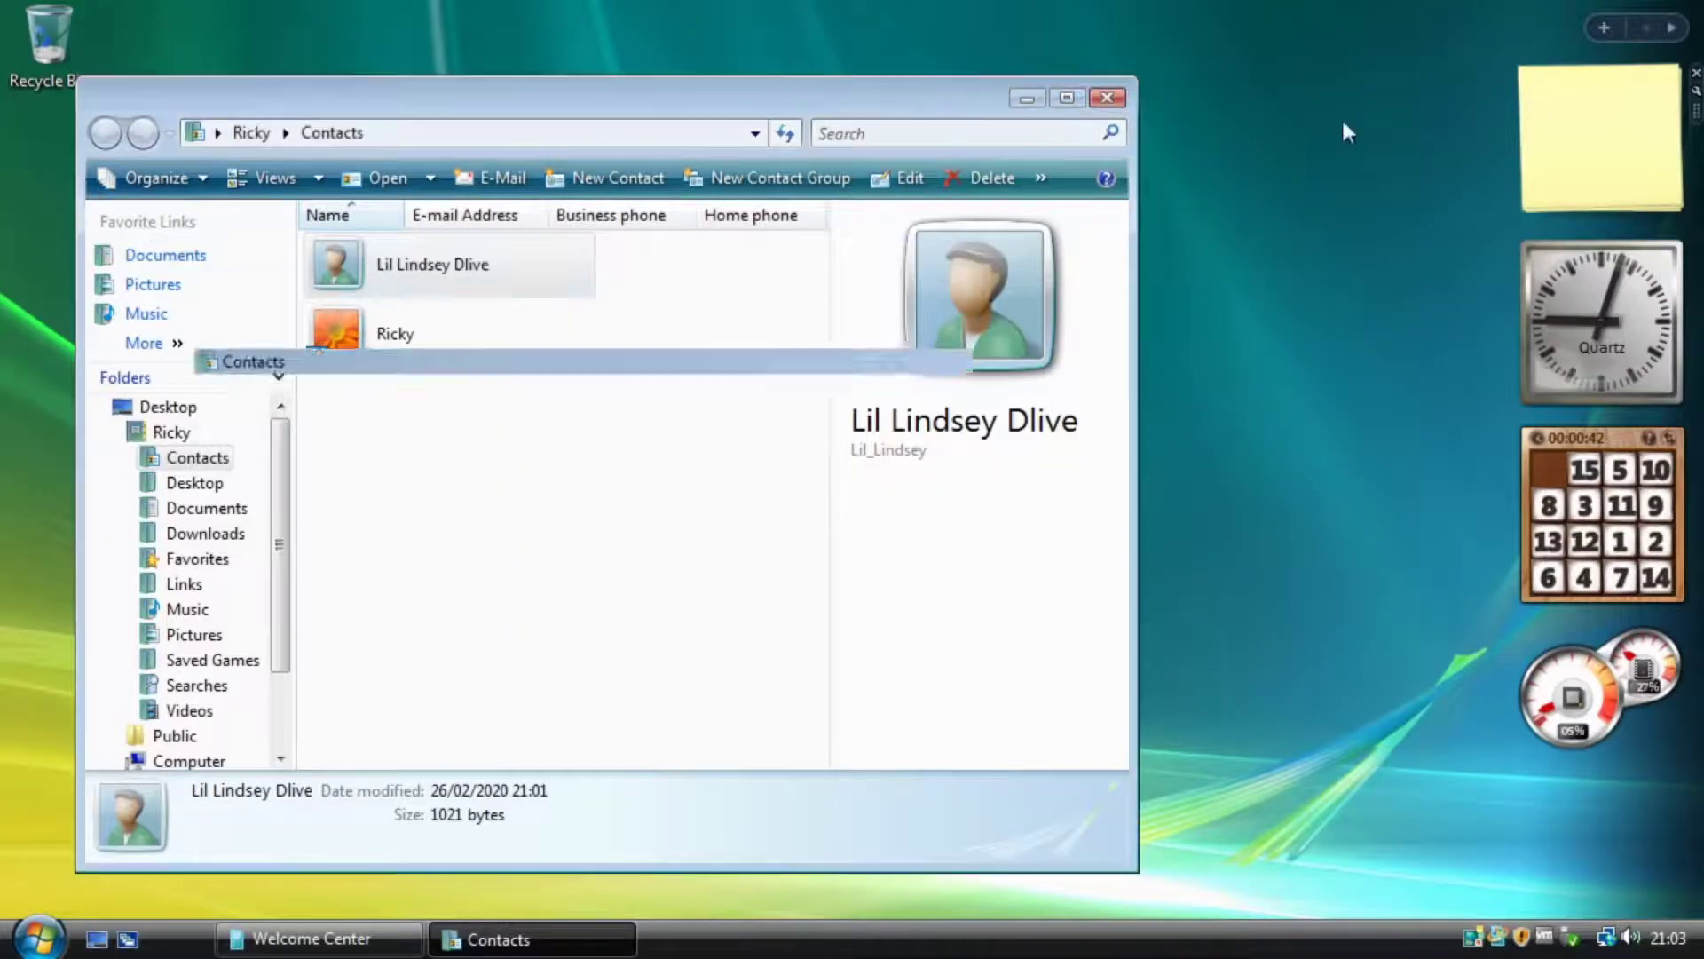
drag(296, 261, 196, 417)
click(278, 256)
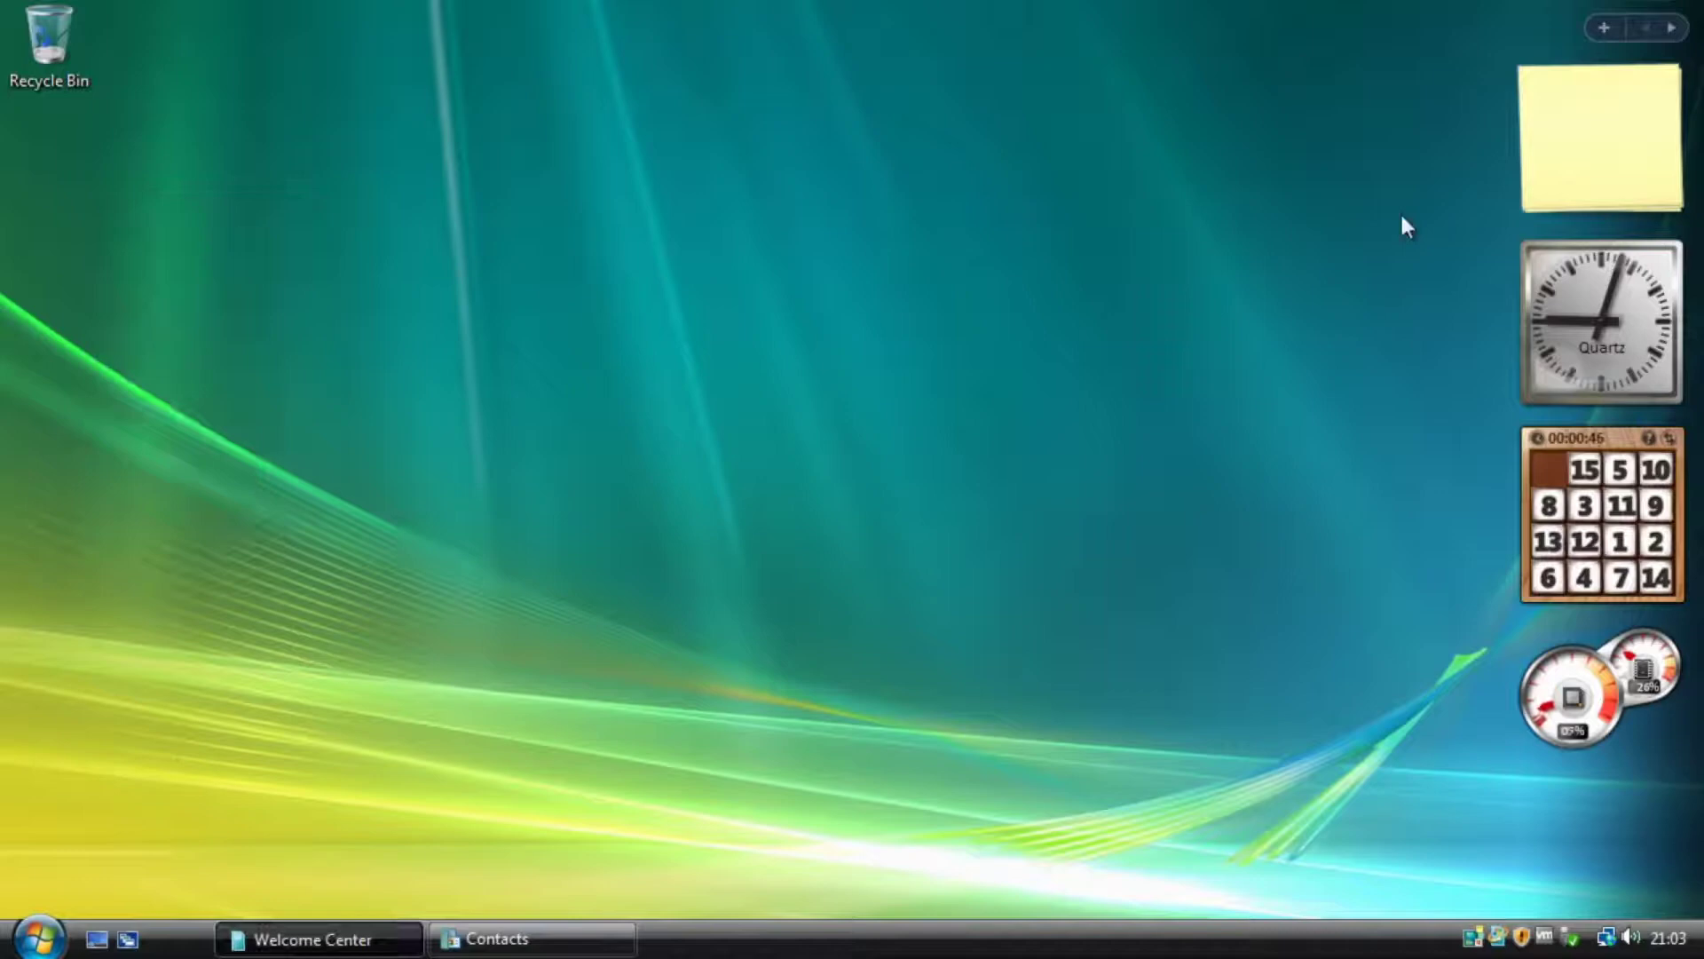
Write two notes, the second reading 'gfewipoghnpois', and drag the gadget onto the desktop.
click(1614, 137)
text(vdfdsfdsgdsgdsfdsg)
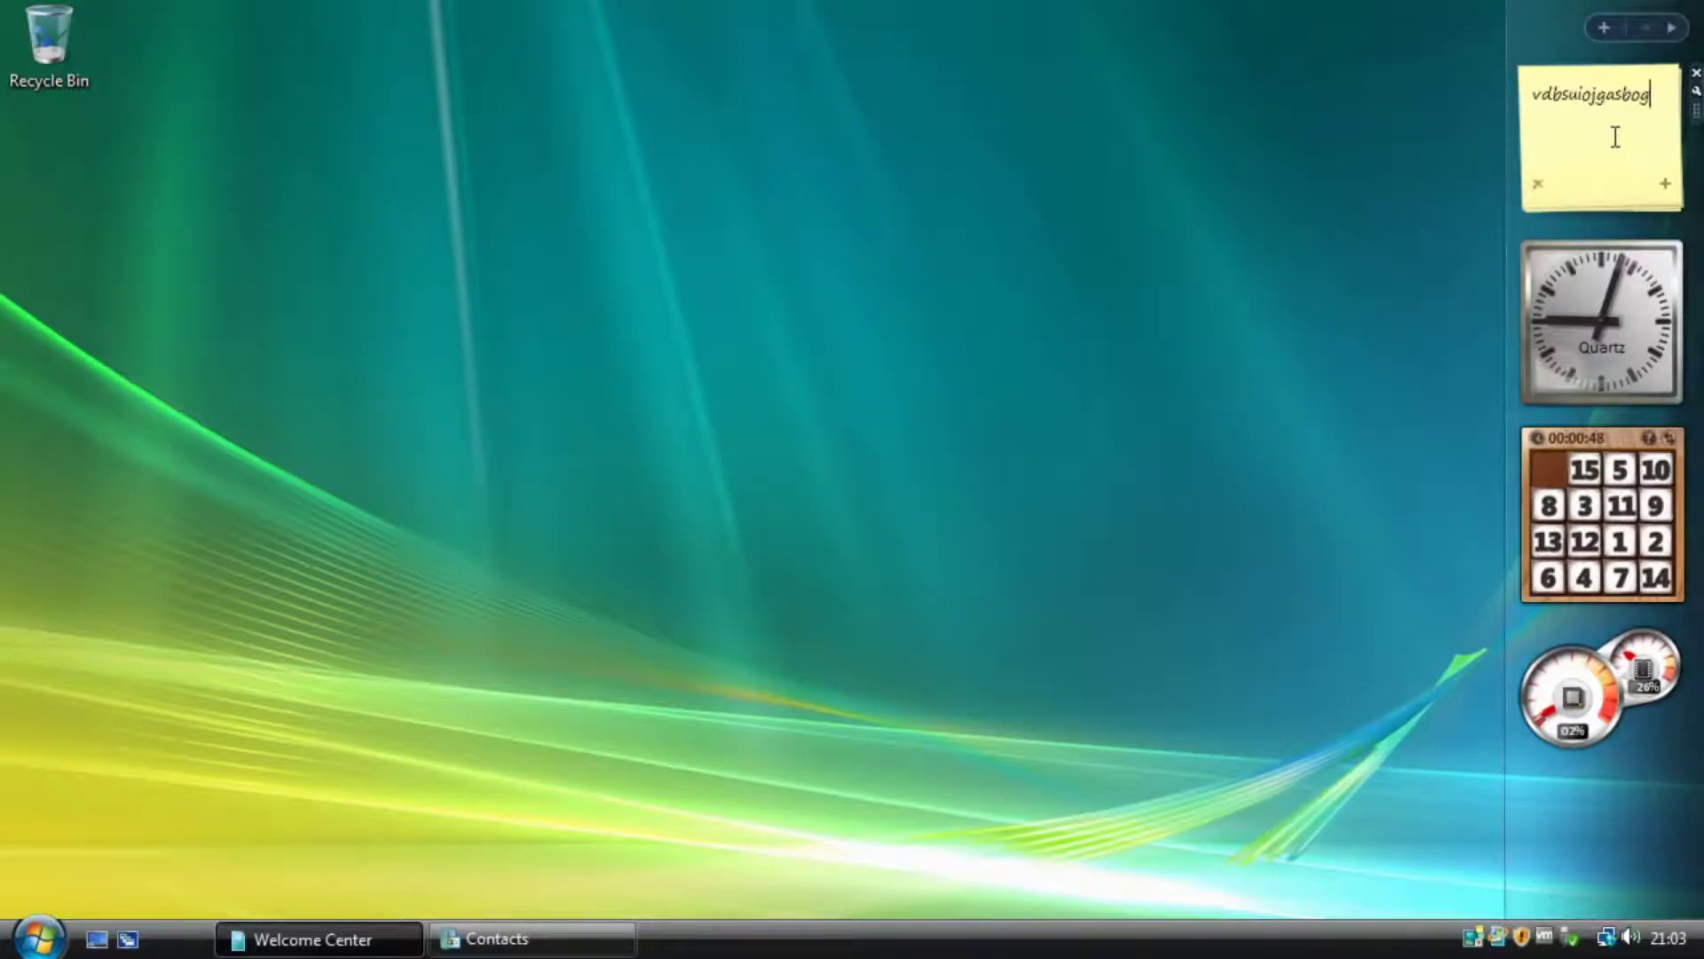
click(1665, 184)
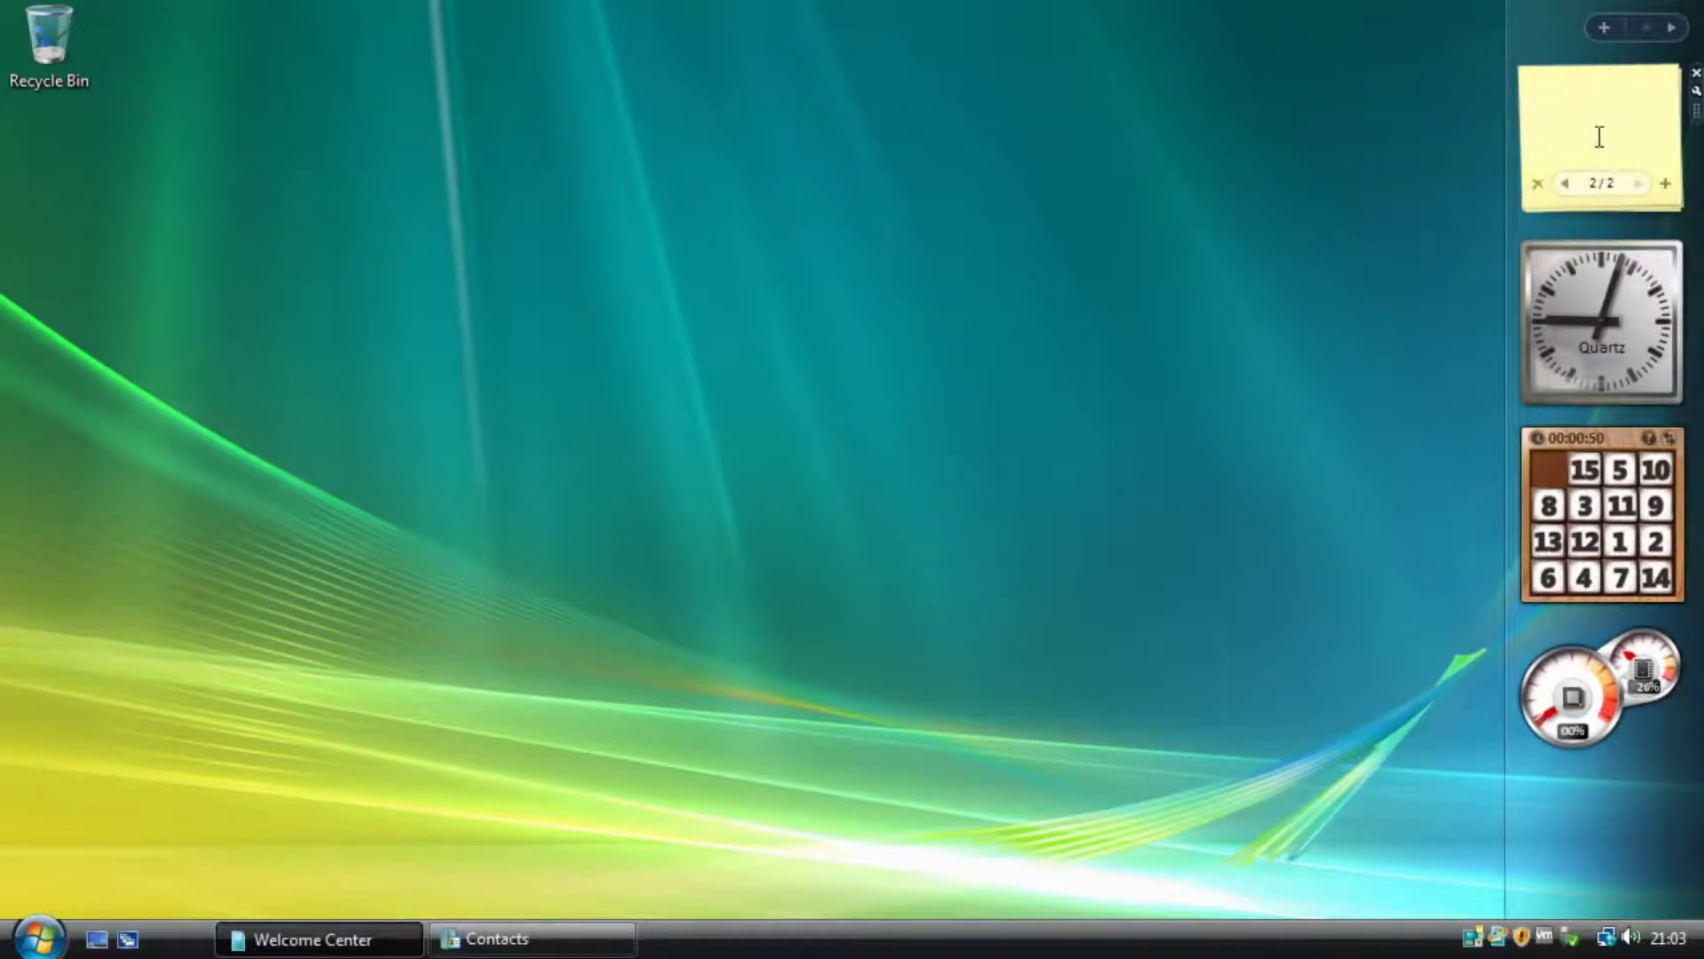
text(gfewipoghnpois)
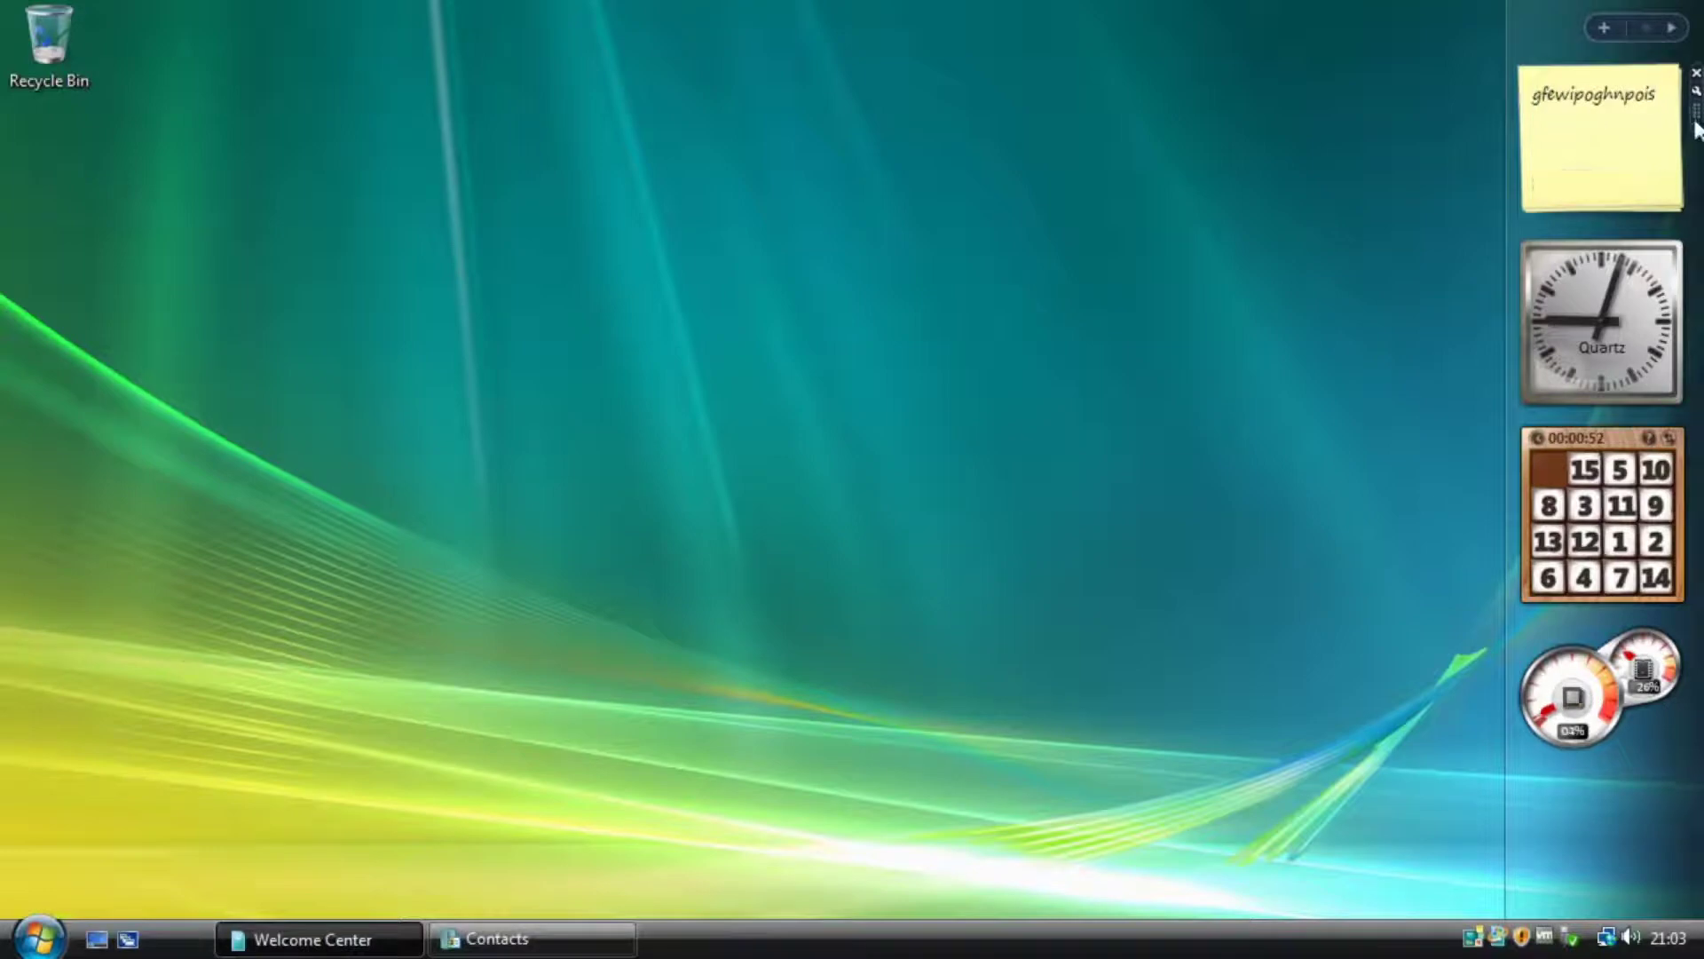
drag(1696, 111, 1360, 144)
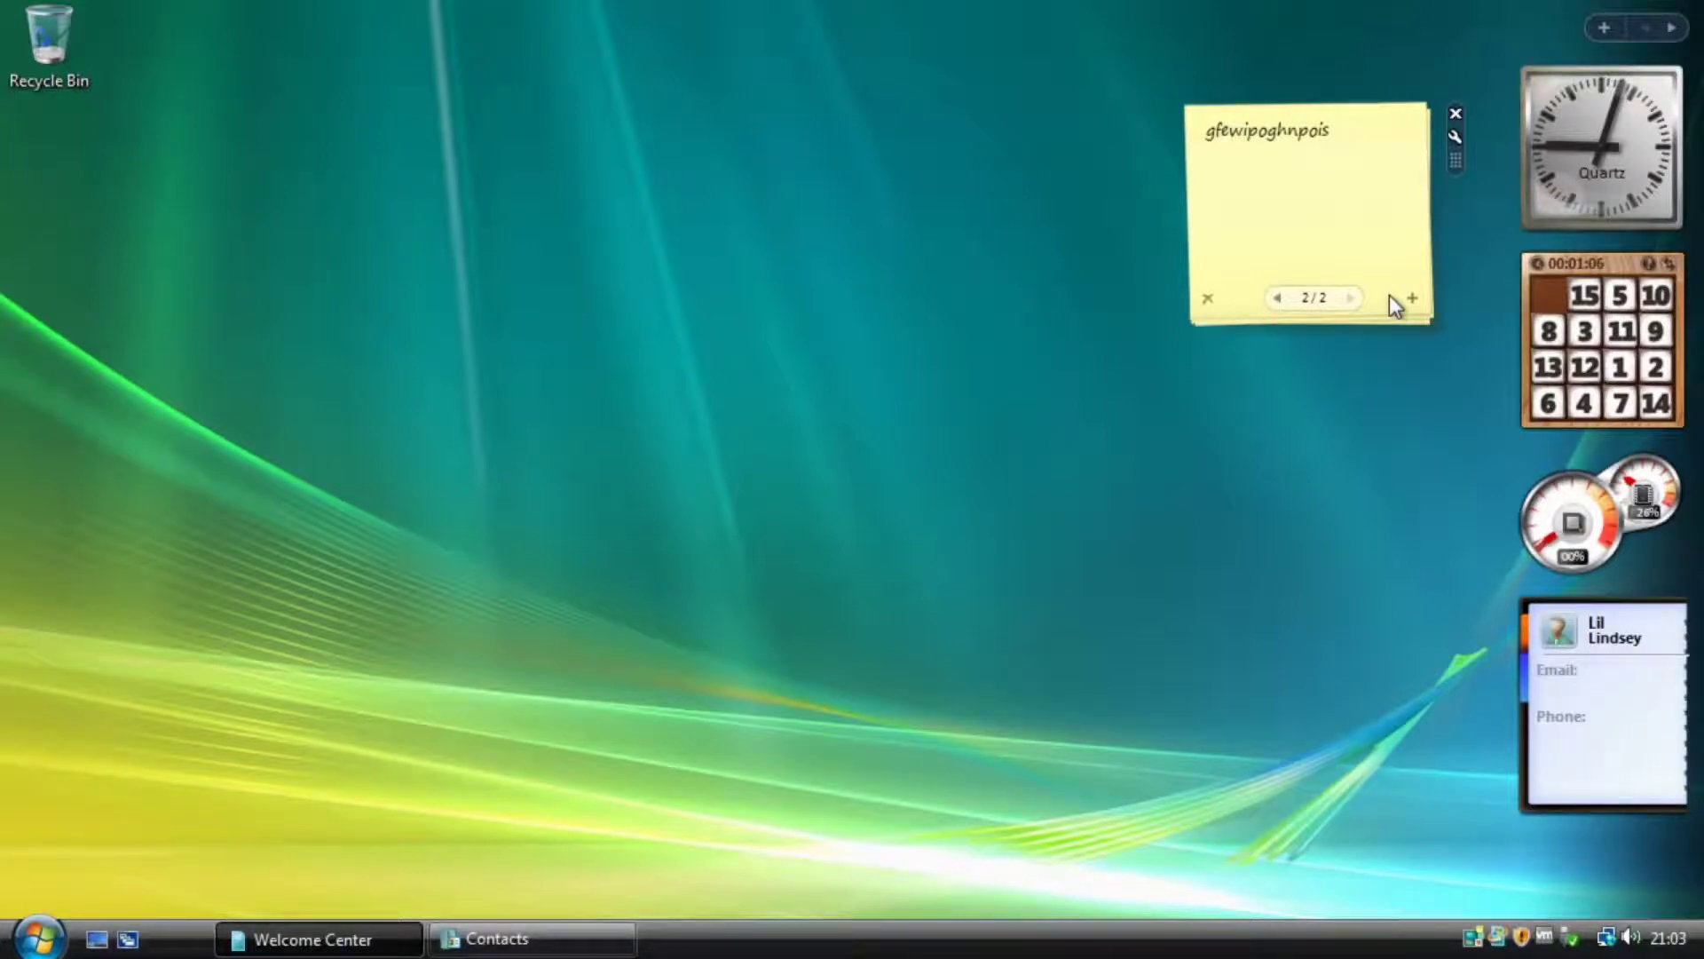
Flip between the two notes, ending on note 1 of 2.
drag(1333, 129, 1197, 125)
click(1327, 189)
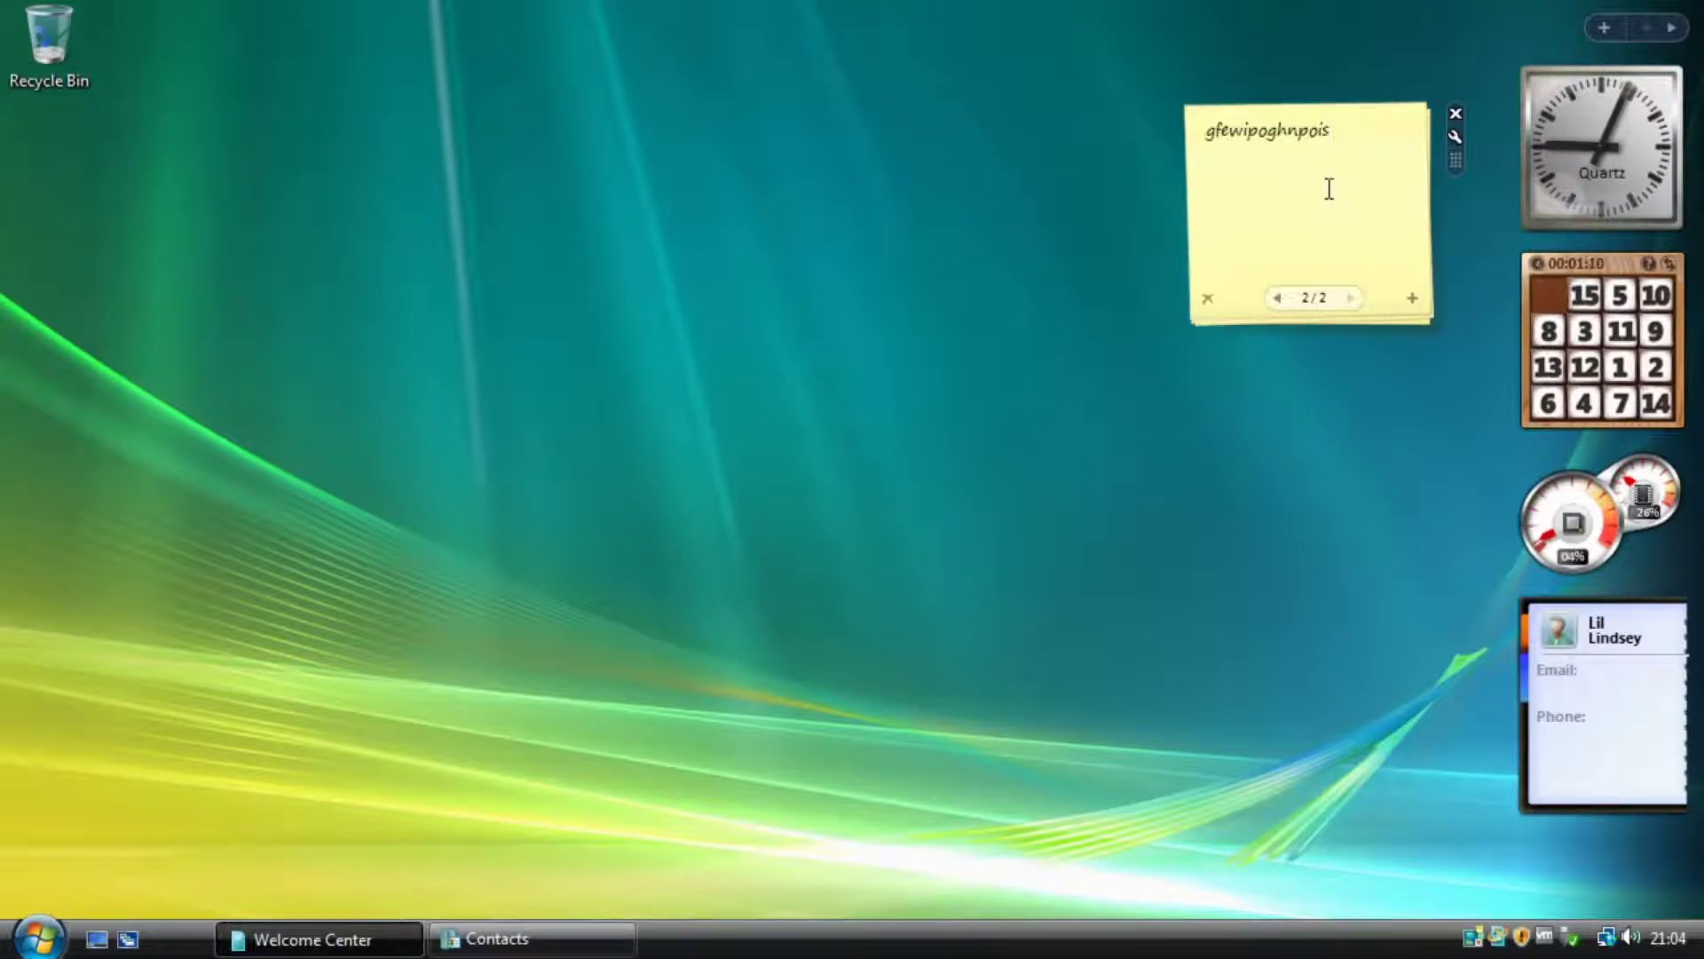
click(1269, 300)
click(1348, 300)
click(1278, 298)
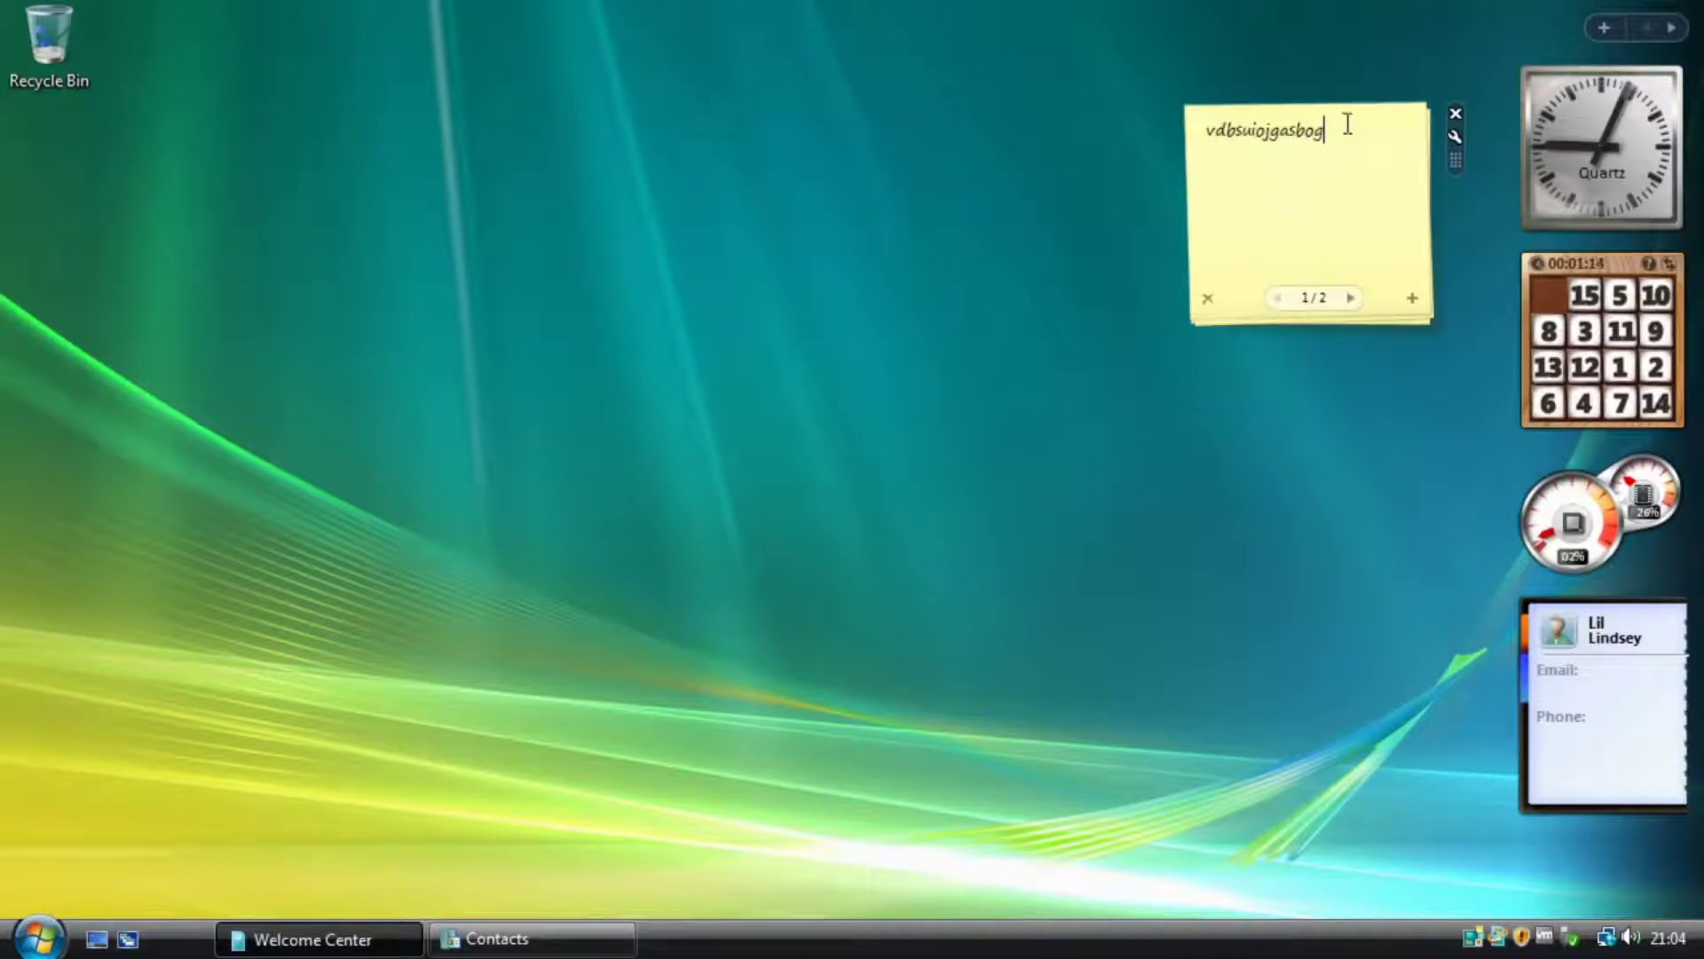
Drag the sticky note toward the screen centre and click into its first note's text.
drag(1456, 161, 1204, 224)
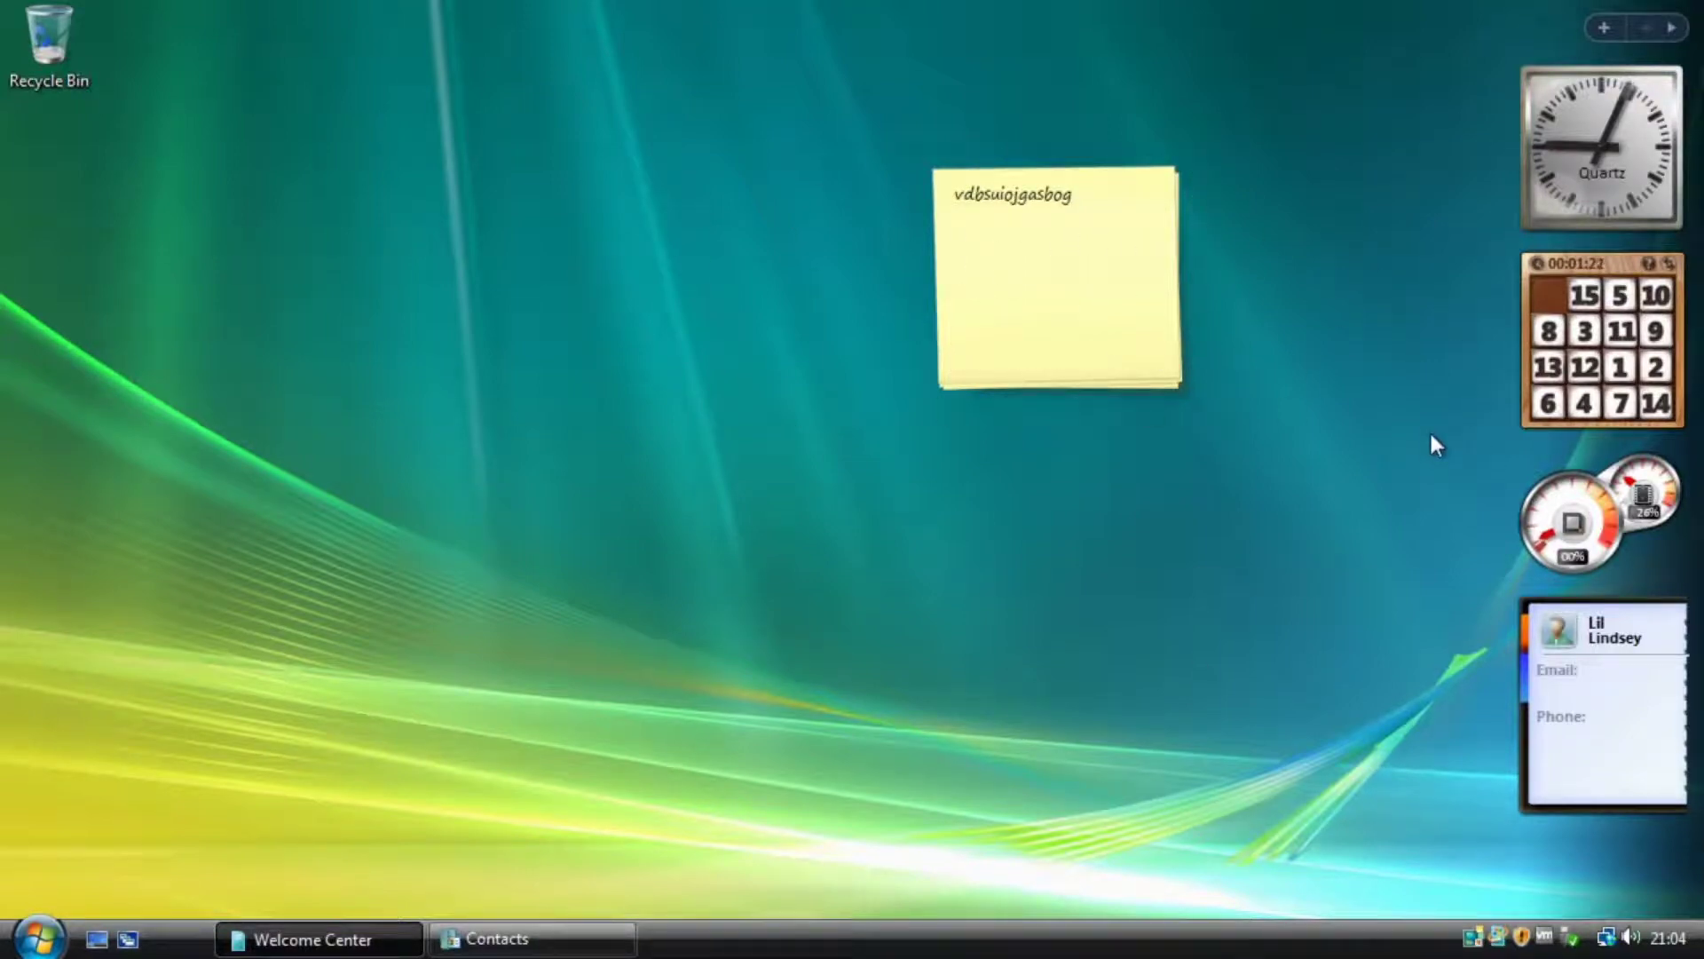
mouse_move(1191, 229)
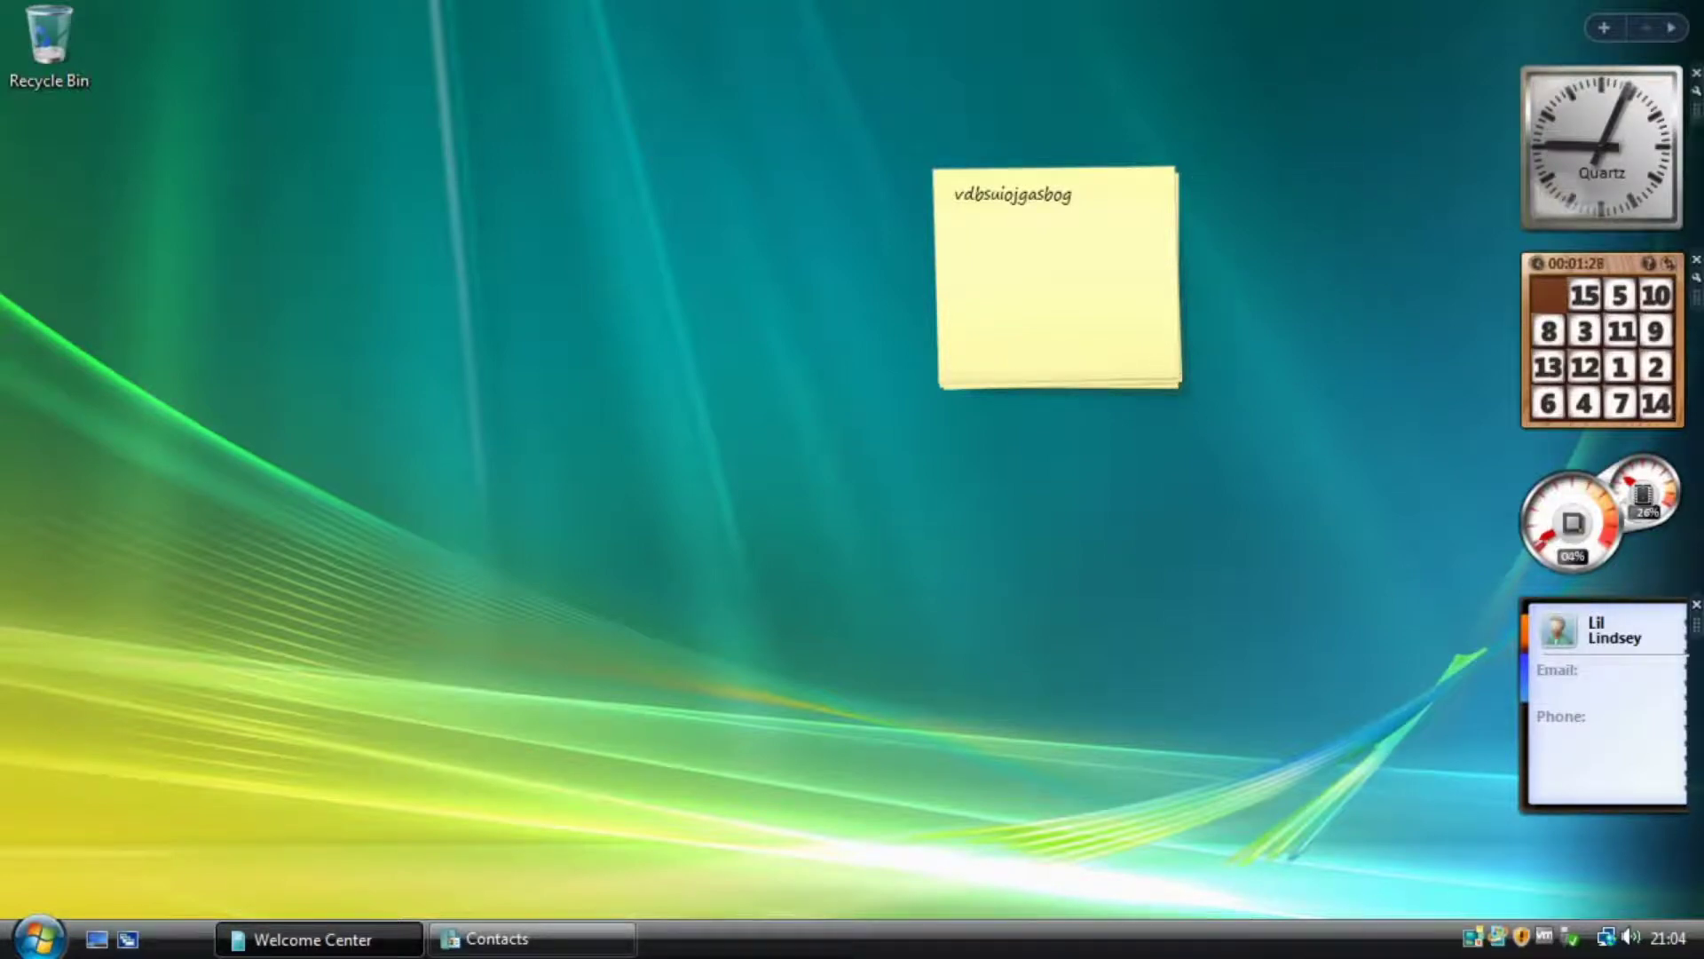
mouse_move(1528, 749)
mouse_move(1589, 488)
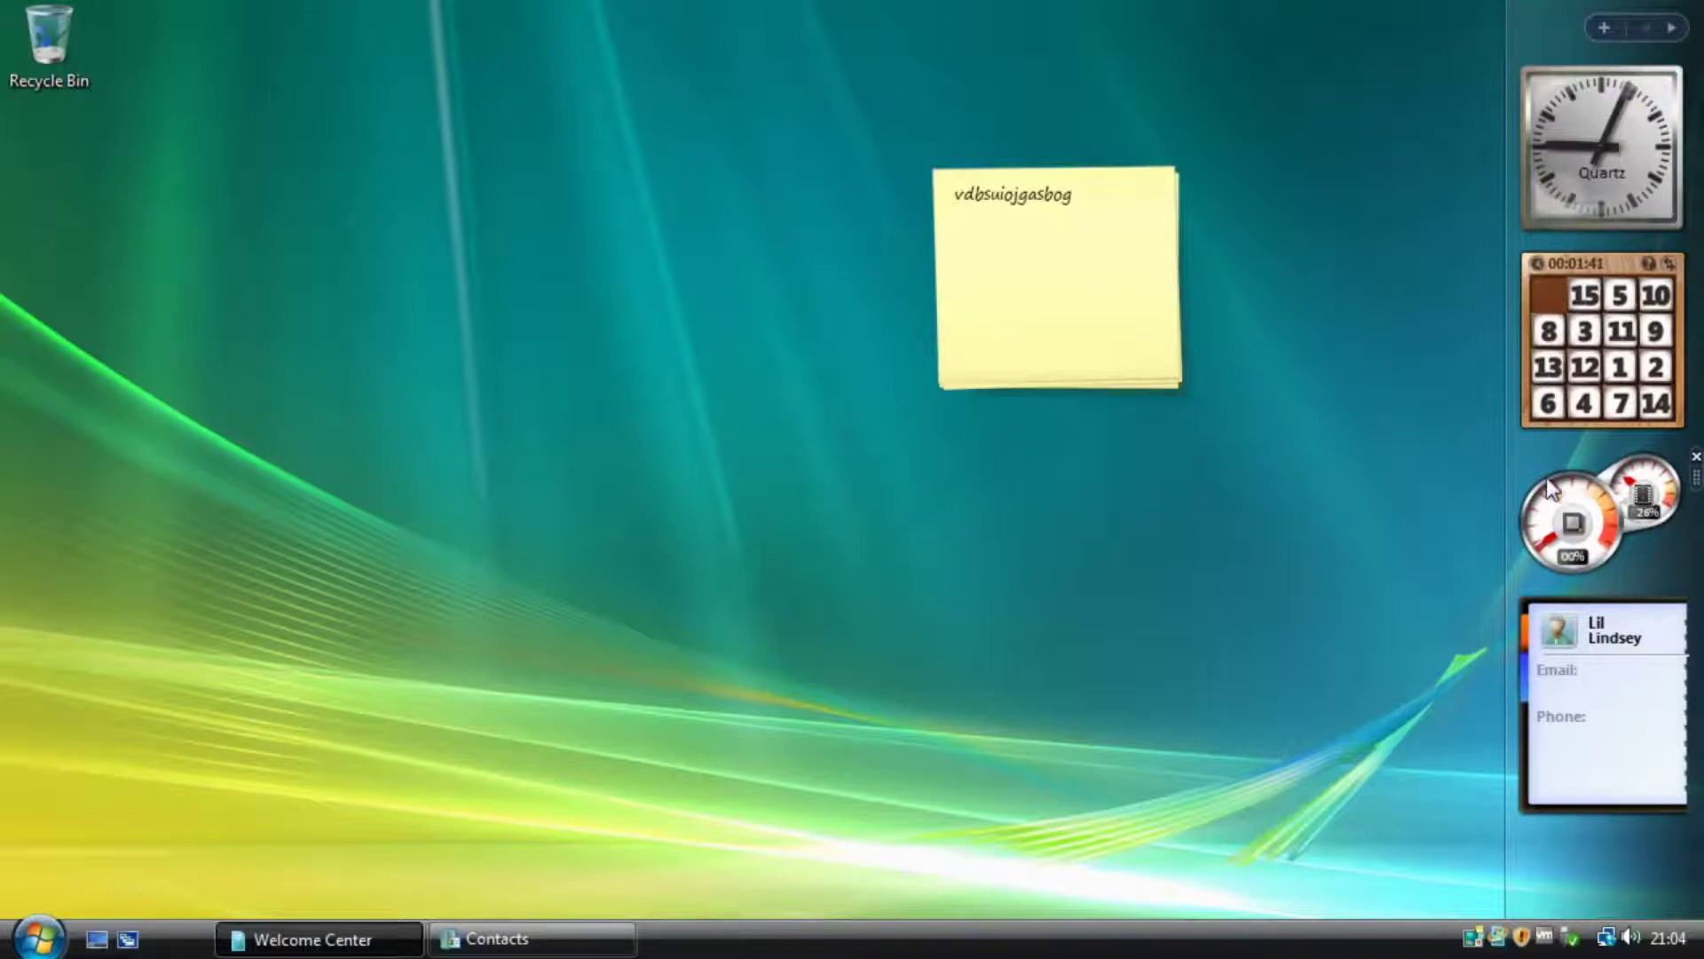
click(1155, 250)
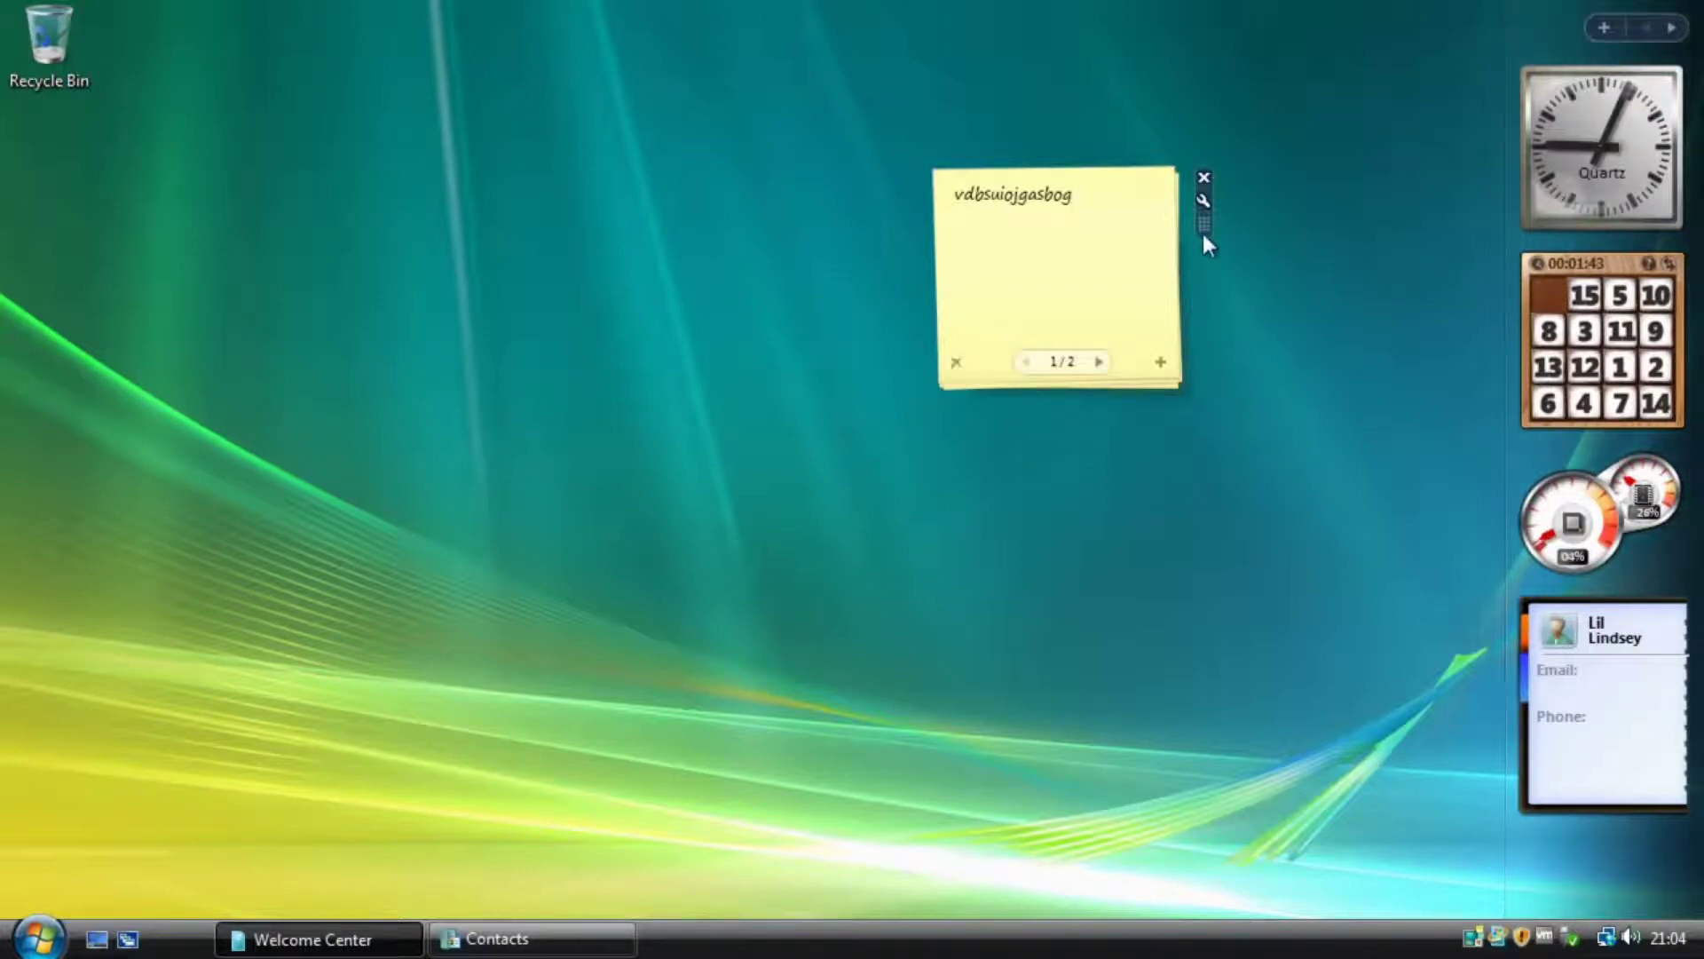
Move the sticky note up and right and change its colour to lavender.
drag(1202, 231, 1418, 204)
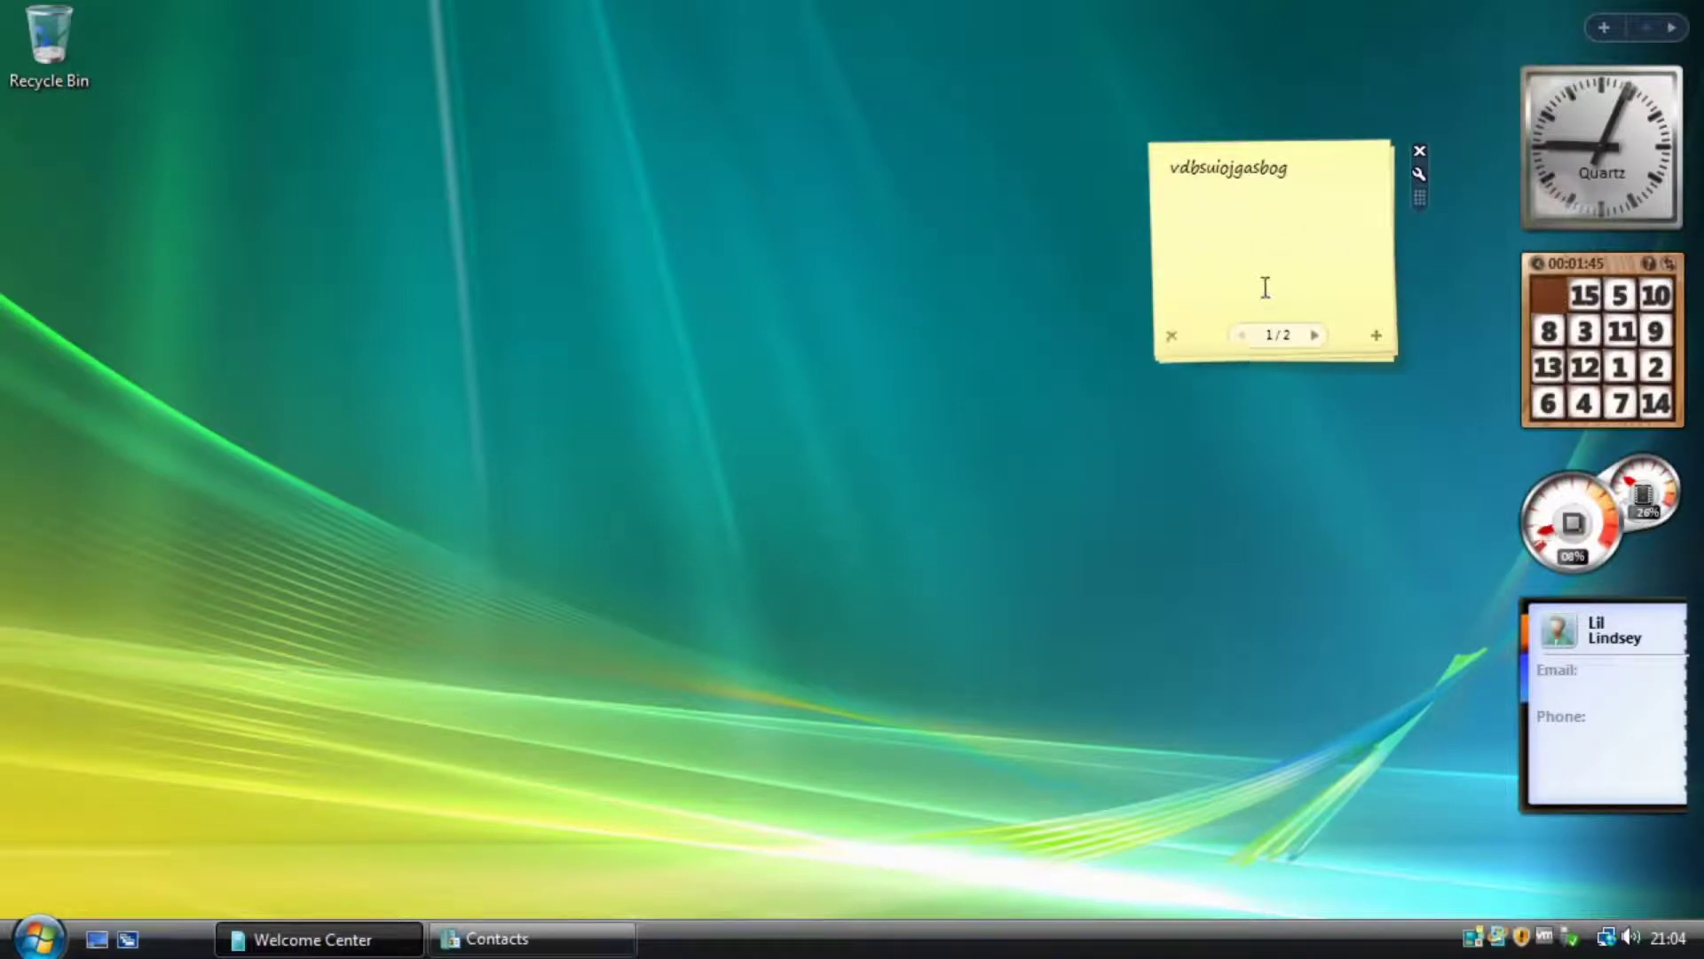
click(1420, 174)
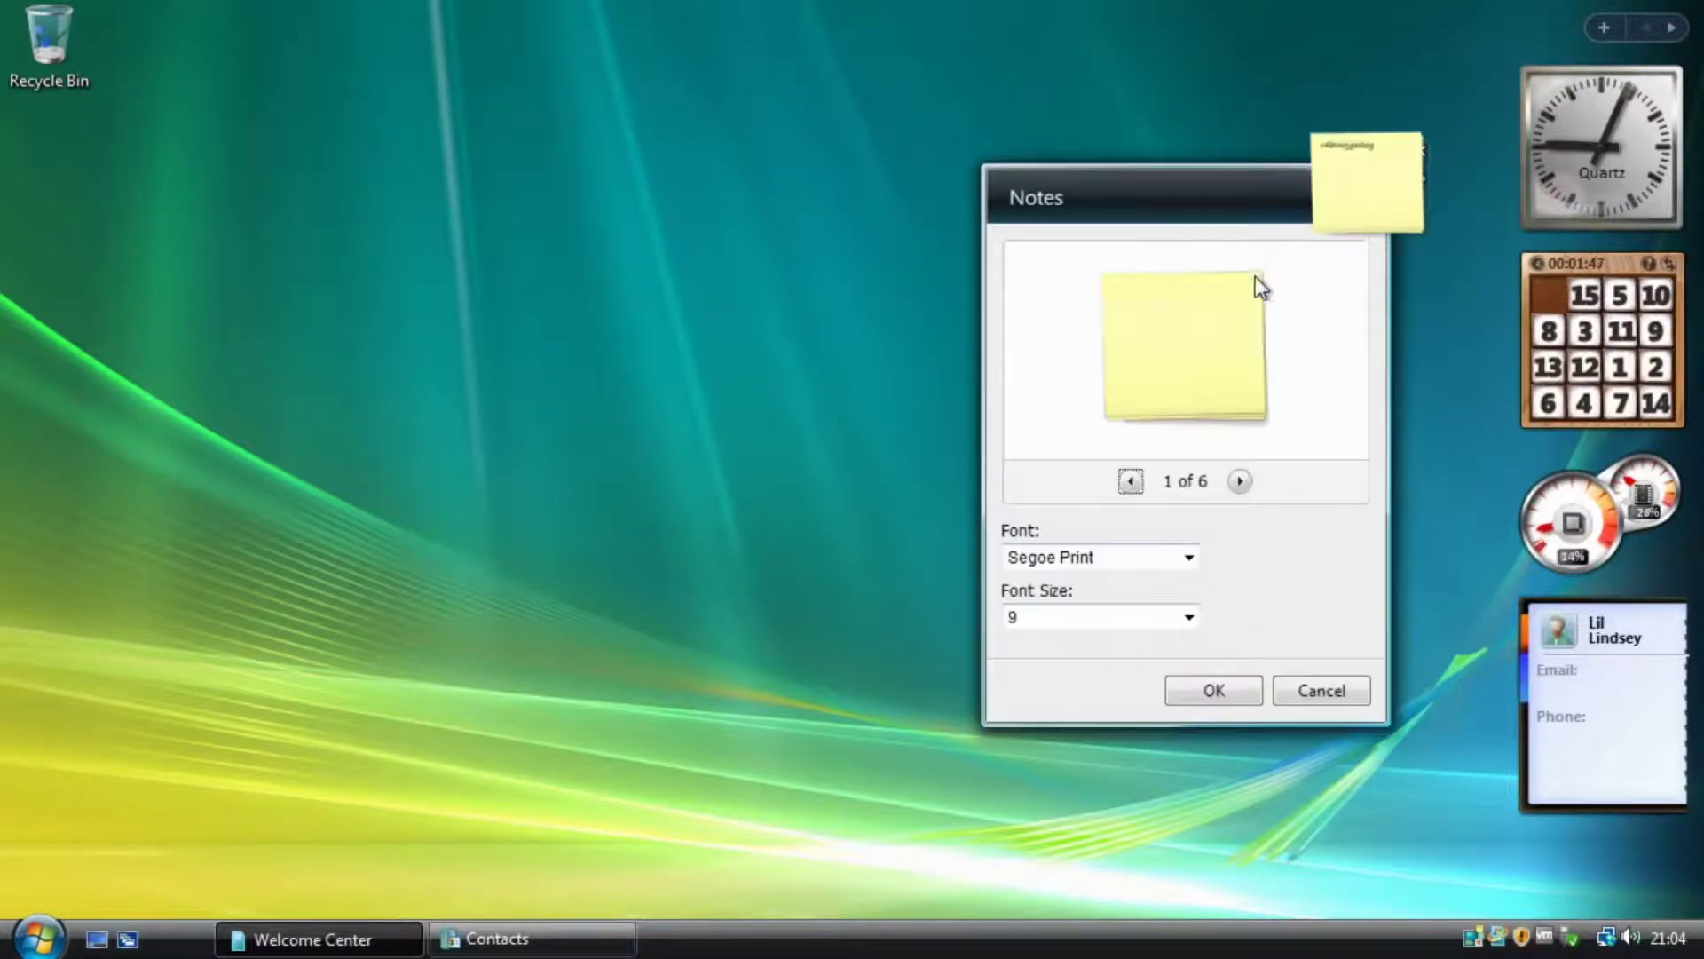
click(1241, 481)
click(1241, 481)
click(1134, 483)
click(1241, 697)
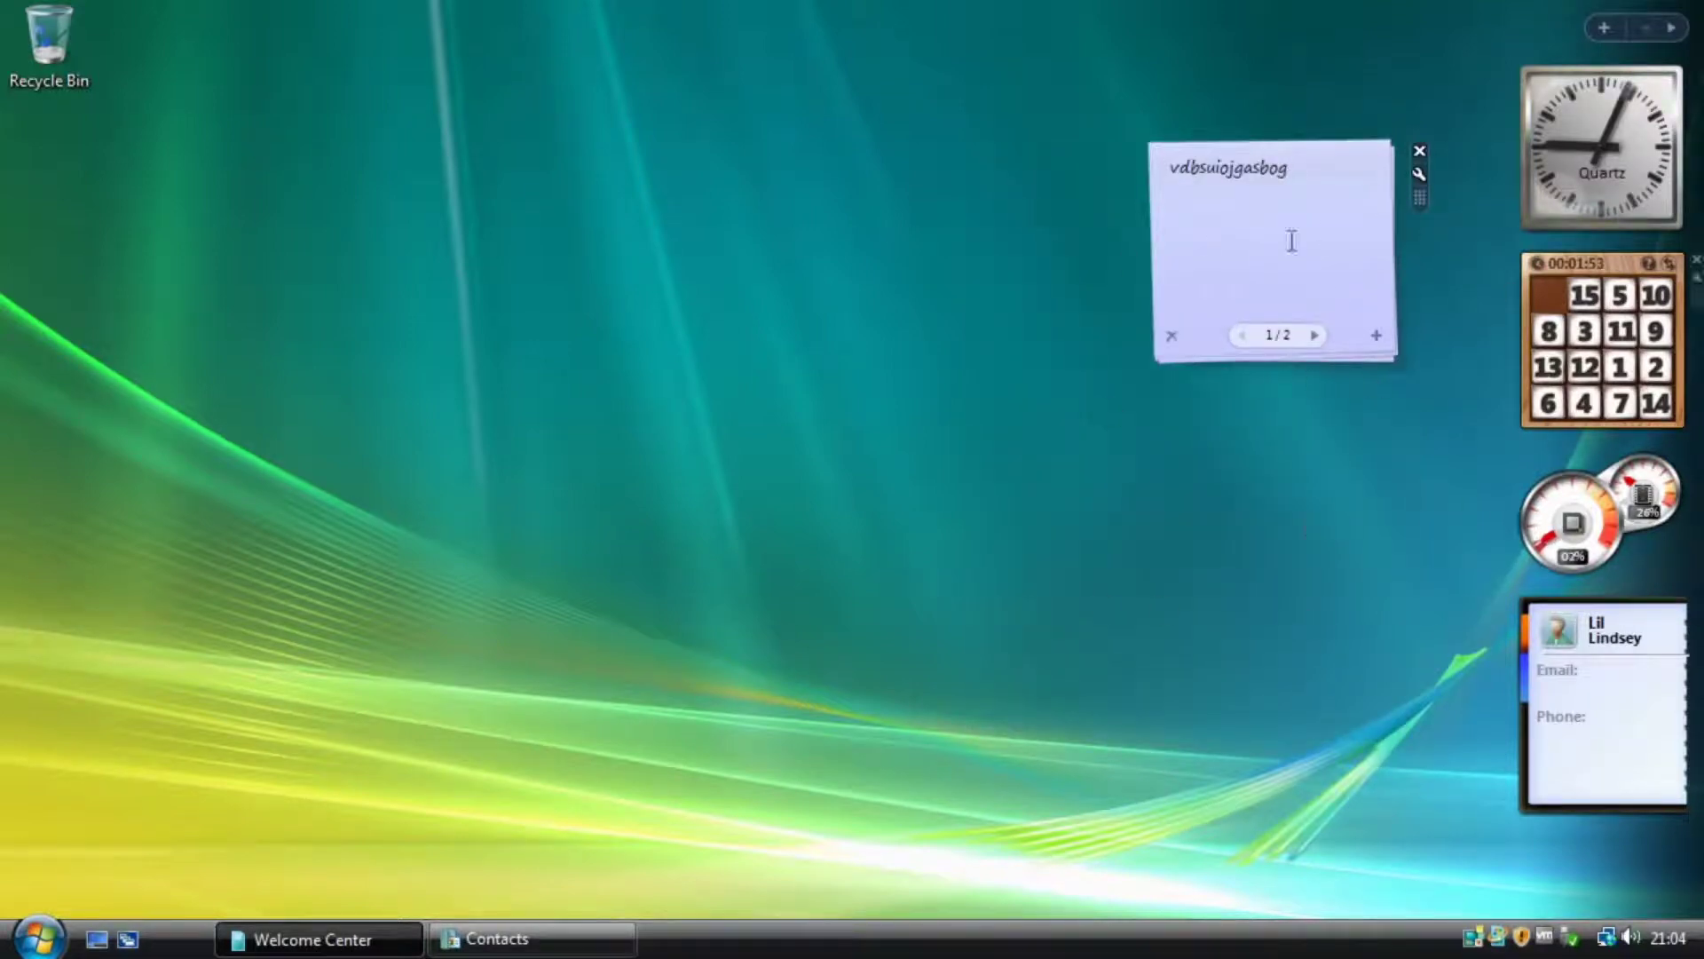
Nudge the note slightly up and right while flipping between notes 1 and 2.
click(1315, 335)
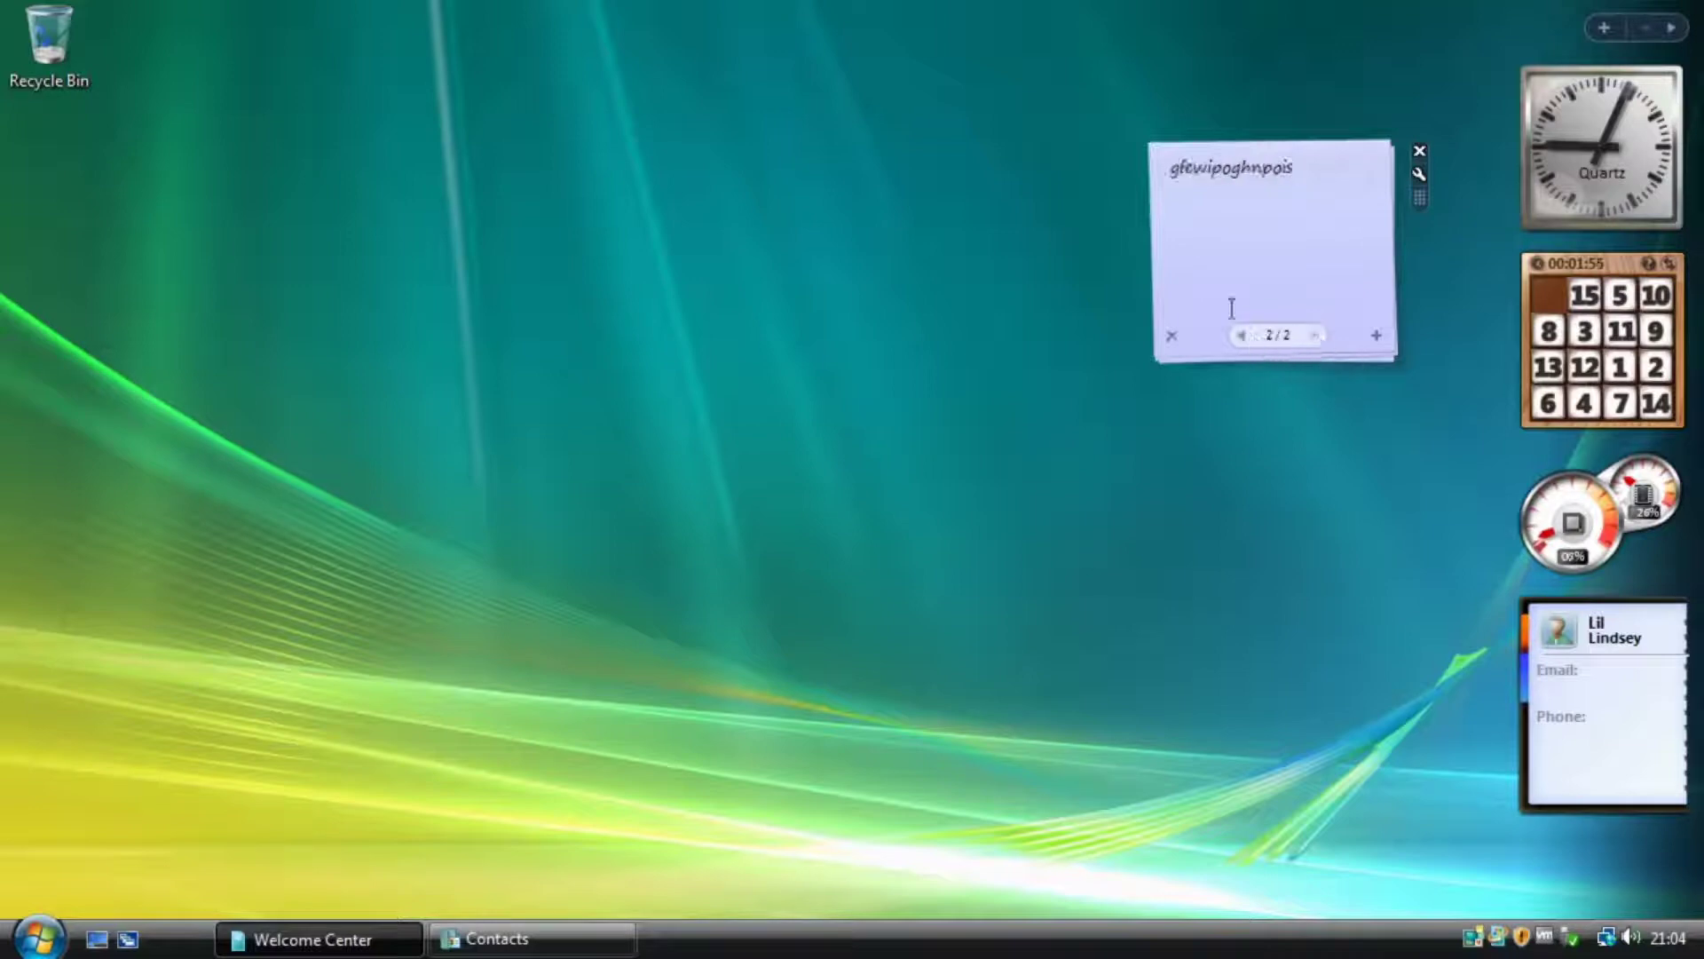
drag(1419, 199, 1460, 154)
click(1287, 301)
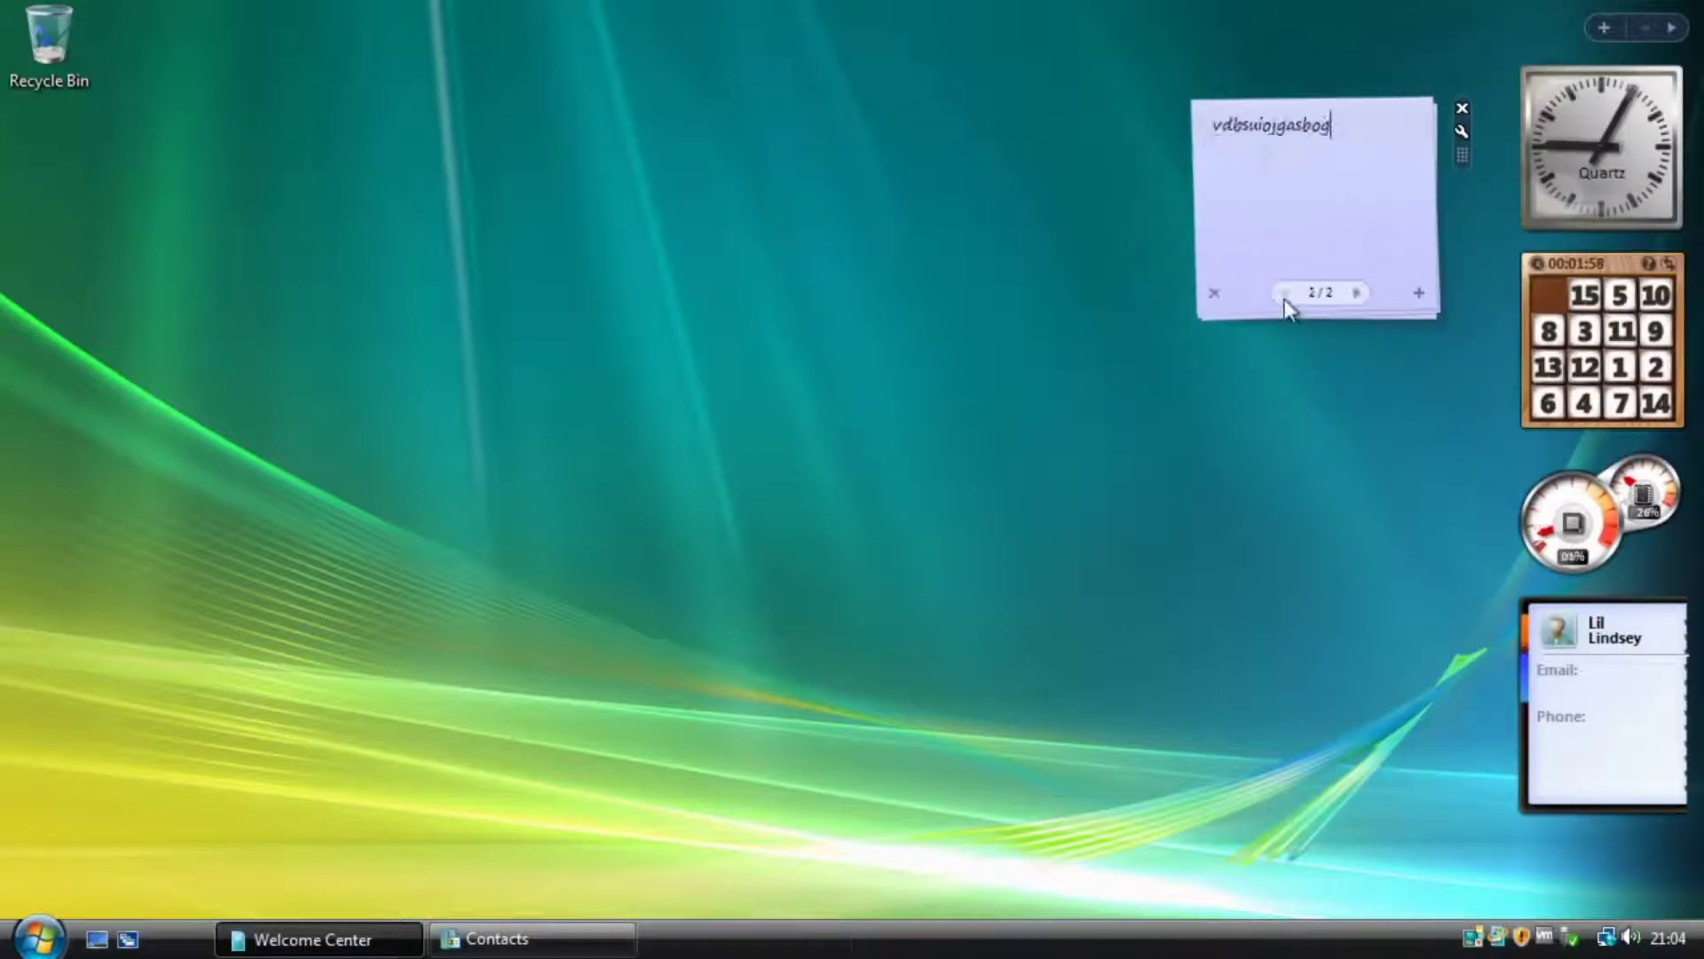
click(1355, 293)
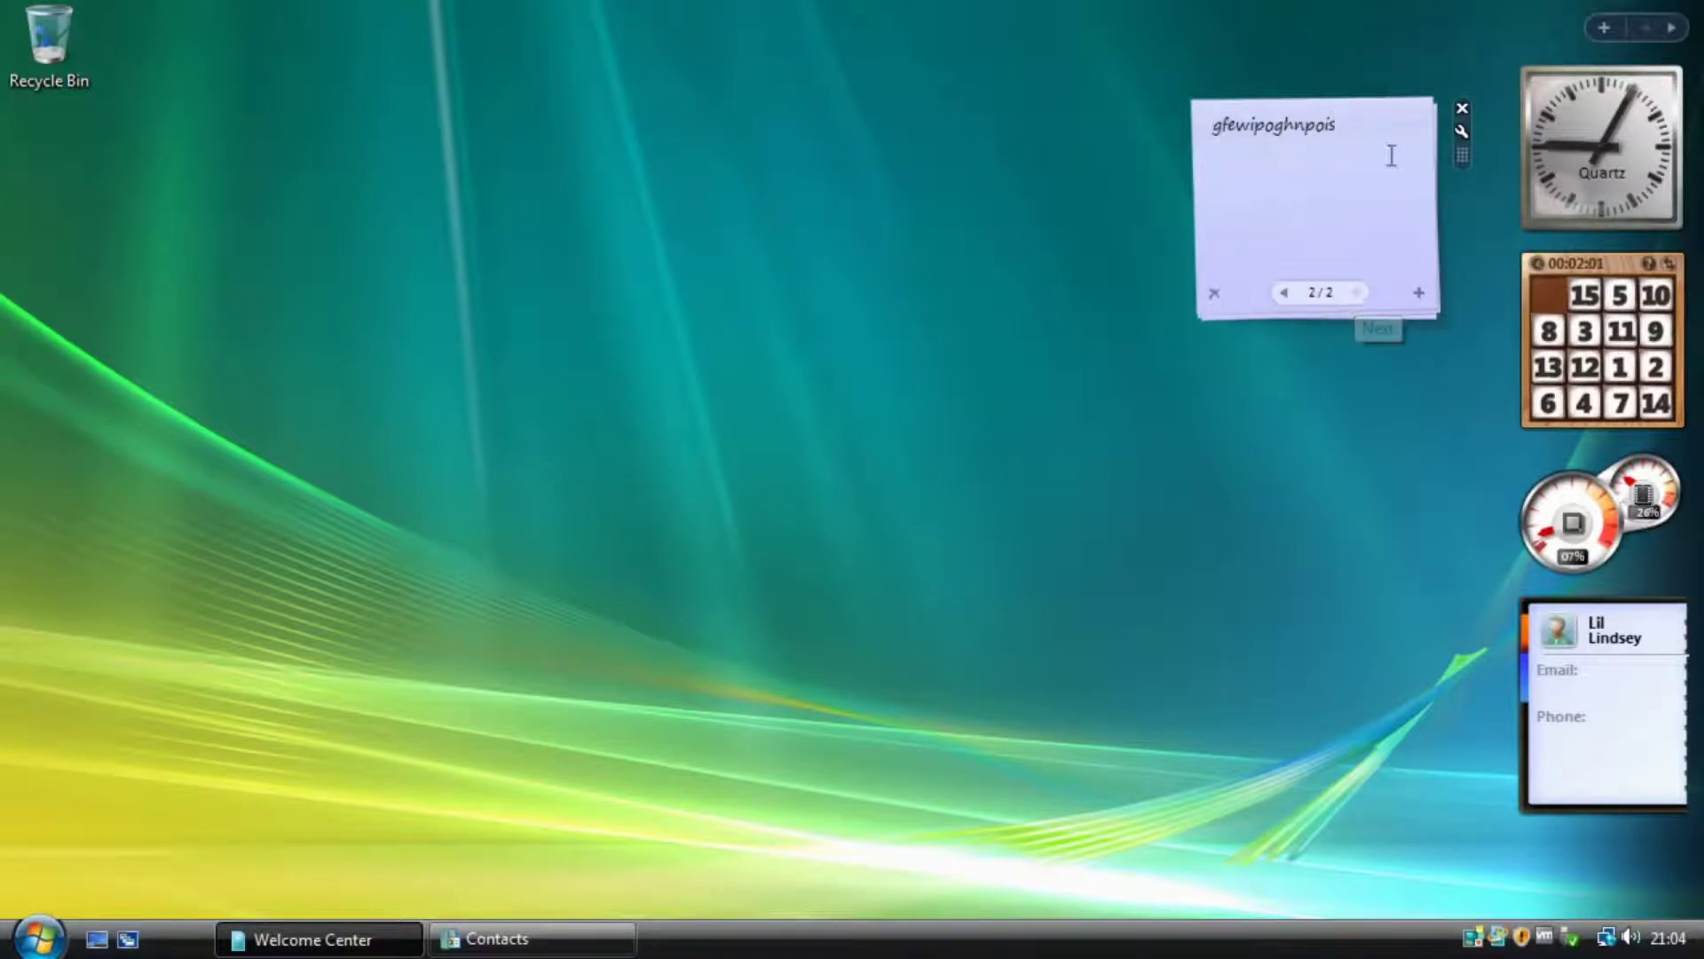
click(1287, 296)
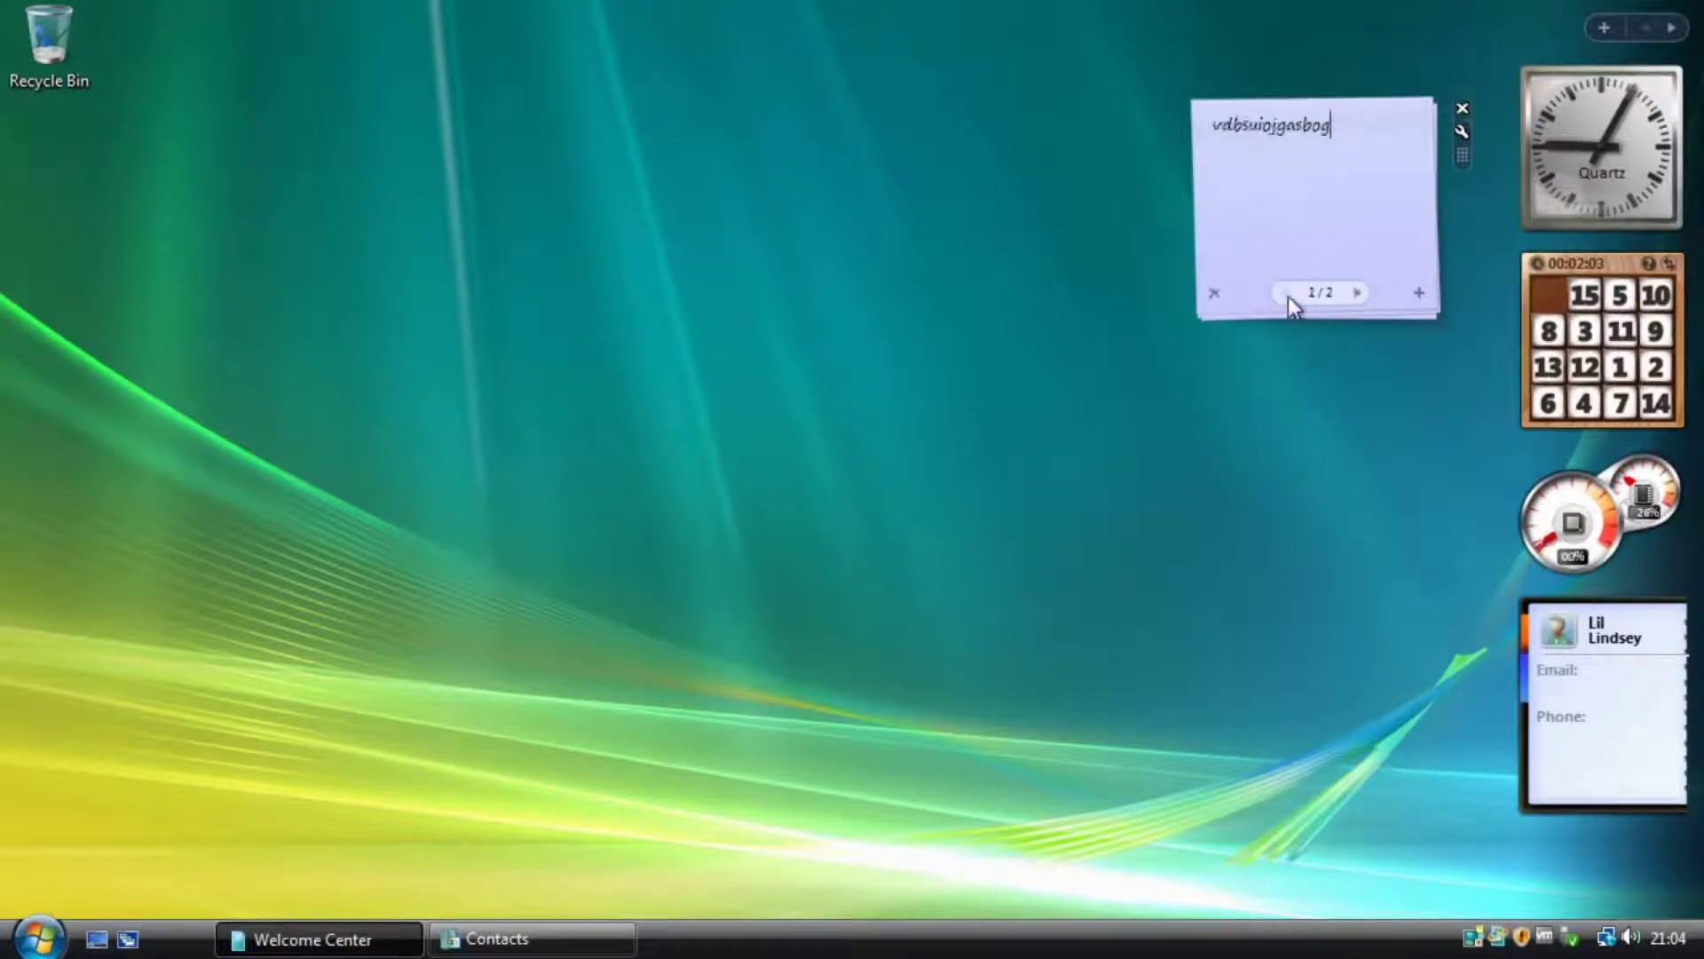
click(1358, 293)
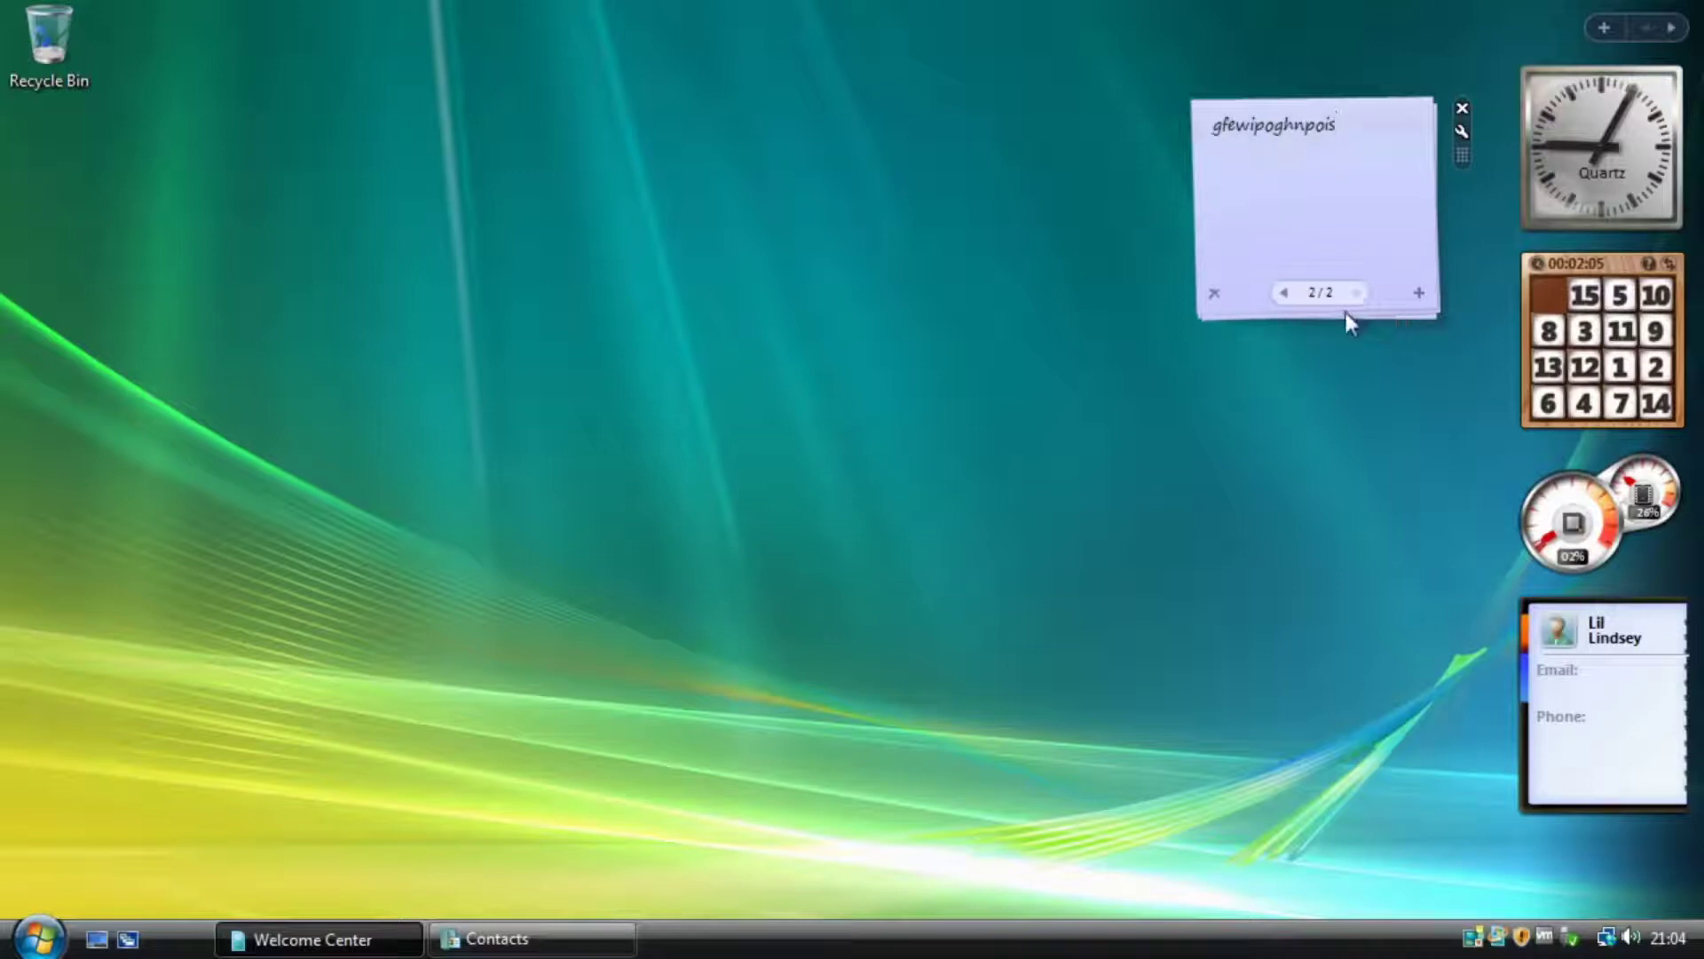
Add four blank note pages, then close the Notes gadget.
click(1417, 293)
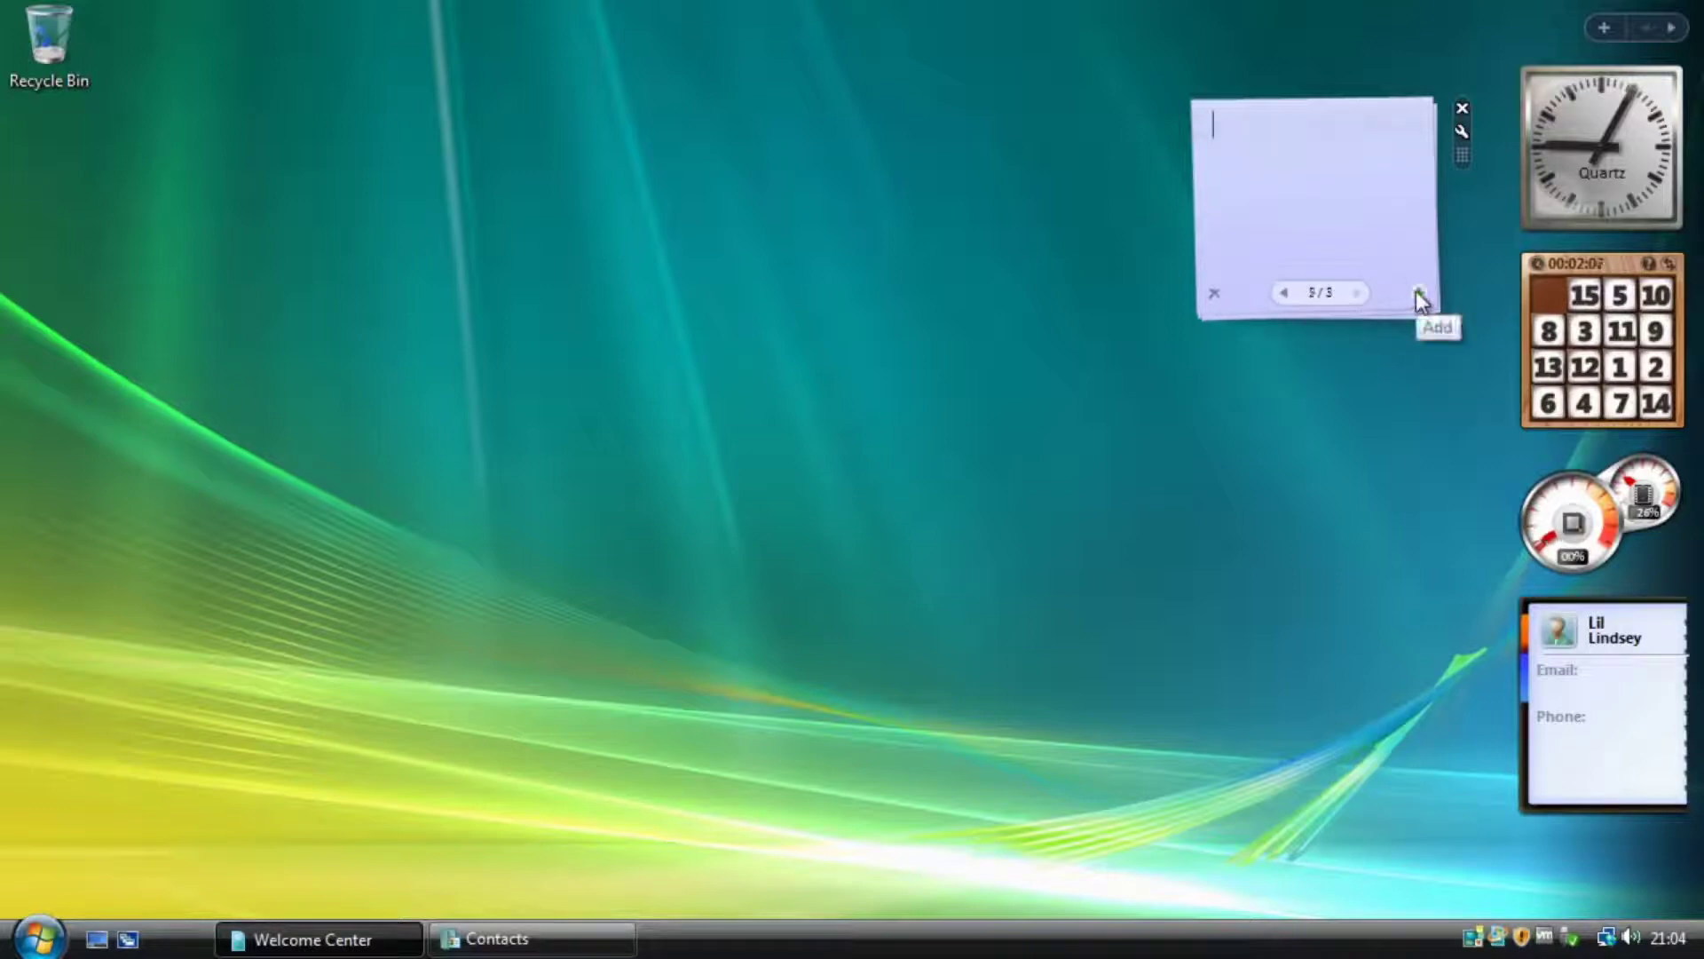
click(1417, 293)
click(1416, 293)
click(1417, 293)
click(1462, 109)
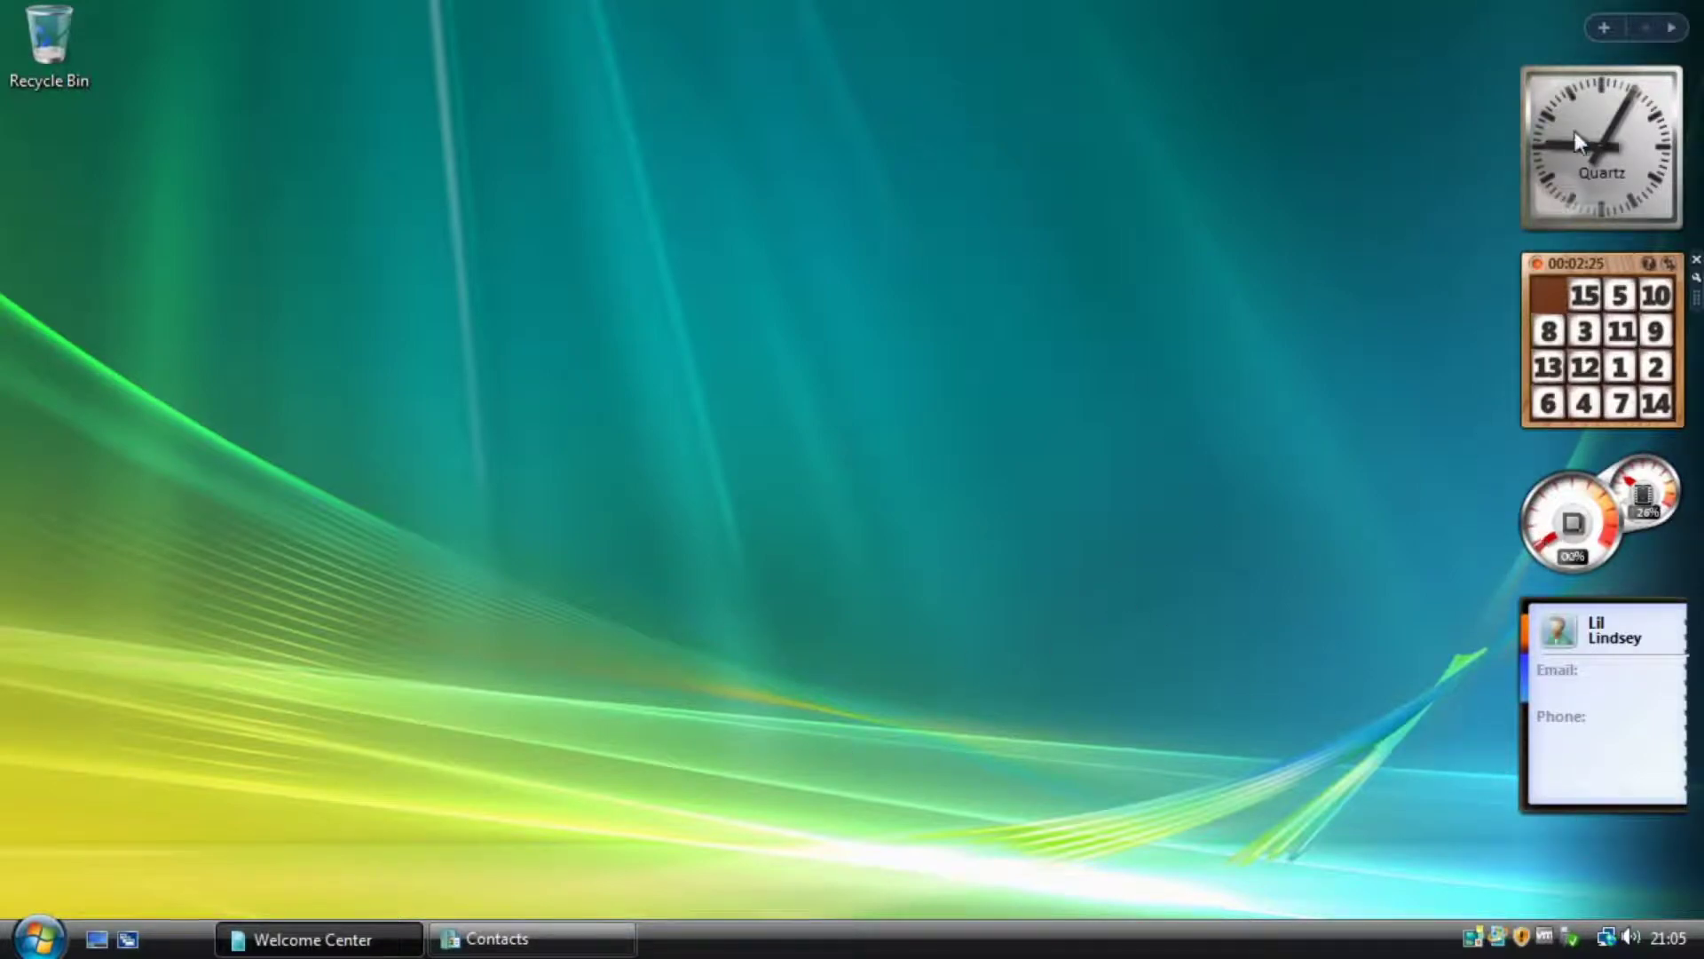
Browse the Gadget Gallery's available gadgets, then close it without adding any.
click(1603, 26)
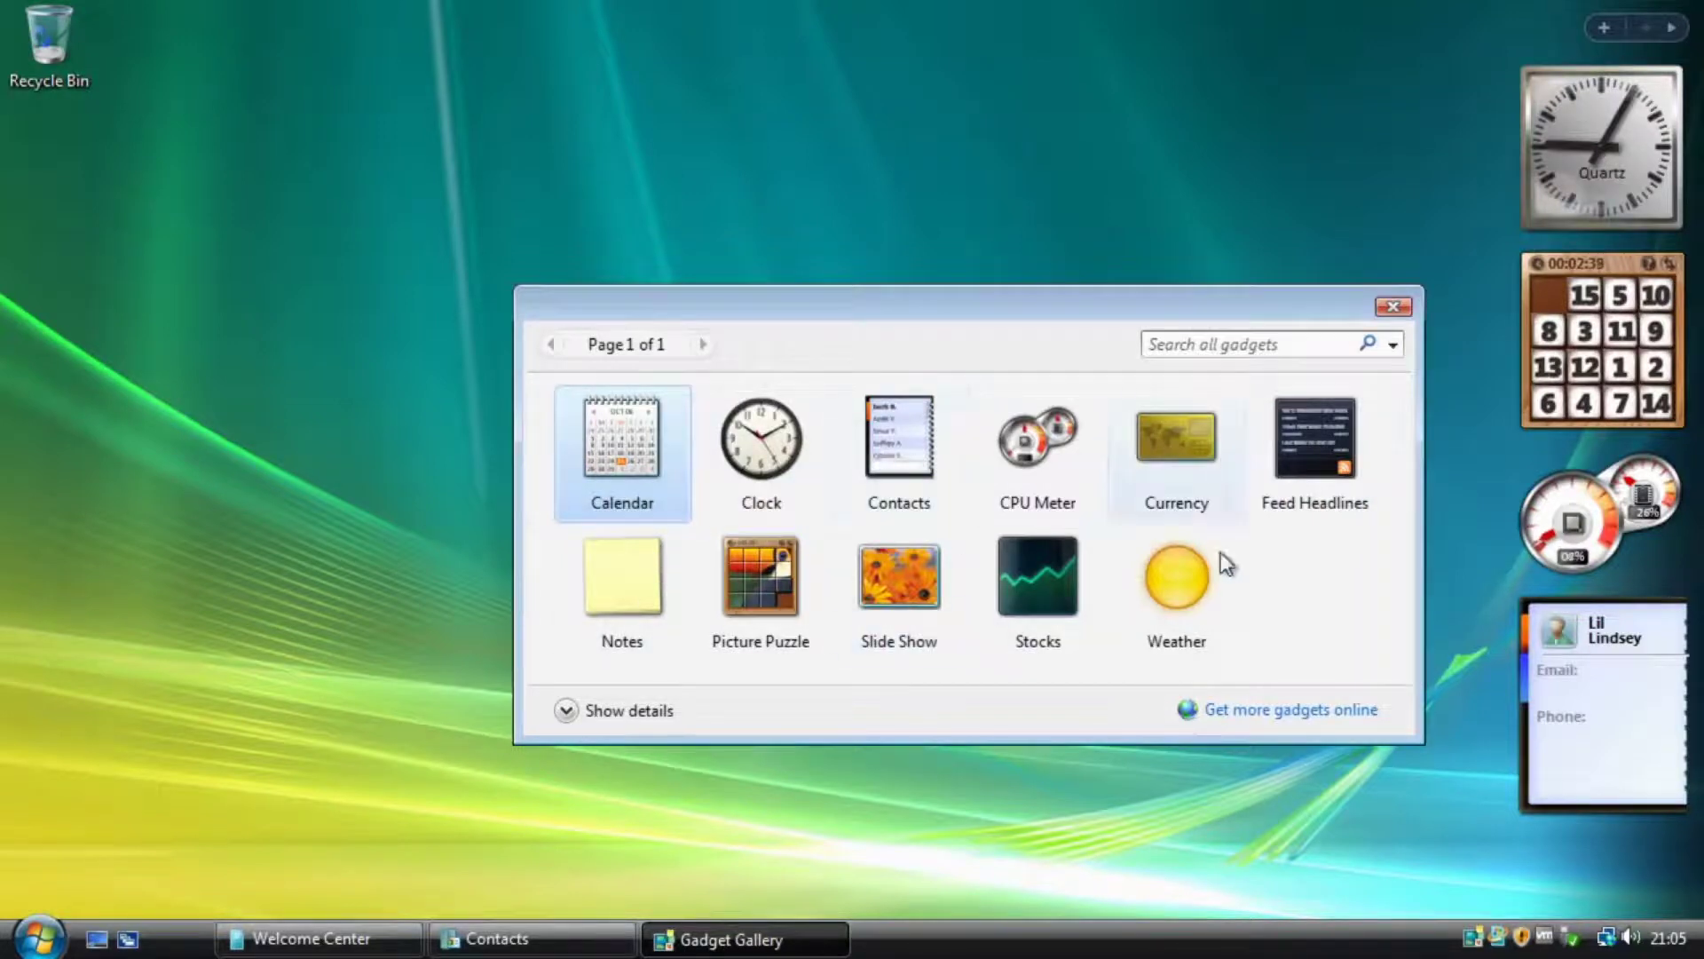
click(1403, 307)
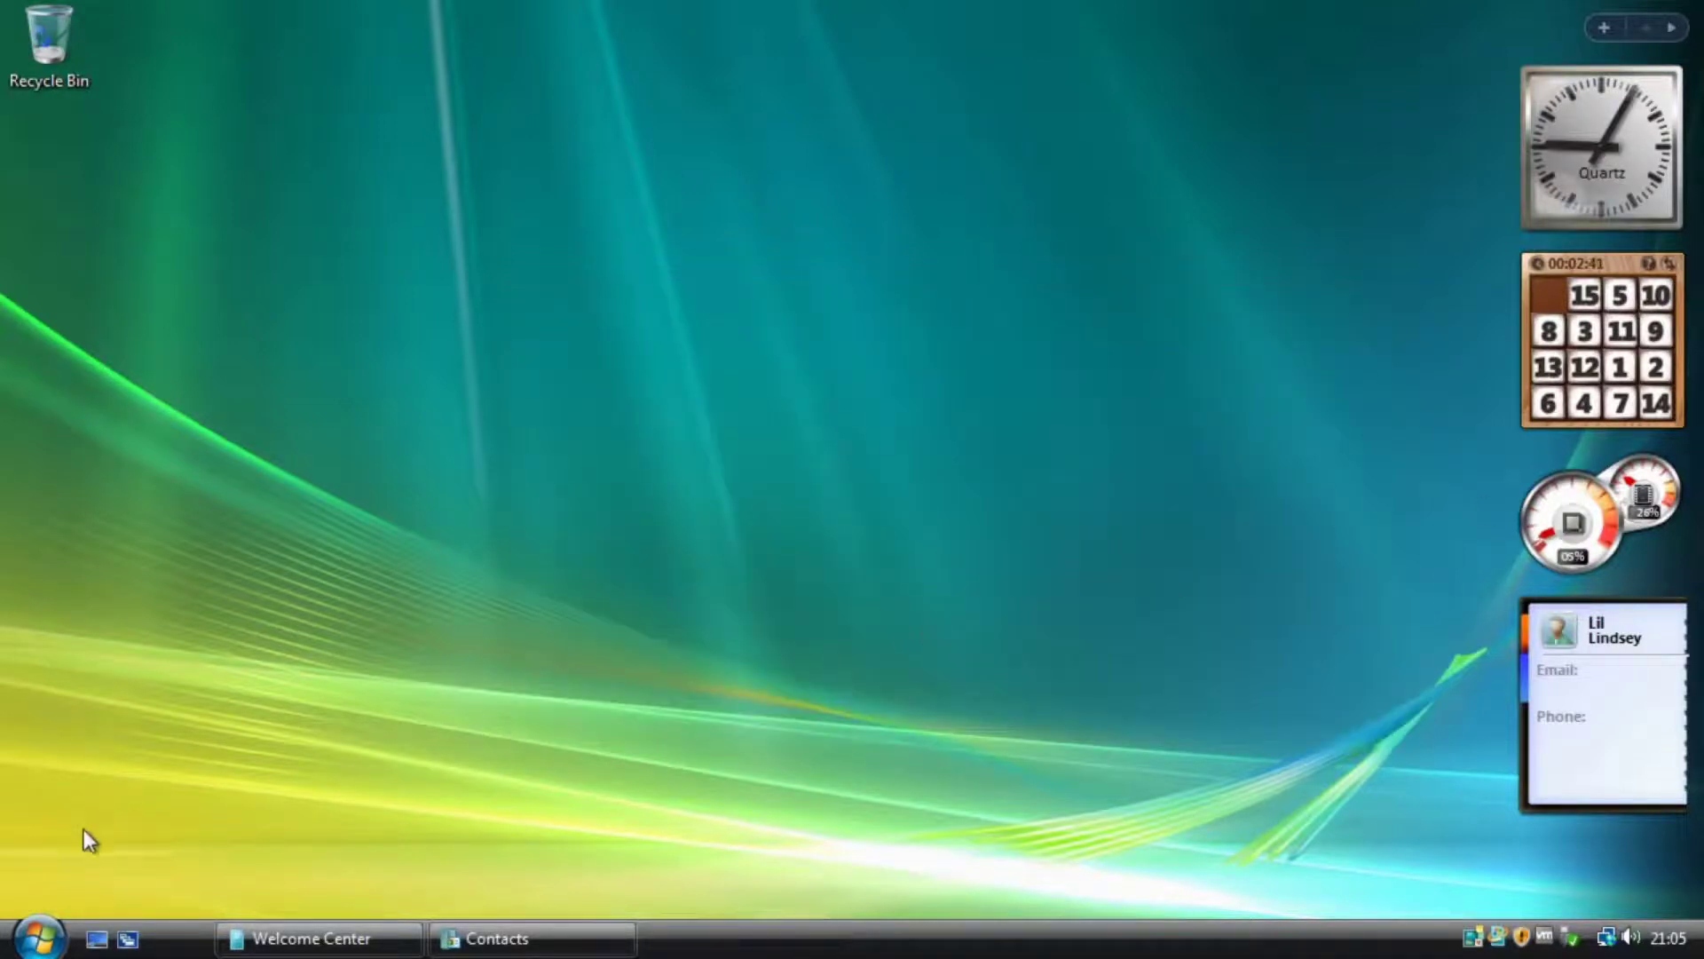
Launch Welcome Center from the Start menu and shift its window slightly up.
click(37, 939)
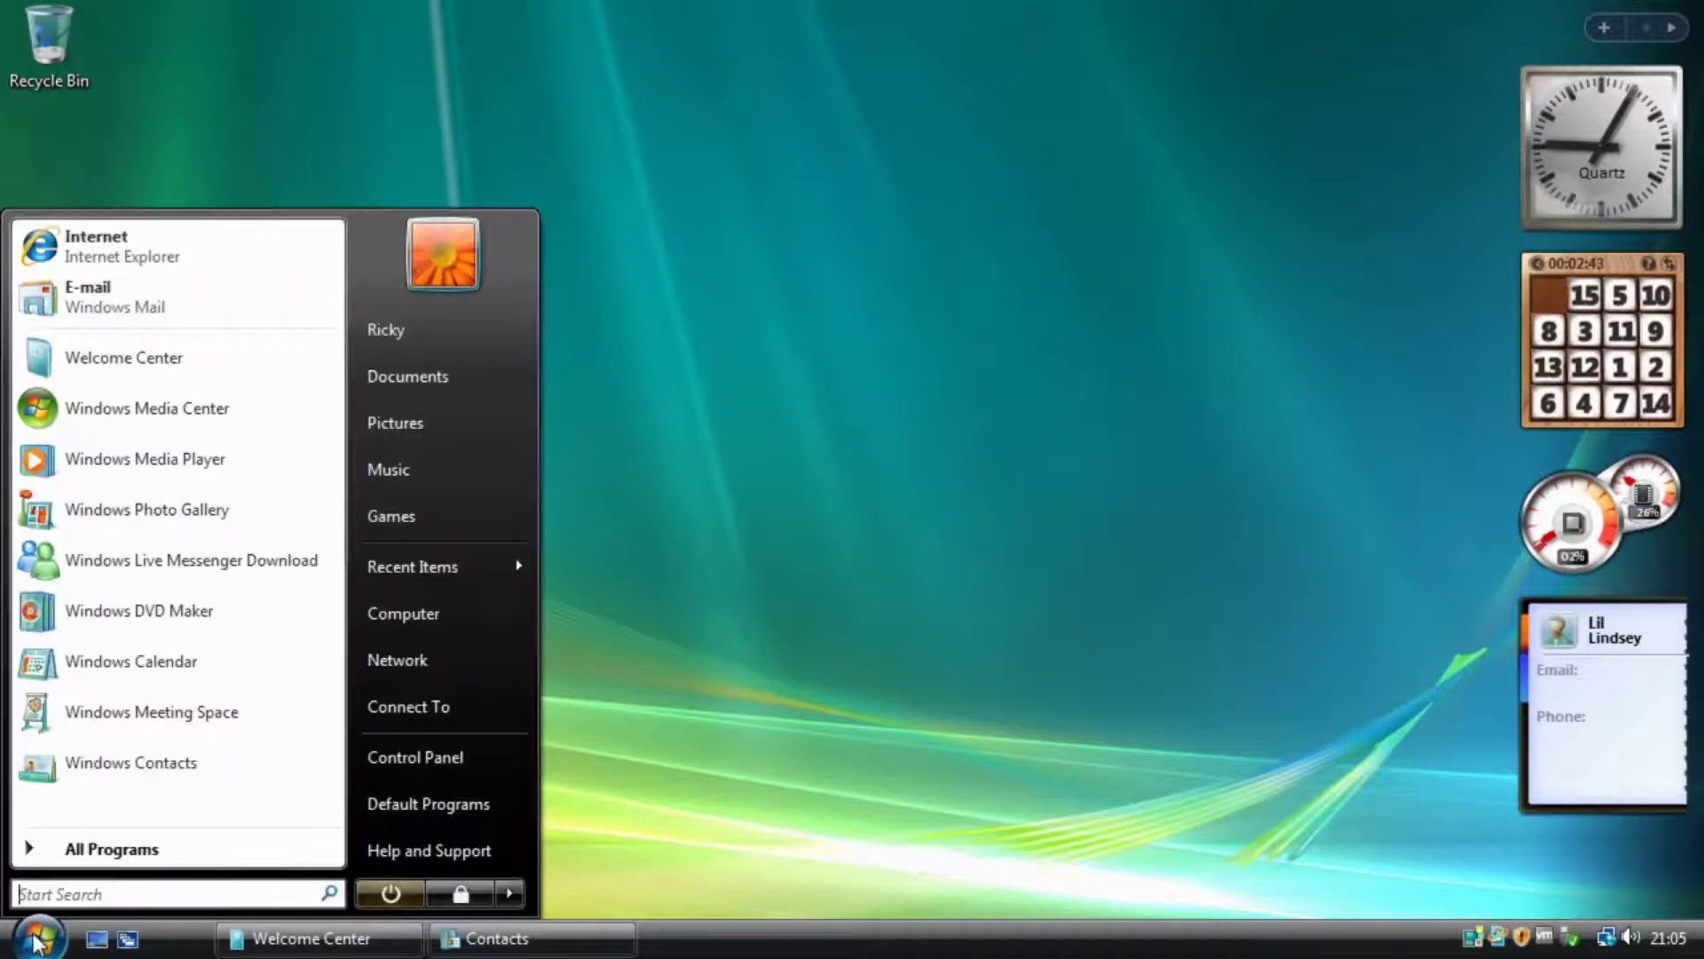
click(150, 358)
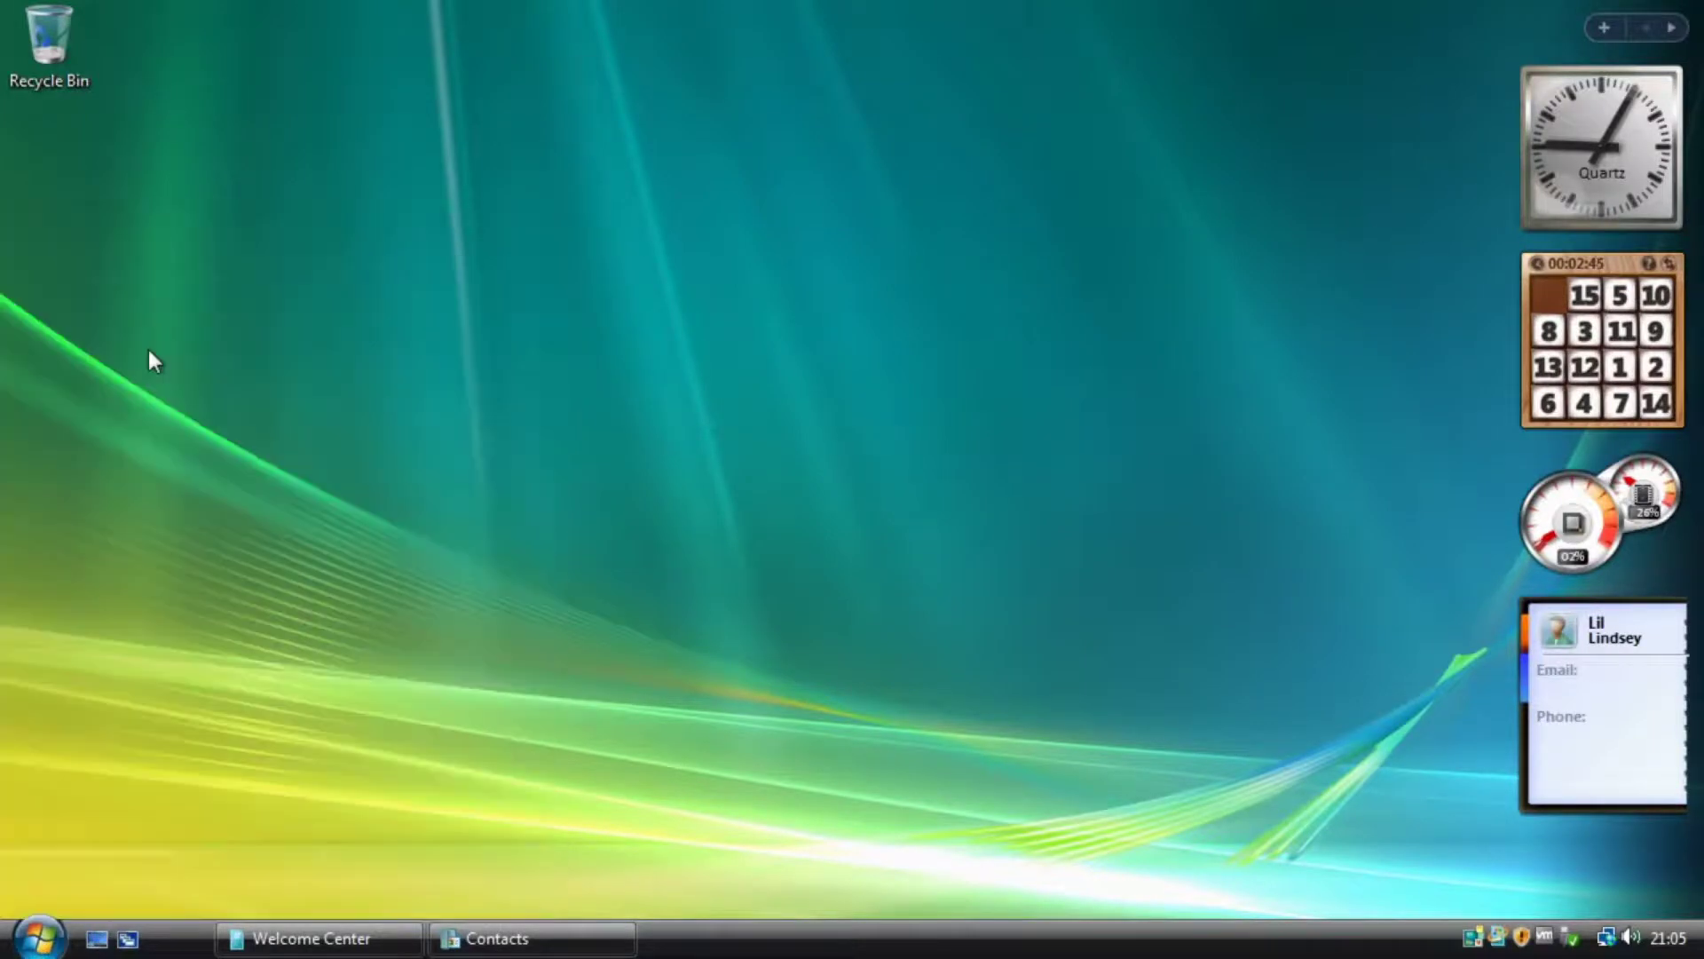
drag(635, 91, 671, 77)
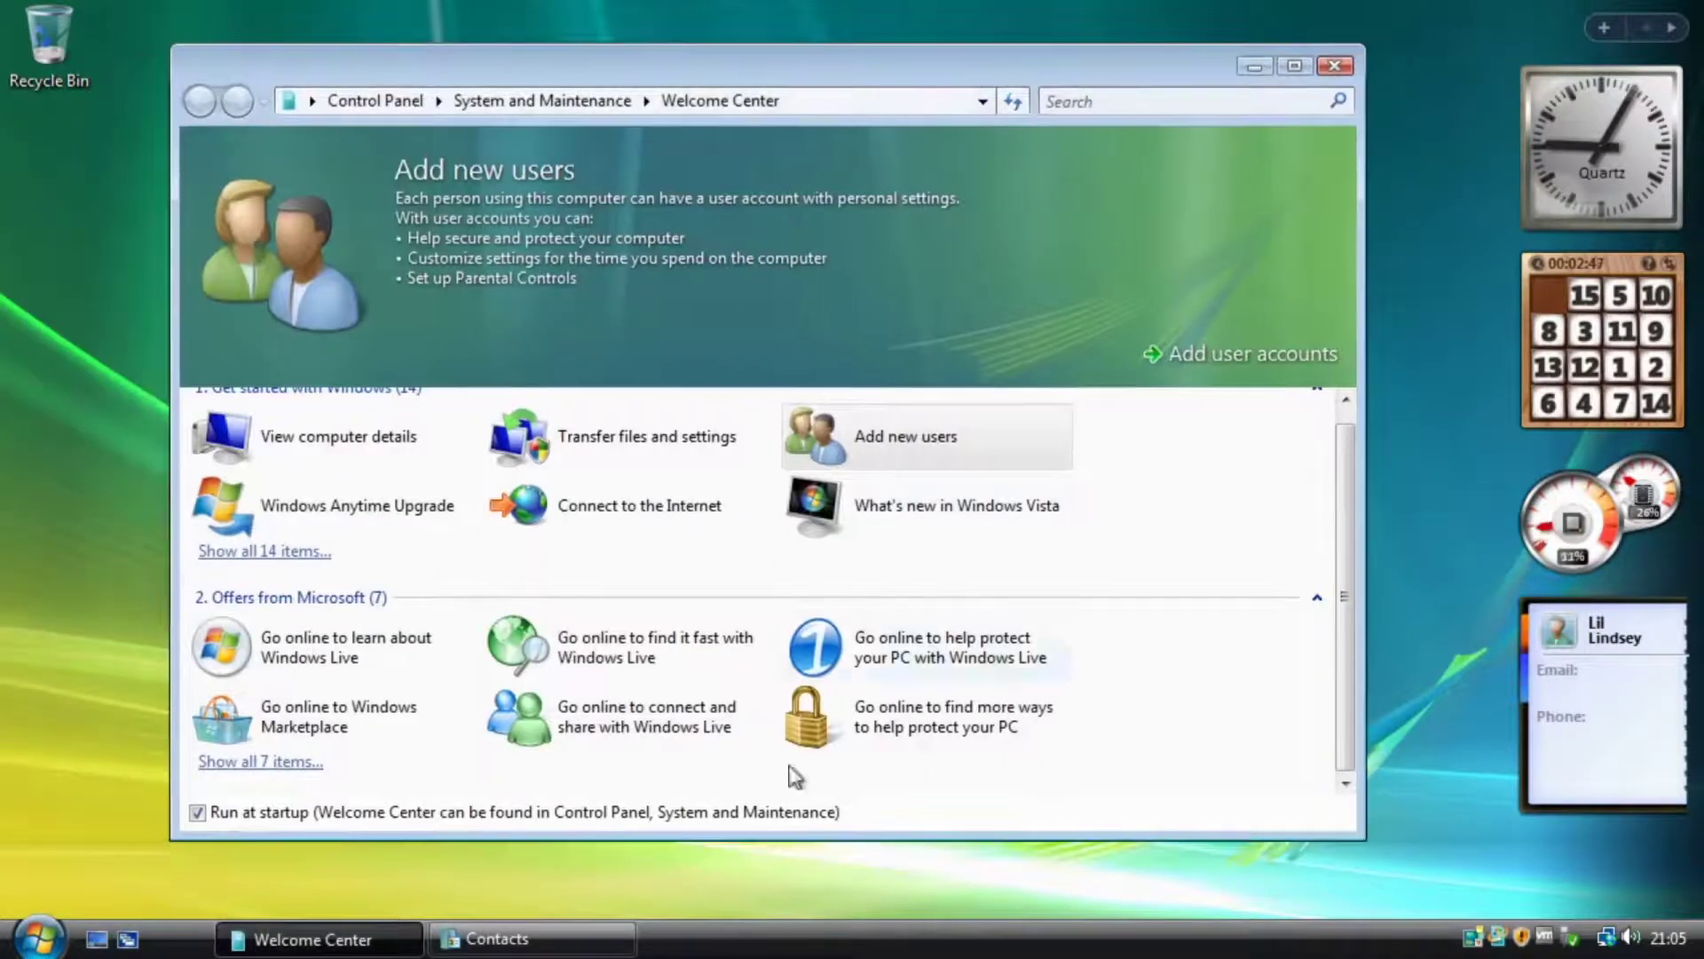
Show the Windows Live offer description, close Welcome Center, and reopen the Start menu.
click(344, 661)
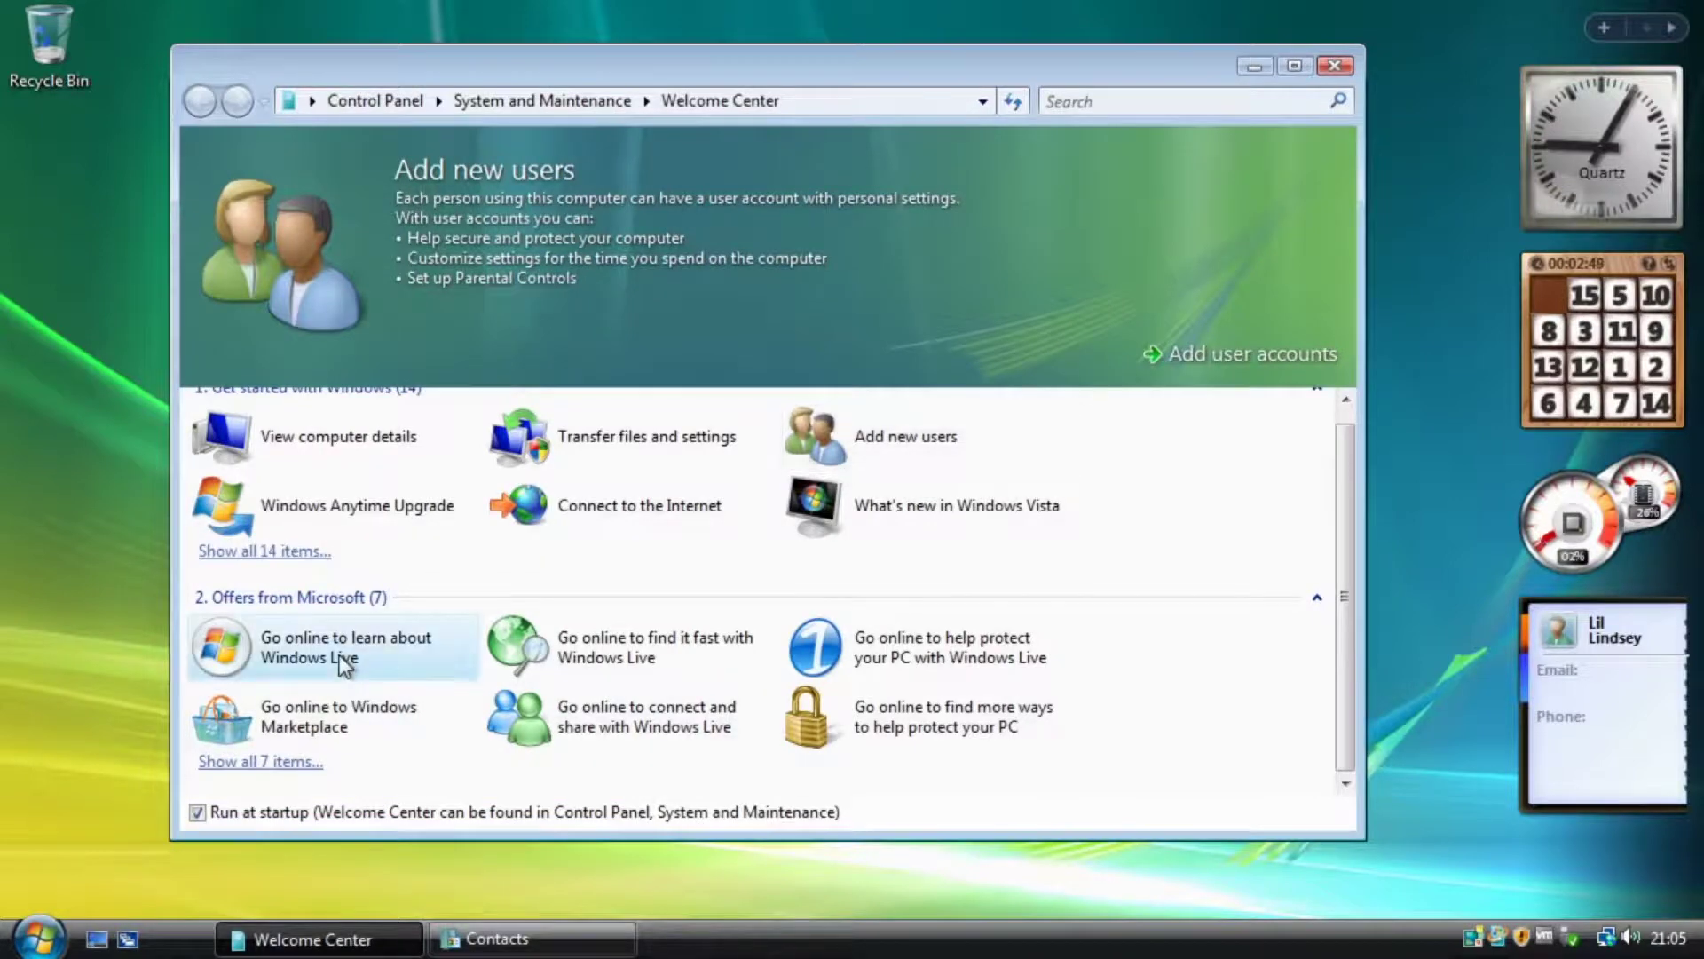
click(1346, 64)
click(40, 938)
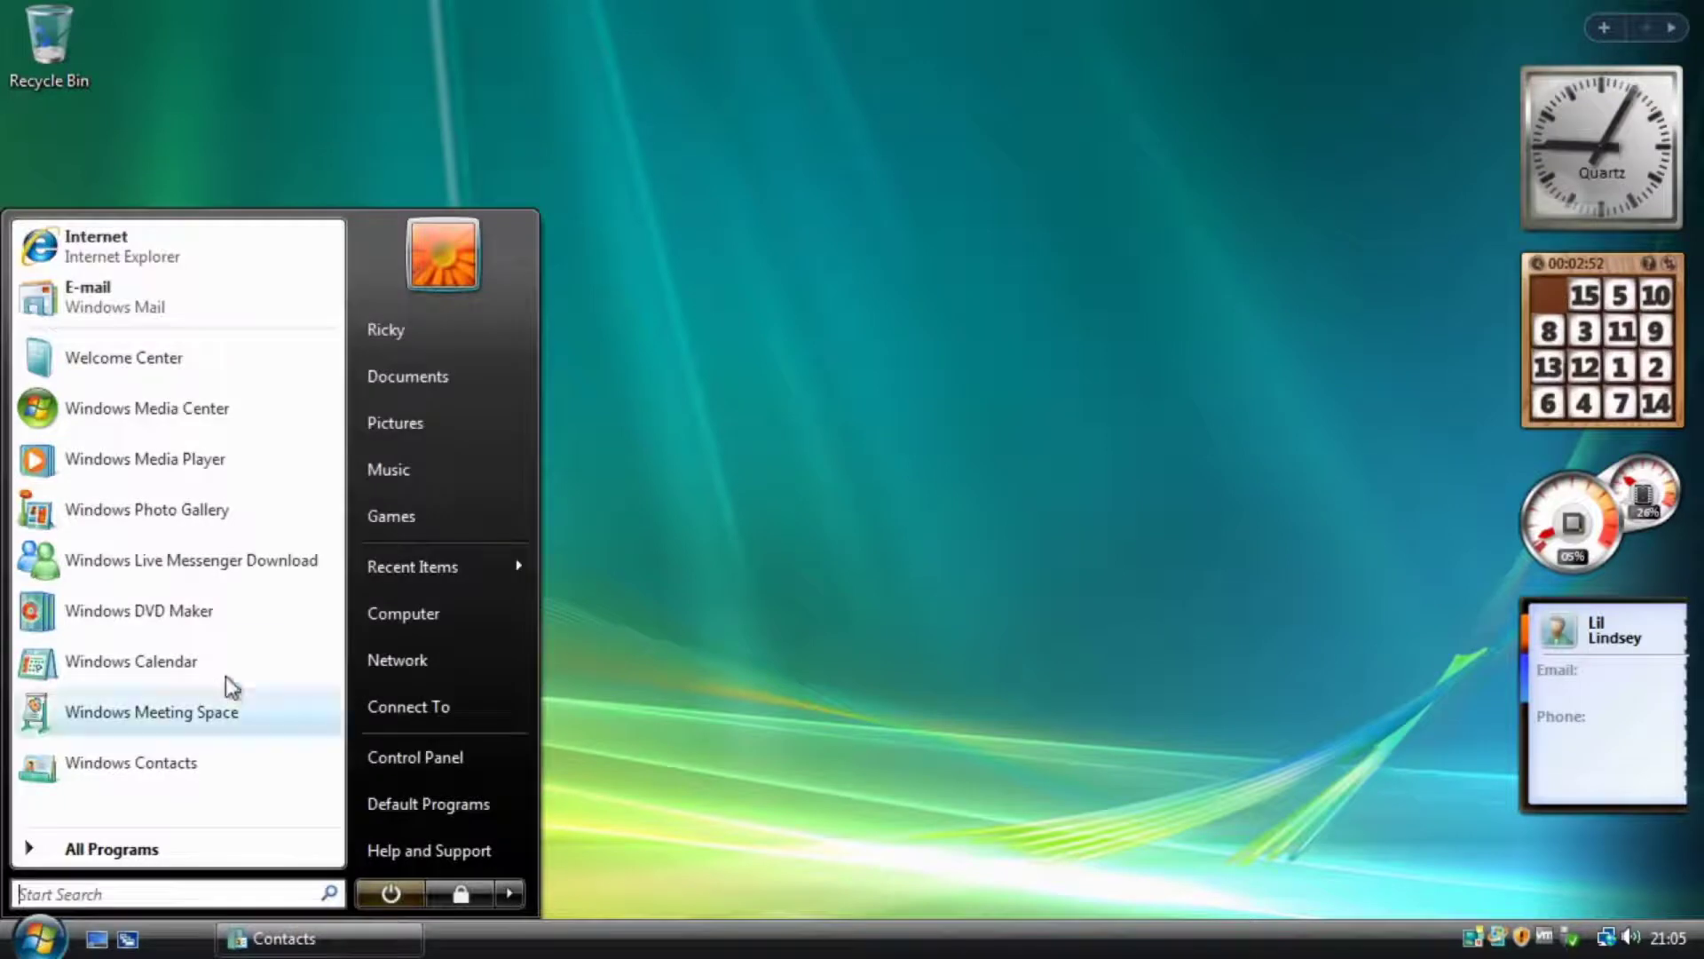
Launch Windows Calendar, stretch its window taller to show more hours, then close it.
click(200, 676)
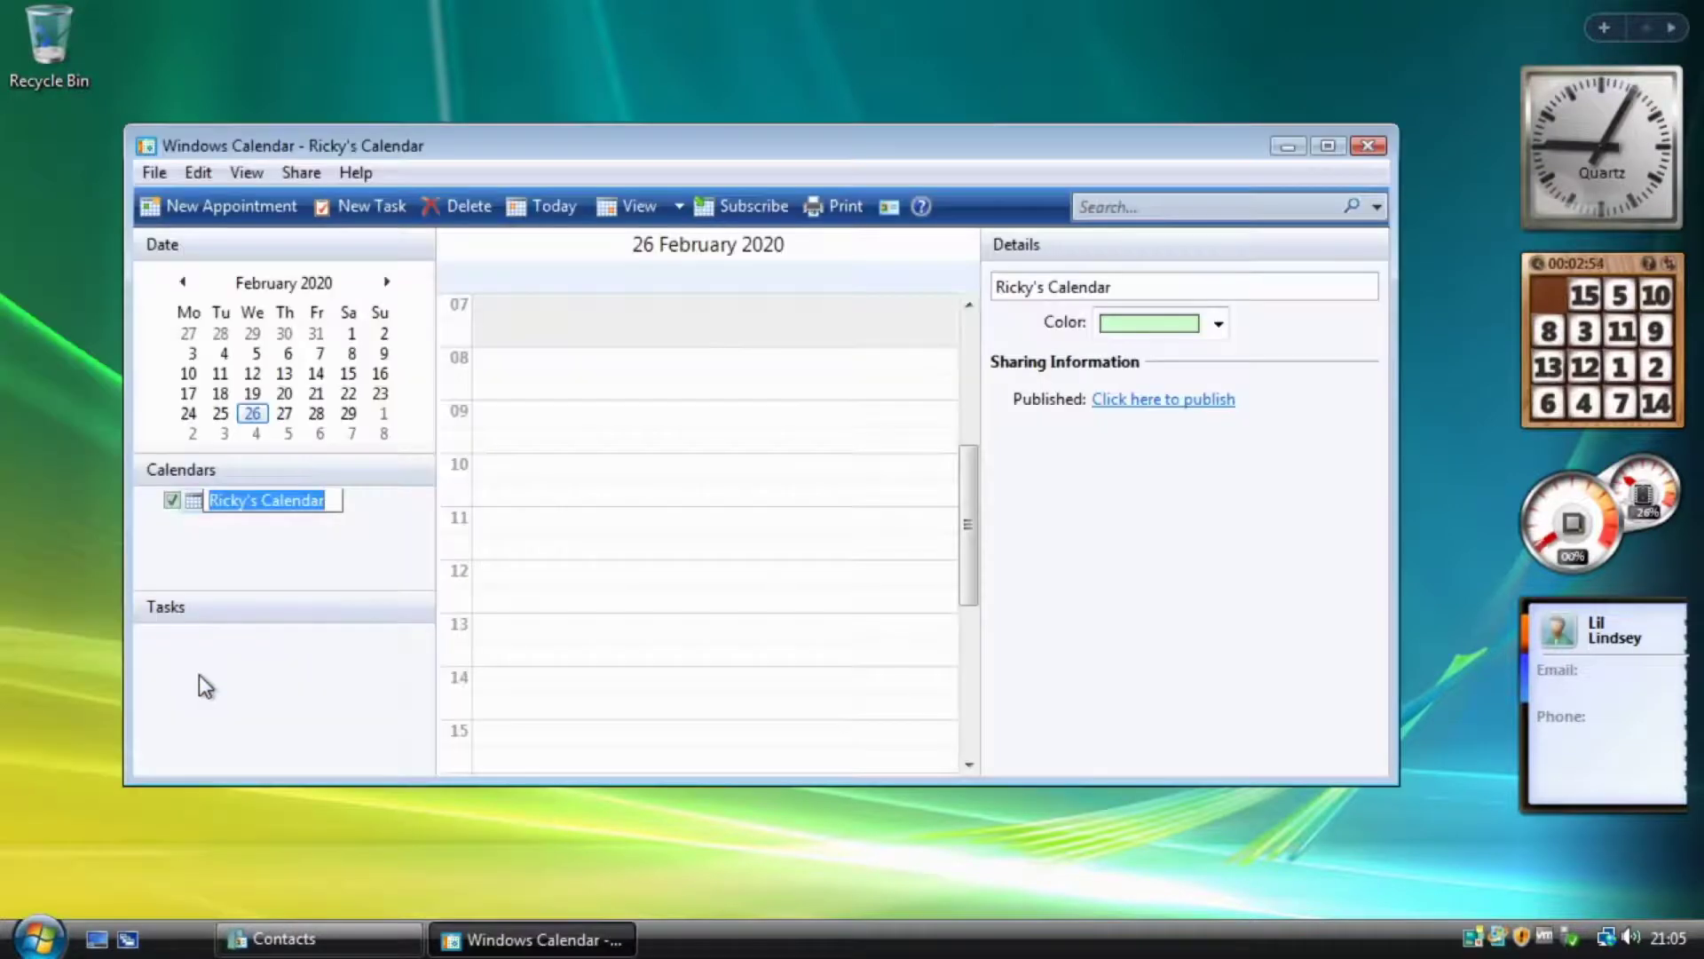
drag(944, 125, 941, 64)
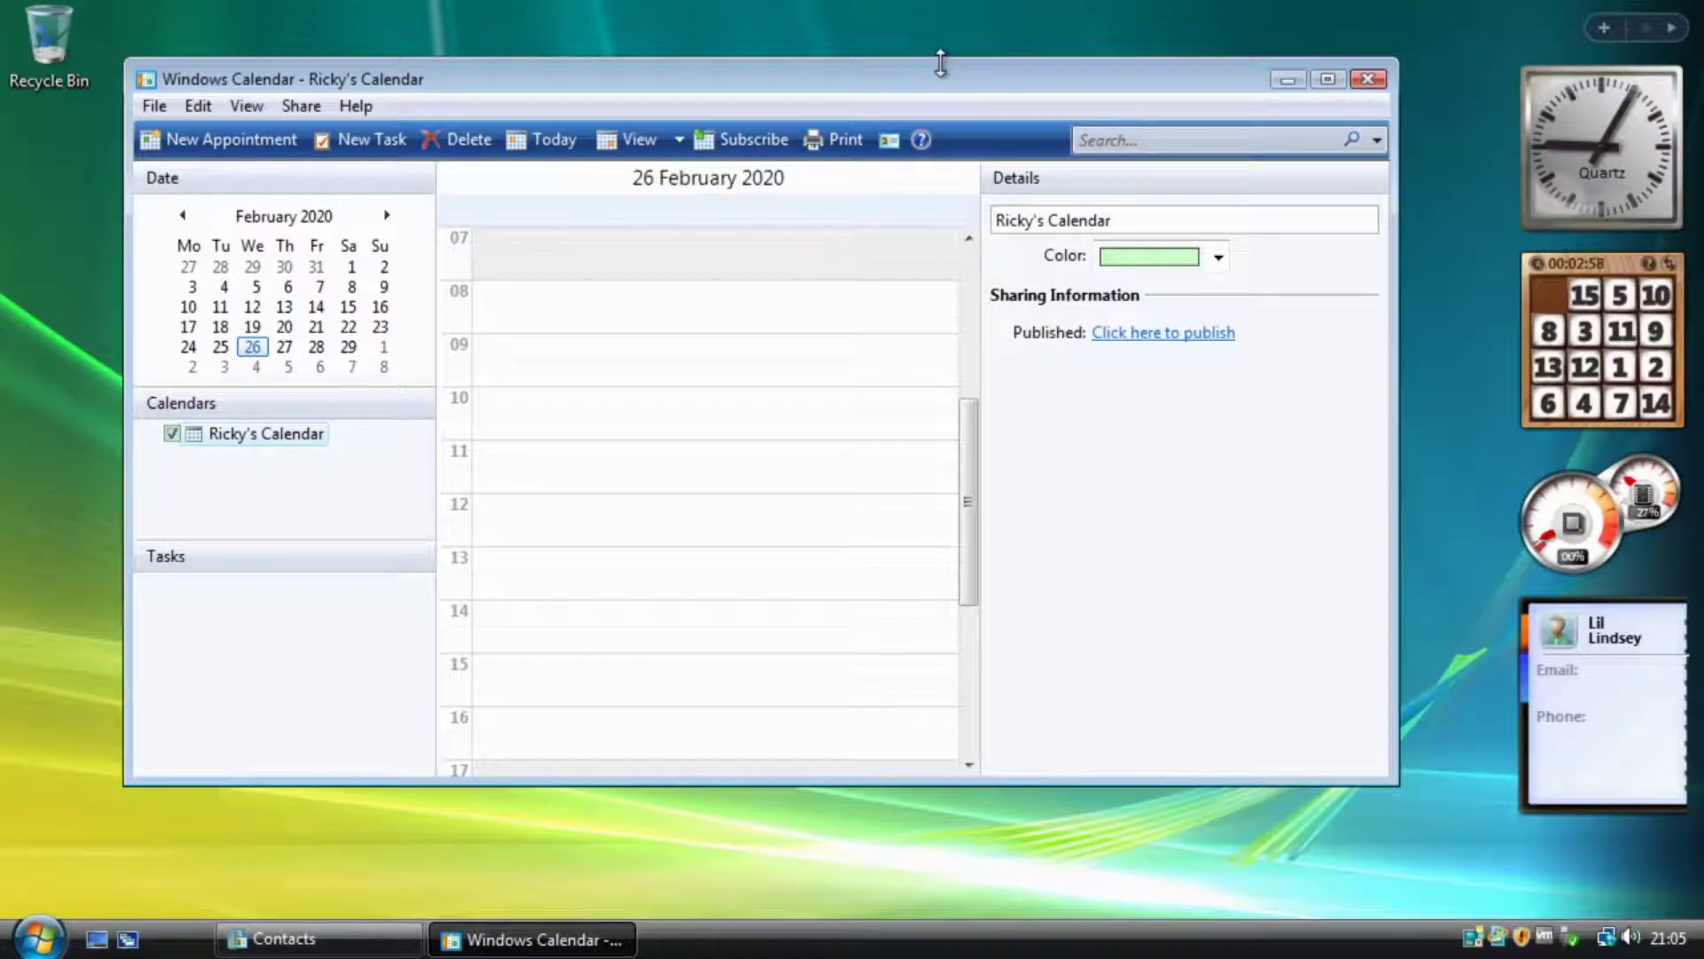
drag(941, 61, 944, 40)
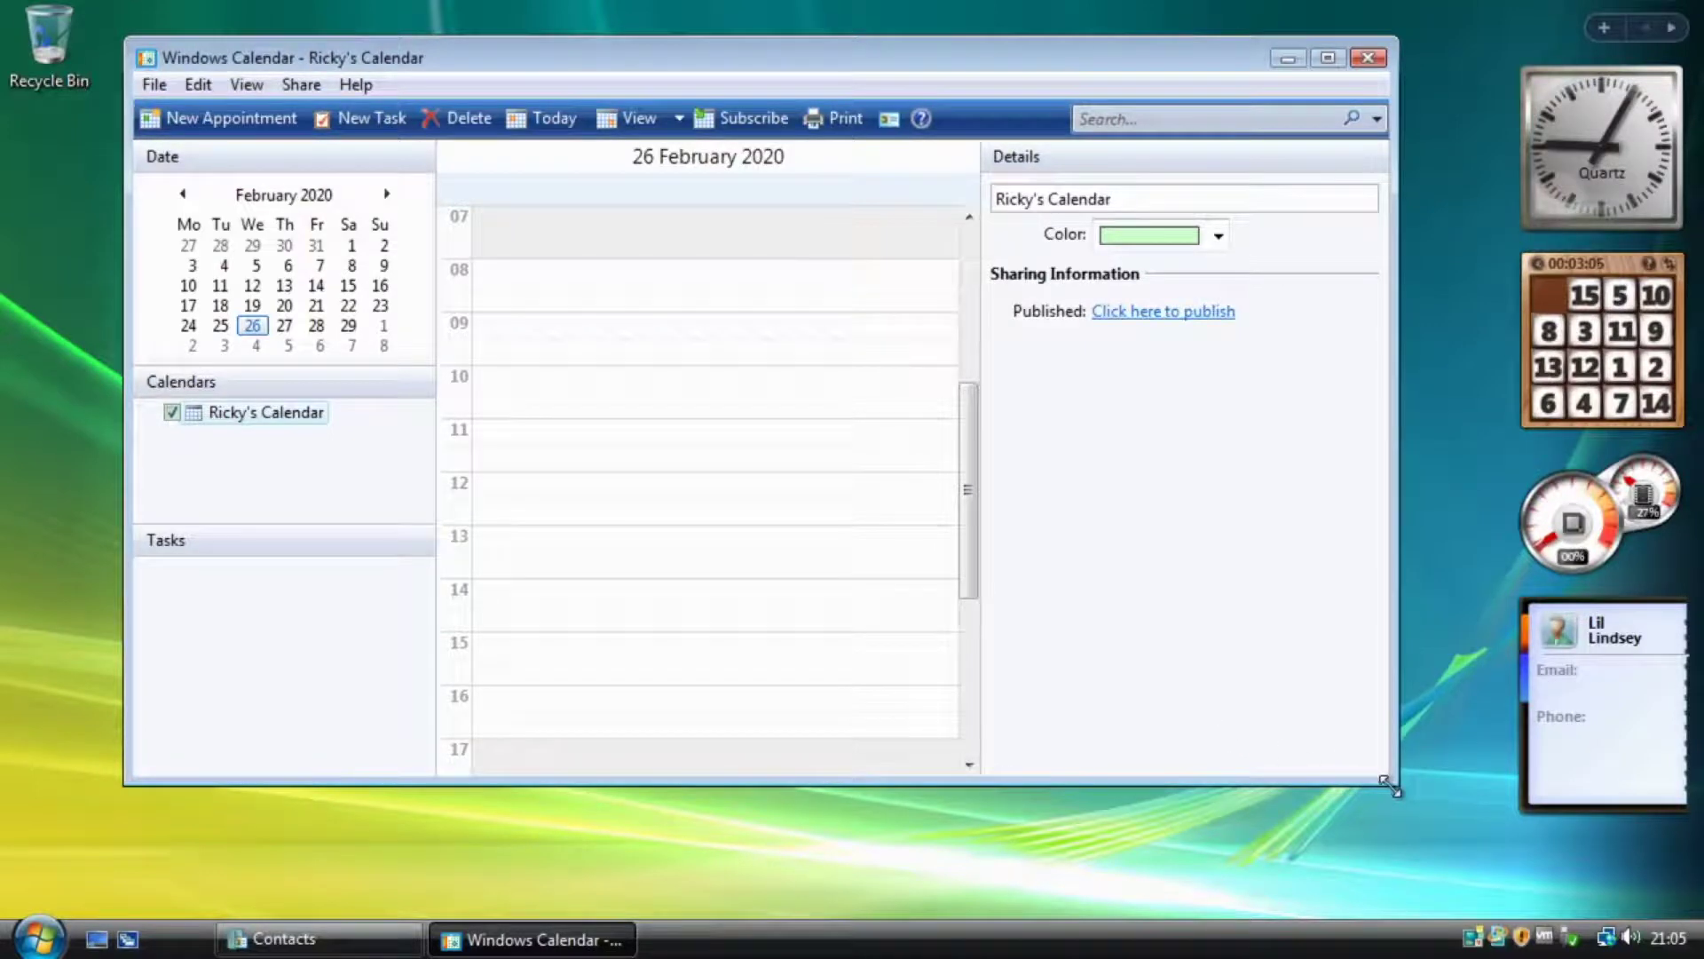
drag(1389, 786, 1385, 877)
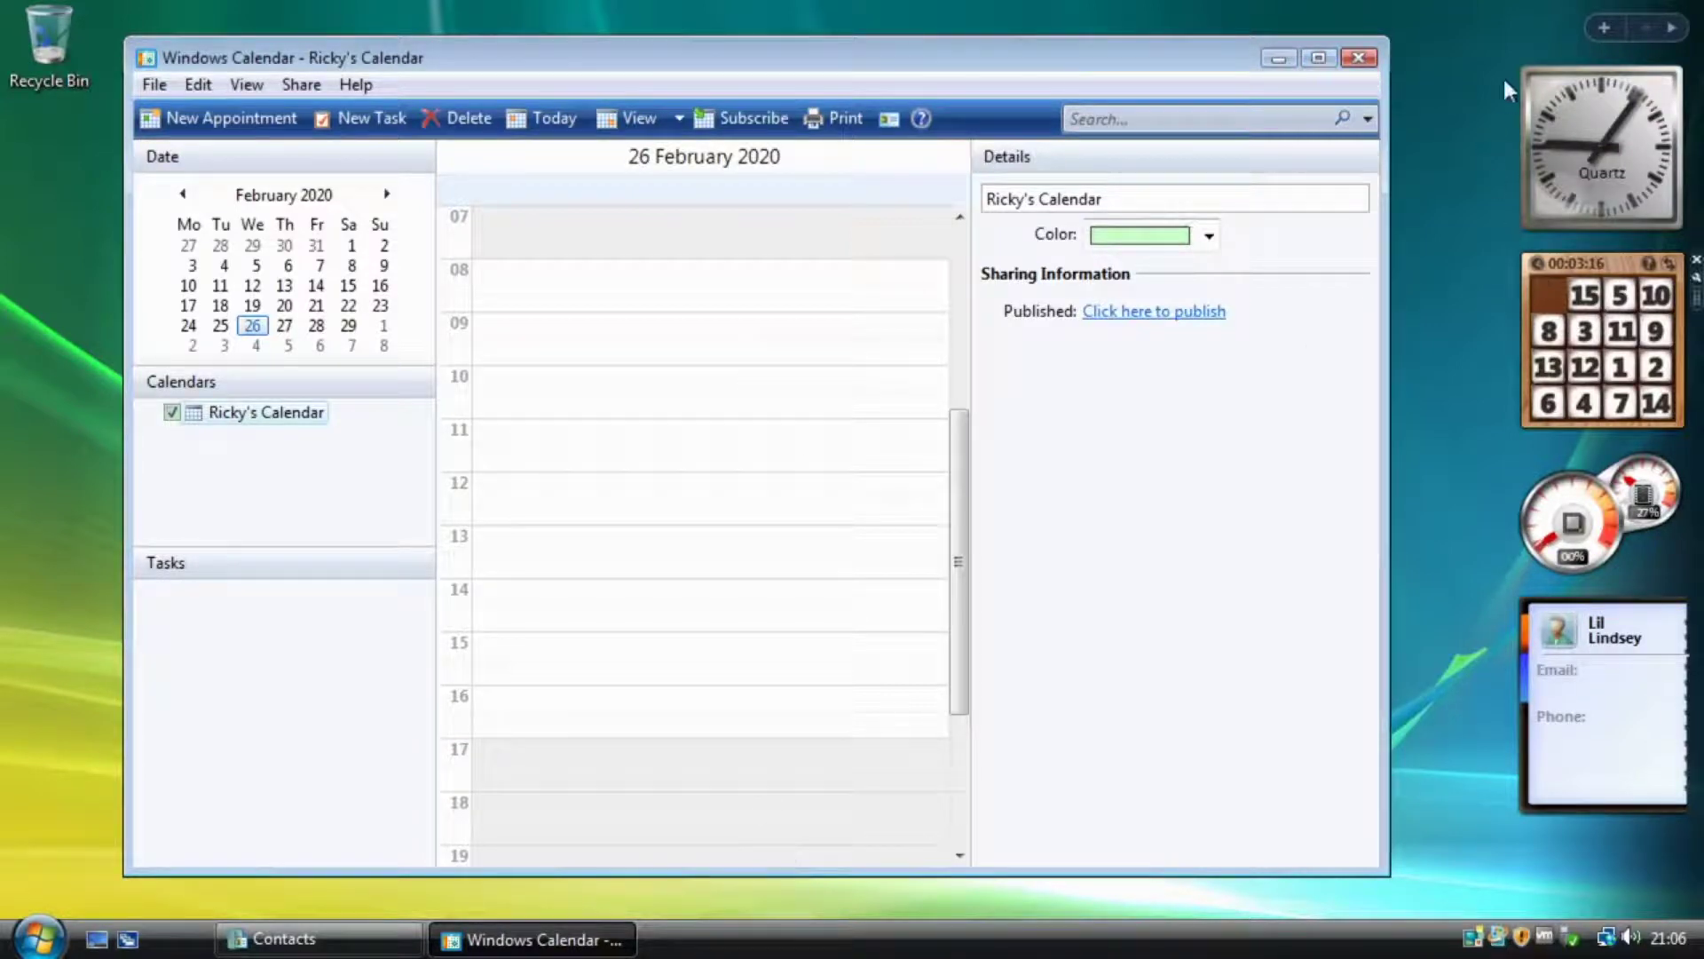
click(1372, 64)
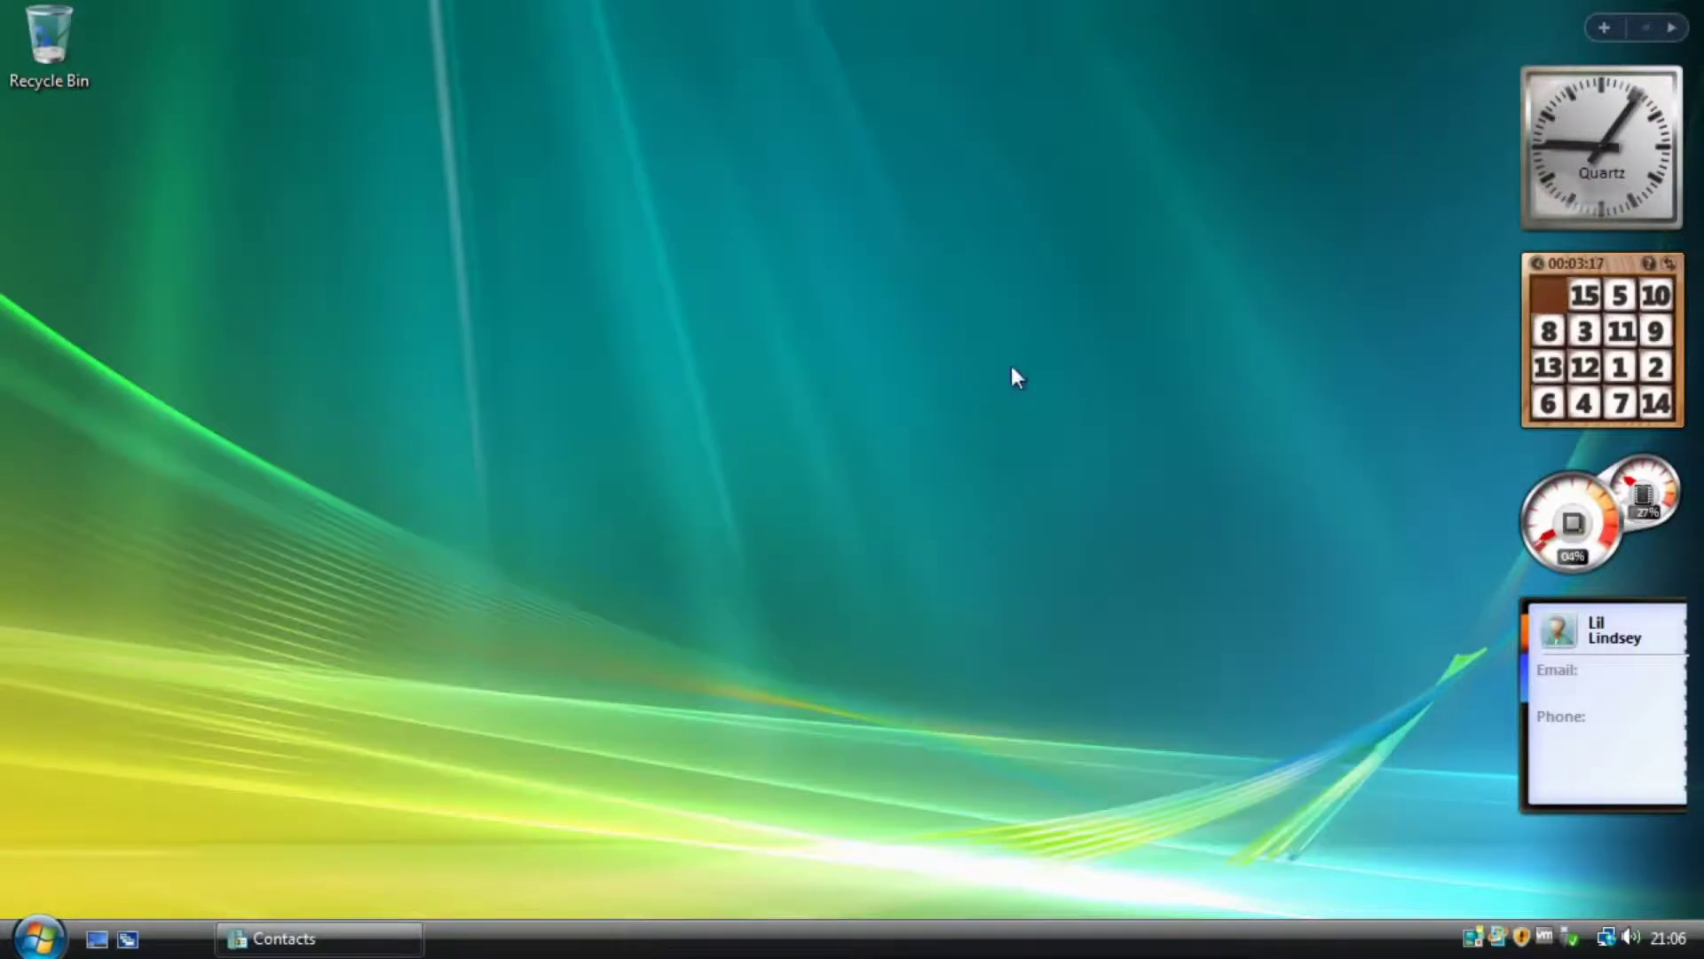
Launch Windows Media Center and accept Express setup to reach the start screen.
click(27, 947)
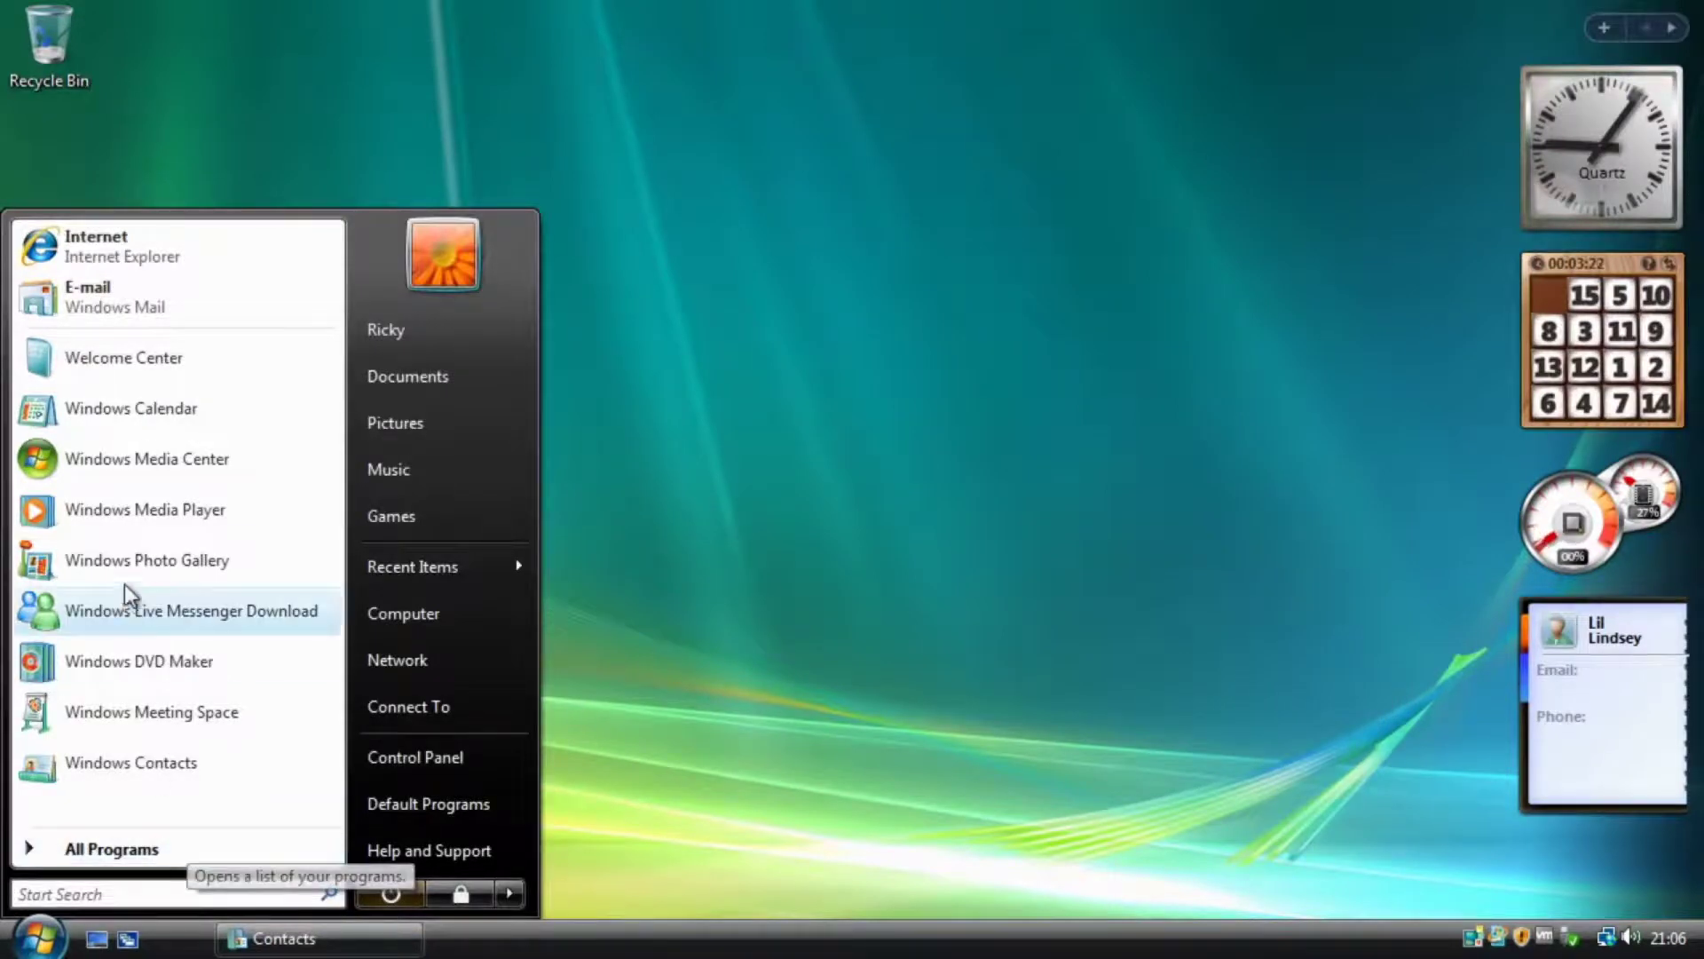
click(153, 460)
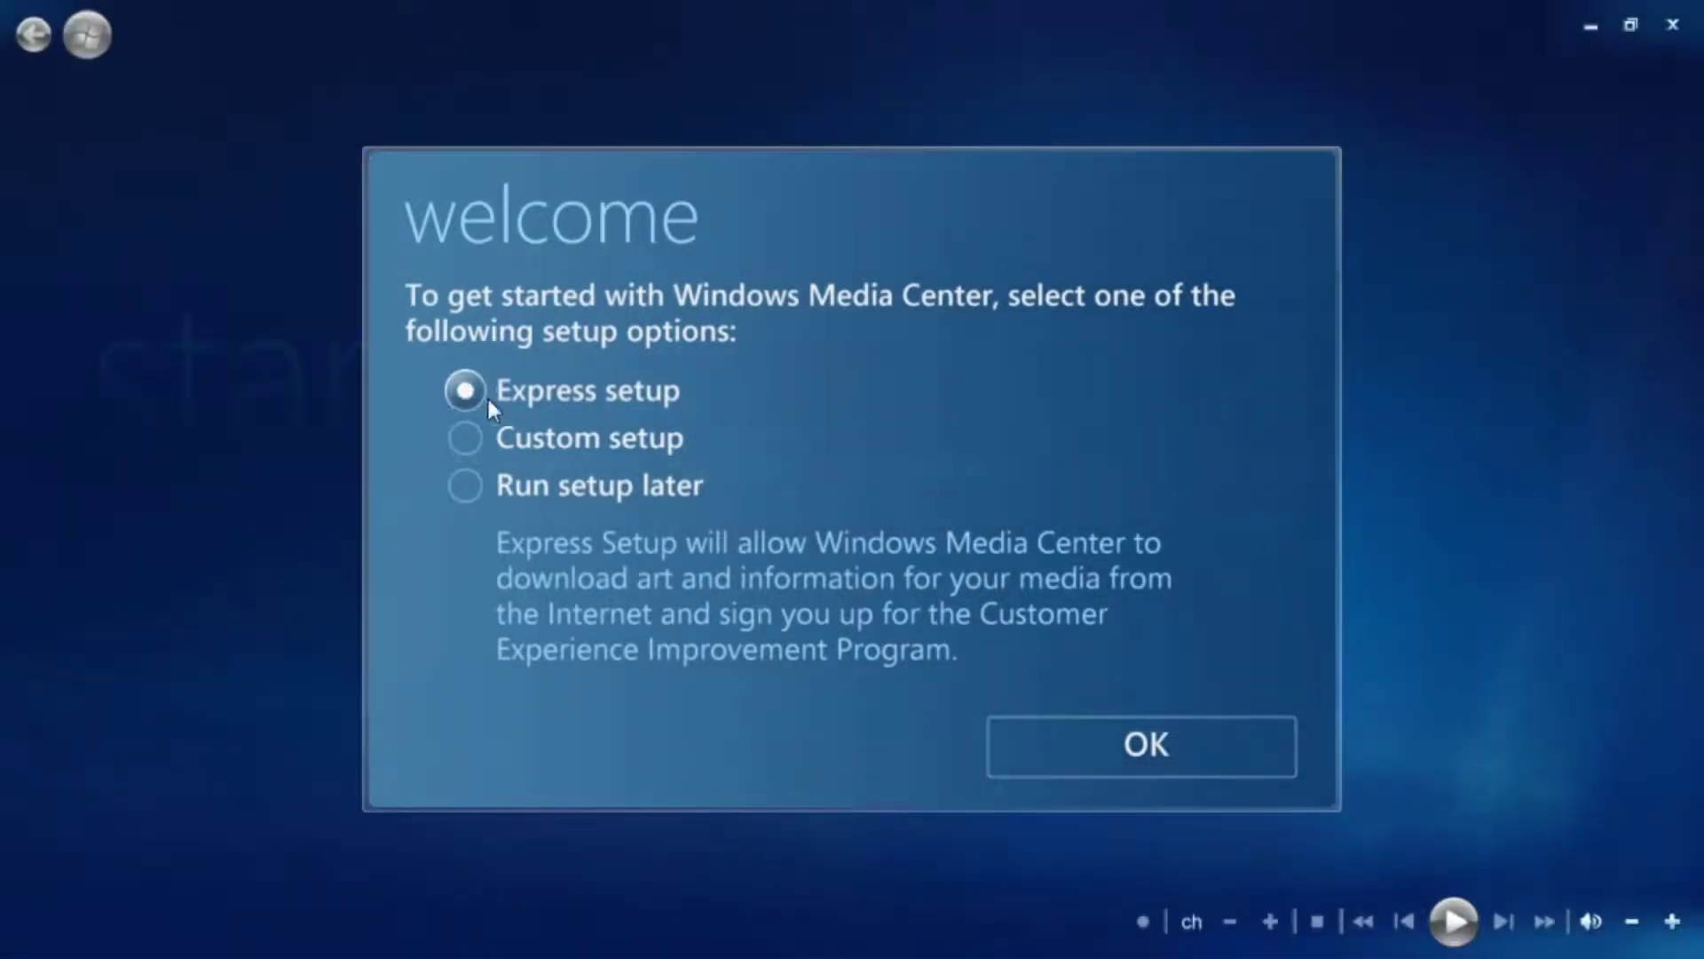
click(1111, 751)
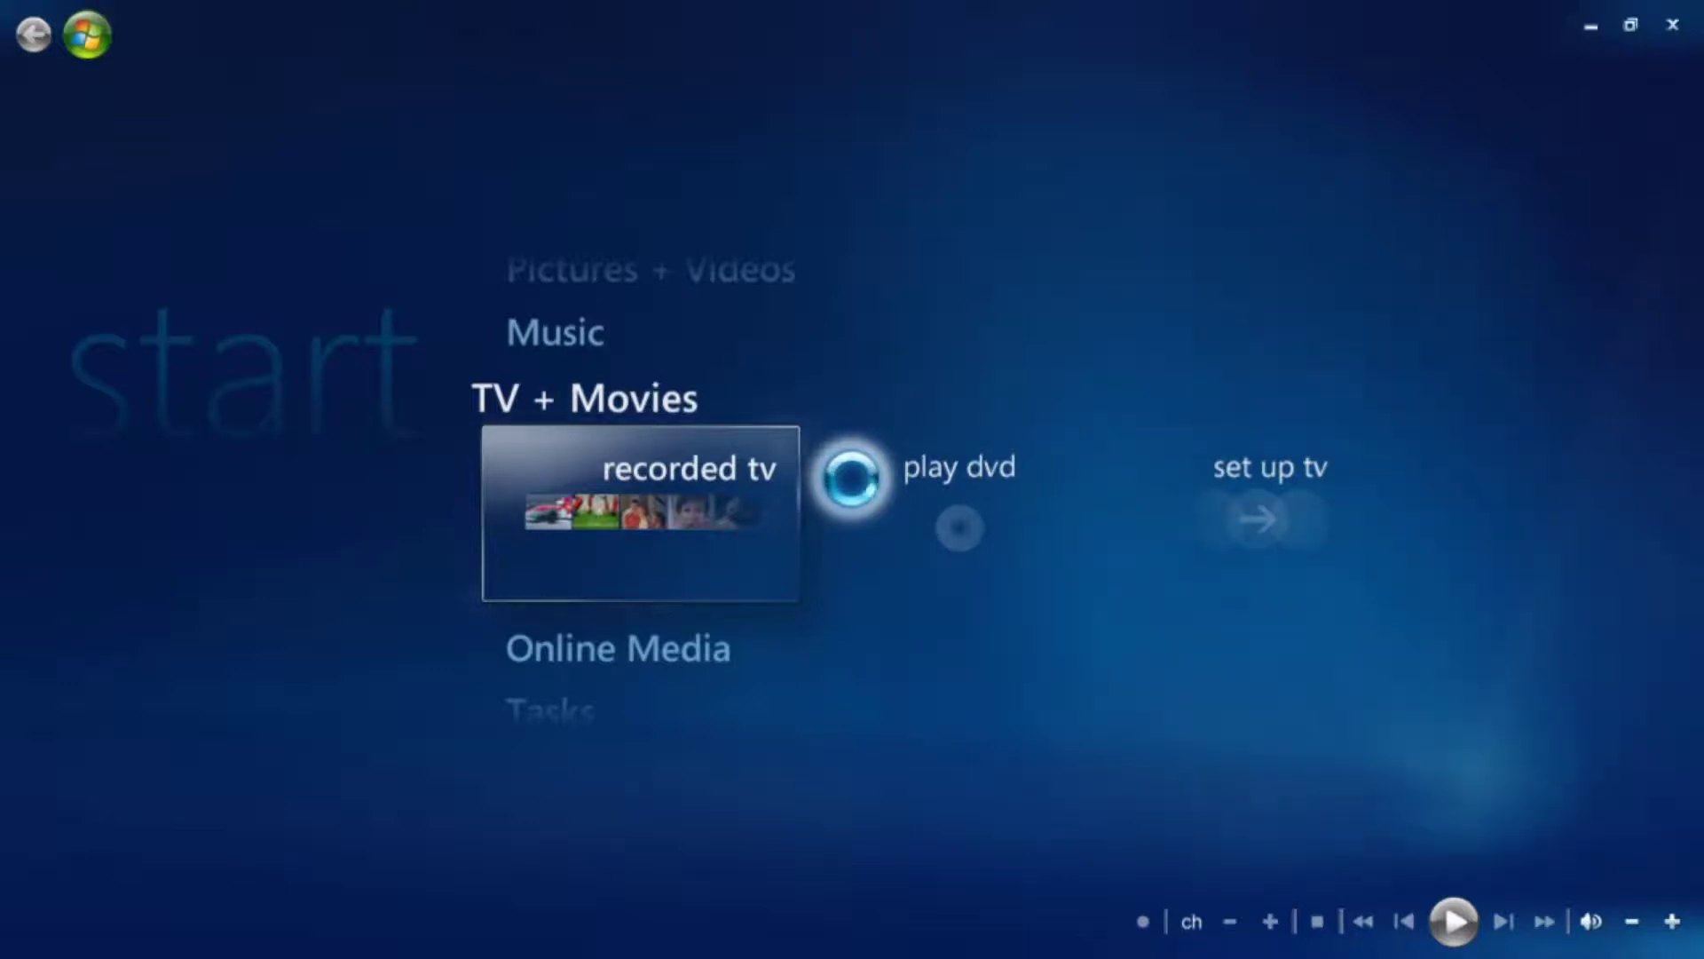
Scroll the start screen and browse left and right along the Tasks row.
scroll(371, 500, up, 1)
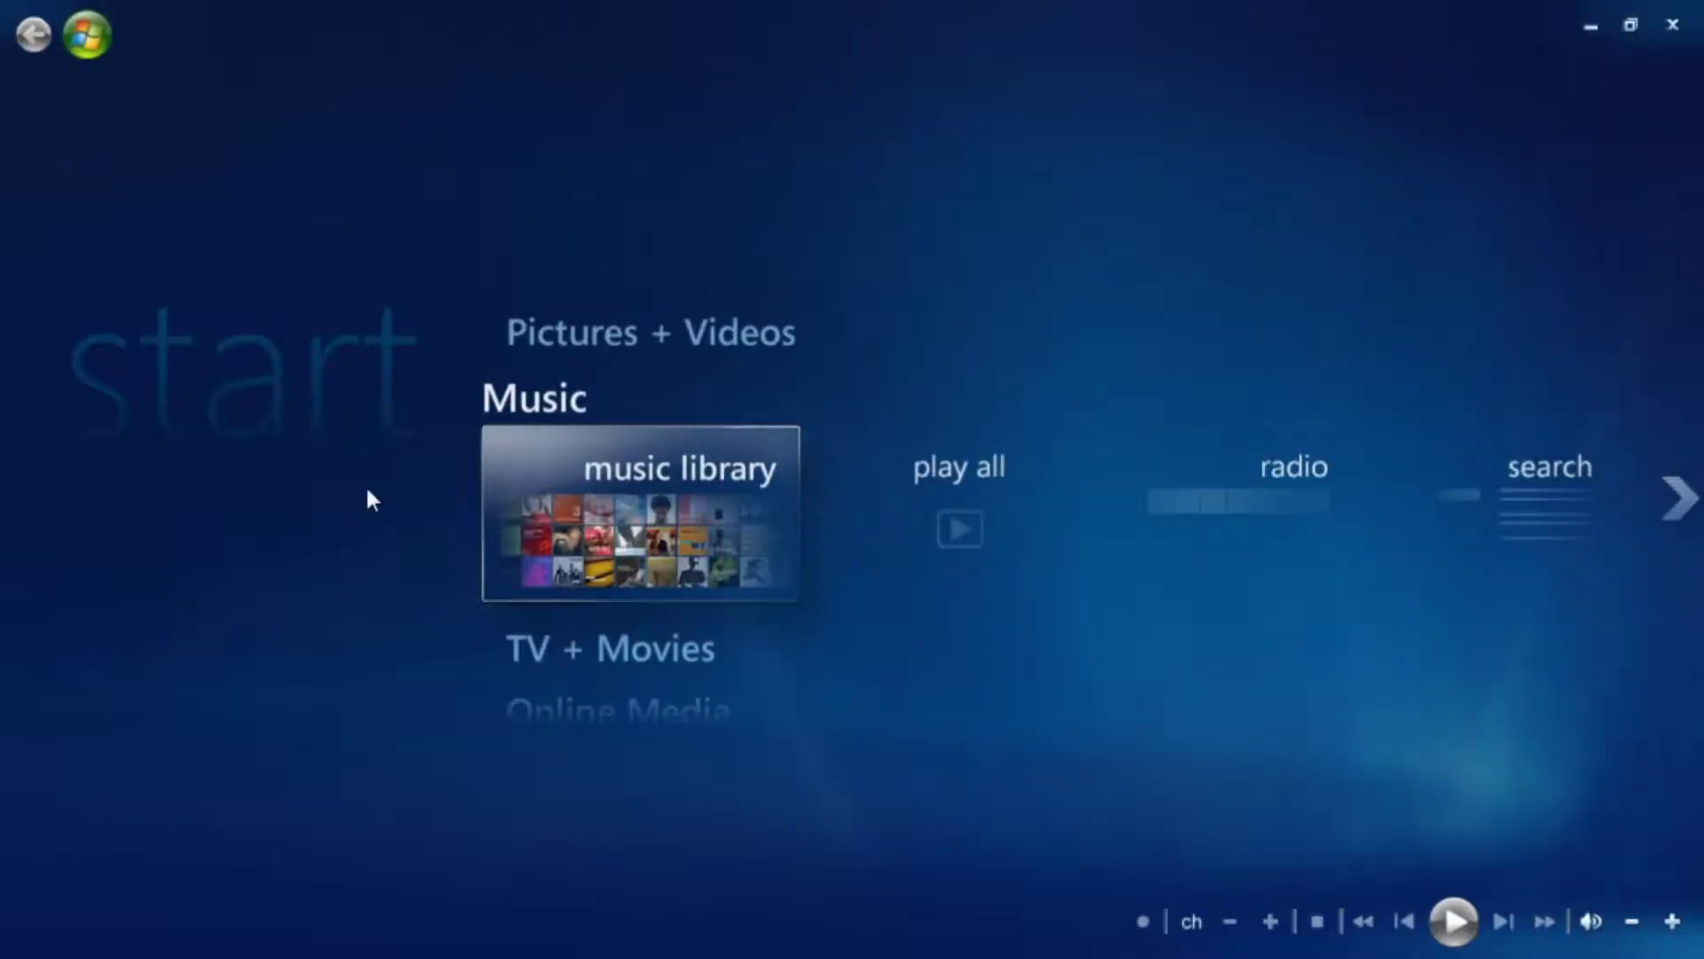
key(Down)
key(Down)
key(Down)
key(Up)
key(Up)
key(Up)
key(Up)
key(Up)
key(Up)
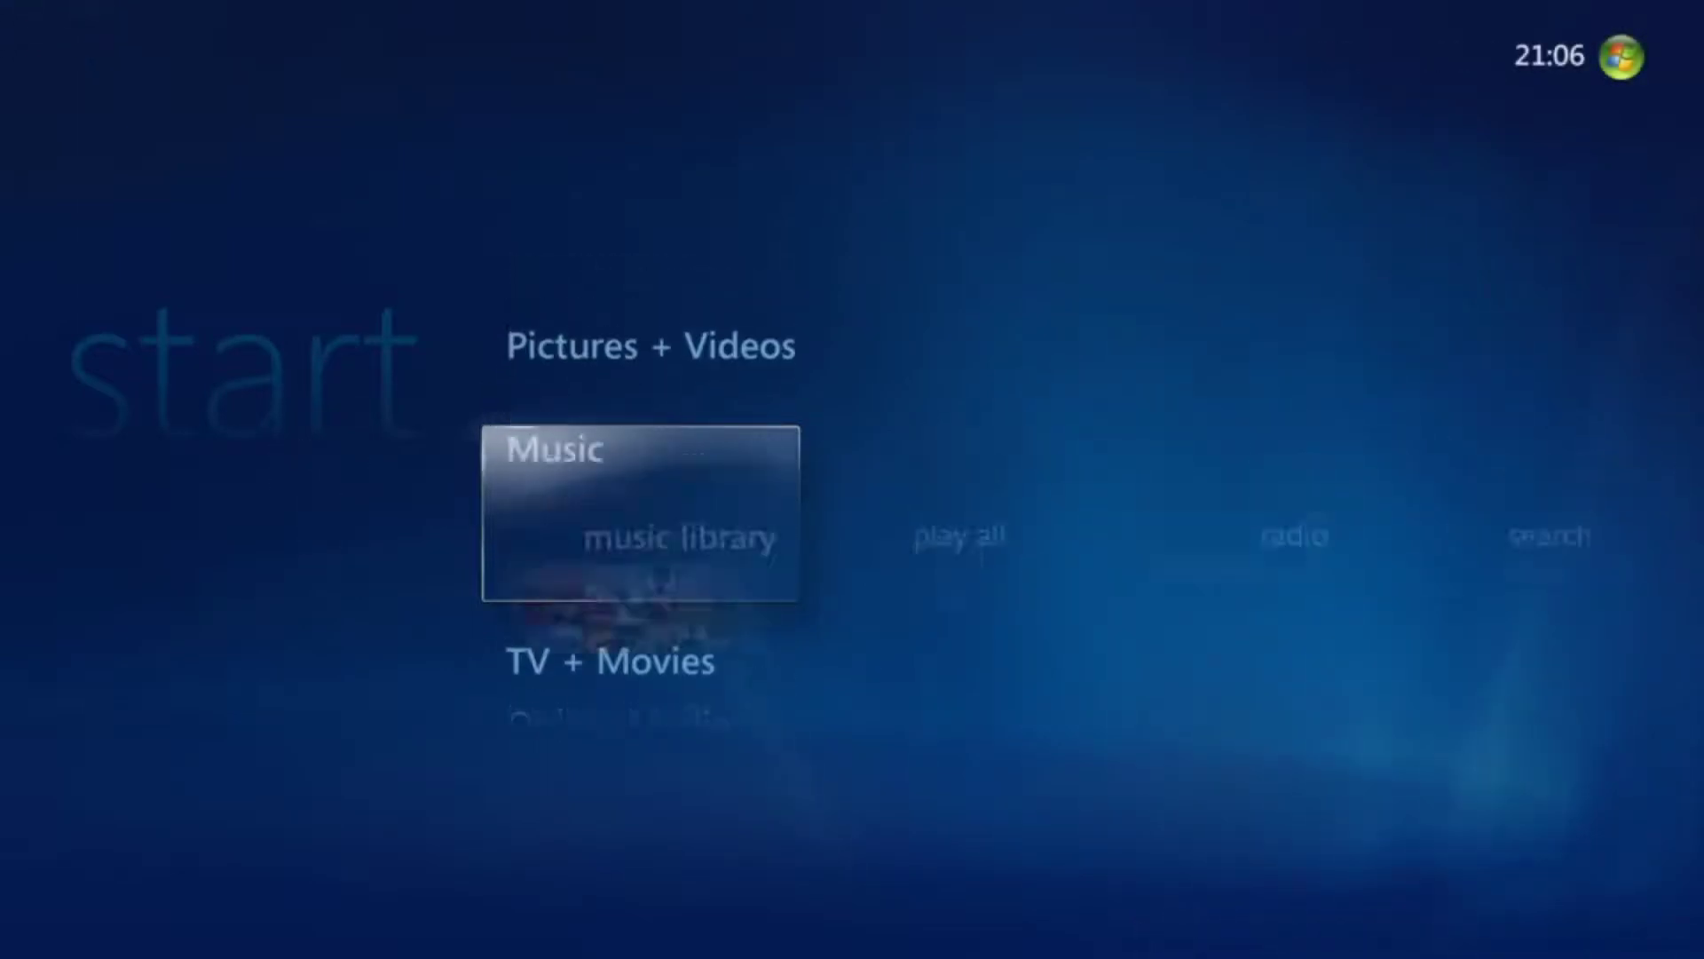
key(Down)
key(Right)
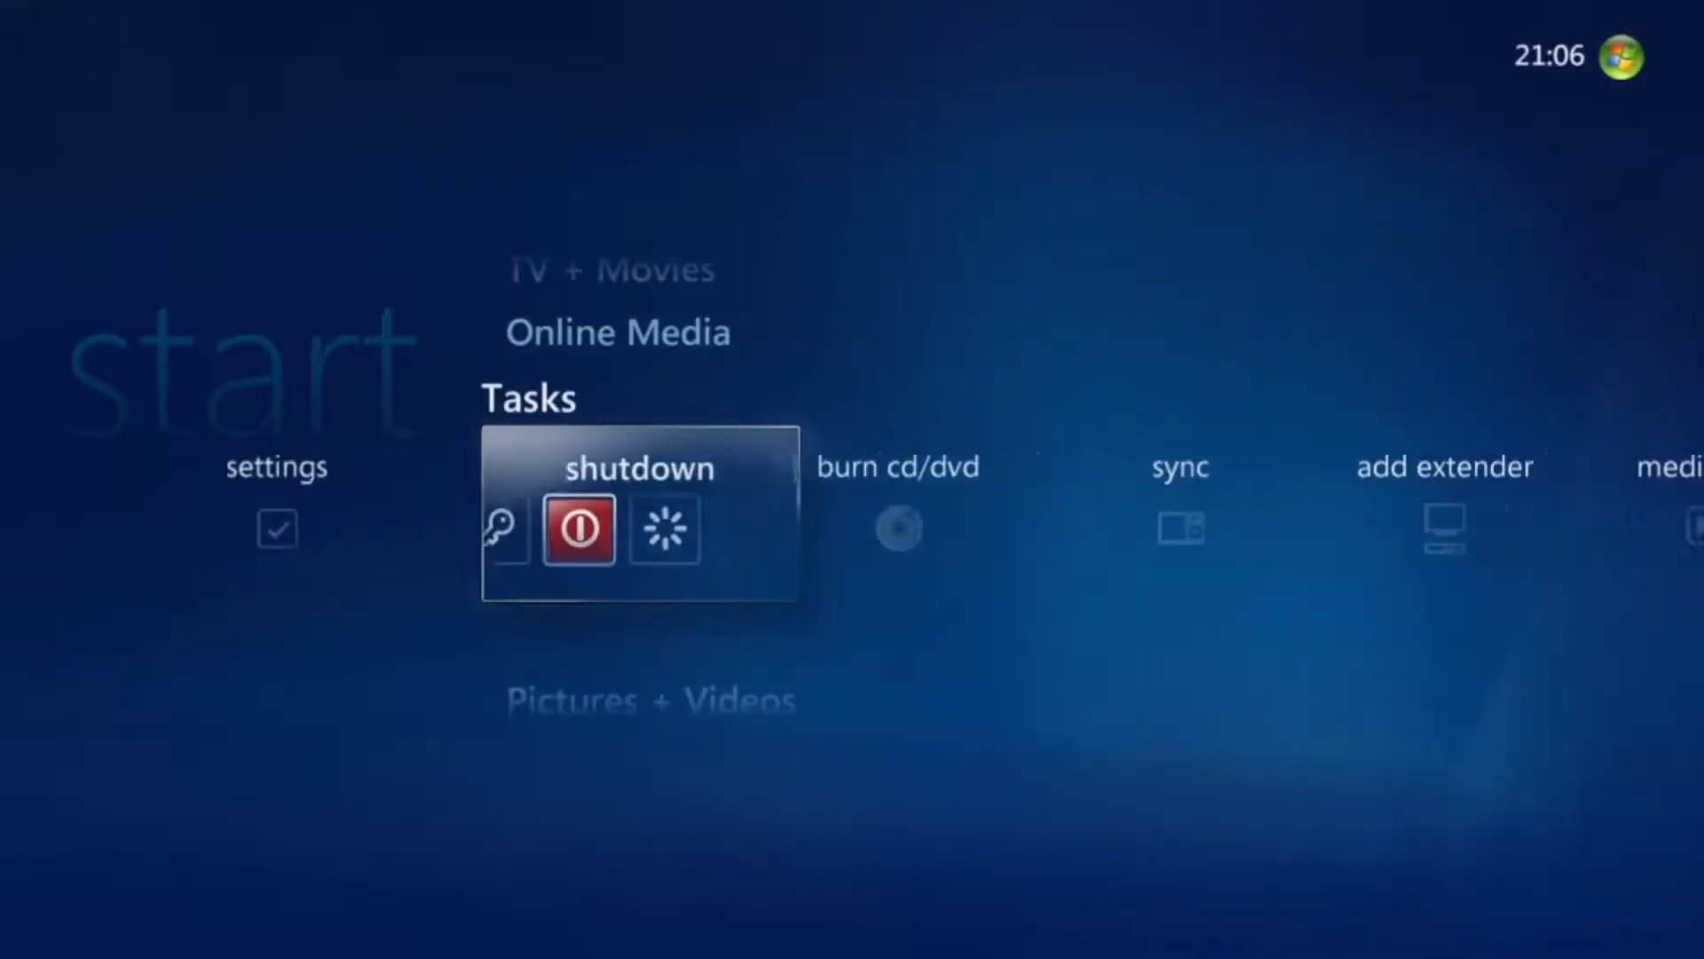
key(Left)
key(Right)
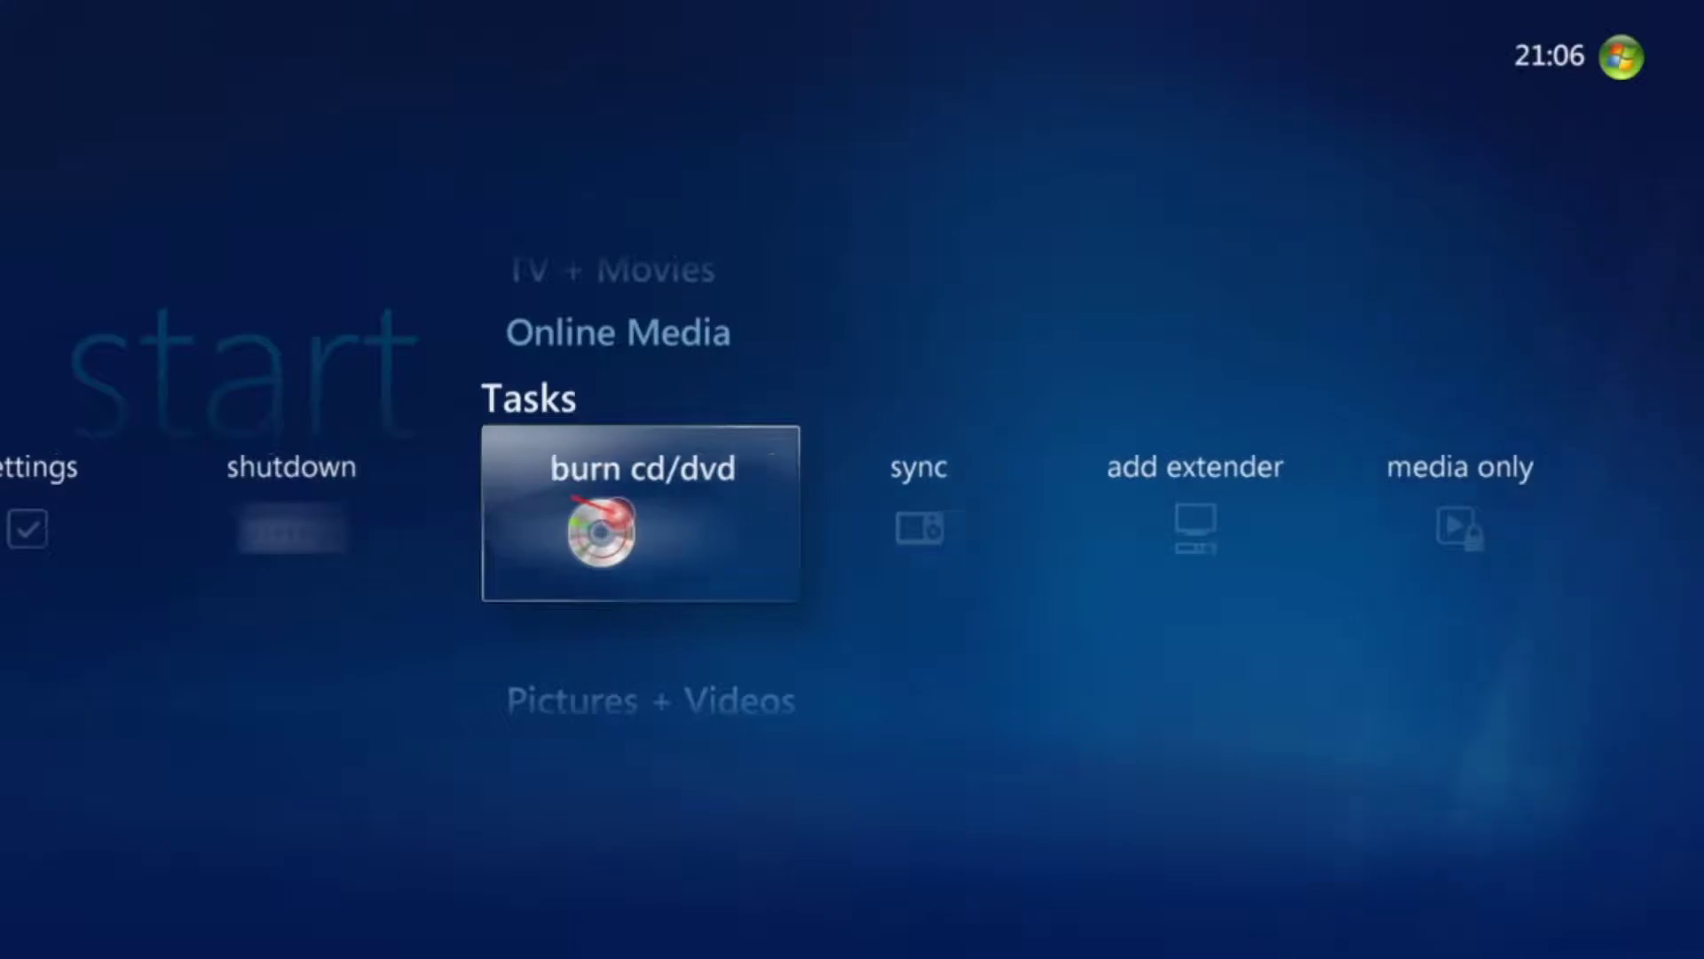
key(Right)
key(Right)
key(Right)
key(Left)
key(Left)
key(Left)
key(Left)
key(Left)
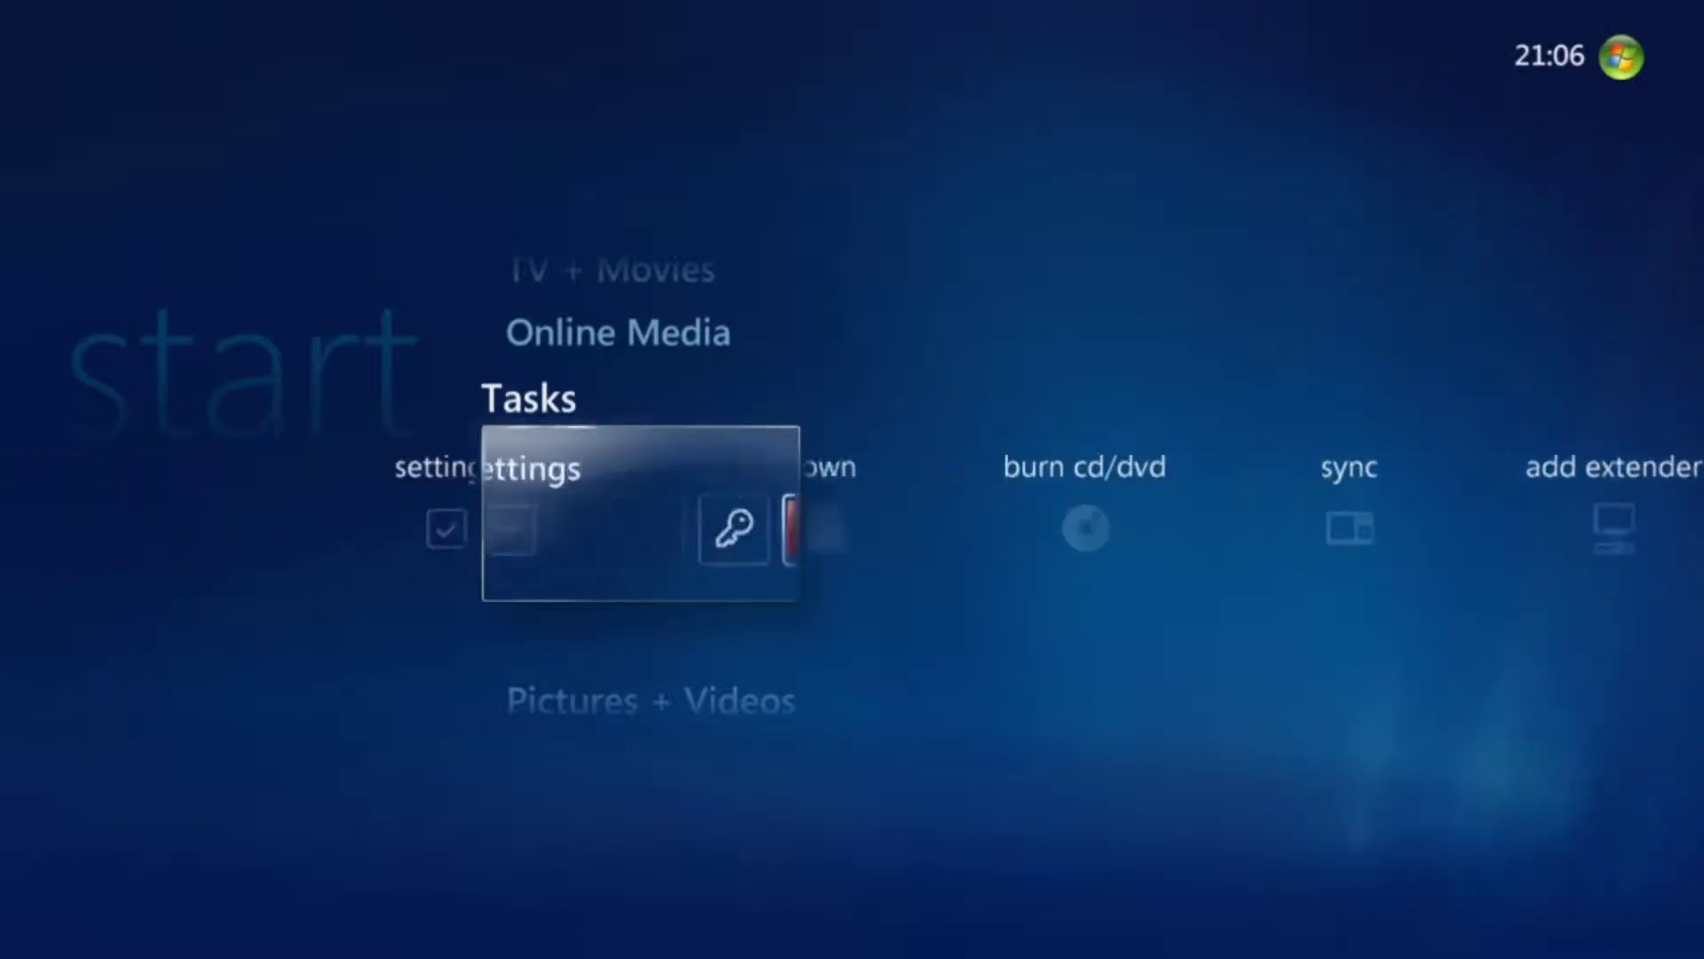
key(Right)
key(Up)
key(Up)
key(Up)
key(Up)
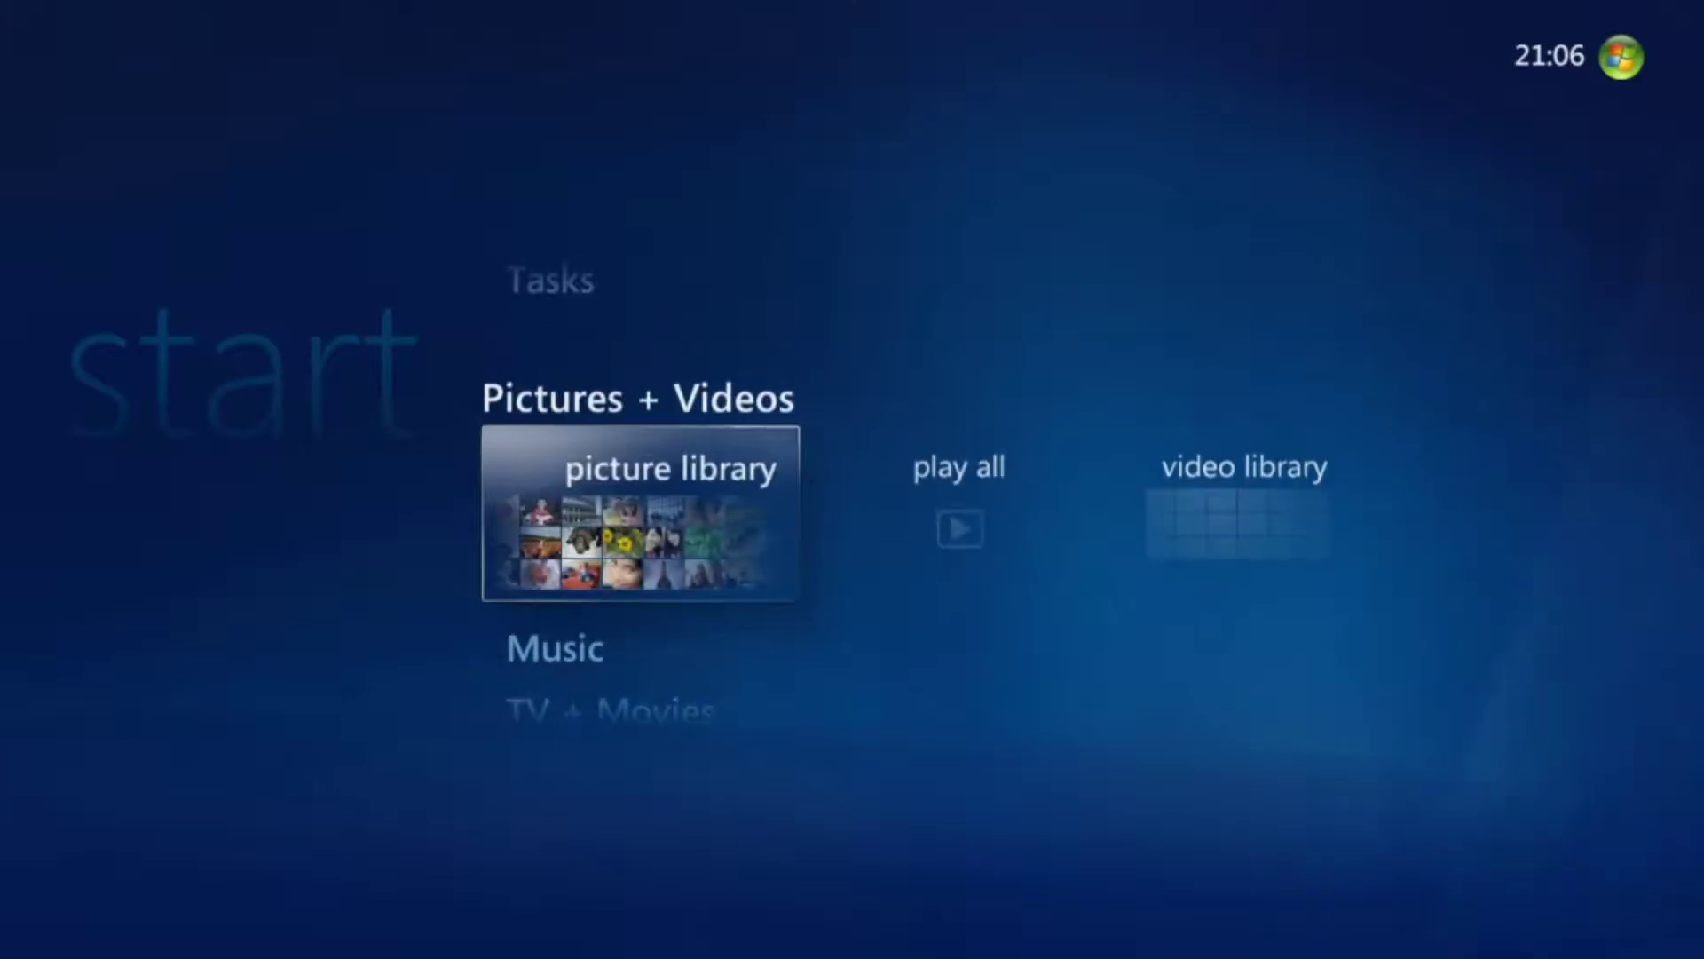
Move through TV + Movies, Music and Tasks, ending on Online Media.
key(Up)
key(Down)
key(Up)
key(Up)
key(Up)
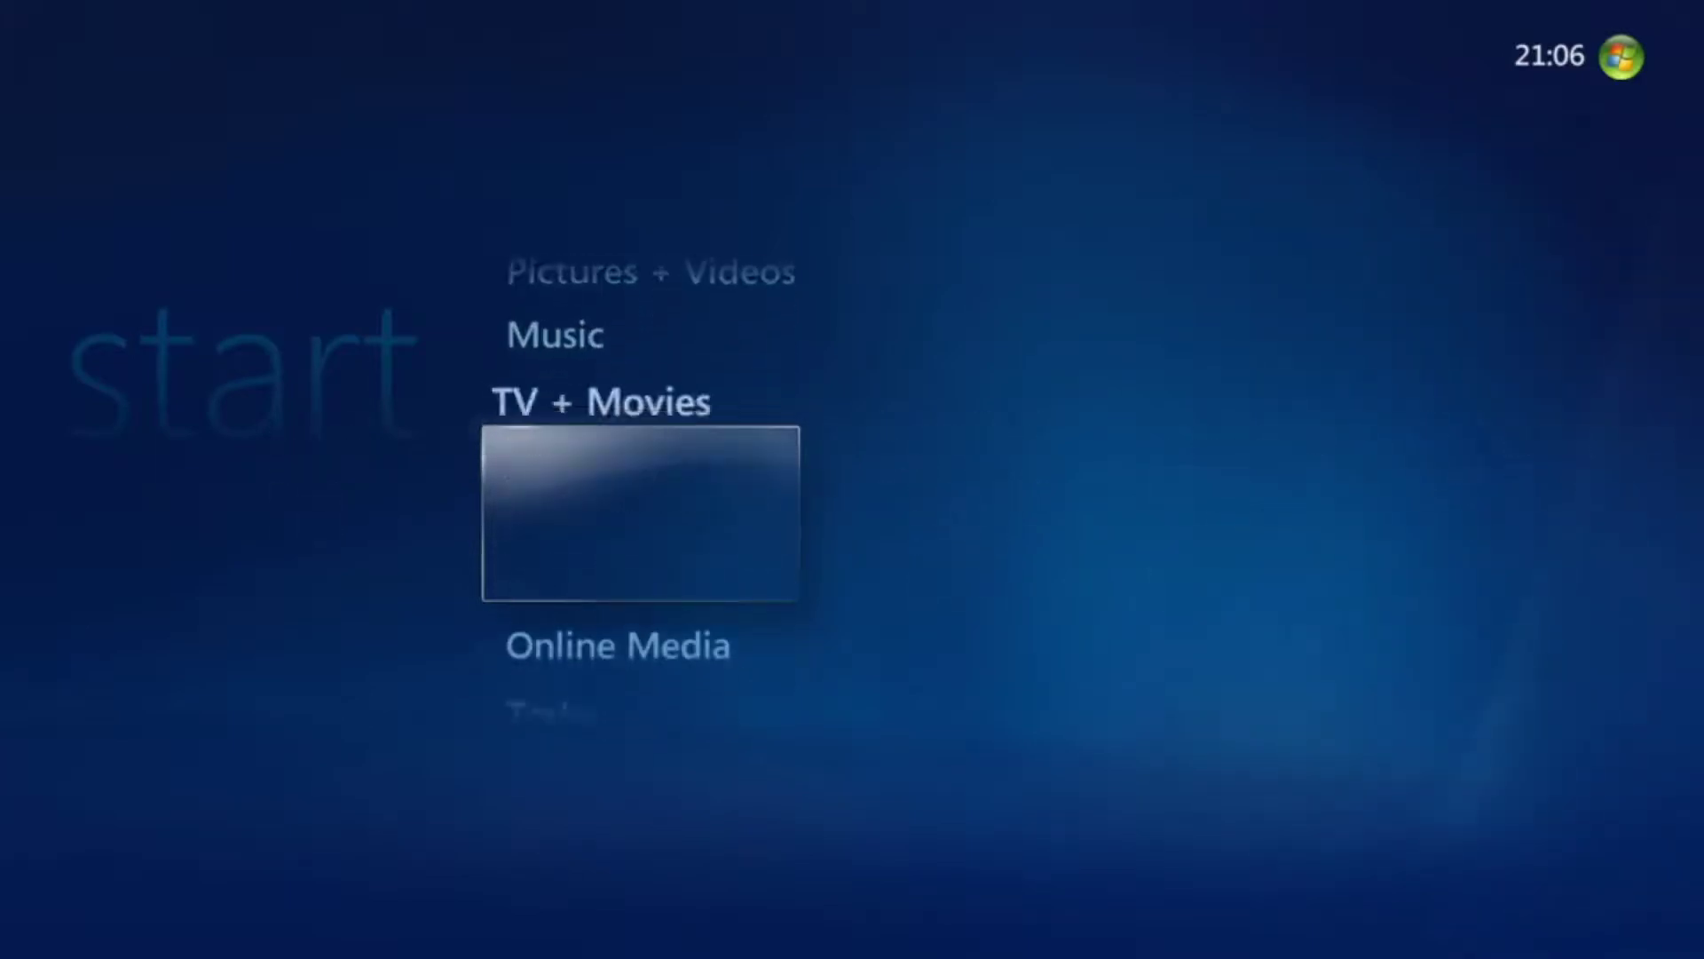
key(Down)
key(Down)
key(Down)
key(Down)
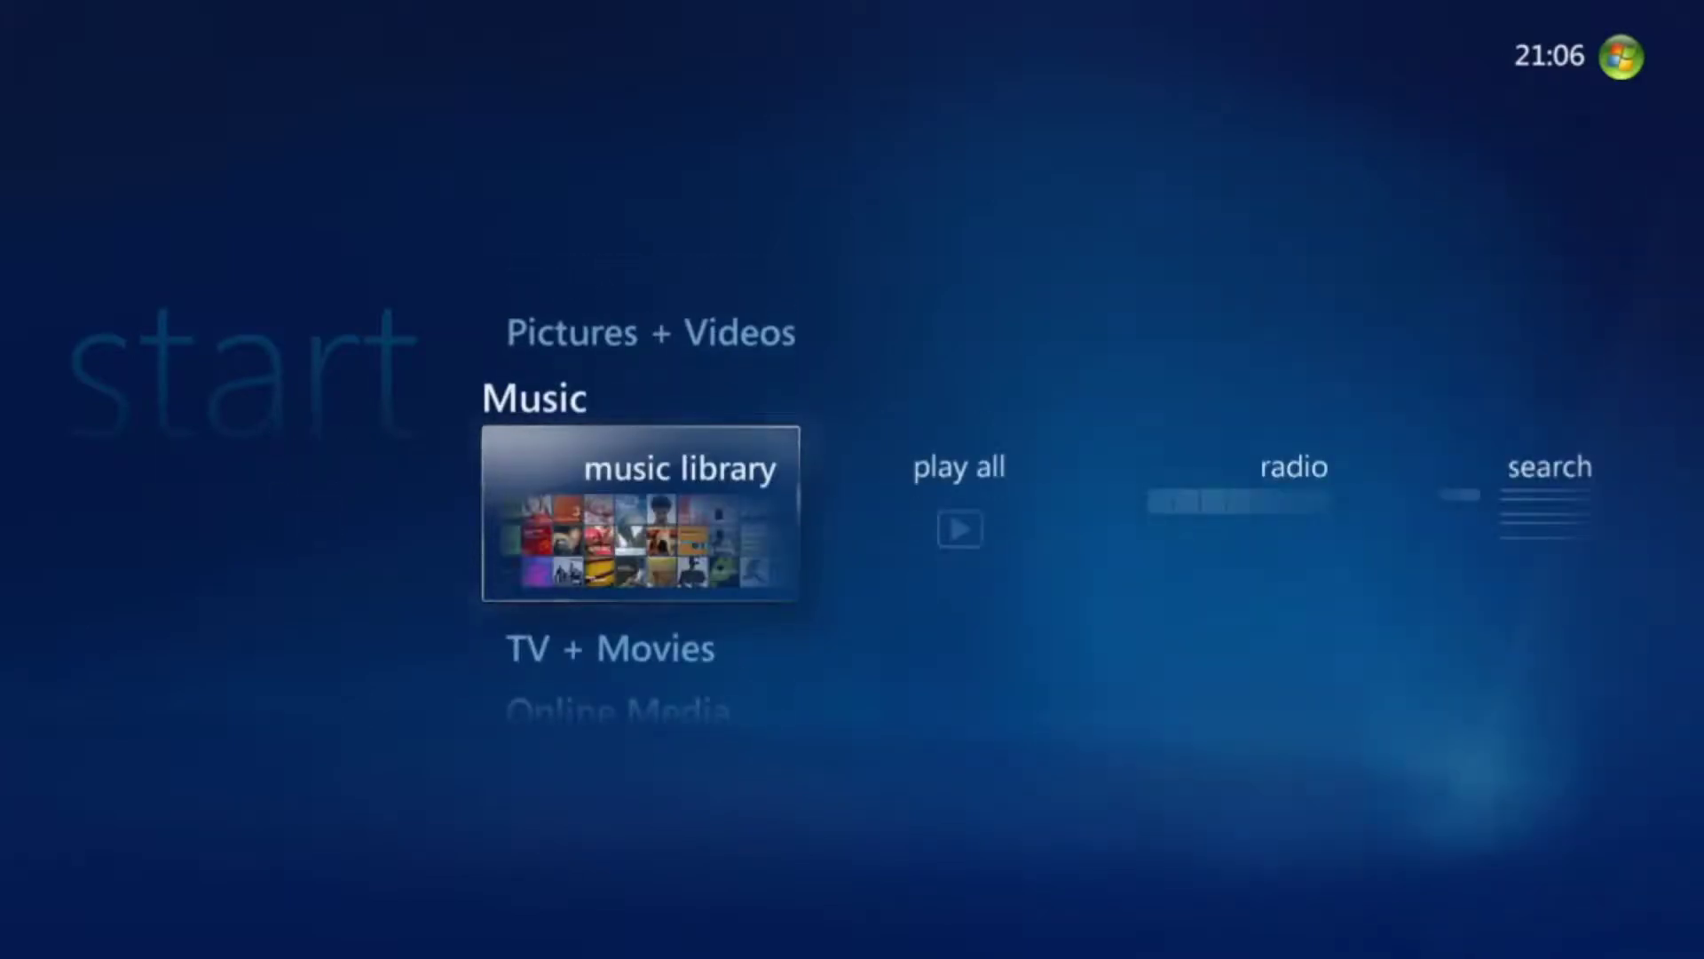
key(Right)
key(Left)
key(Down)
key(Down)
key(Down)
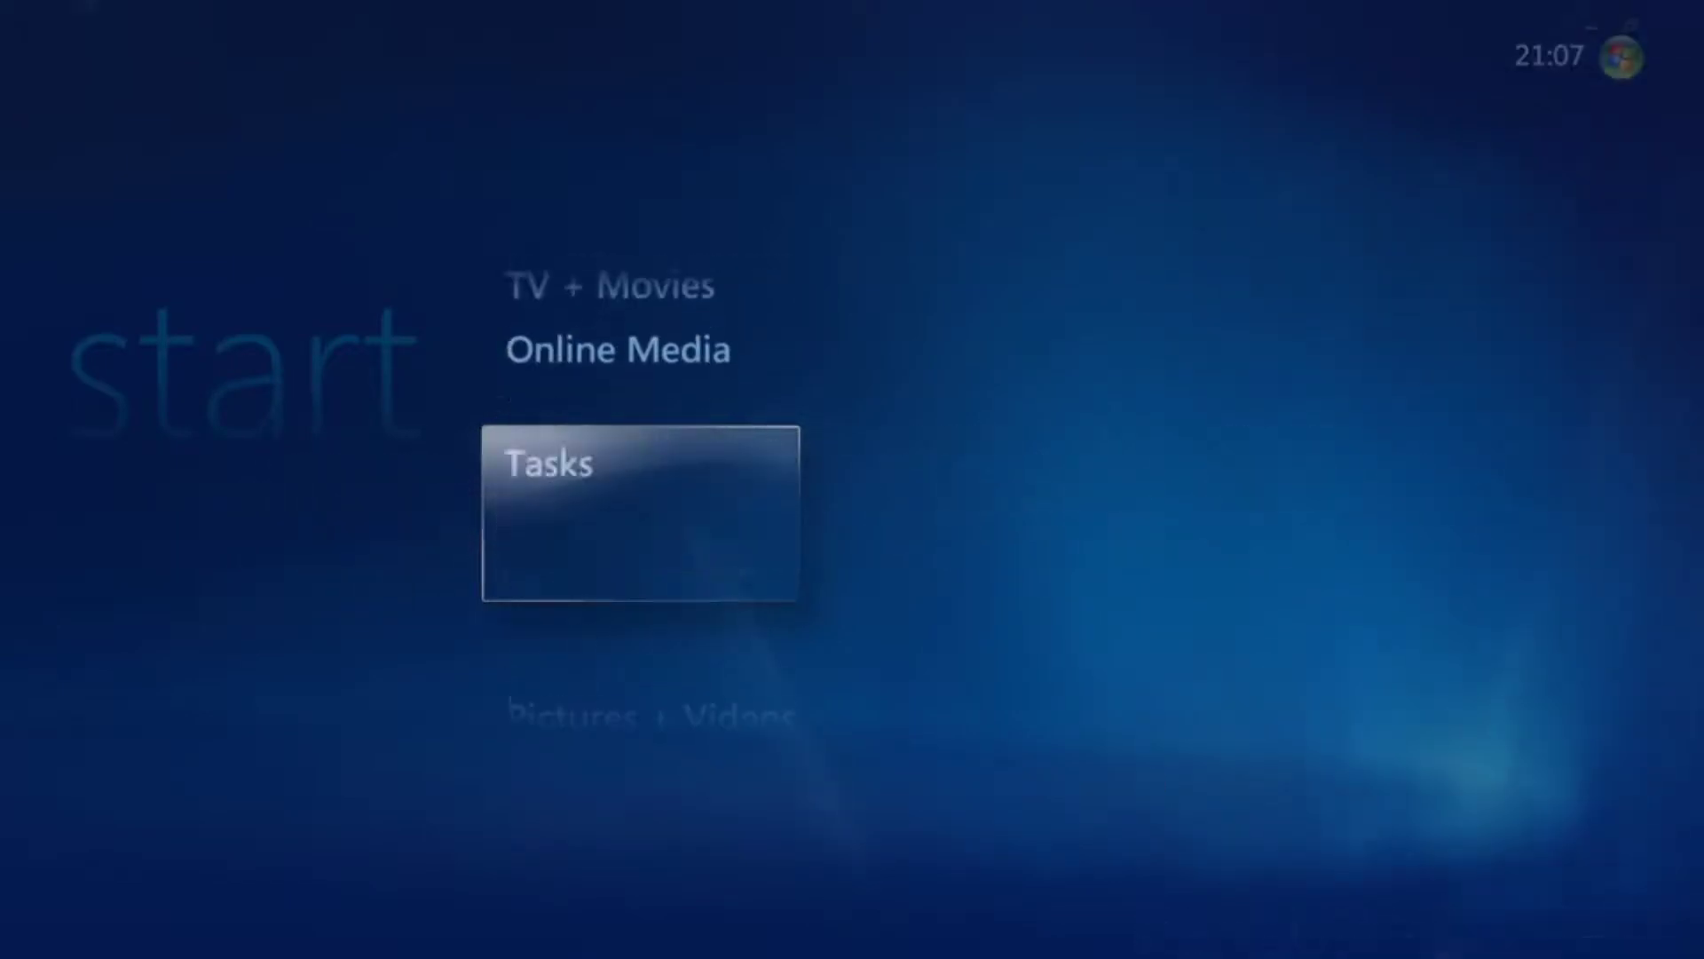
key(Up)
key(Down)
key(Up)
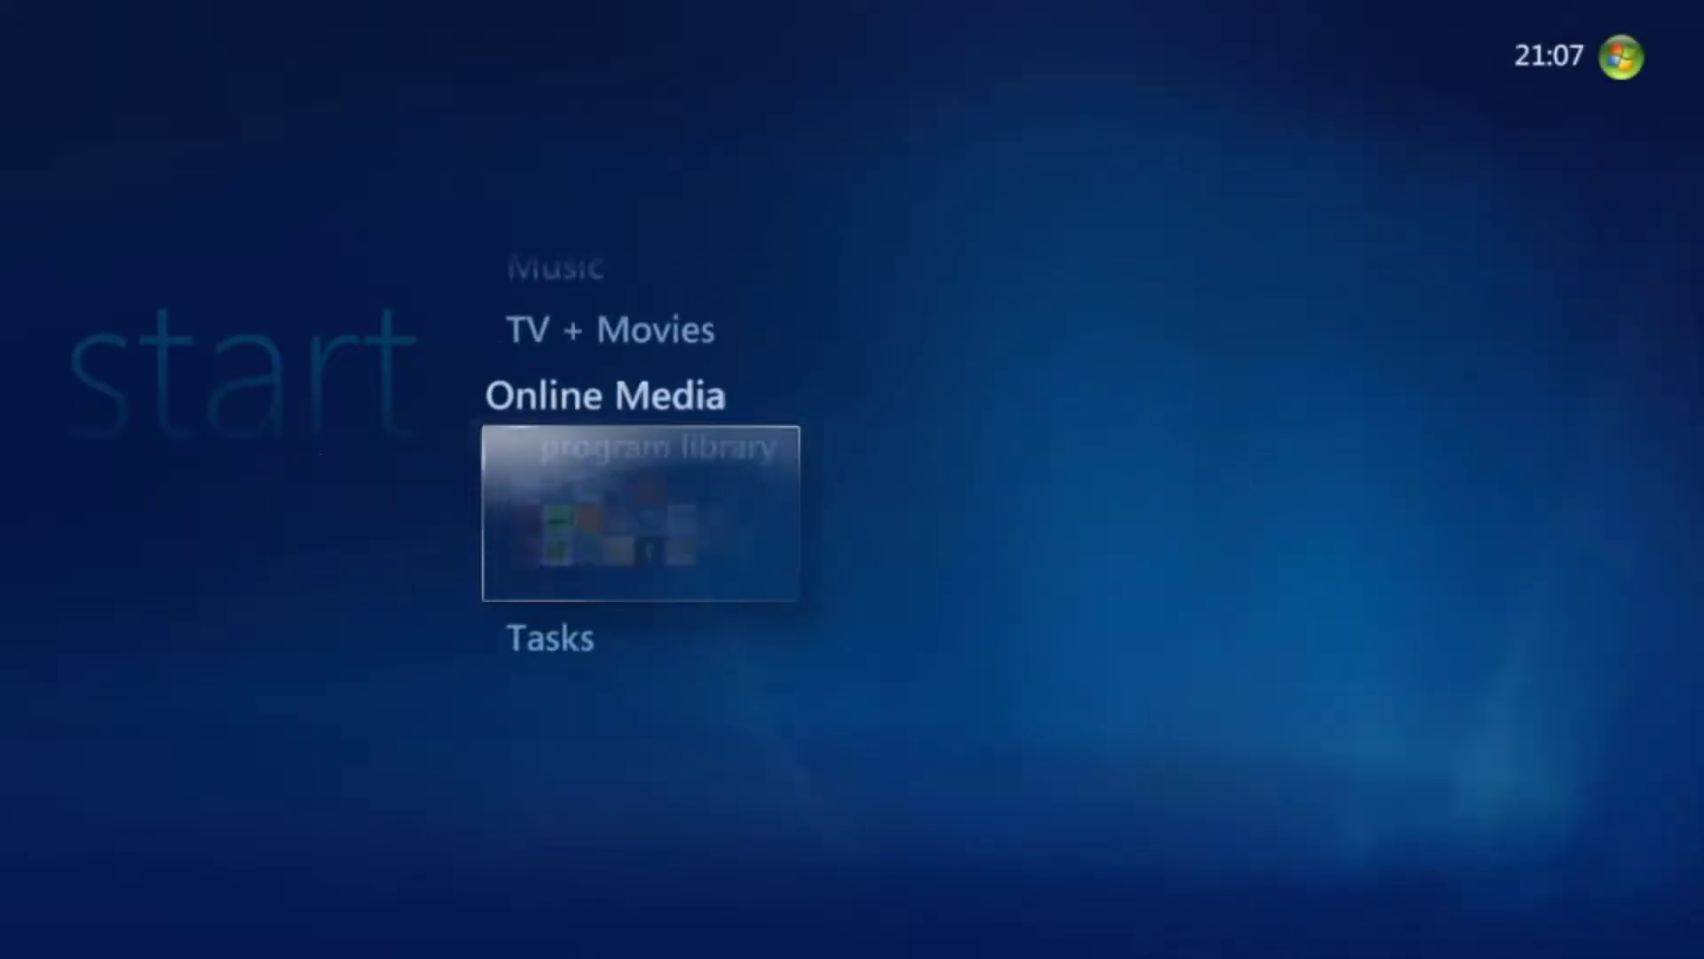
key(Down)
key(Down)
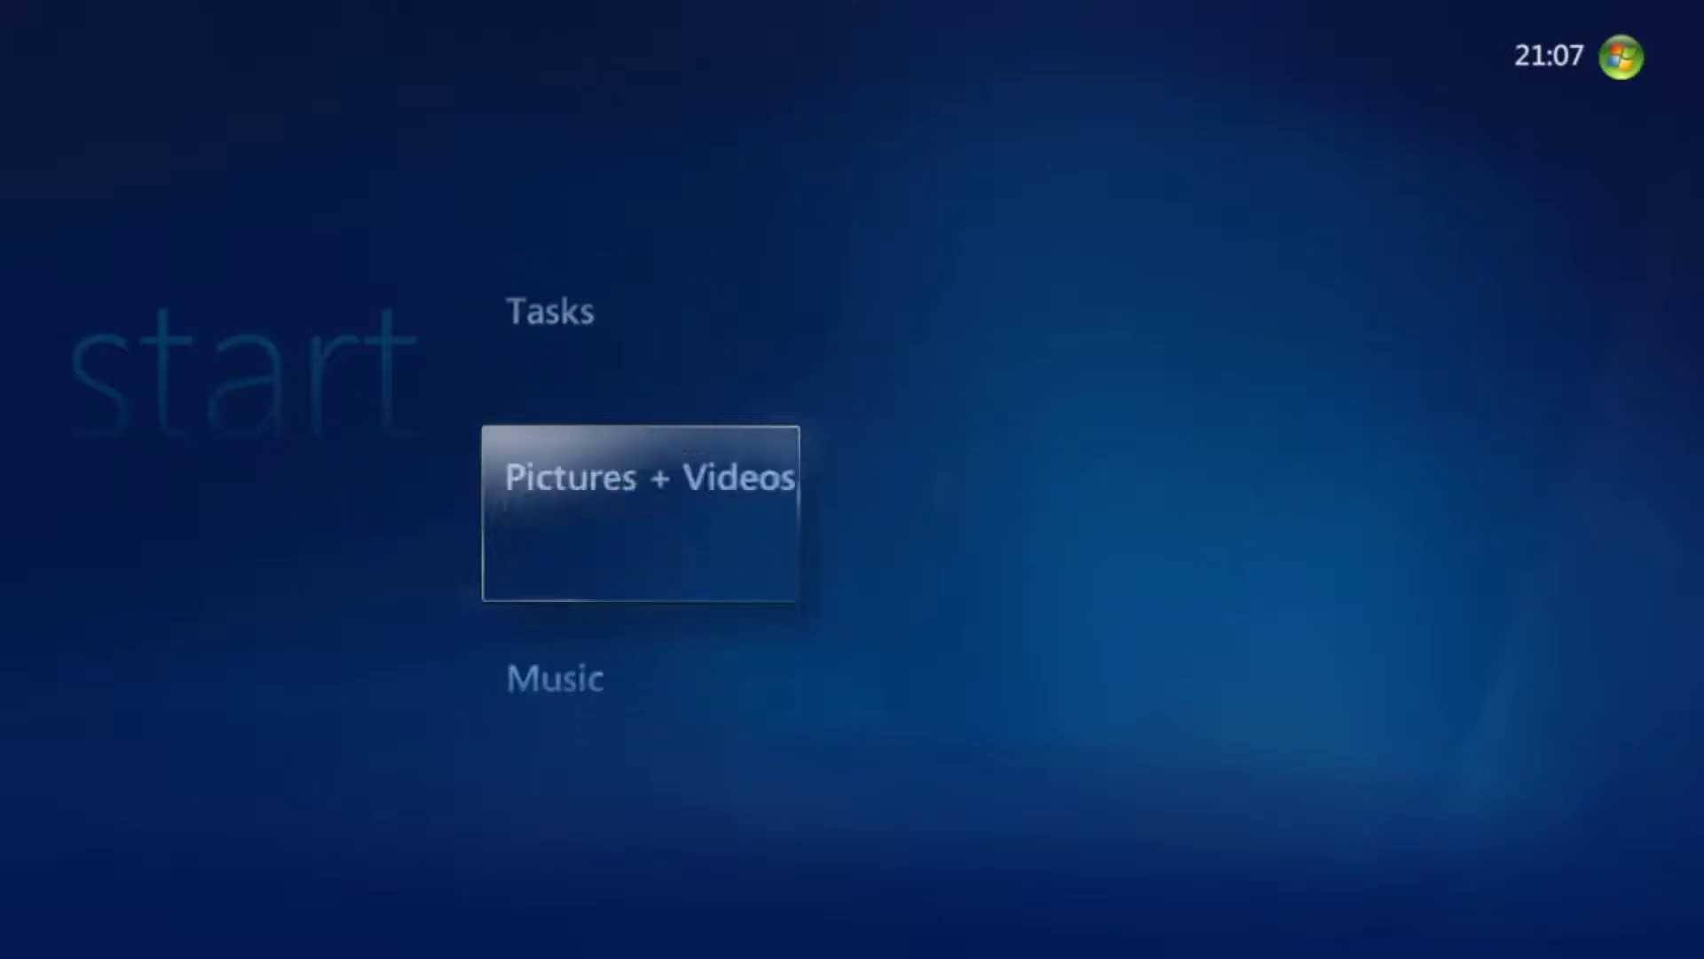
Open the picture library without adding folders and view Sample Pictures full screen.
key(Return)
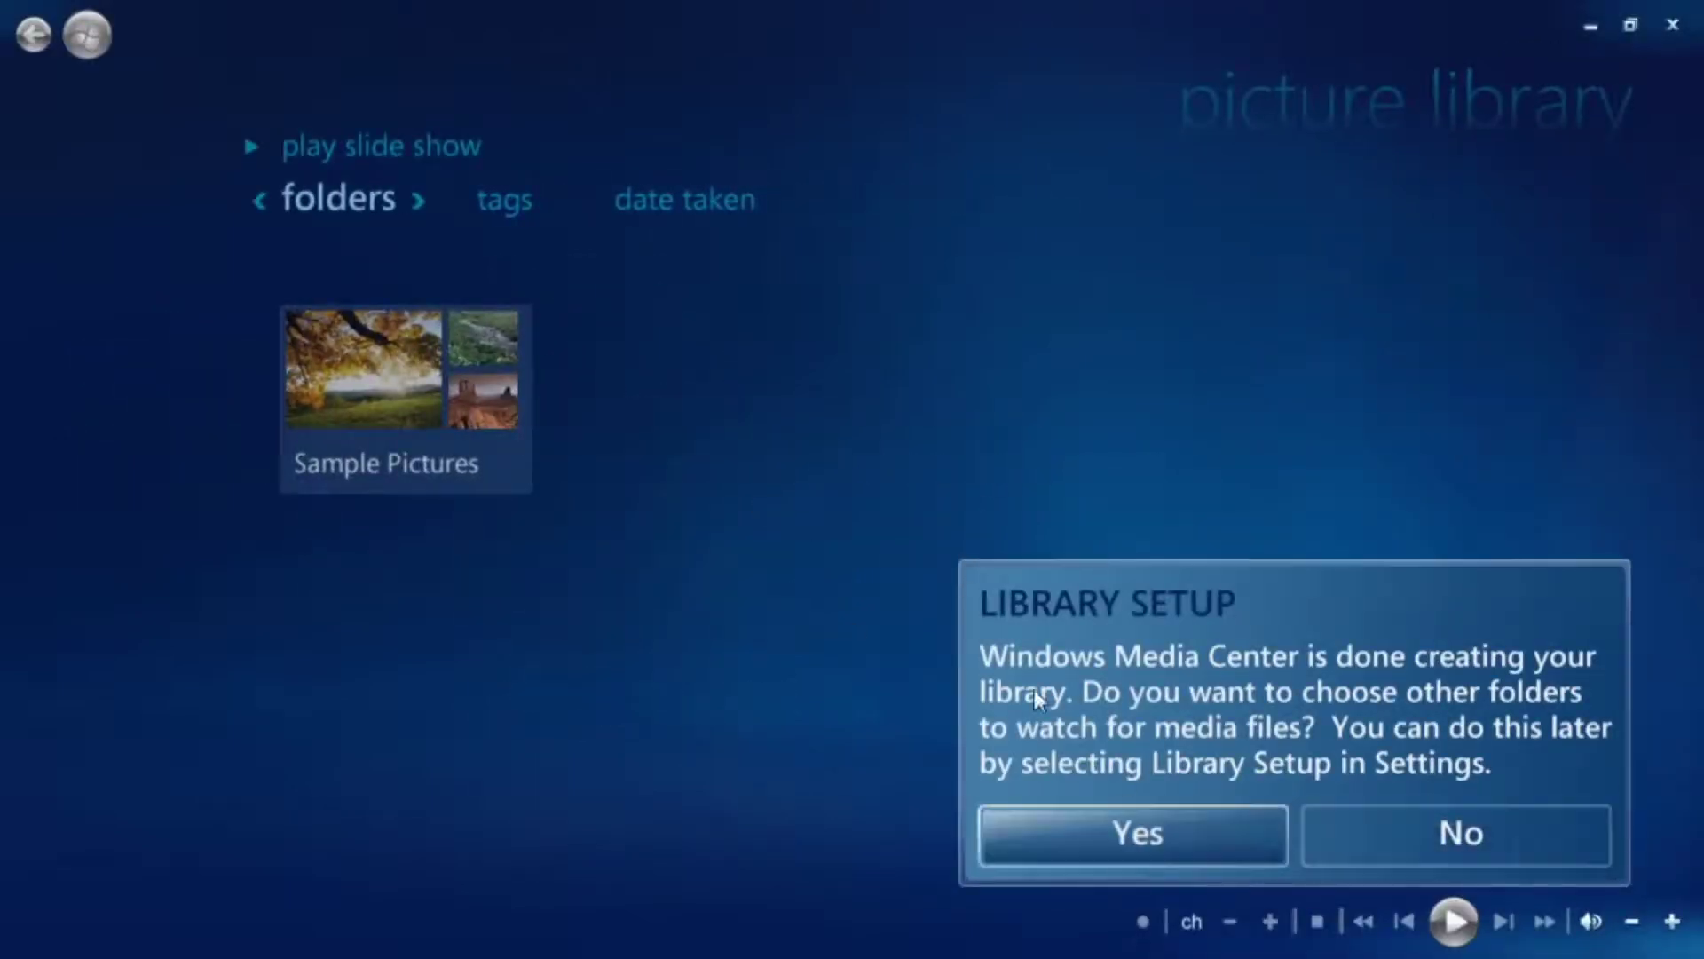
click(1493, 834)
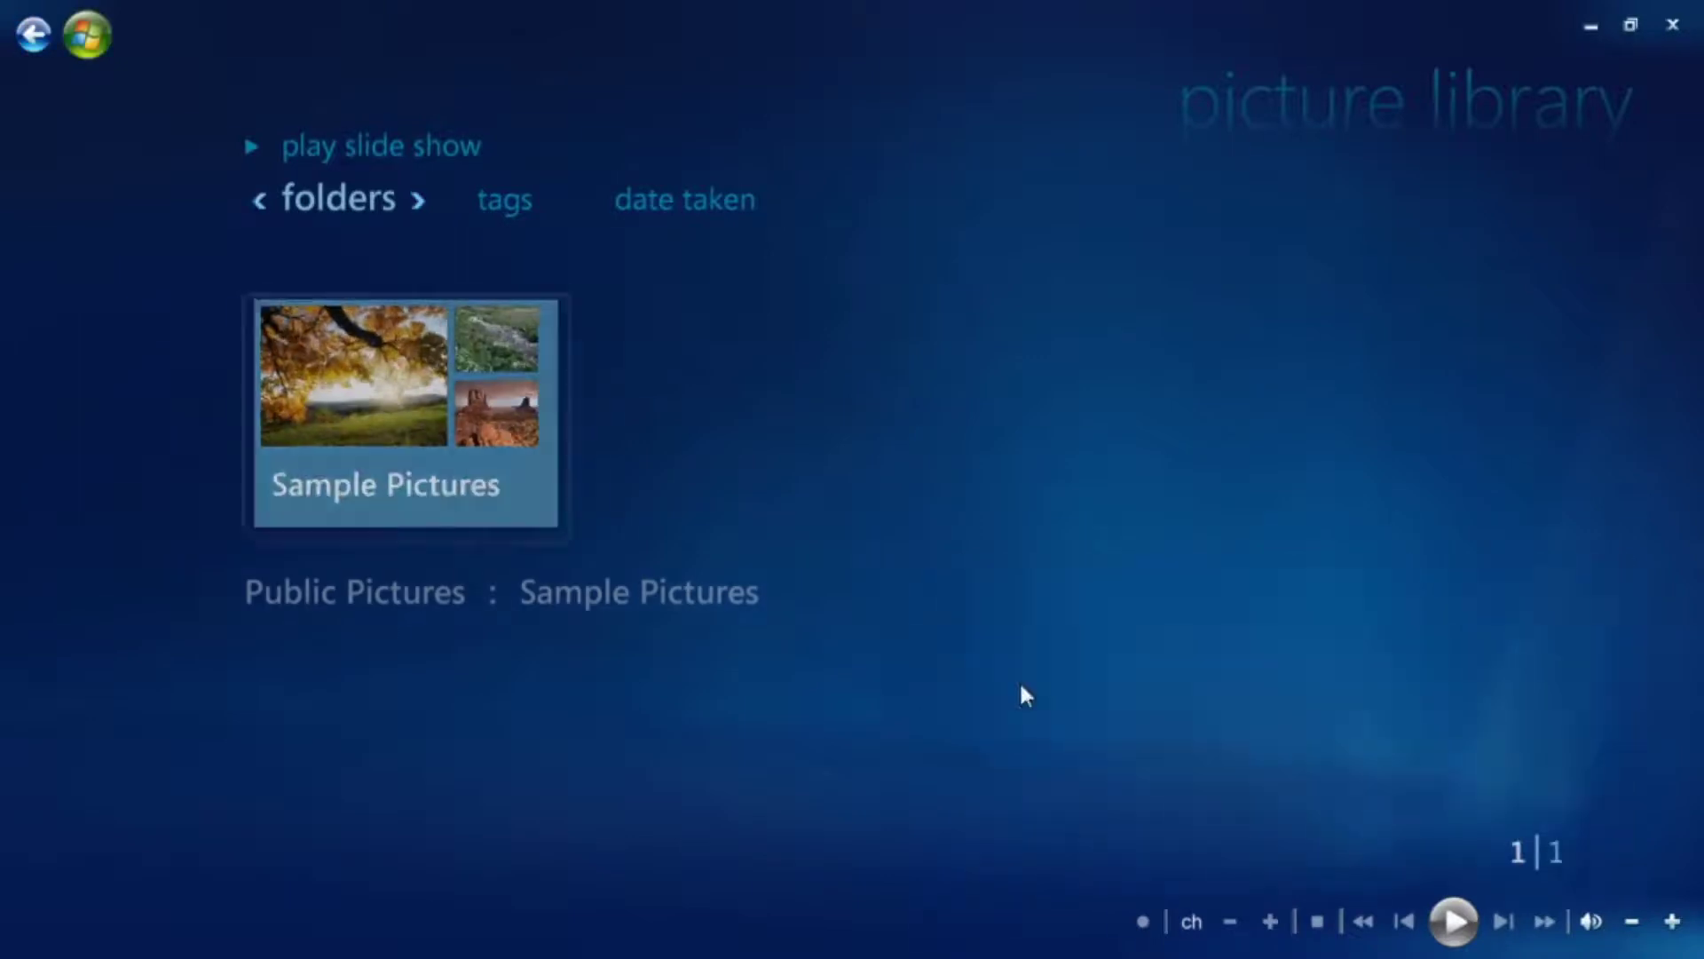
click(493, 449)
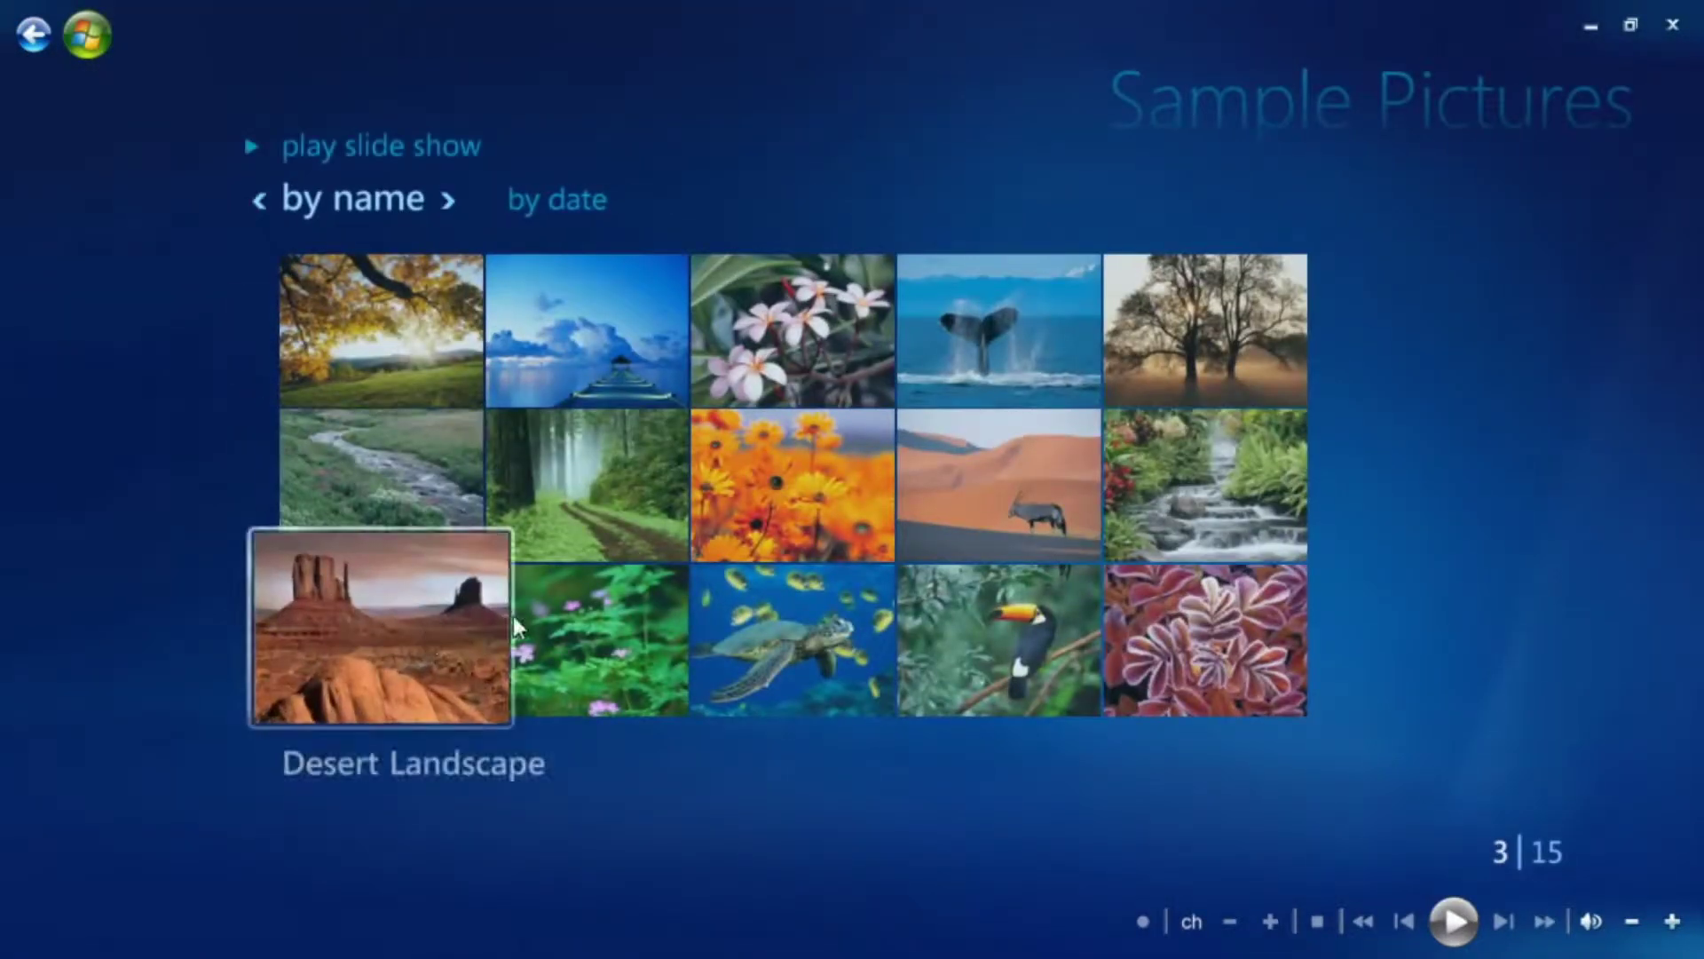
click(401, 300)
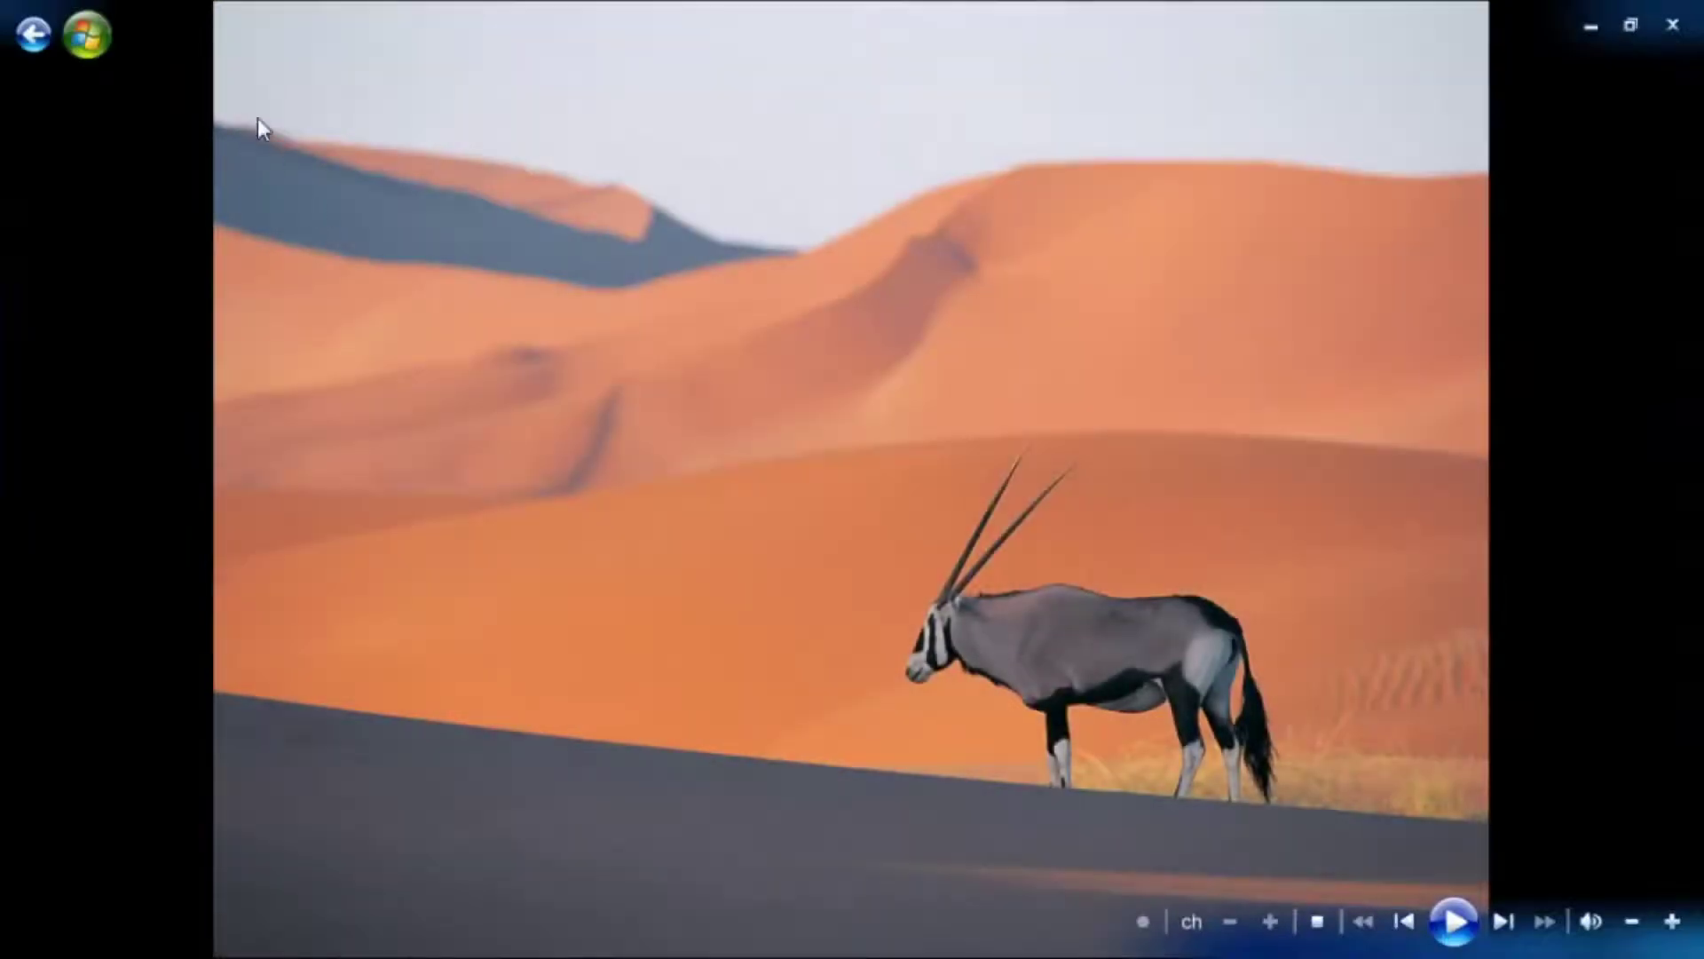
Return to the thumbnails, start a Sample Pictures slide show, then go back to the library.
click(32, 36)
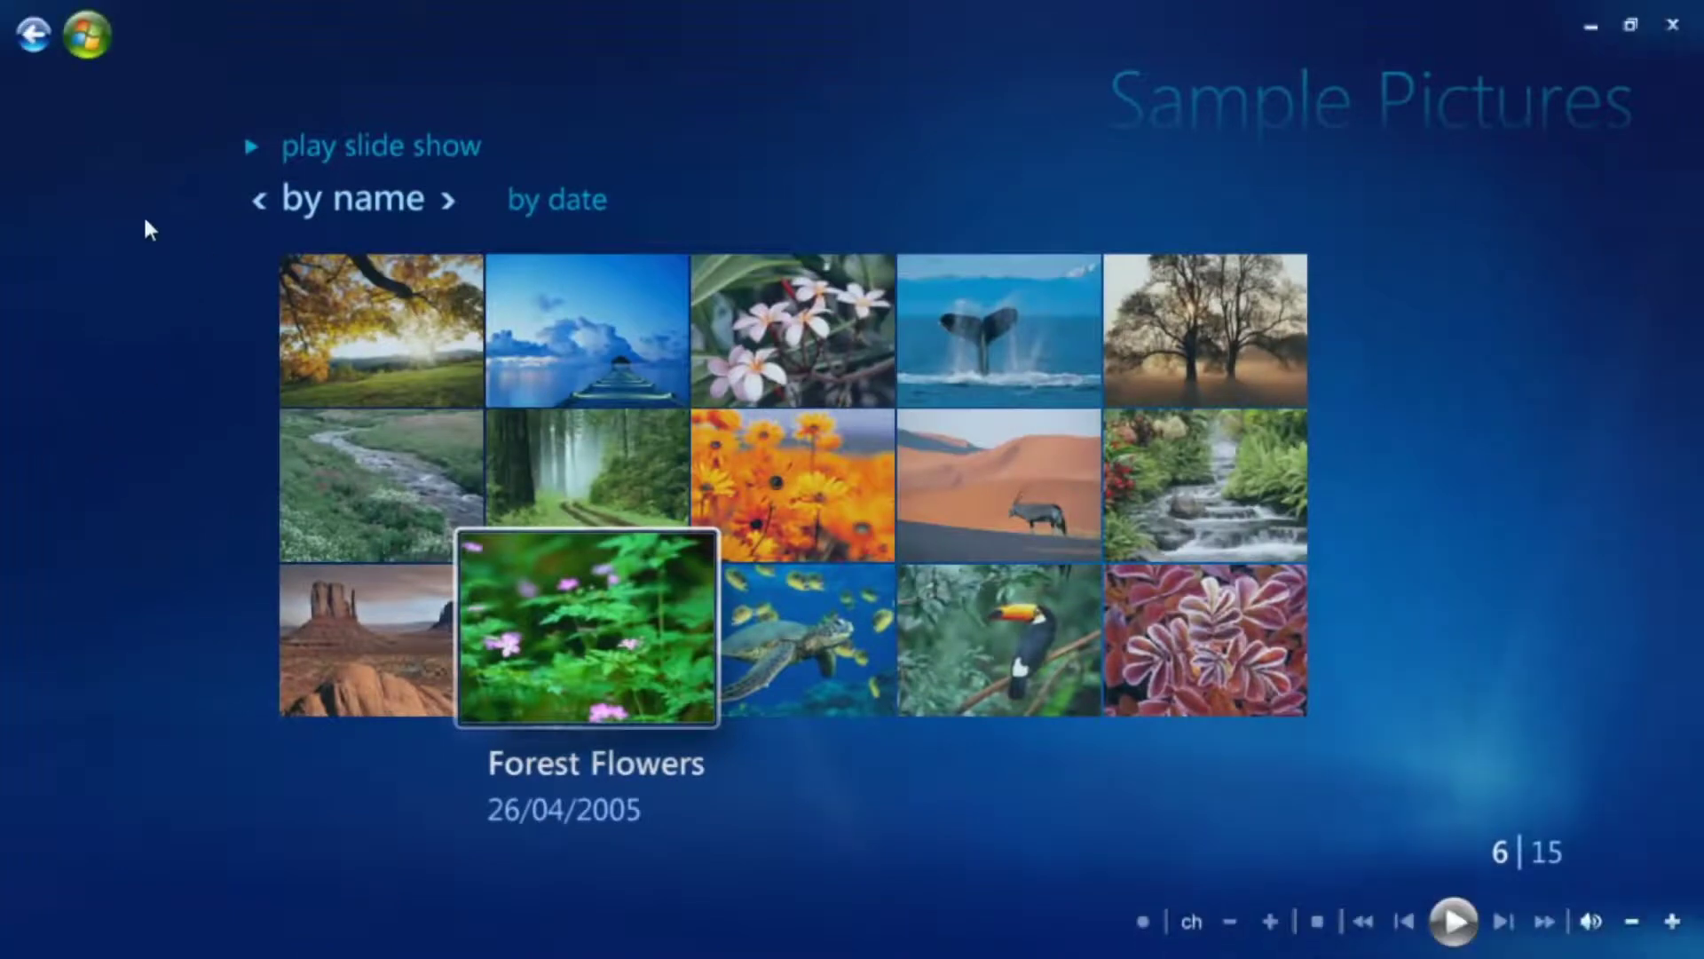
click(296, 173)
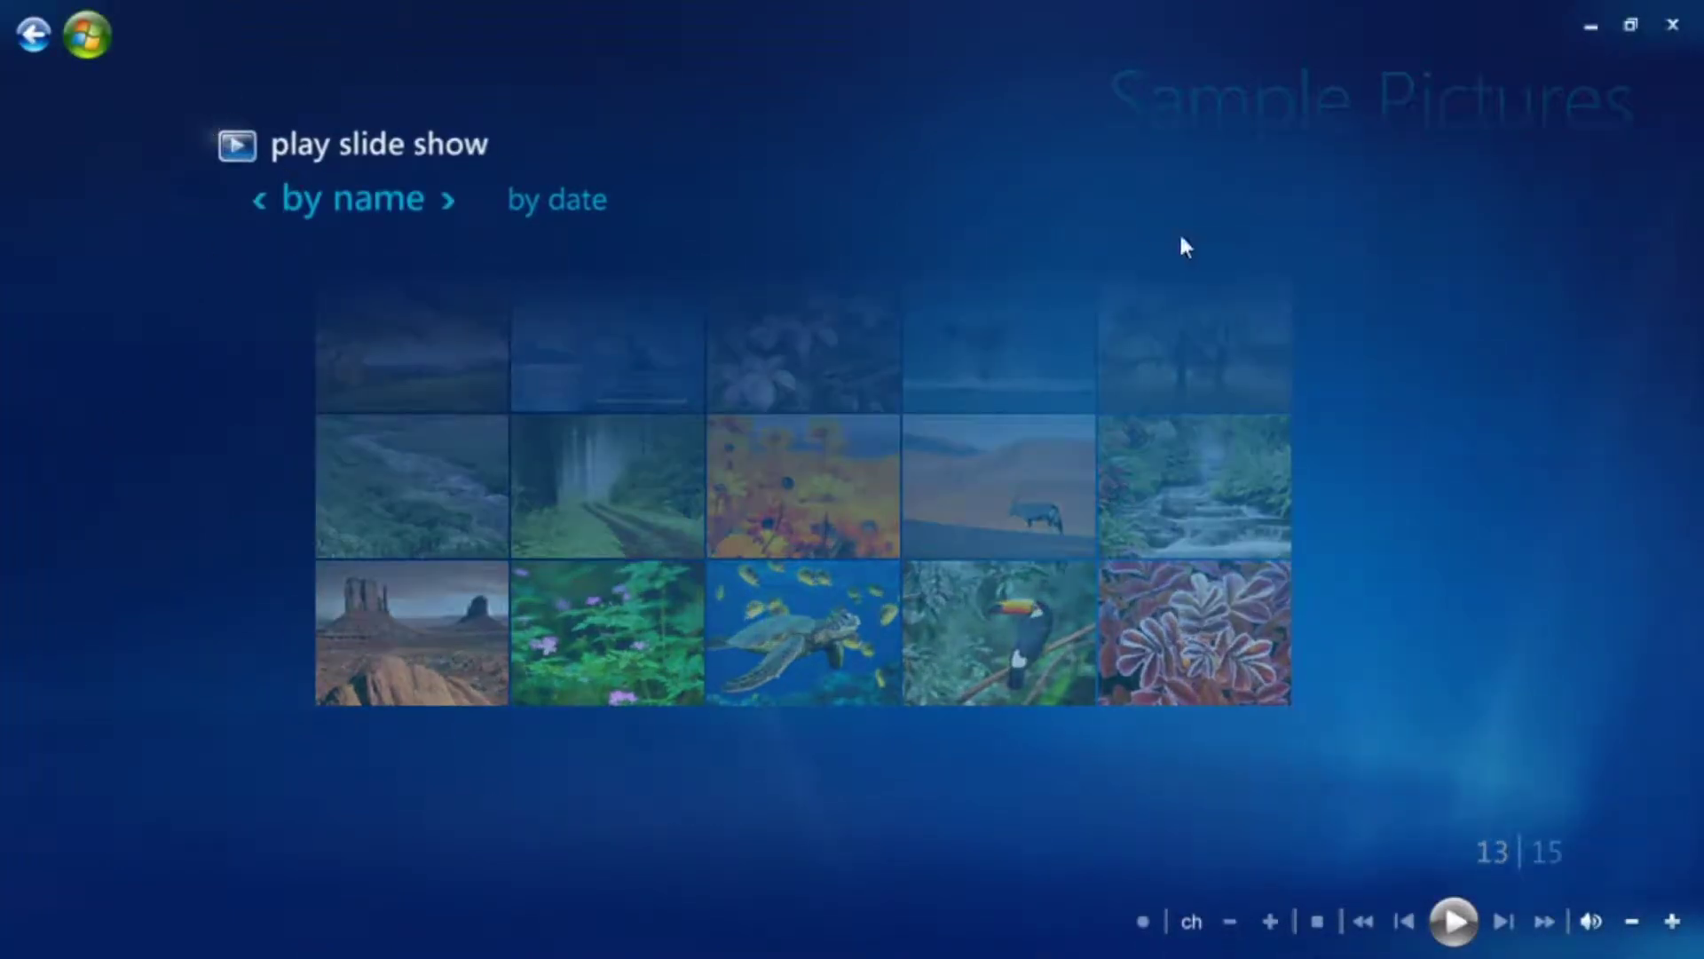
click(32, 11)
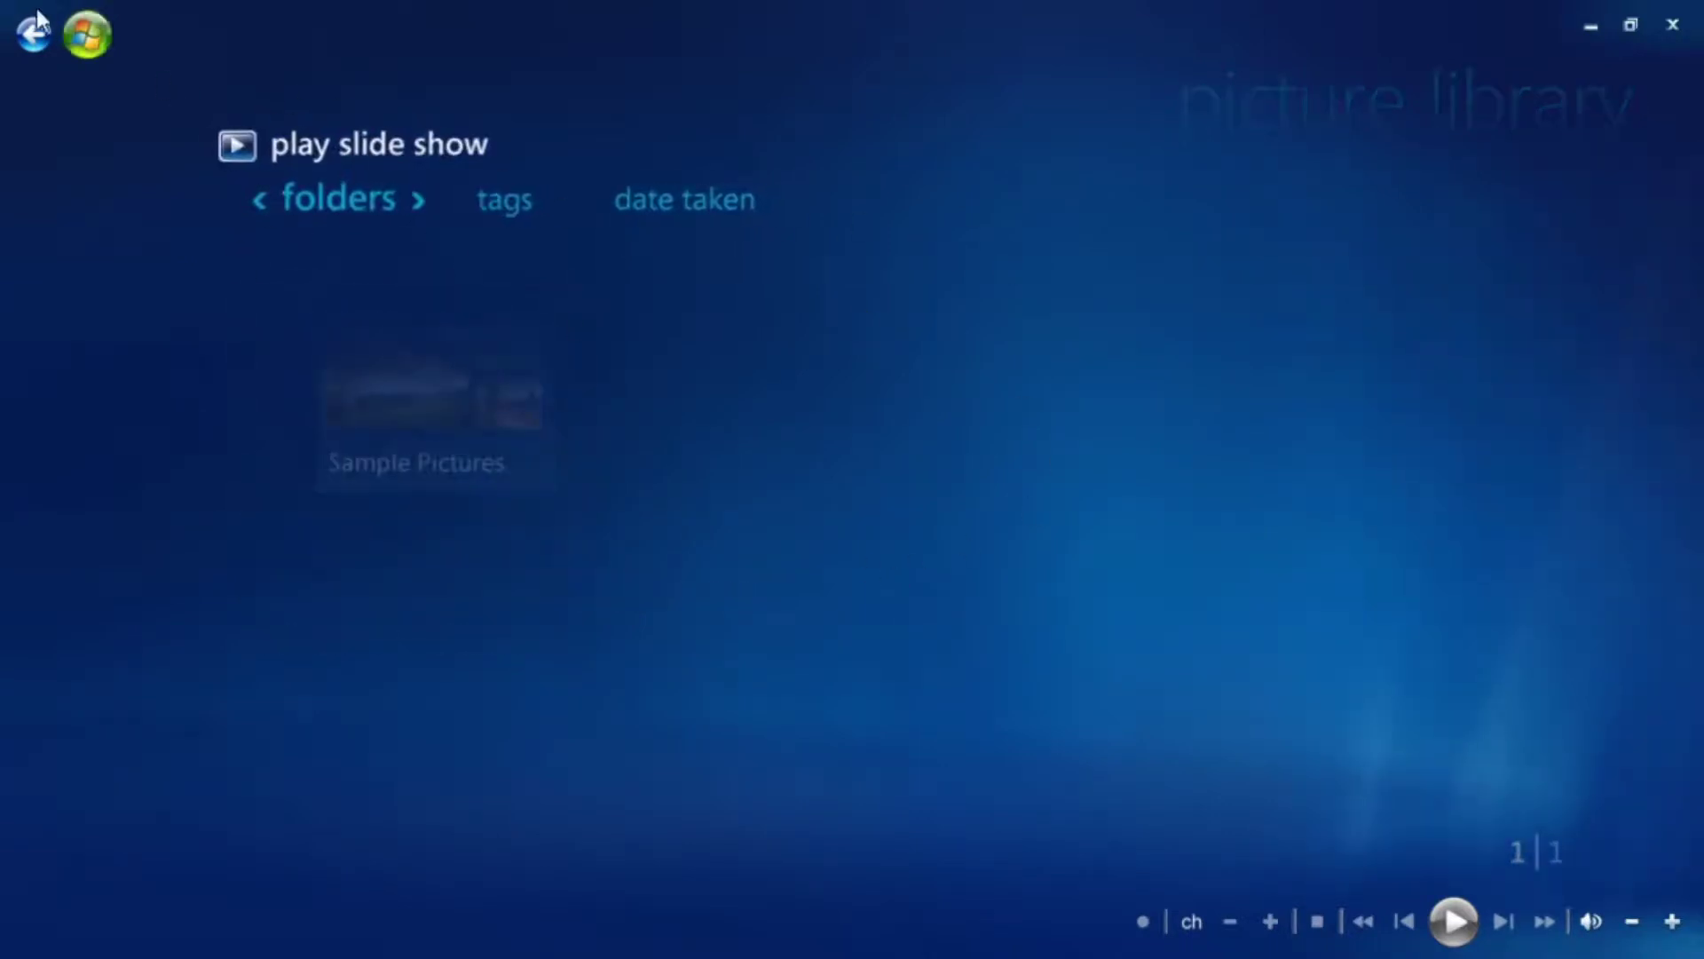
Go from the Media Center start screen to the Music library, then quit Media Center.
click(42, 46)
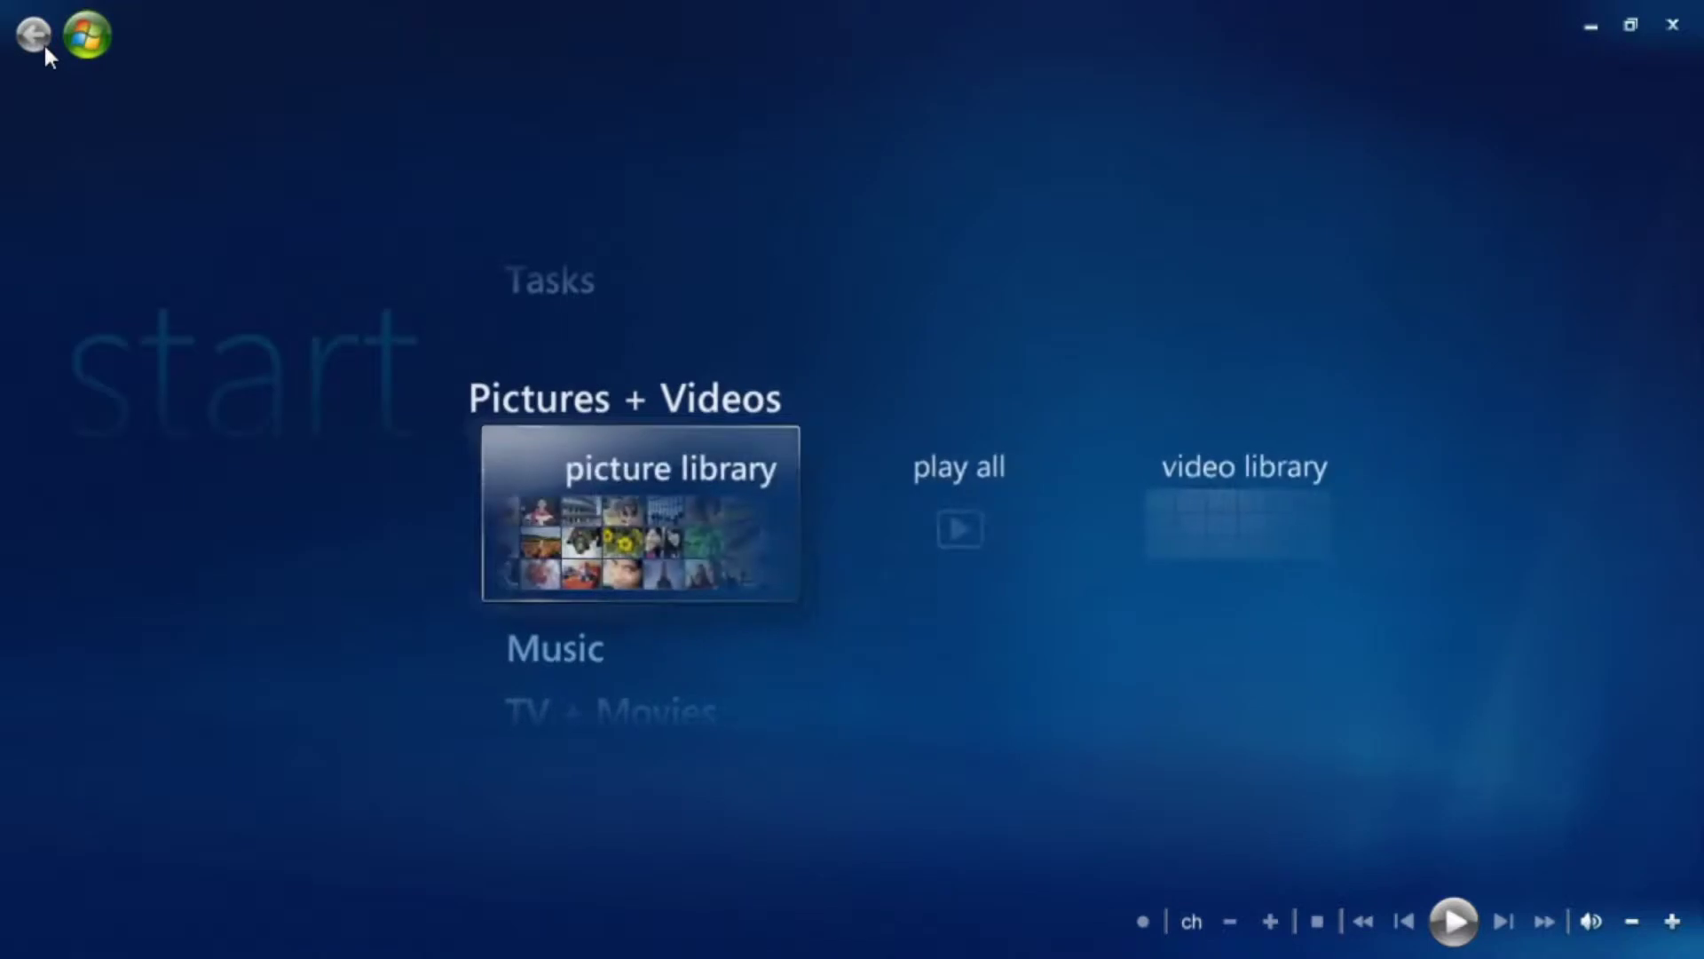
key(Down)
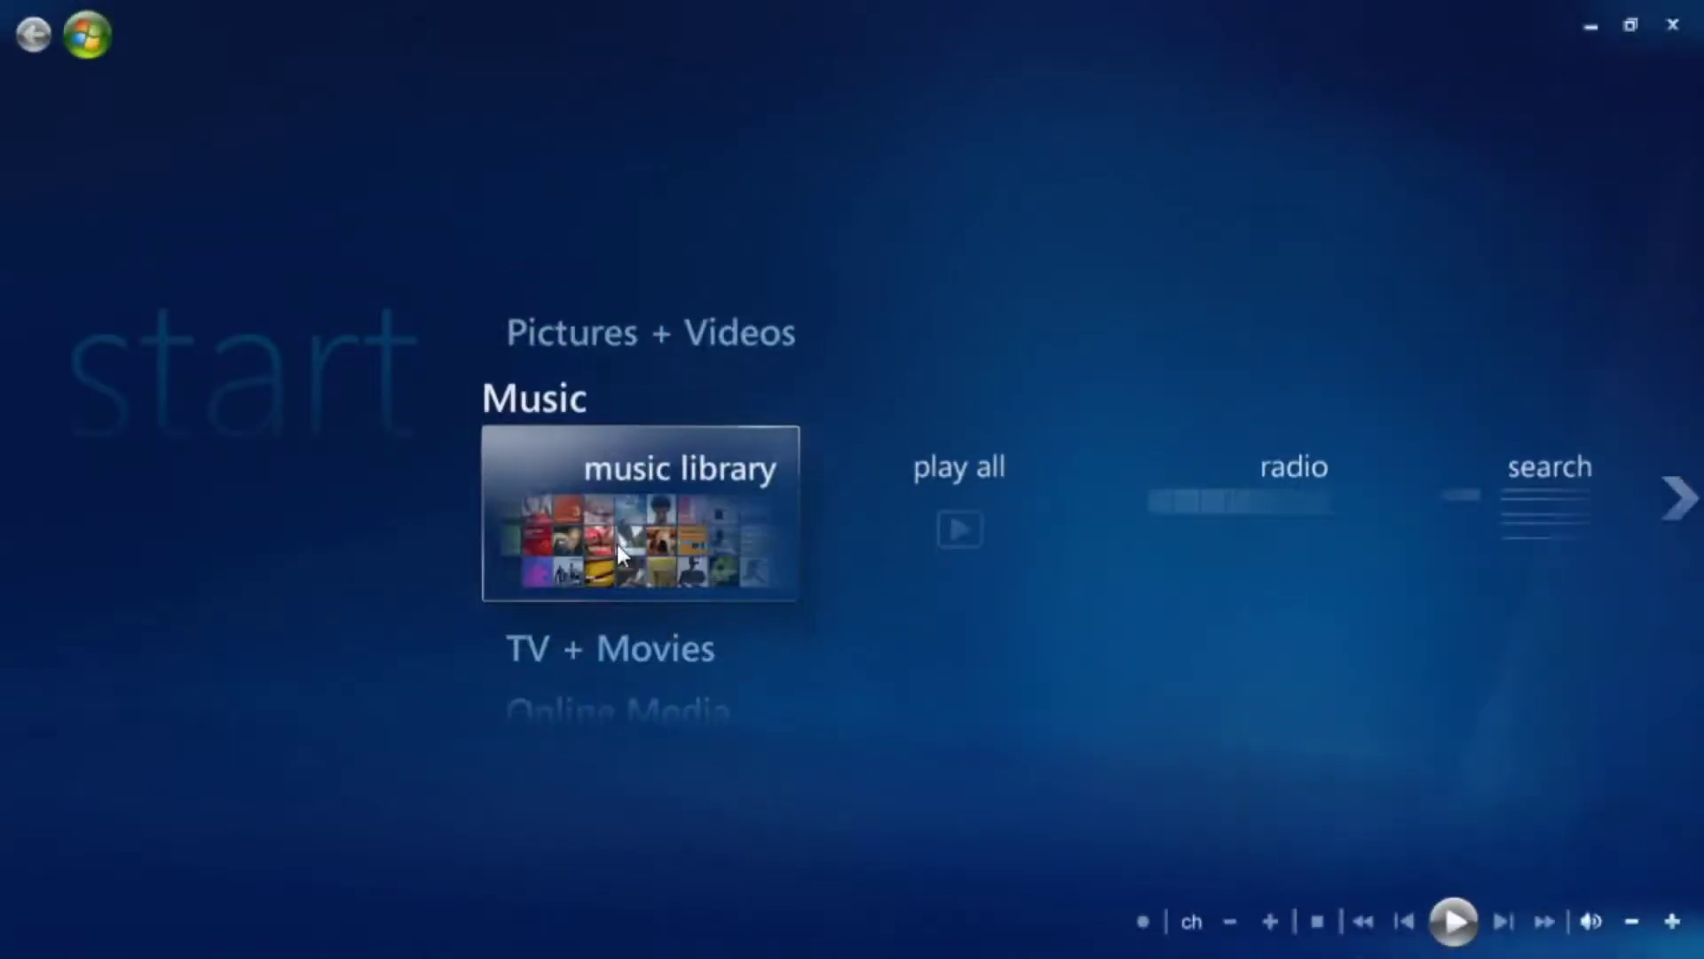
click(616, 545)
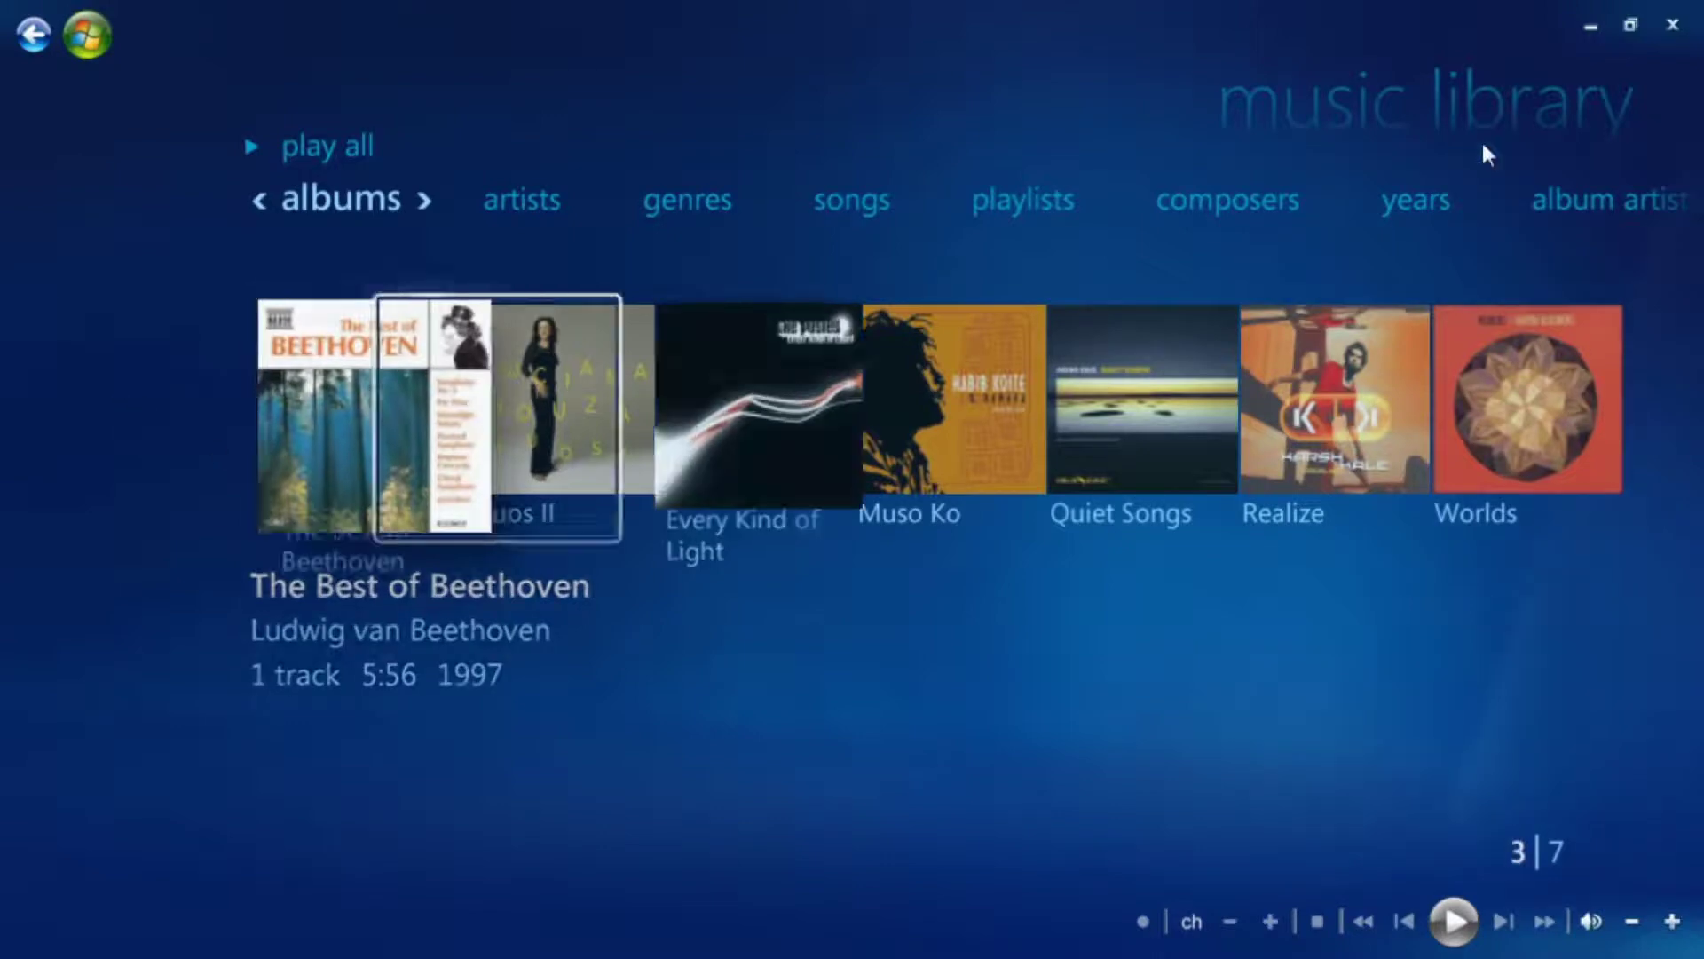
click(1673, 26)
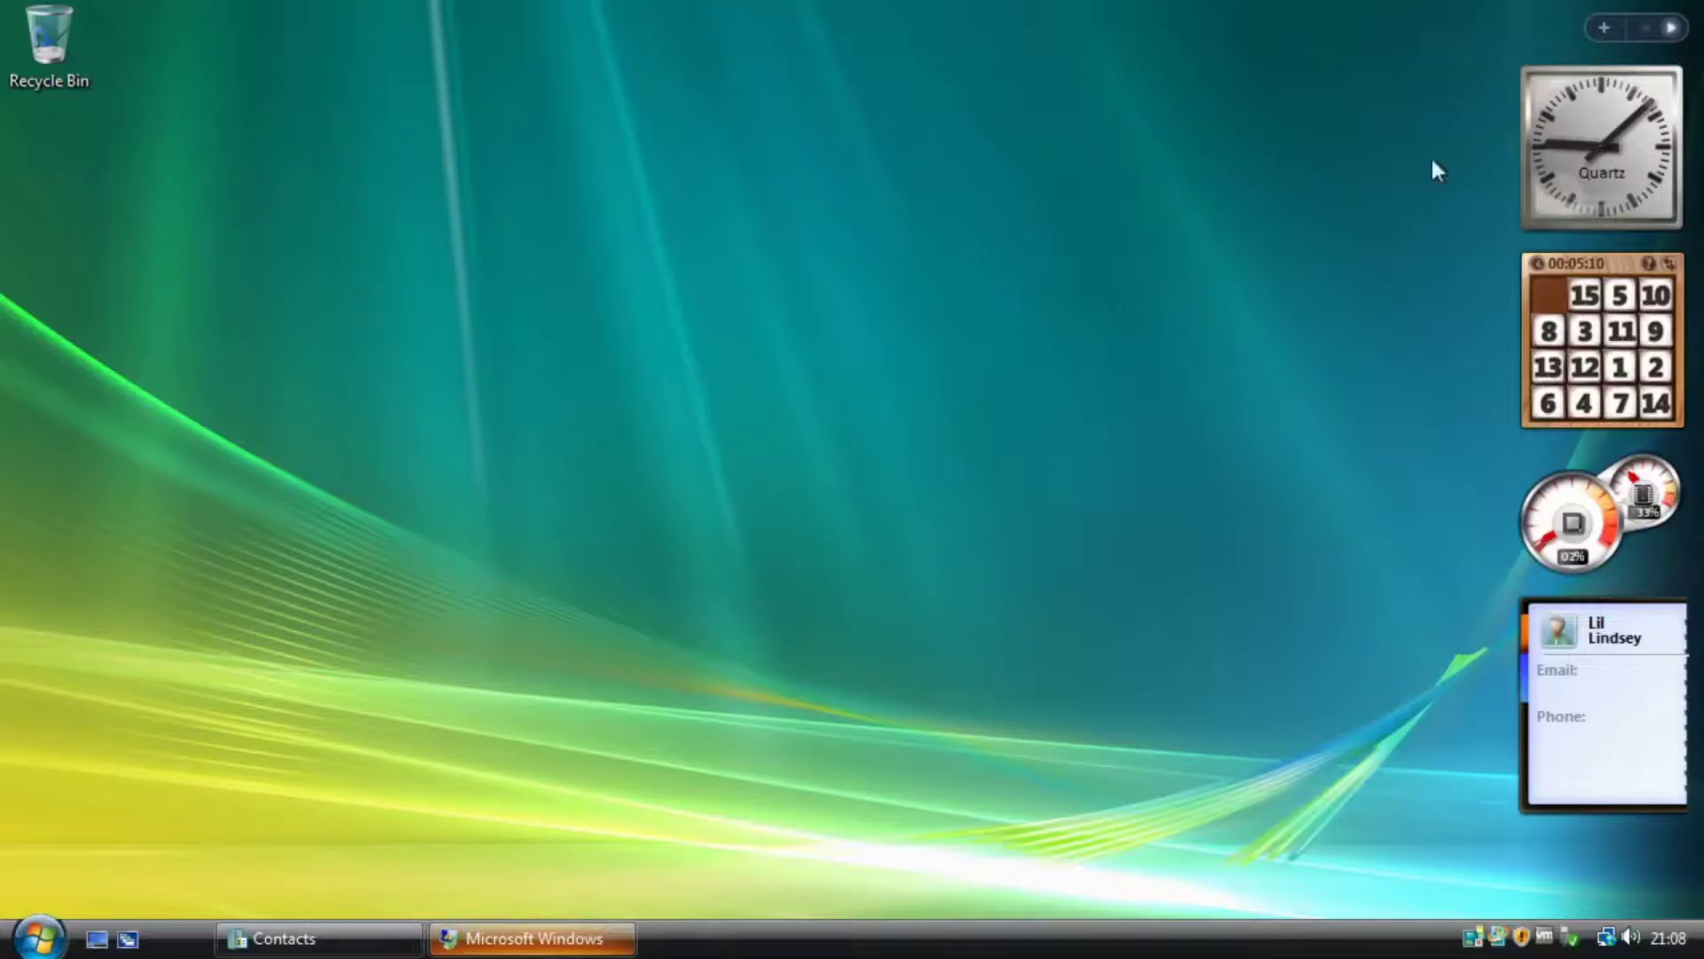
Browse the Start menu's full program list, then bring up and close the Media Center crash message.
click(66, 939)
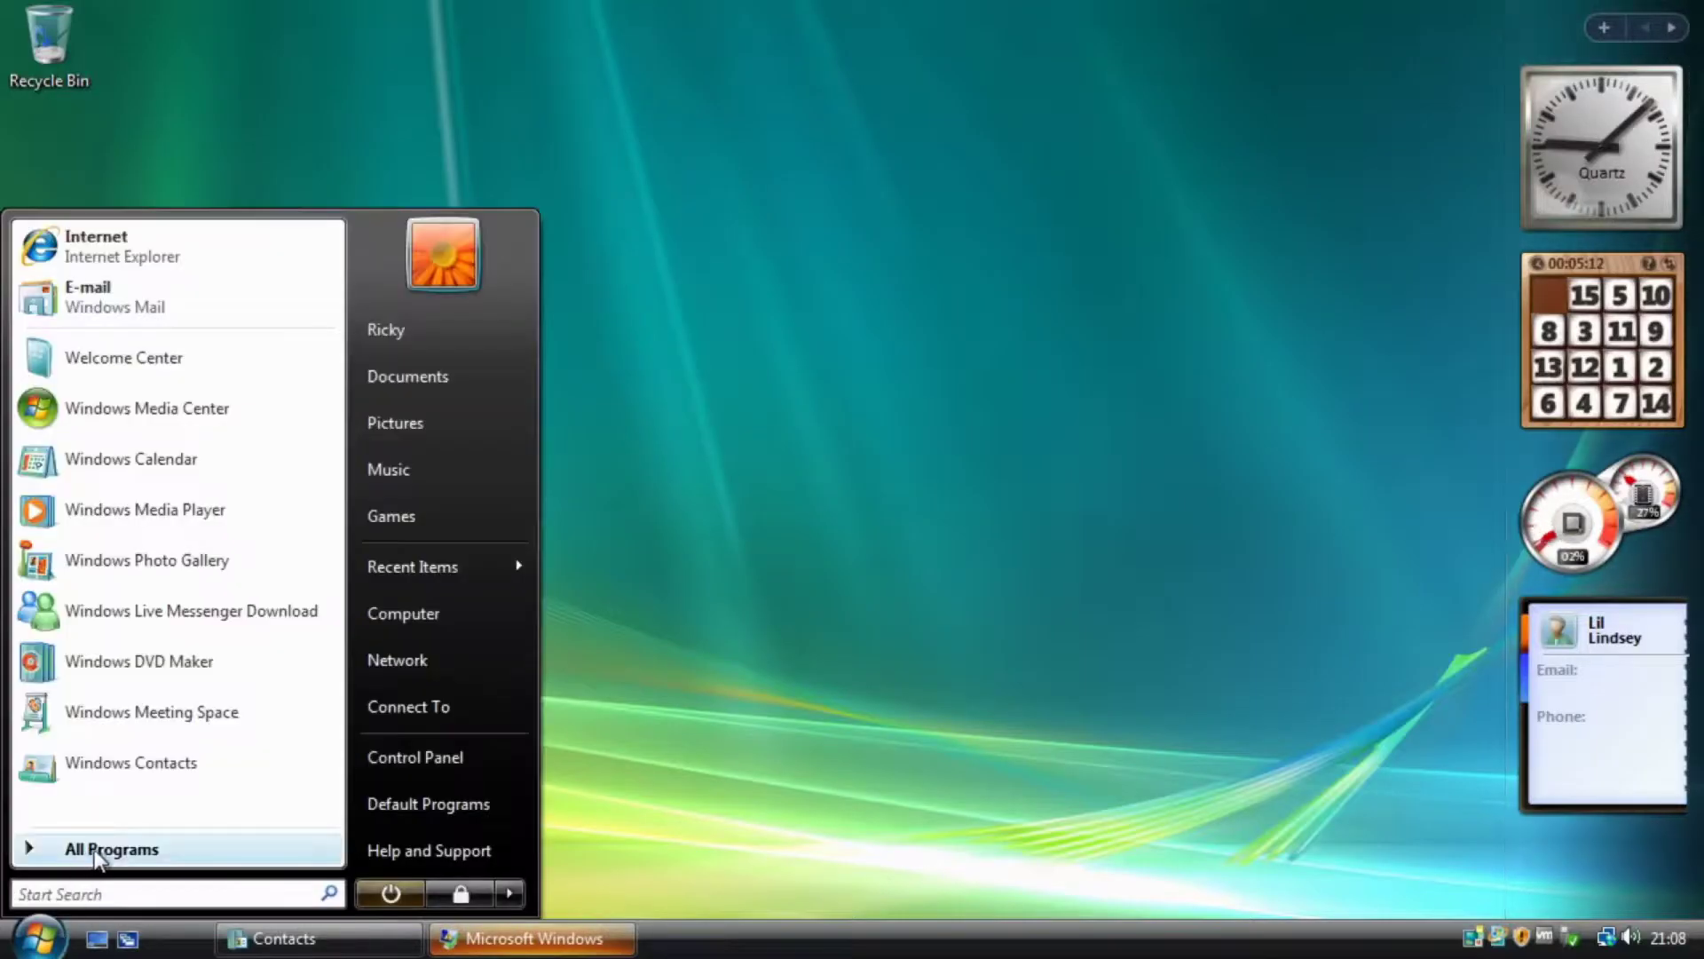
click(100, 852)
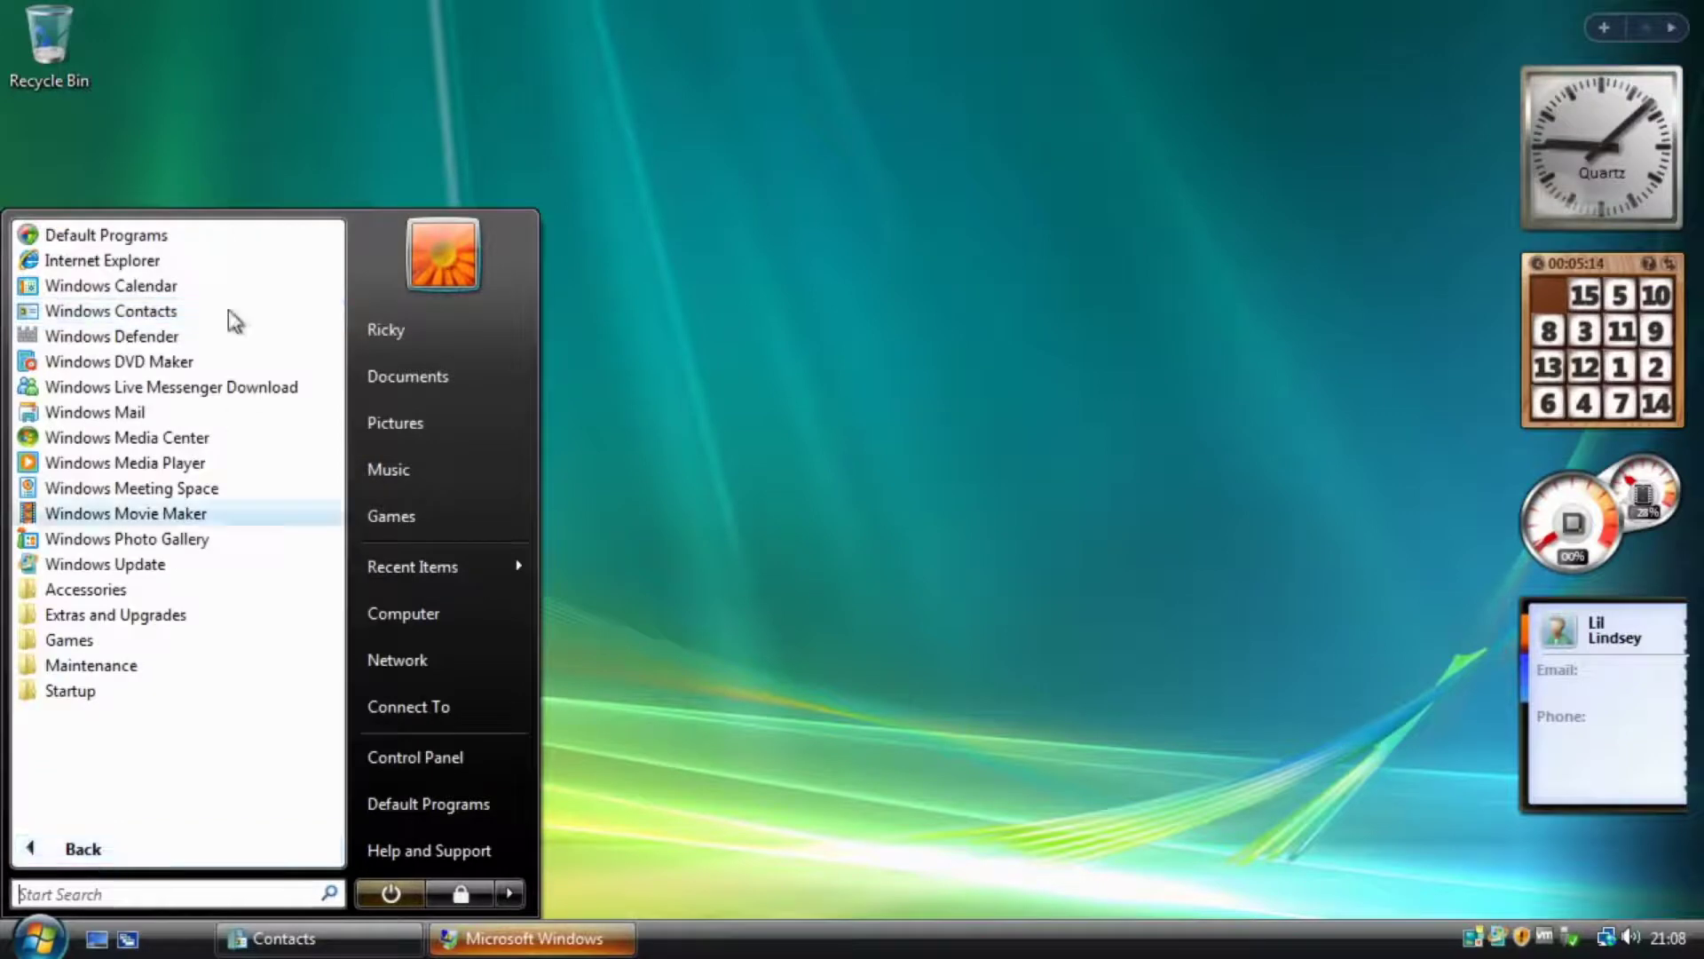
click(83, 848)
click(174, 710)
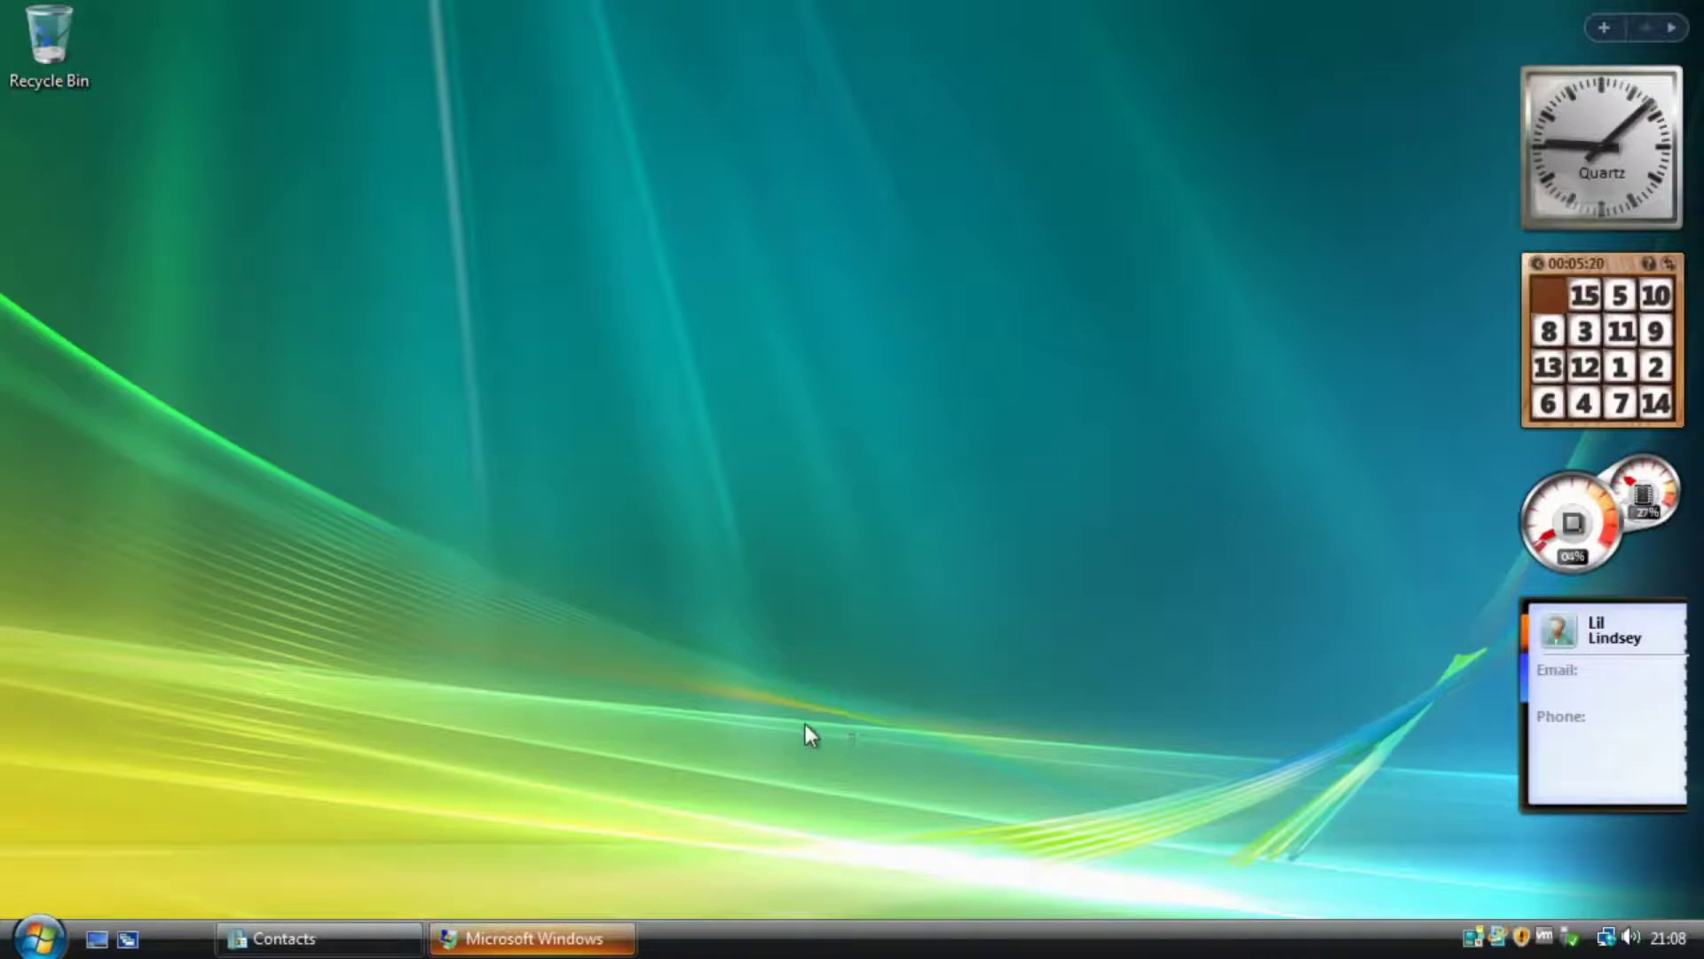
click(615, 933)
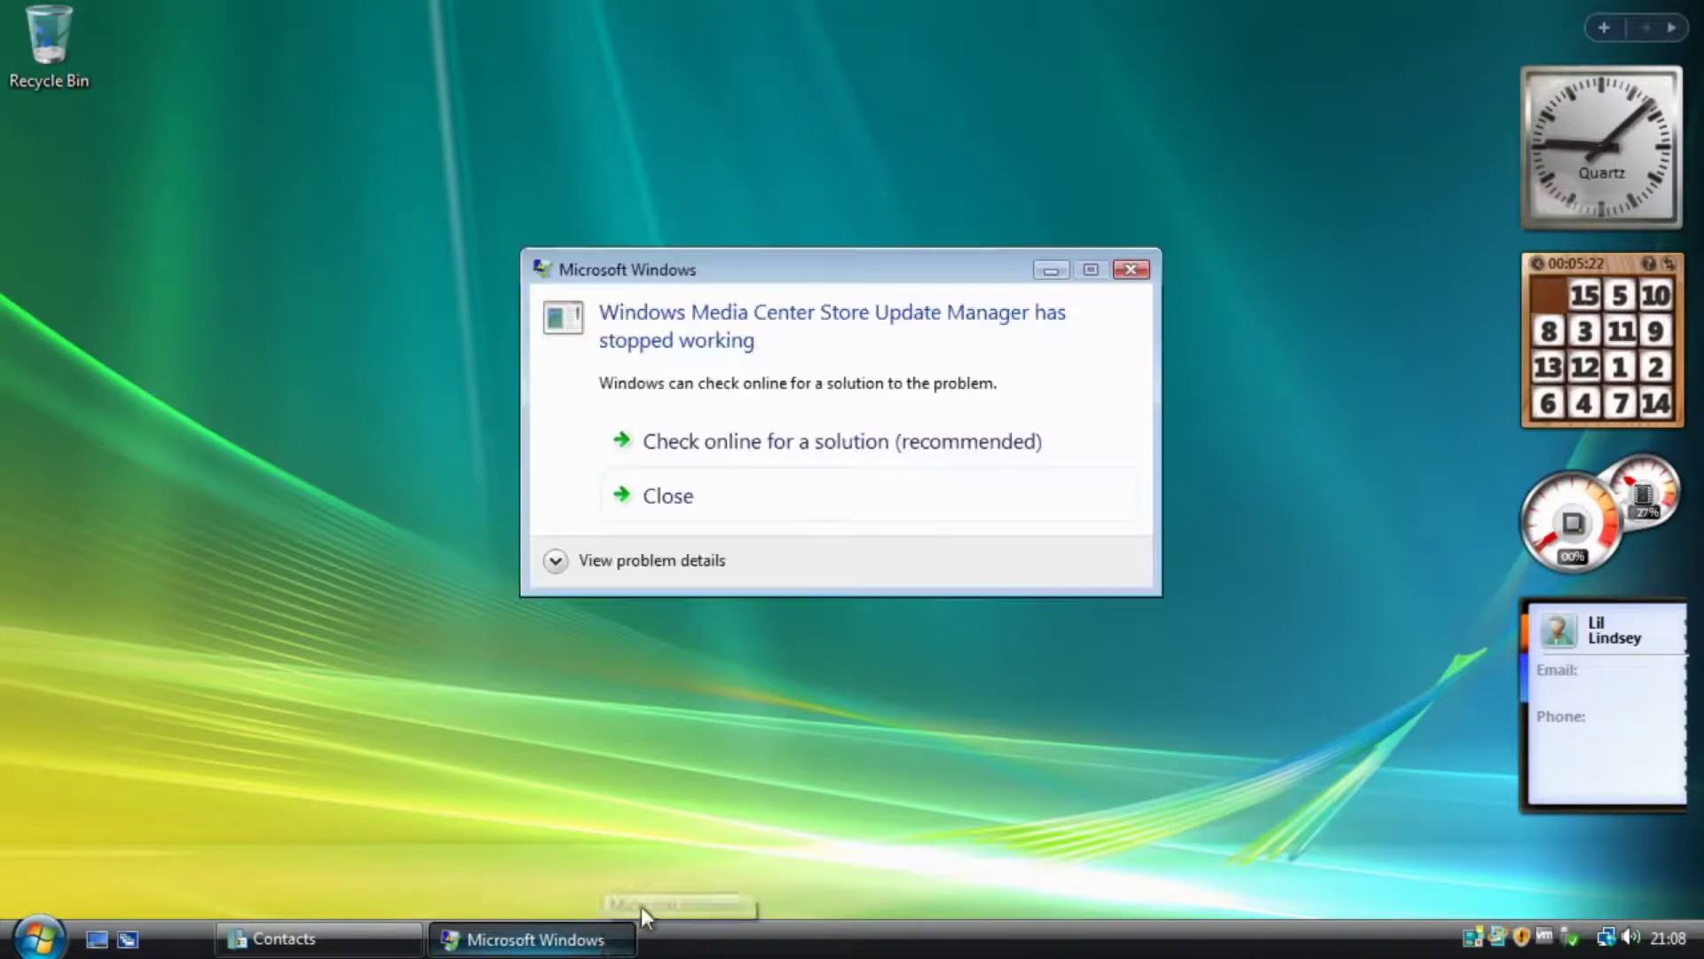
click(1132, 271)
Launch Windows Meeting Space and the Windows Live Messenger download, cancel setup and close the browser.
click(40, 938)
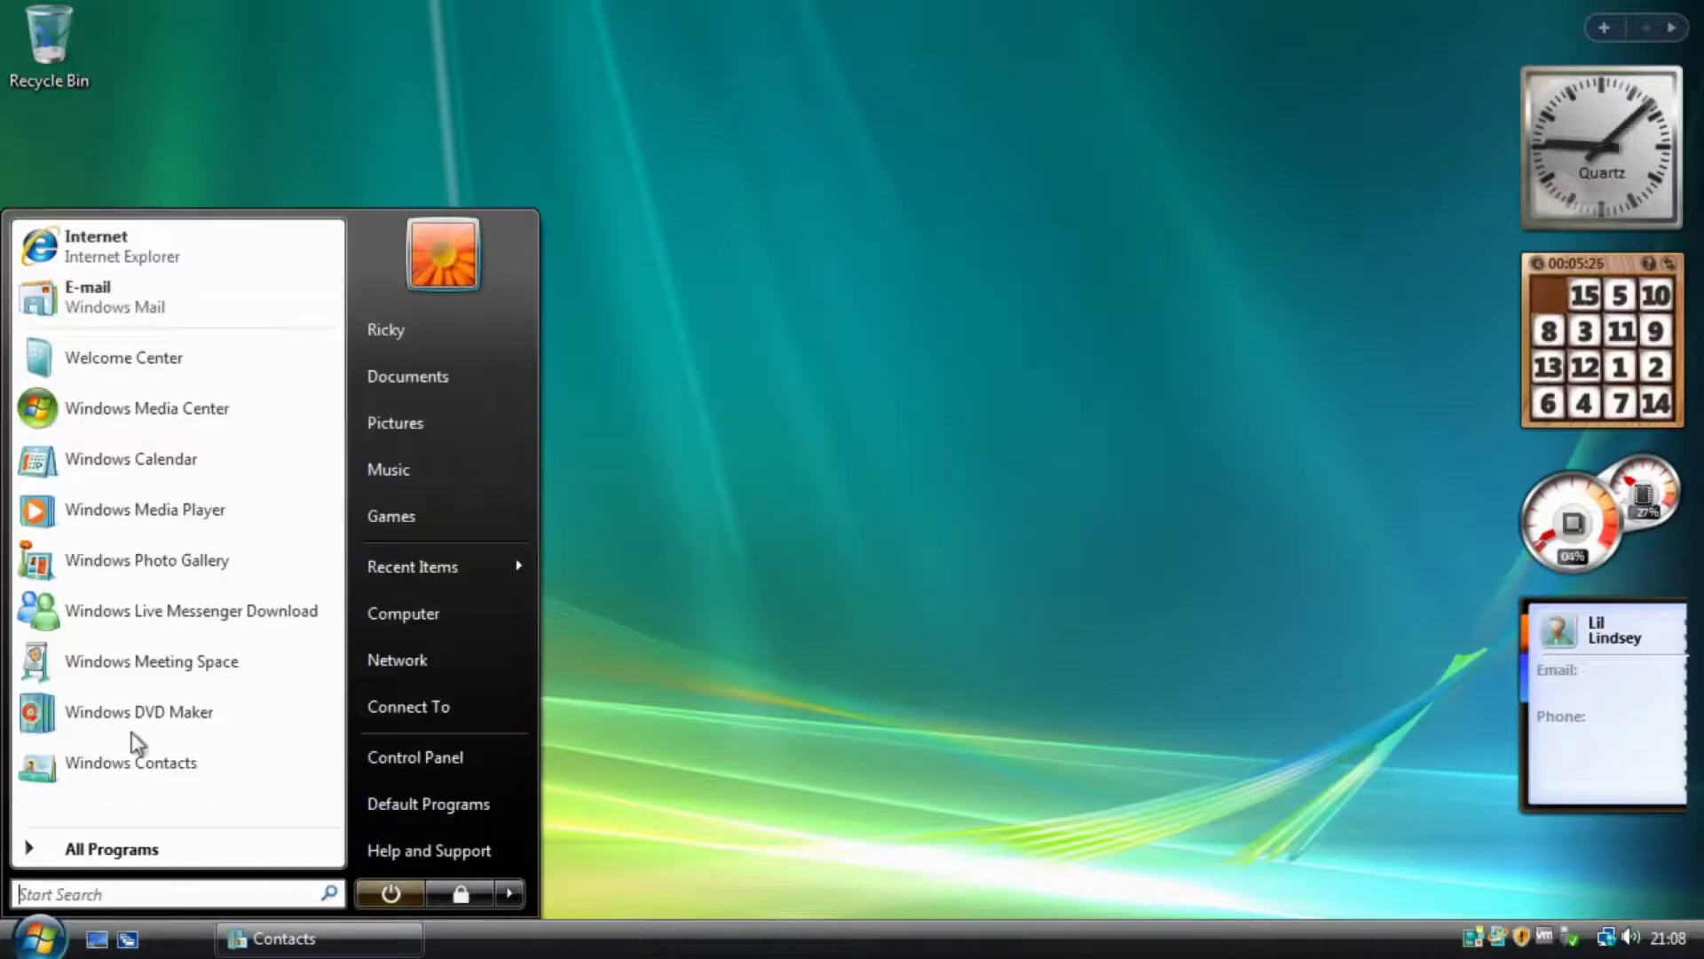
click(151, 678)
click(22, 948)
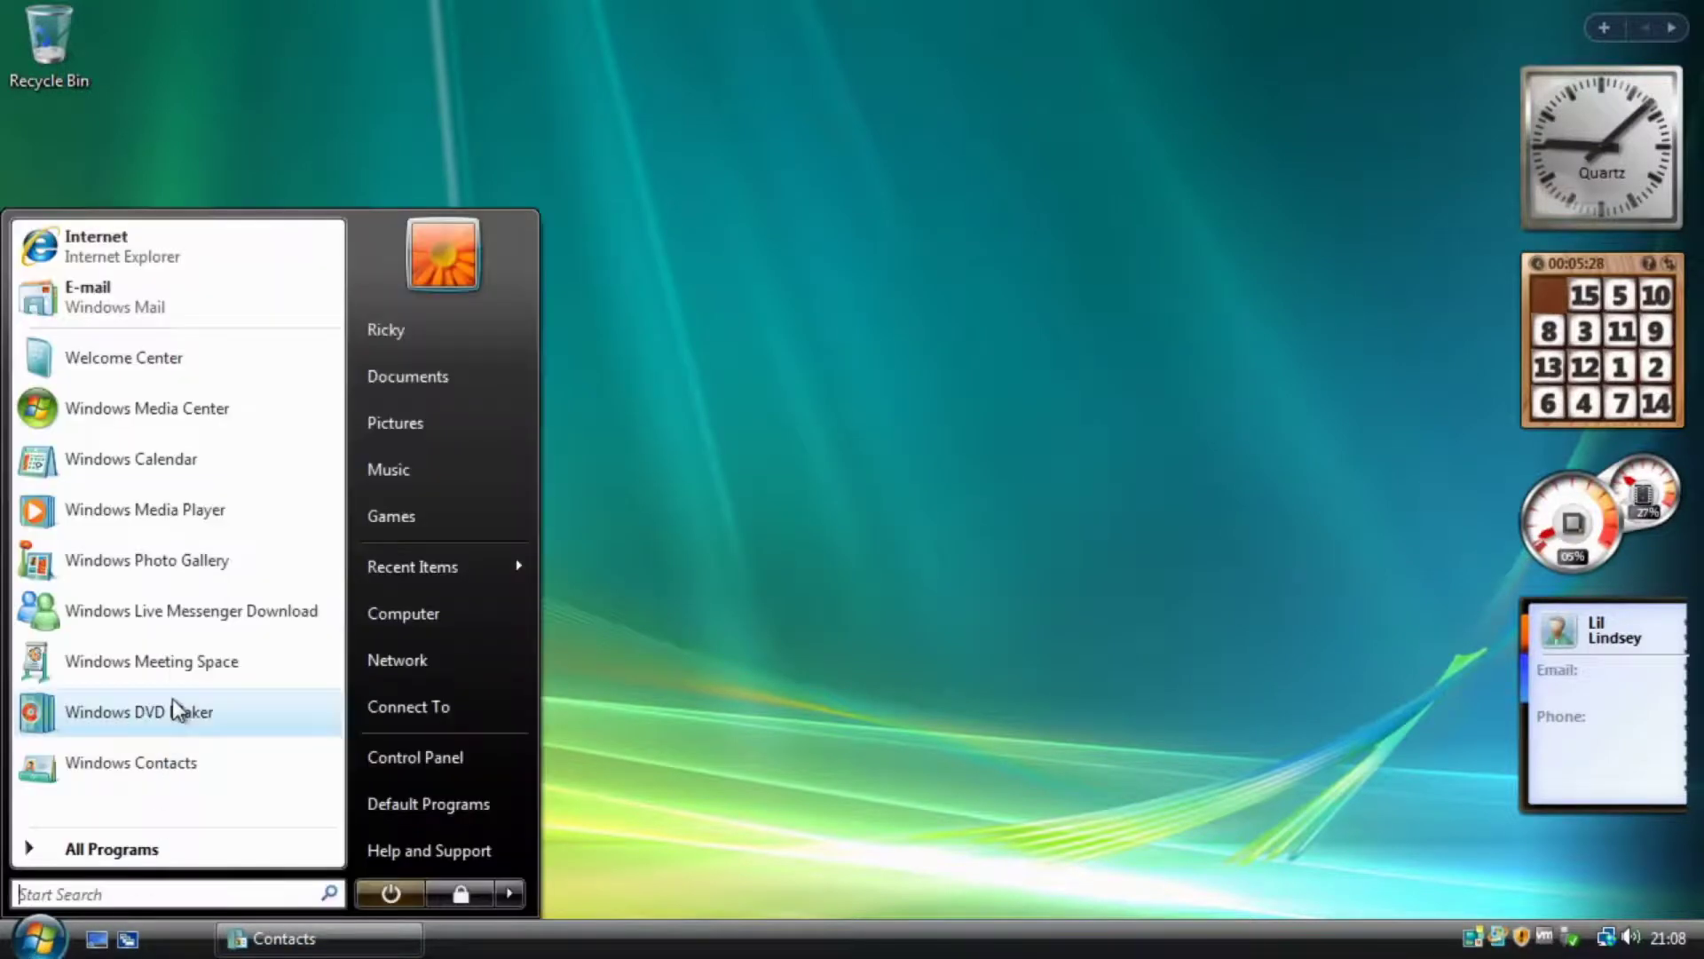
click(178, 605)
click(1130, 314)
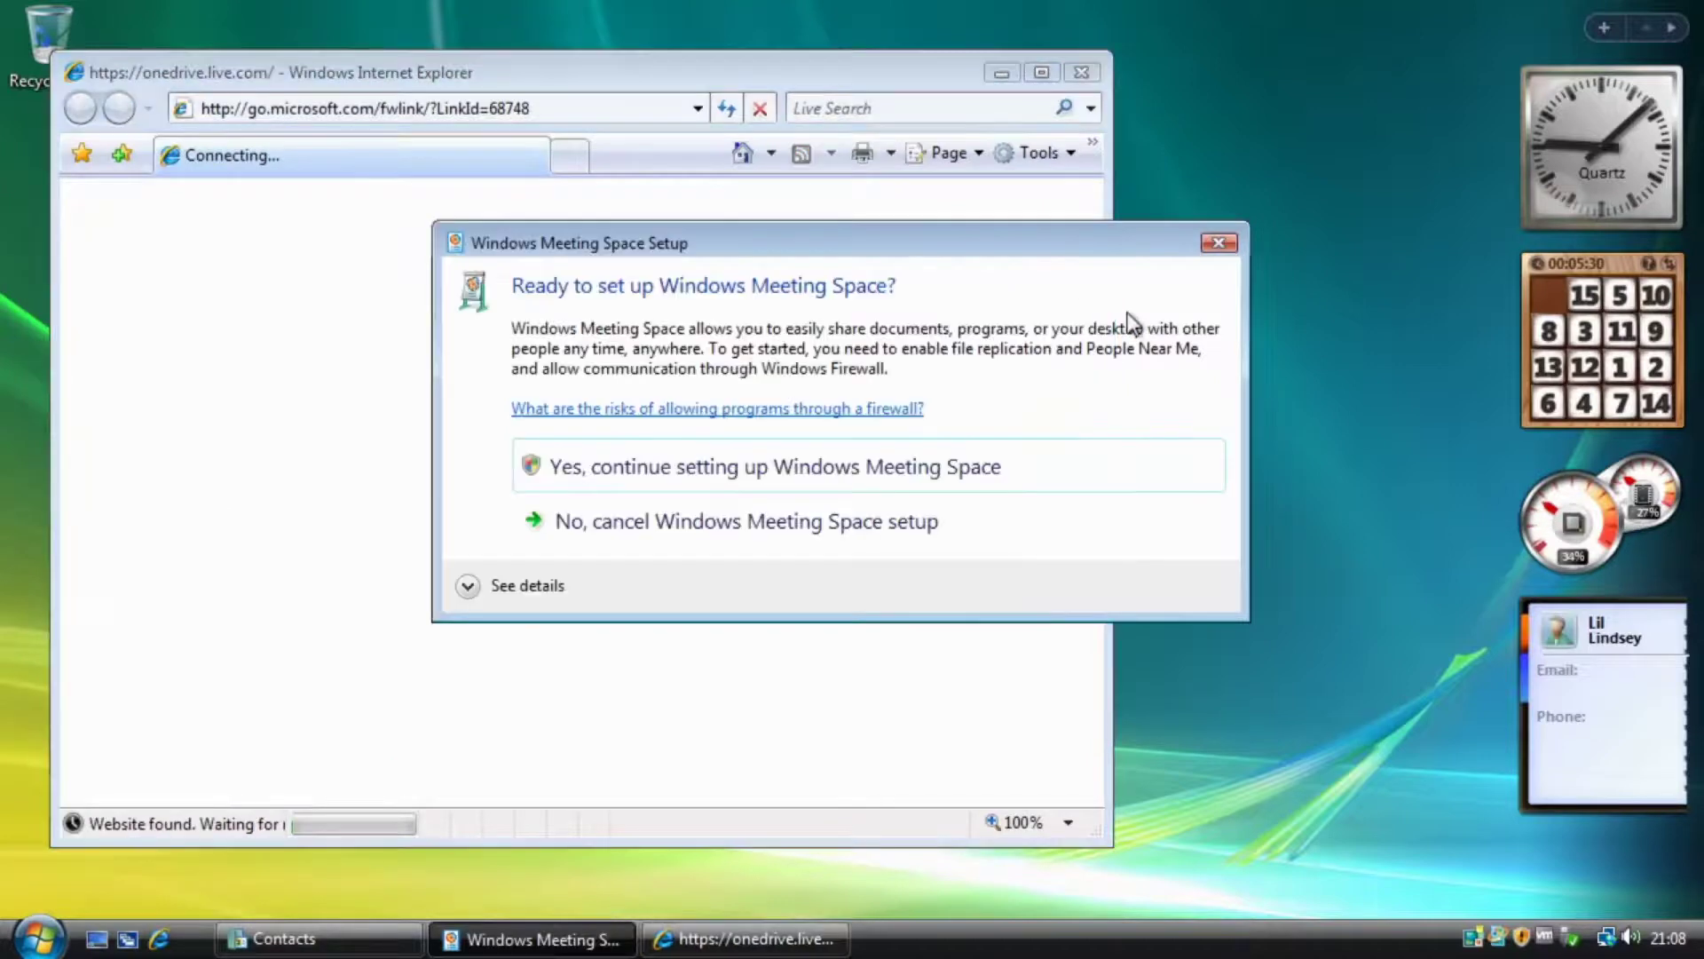
click(1225, 241)
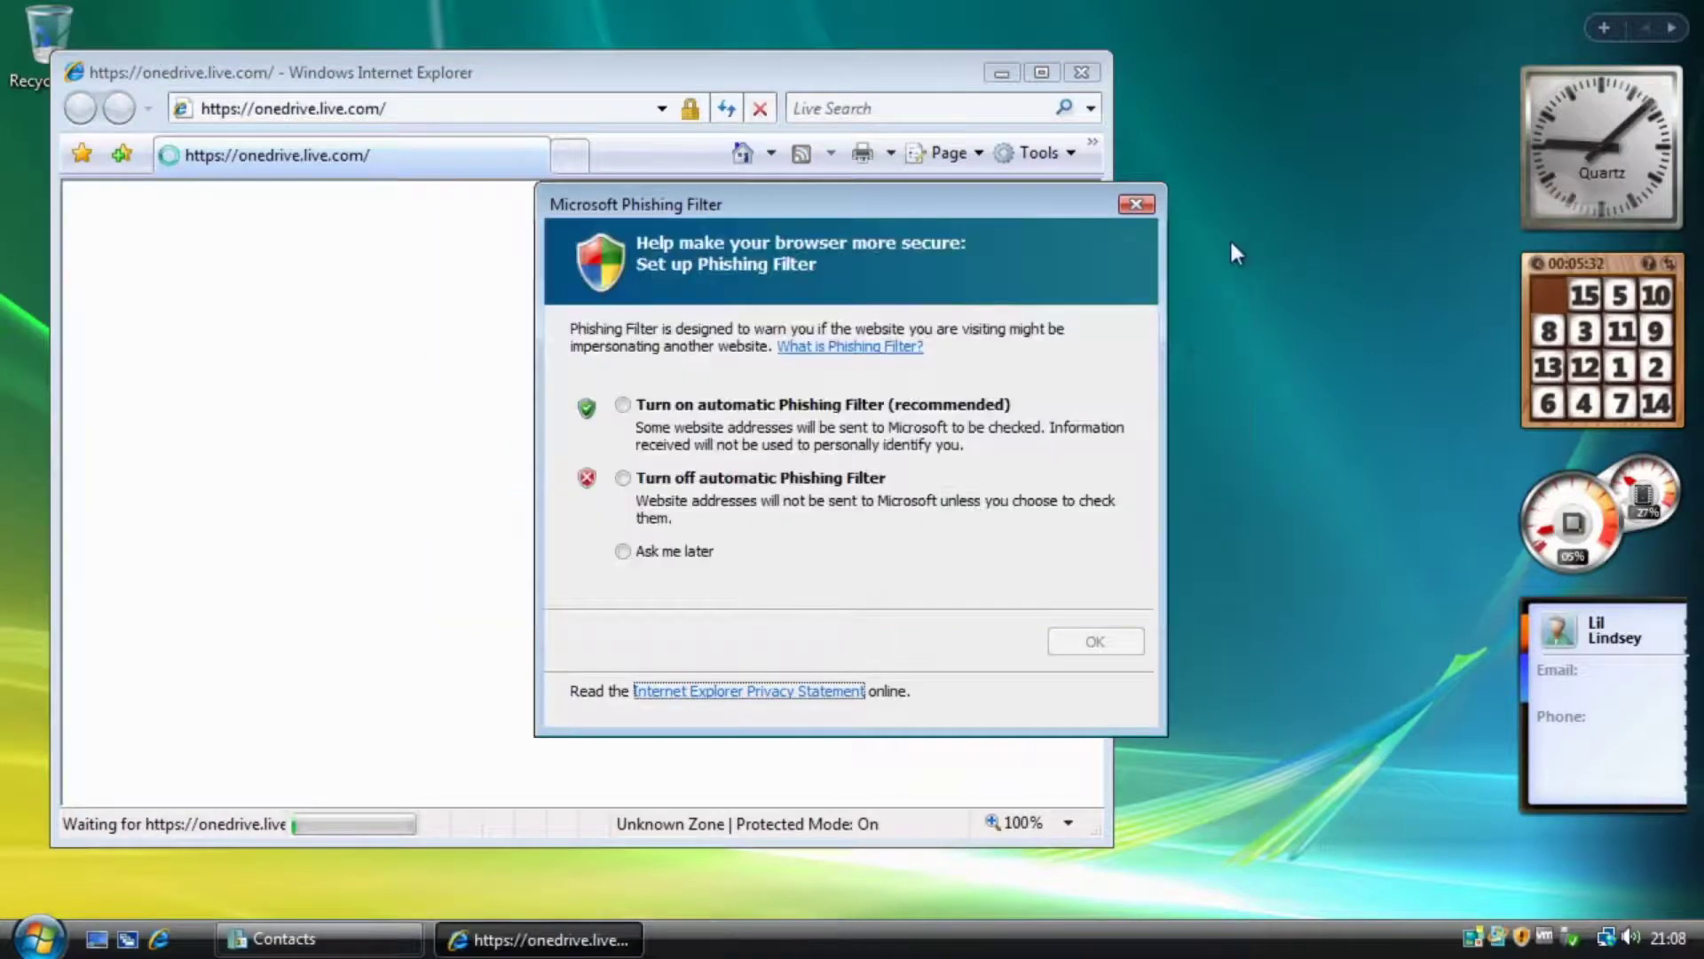
click(1127, 210)
click(1083, 73)
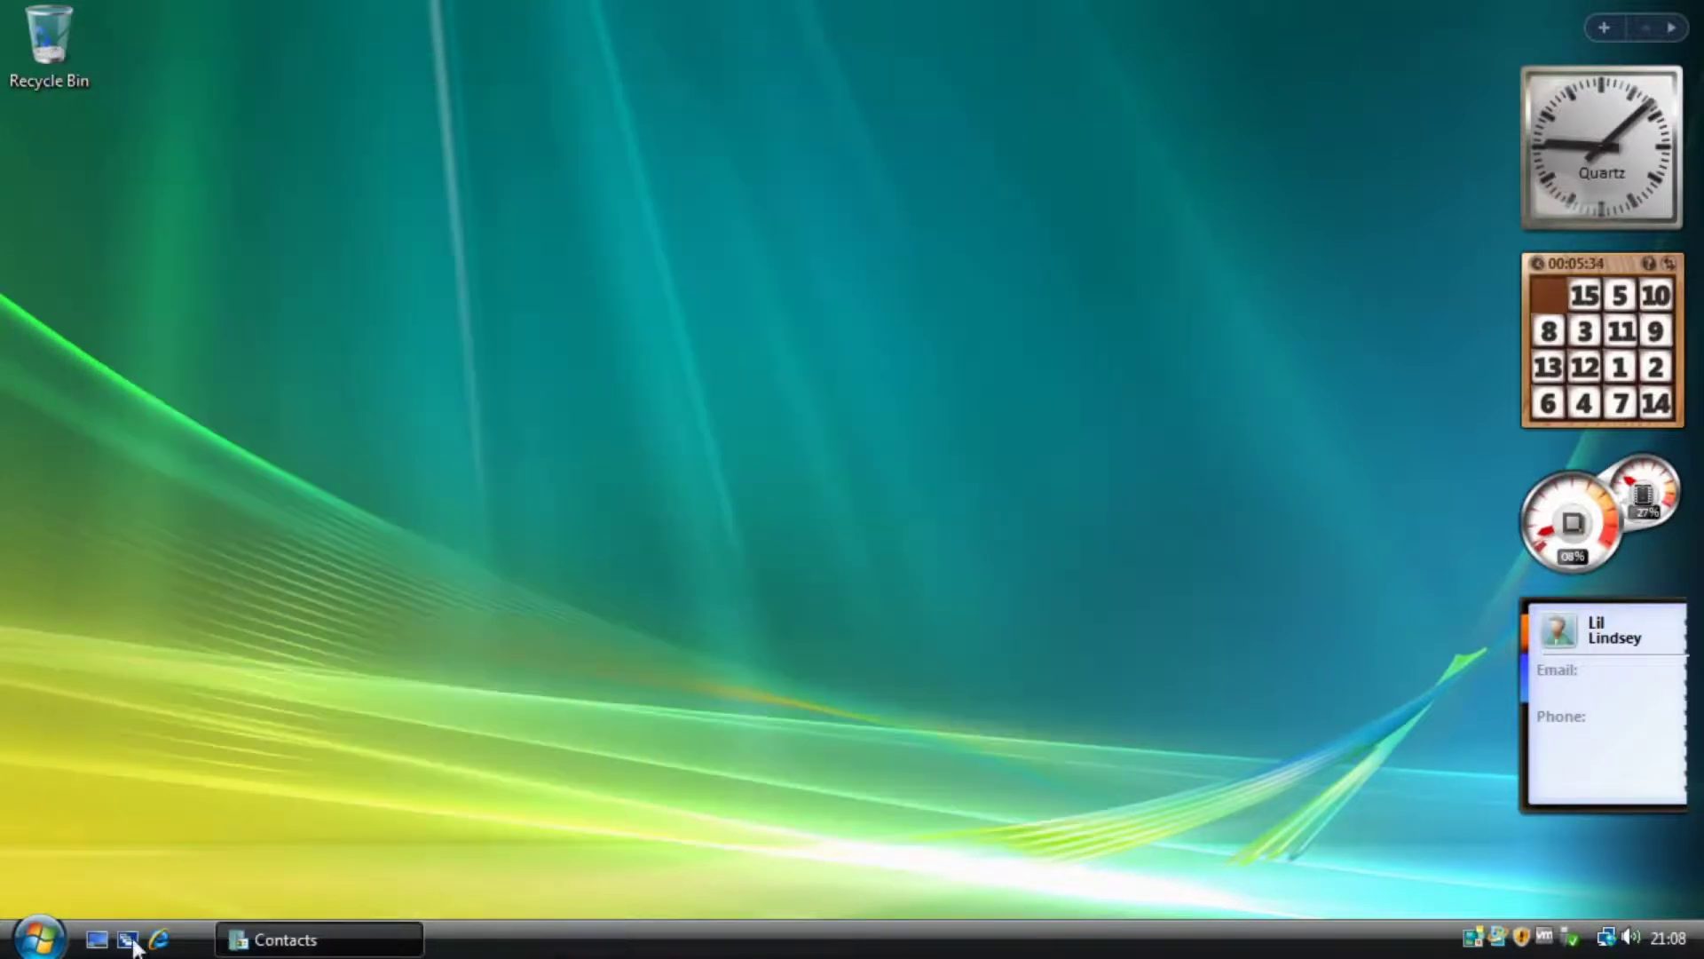
Glance at Windows DVD Maker from the full programs list, then close it.
click(39, 938)
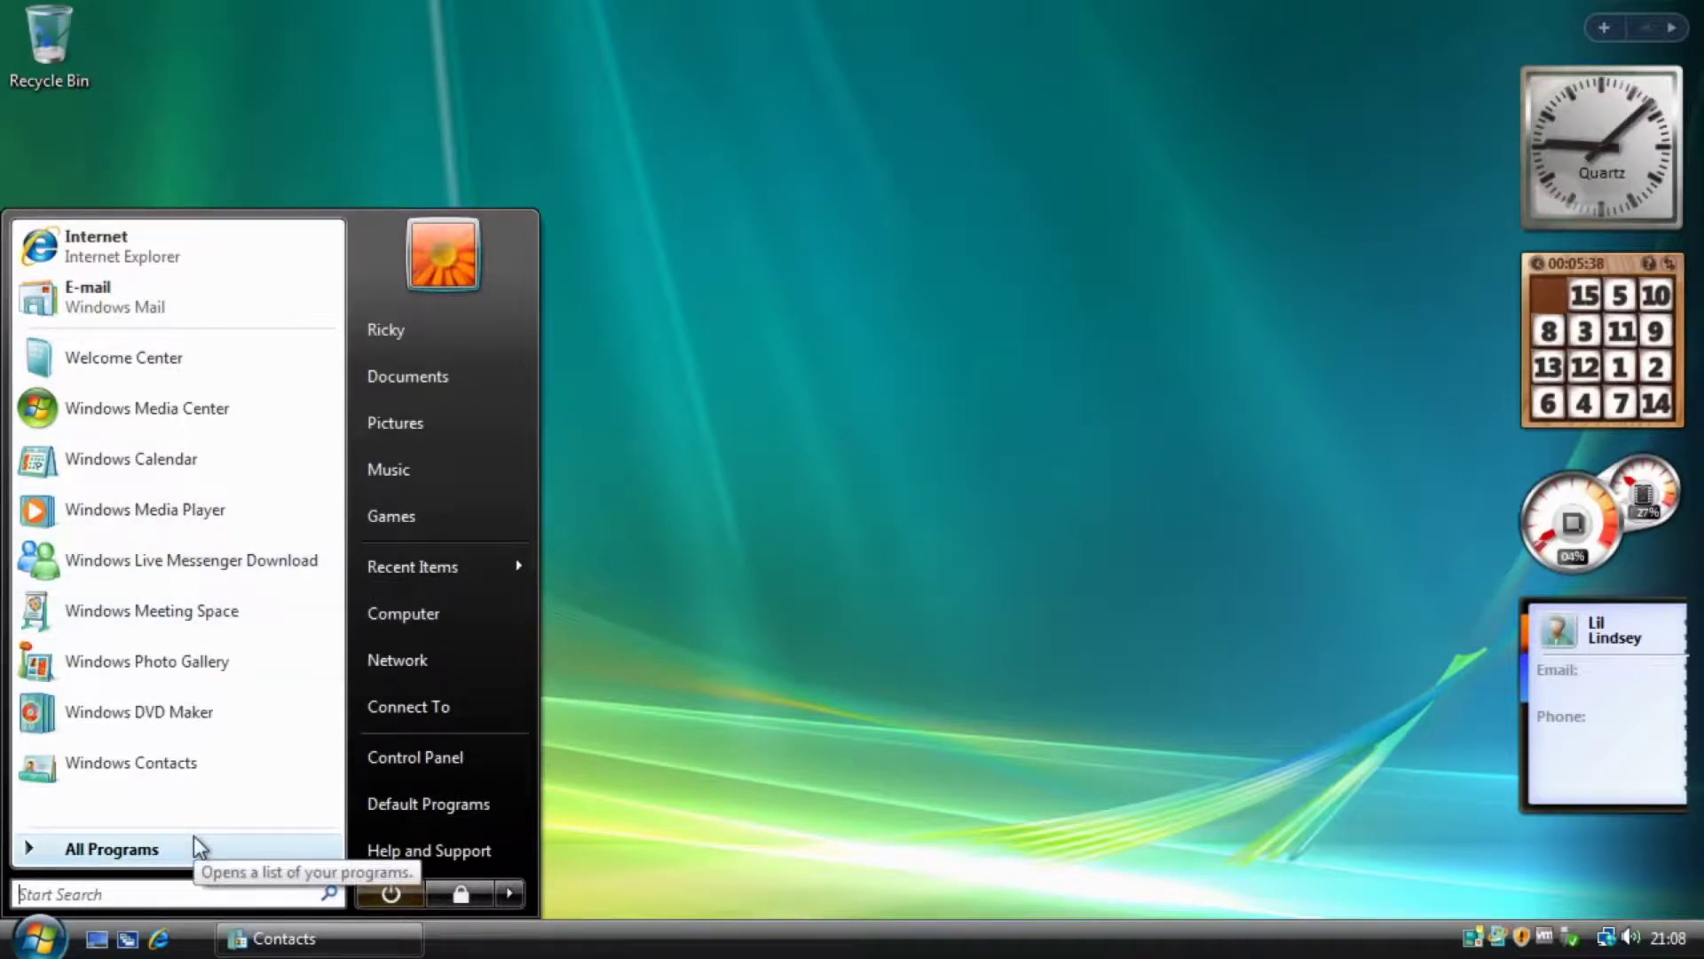
click(151, 852)
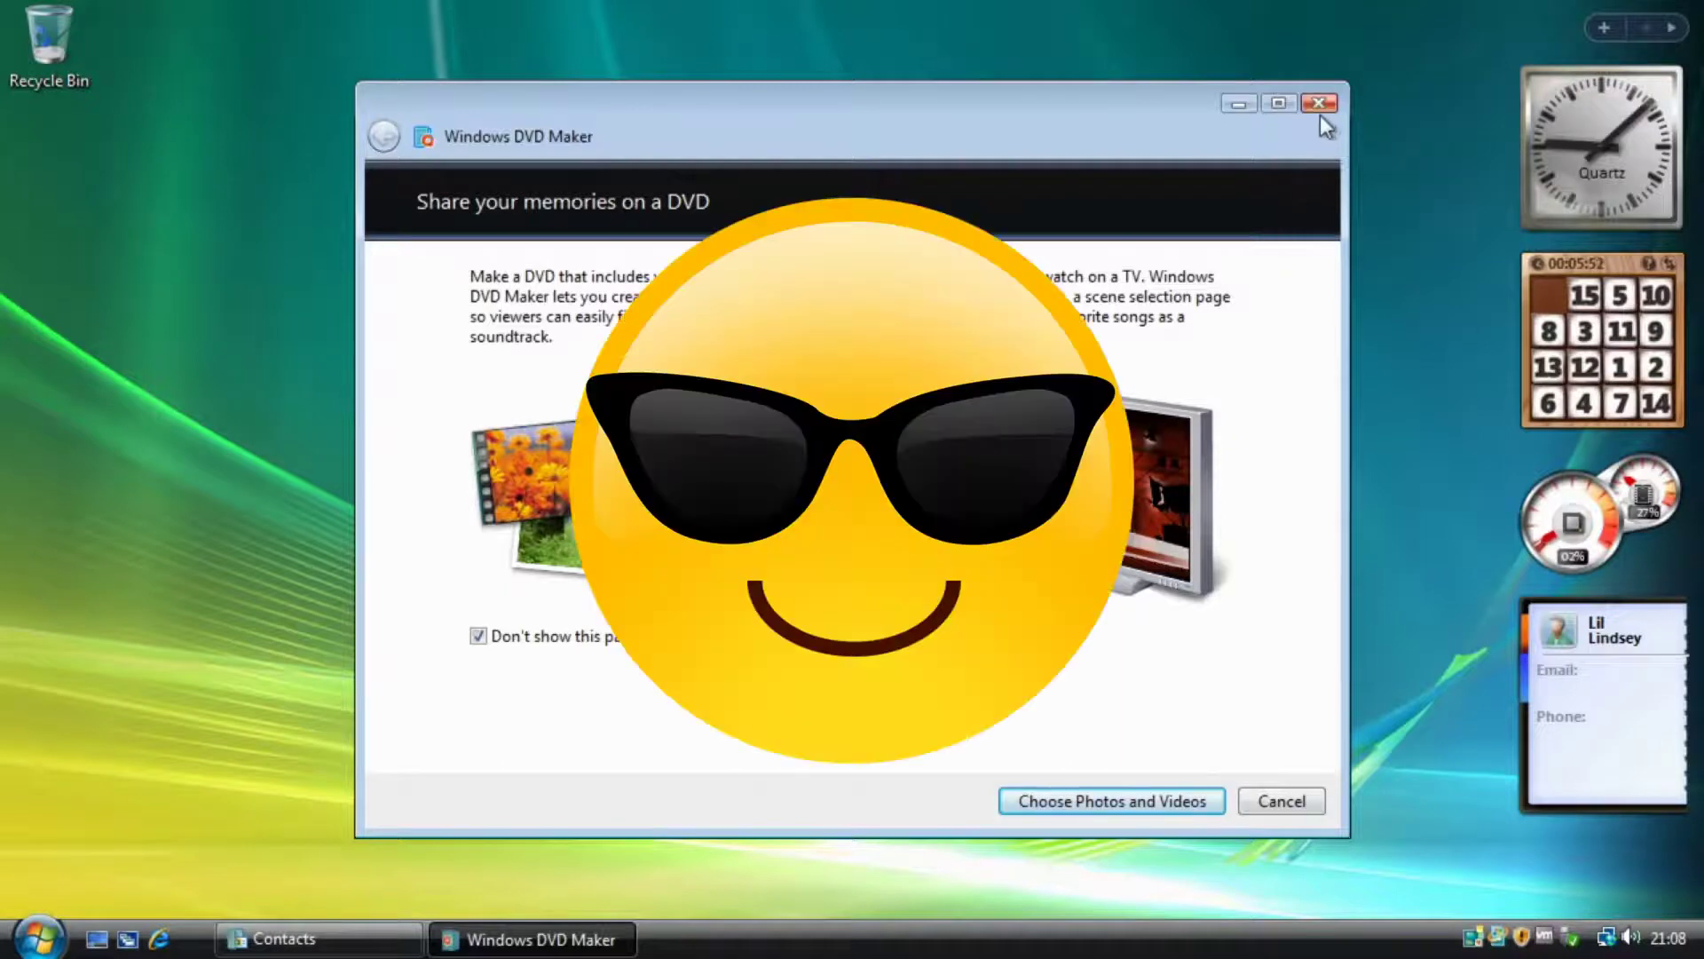
click(1319, 105)
click(39, 938)
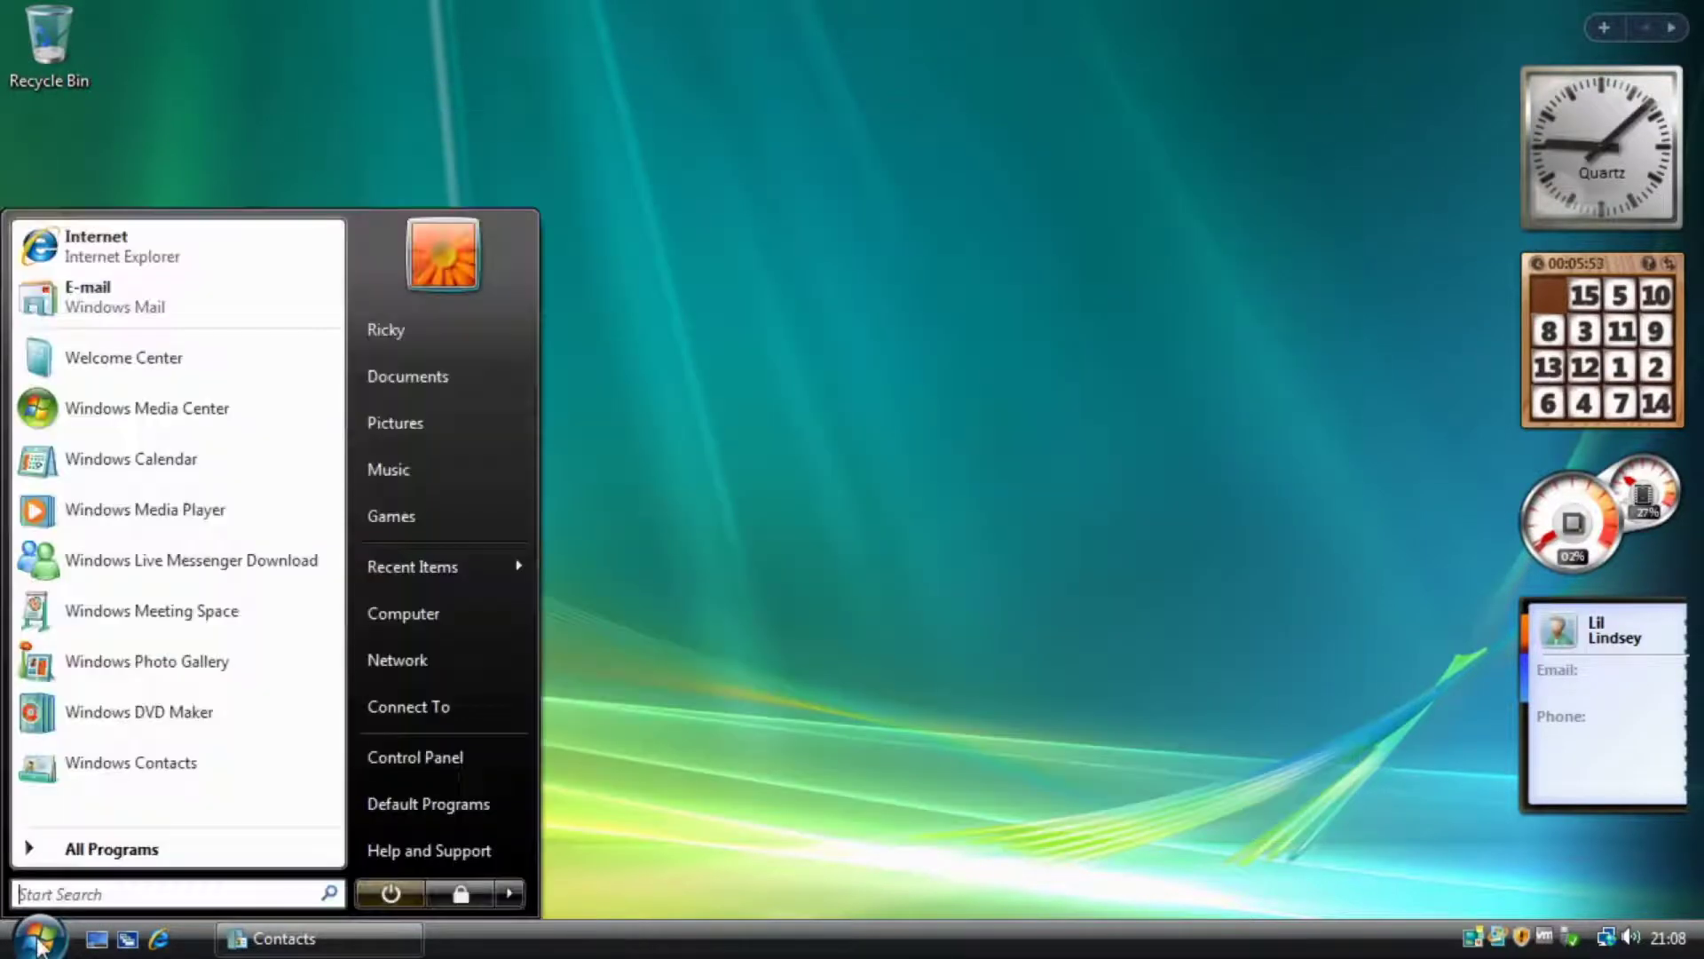
Launch Windows Photo Gallery from All Programs, maximize it, and select the Bear video.
click(115, 845)
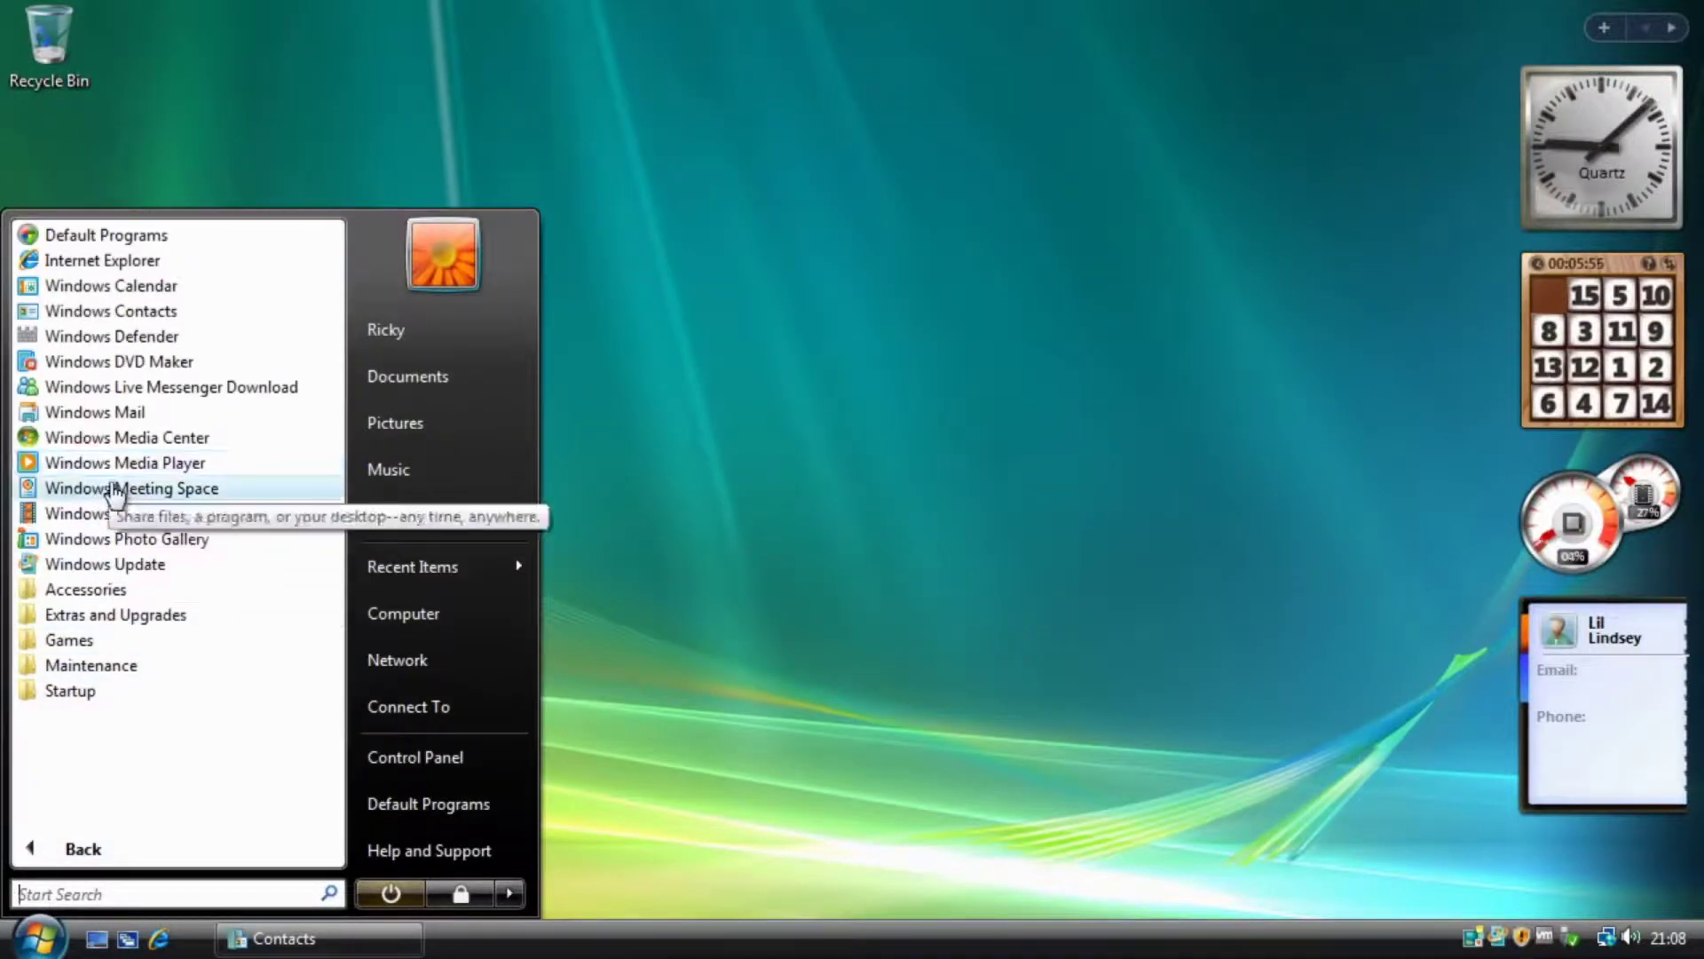
click(208, 540)
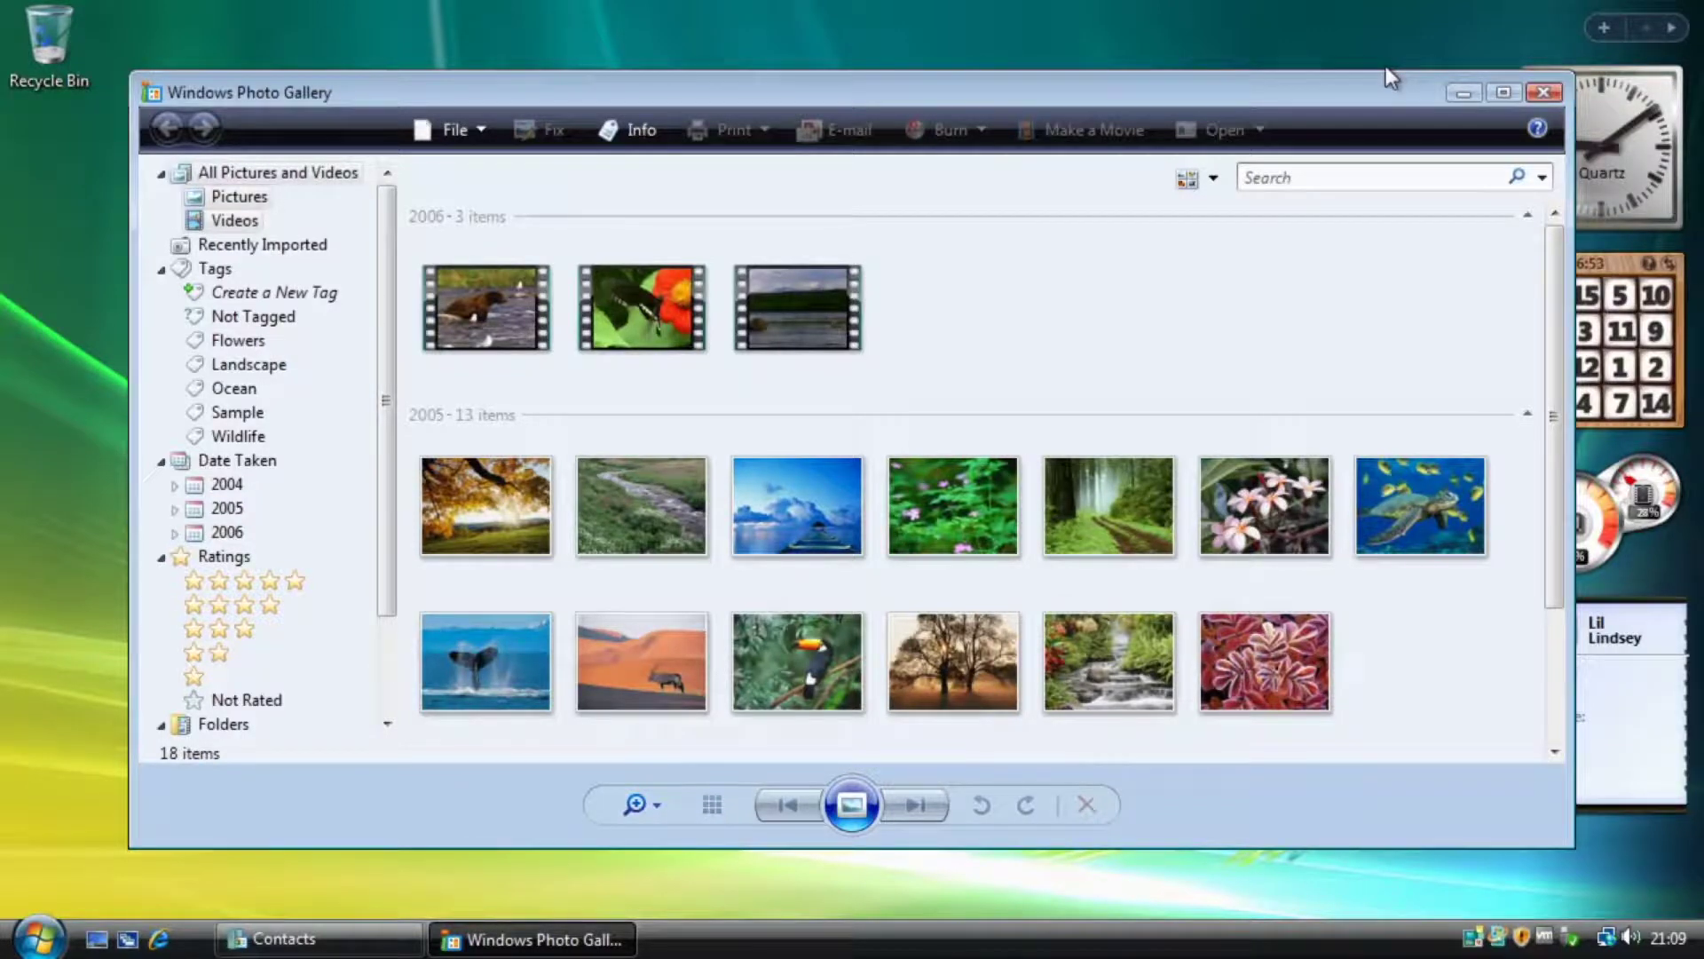
click(1500, 94)
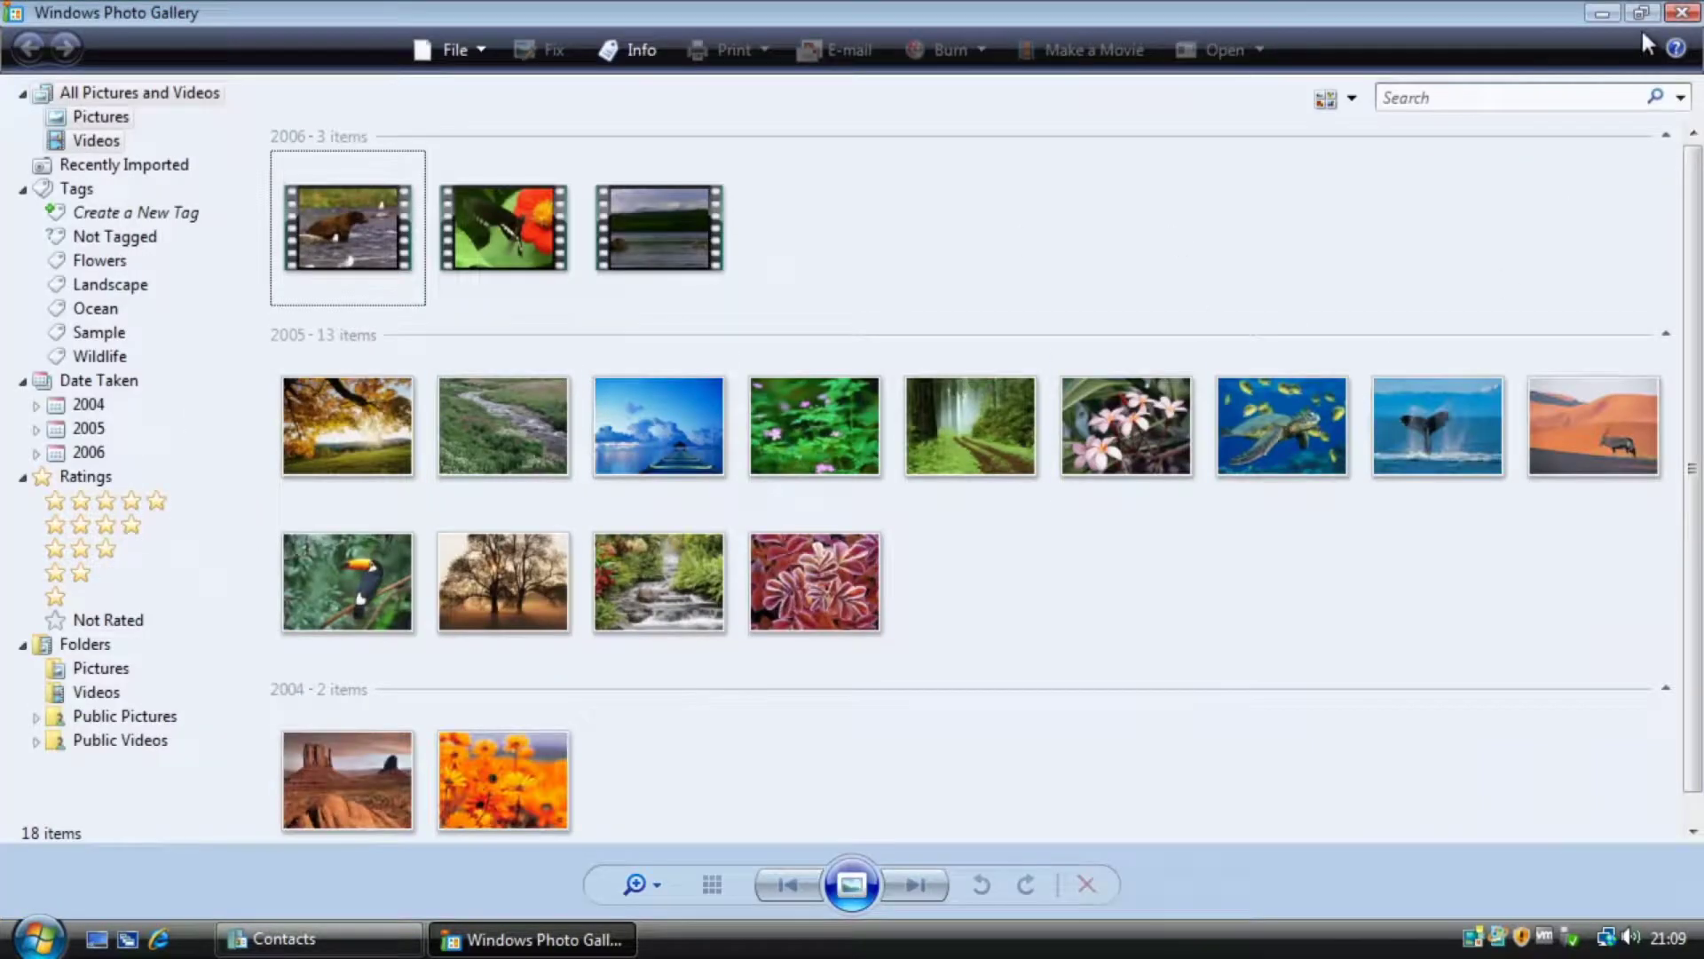
scroll(406, 664, down, 1)
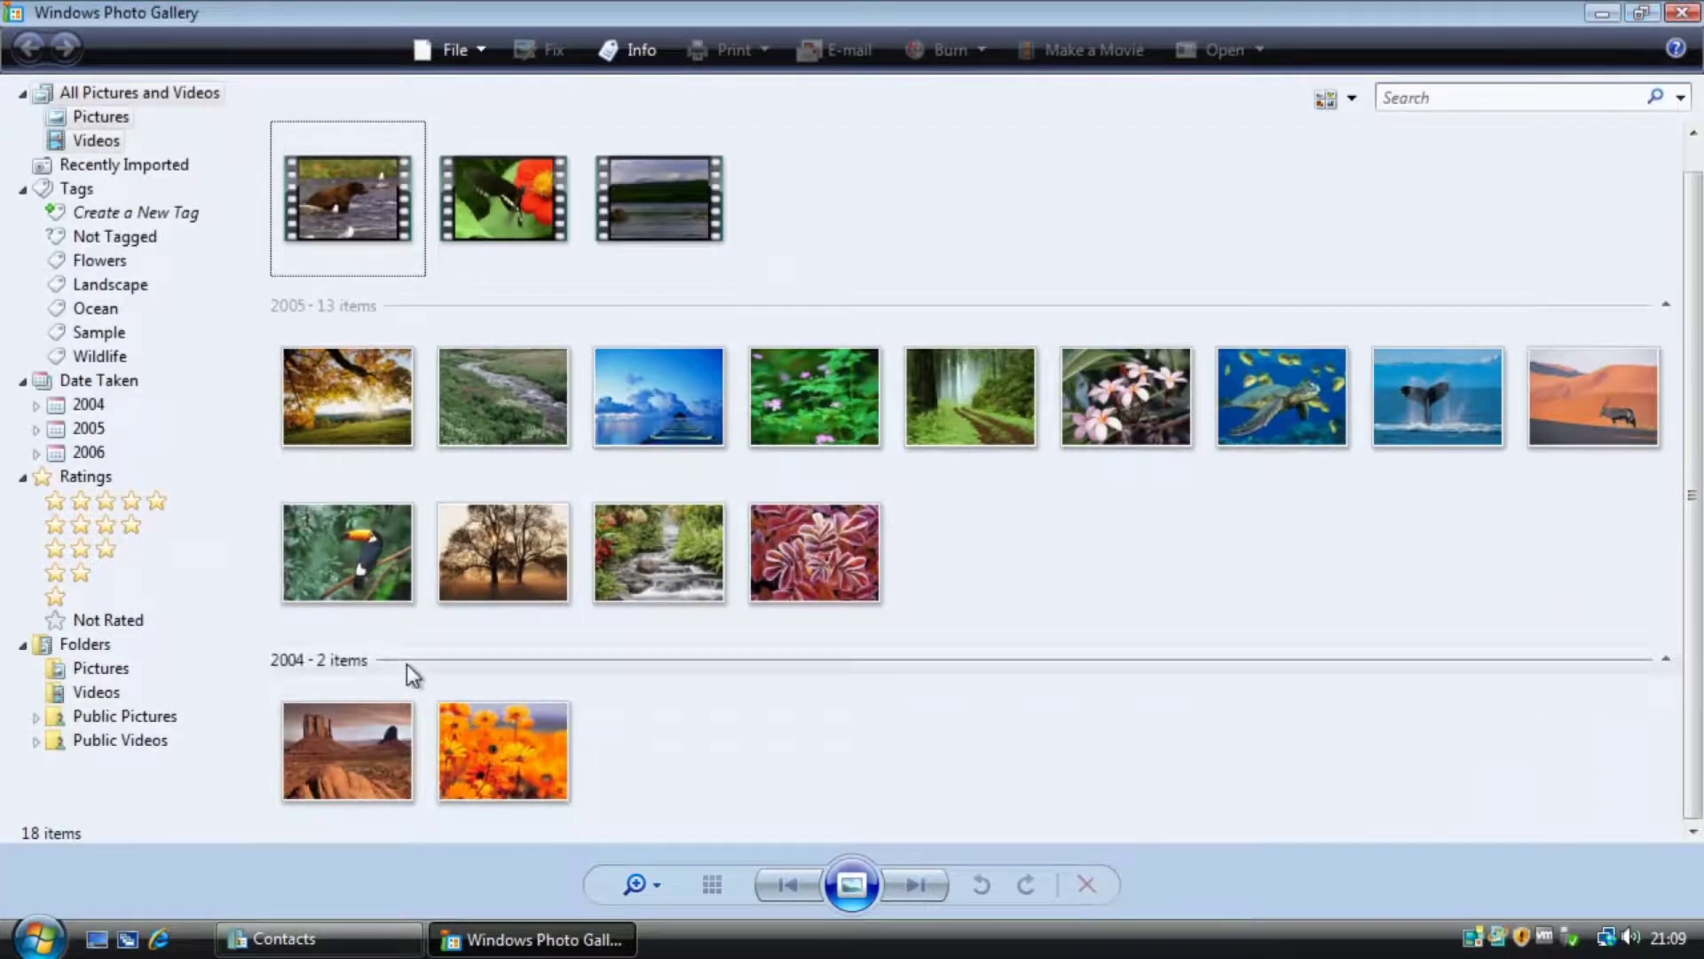
scroll(400, 658, up, 1)
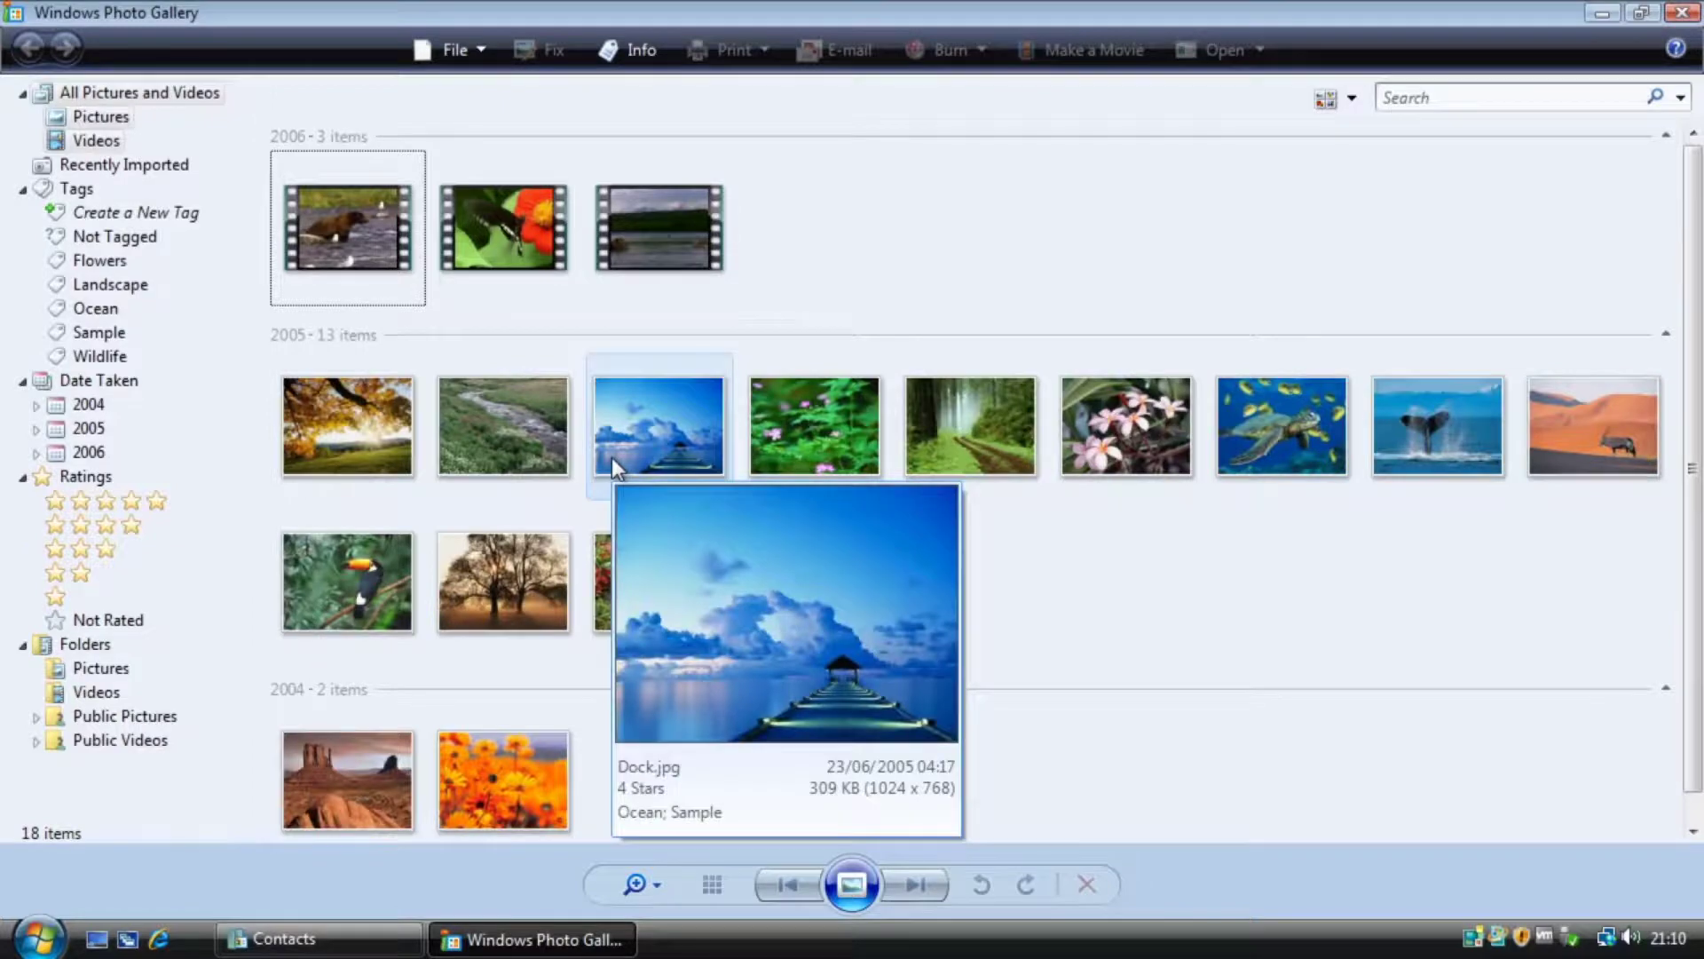
click(369, 262)
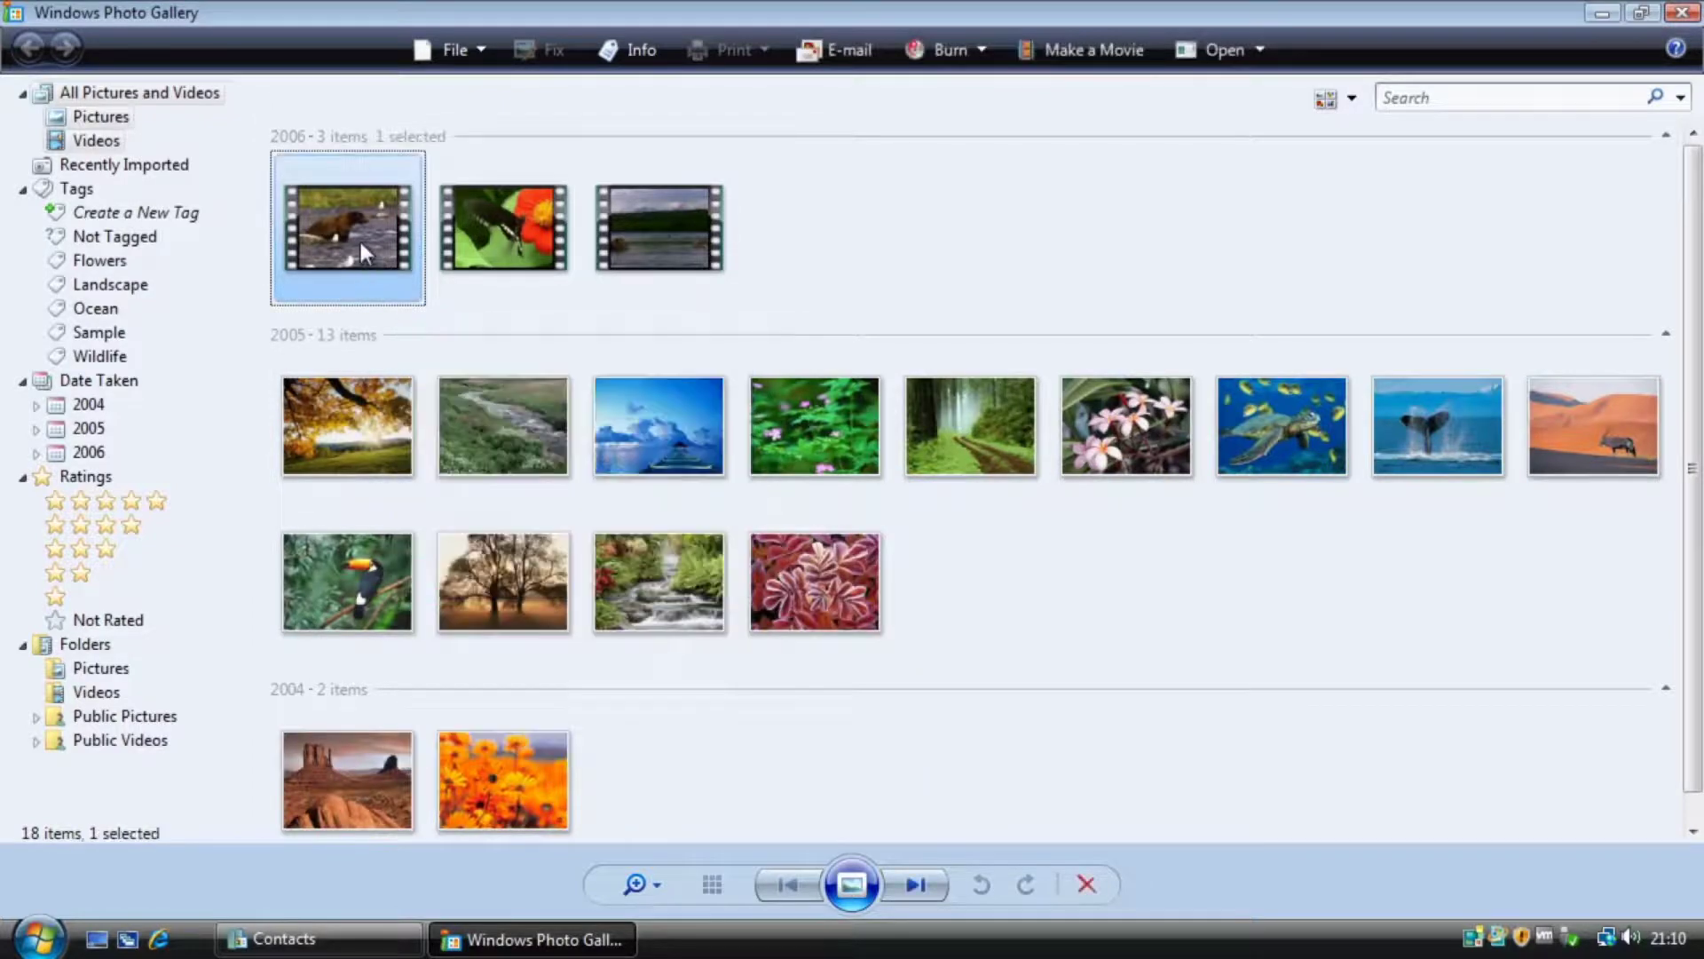
Play the Bear video, run and exit a gallery slide show, and restore the window size.
double_click(361, 241)
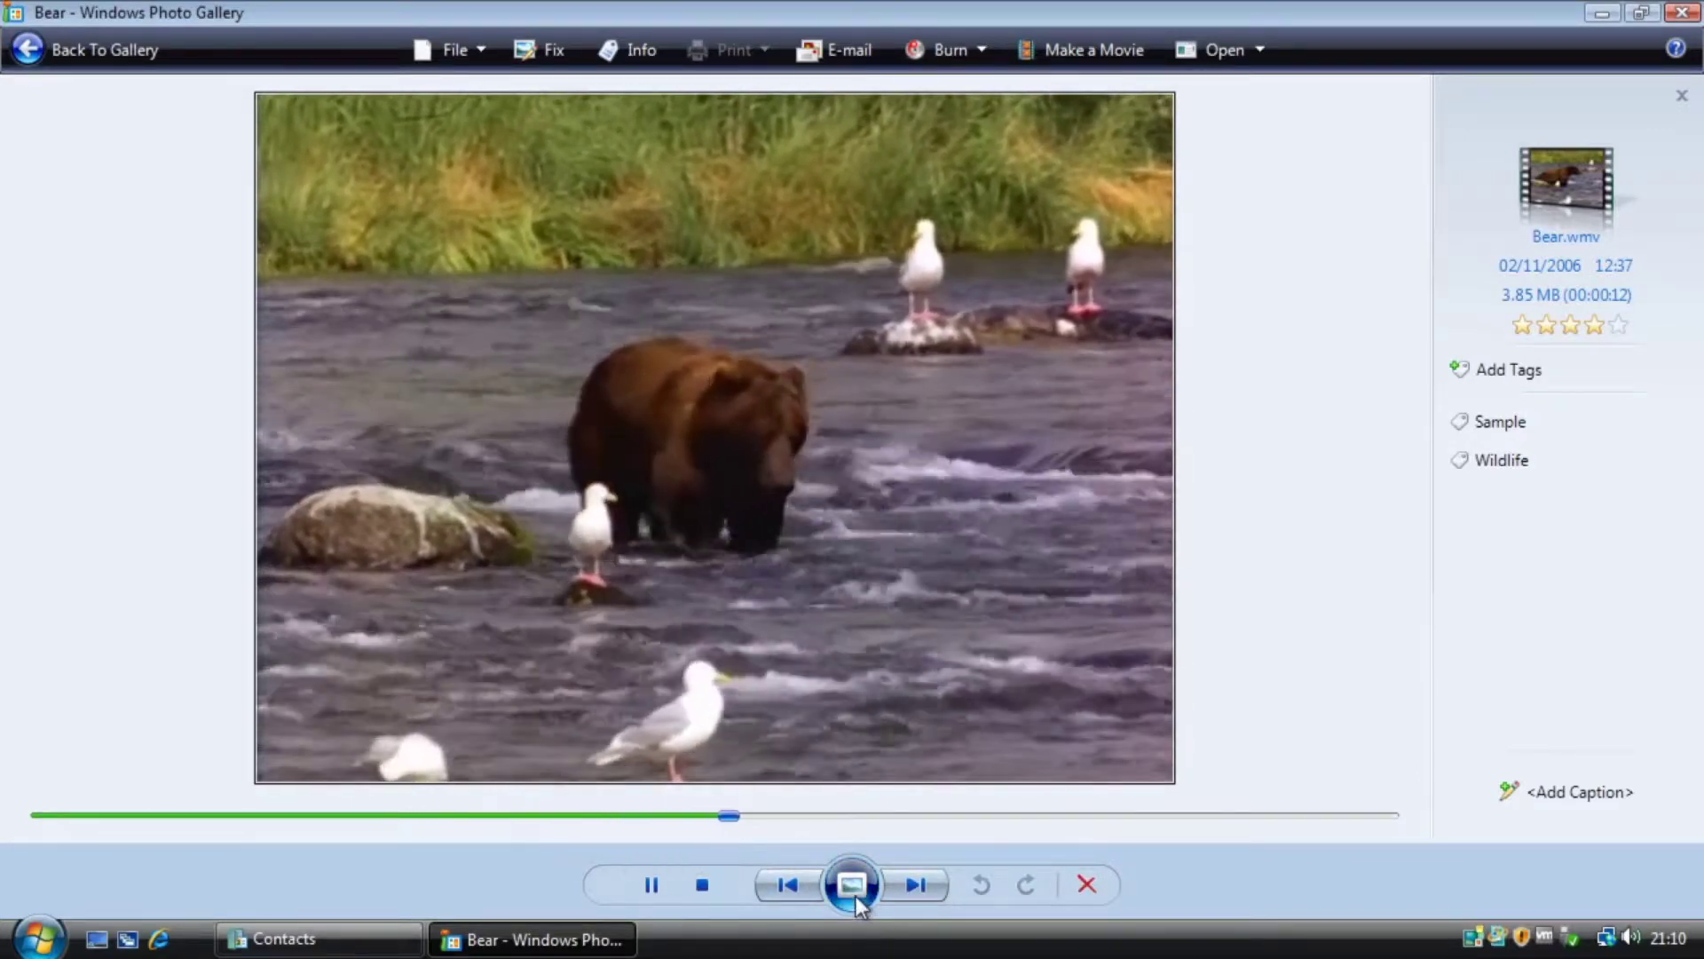
click(853, 885)
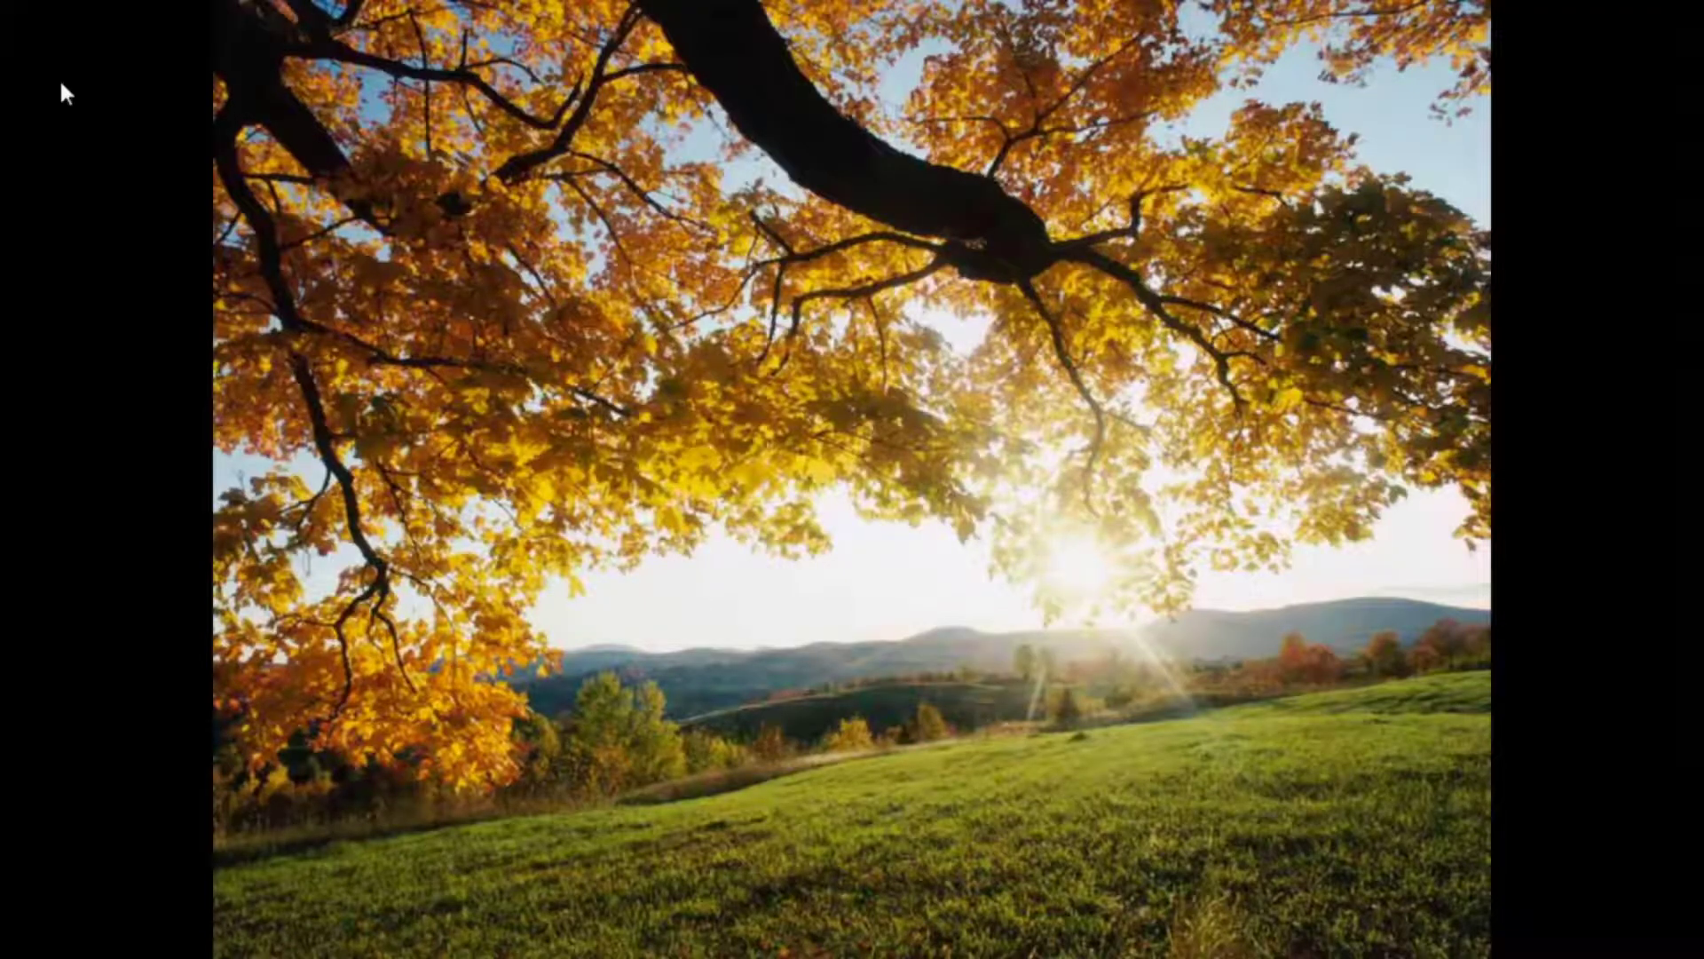
key(Escape)
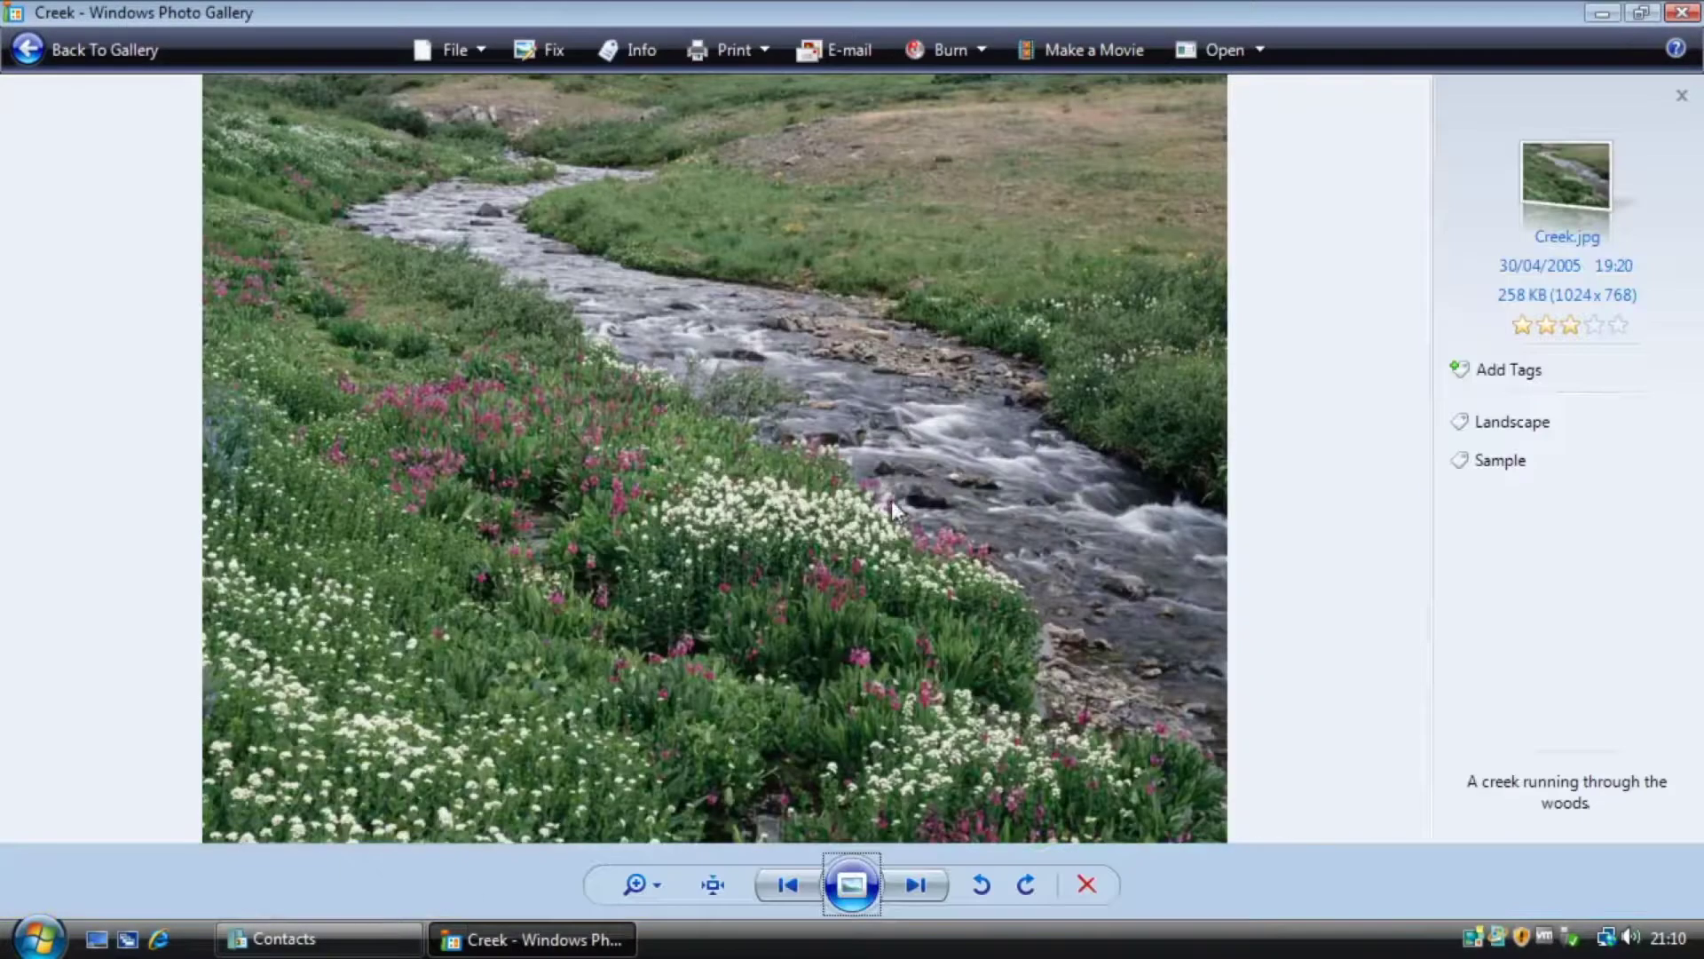
click(31, 50)
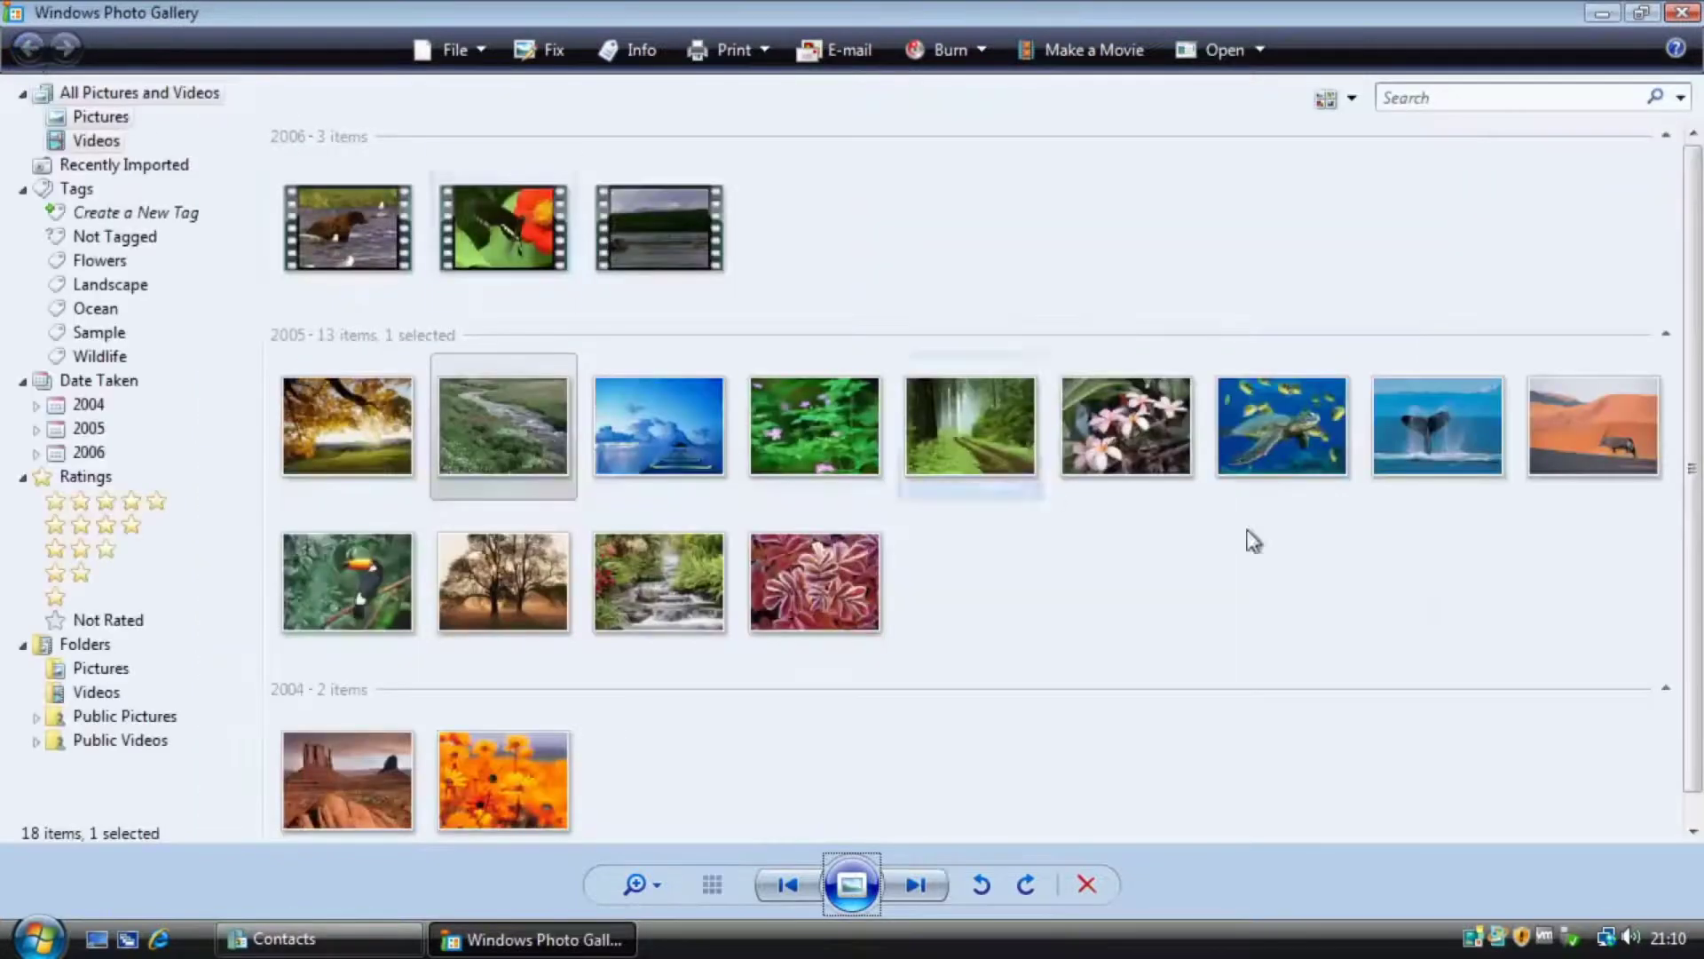
click(1641, 12)
Play the Butterfly video, skip ahead to the Lake video, then close Photo Gallery.
click(619, 352)
double_click(620, 352)
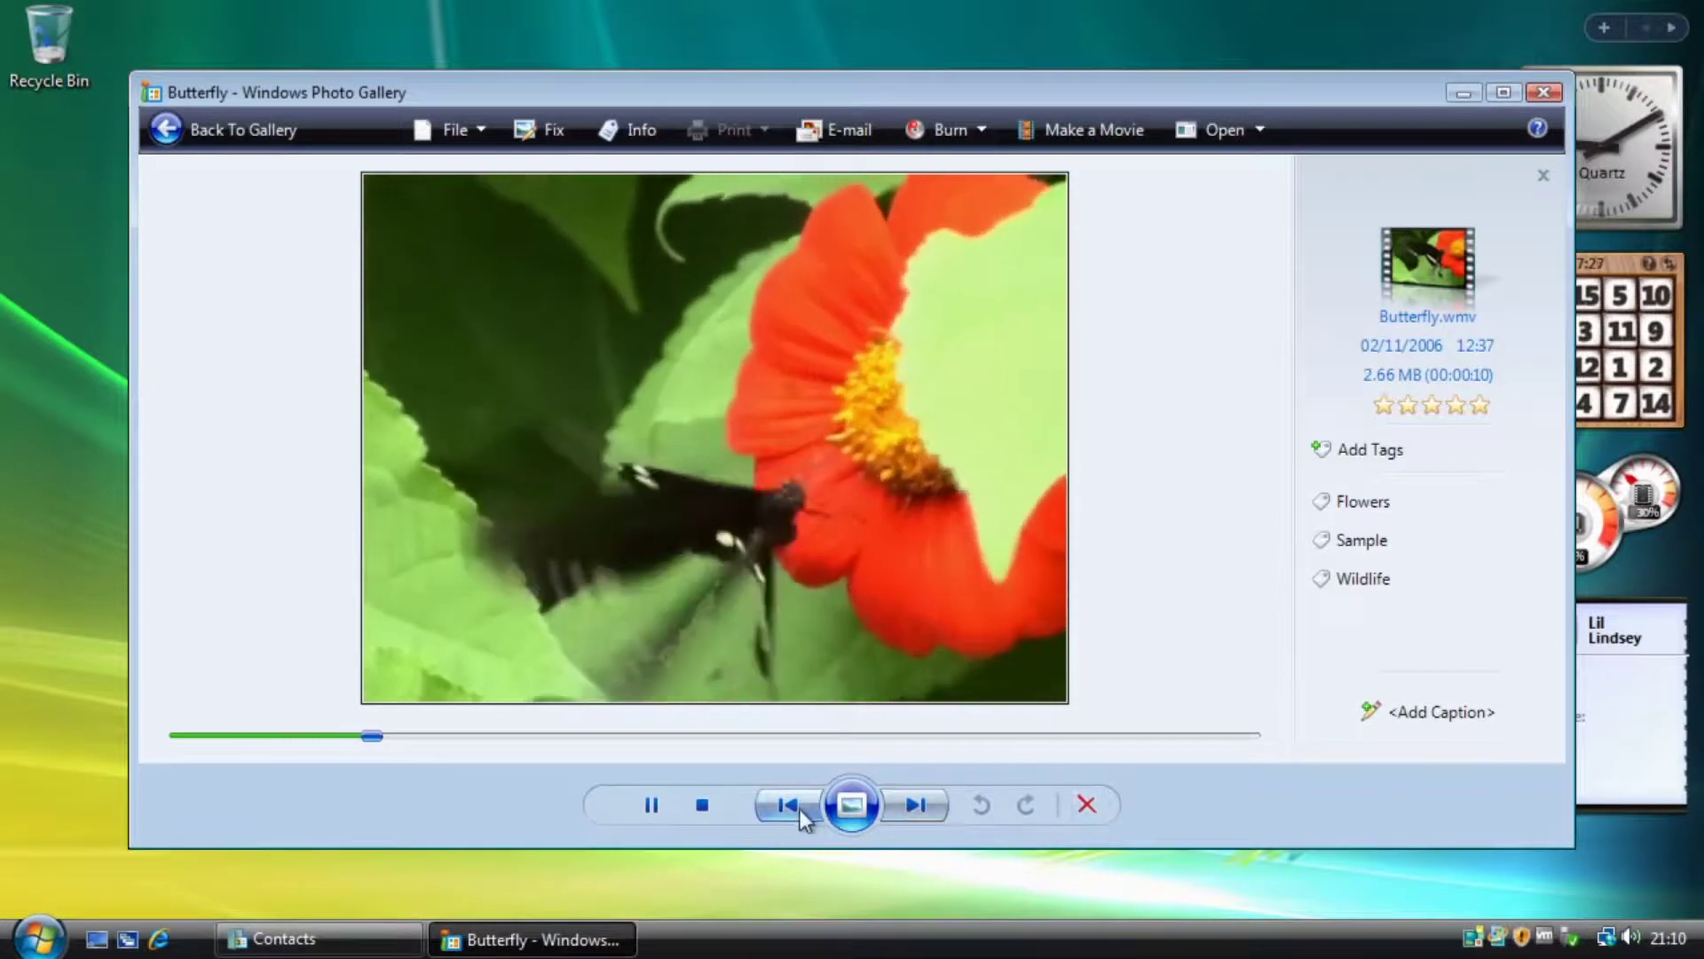
click(918, 804)
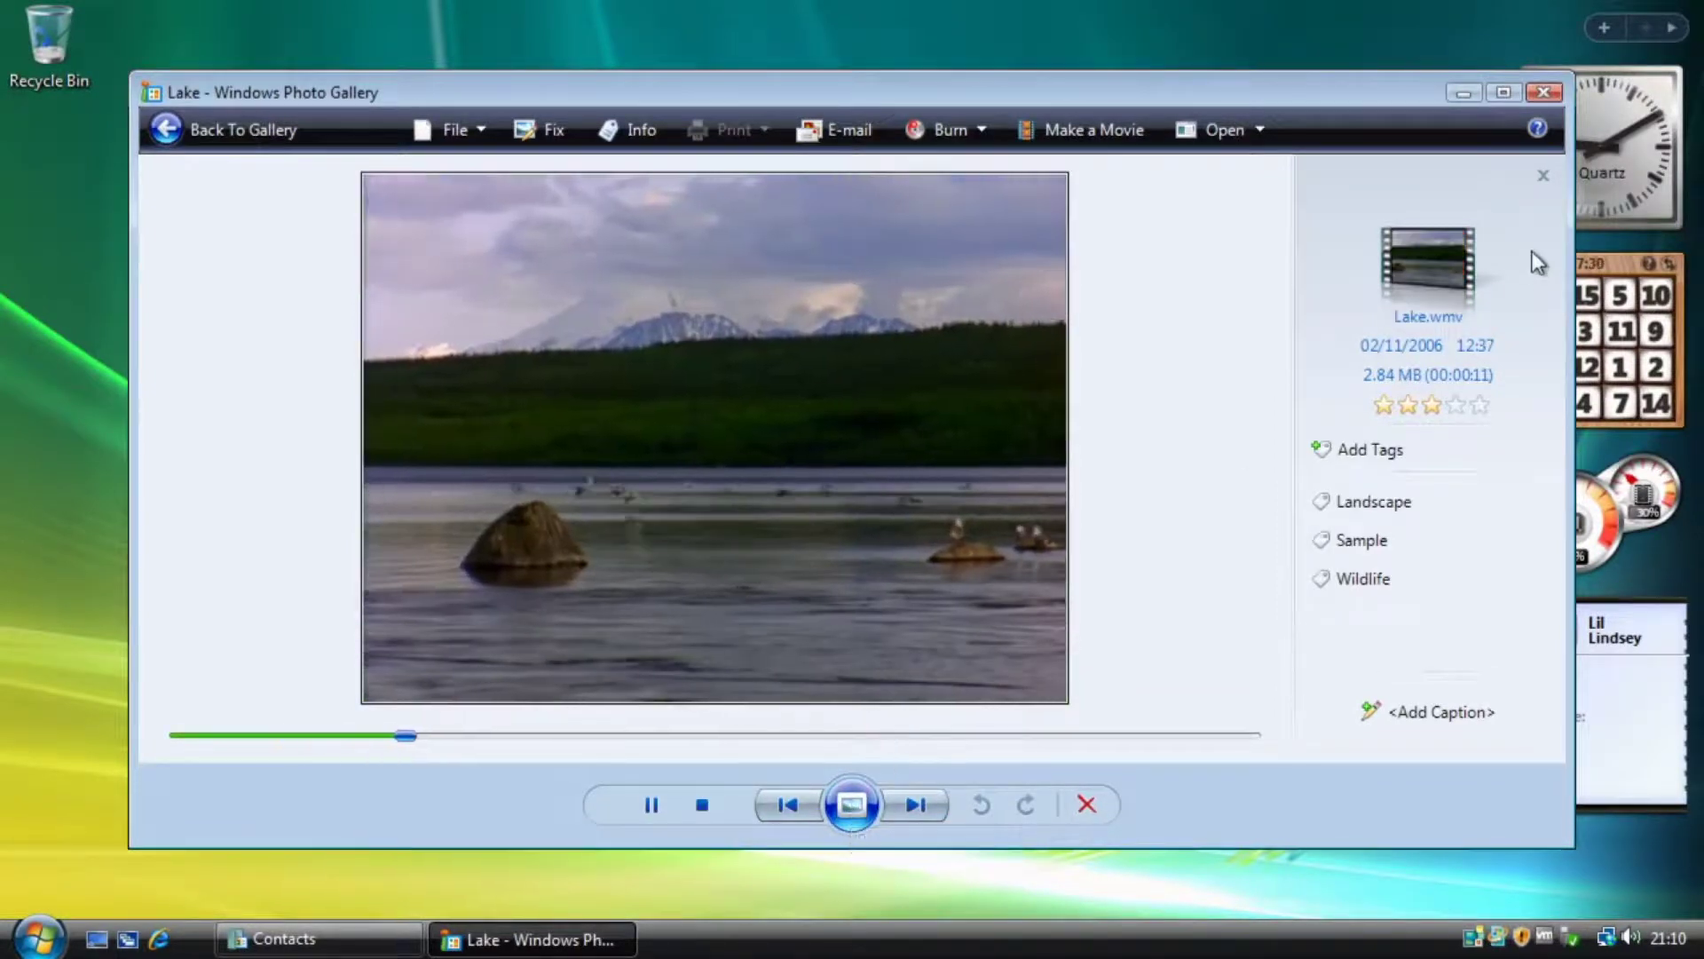
click(1543, 92)
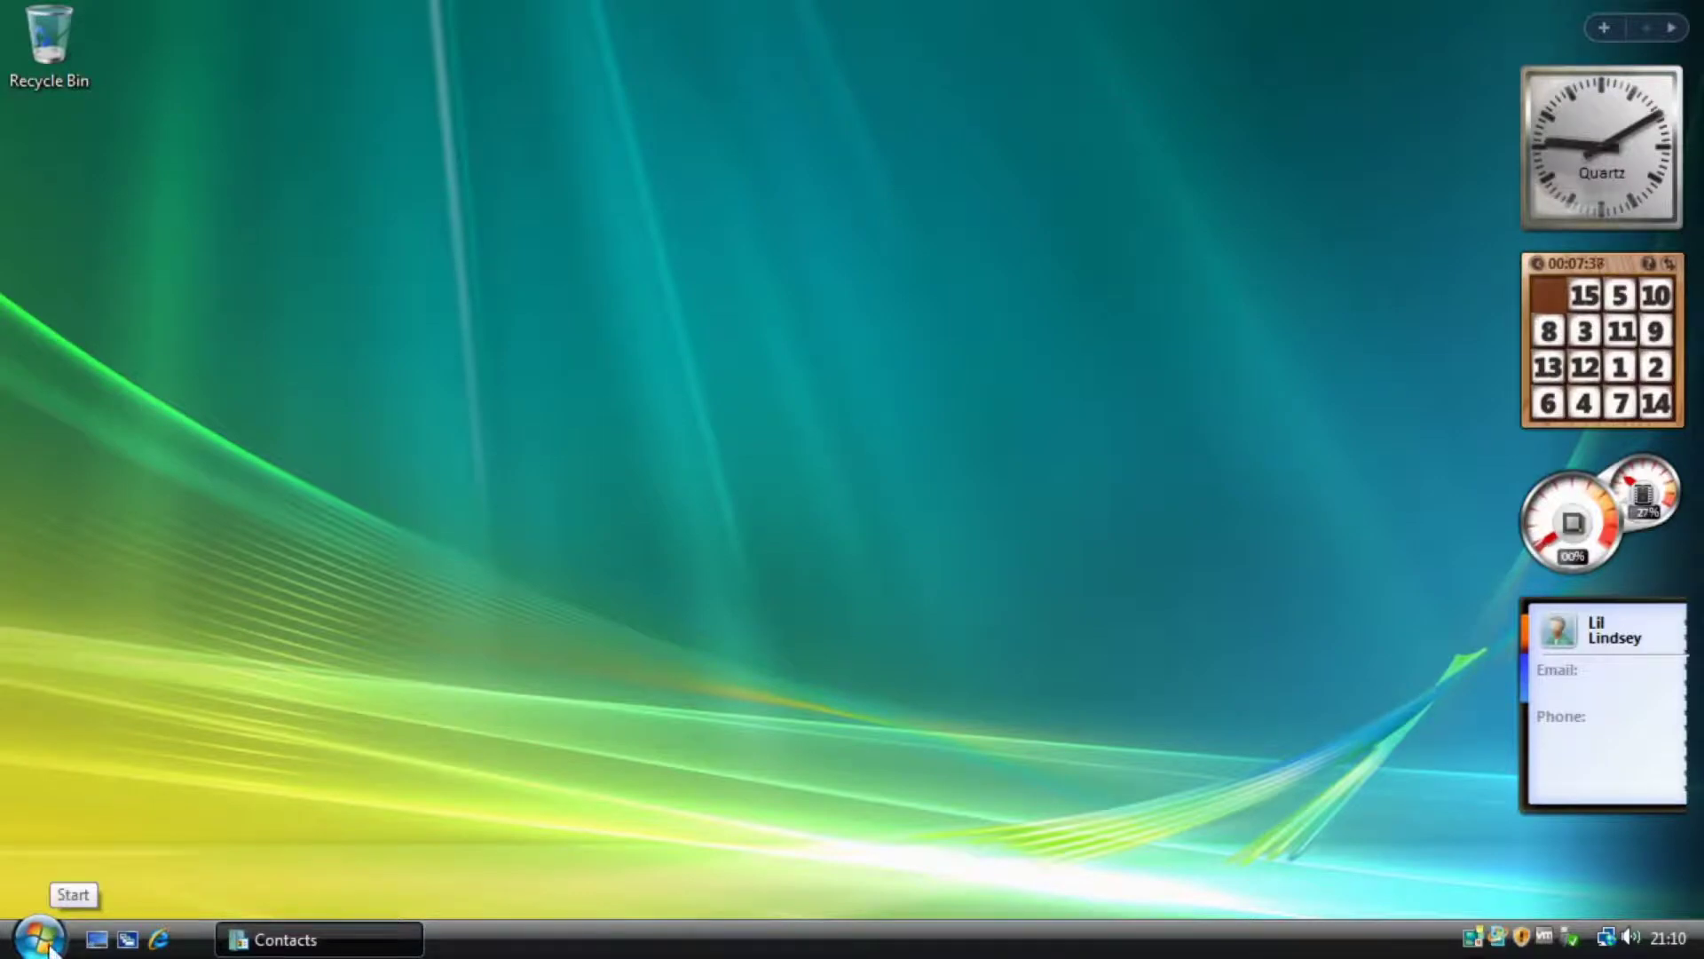
Launch Windows Media Player and finish its first-run setup with Express Settings.
click(40, 939)
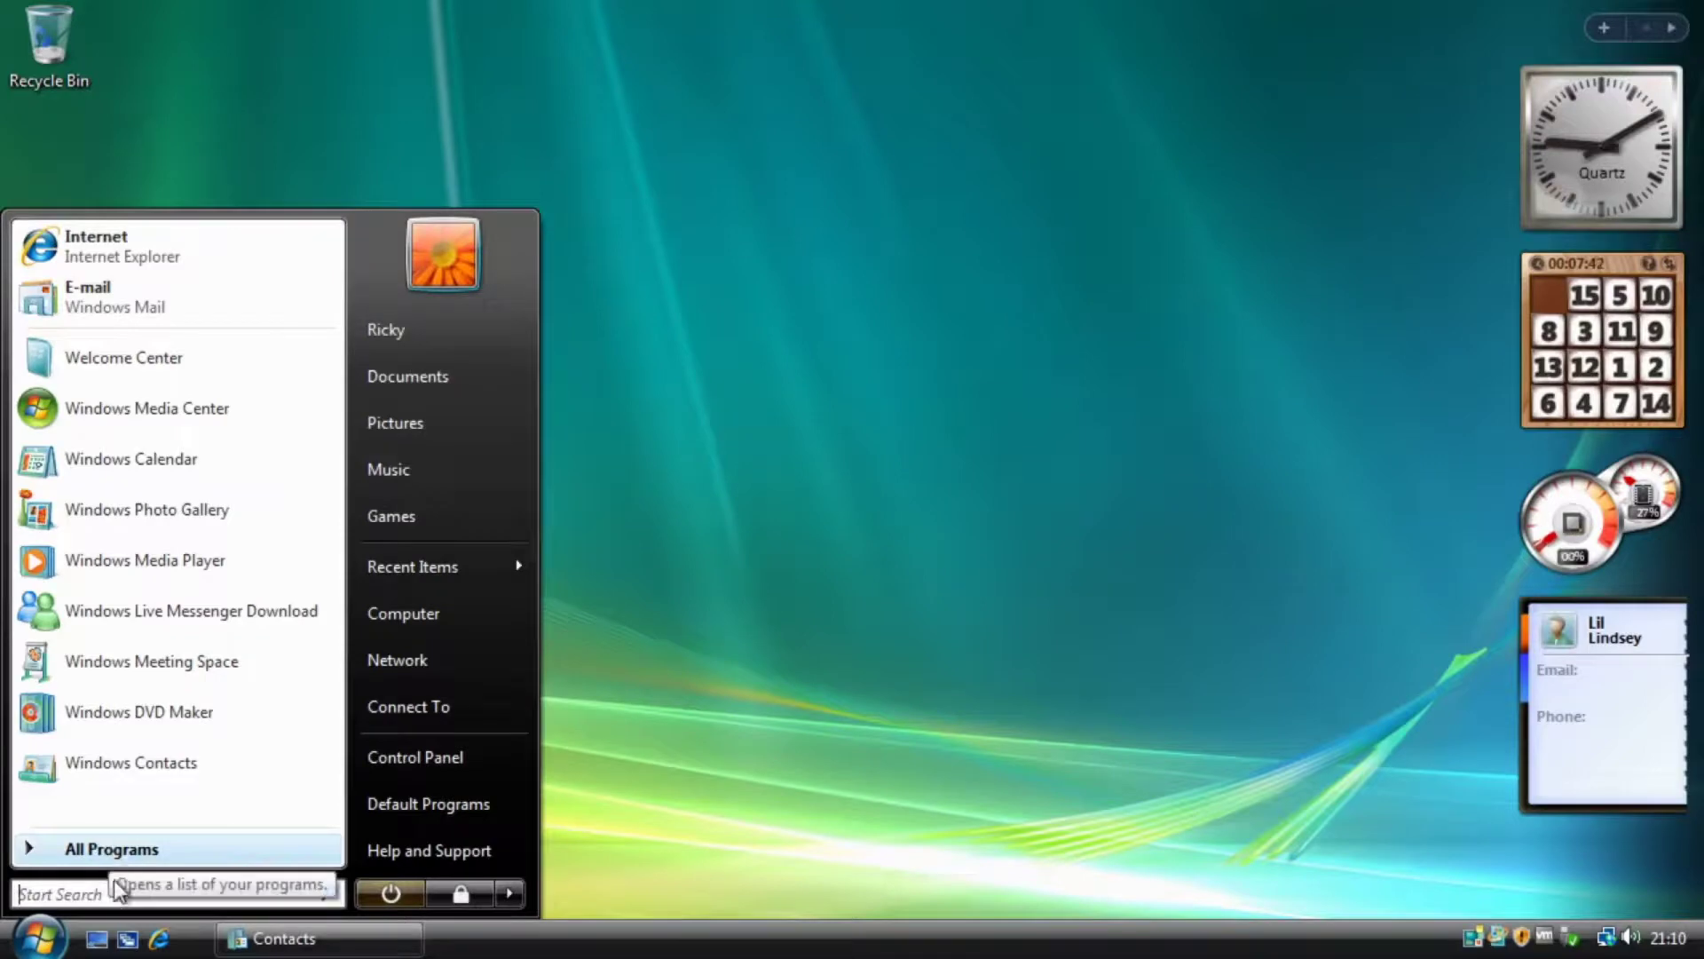
click(100, 850)
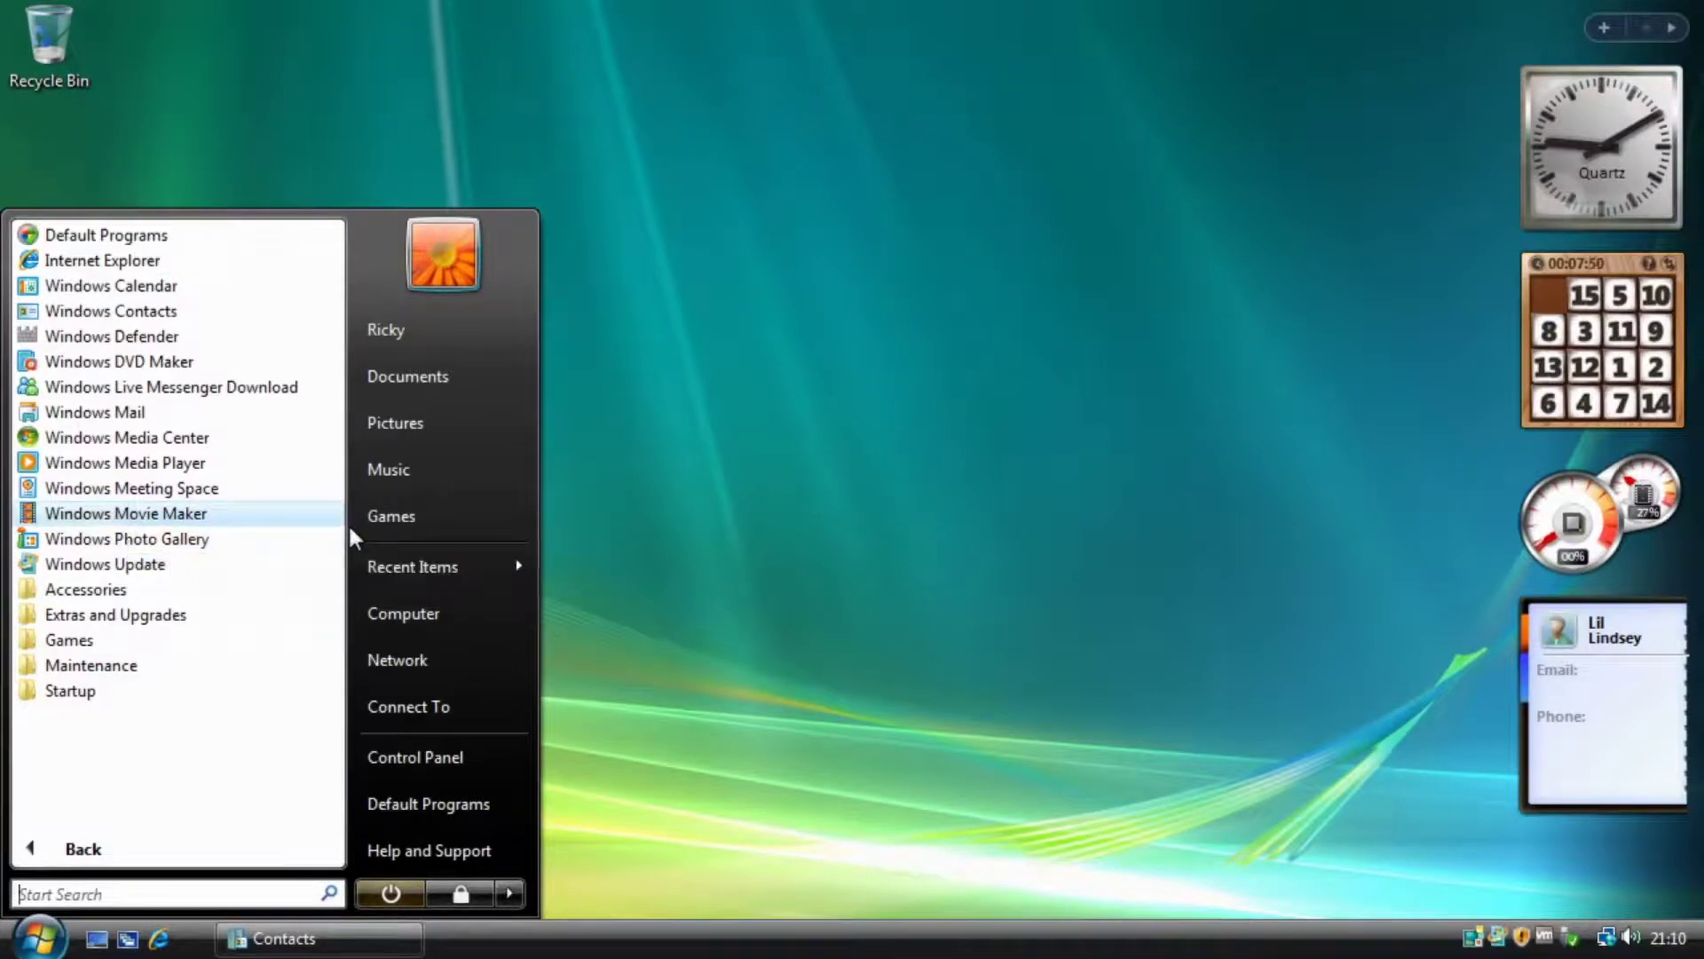
click(186, 462)
click(688, 583)
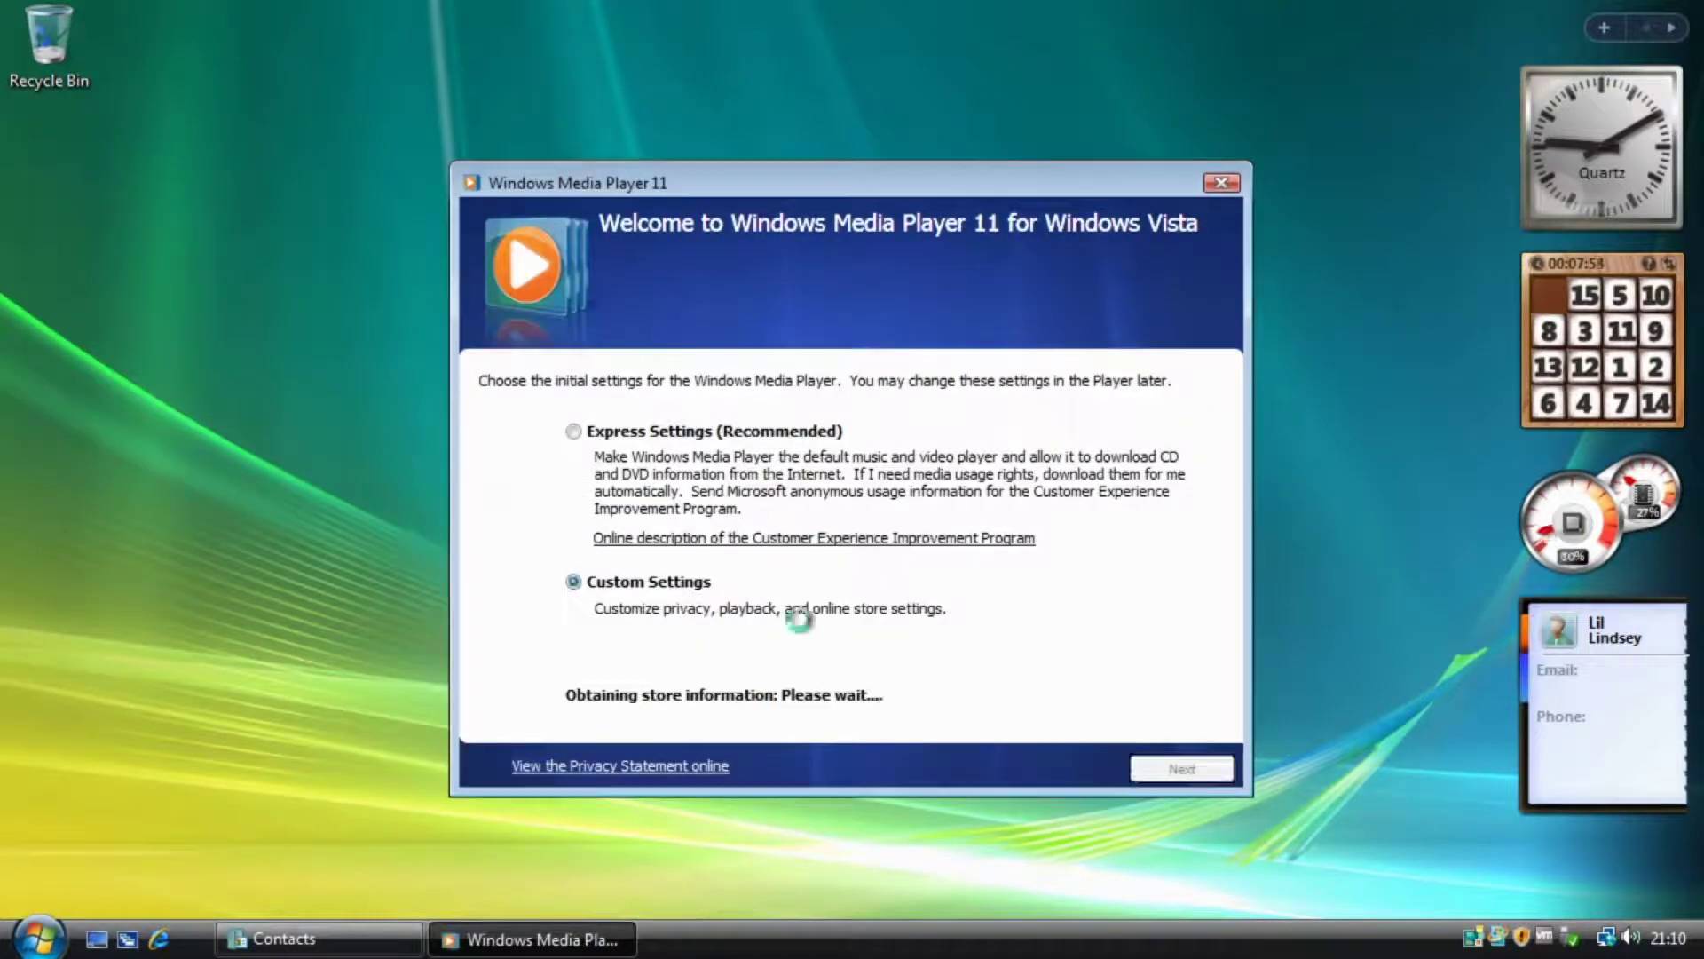
click(622, 432)
click(1198, 769)
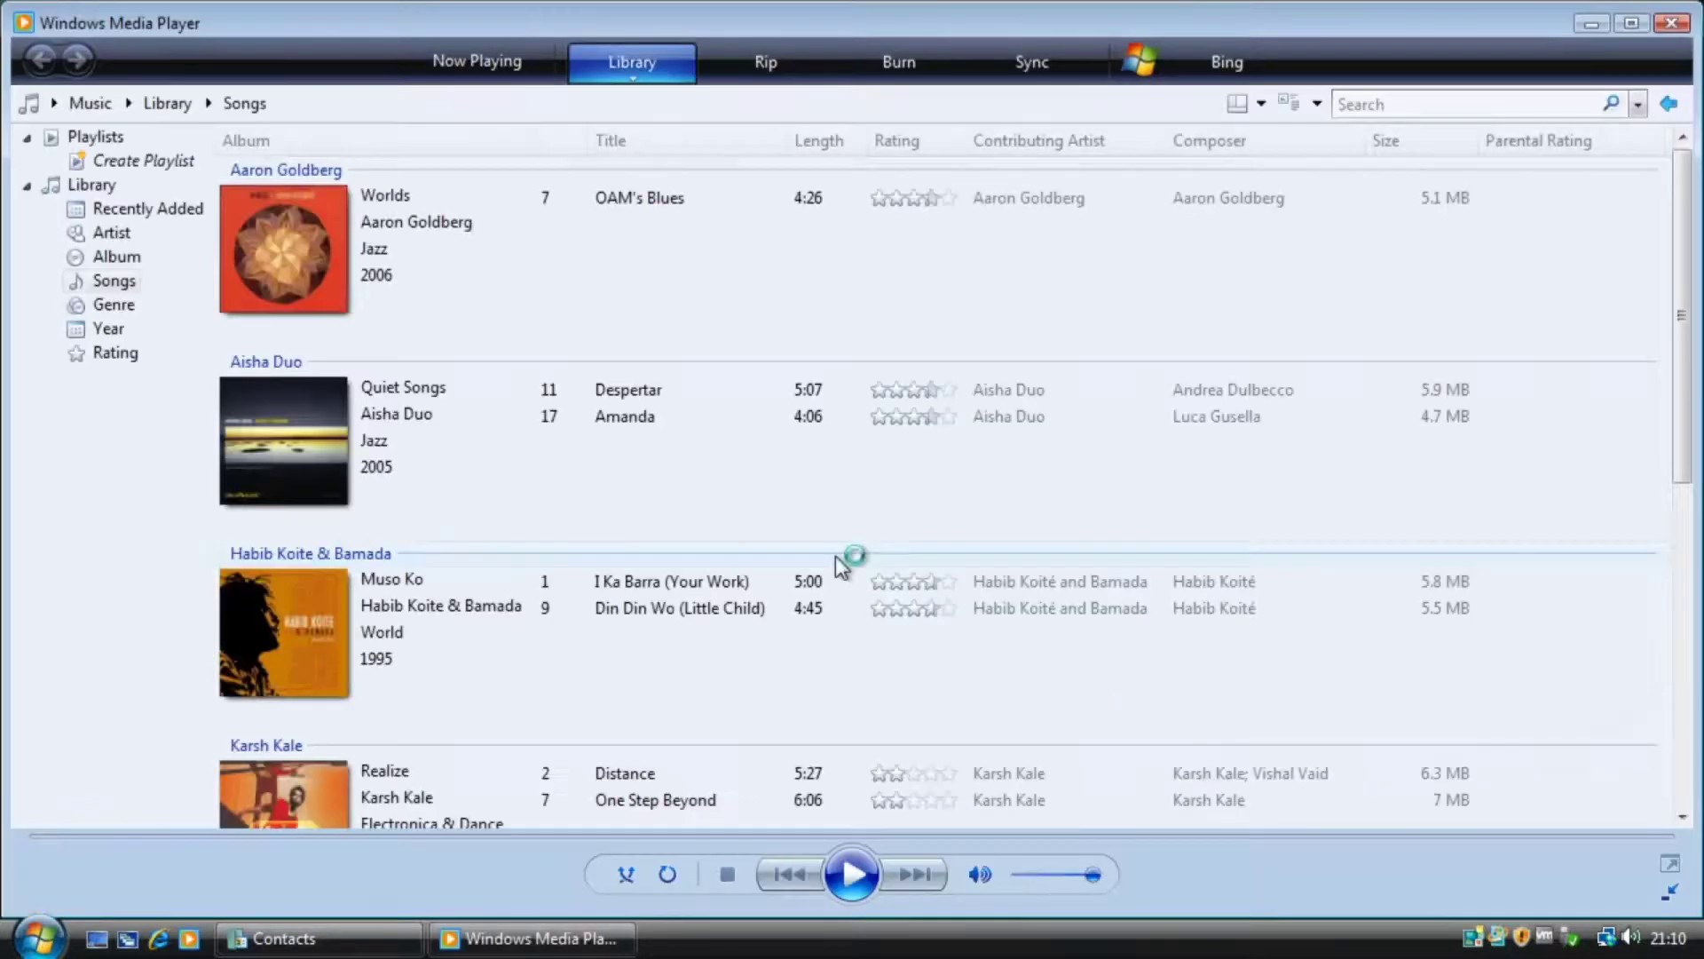
Maximize, restore and move the player, scroll through the song library, then close it.
click(1639, 32)
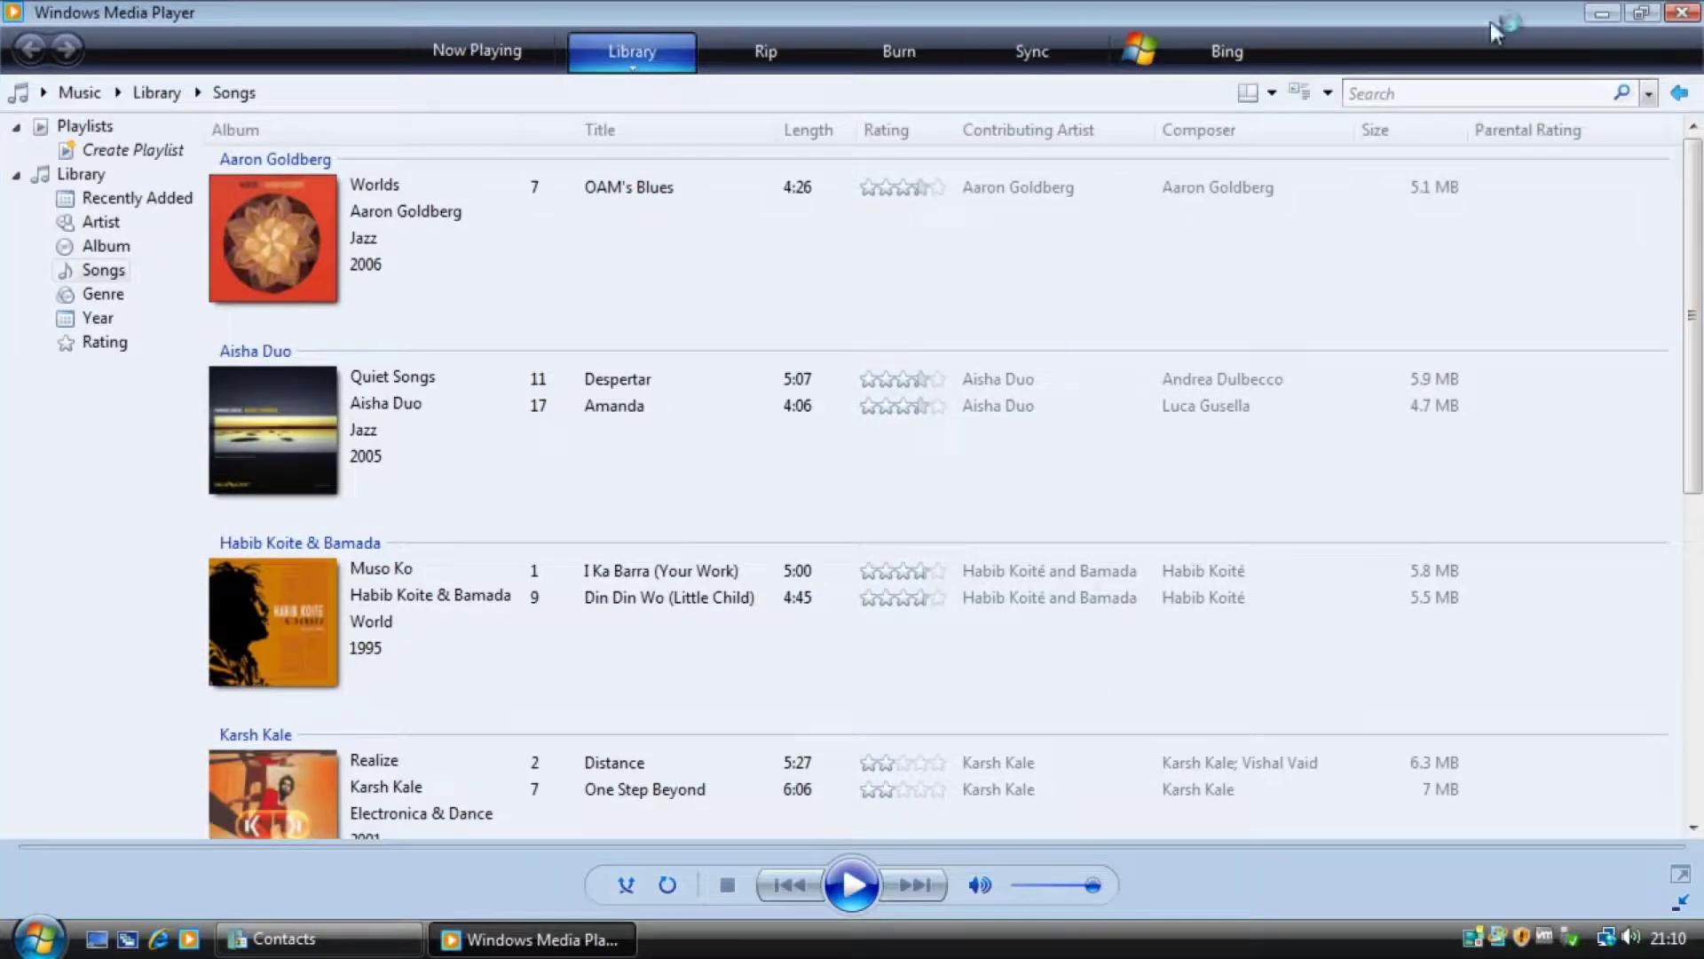
click(1644, 20)
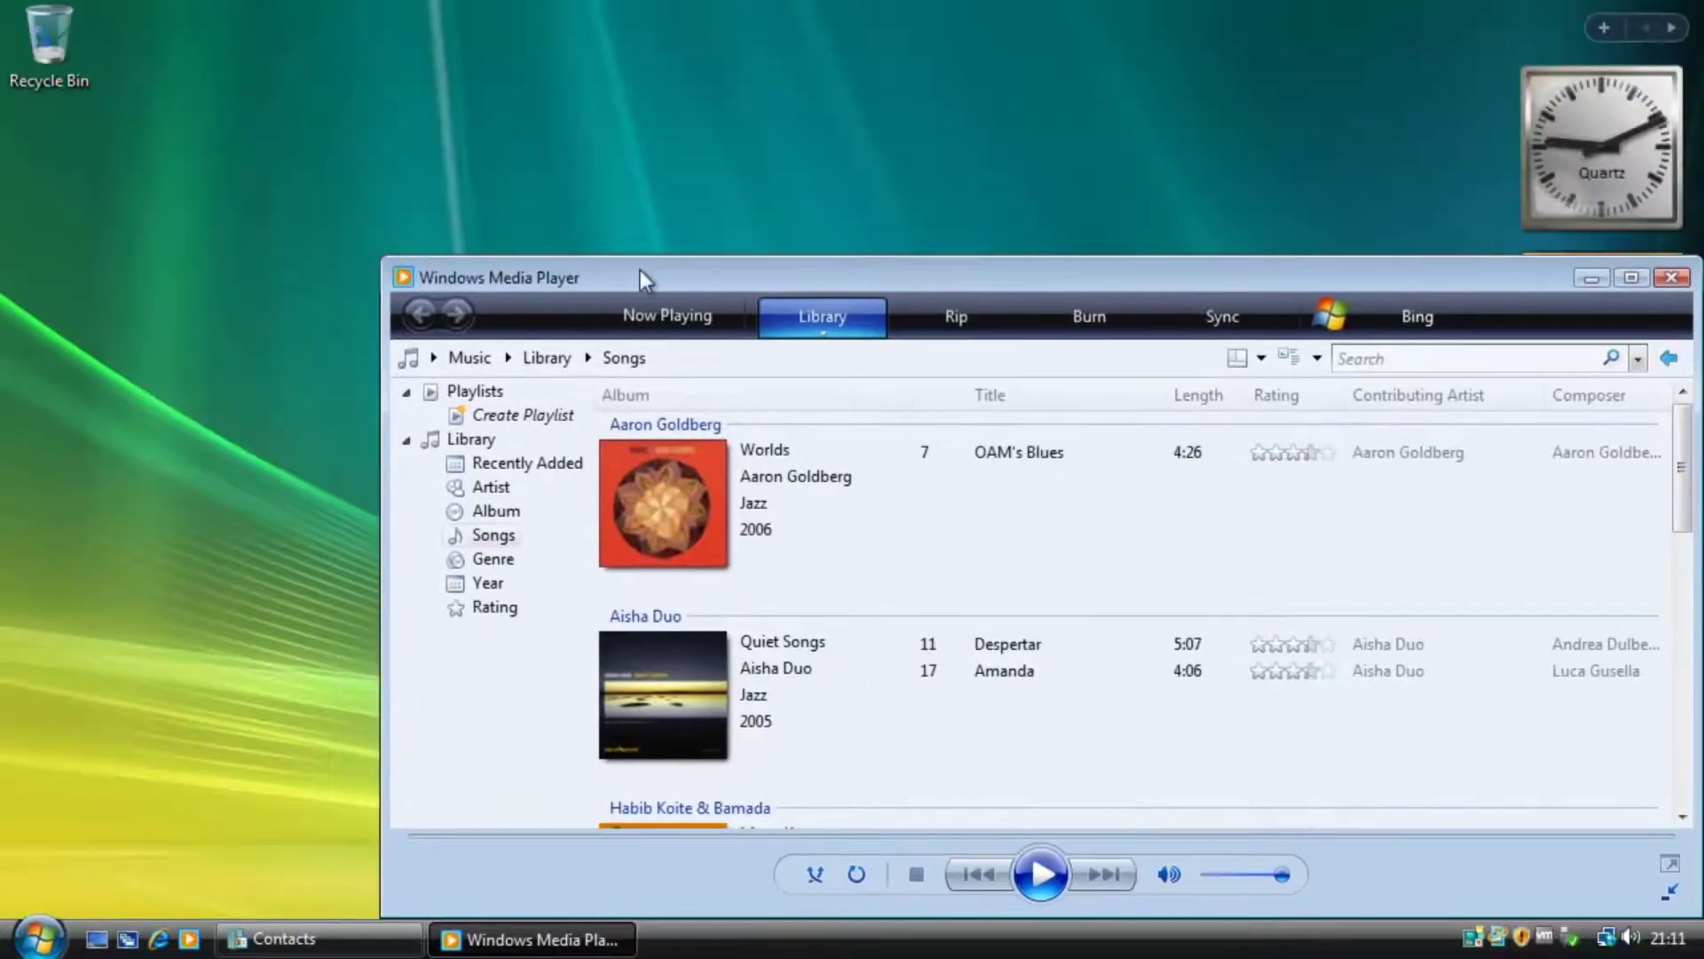
drag(641, 270, 423, 158)
scroll(509, 409, down, 10)
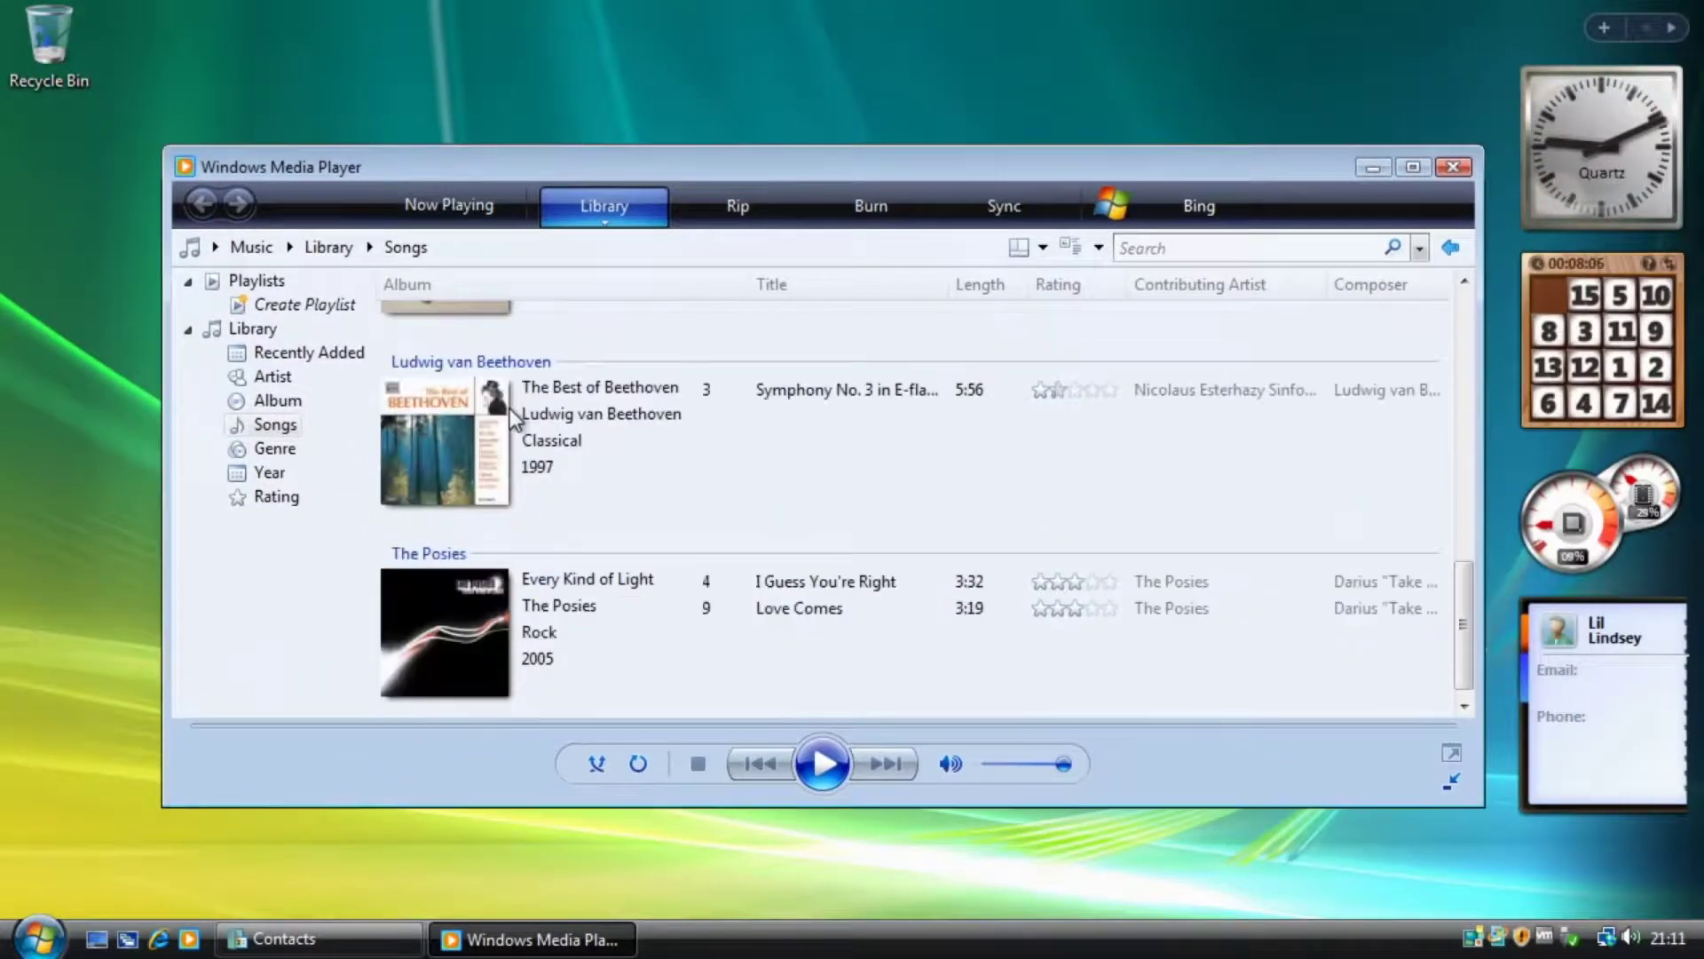
scroll(503, 402, up, 8)
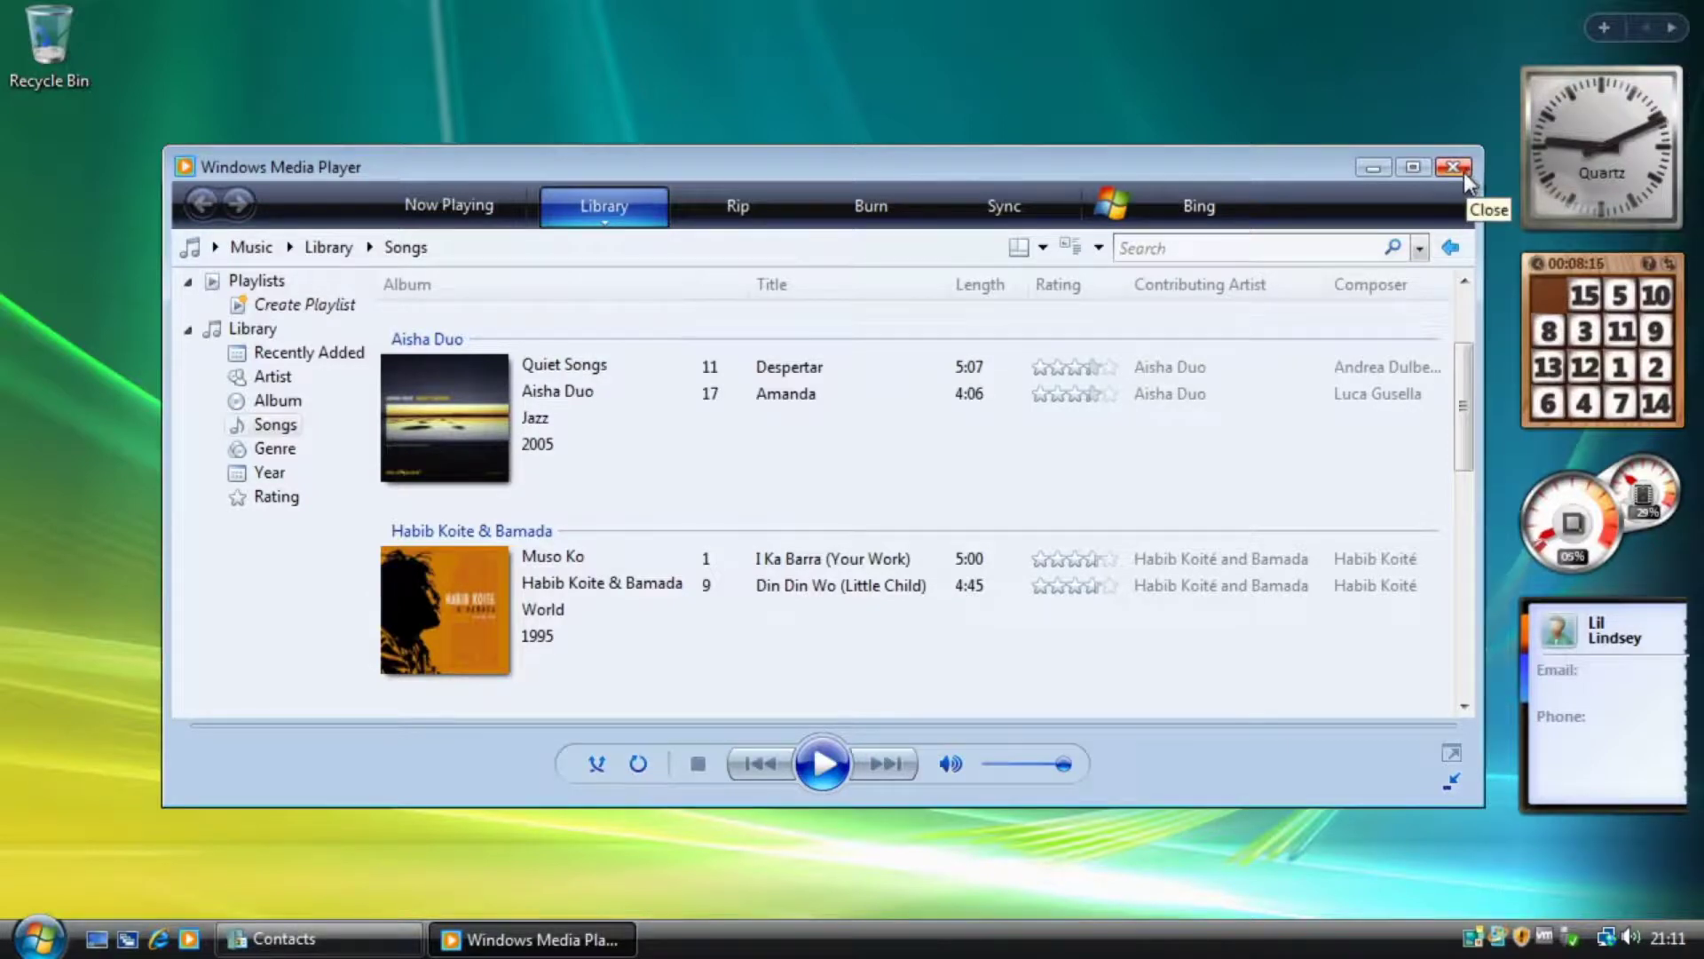
click(1453, 167)
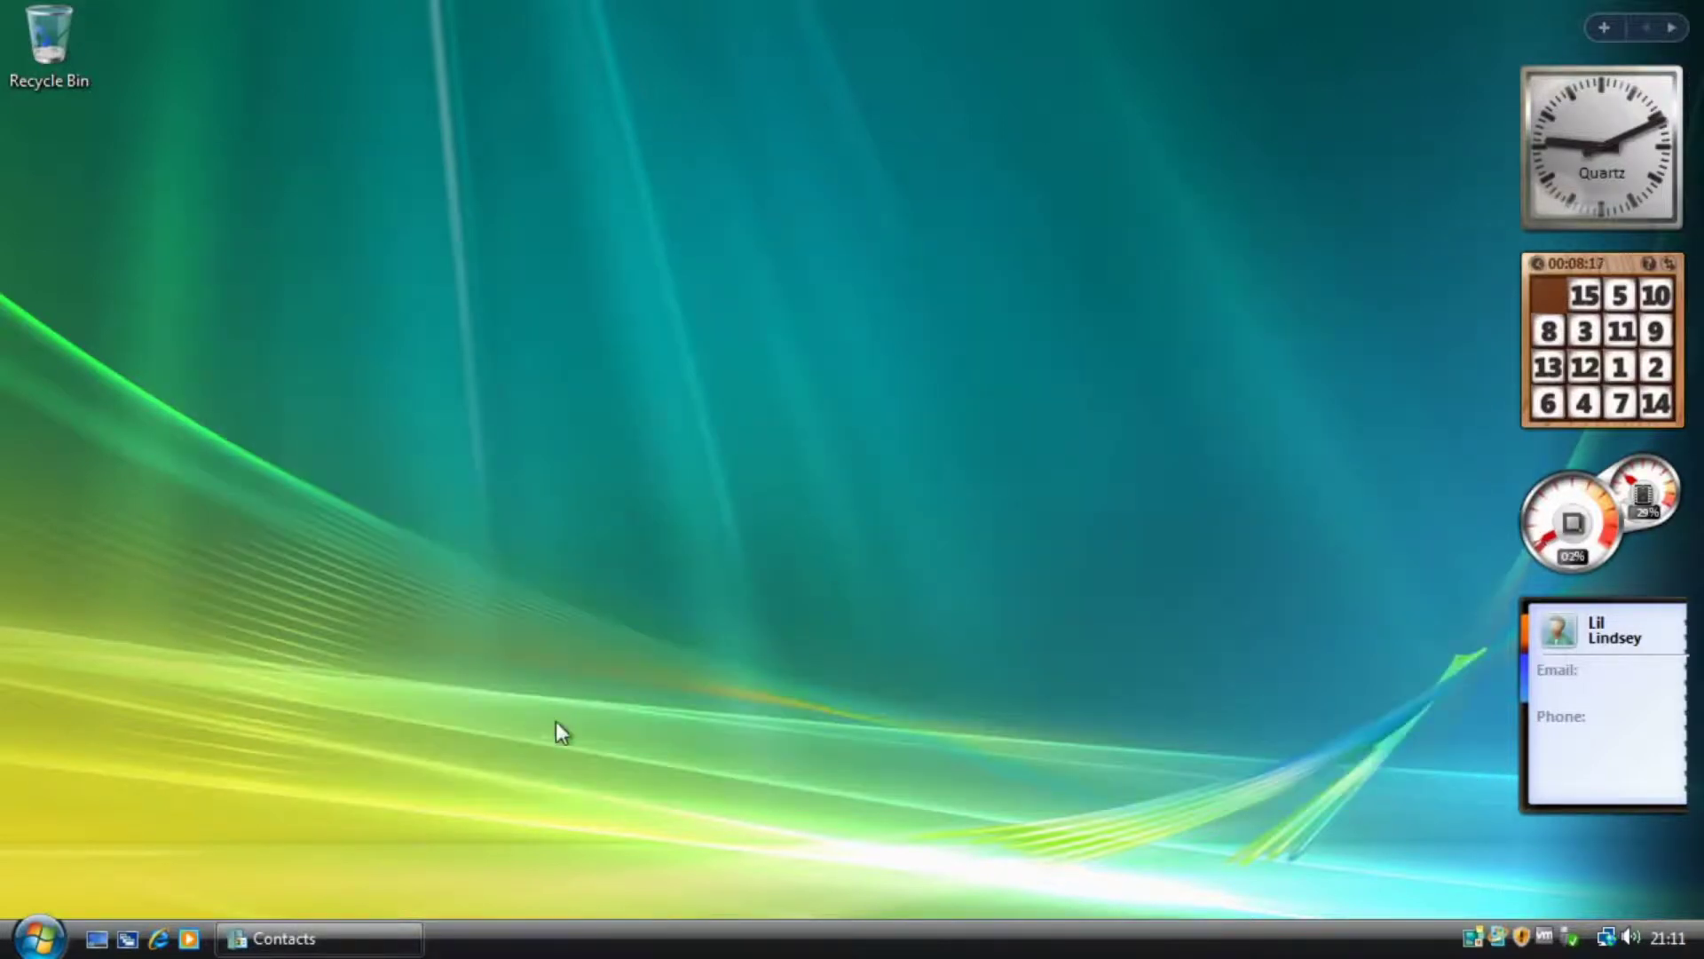
Launch Windows Movie Maker and switch the project from Storyboard to Timeline view.
click(39, 938)
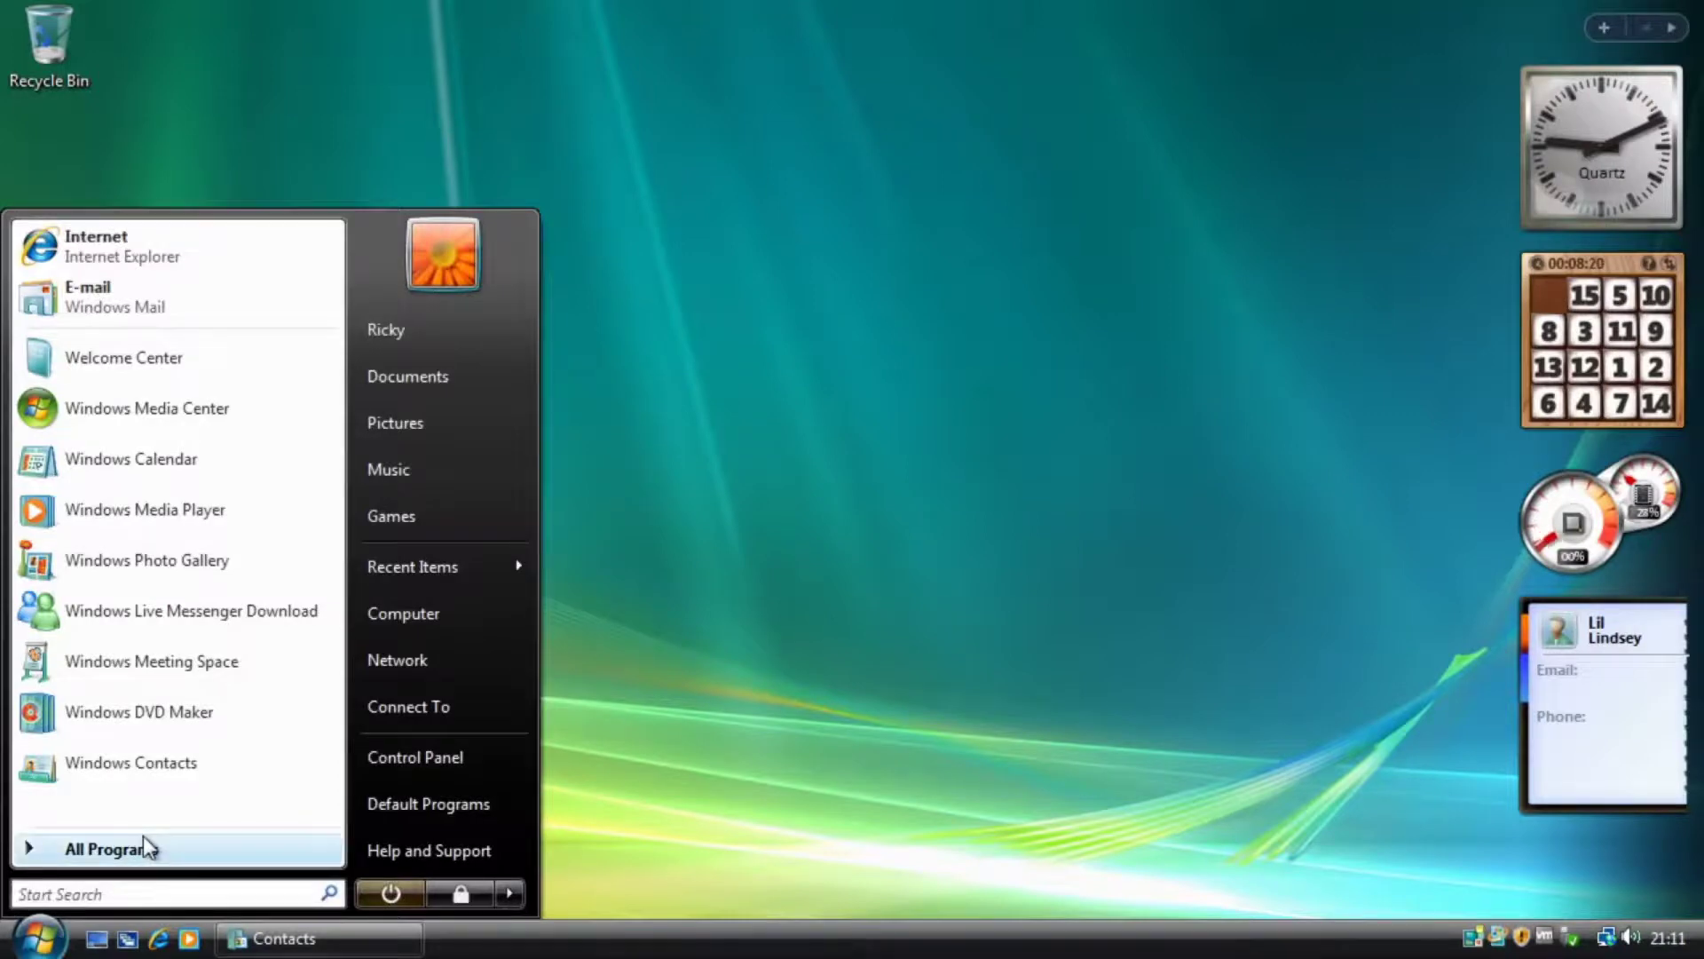
mouse_move(144, 839)
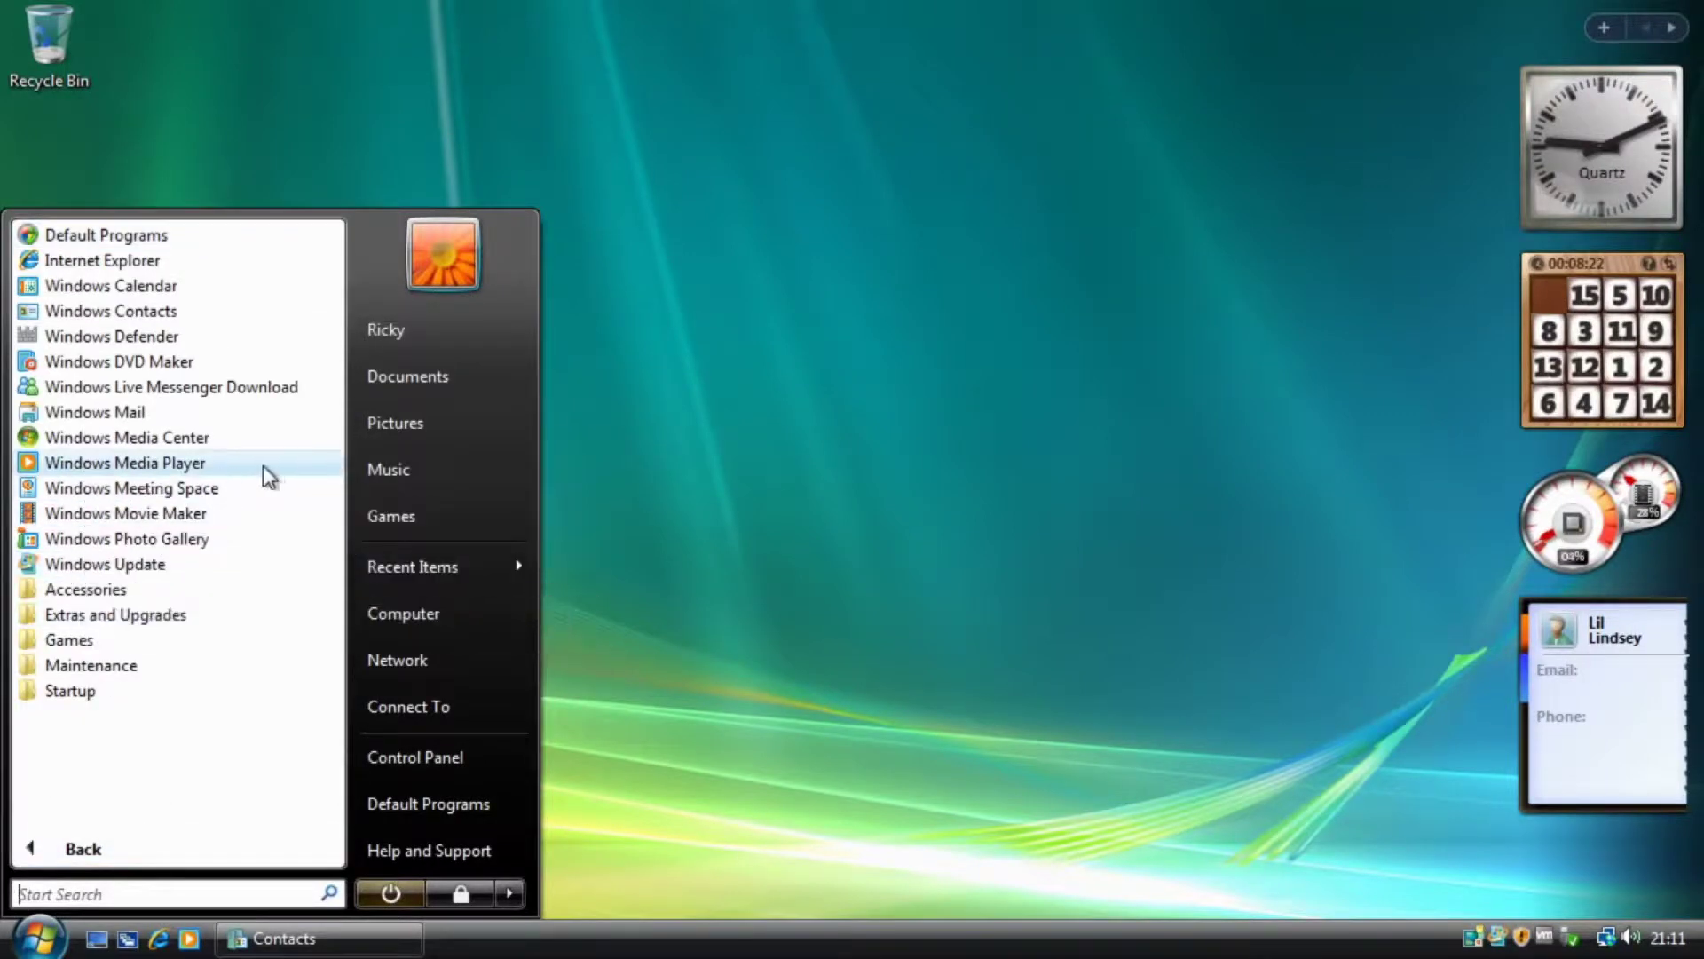
click(209, 515)
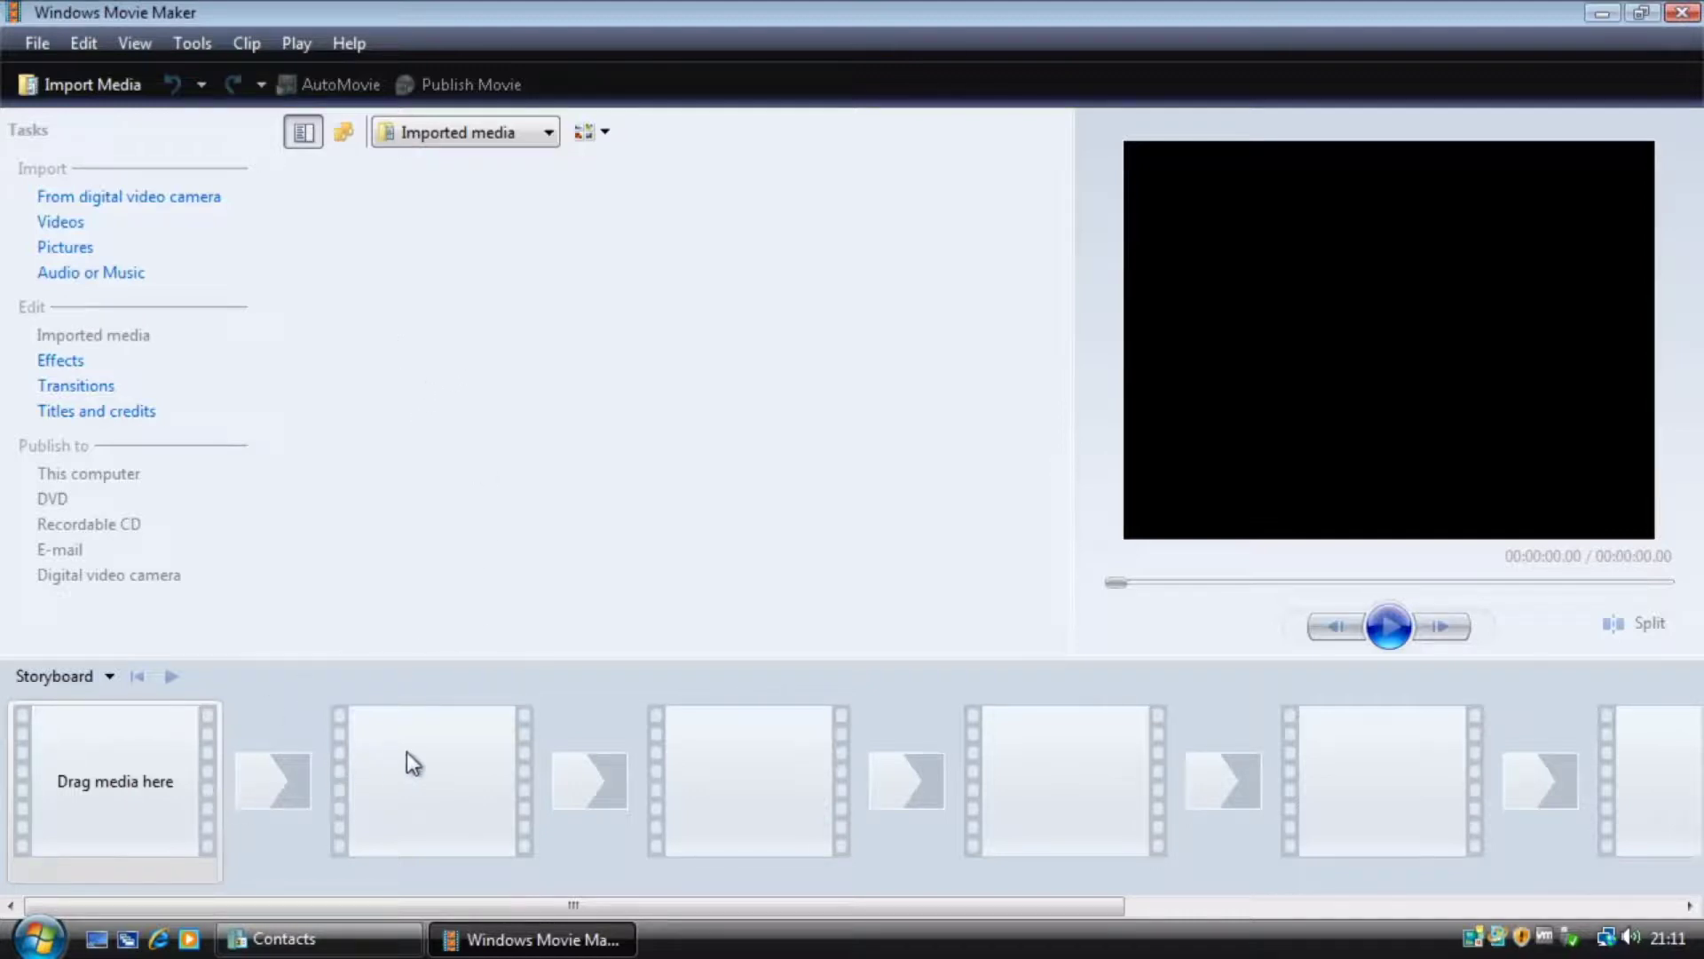
click(84, 674)
click(87, 740)
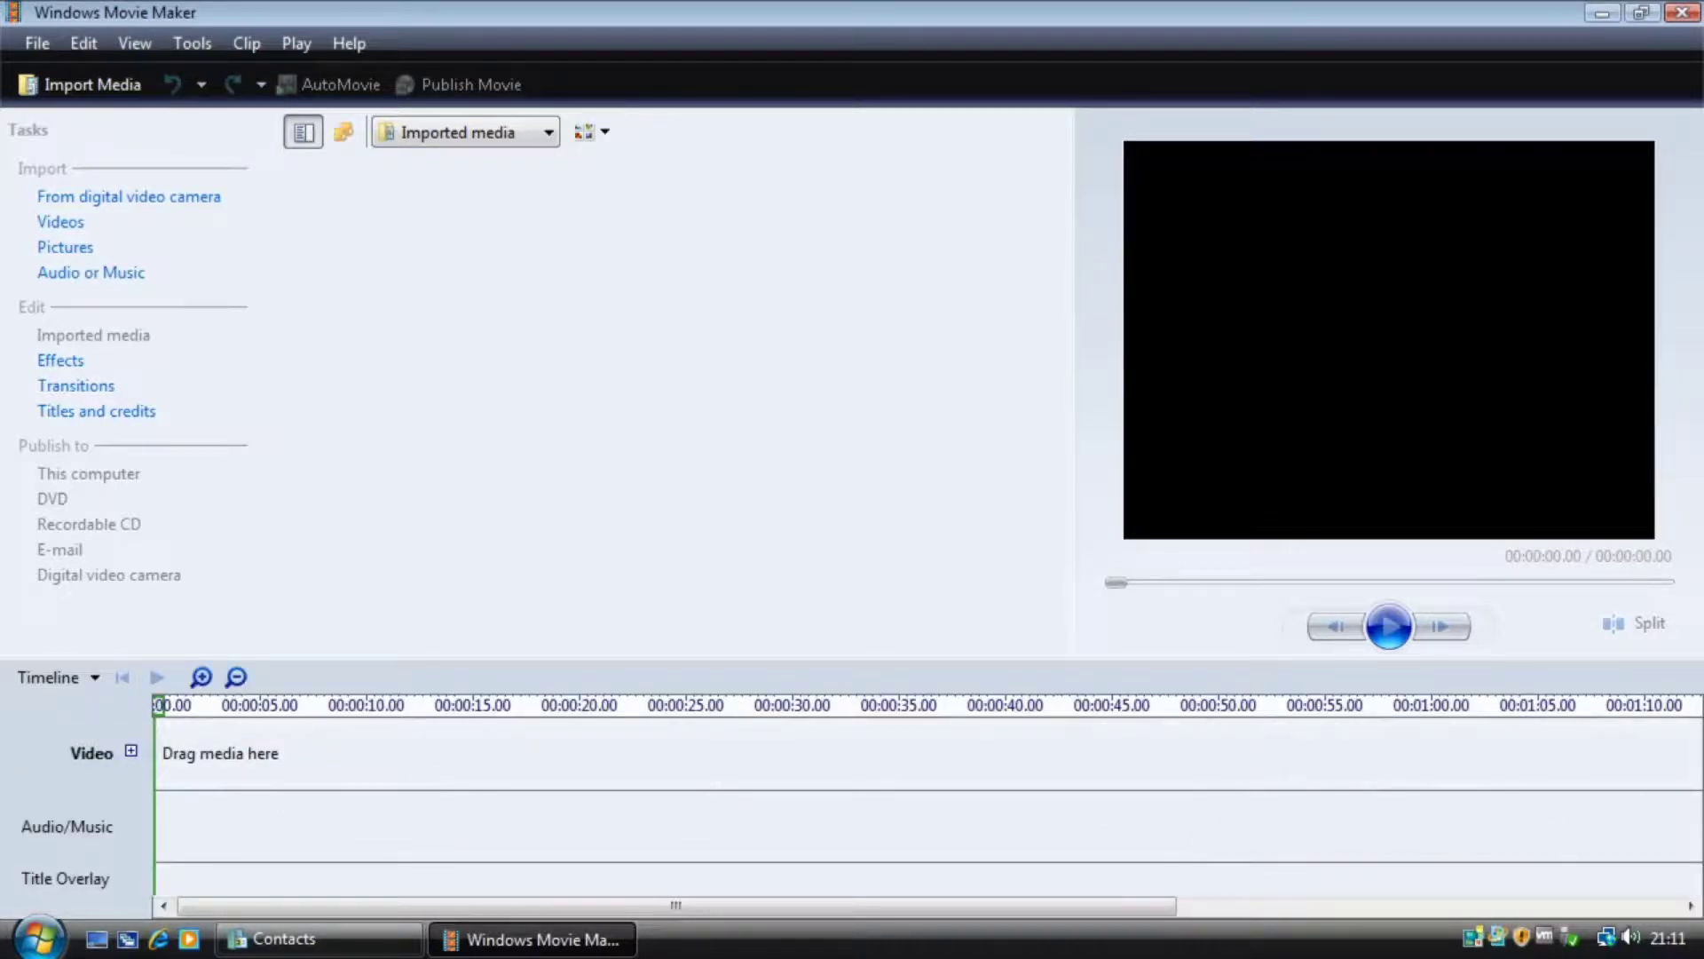
Restore and heighten the Movie Maker window, enlarge the preview area, then close it.
click(1648, 8)
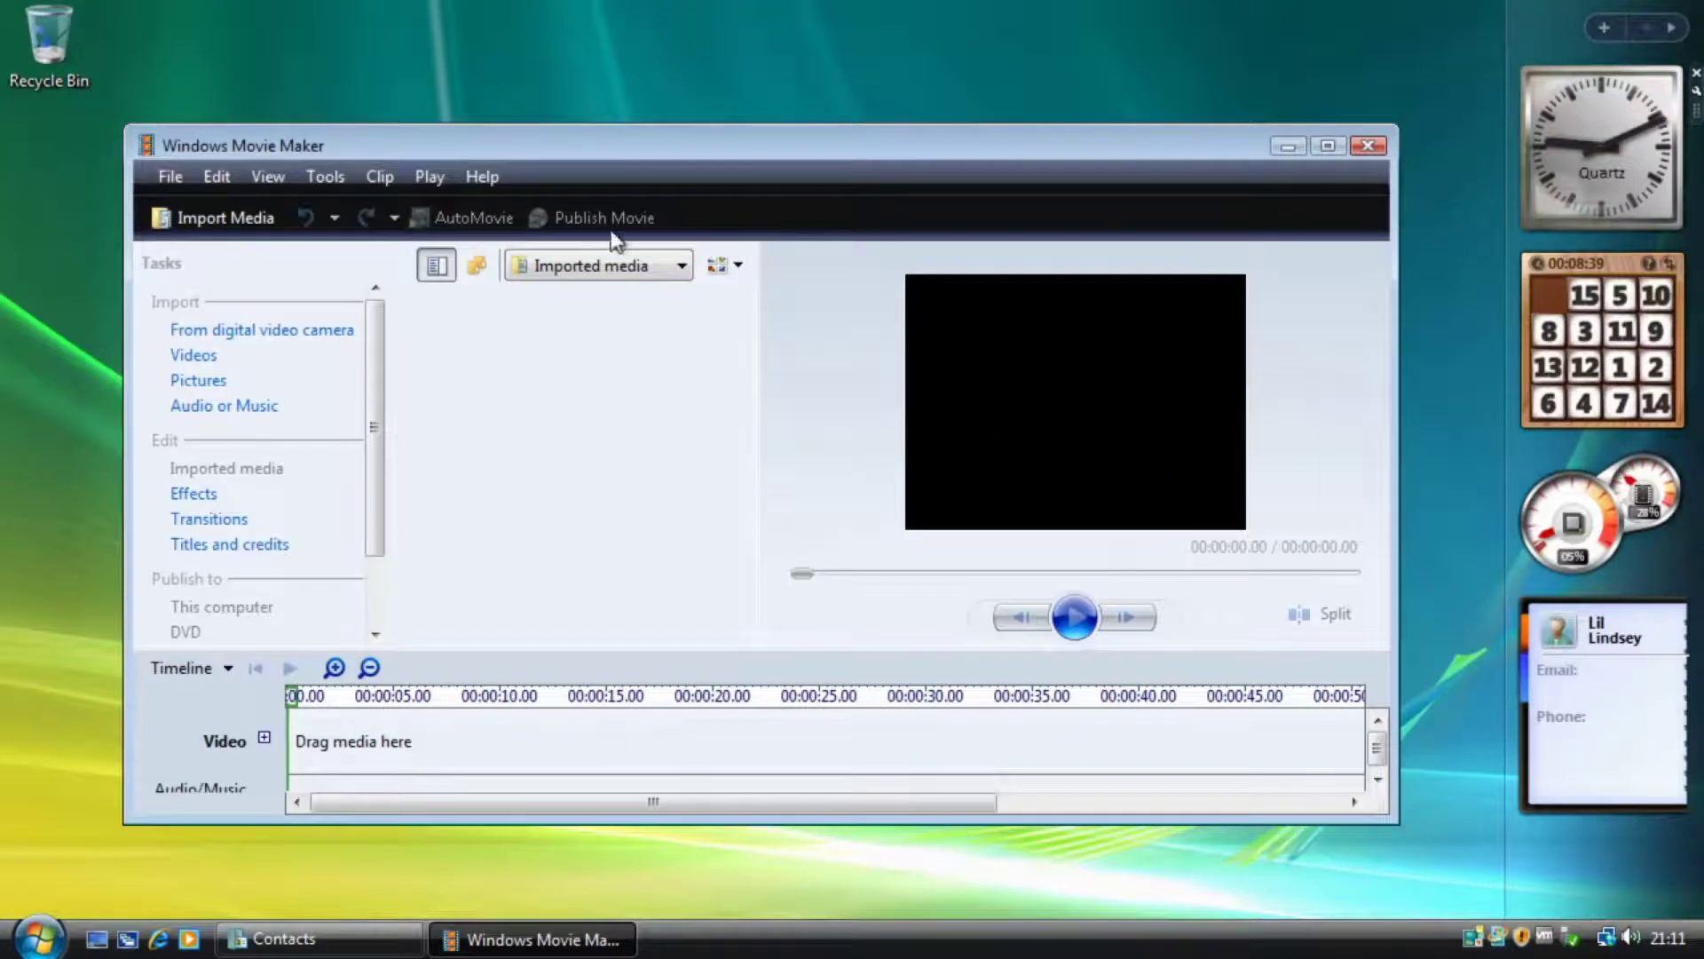
drag(679, 125, 662, 45)
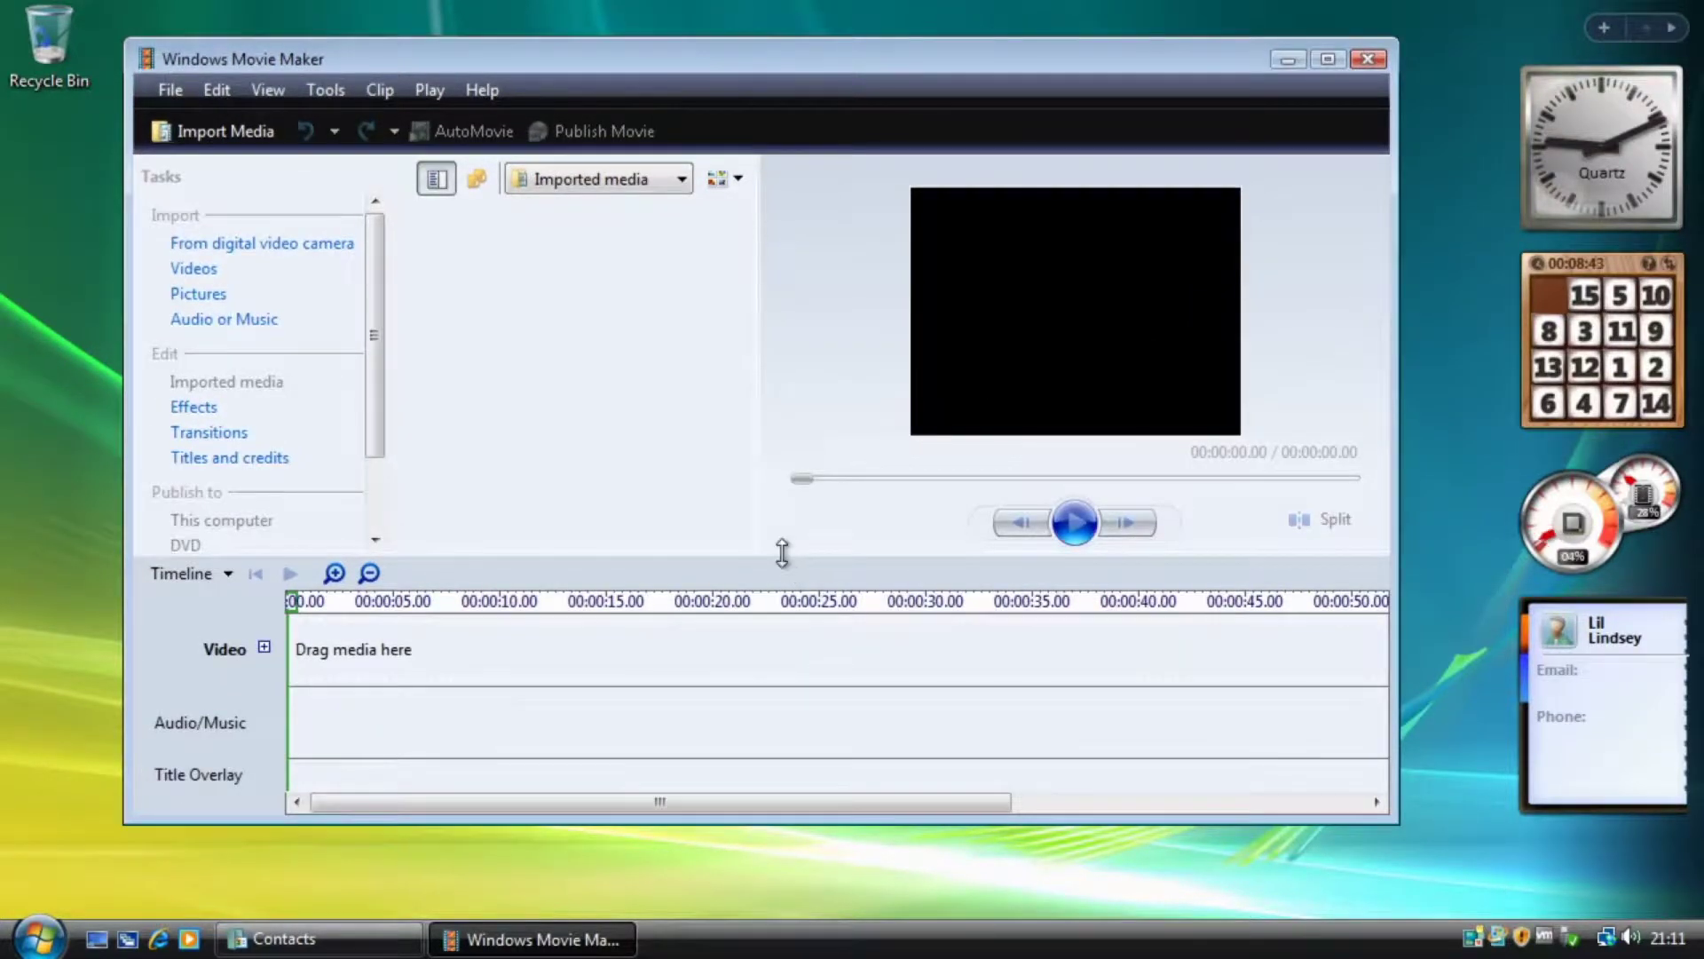
mouse_move(782, 552)
mouse_down()
mouse_move(778, 648)
mouse_move(795, 579)
mouse_up()
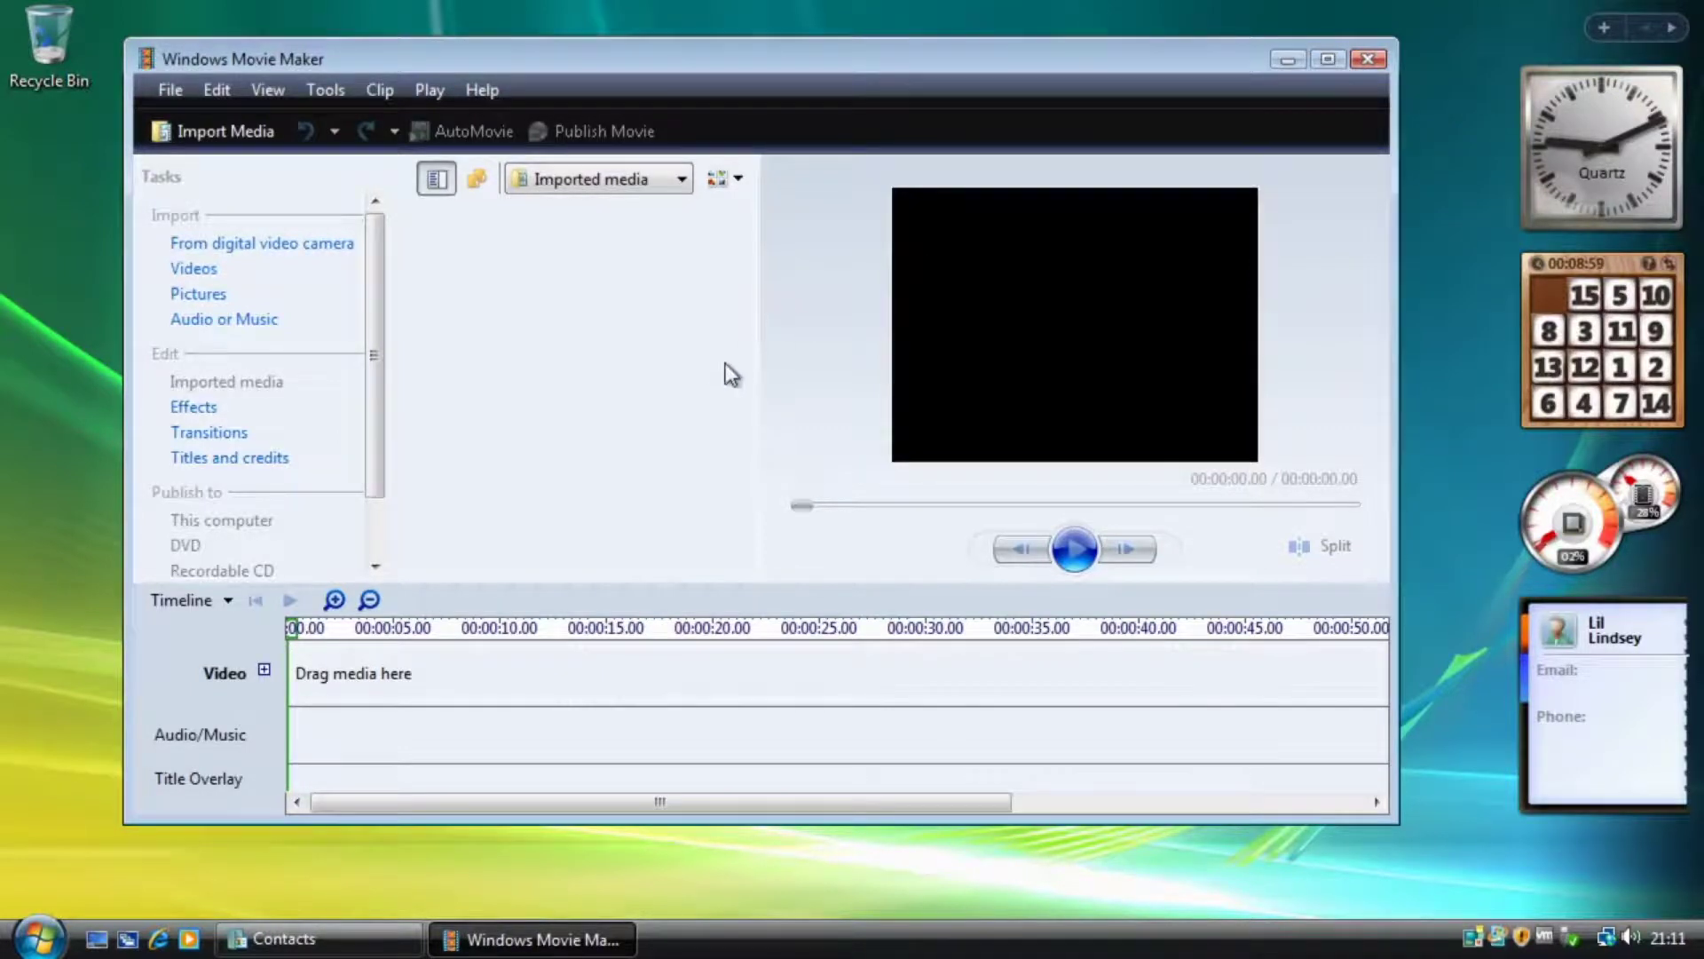
click(1381, 58)
Launch Calculator from Accessories, drag it to the desktop centre, and remove the Contacts sidebar gadget.
click(32, 950)
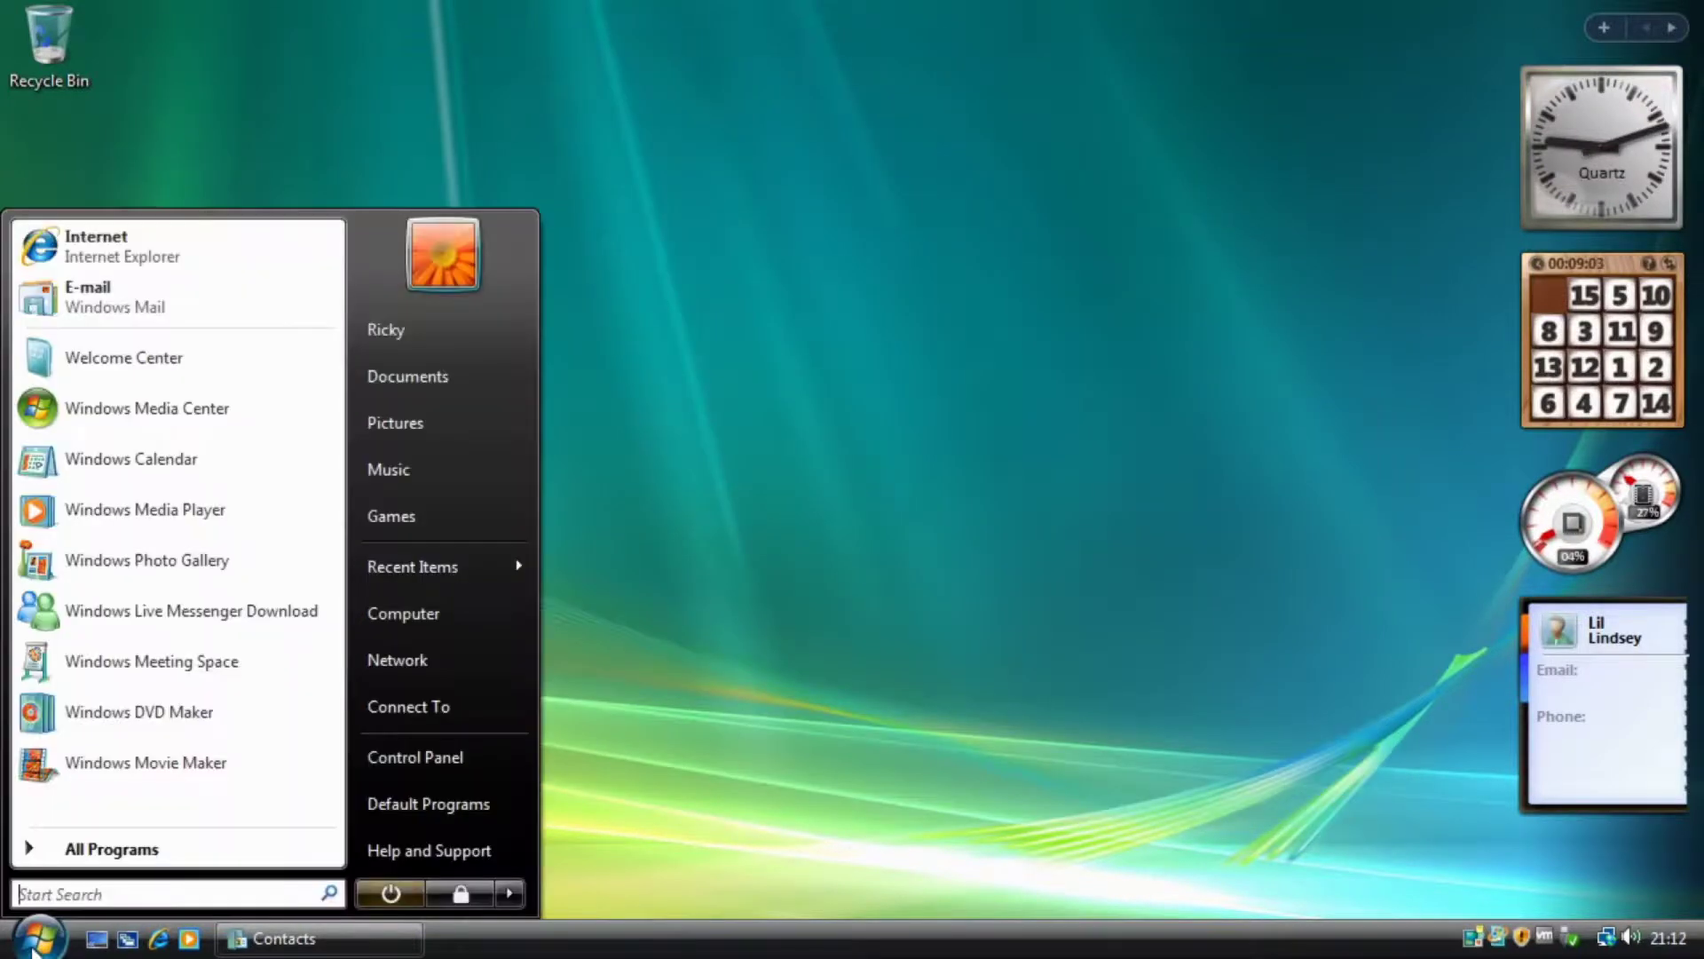
click(139, 851)
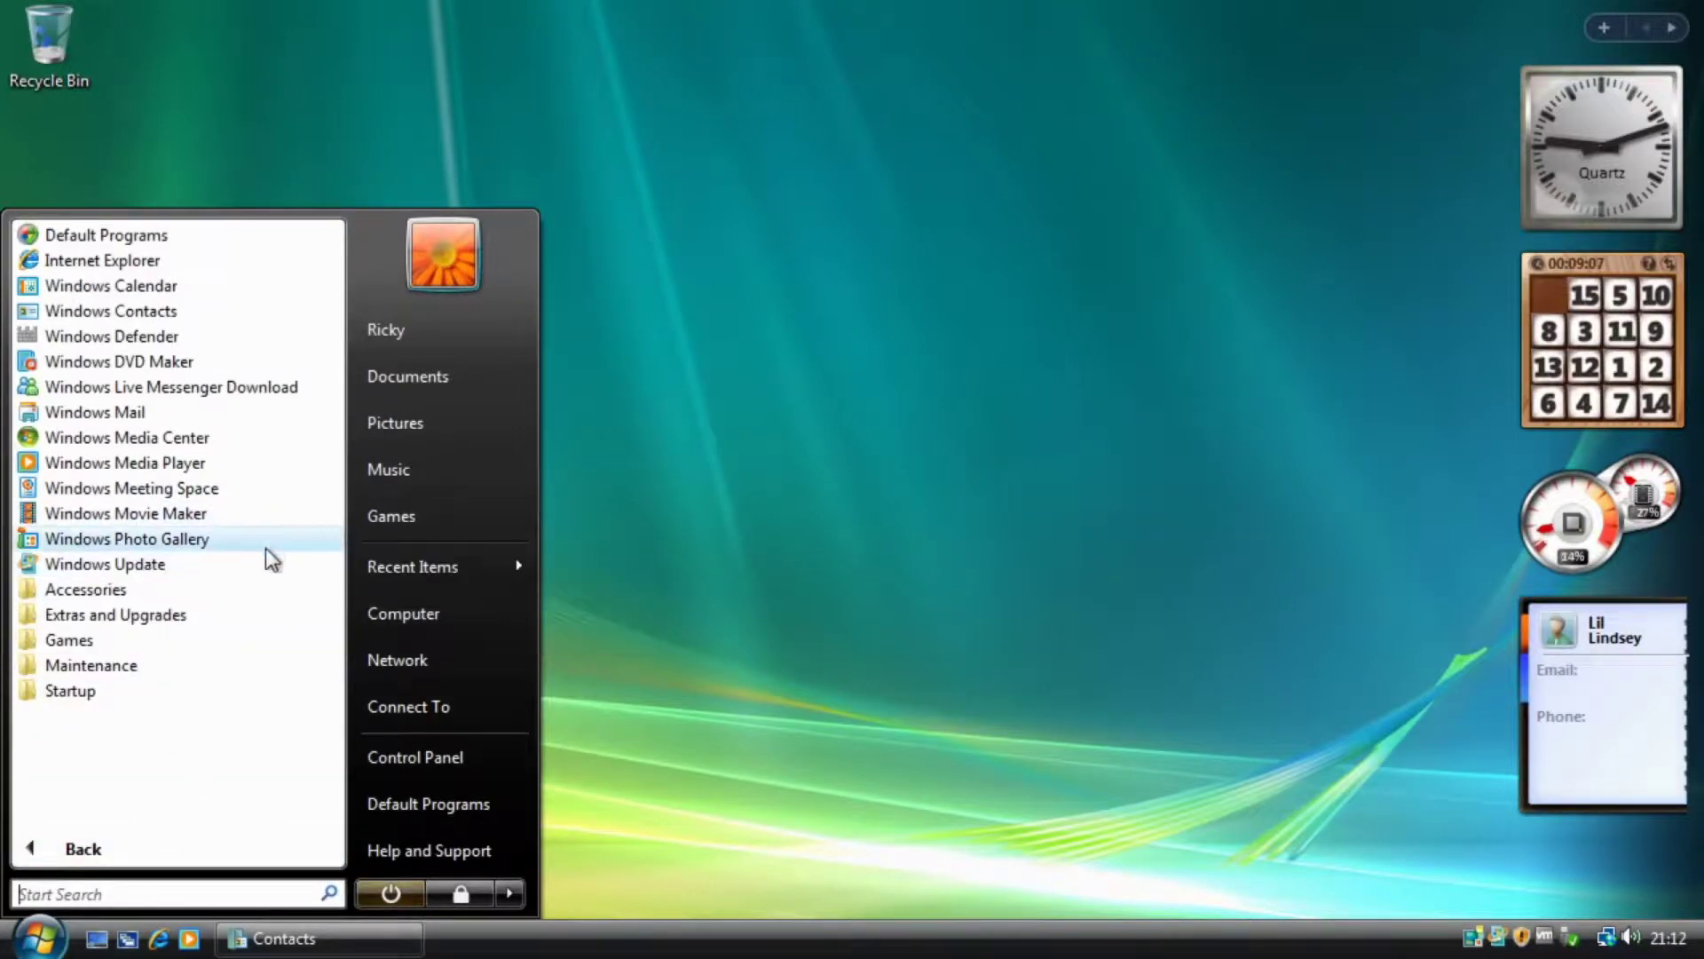
click(193, 593)
click(167, 414)
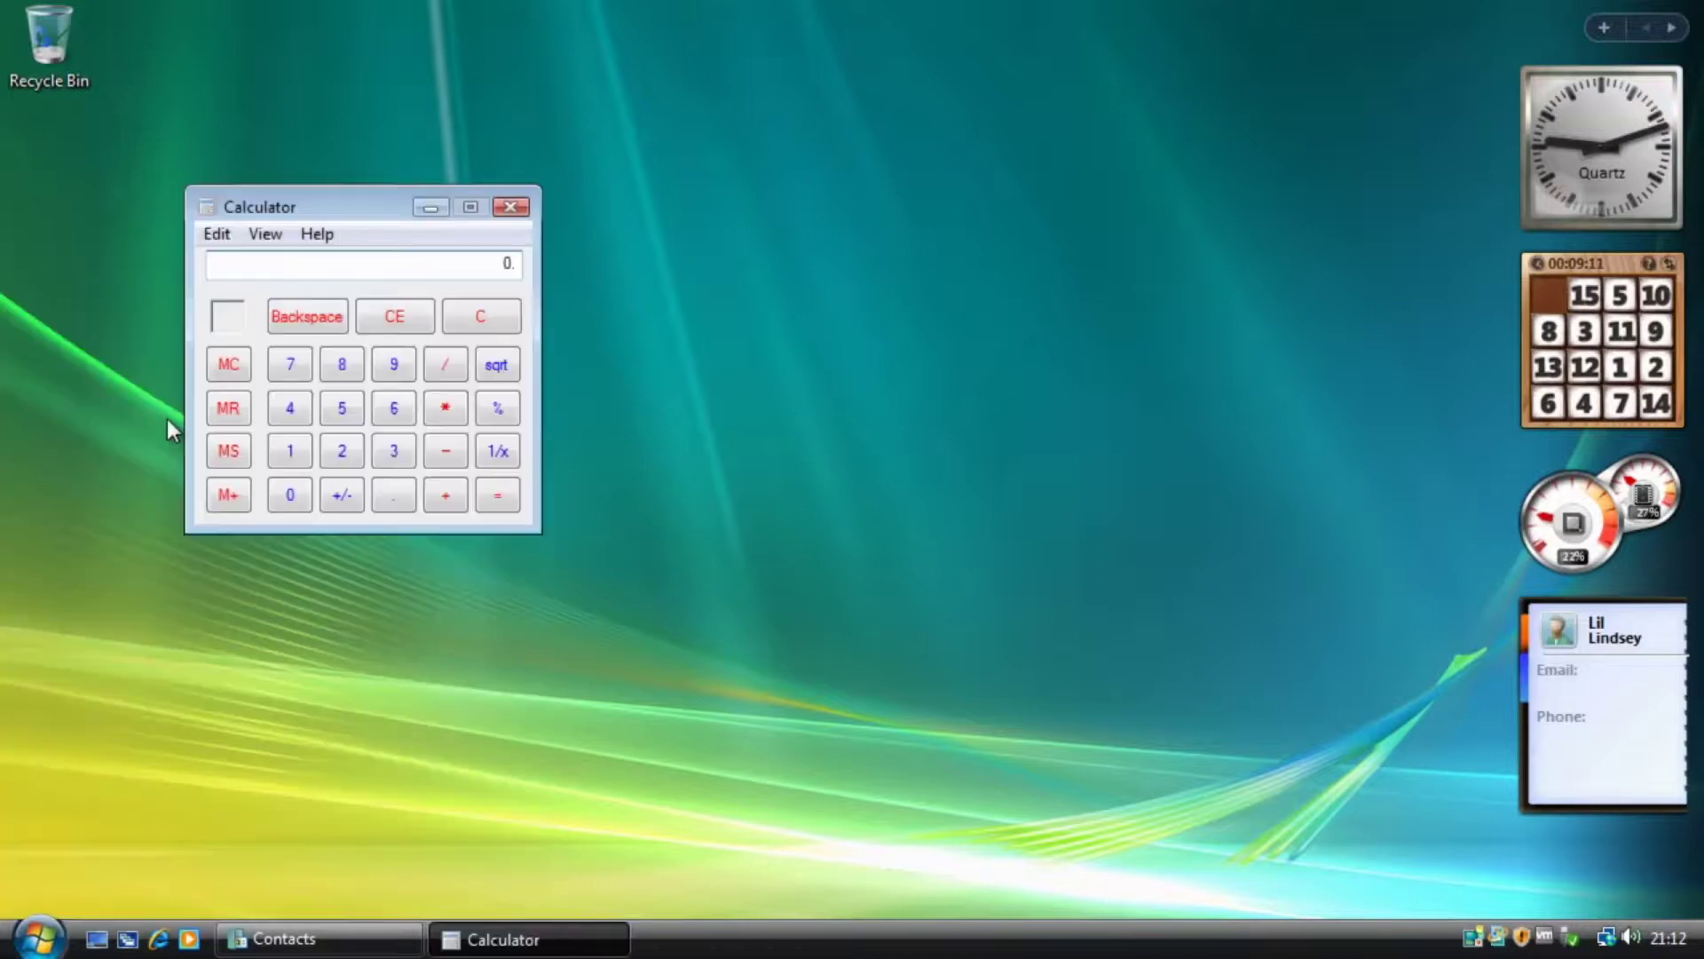
drag(357, 223, 989, 225)
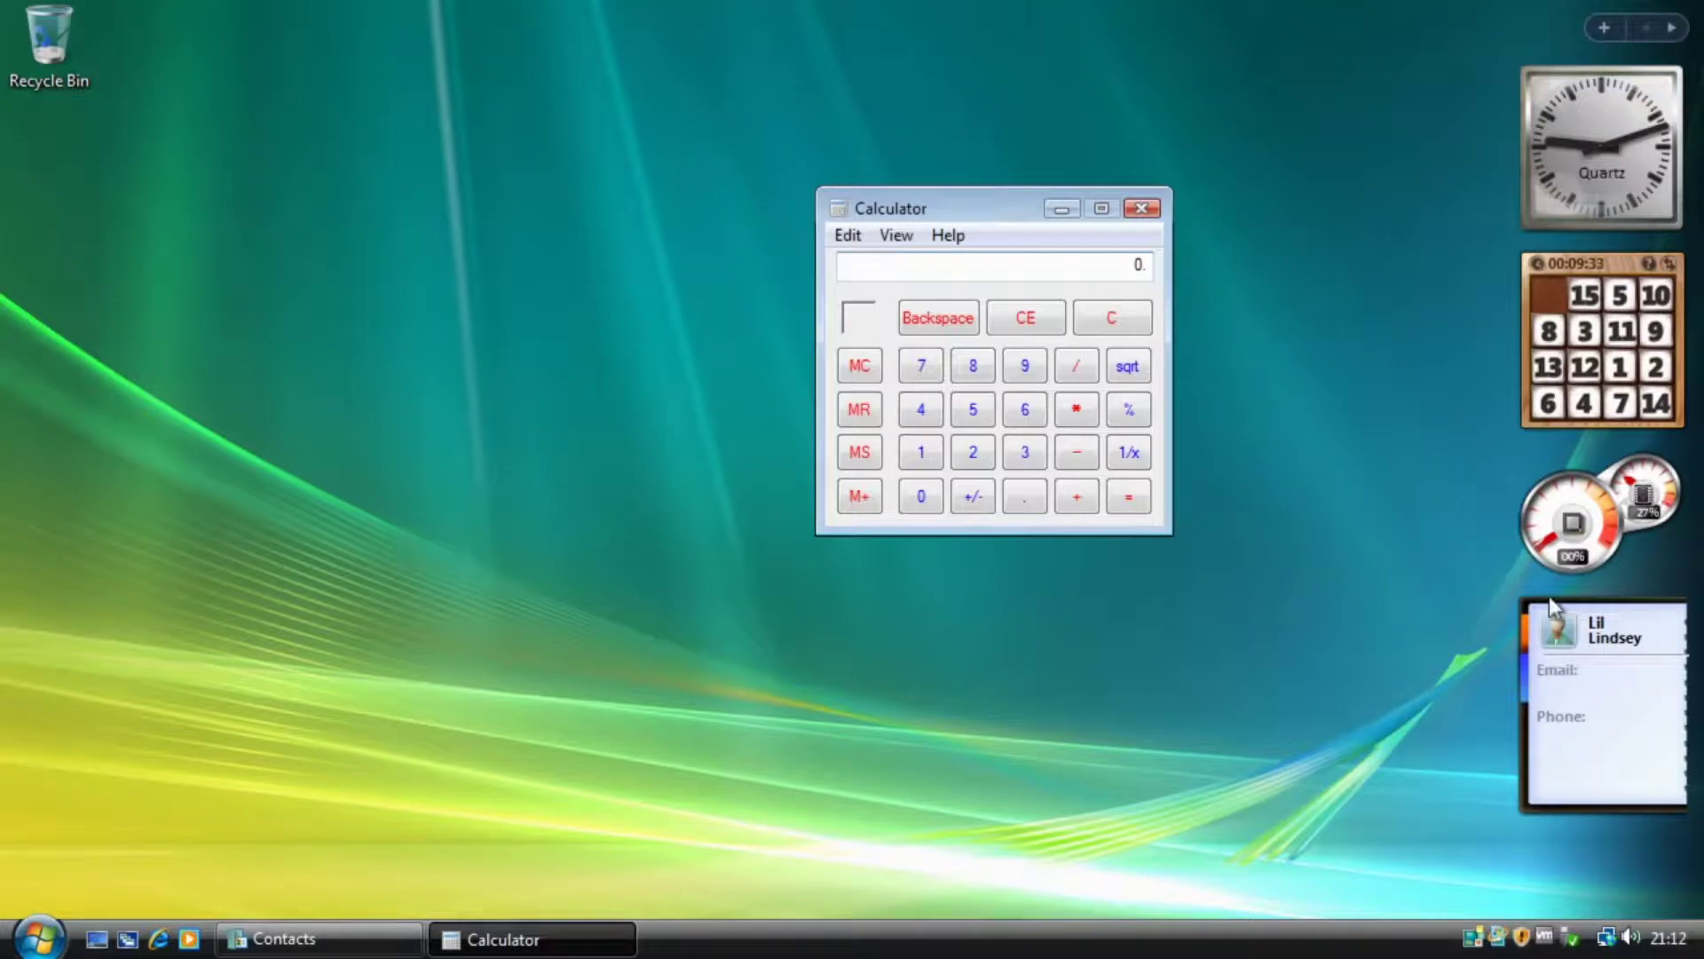
mouse_move(1692, 646)
click(1696, 604)
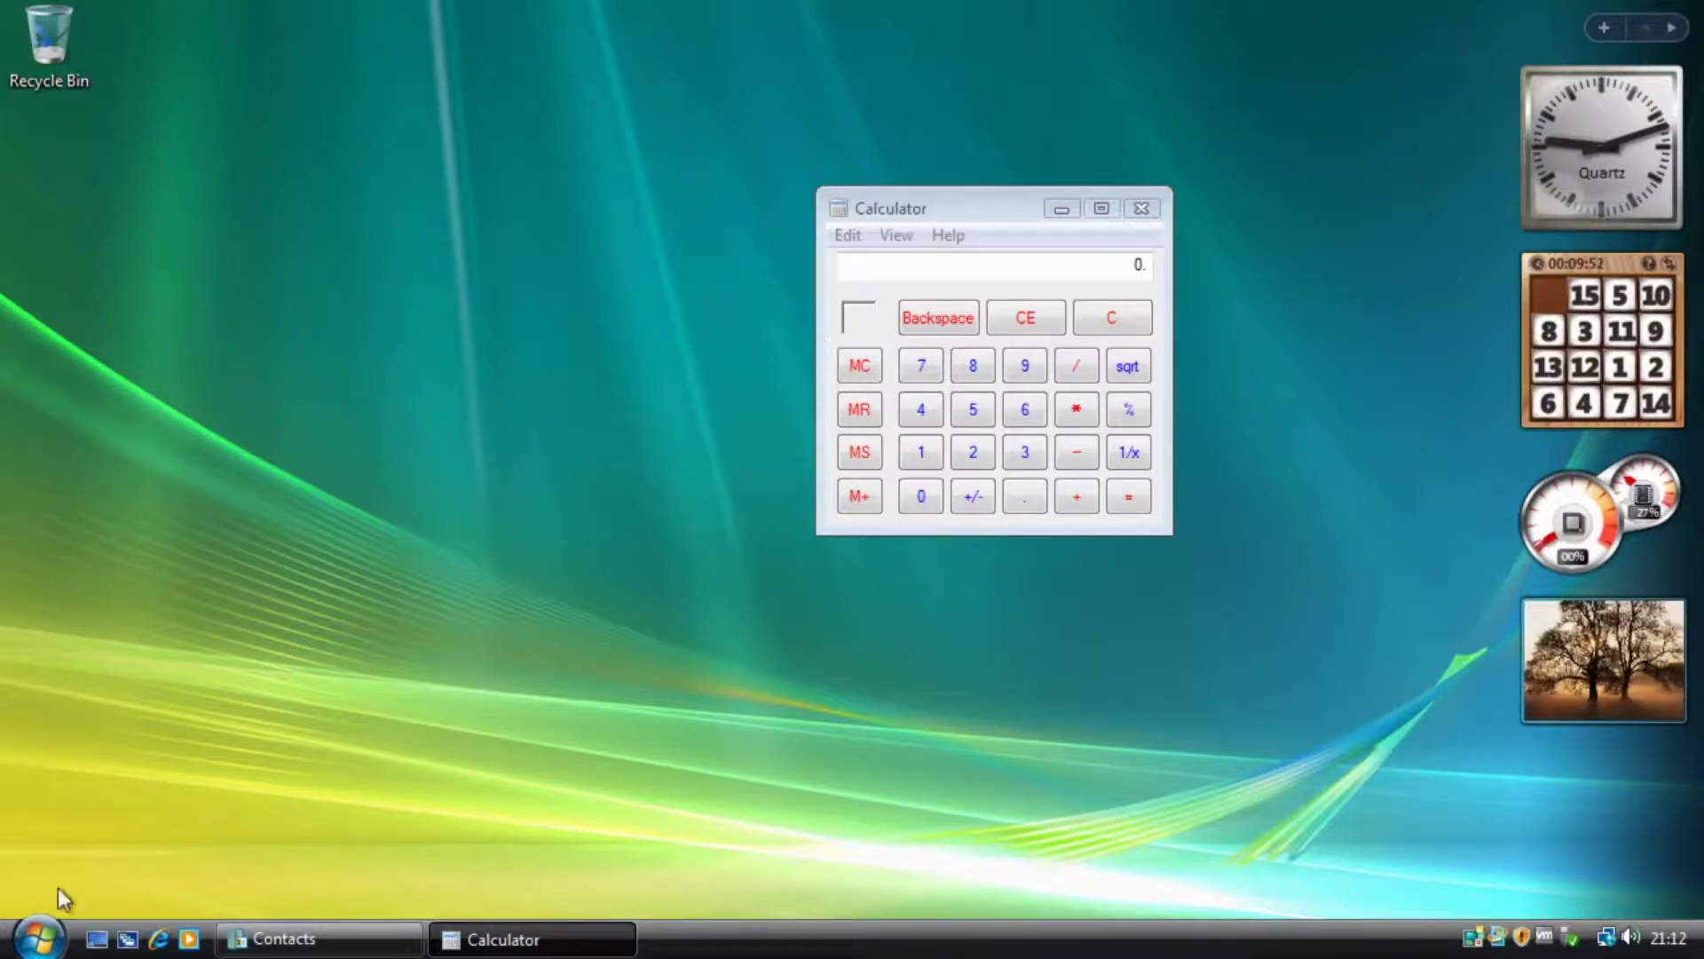
Launch Command Prompt from All Programs > Accessories.
click(40, 939)
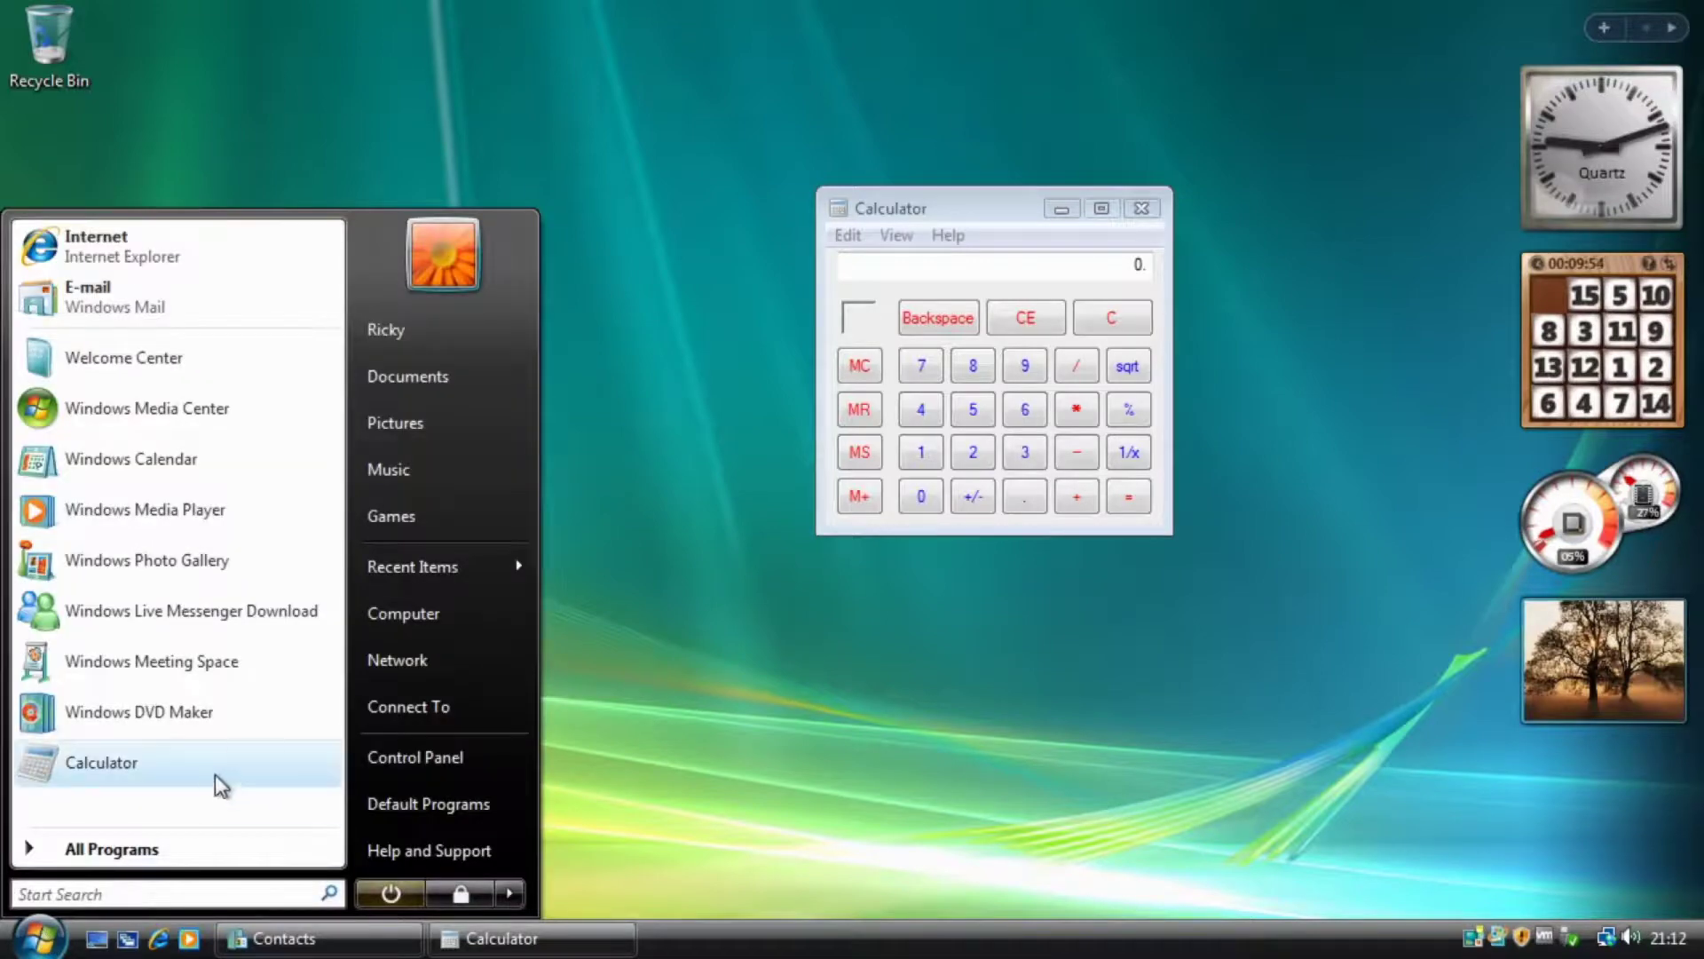
click(161, 845)
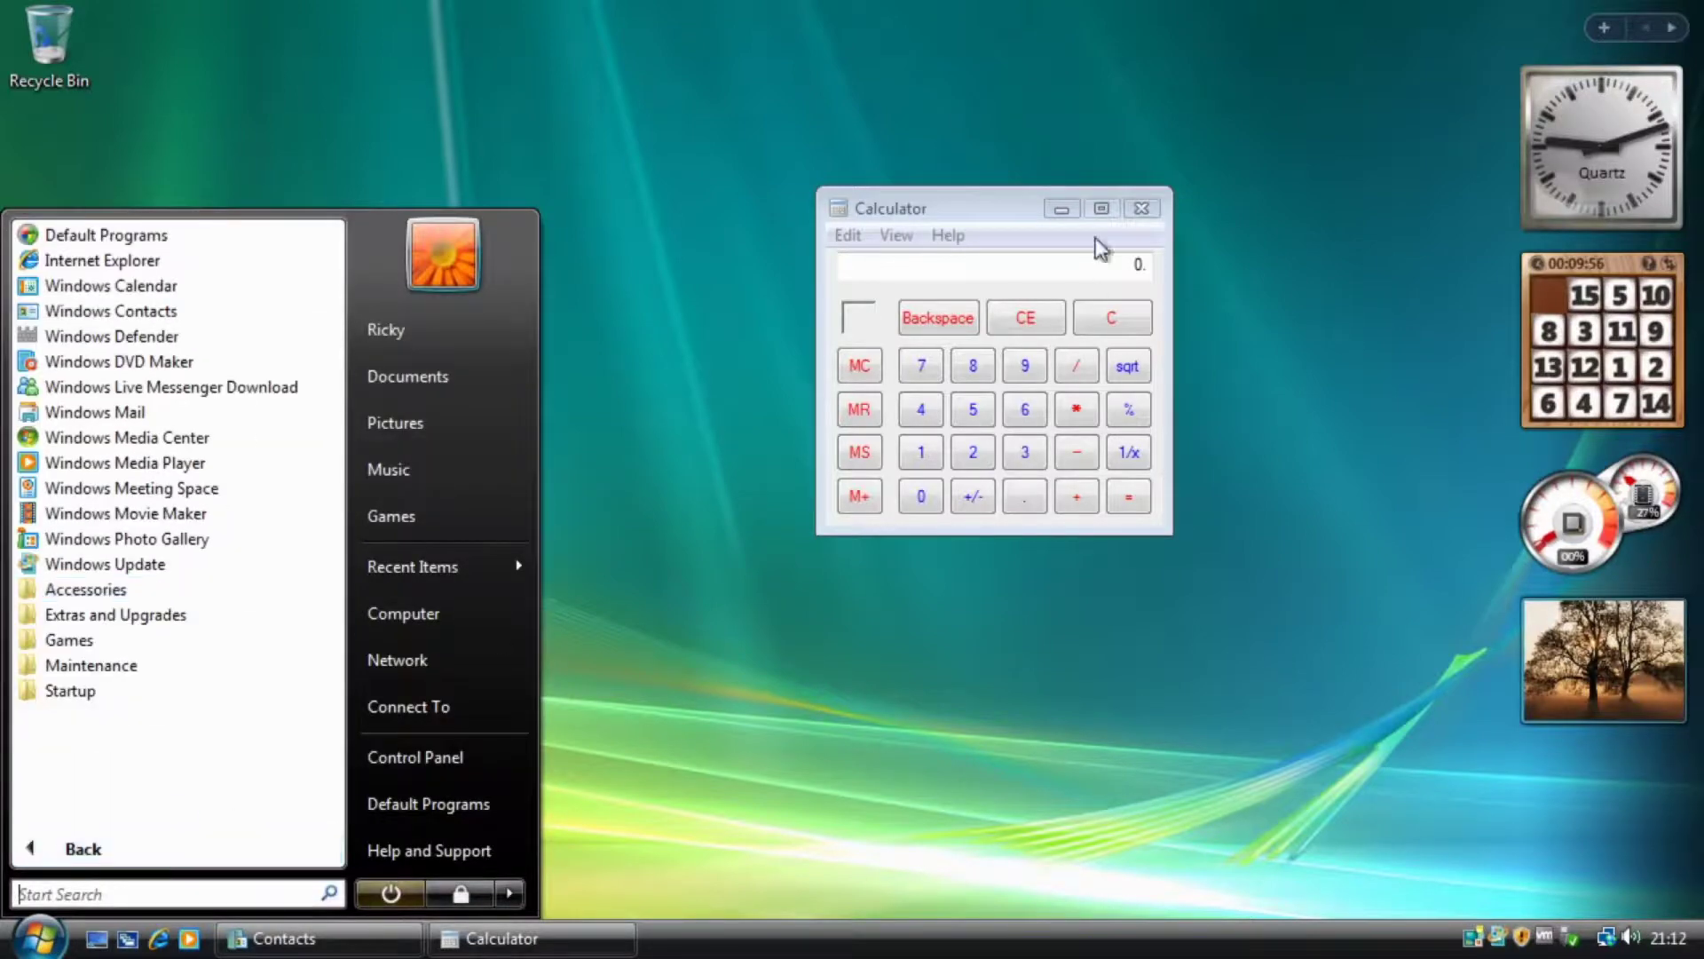
click(86, 589)
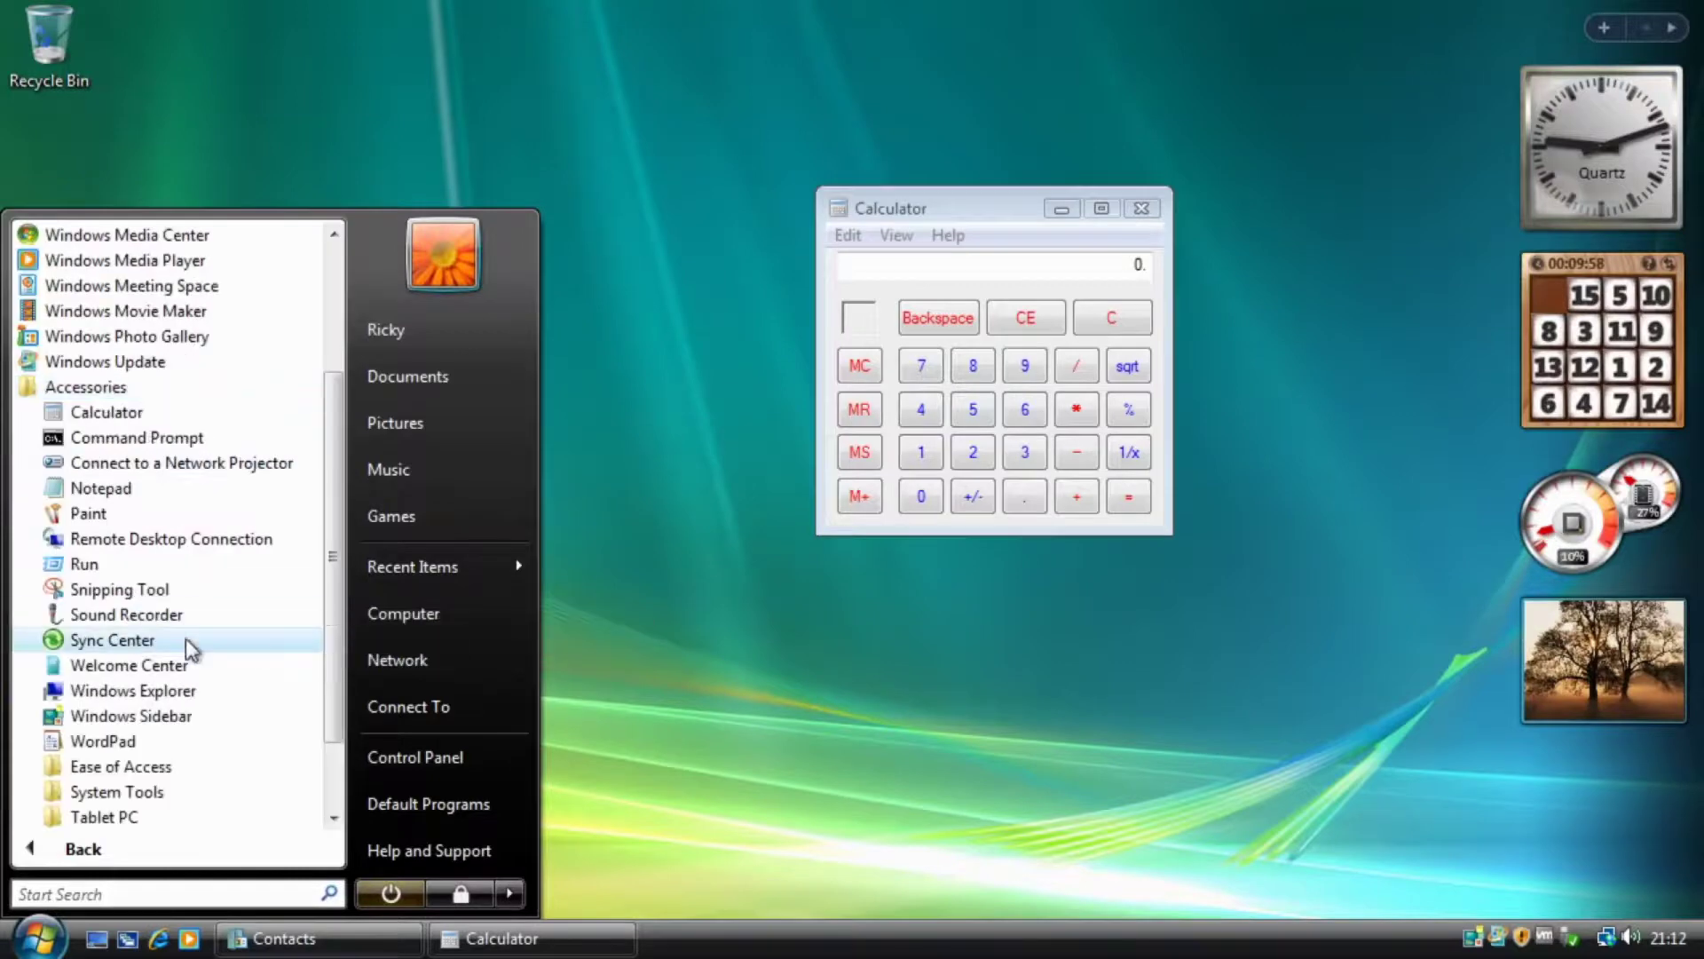
click(140, 444)
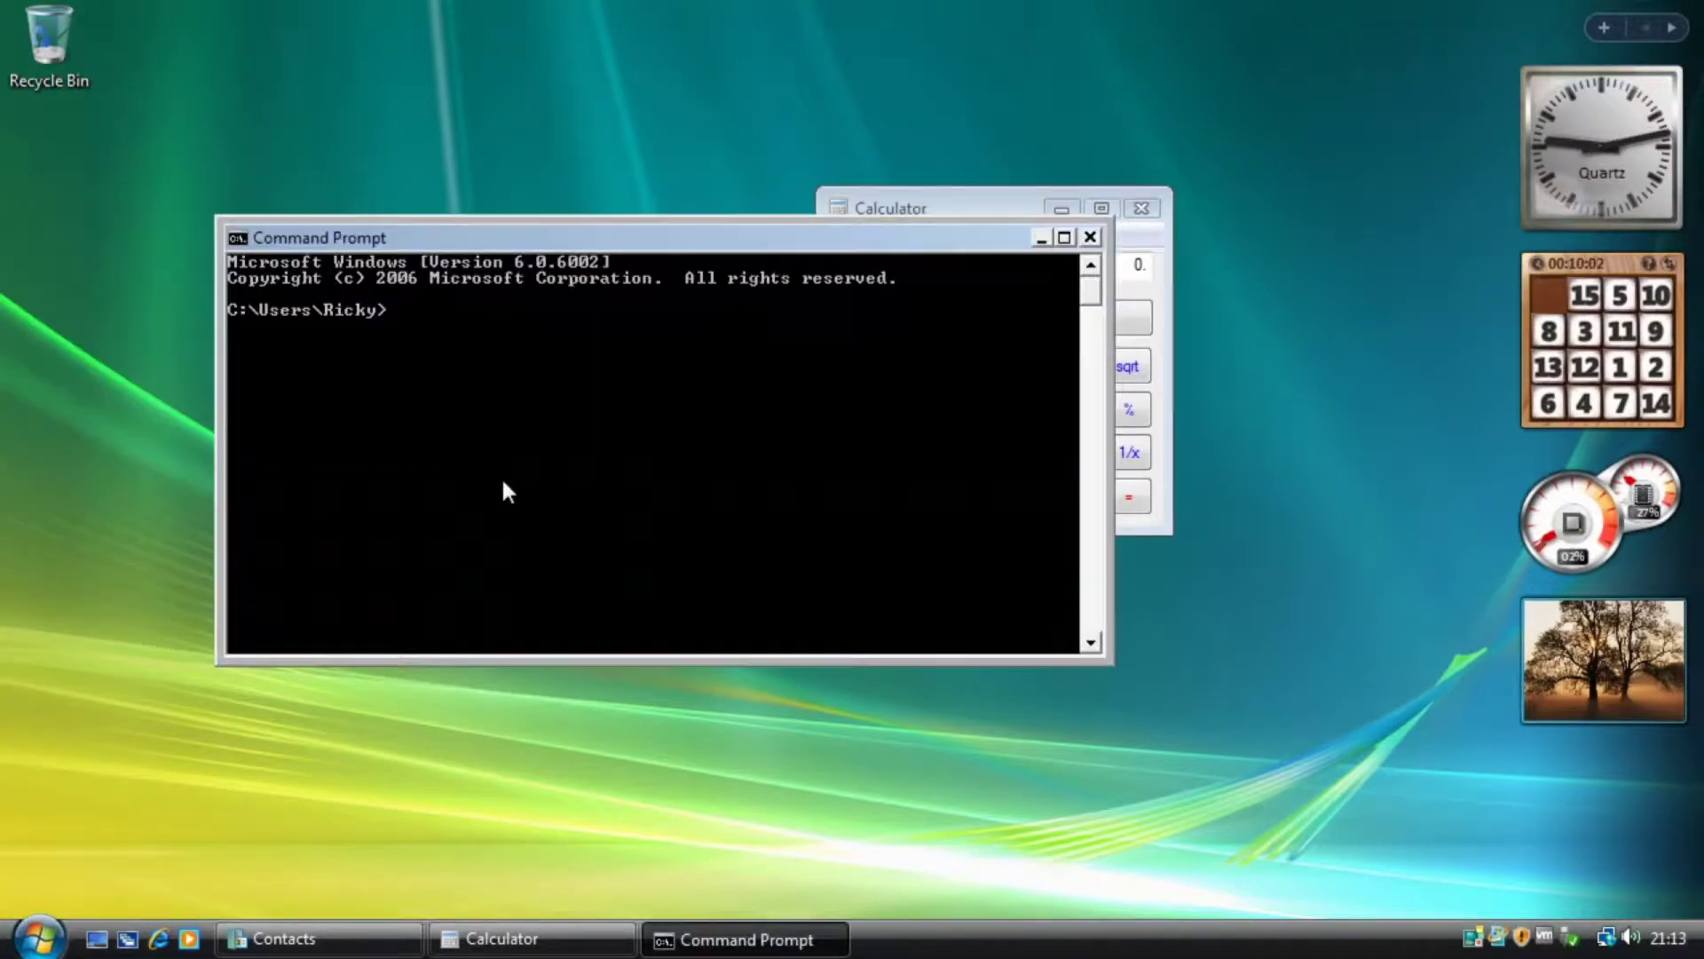
Reposition the Command Prompt window, close Calculator, then close Command Prompt too.
drag(758, 251, 665, 249)
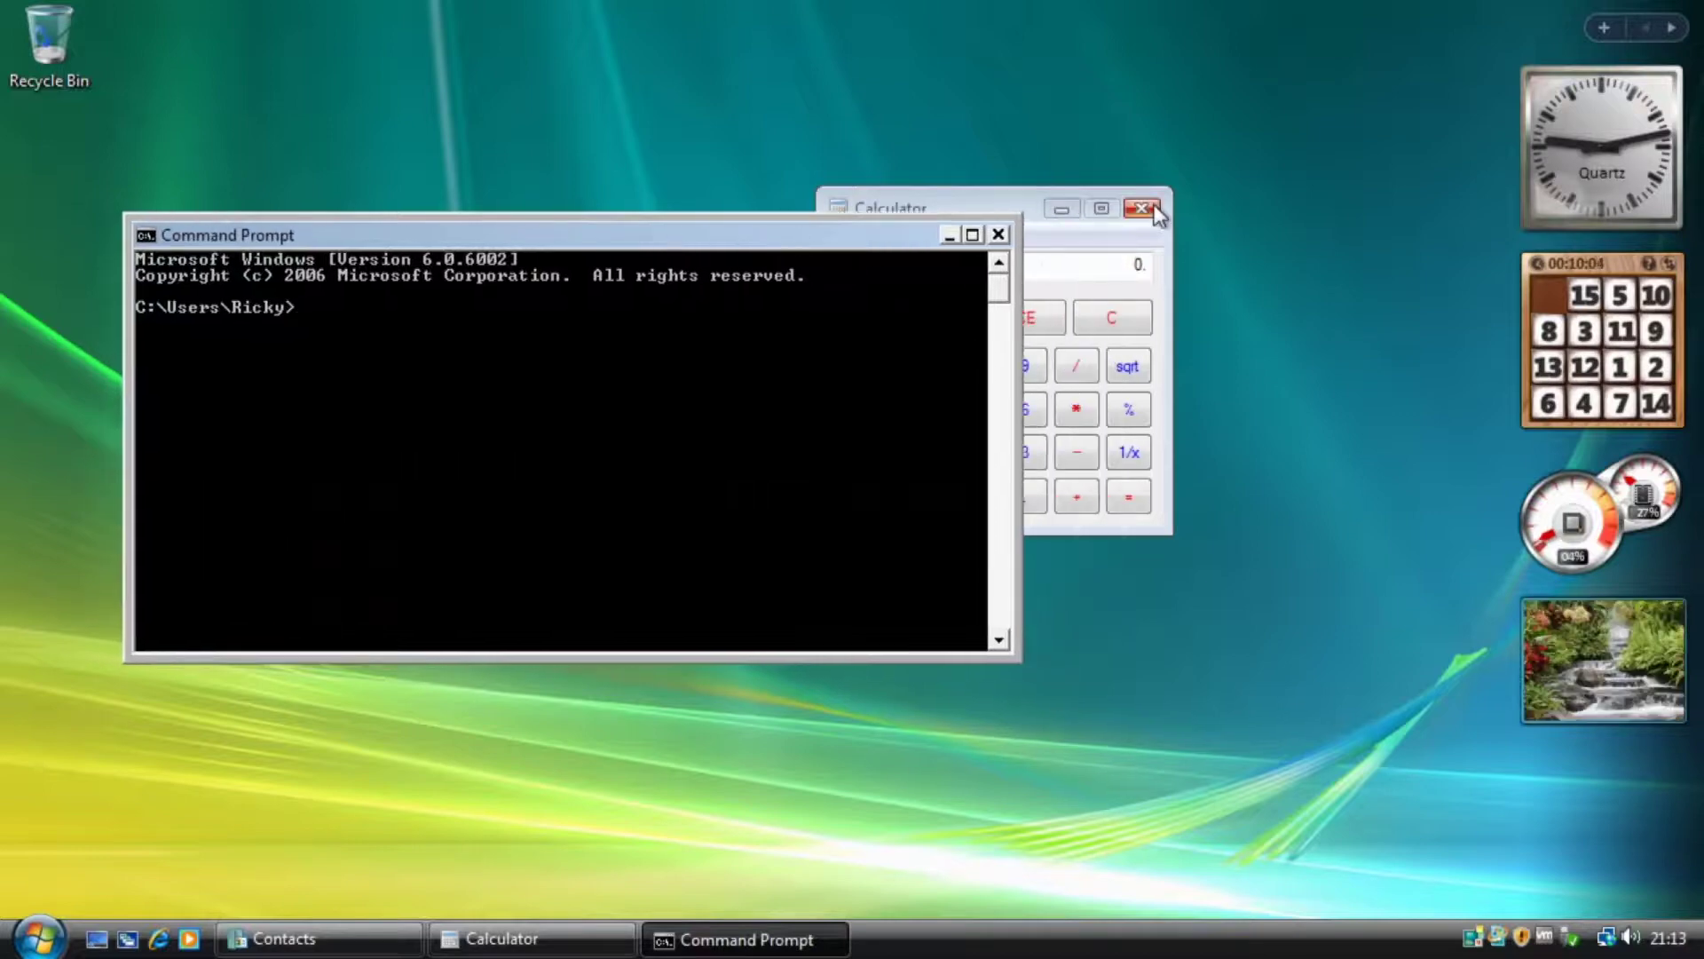
click(1142, 208)
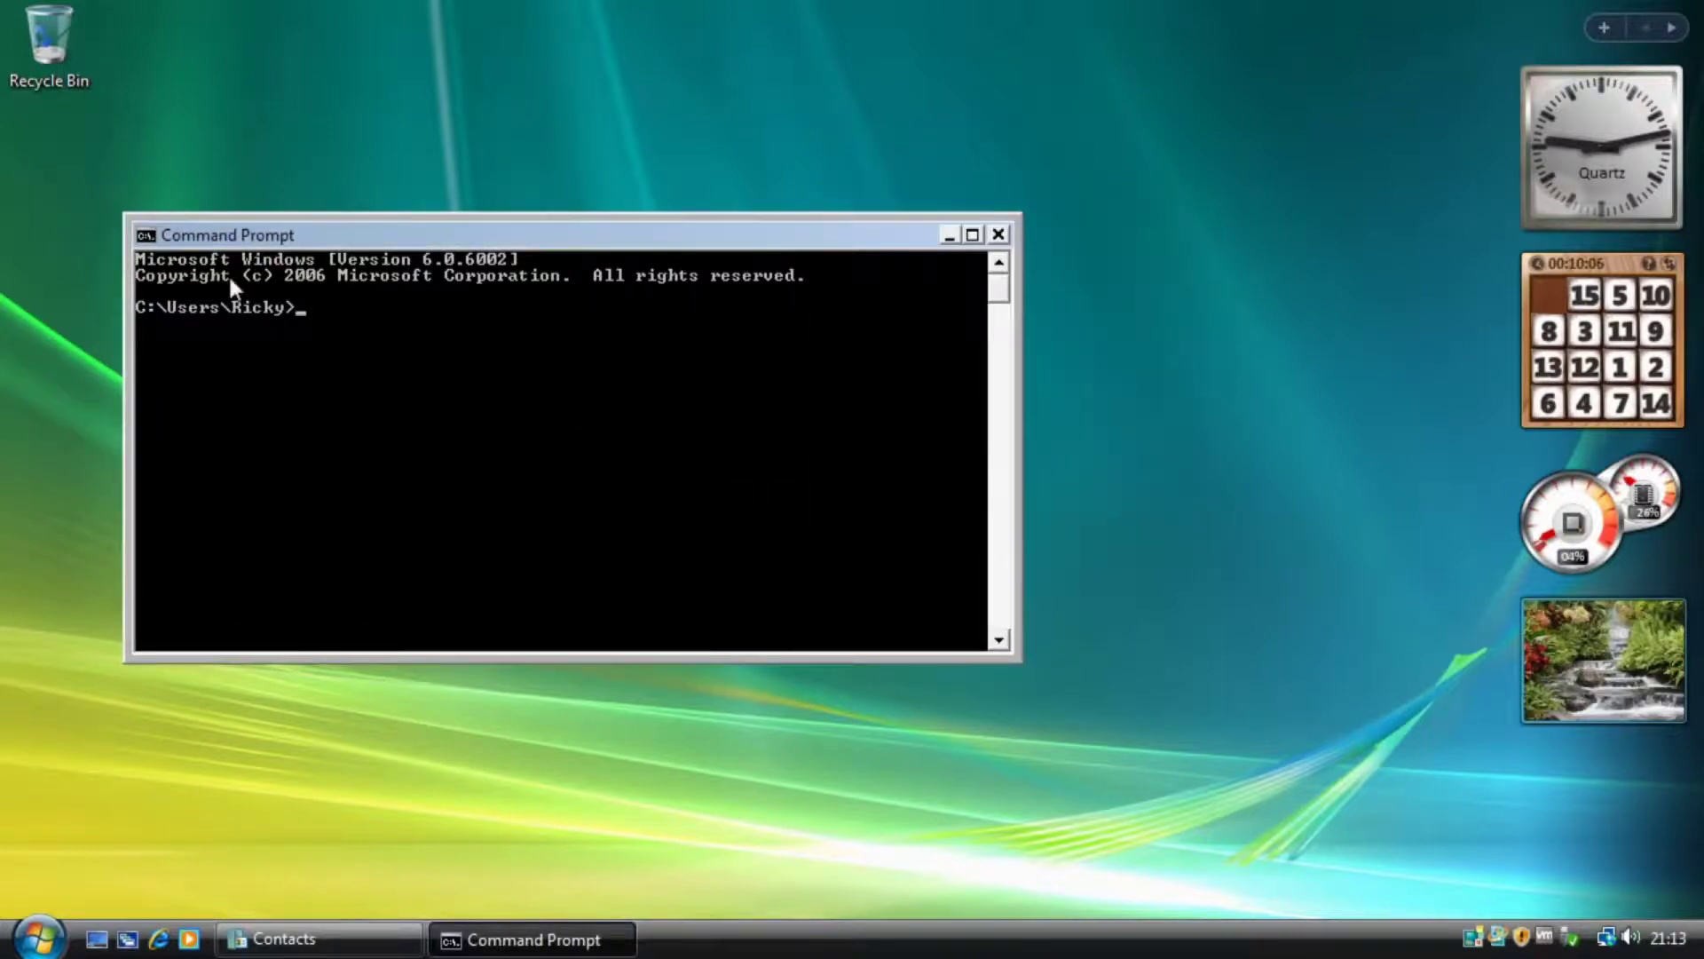
drag(173, 248, 317, 266)
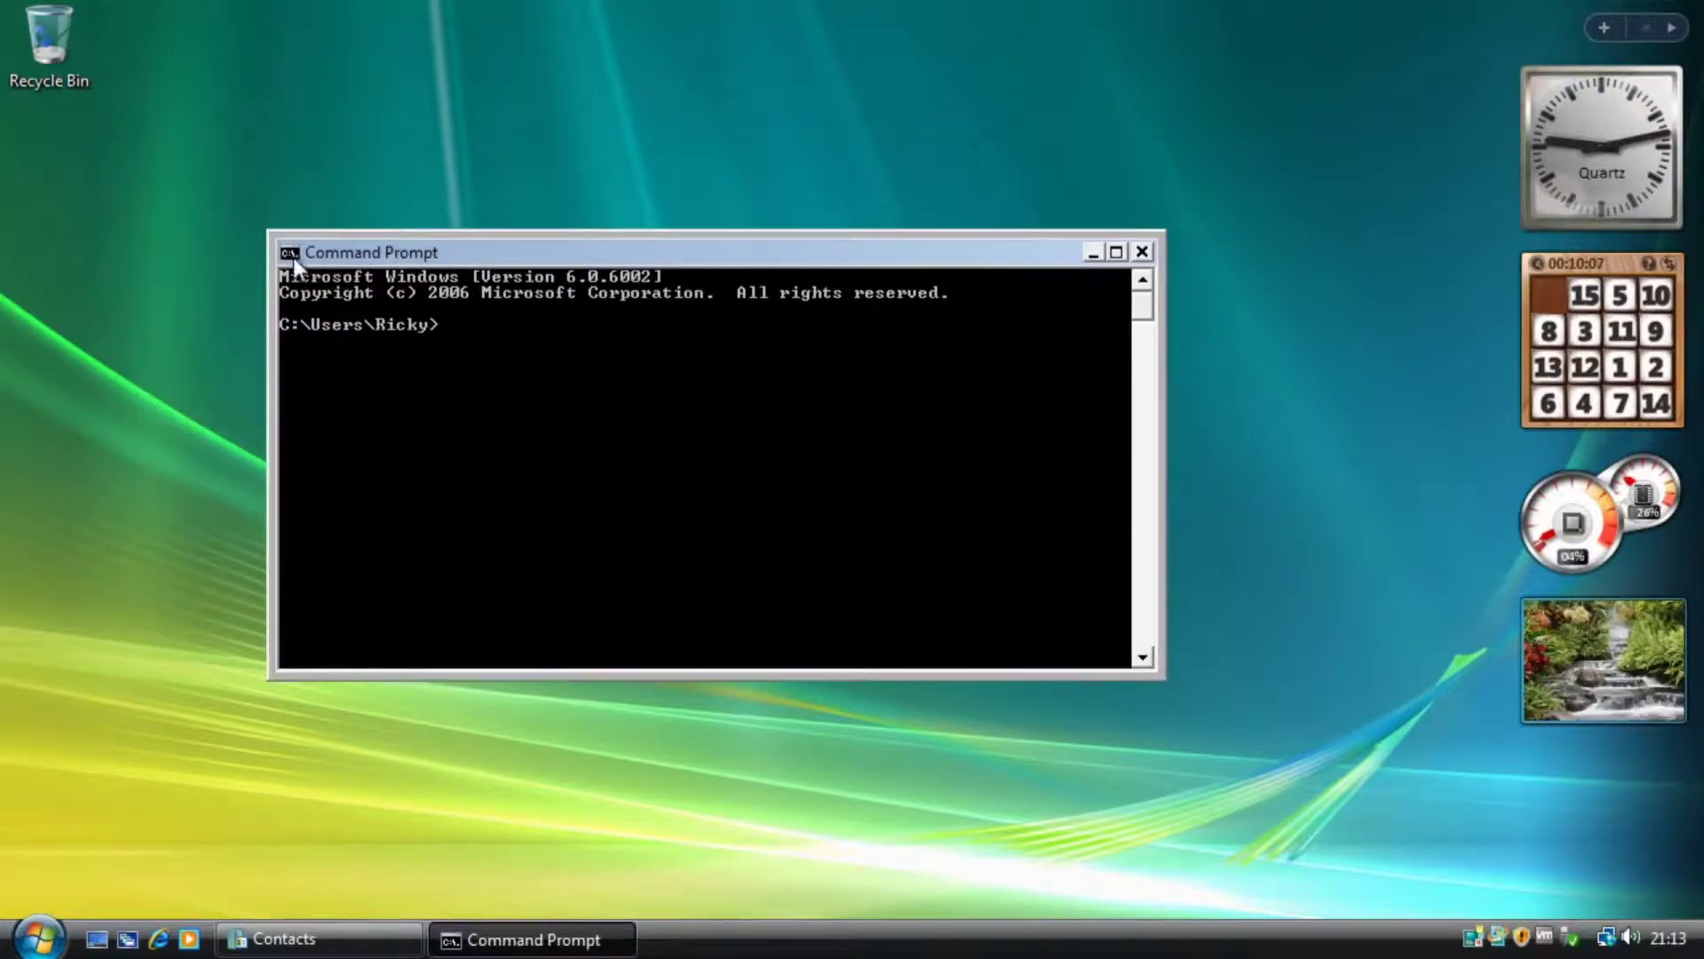
click(1141, 257)
Open Notepad from Accessories and immediately close it.
click(37, 937)
click(133, 852)
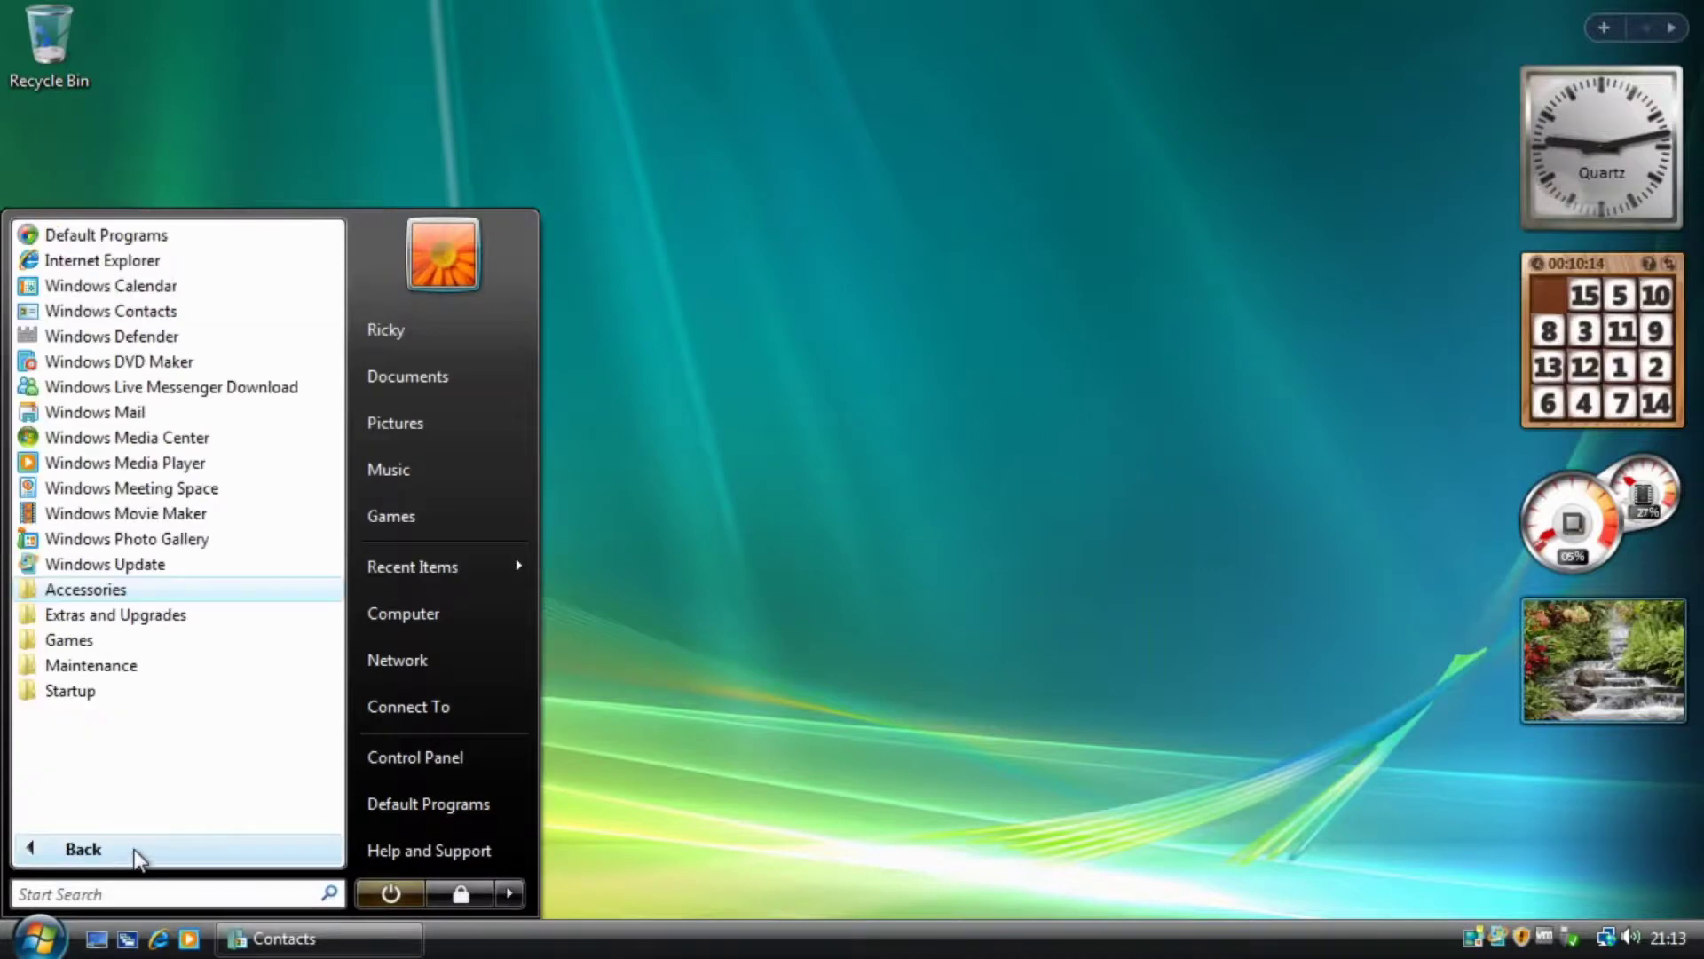
click(202, 595)
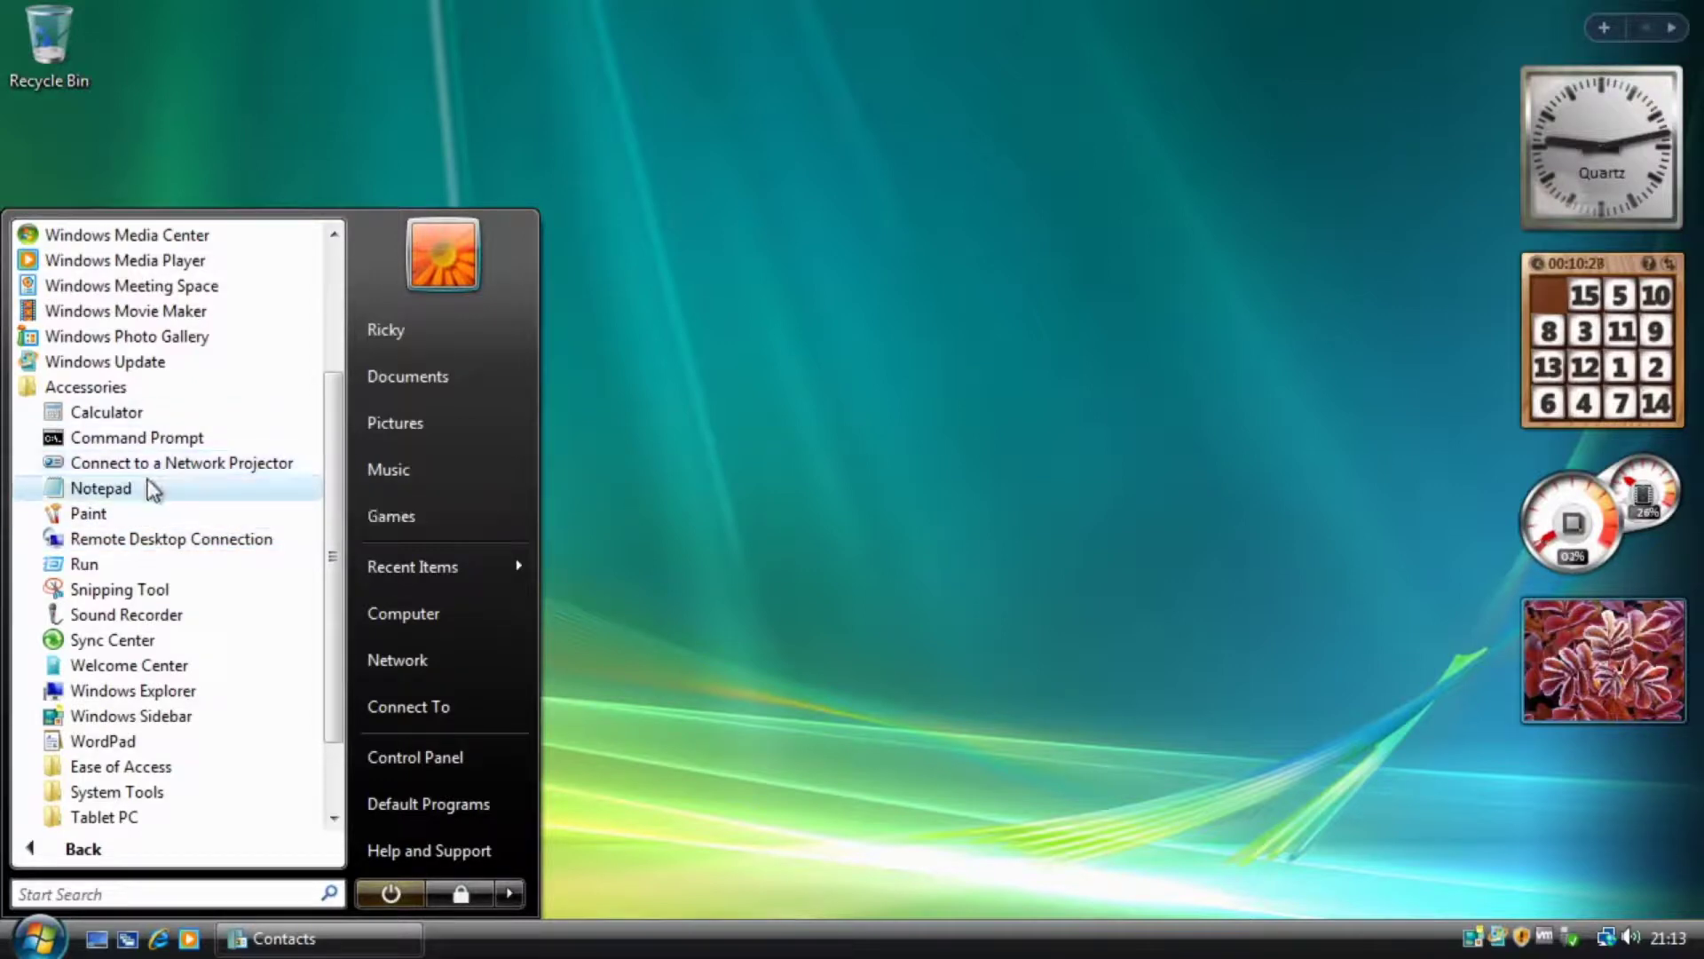
click(175, 489)
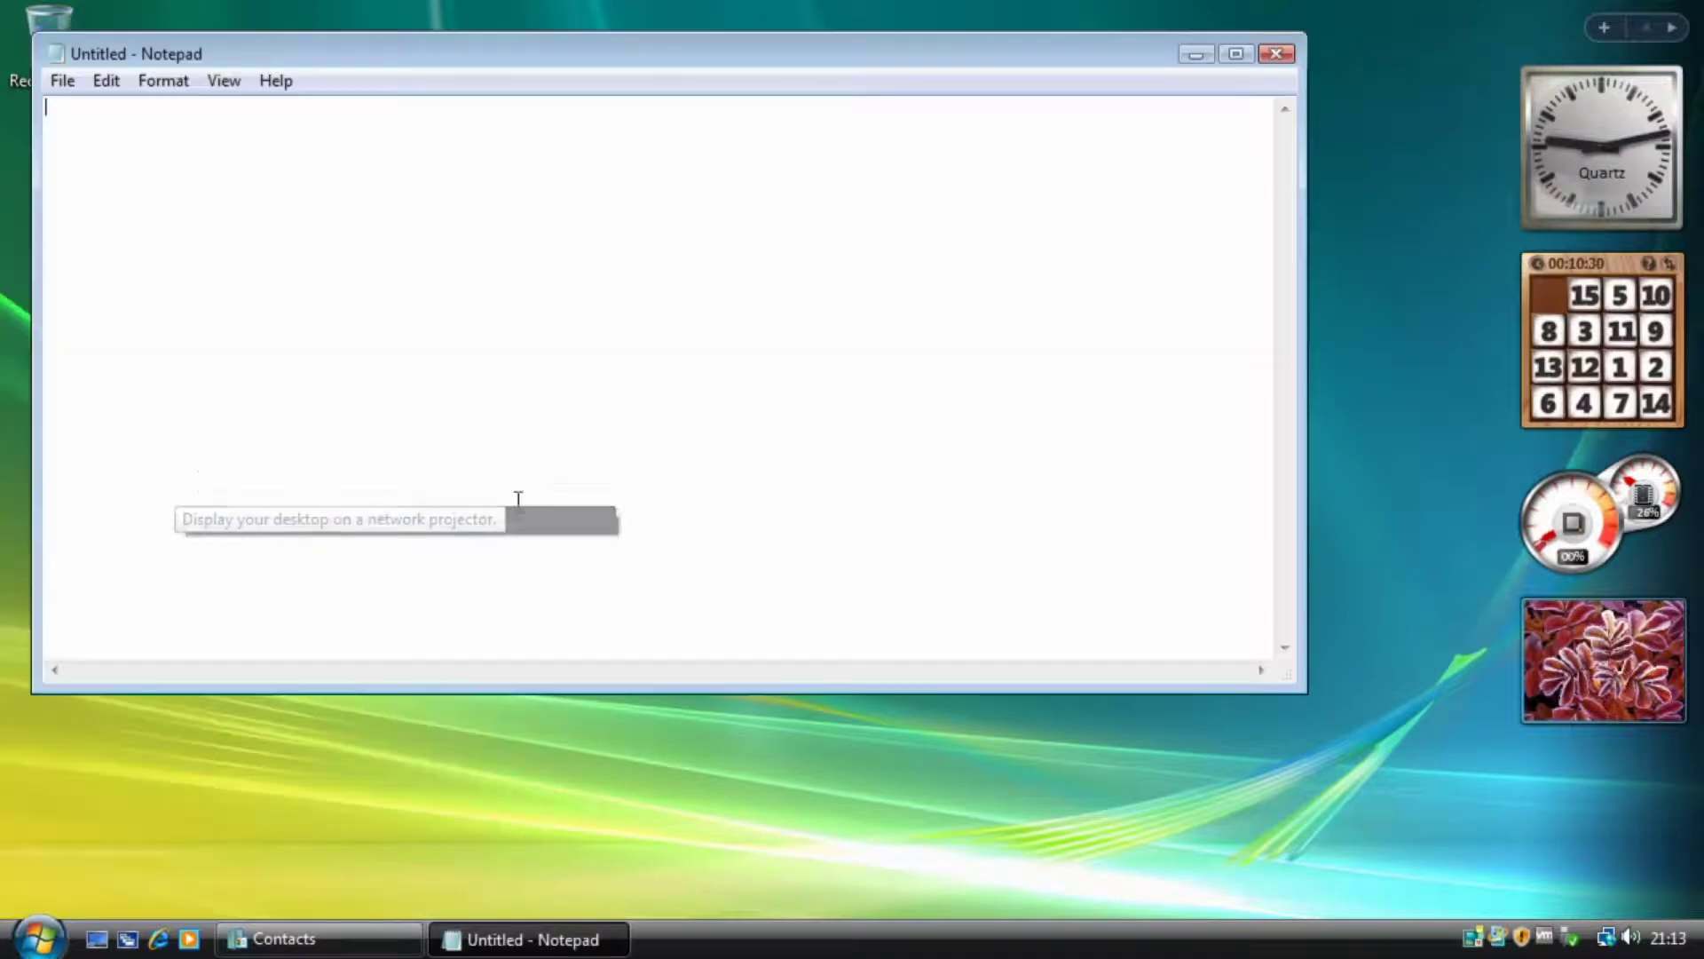
click(1278, 55)
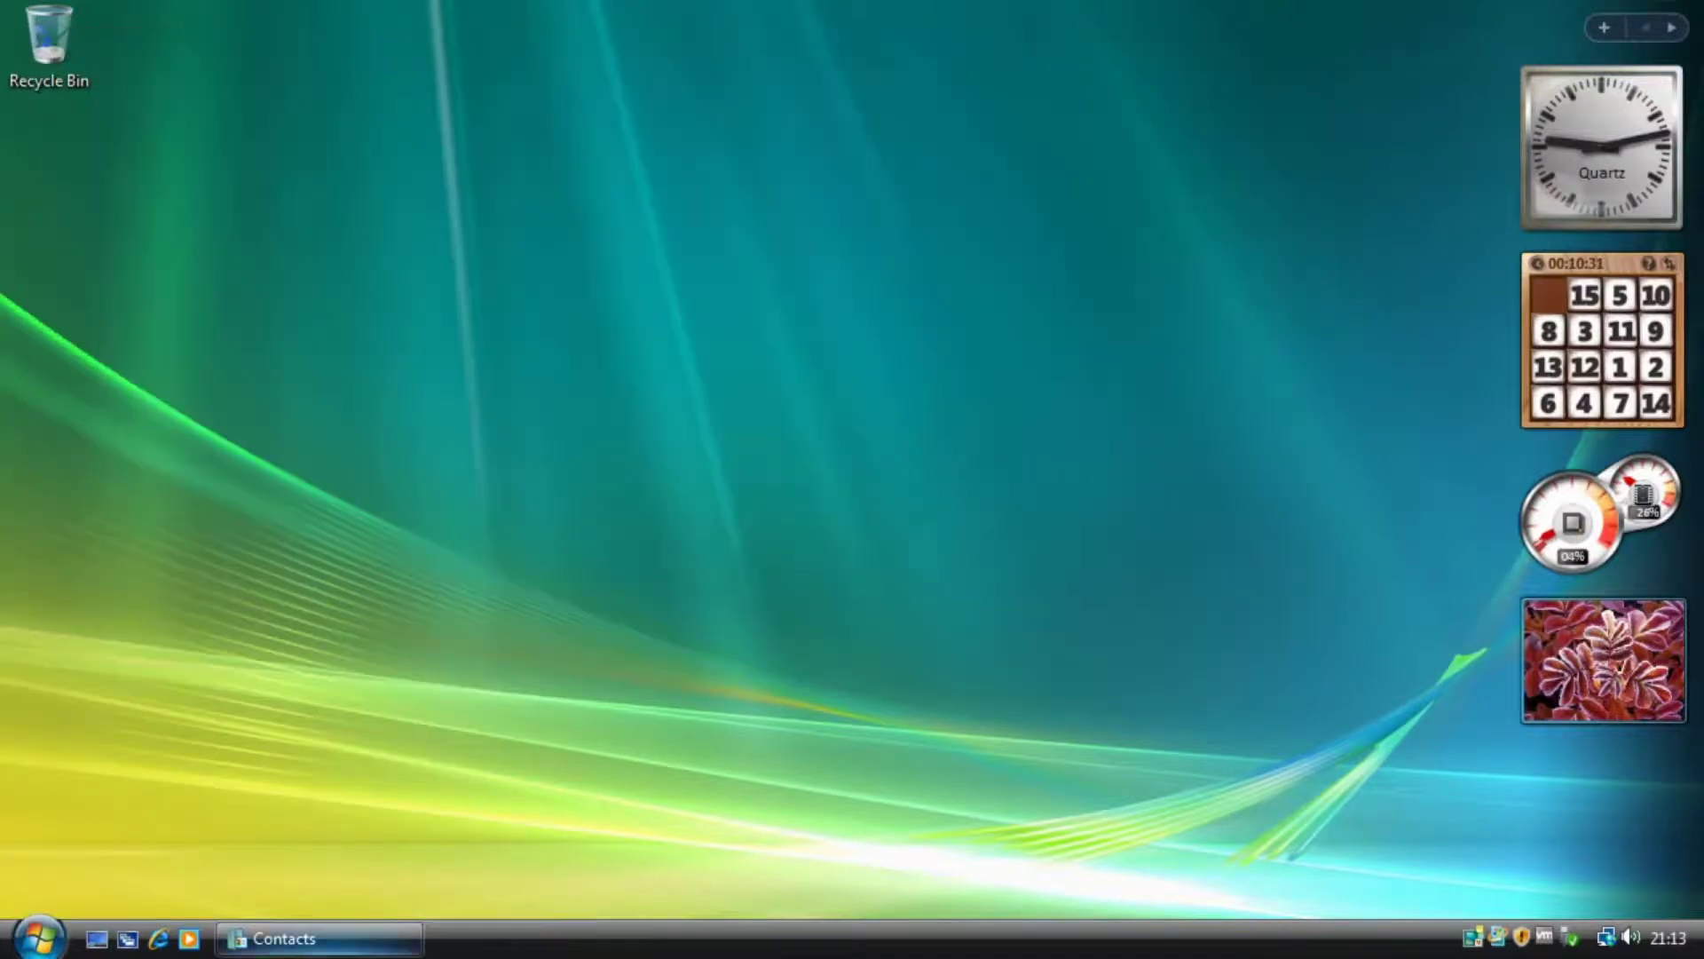
Launch Paint from Accessories, drag its corner to enlarge the window, then close it.
click(39, 937)
click(133, 849)
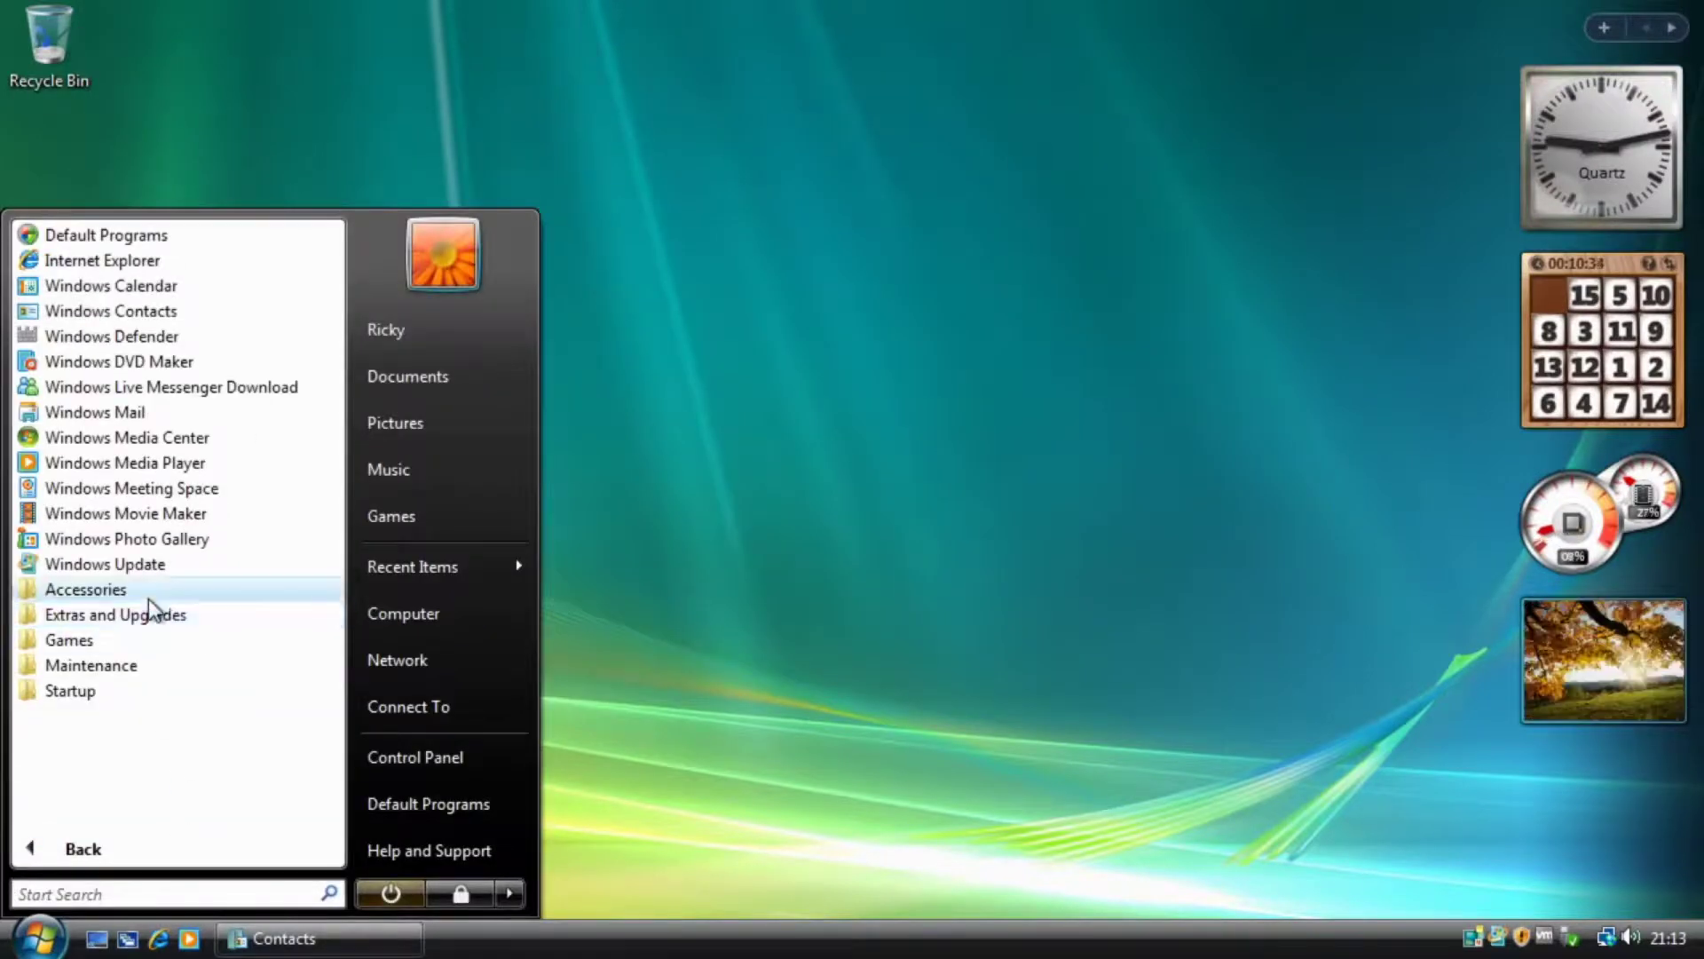
click(147, 595)
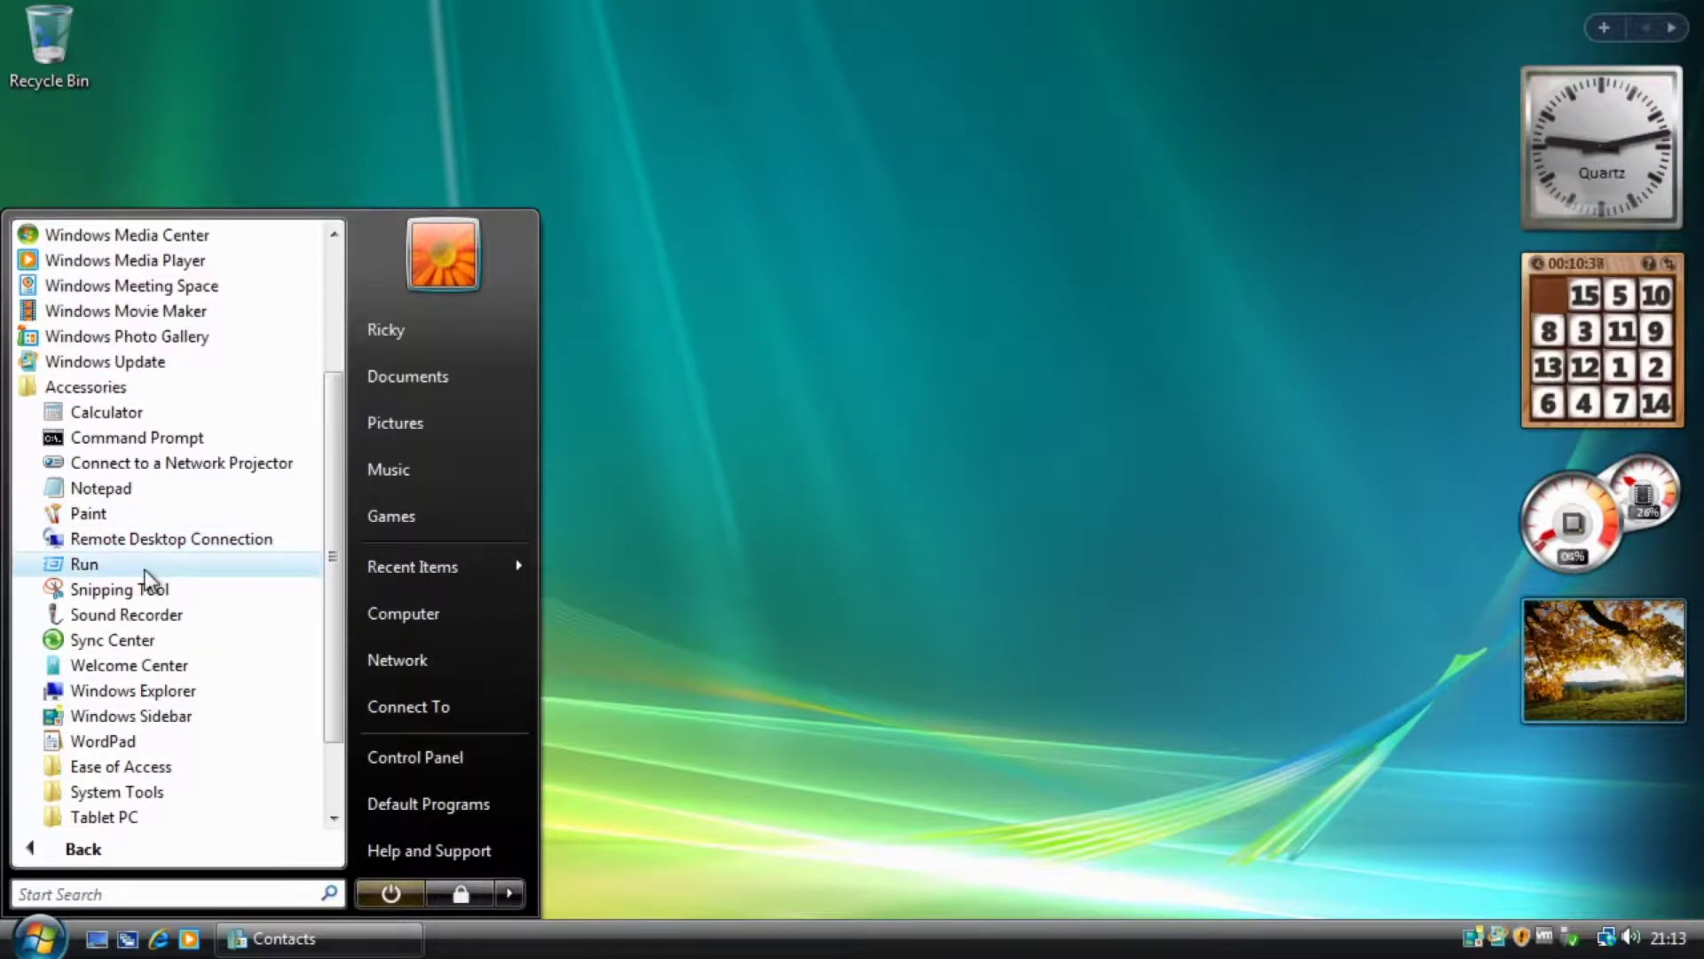
click(110, 512)
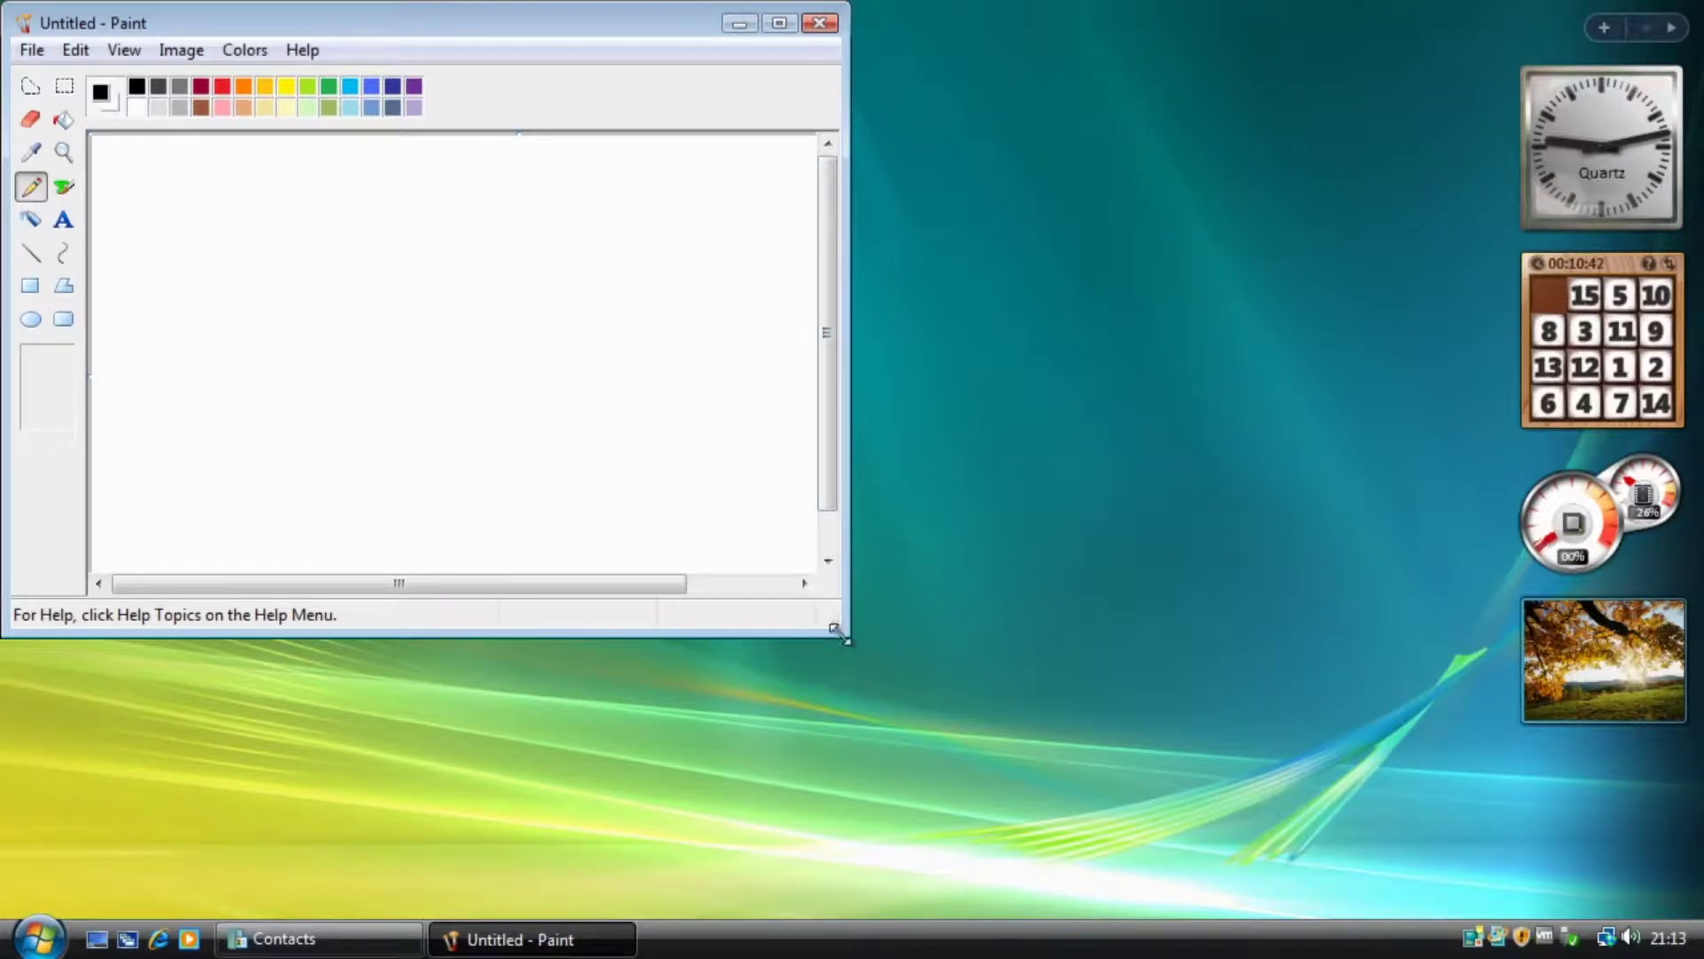
mouse_move(843, 641)
mouse_down()
mouse_move(1456, 807)
mouse_move(1468, 871)
mouse_move(1463, 793)
mouse_up()
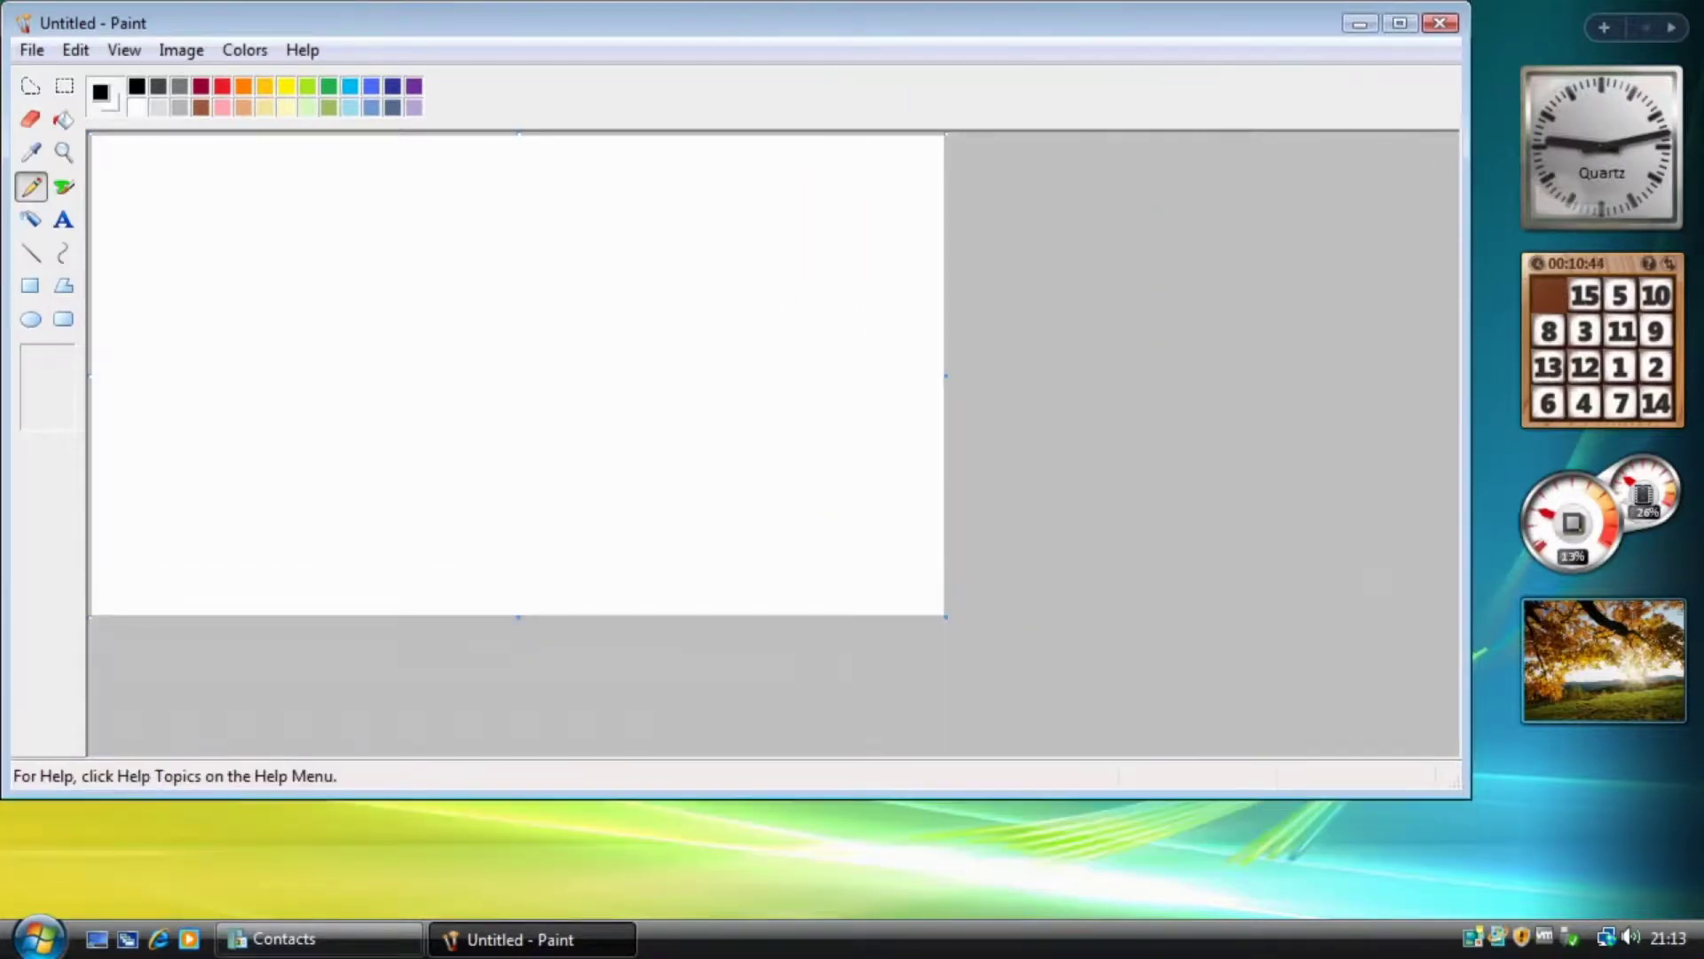
click(1440, 22)
Launch Snipping Tool from Accessories and accept adding it to Quick Launch.
click(39, 938)
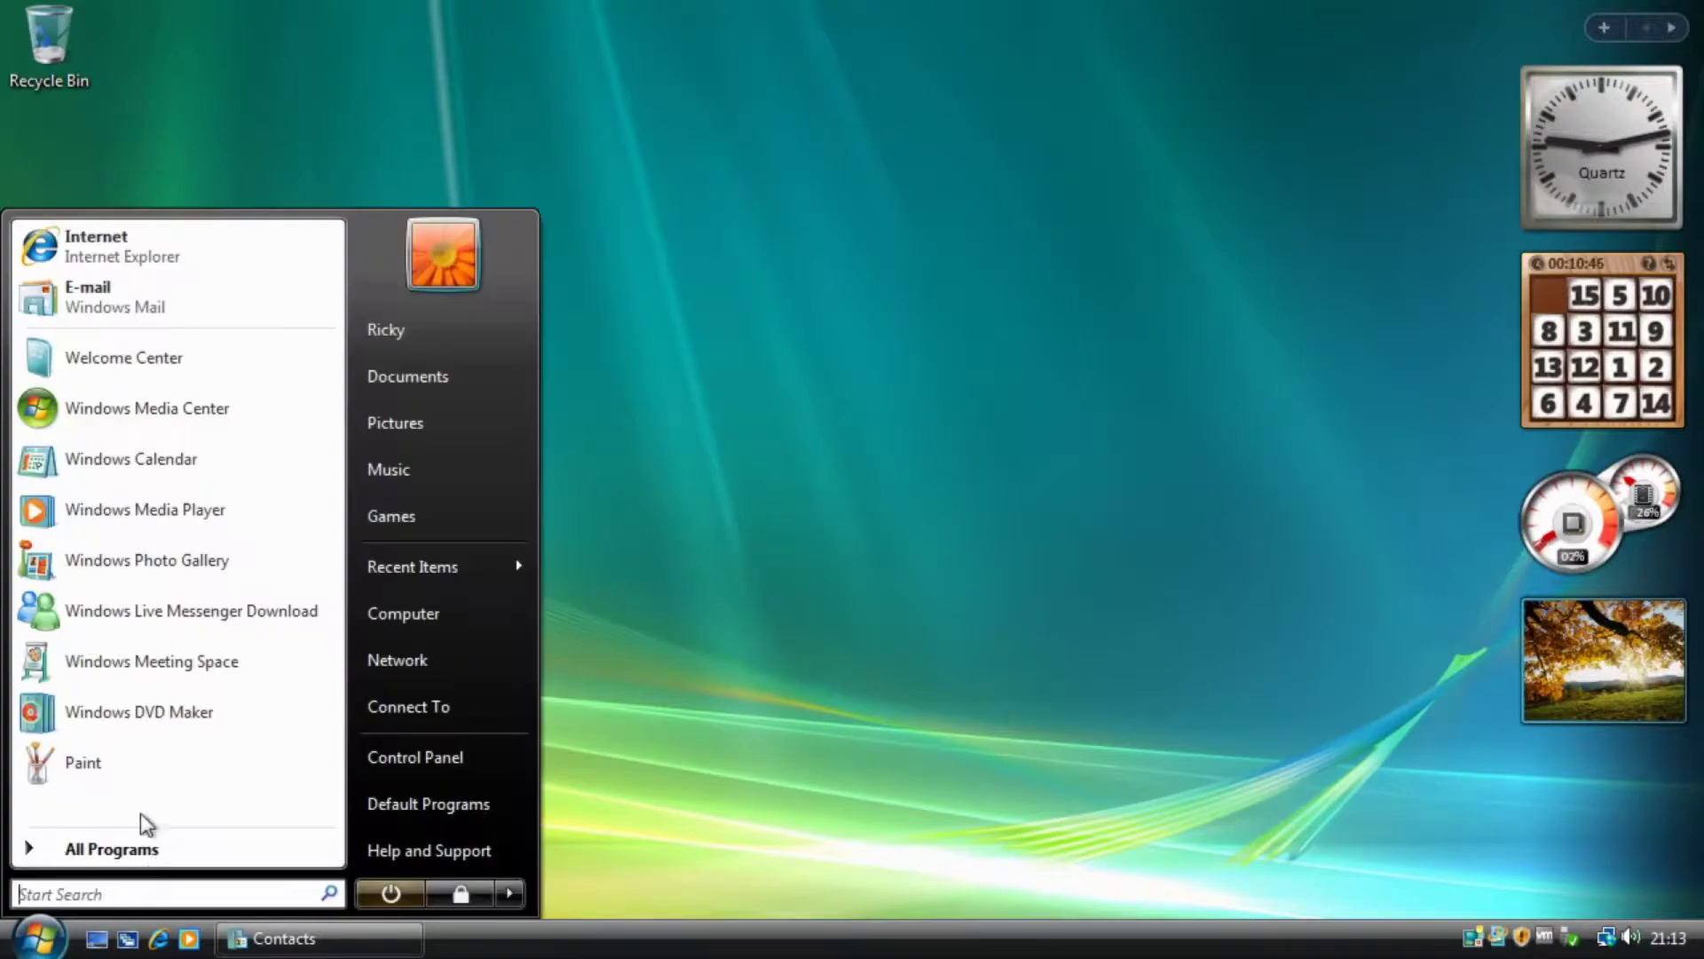
click(133, 851)
click(88, 589)
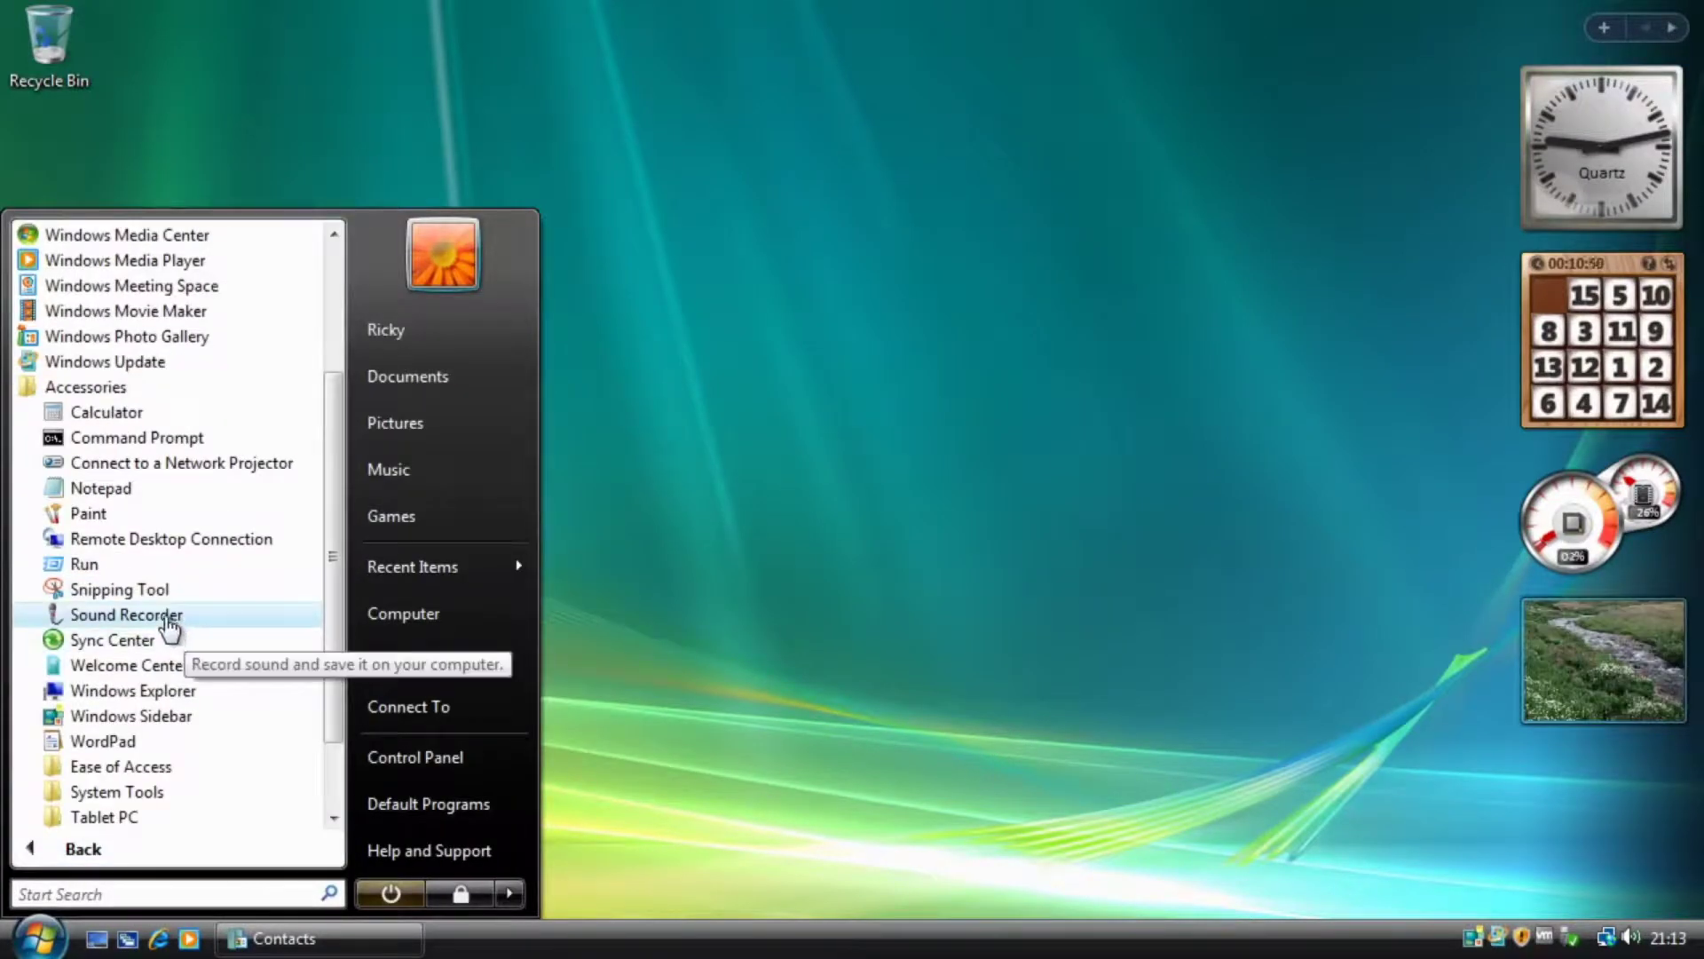
click(142, 598)
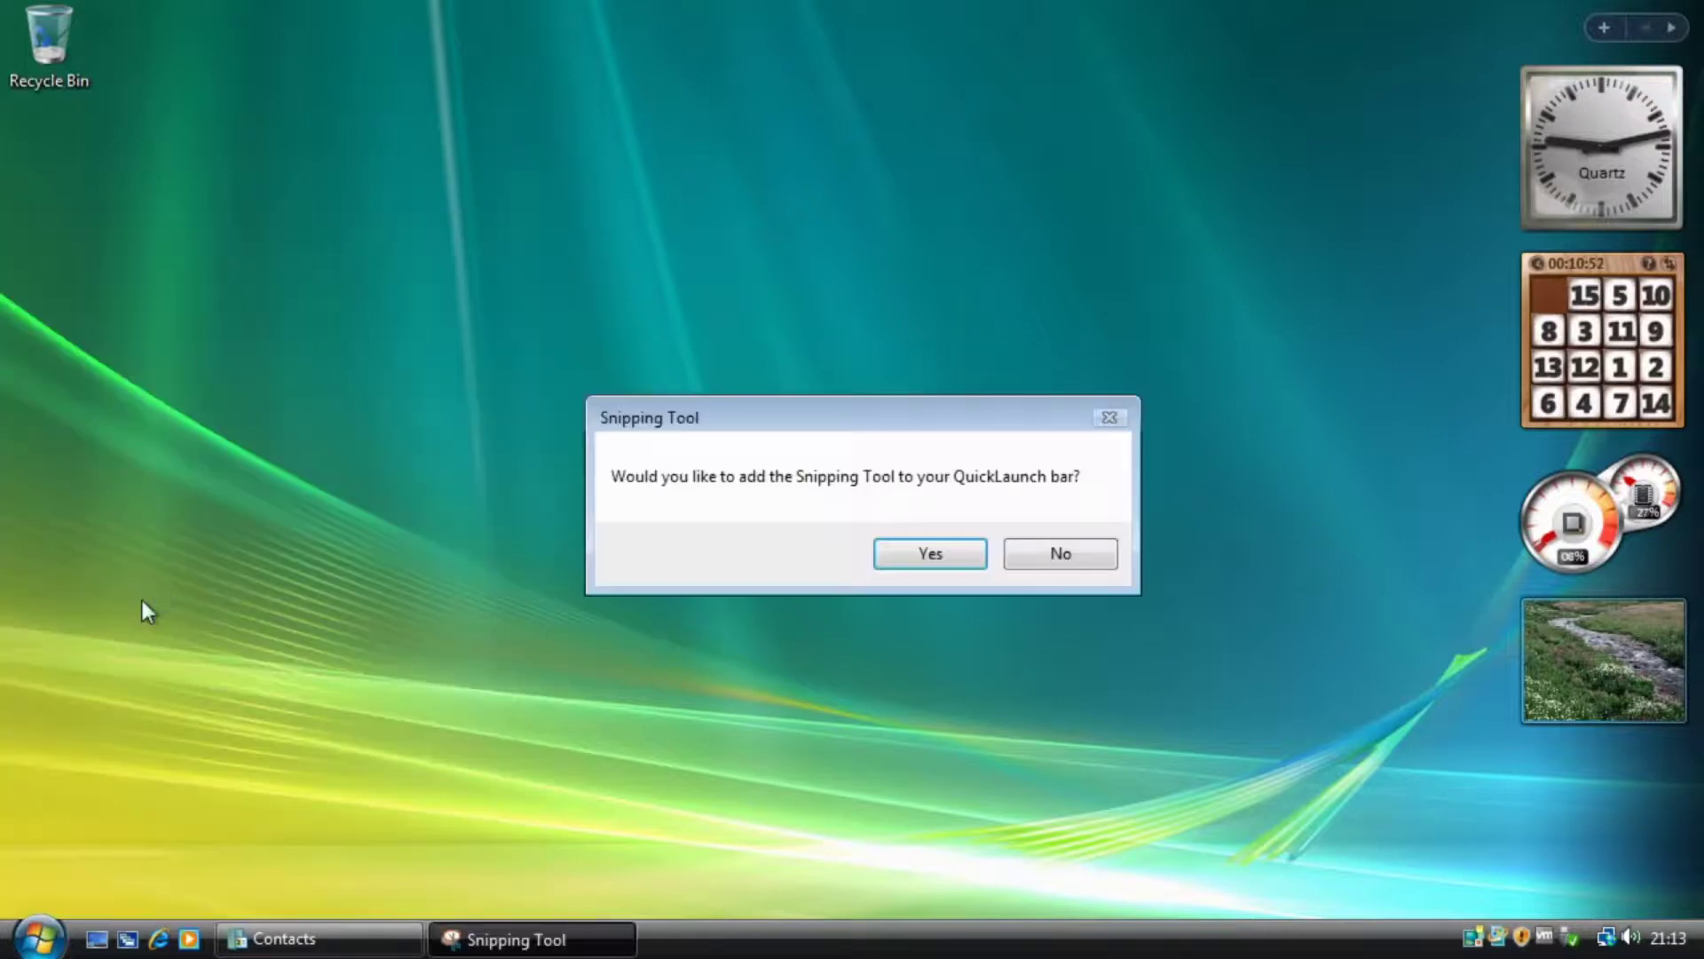
click(947, 552)
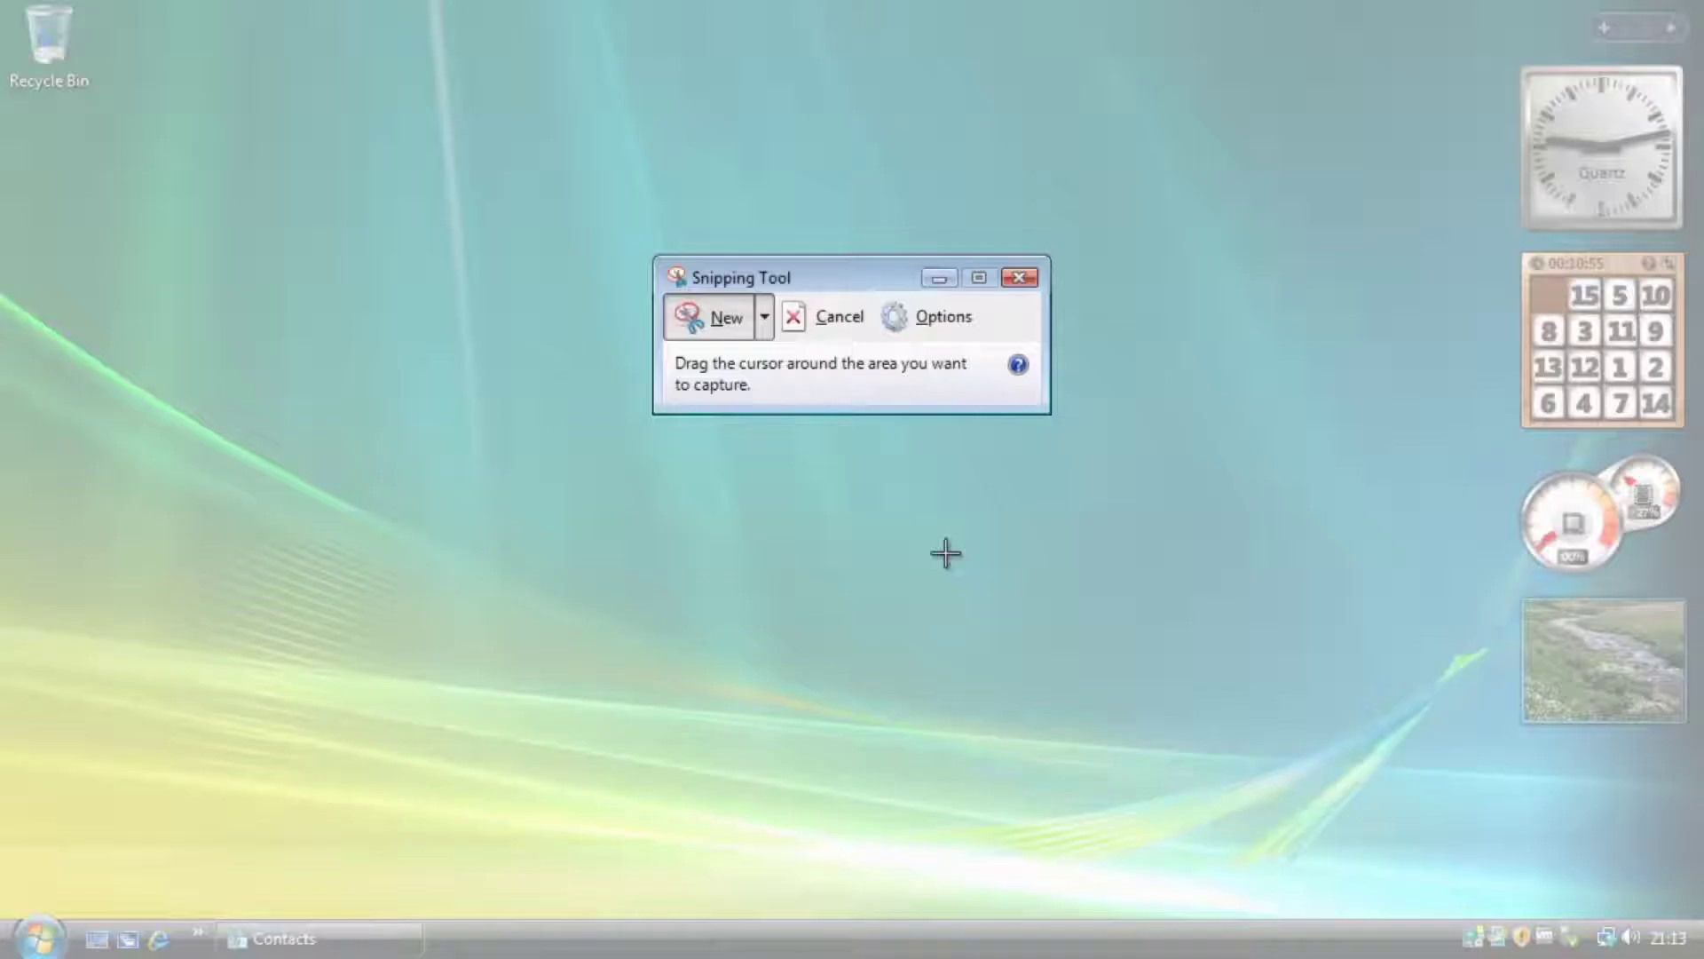
Snip a rectangle of the desktop, resize and move the window, then close without saving.
drag(427, 223, 1376, 787)
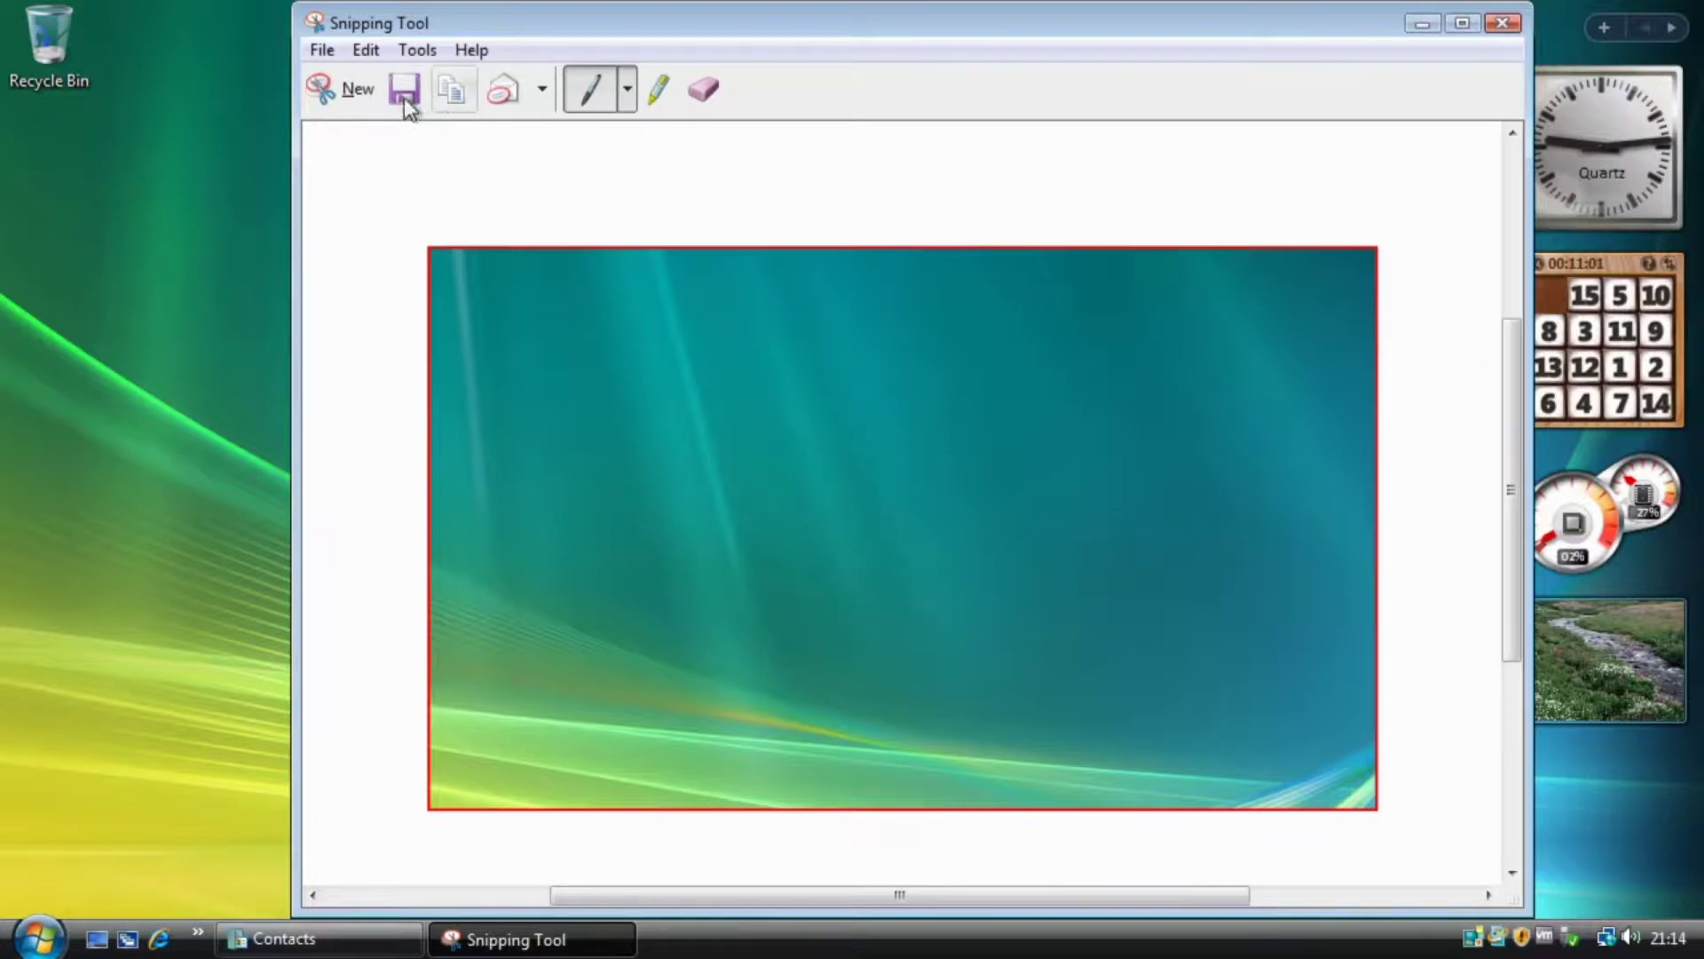
drag(293, 3, 437, 145)
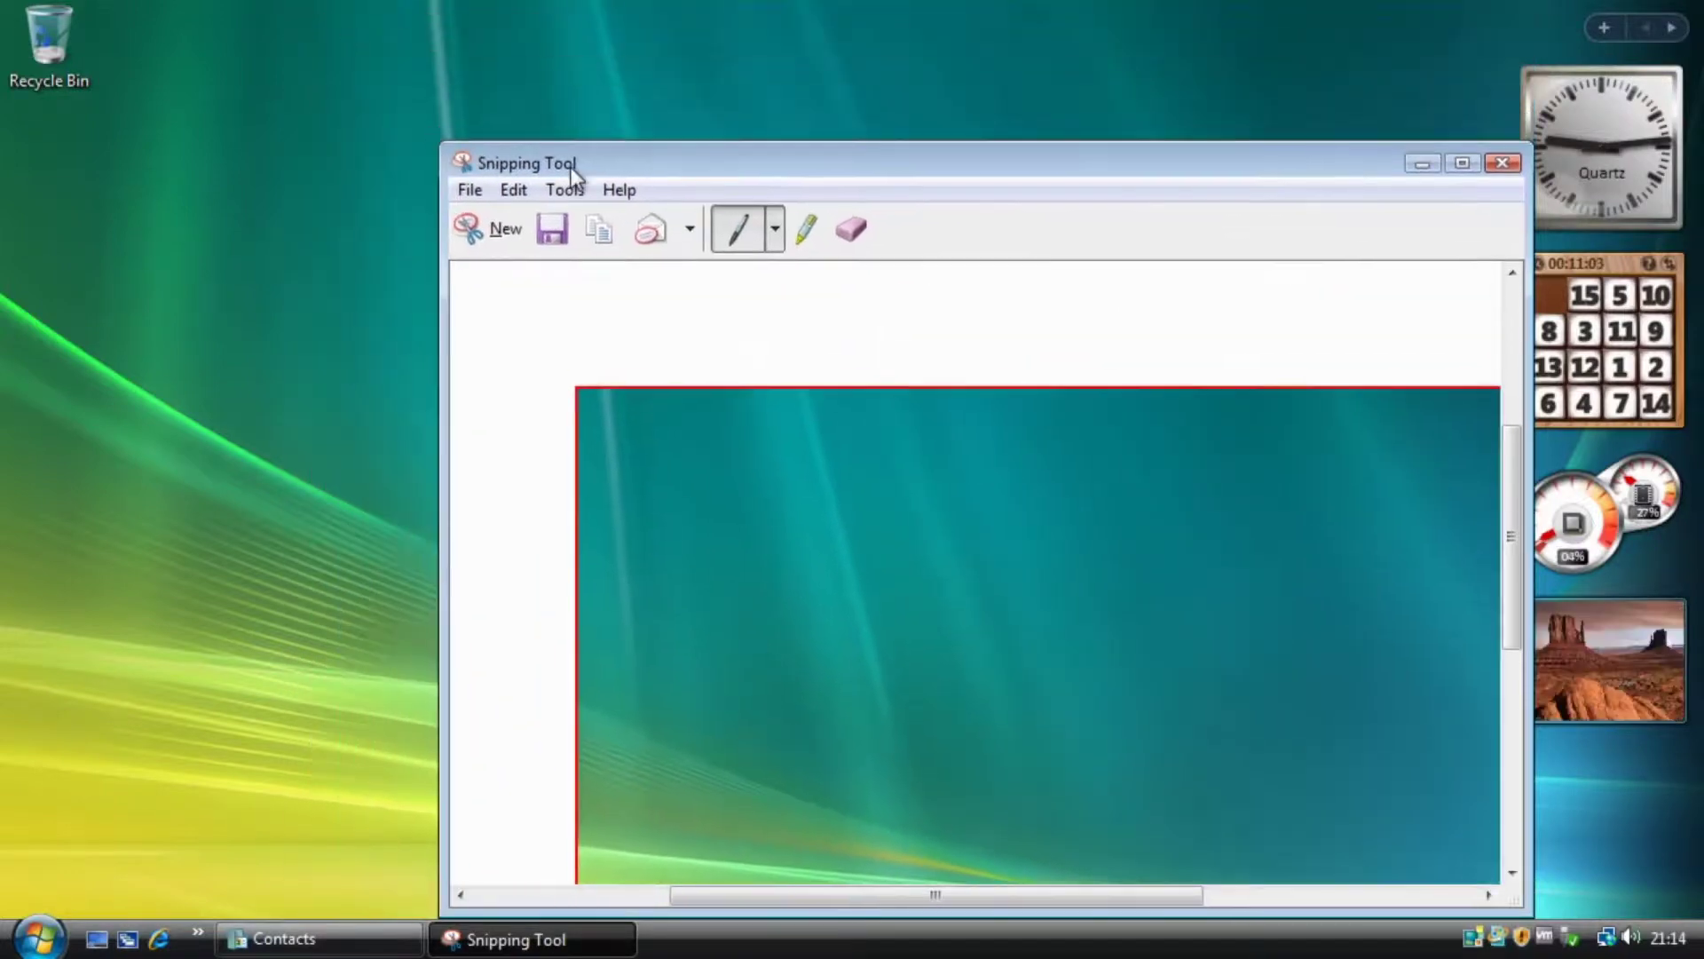
drag(572, 167, 297, 93)
click(1231, 88)
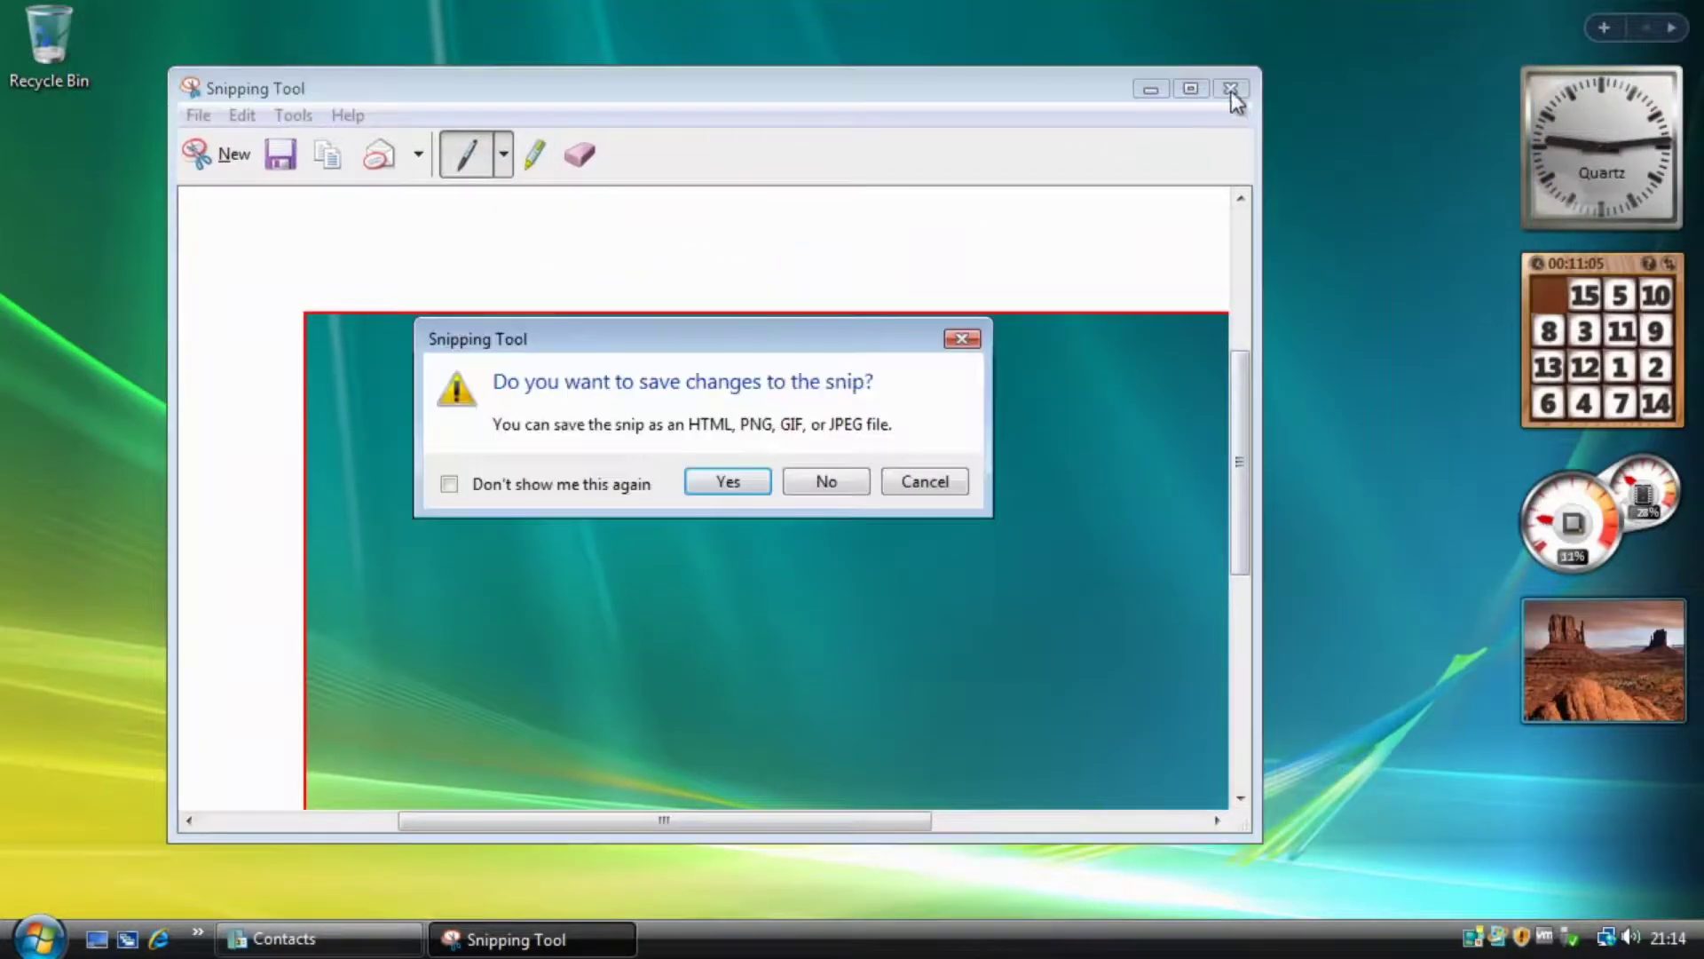
click(826, 482)
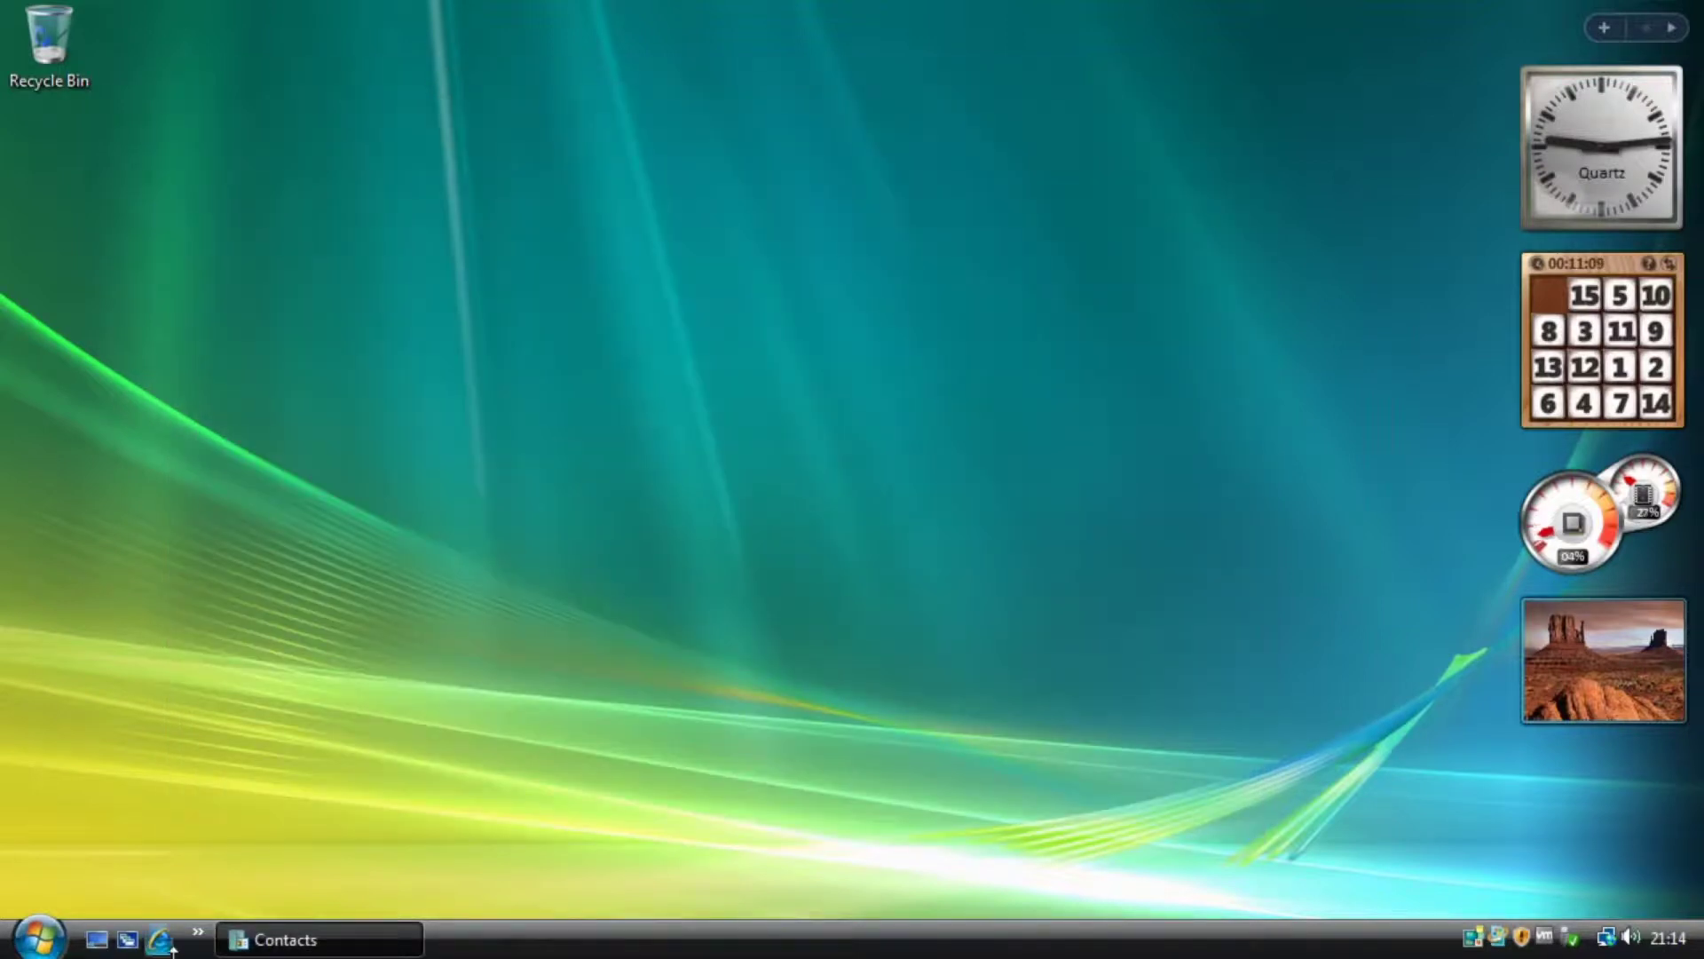
Open Sound Recorder from Accessories and close it again.
click(40, 937)
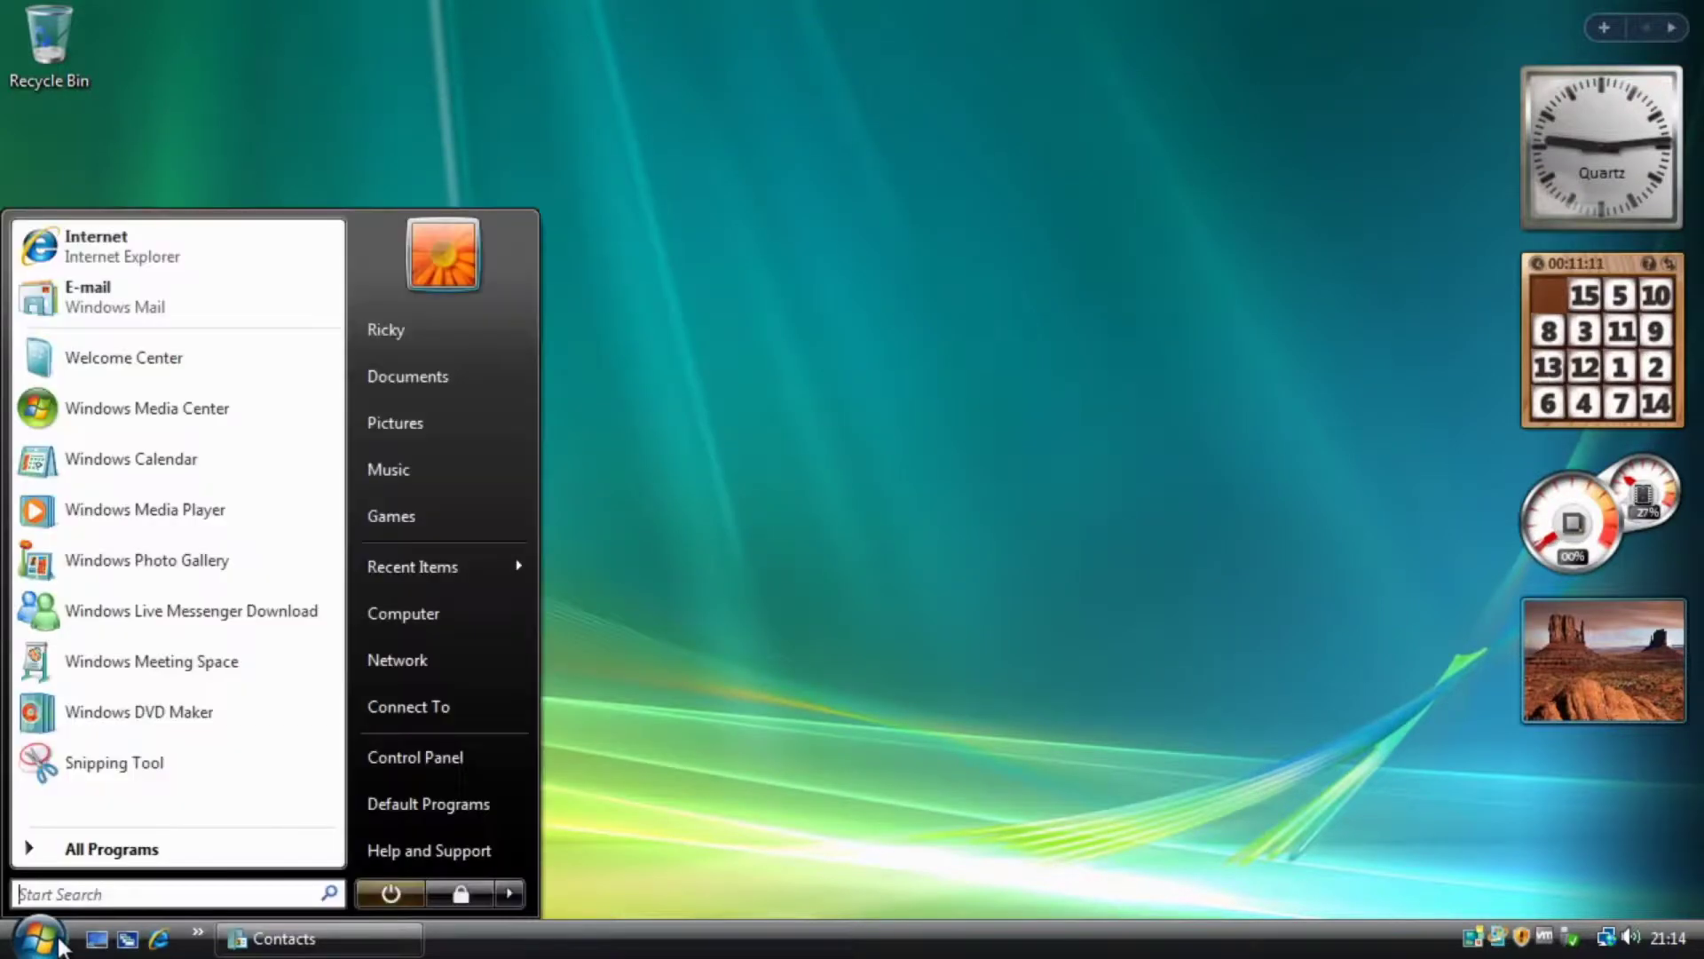
click(87, 848)
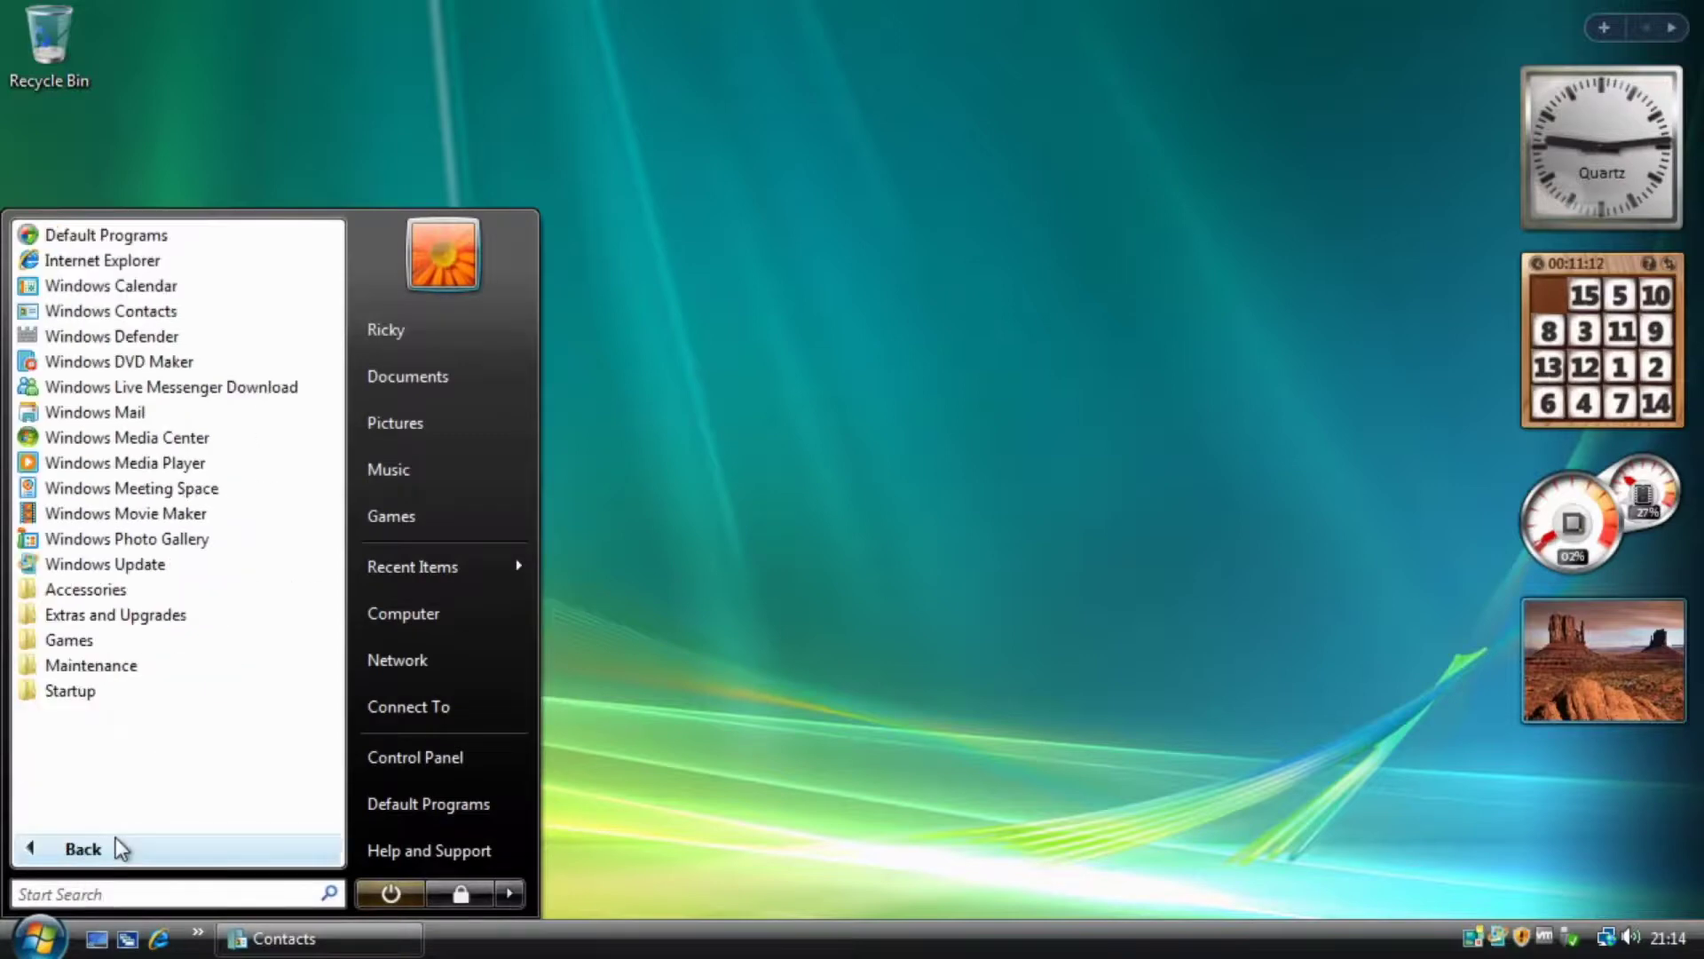
click(118, 589)
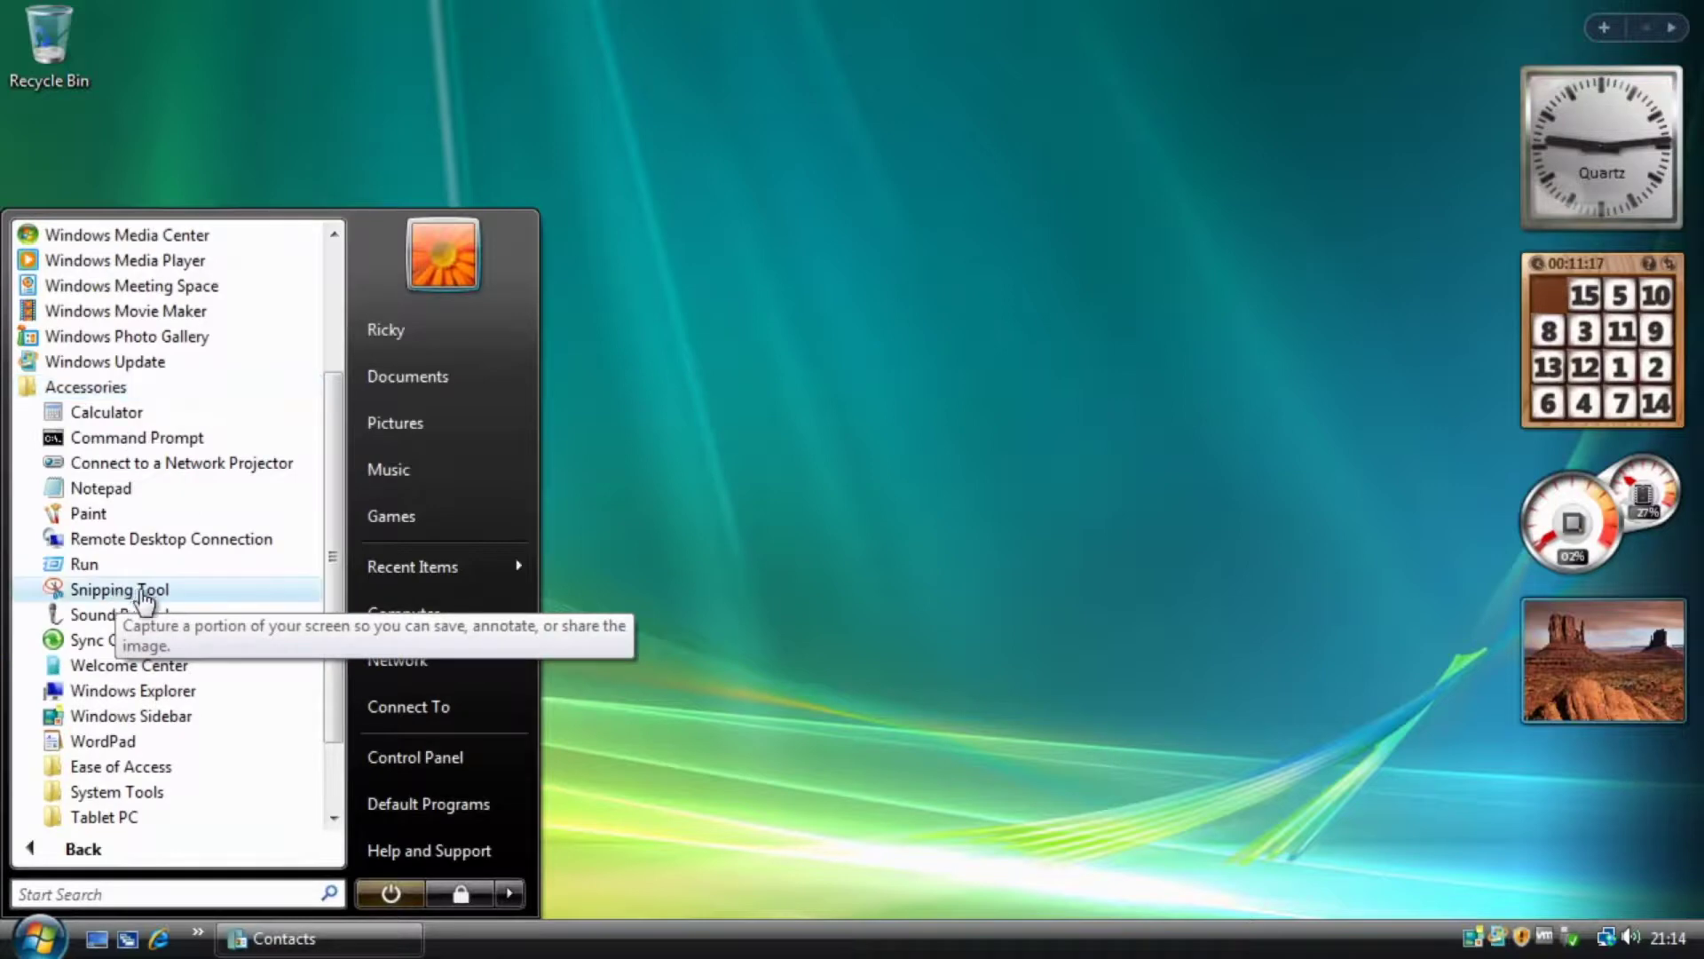
click(190, 619)
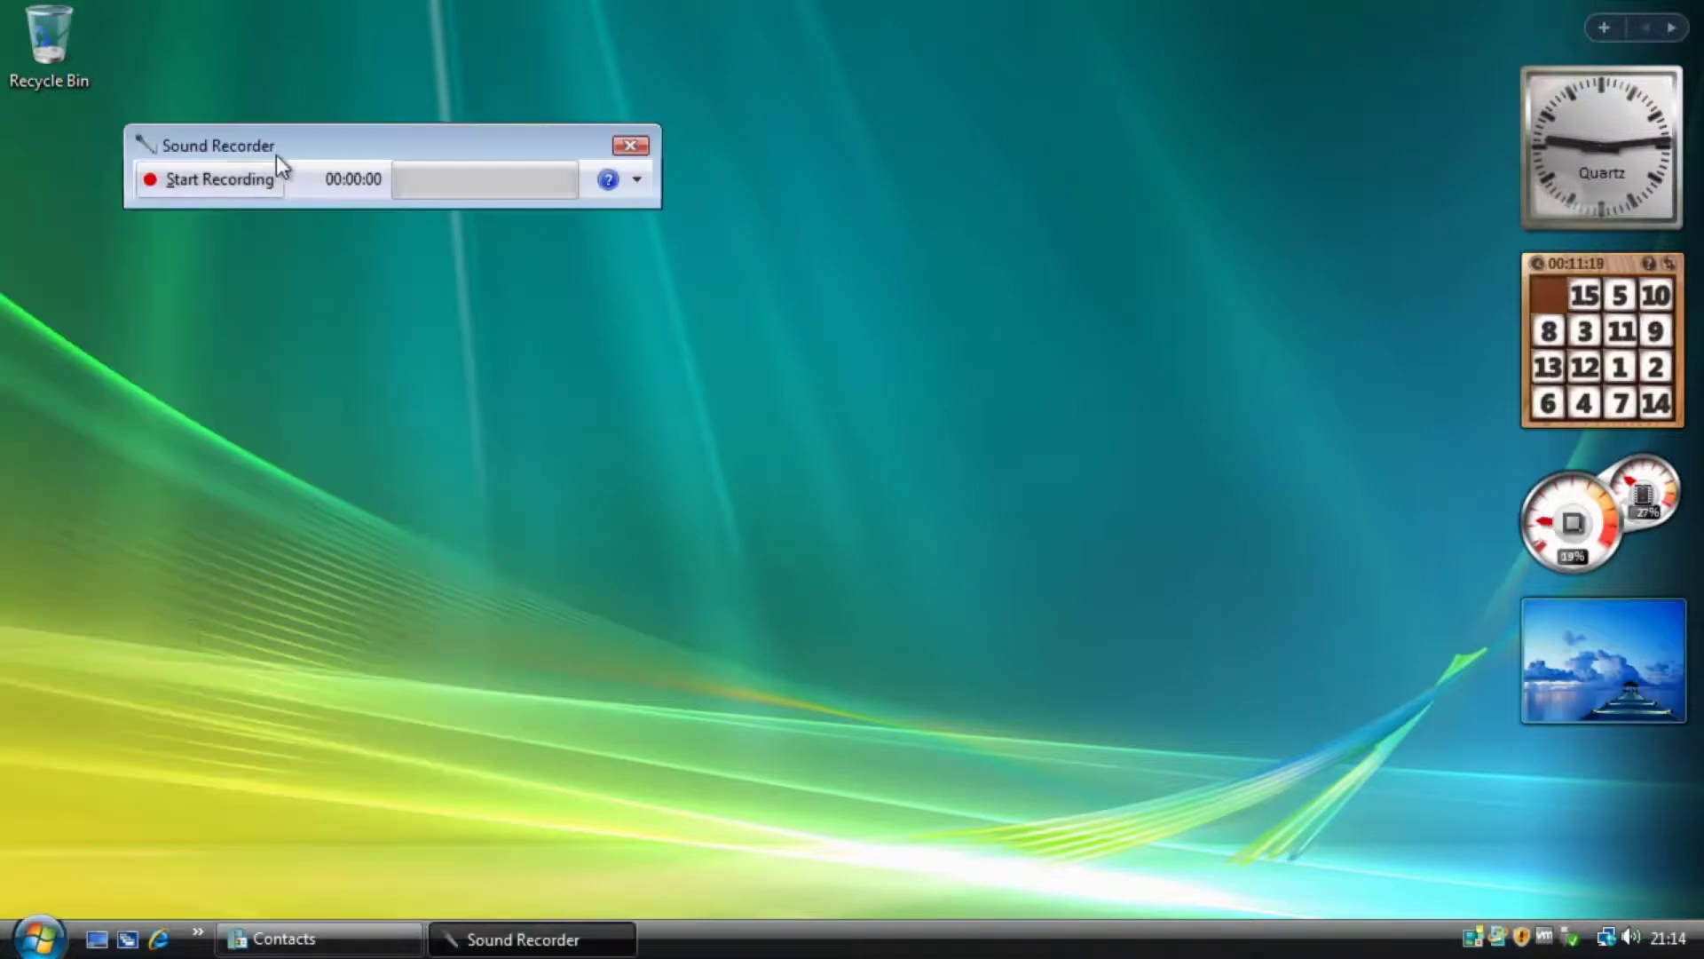
click(629, 145)
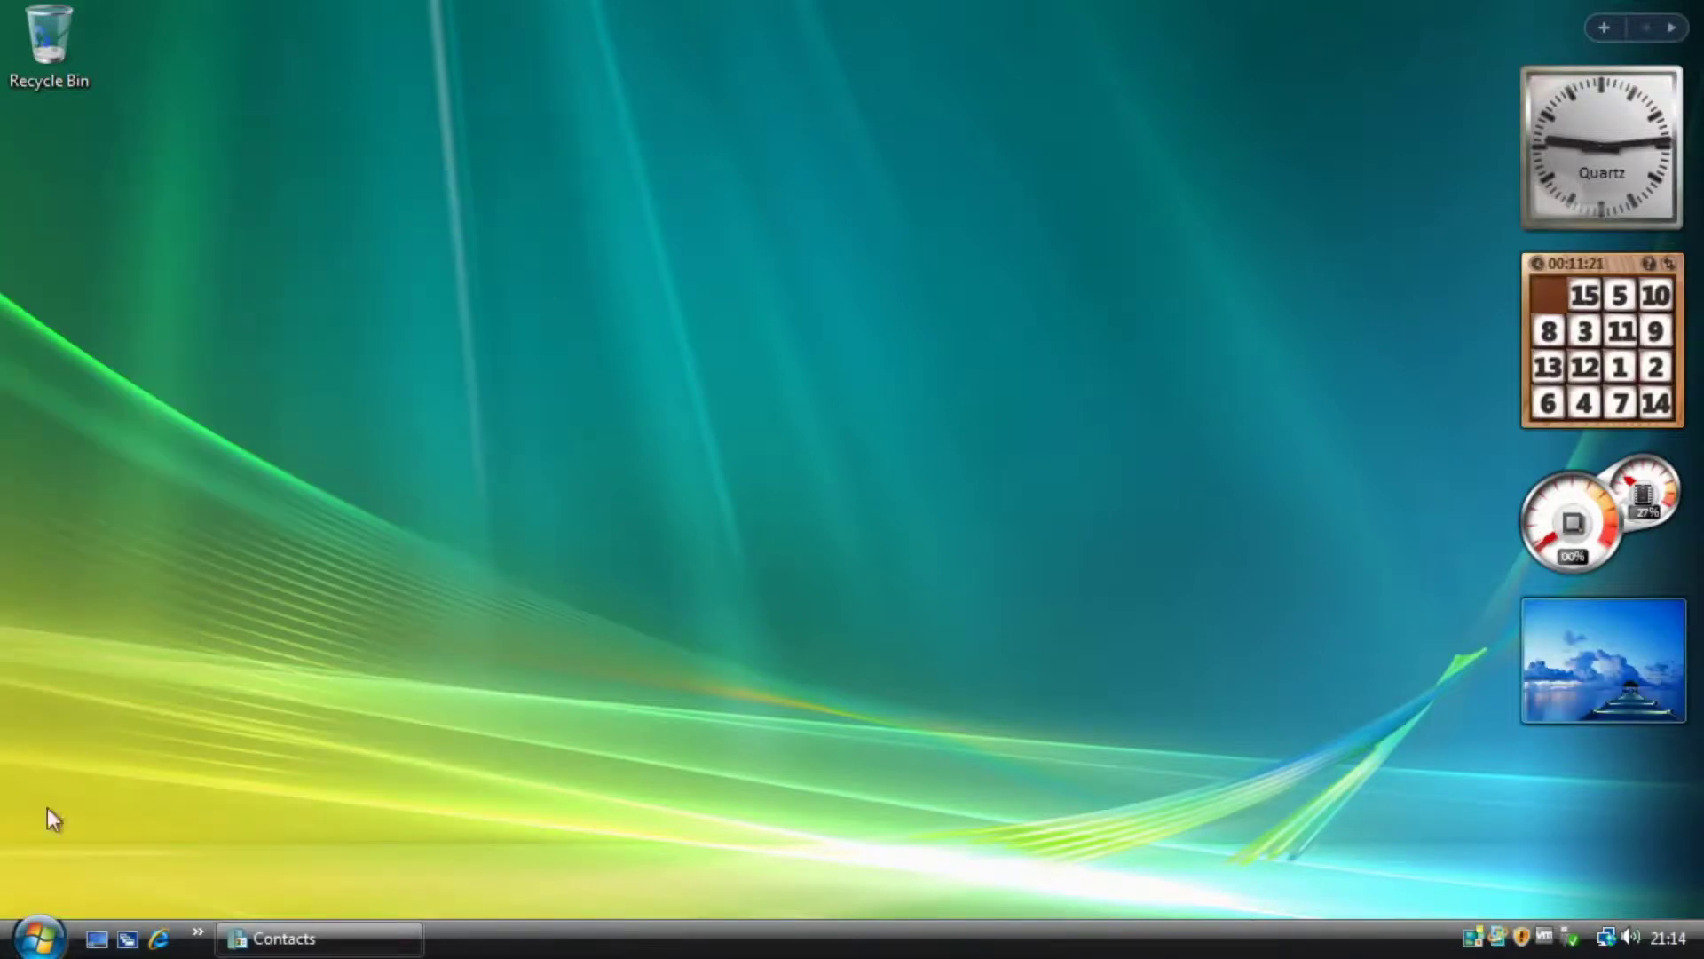
Open WordPad from Accessories, drag its top edge up to make it taller, then close it.
click(38, 938)
click(71, 840)
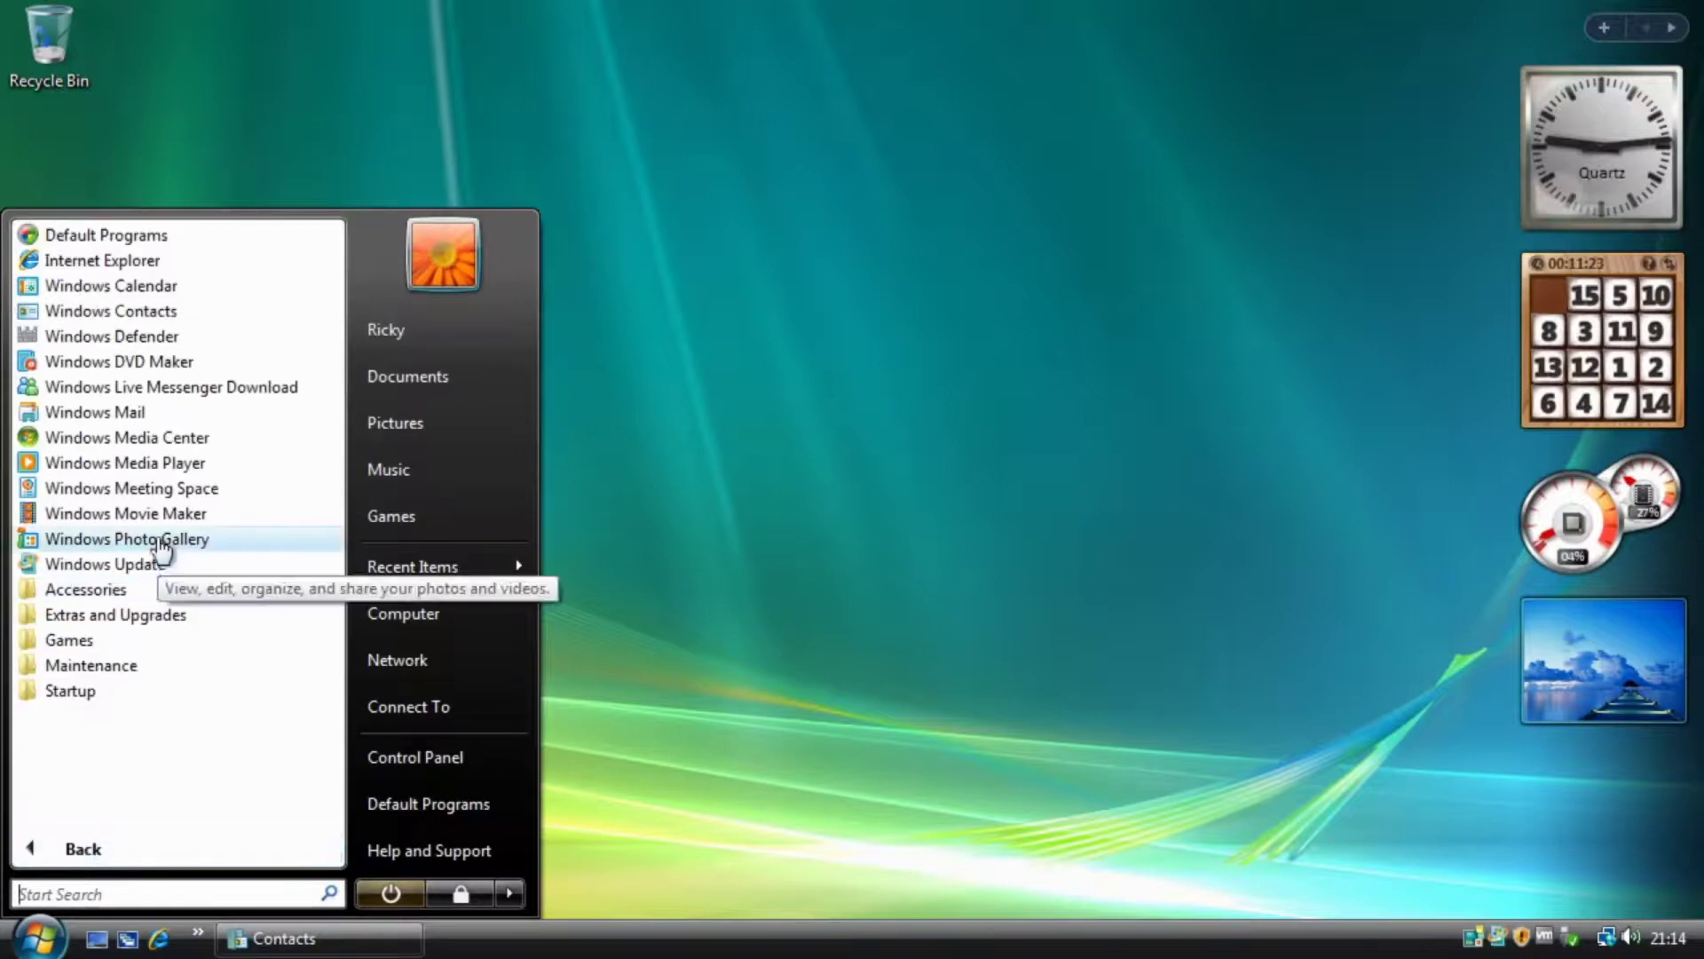
click(146, 590)
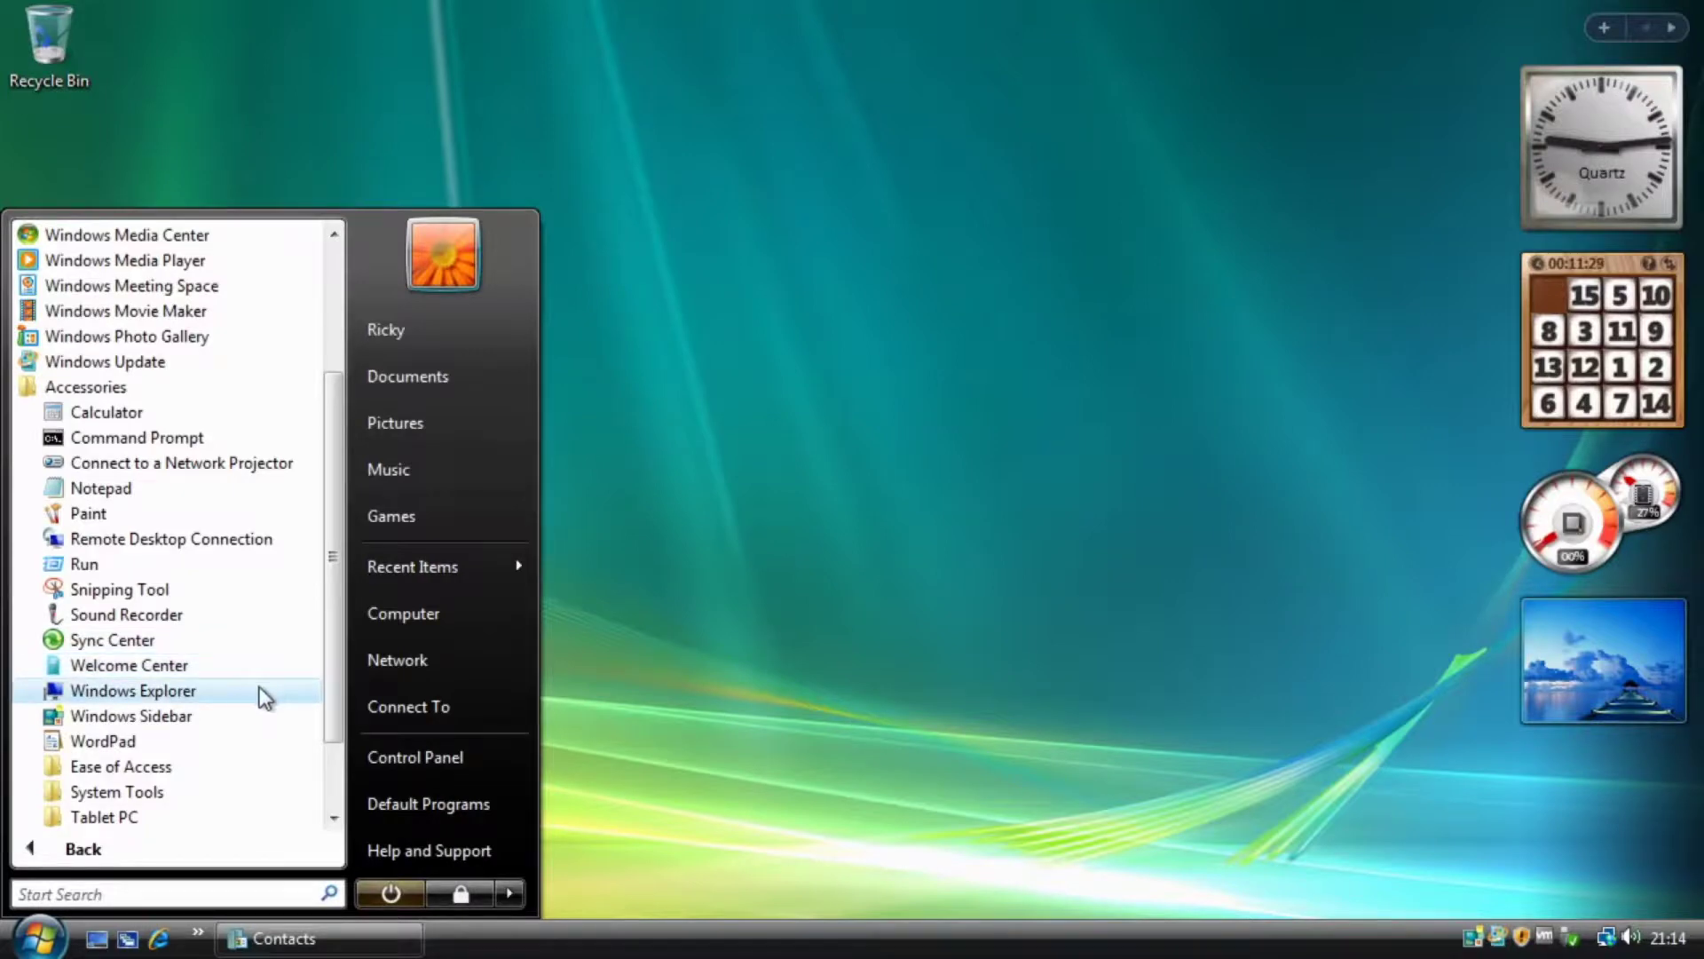
click(171, 721)
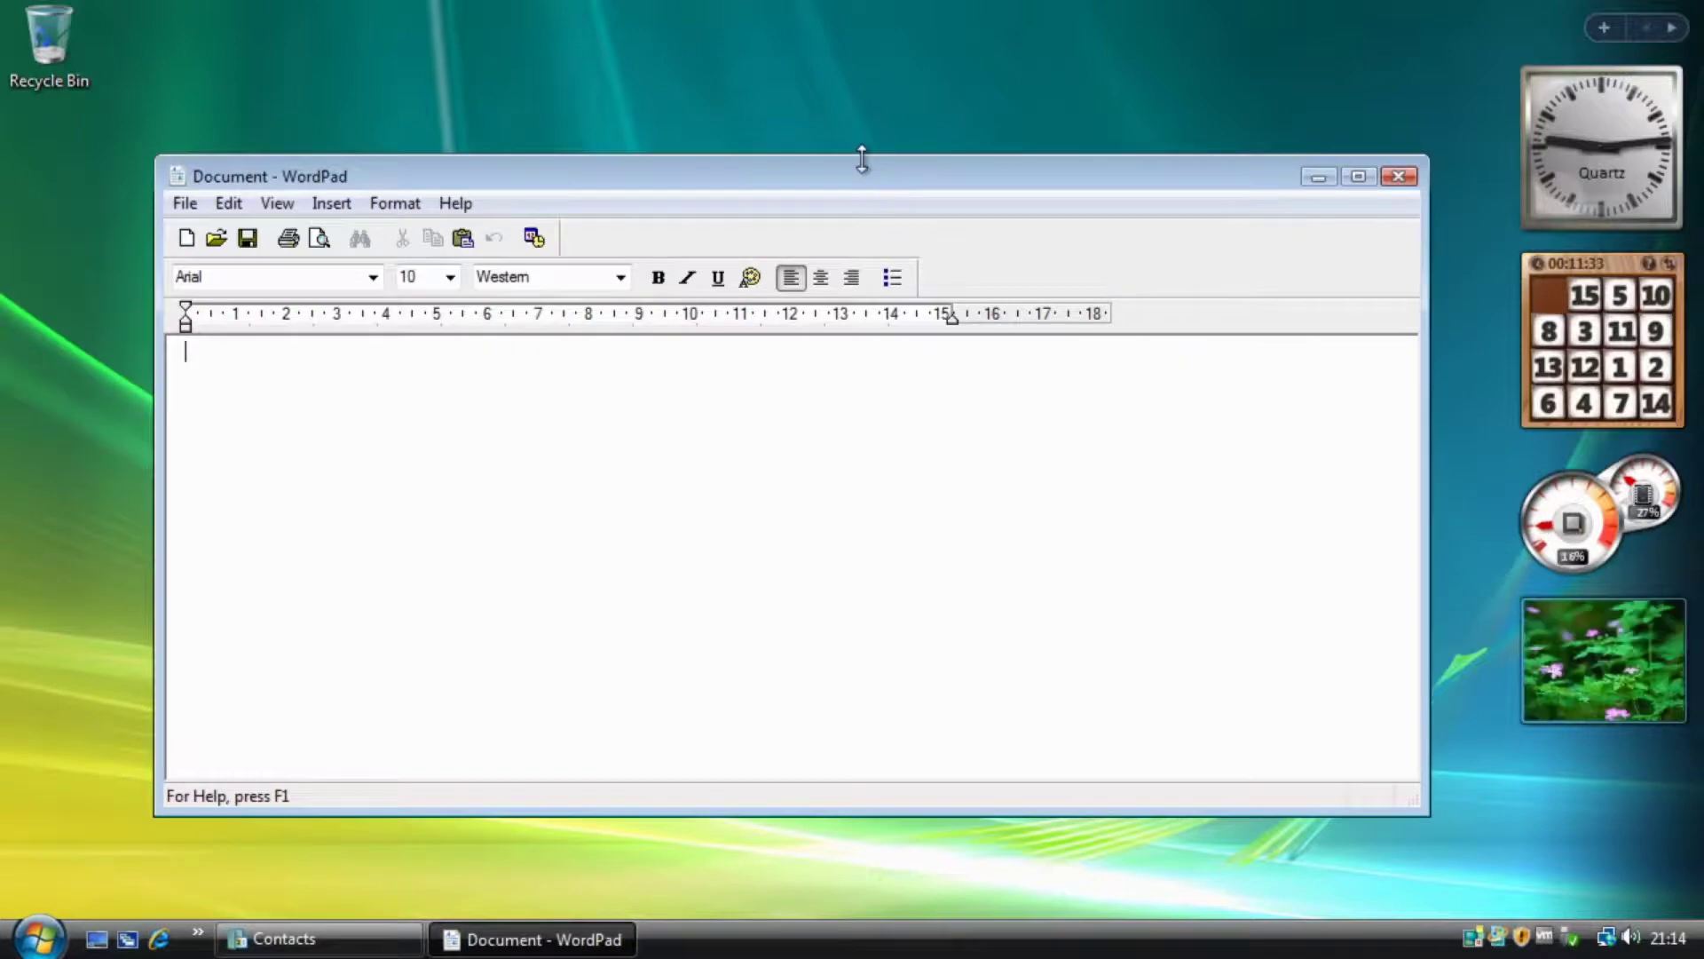
drag(864, 157, 824, 77)
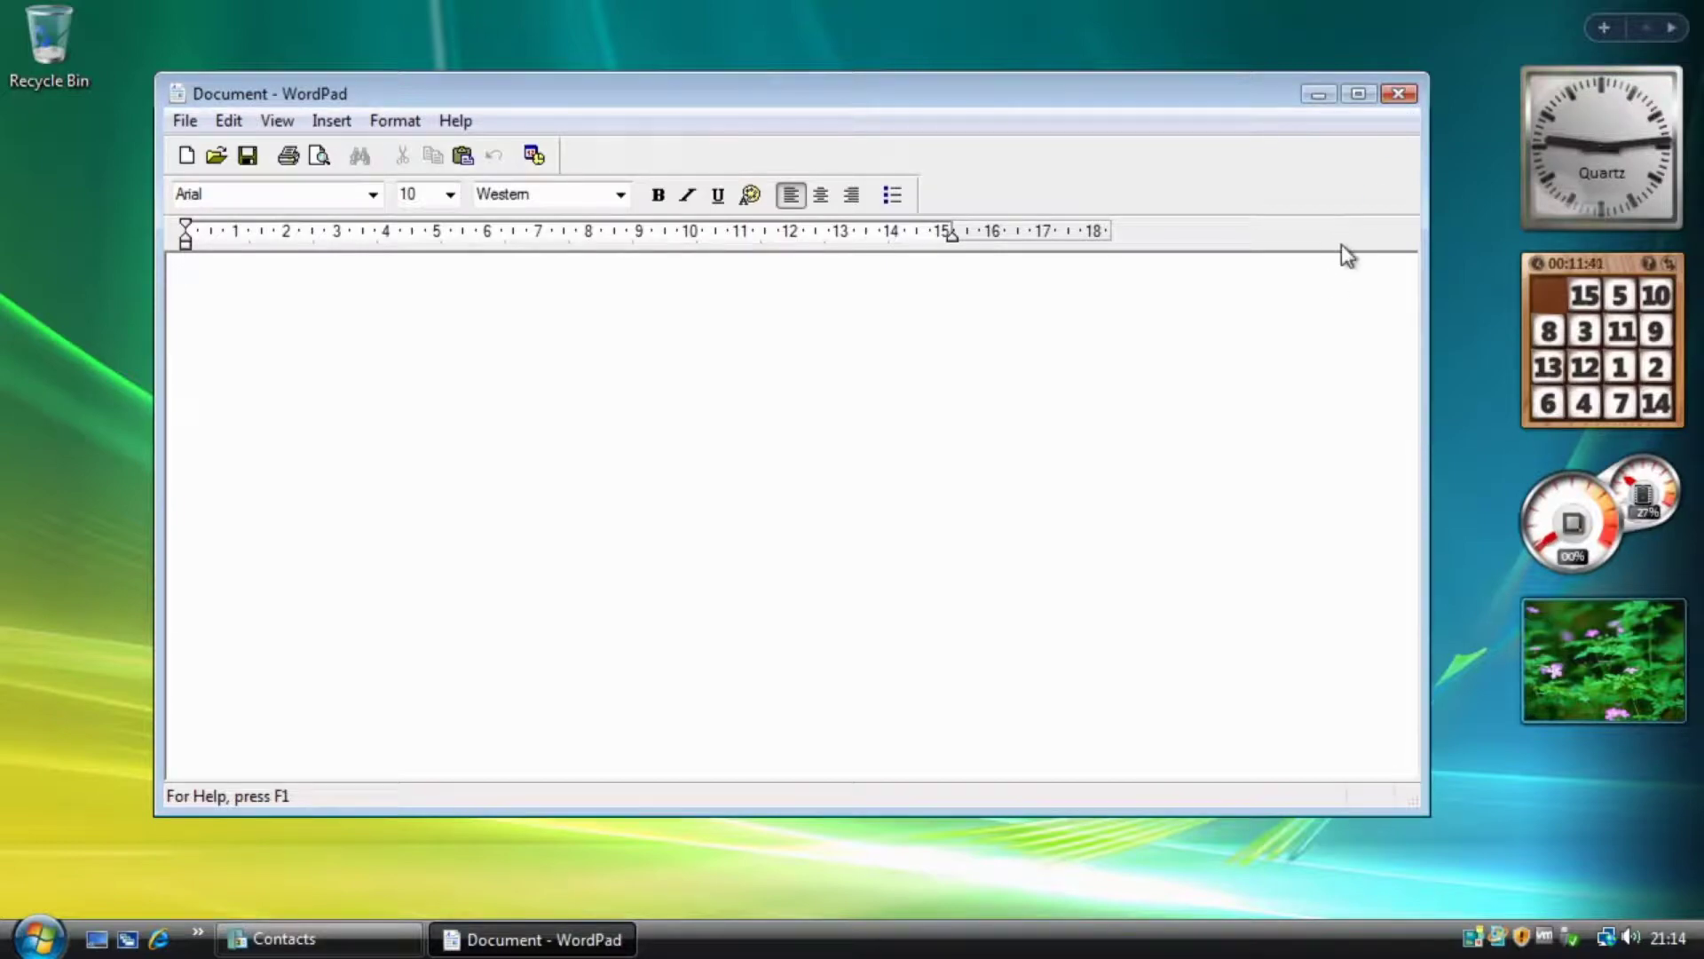
click(1398, 93)
click(39, 937)
Launch On-Screen Keyboard from Accessories > Ease of Access, drag it mid-screen, then close it.
click(71, 850)
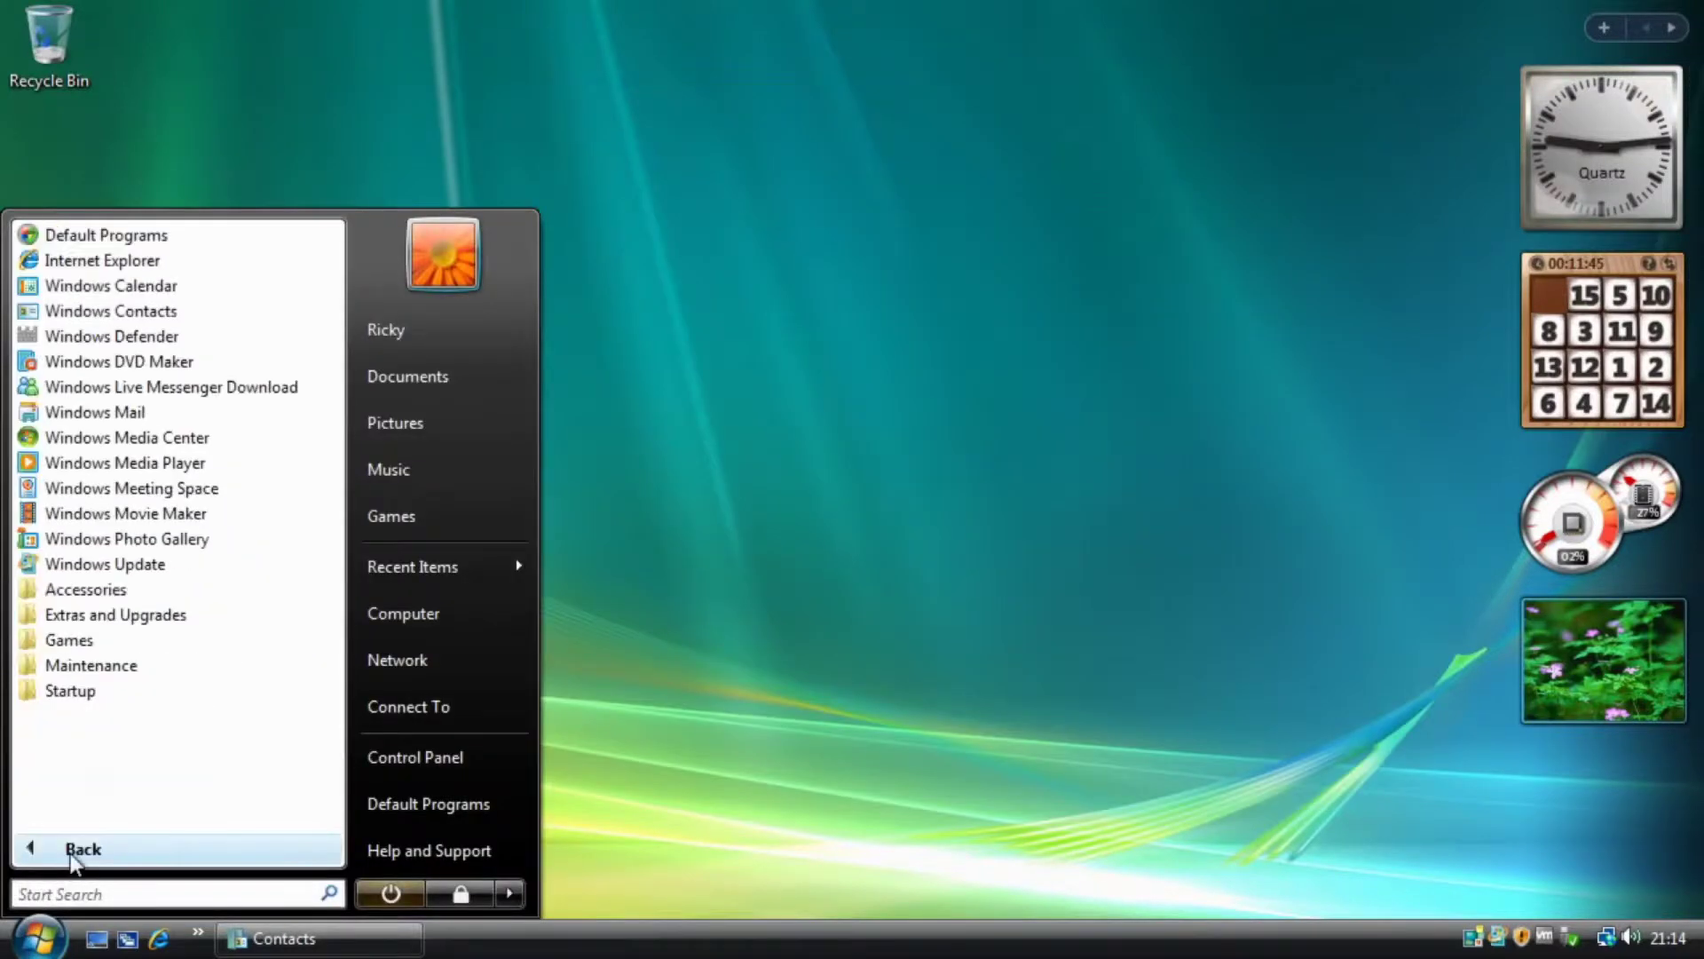
click(79, 589)
scroll(208, 630, down, 1)
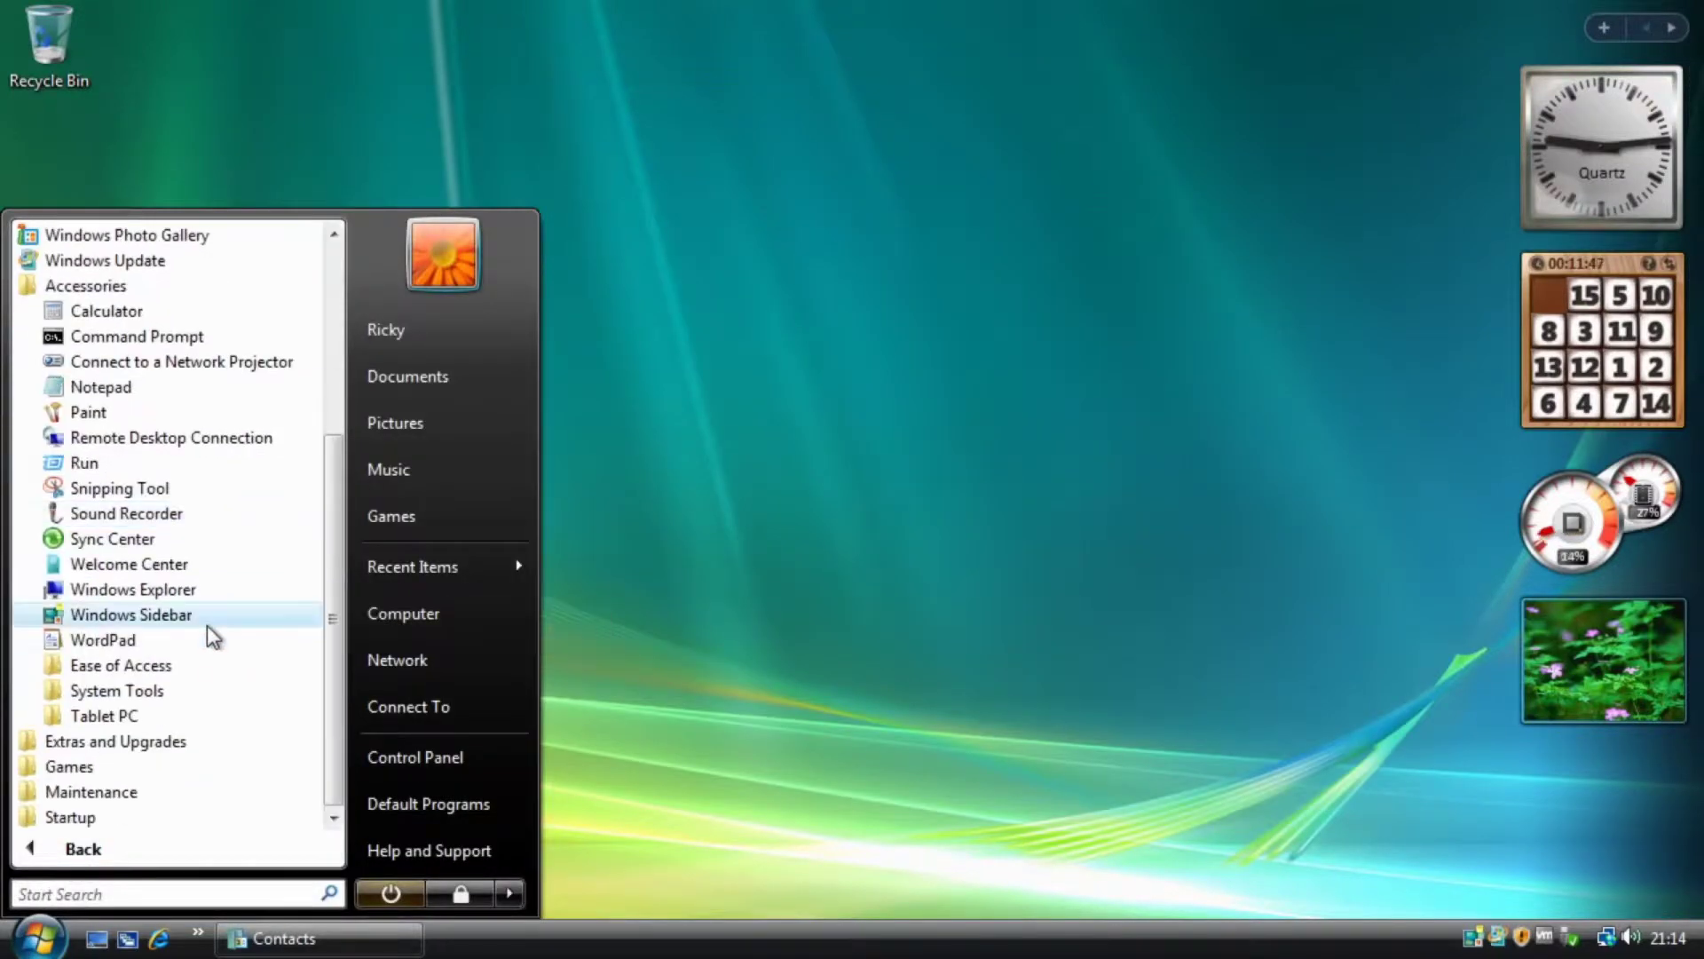
click(166, 666)
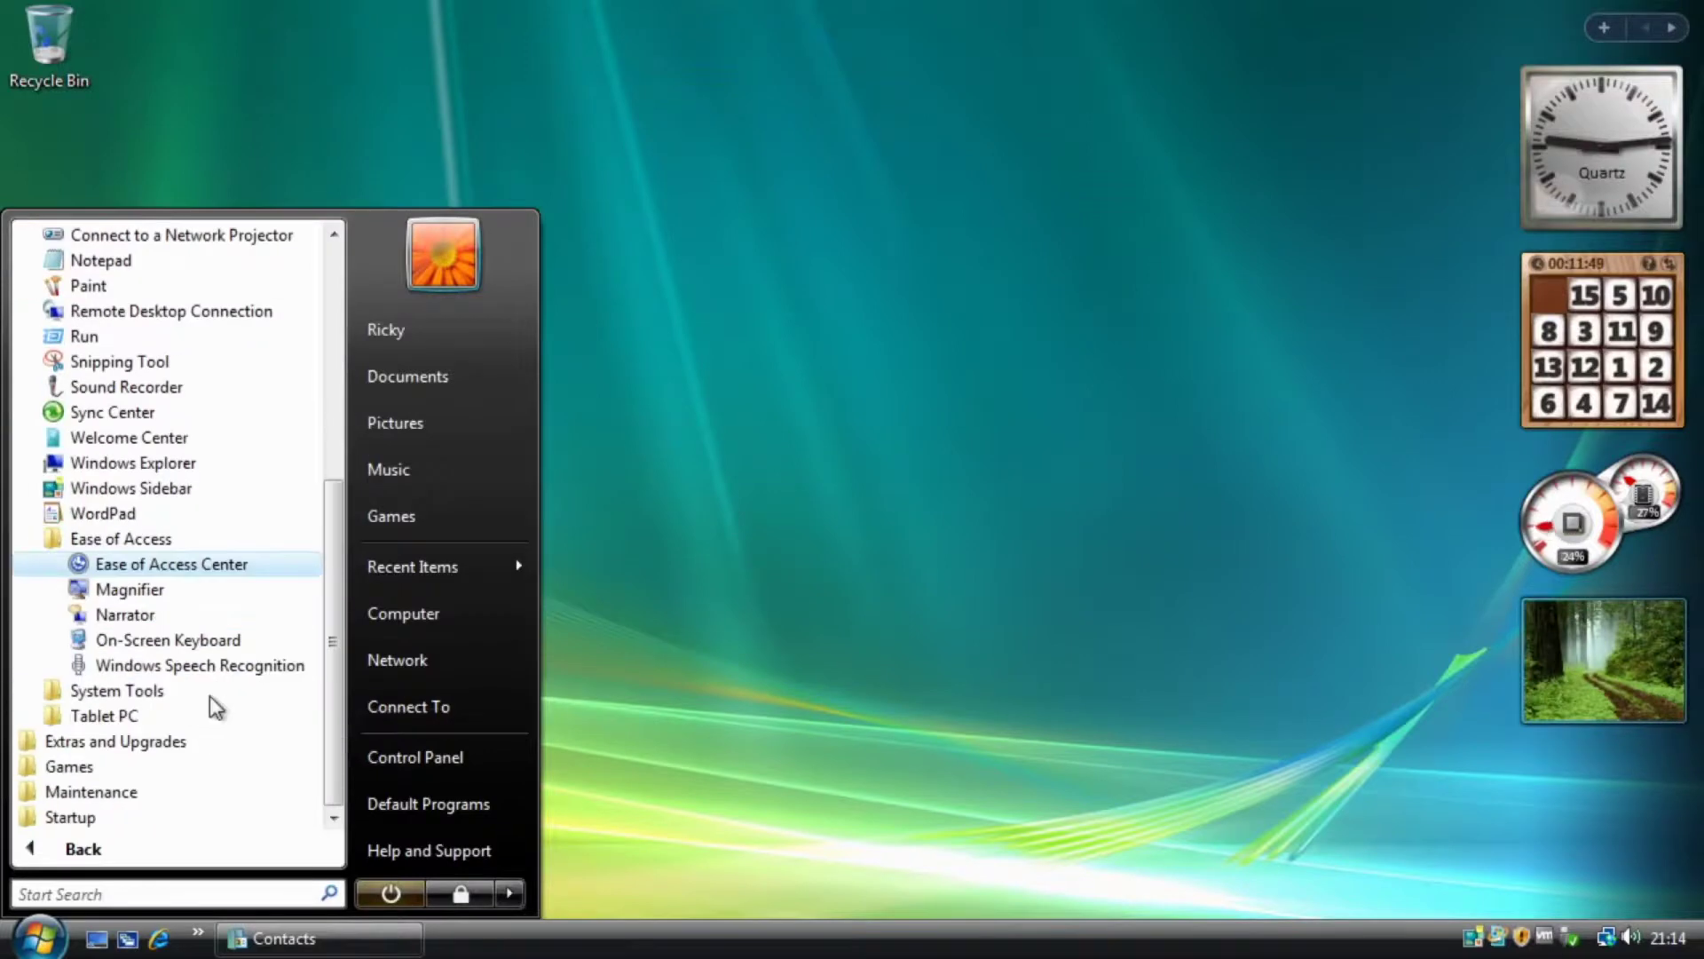
click(166, 639)
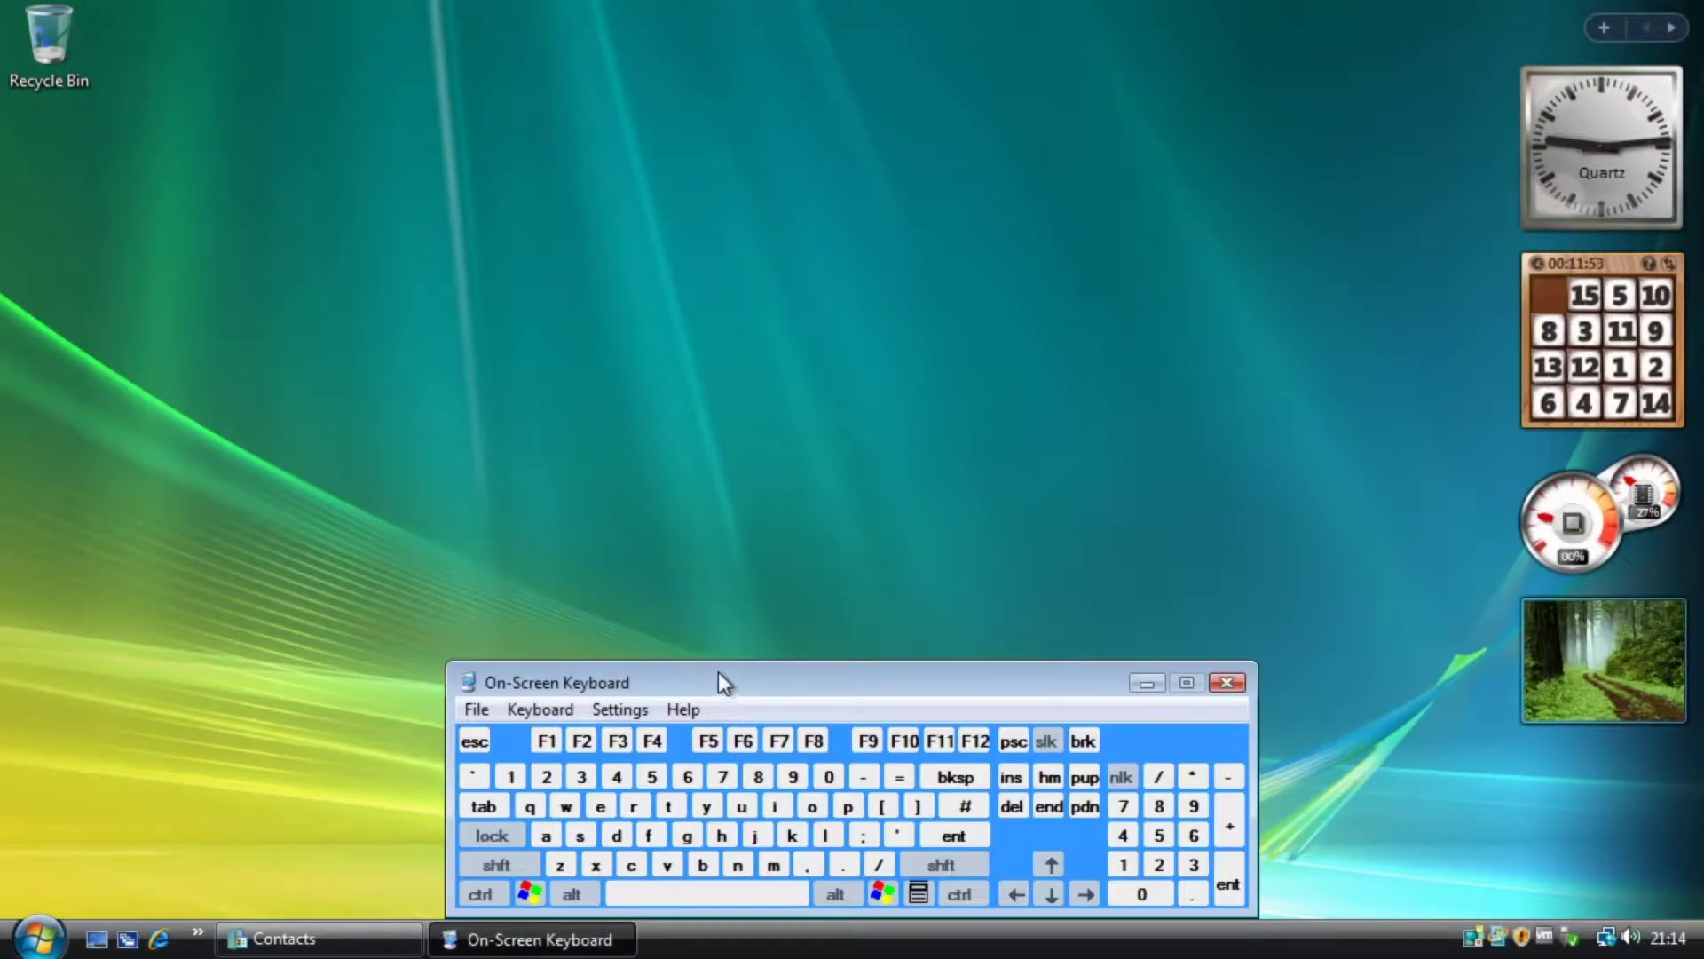
drag(718, 683, 746, 381)
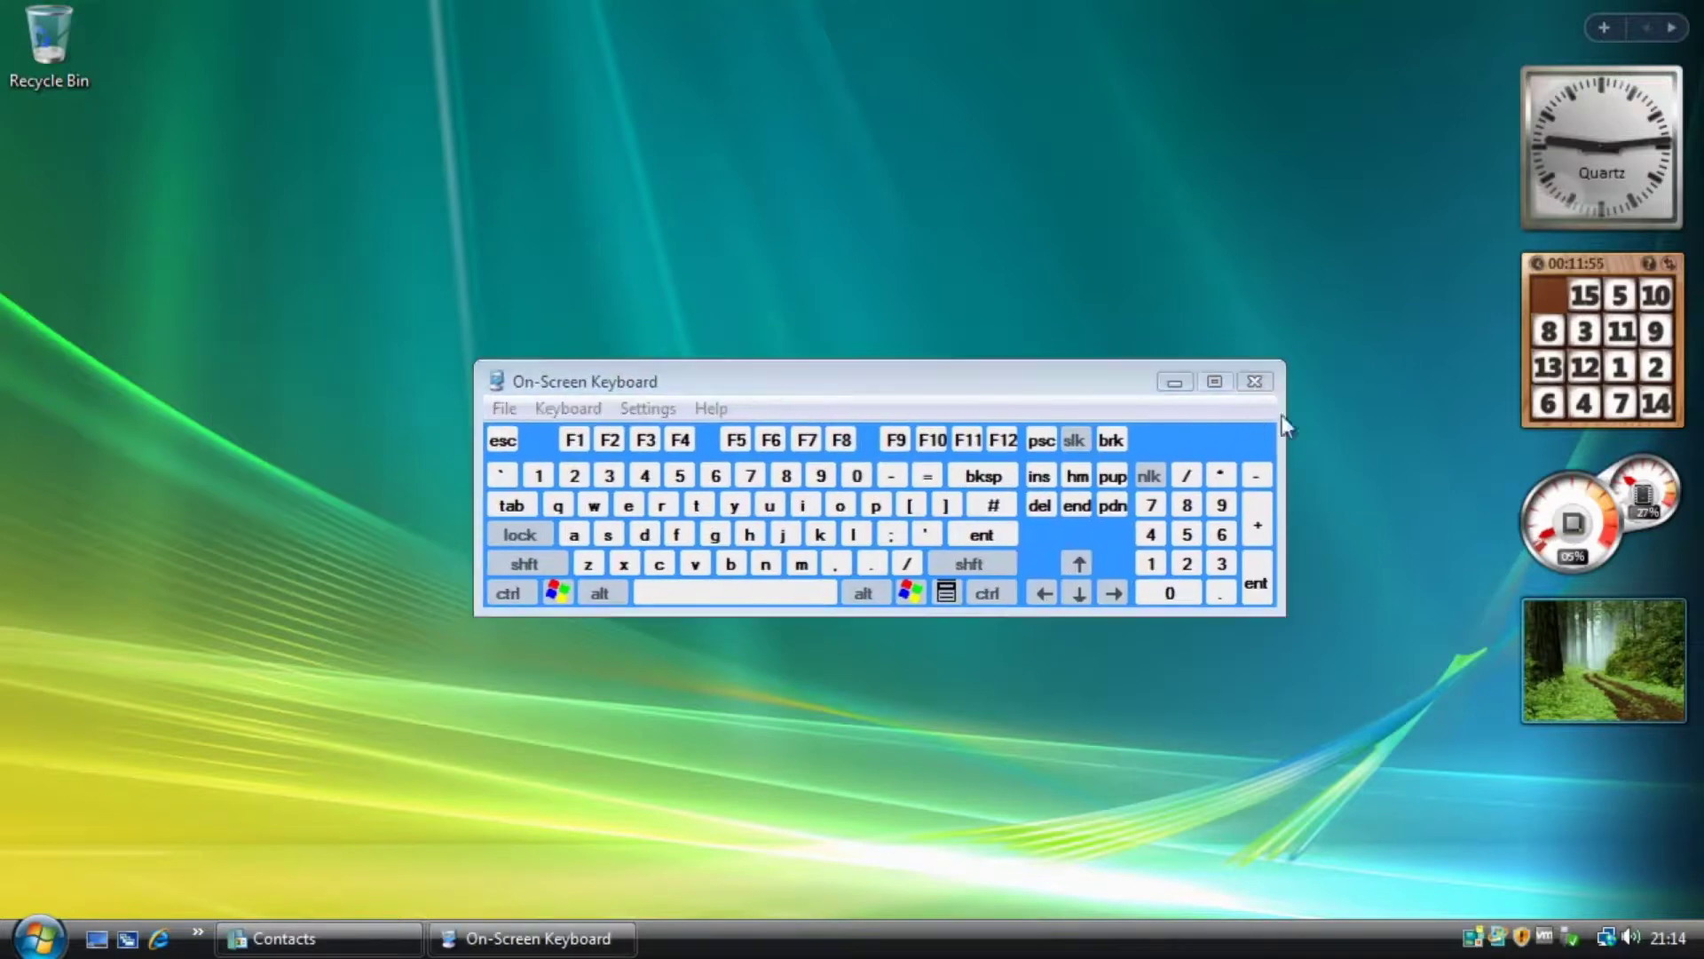
click(1252, 382)
Expand the Tablet PC folder under Accessories in the Start menu.
click(39, 938)
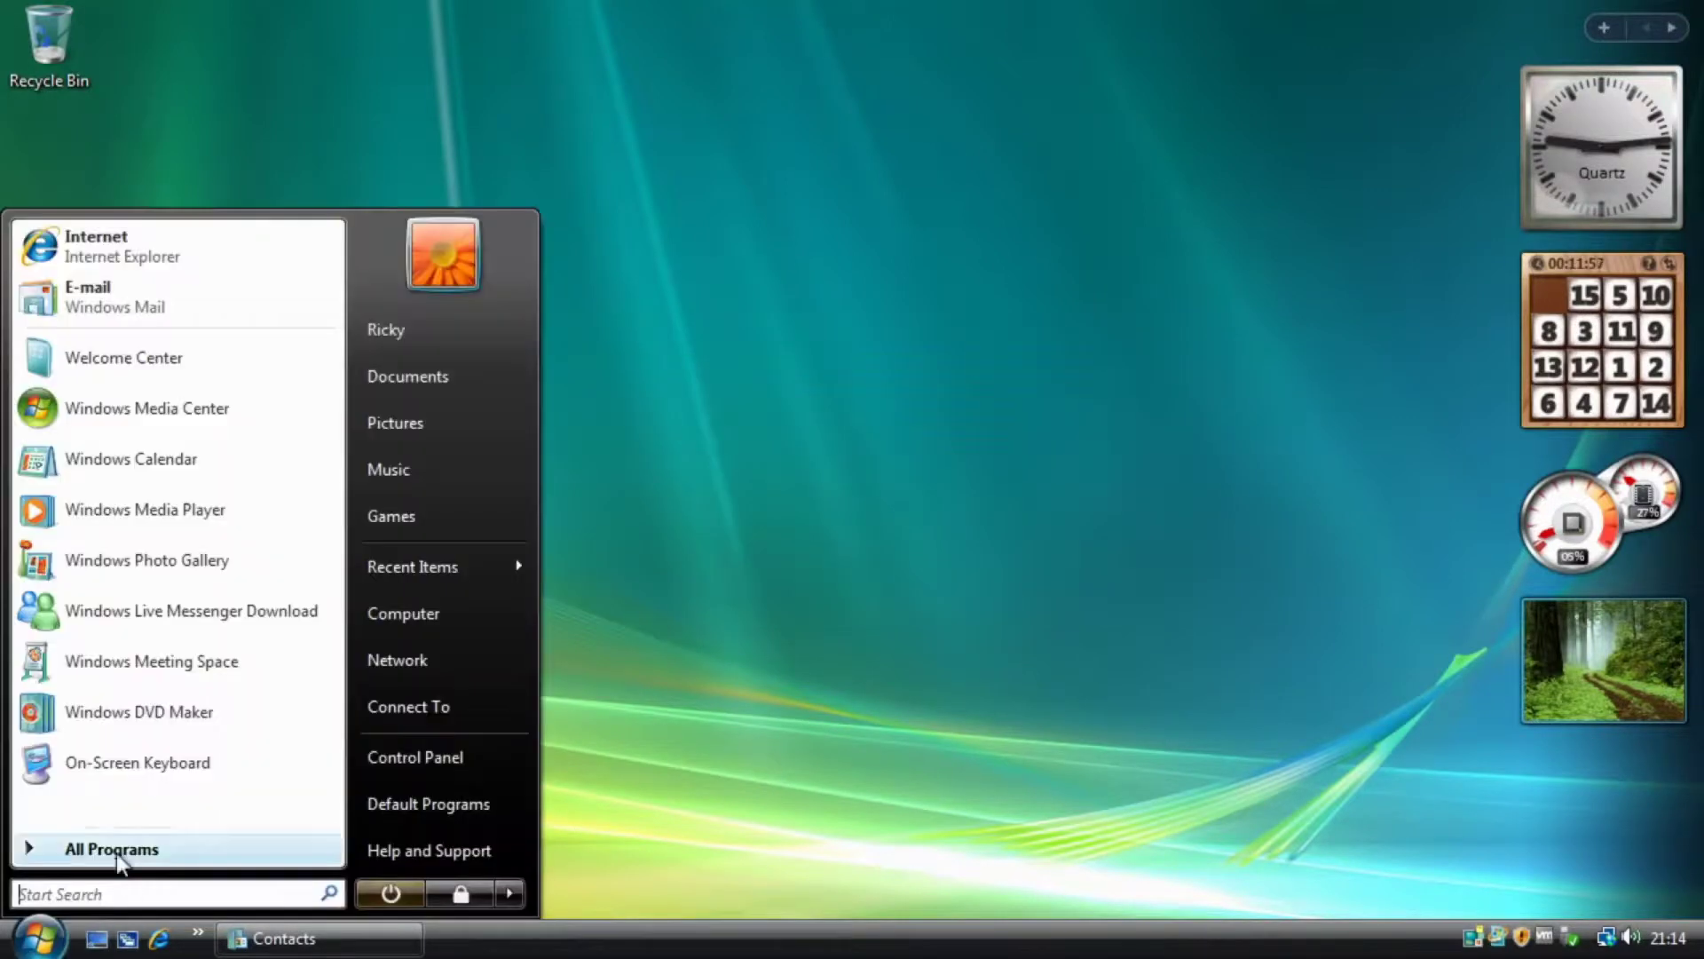
click(116, 852)
click(125, 593)
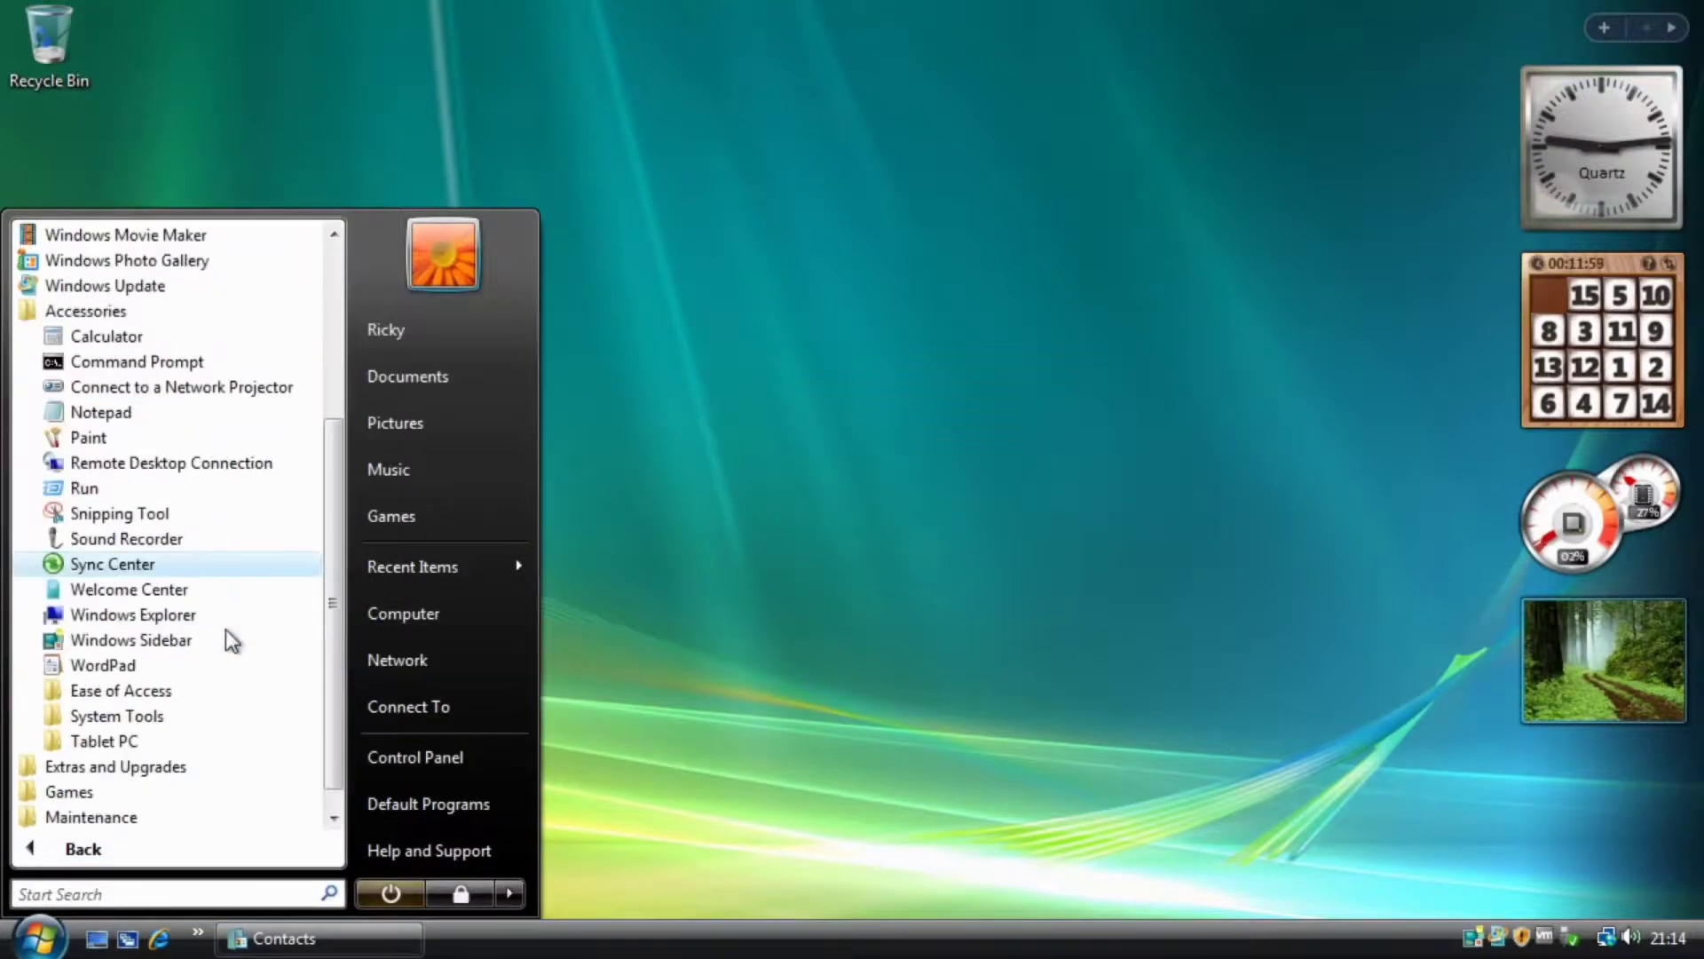
click(151, 716)
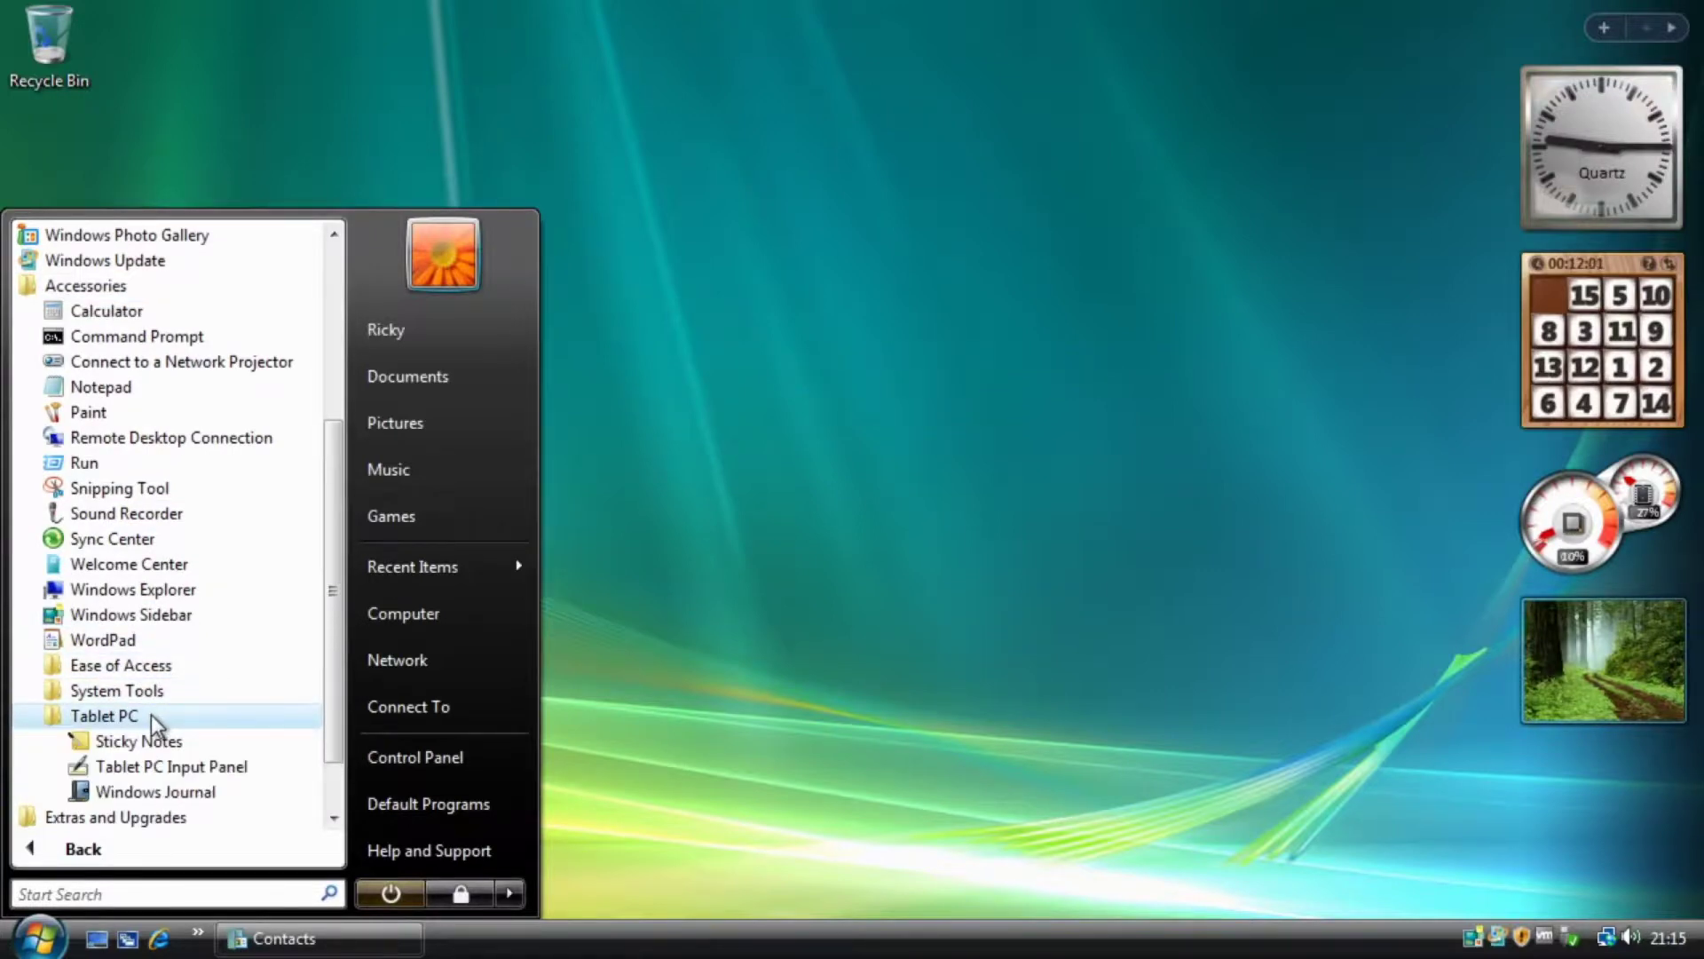
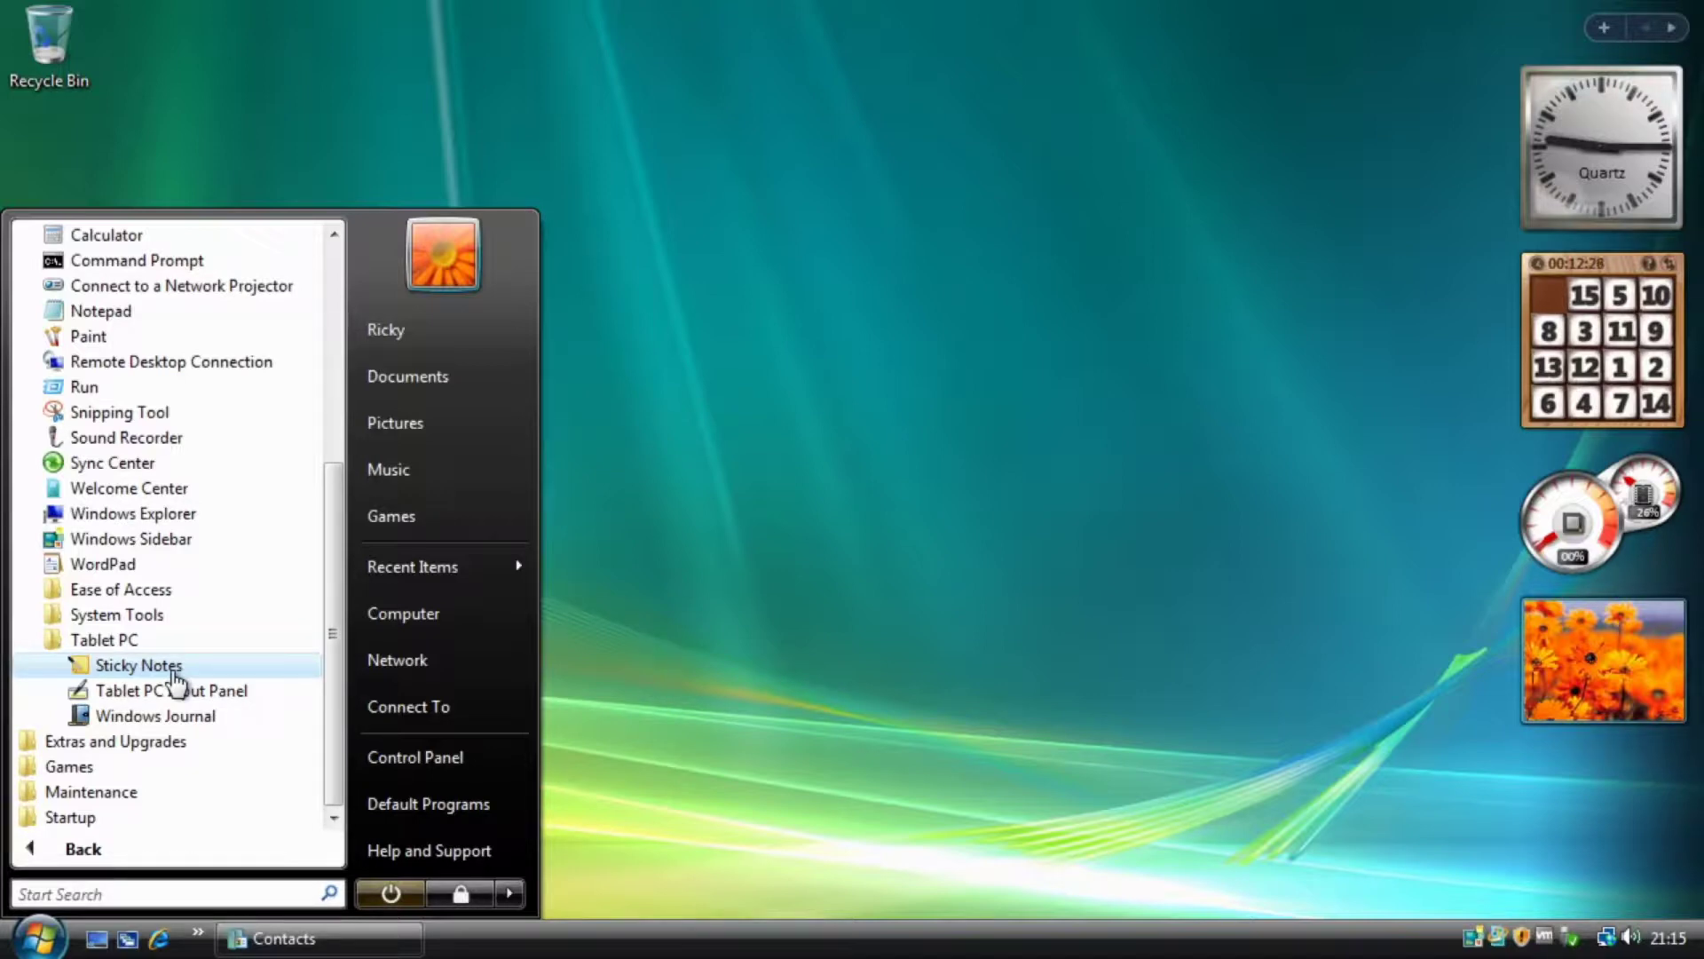
Launch Sticky Notes, enlarge the note window and move it a little lower.
click(174, 676)
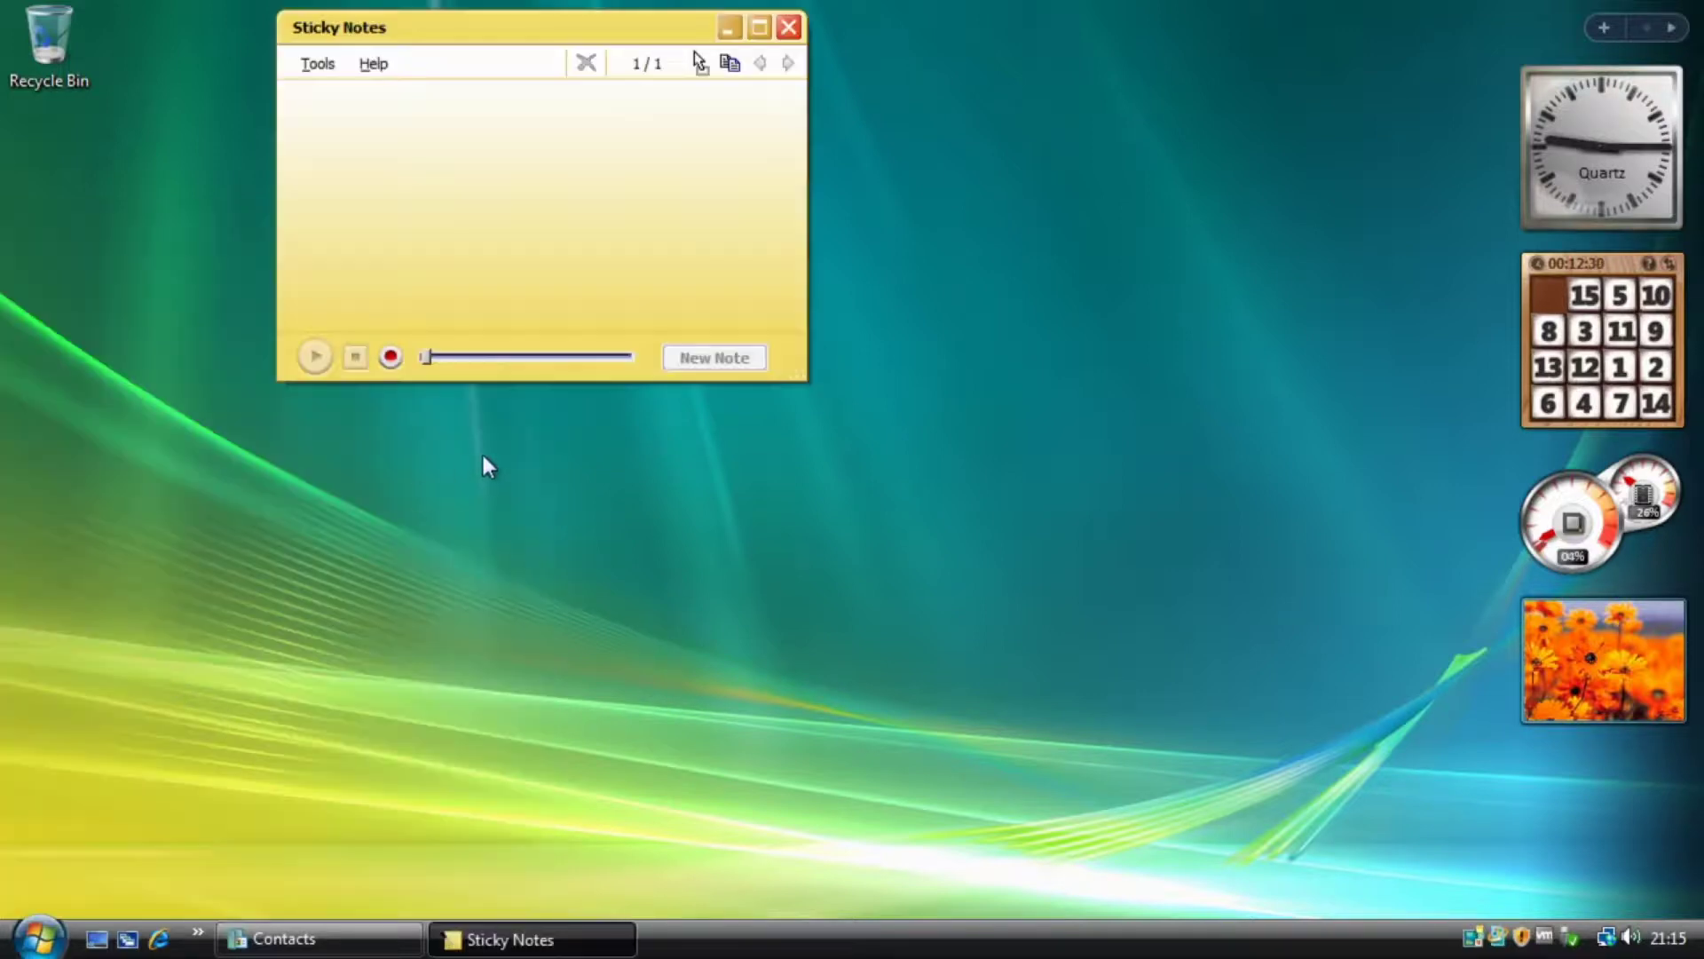
drag(815, 395, 1052, 686)
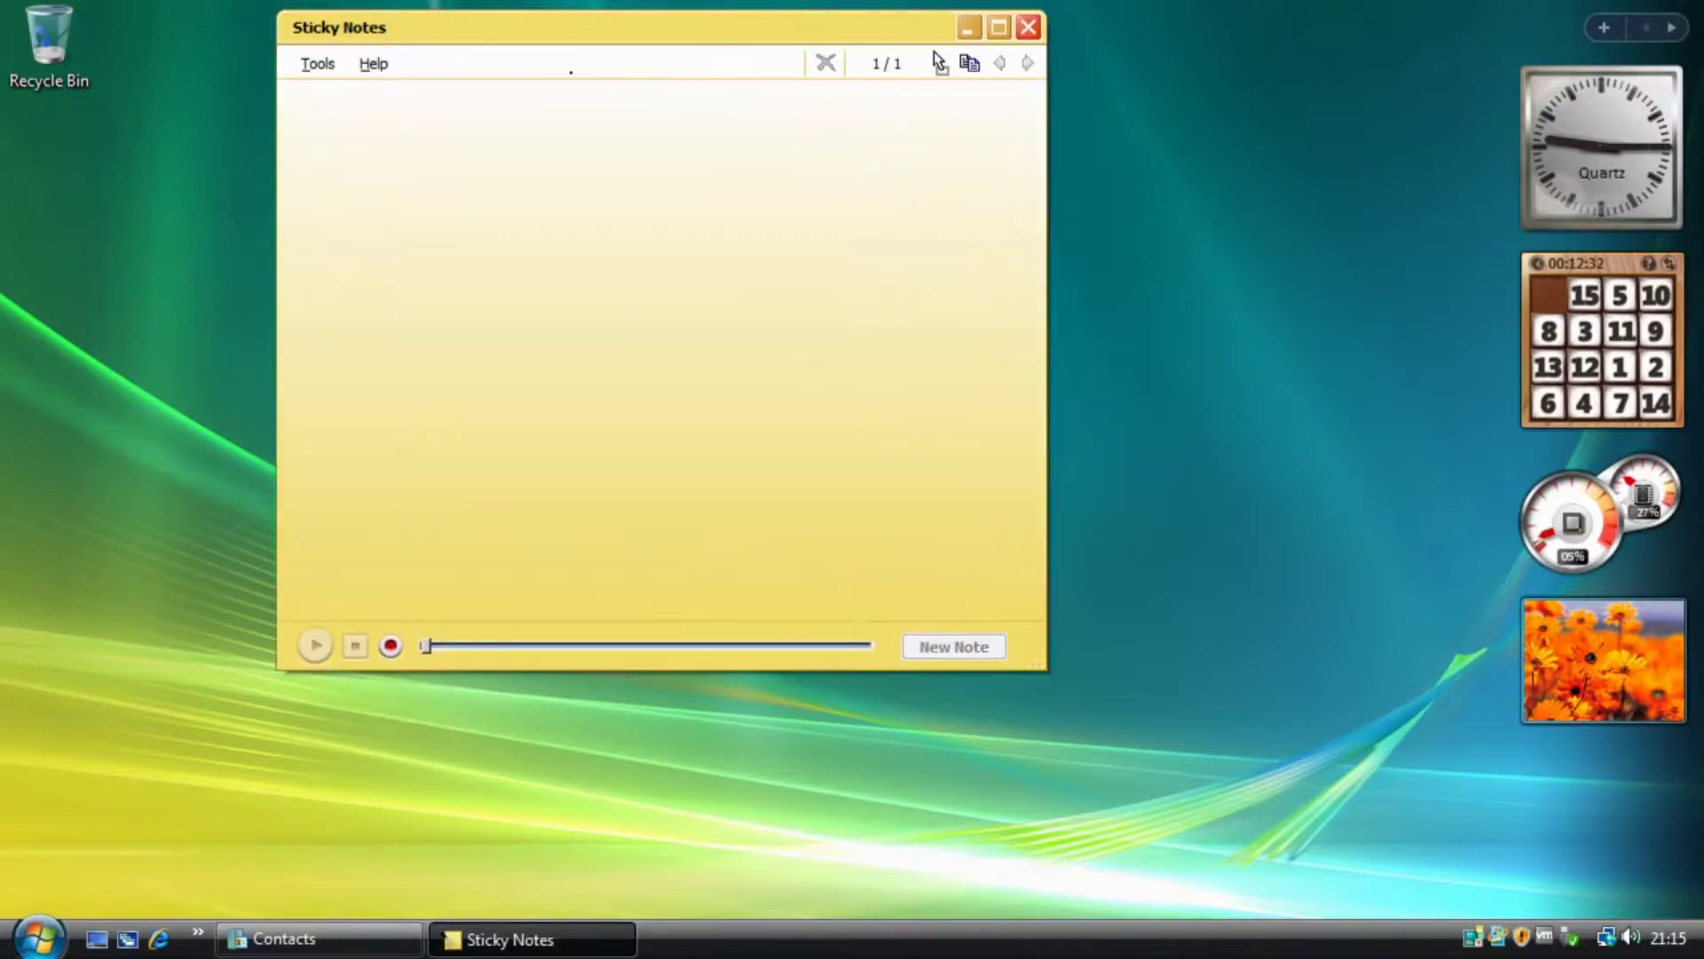
drag(595, 48, 605, 152)
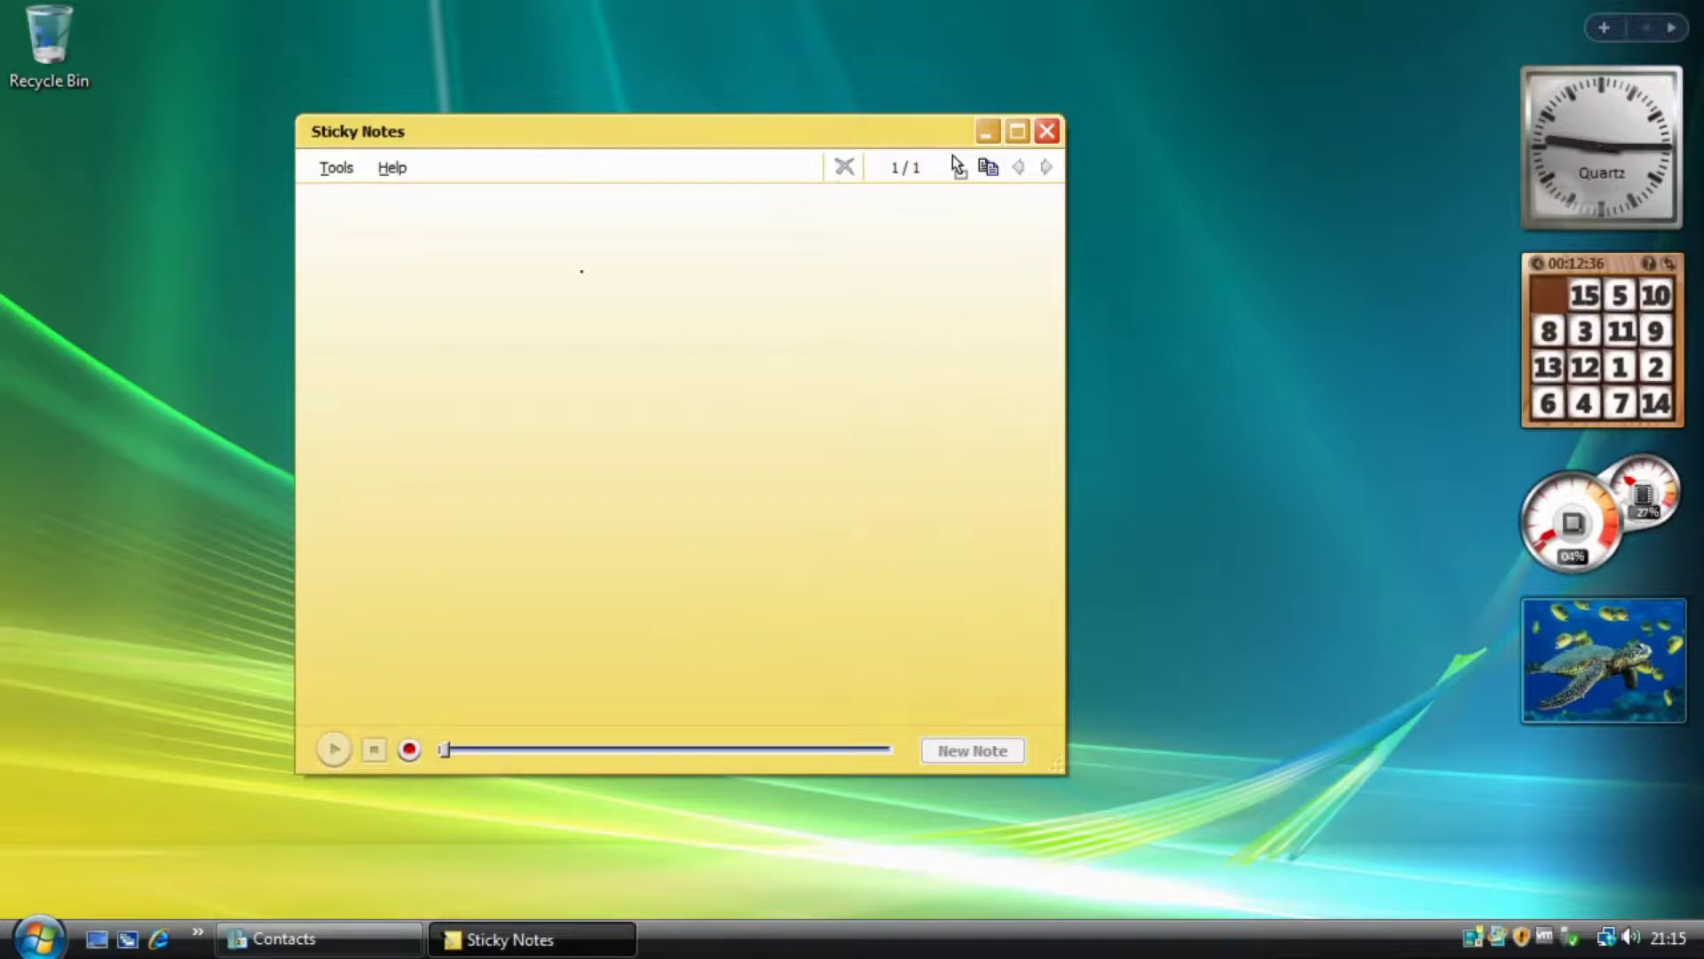
Draw freehand ink scribbles across the note and handwrite letters below them.
drag(447, 242, 664, 320)
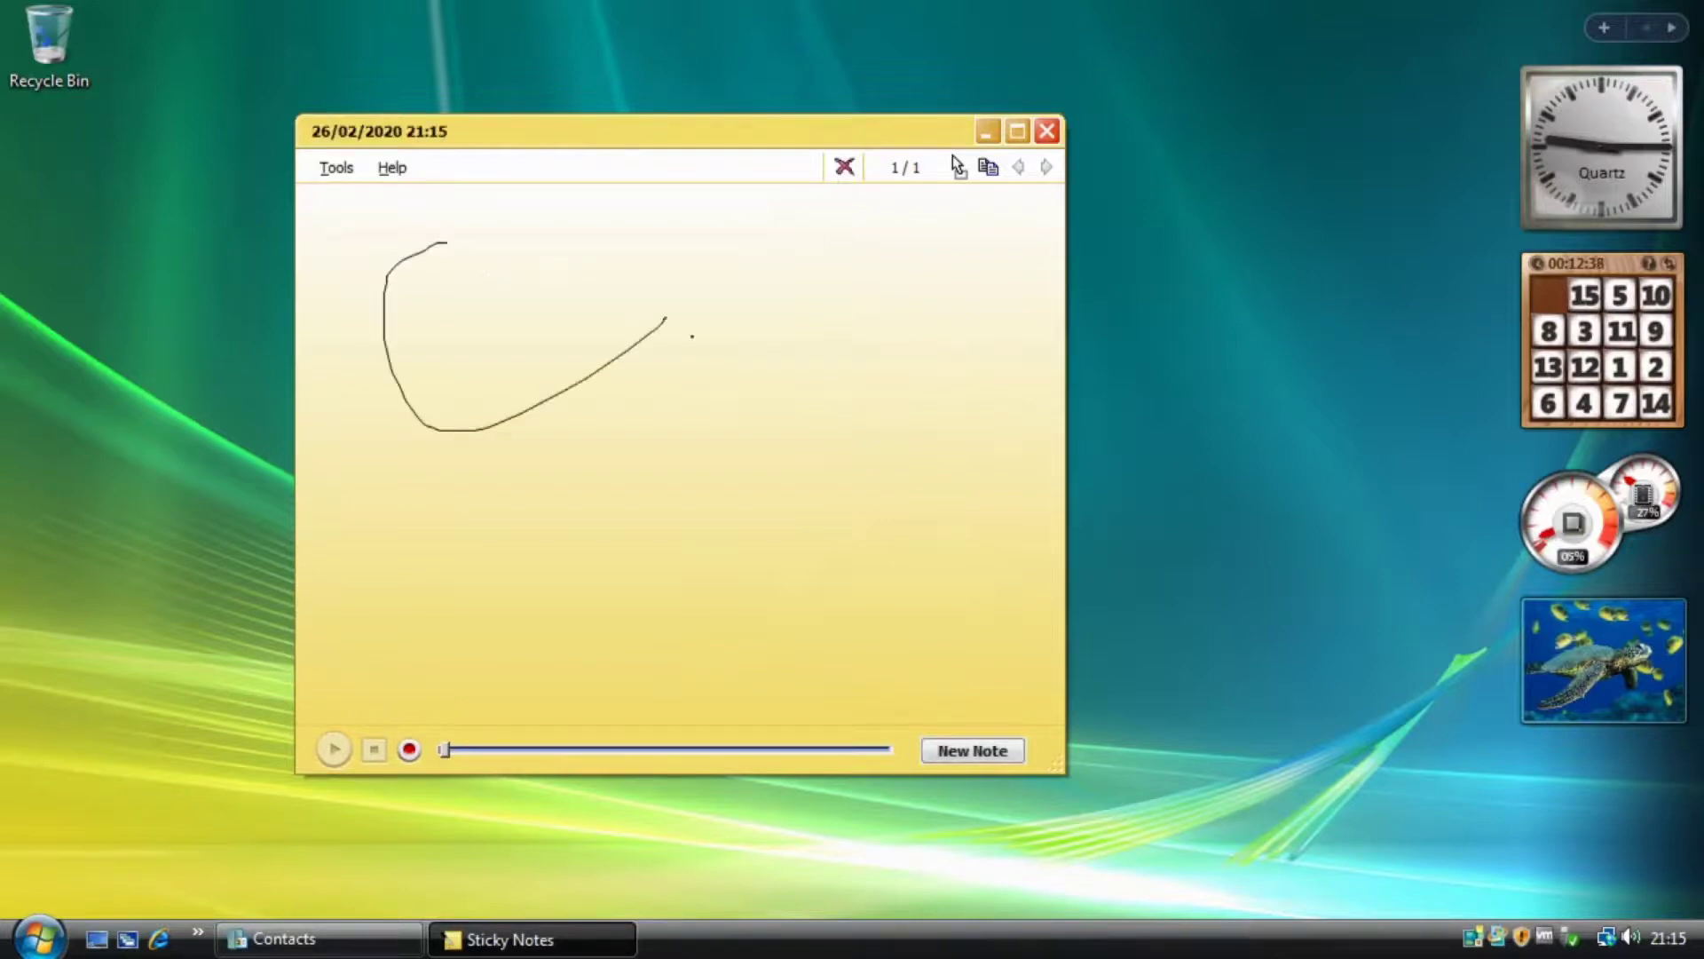
mouse_move(480, 370)
mouse_down()
mouse_move(1050, 483)
mouse_move(1044, 418)
mouse_up()
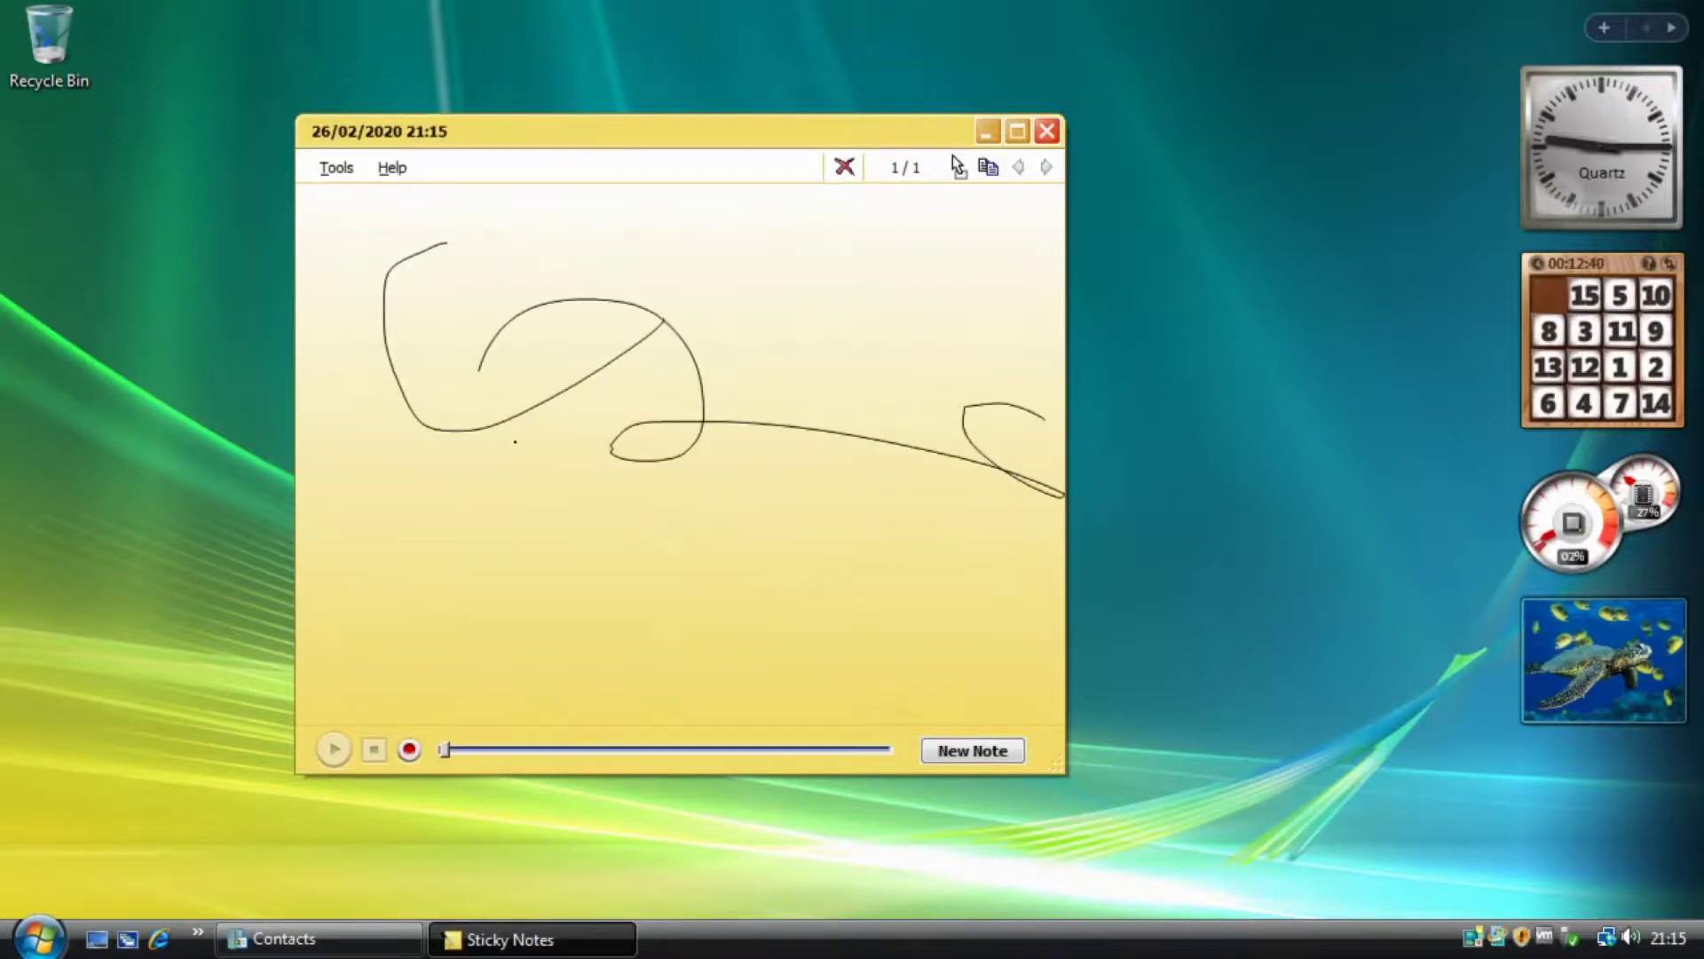
mouse_move(412, 364)
mouse_down()
mouse_move(395, 442)
mouse_move(808, 534)
mouse_up()
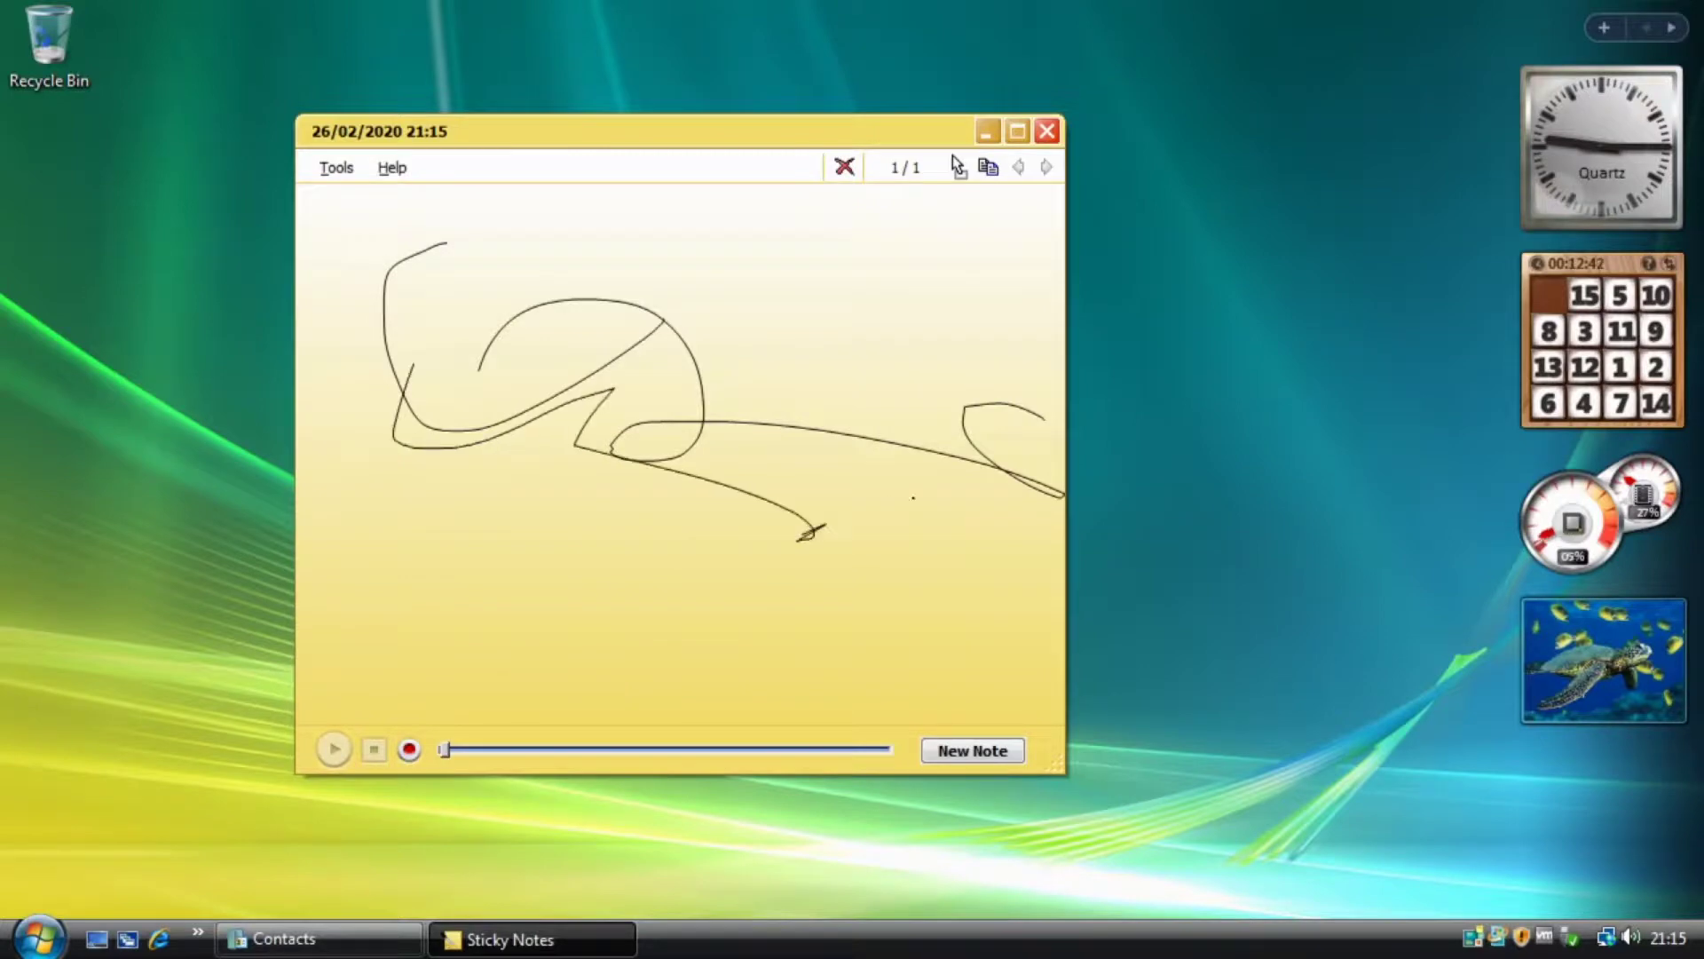
mouse_move(672, 406)
mouse_down()
mouse_move(772, 337)
mouse_move(957, 427)
mouse_move(622, 417)
mouse_move(852, 355)
mouse_move(532, 373)
mouse_move(695, 332)
mouse_up()
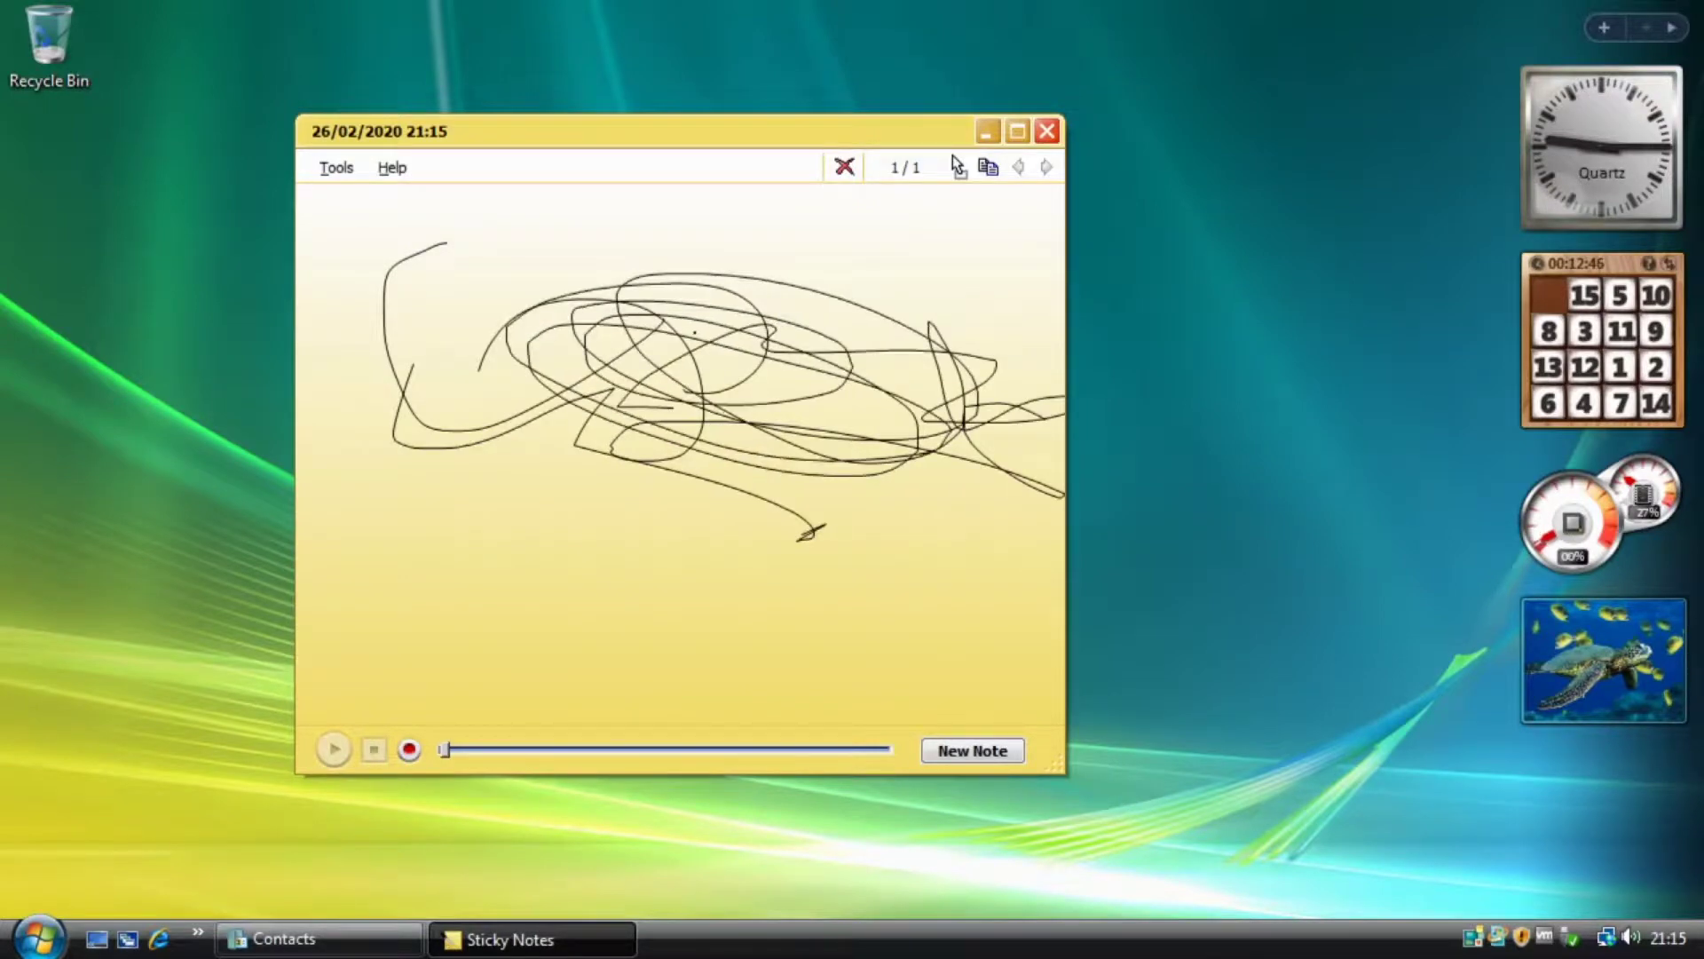
drag(498, 488, 488, 562)
mouse_move(468, 534)
mouse_down()
mouse_move(583, 528)
mouse_move(639, 568)
mouse_move(957, 475)
mouse_up()
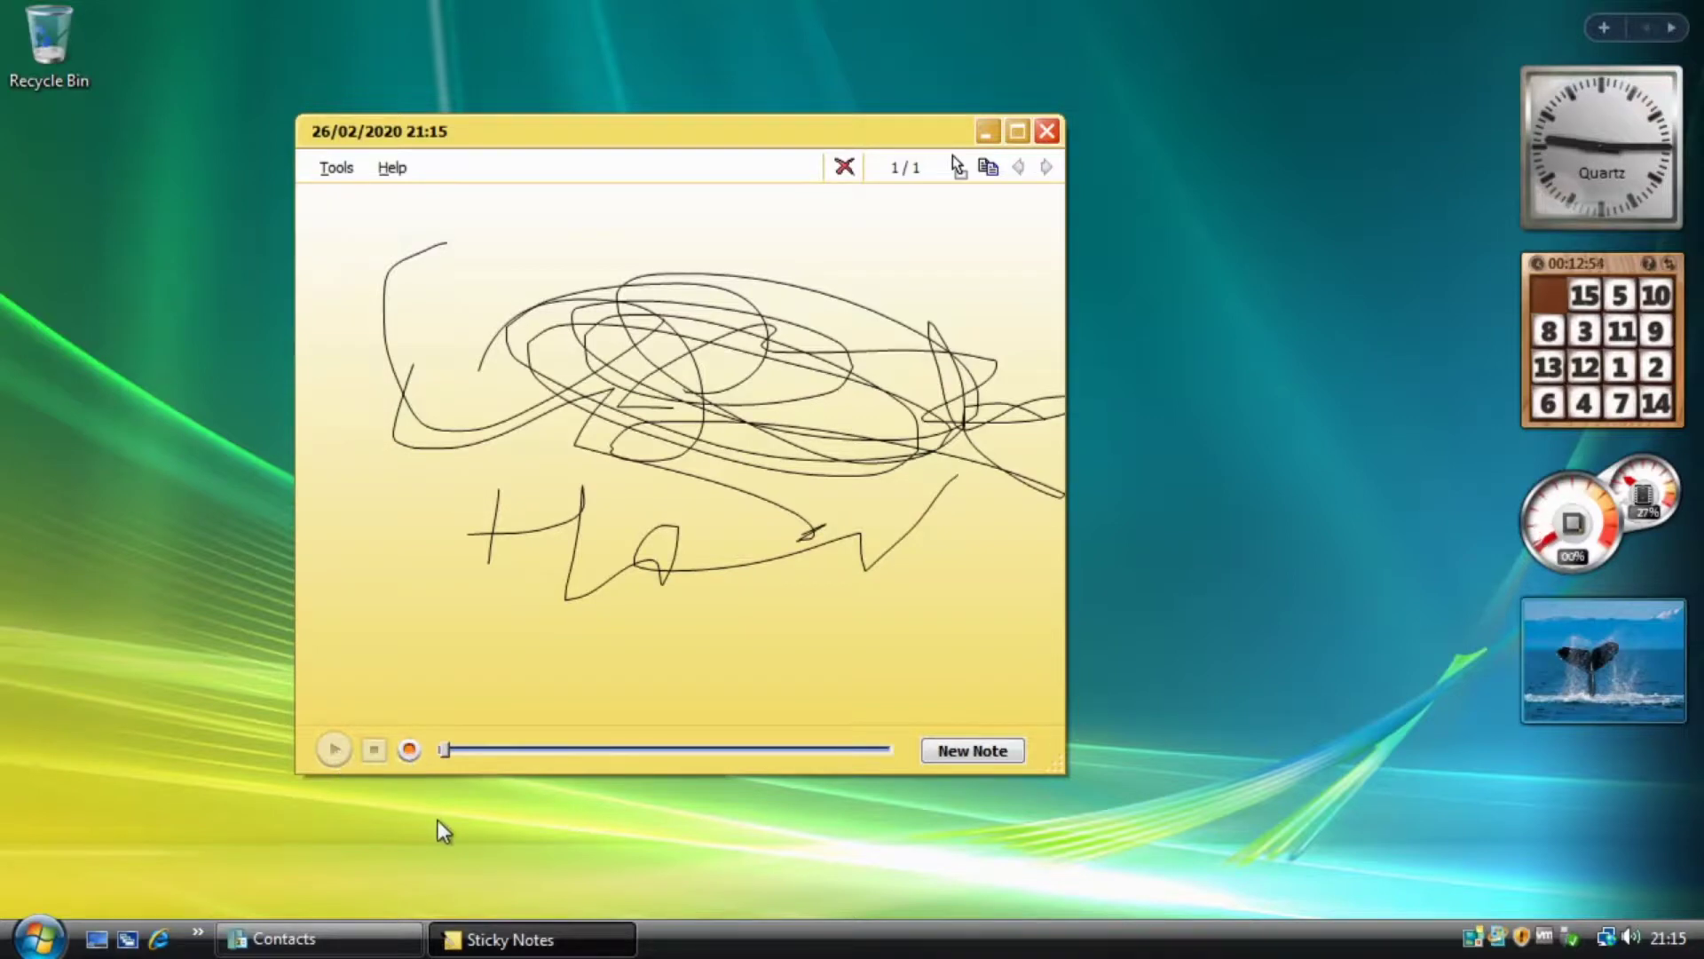
Record a short voice clip on the note, play it back, then close Sticky Notes.
click(410, 750)
click(375, 752)
click(334, 749)
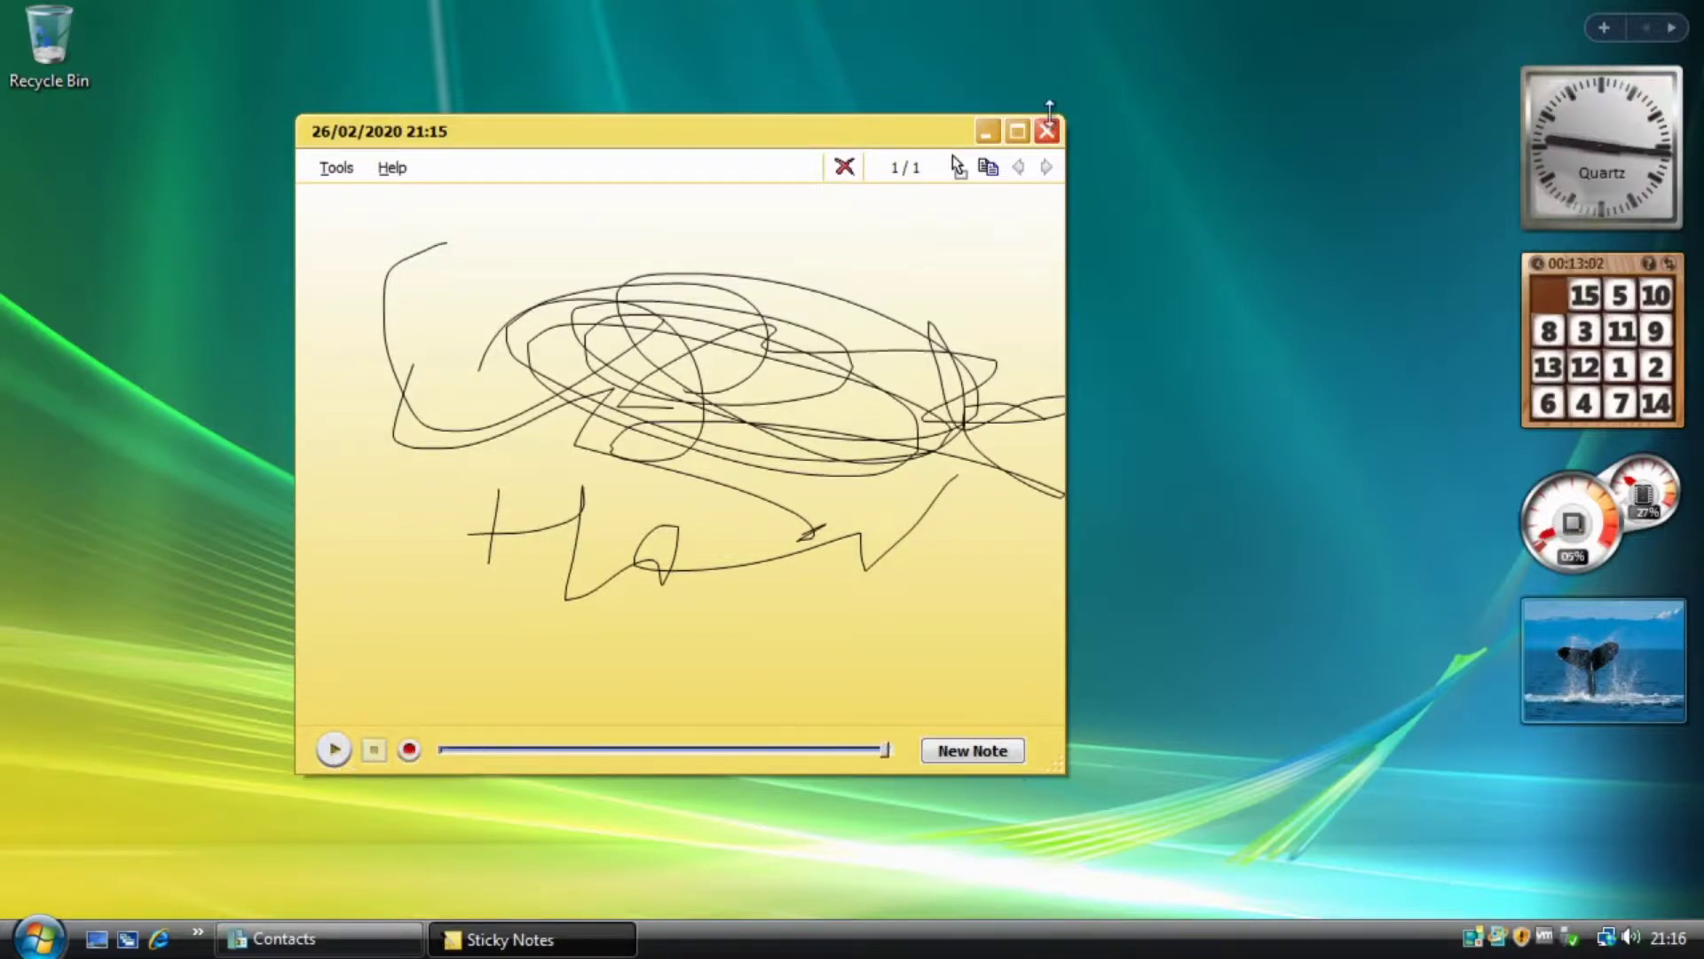
click(1049, 134)
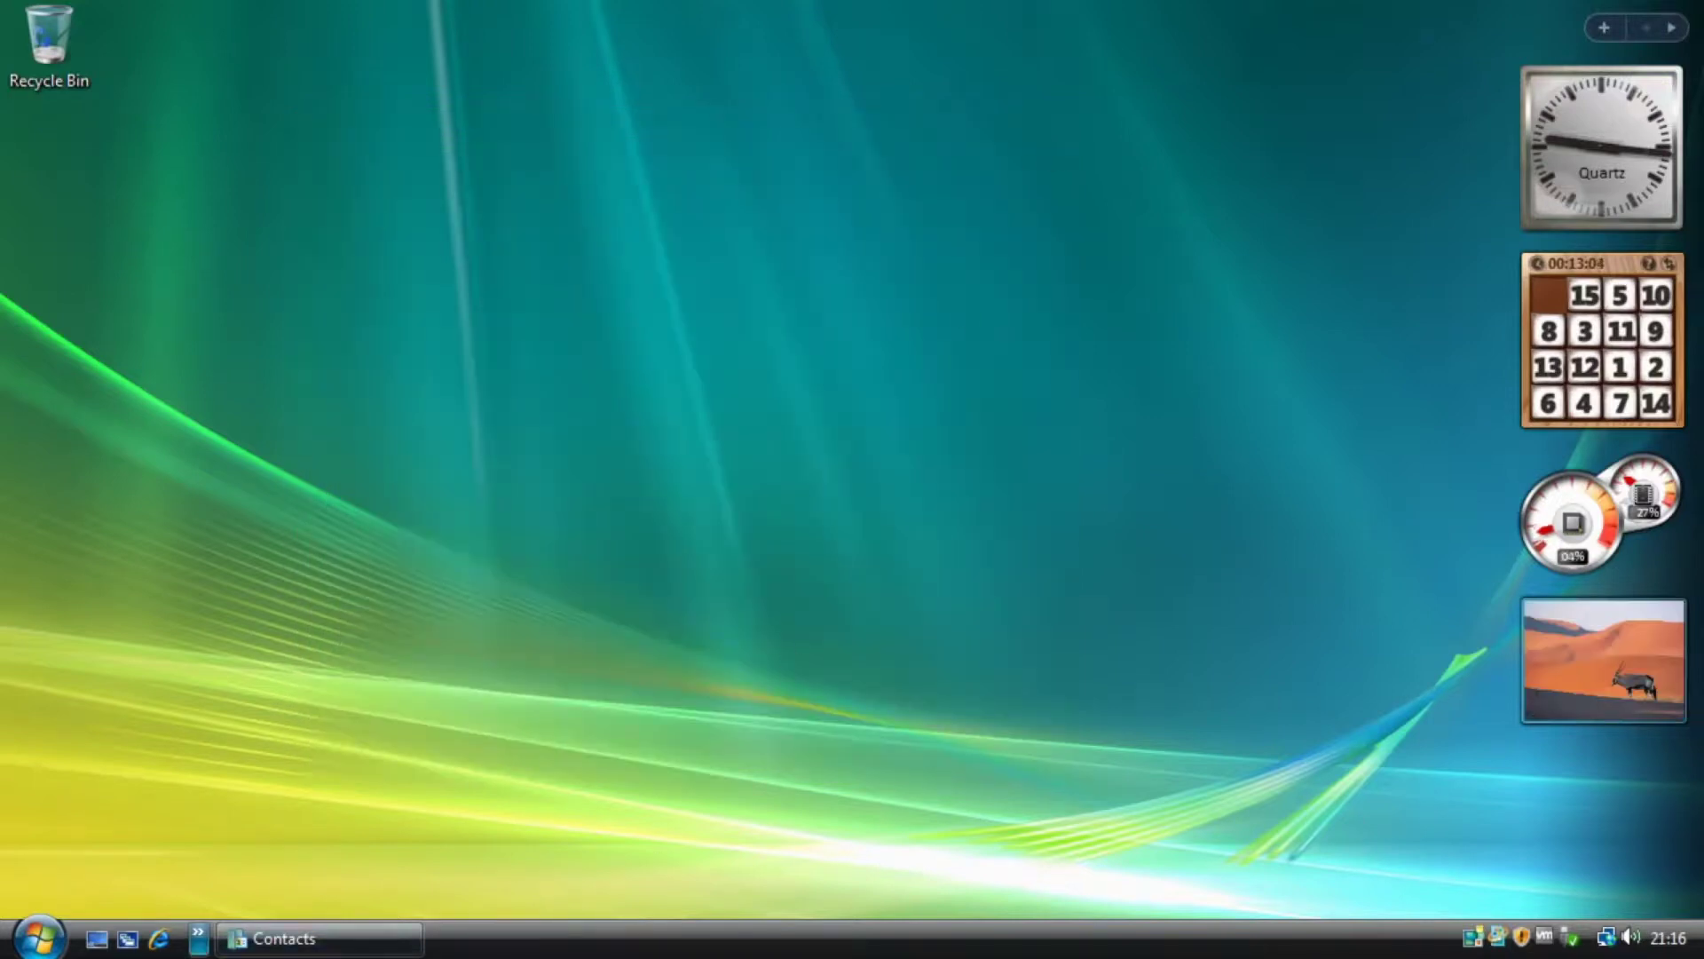
Open Tablet PC Input Panel from Accessories > Tablet PC, handwrite 'Hello' (recognized as 'Hills'), then close it.
click(40, 938)
click(111, 849)
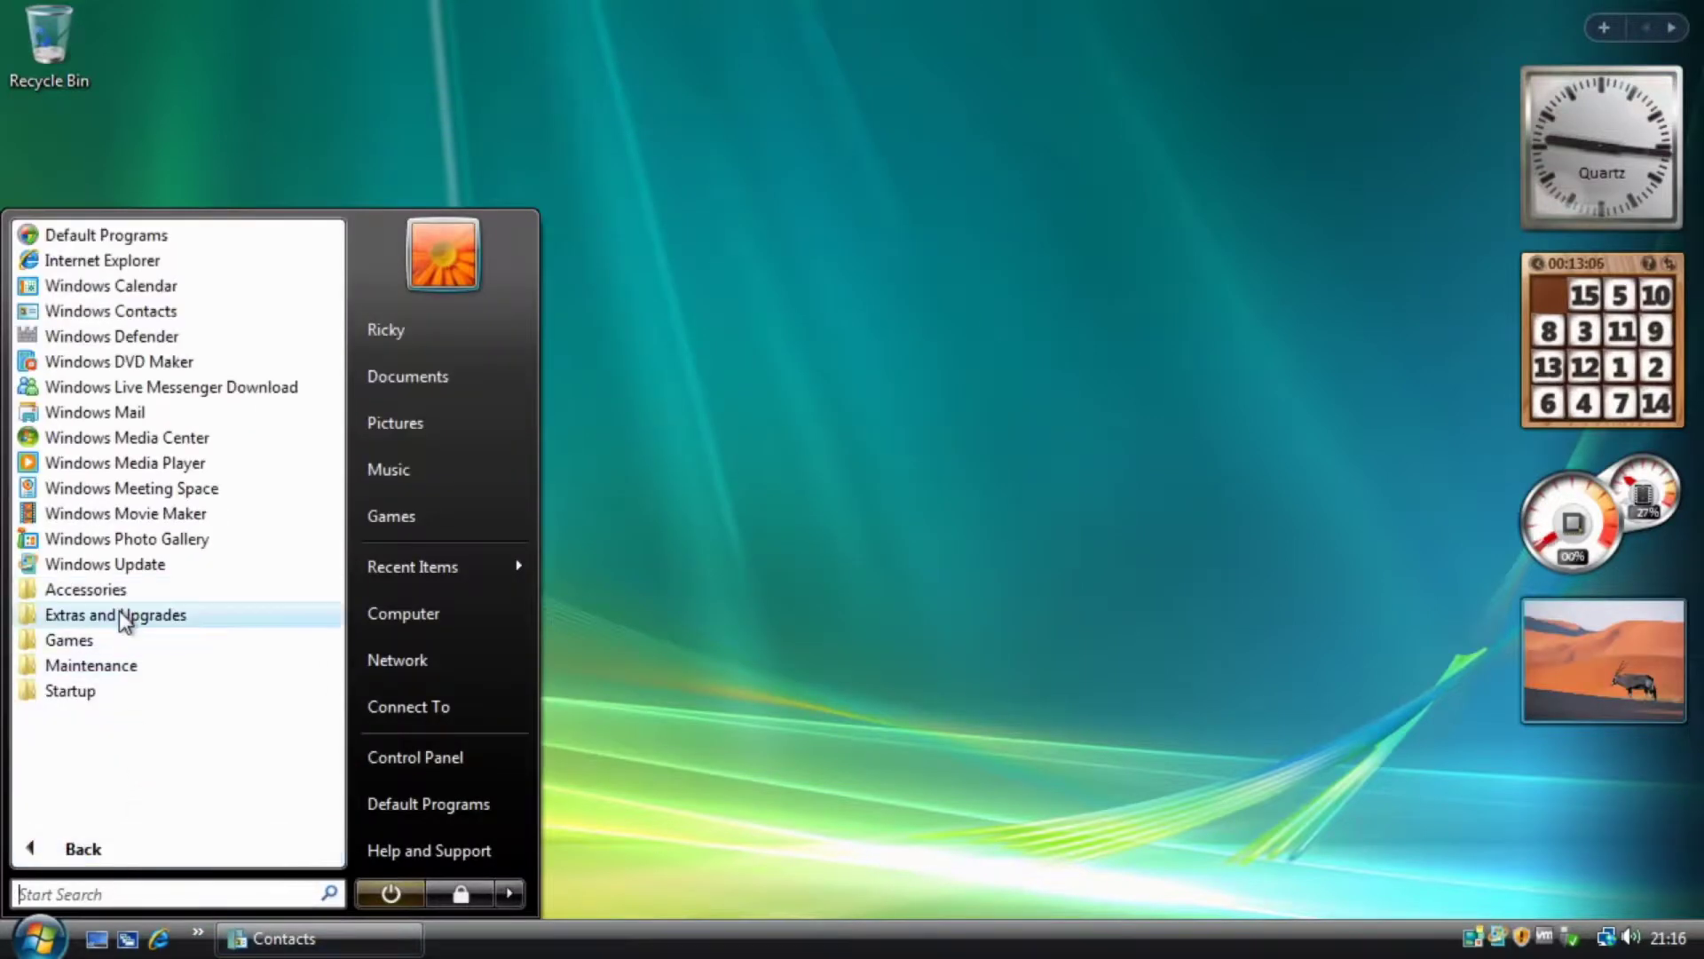
click(102, 589)
click(124, 719)
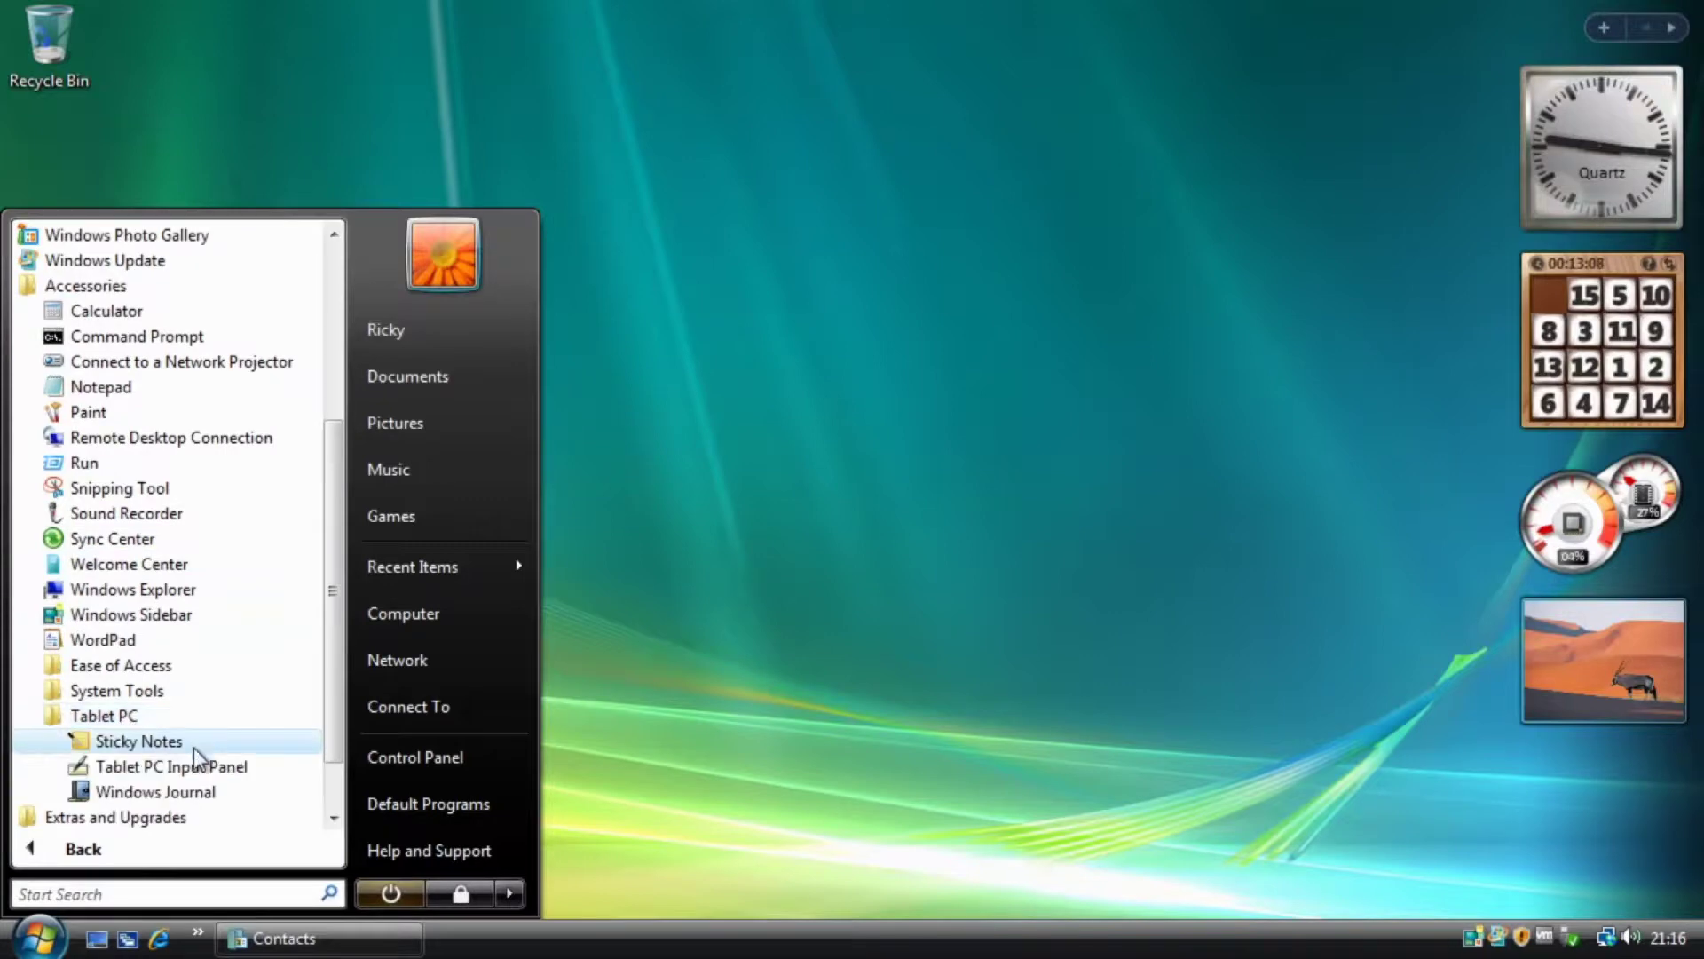
click(741, 701)
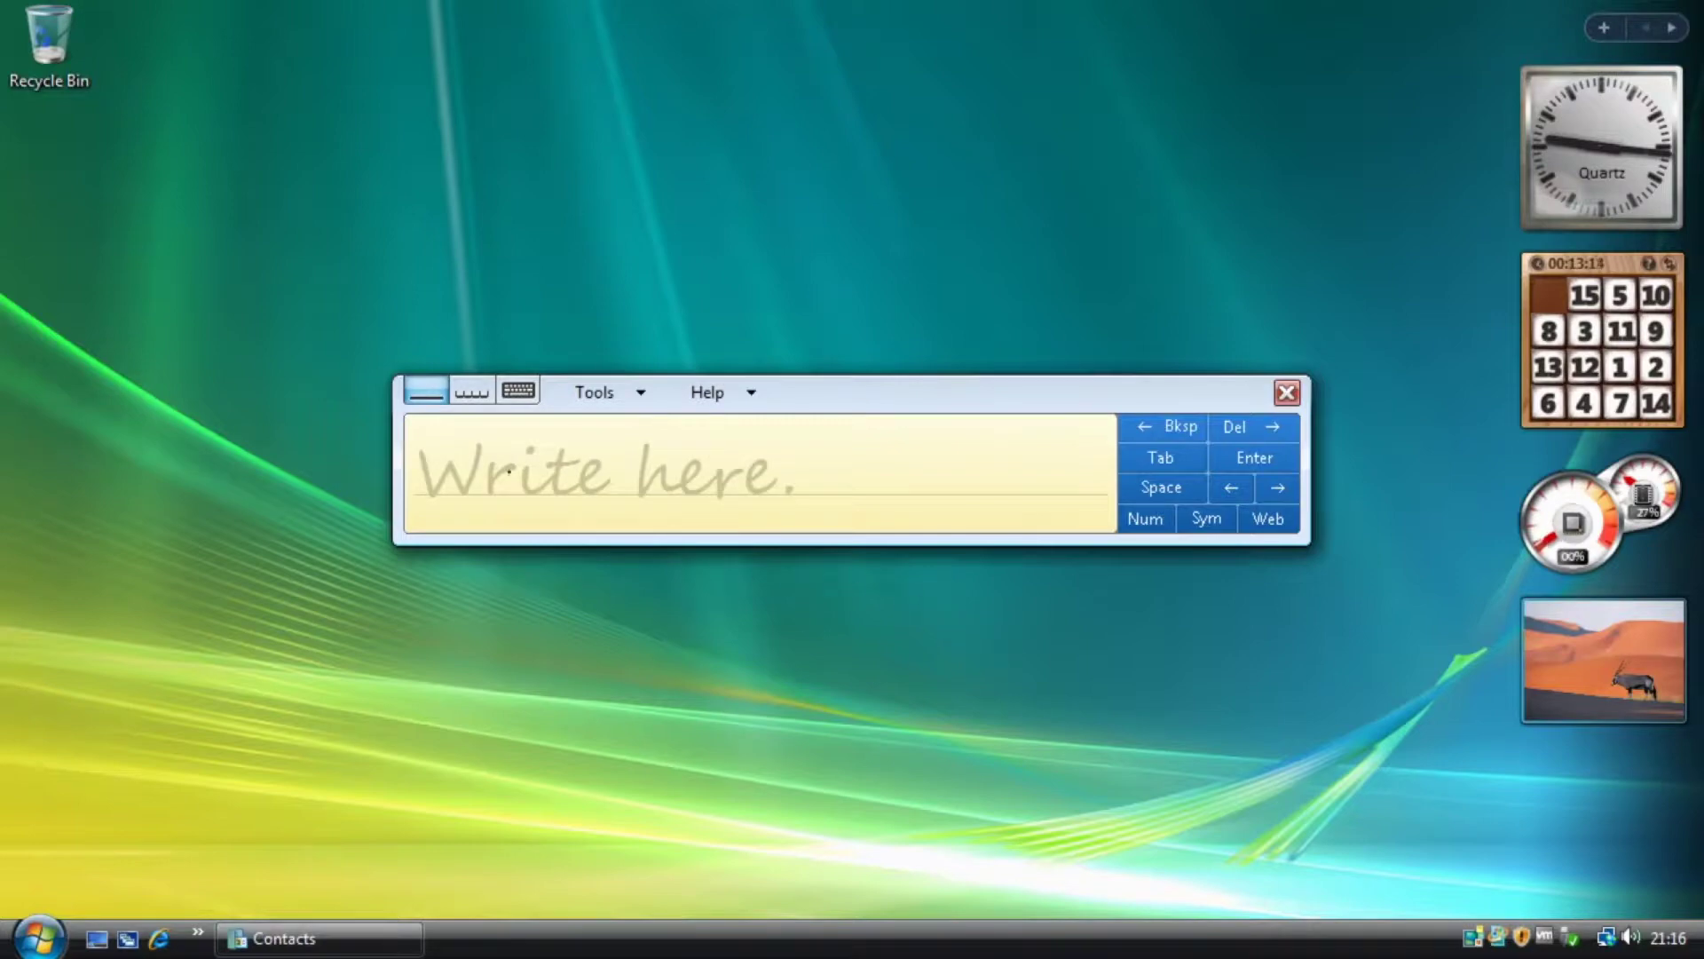
mouse_move(439, 441)
mouse_down()
mouse_move(437, 496)
mouse_move(480, 435)
mouse_move(510, 503)
mouse_move(610, 483)
mouse_move(651, 424)
mouse_move(708, 470)
mouse_move(682, 469)
mouse_up()
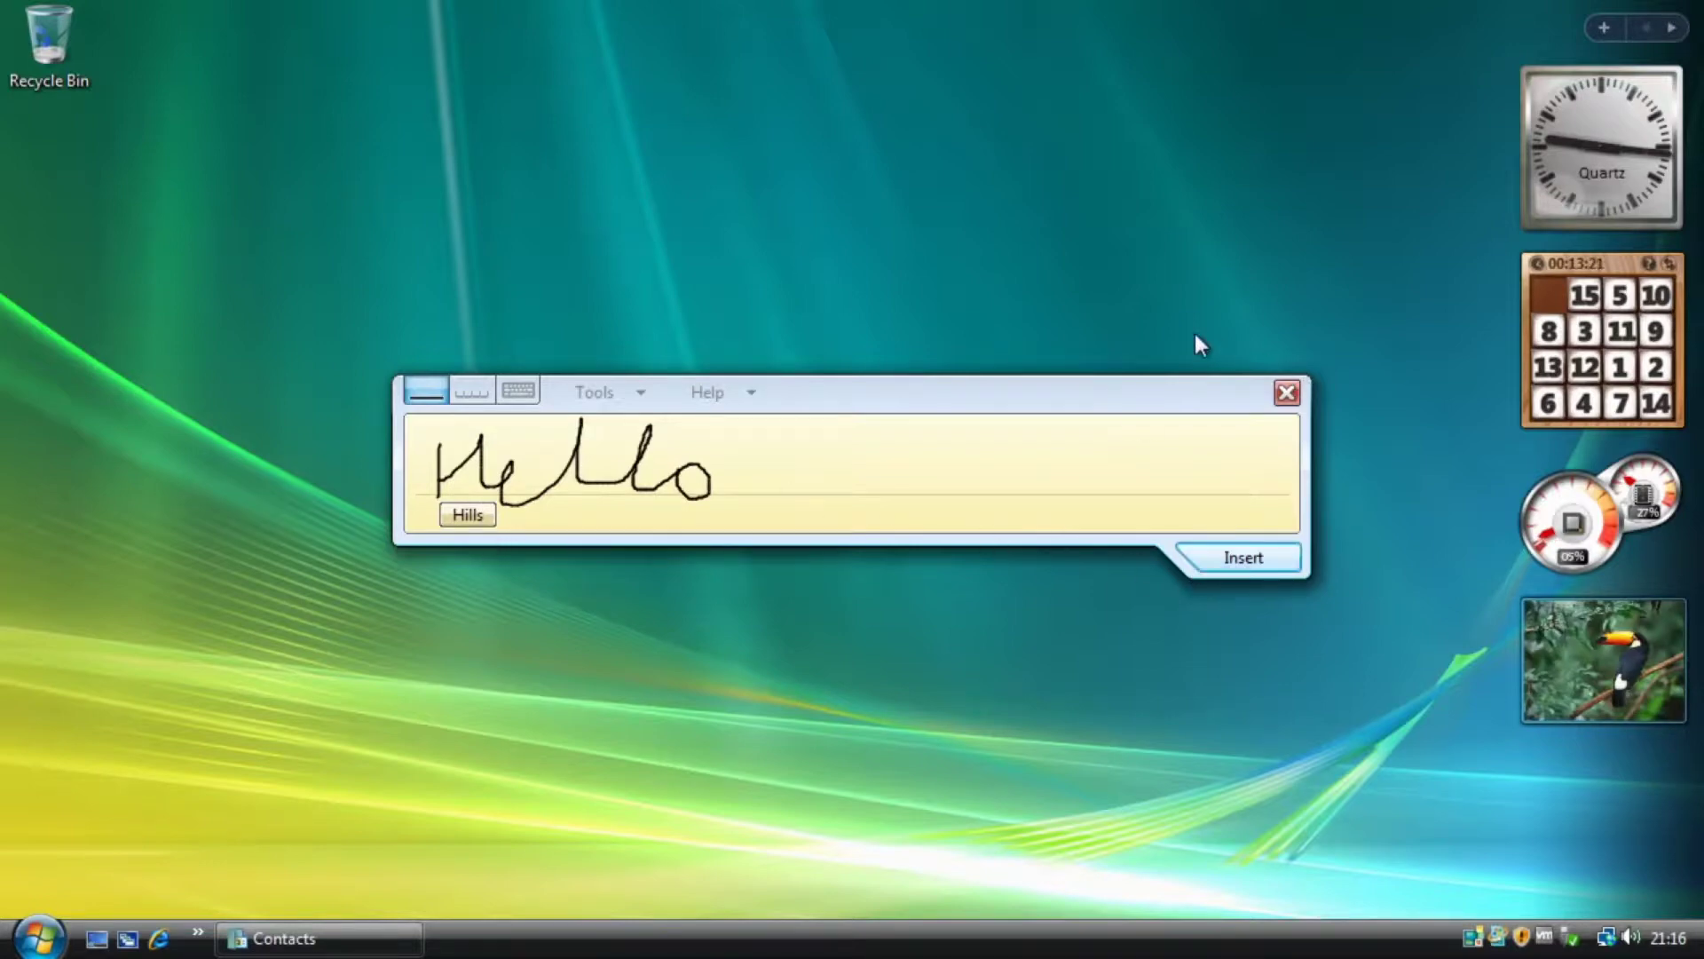
click(1287, 393)
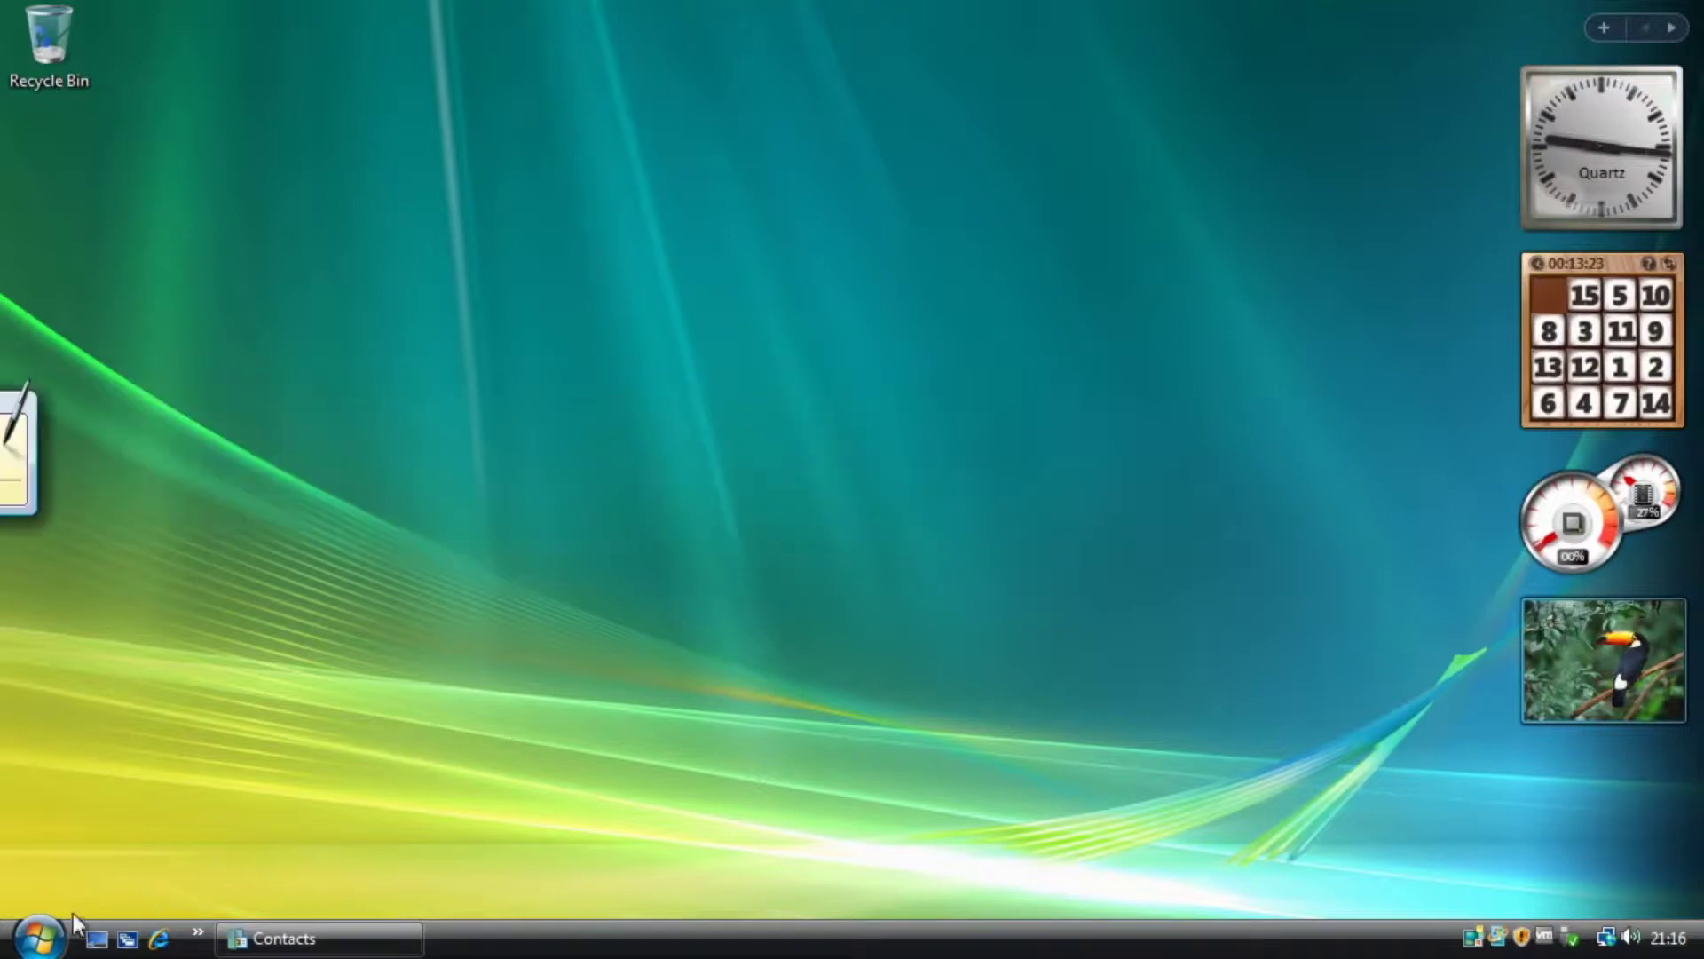
Launch Windows Journal from Accessories > Tablet PC and decline the note writer print driver.
click(40, 939)
click(118, 847)
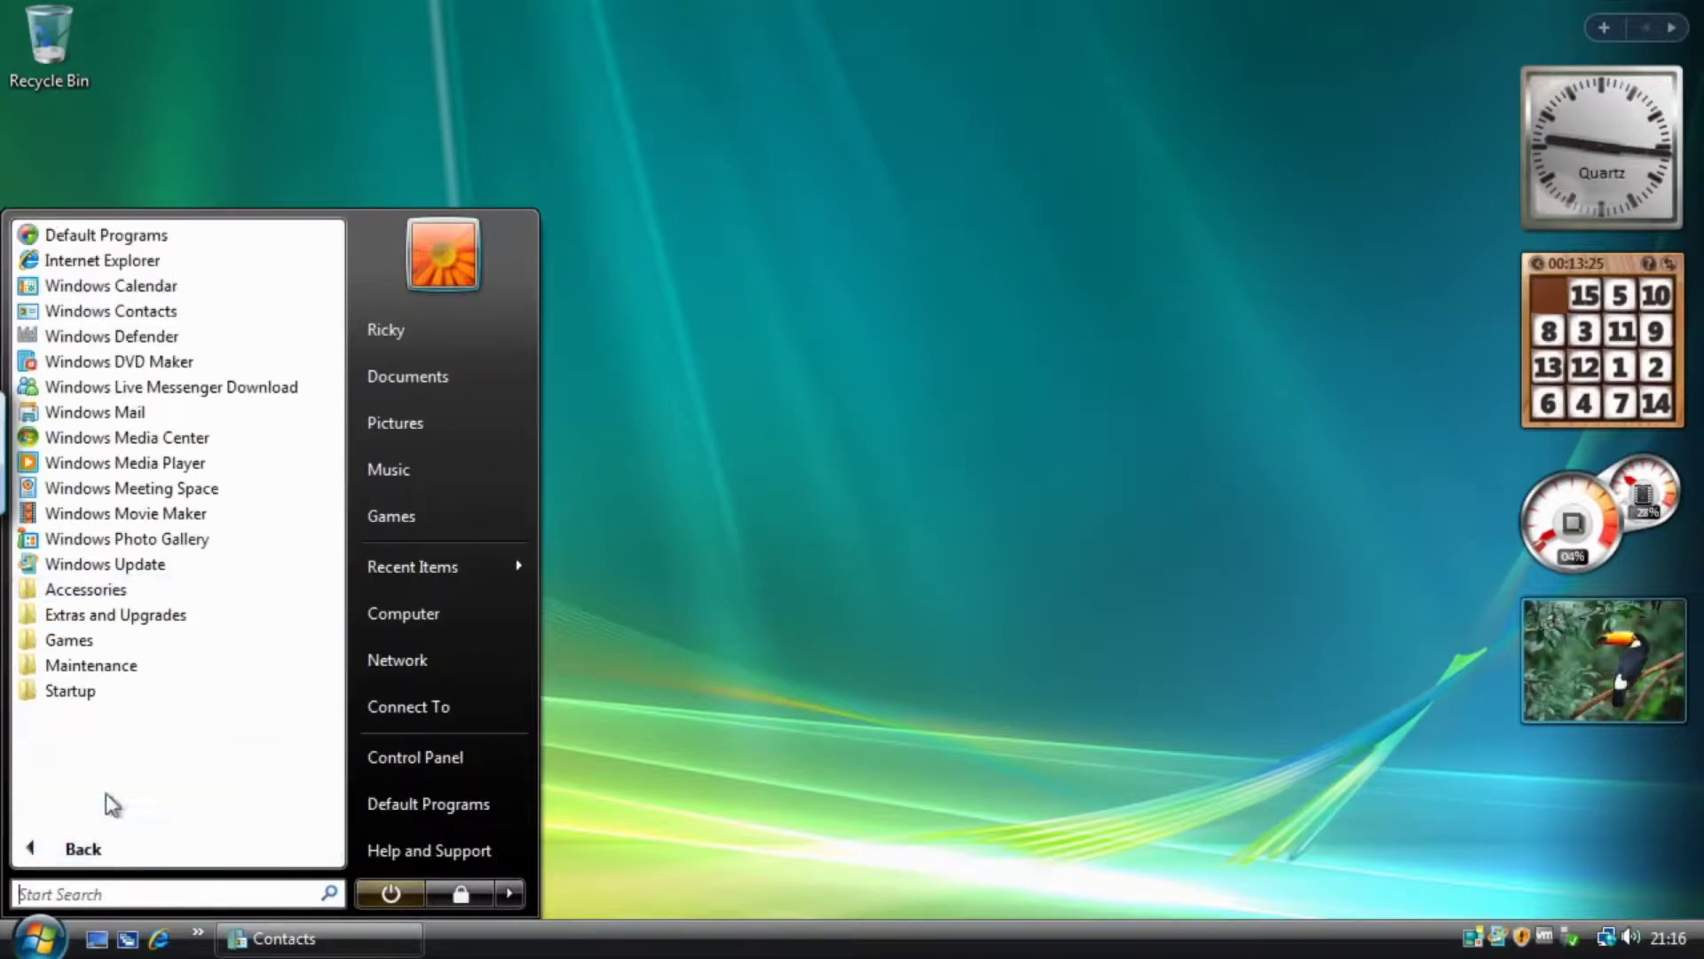
click(85, 590)
click(131, 721)
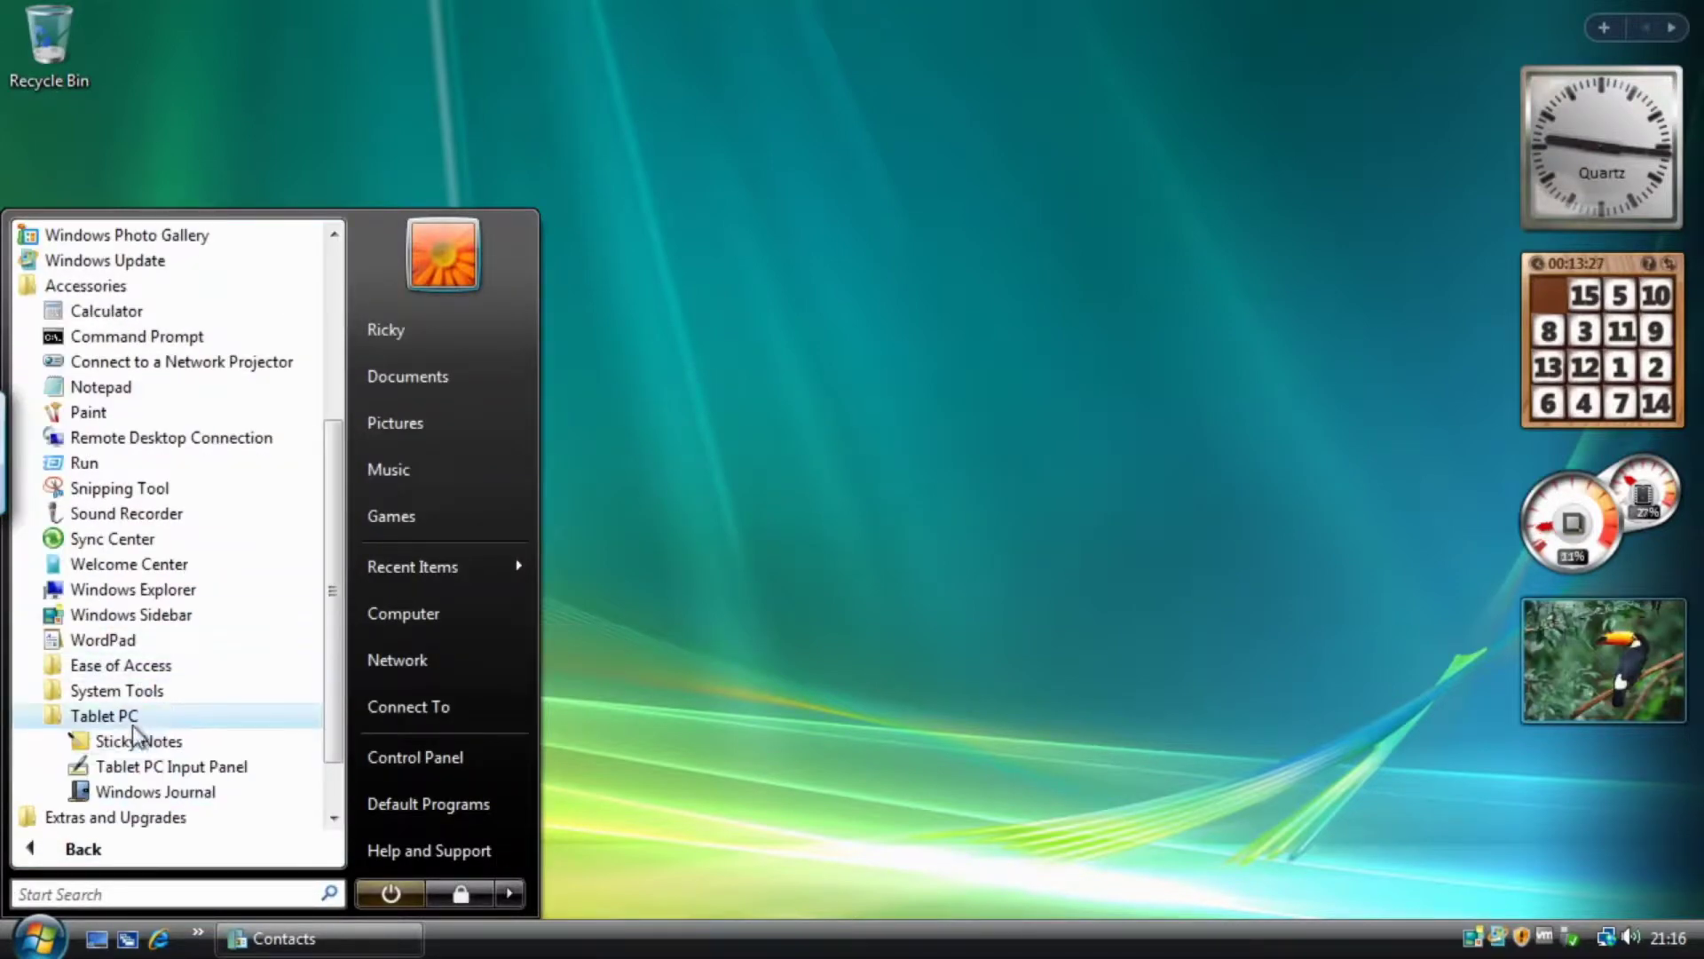
click(220, 792)
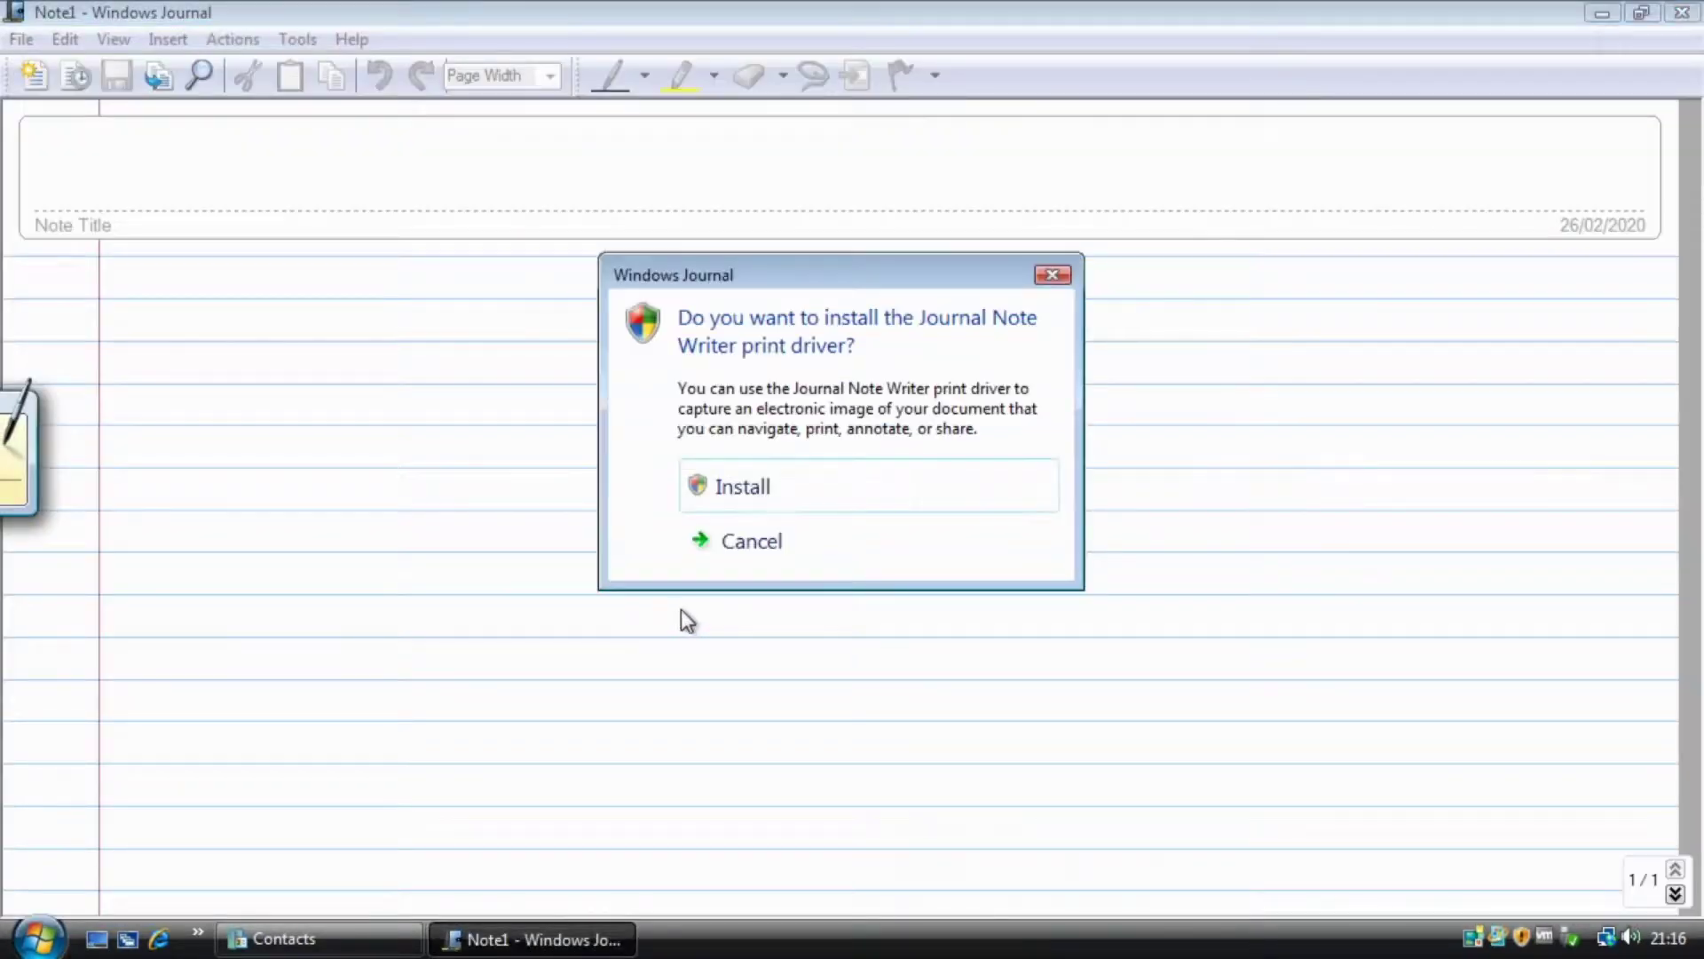
click(1050, 277)
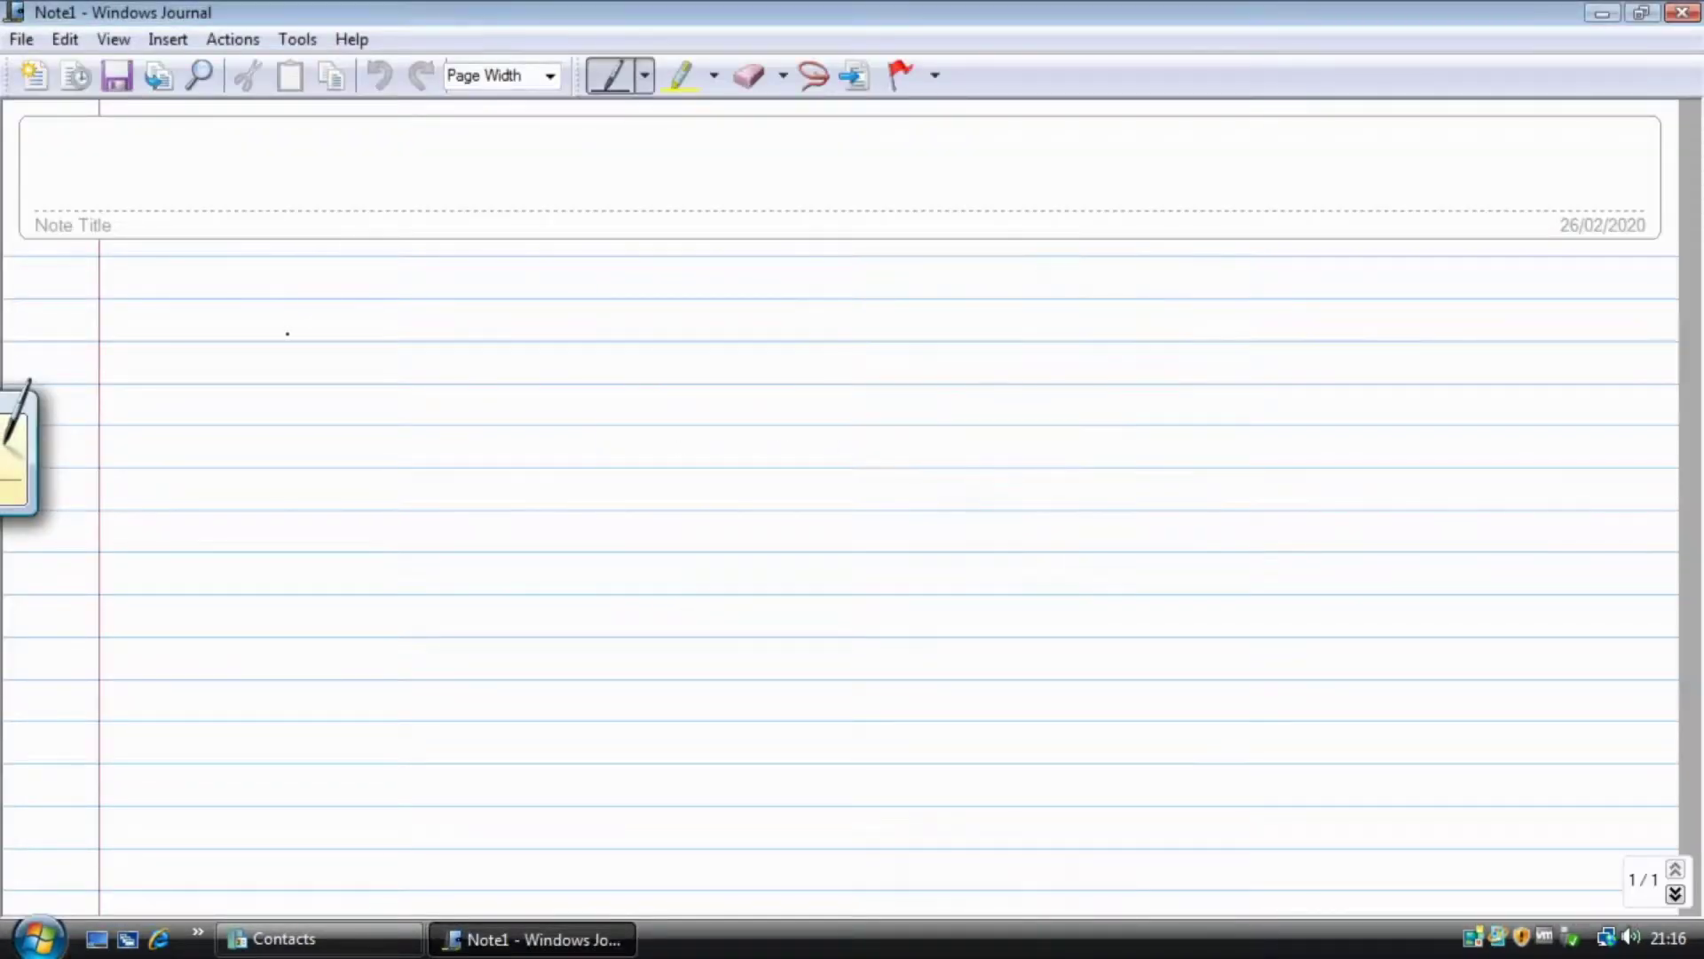
Handwrite 'Welcome' across the new note page.
mouse_move(207, 304)
mouse_down()
mouse_move(259, 361)
mouse_move(346, 257)
mouse_up()
mouse_move(355, 430)
mouse_down()
mouse_move(395, 428)
mouse_move(409, 454)
mouse_up()
mouse_move(453, 296)
mouse_down()
mouse_move(497, 472)
mouse_move(596, 486)
mouse_move(720, 439)
mouse_move(794, 355)
mouse_move(1176, 384)
mouse_up()
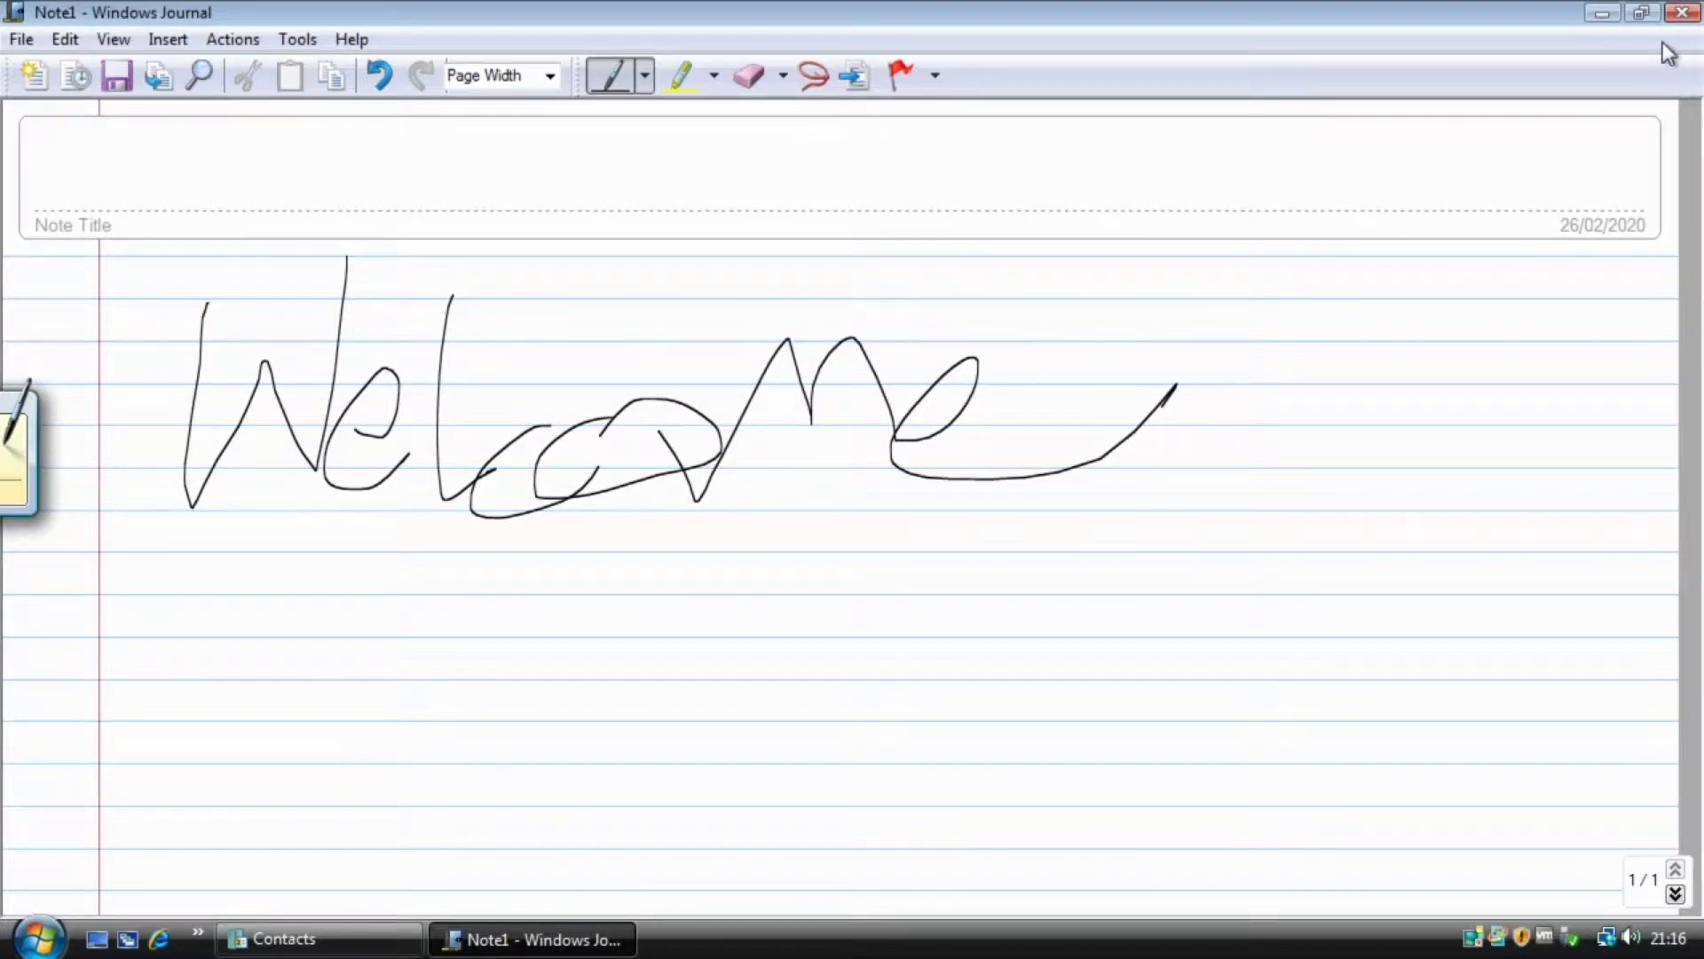
Close Windows Journal without saving the note.
click(1682, 12)
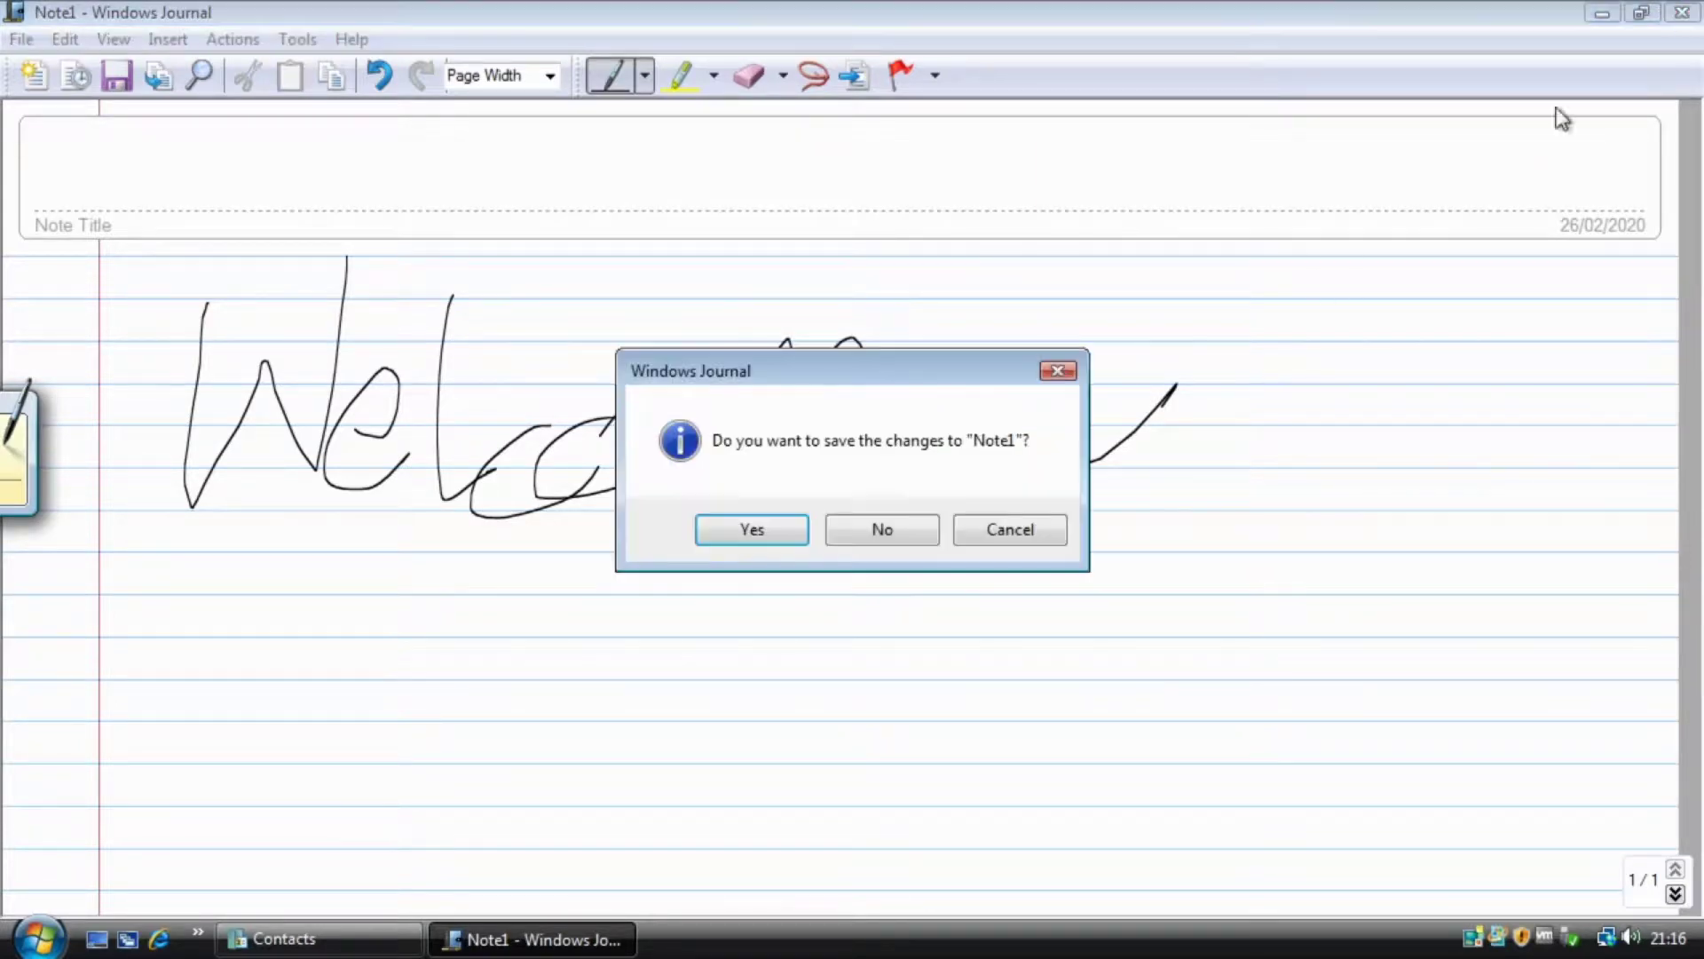
click(909, 541)
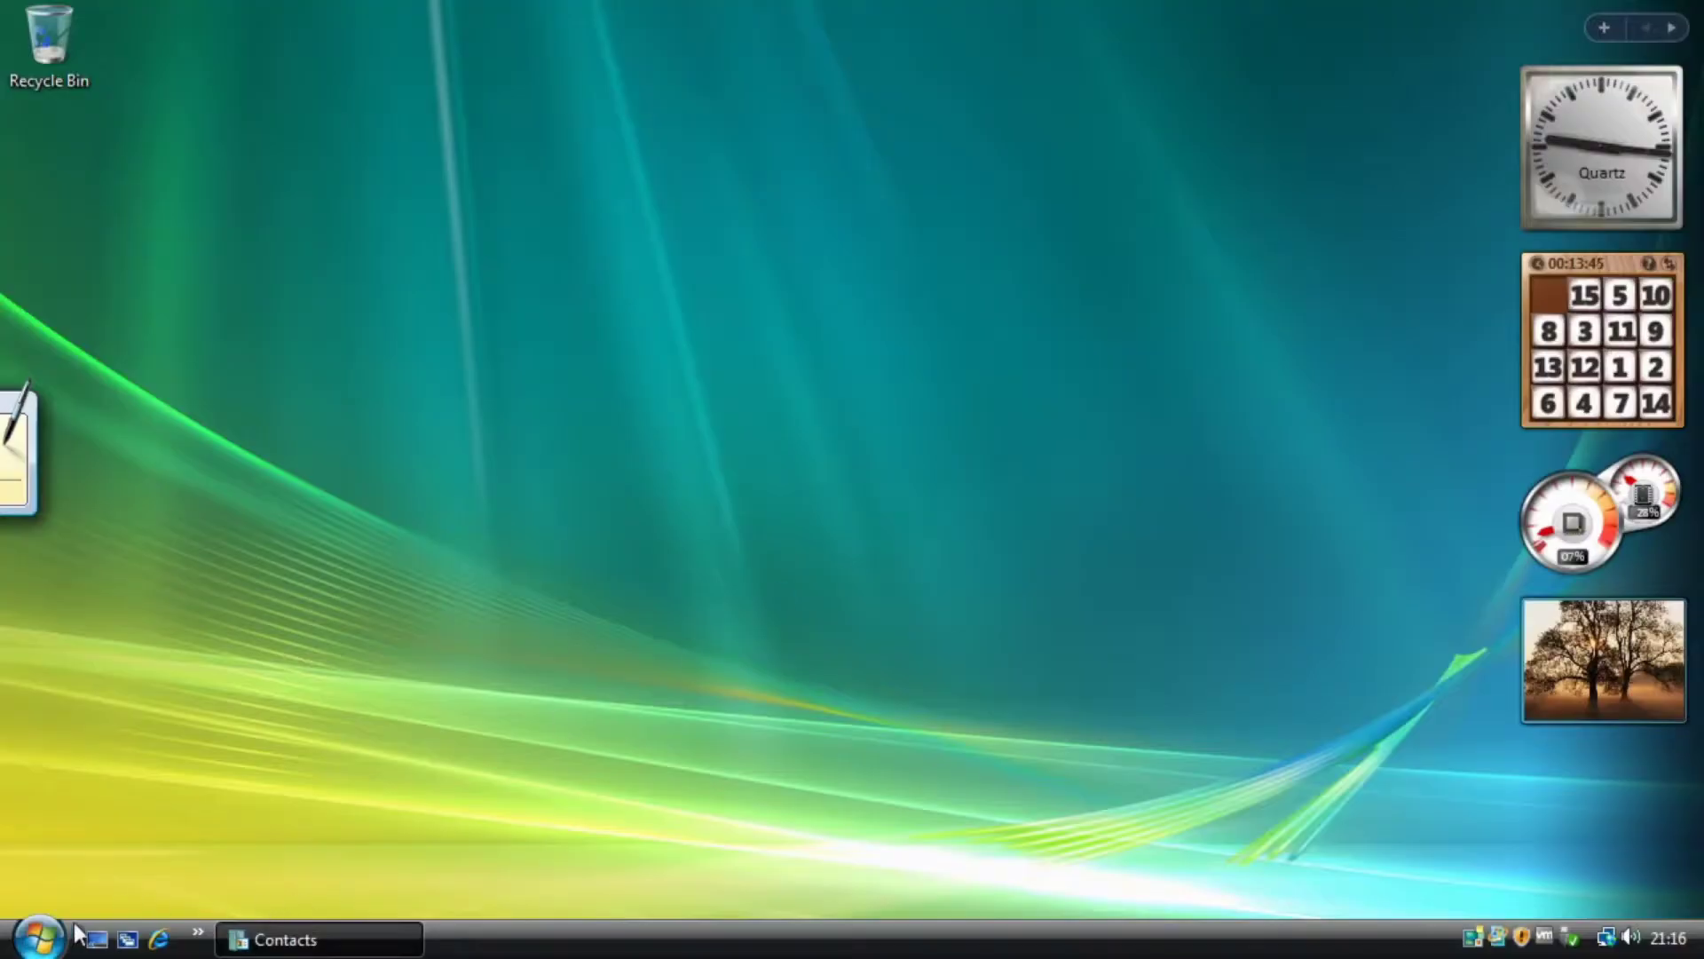
click(39, 938)
Expand Accessories and Tablet PC in All Programs, then collapse both groups again.
click(135, 850)
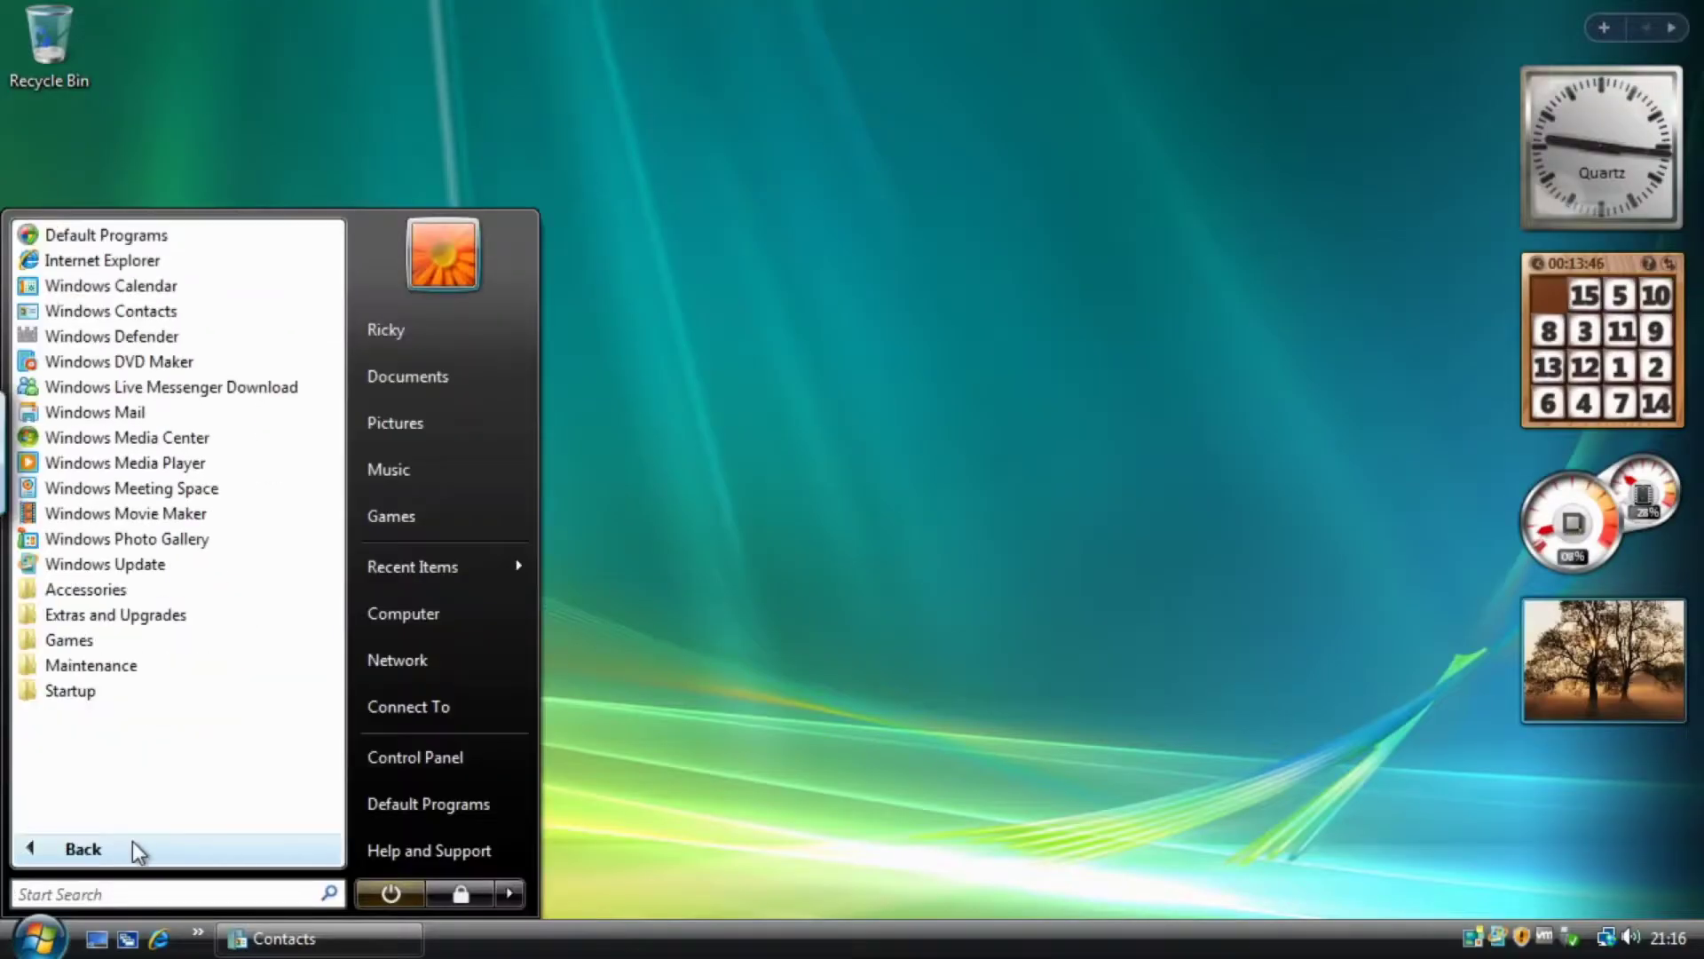
click(82, 593)
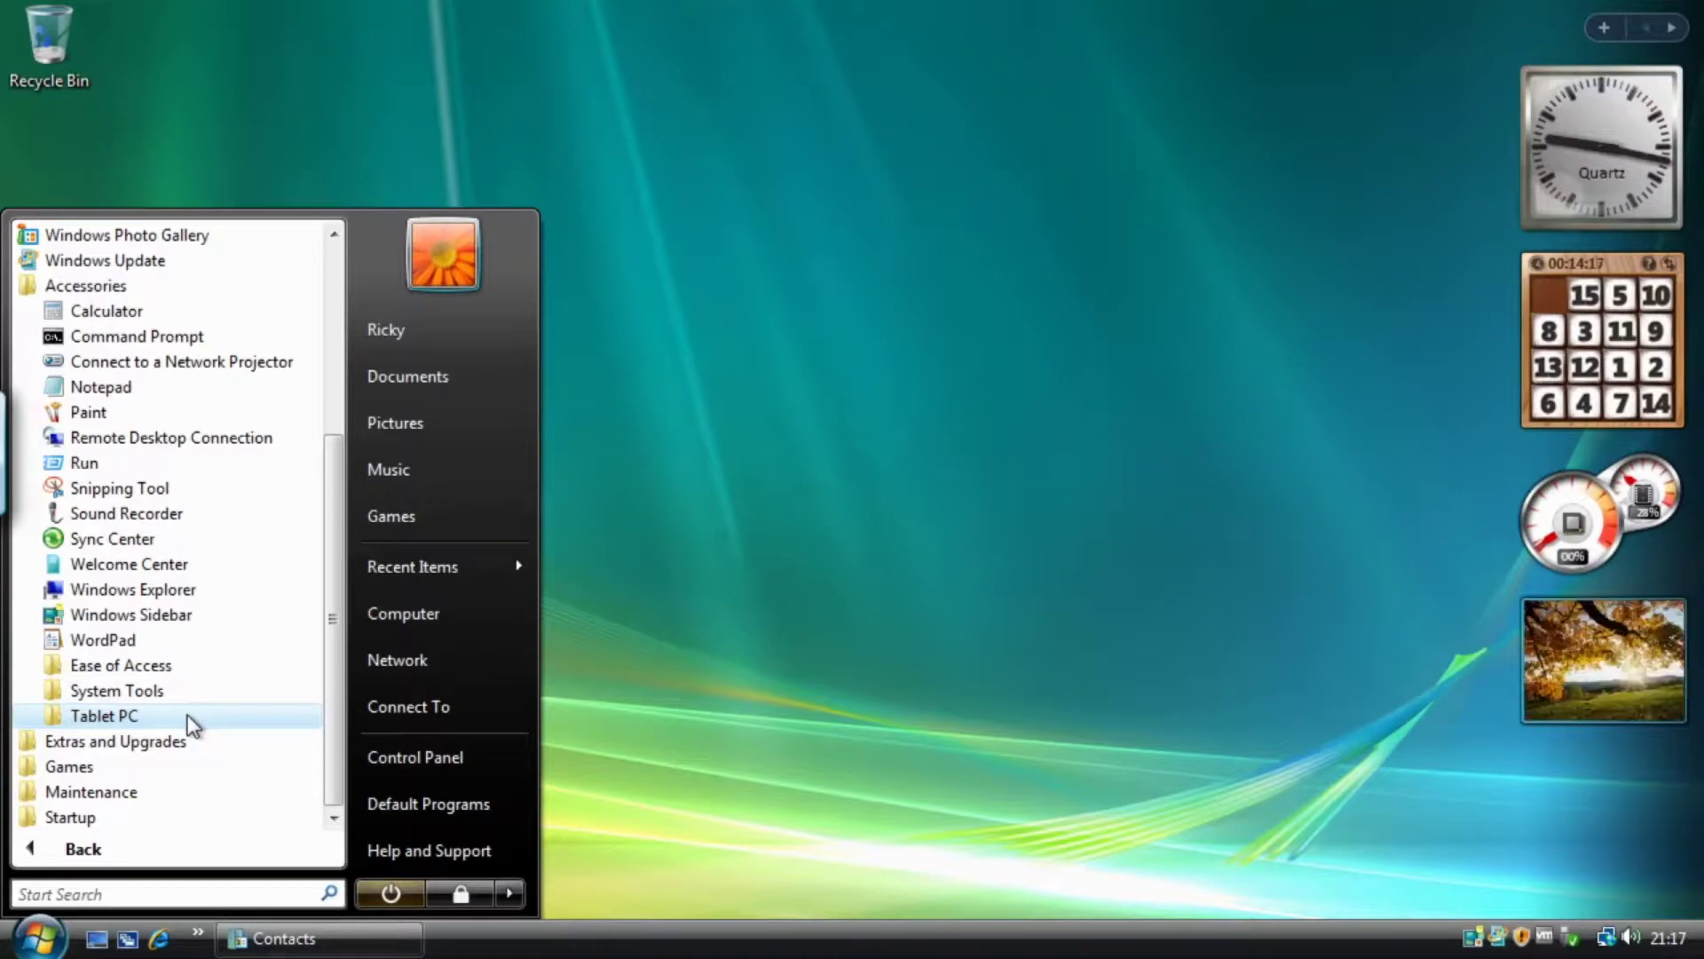
click(191, 725)
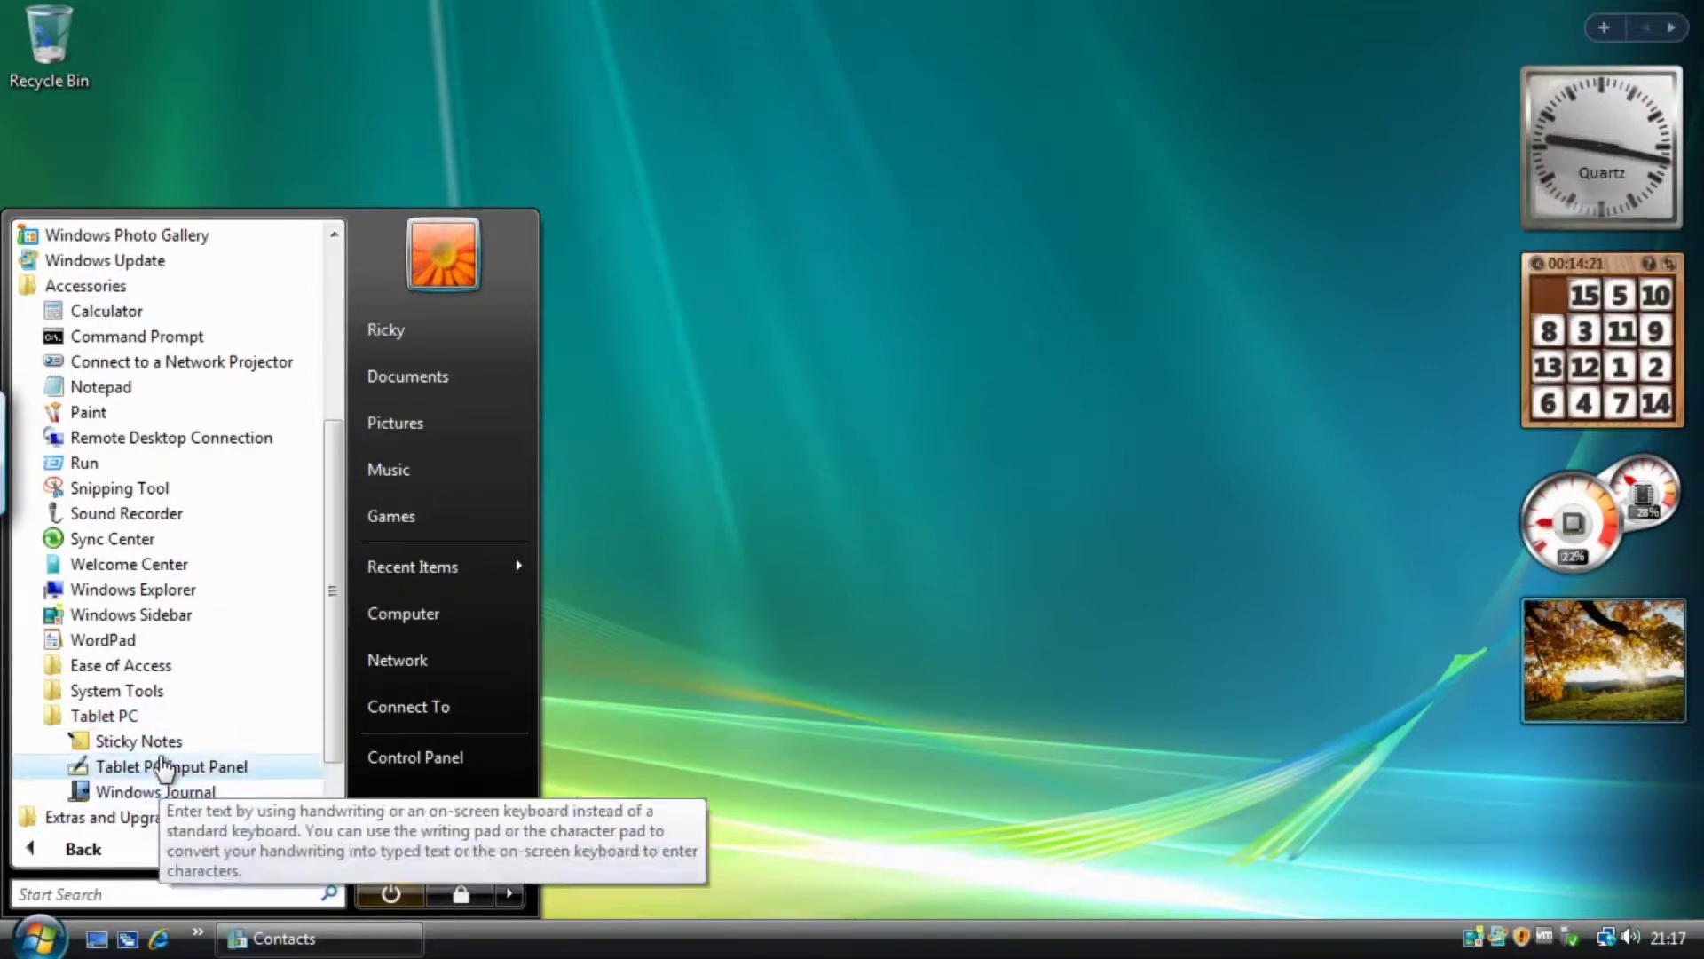
click(104, 715)
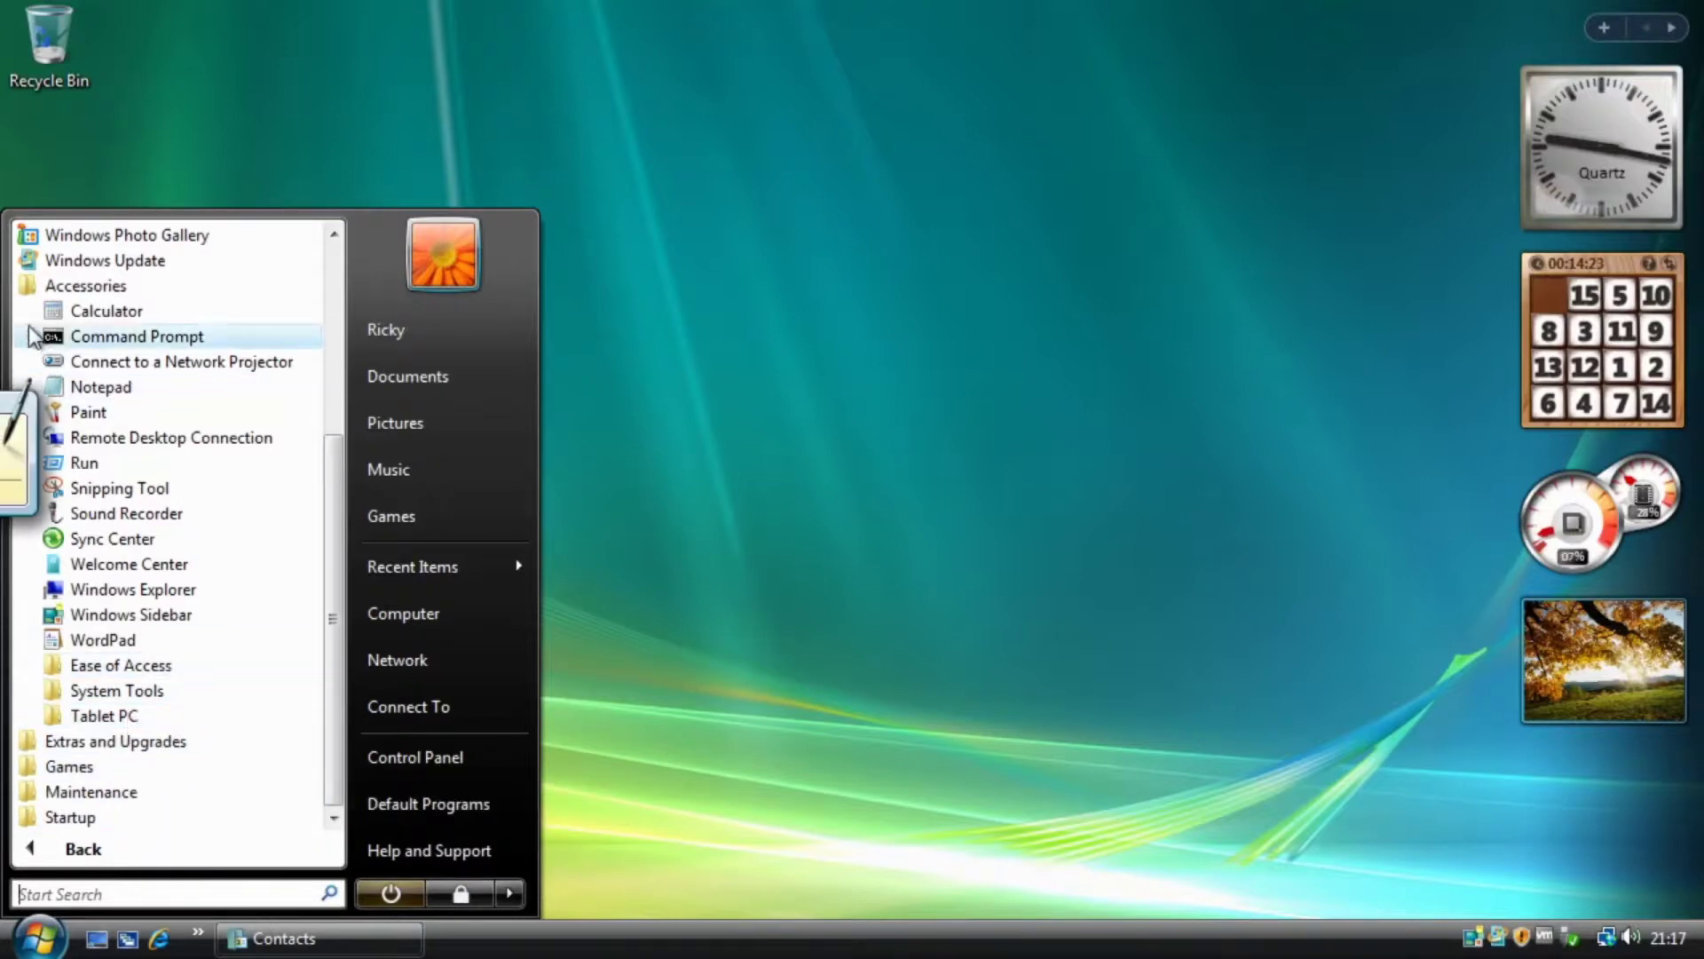
click(62, 285)
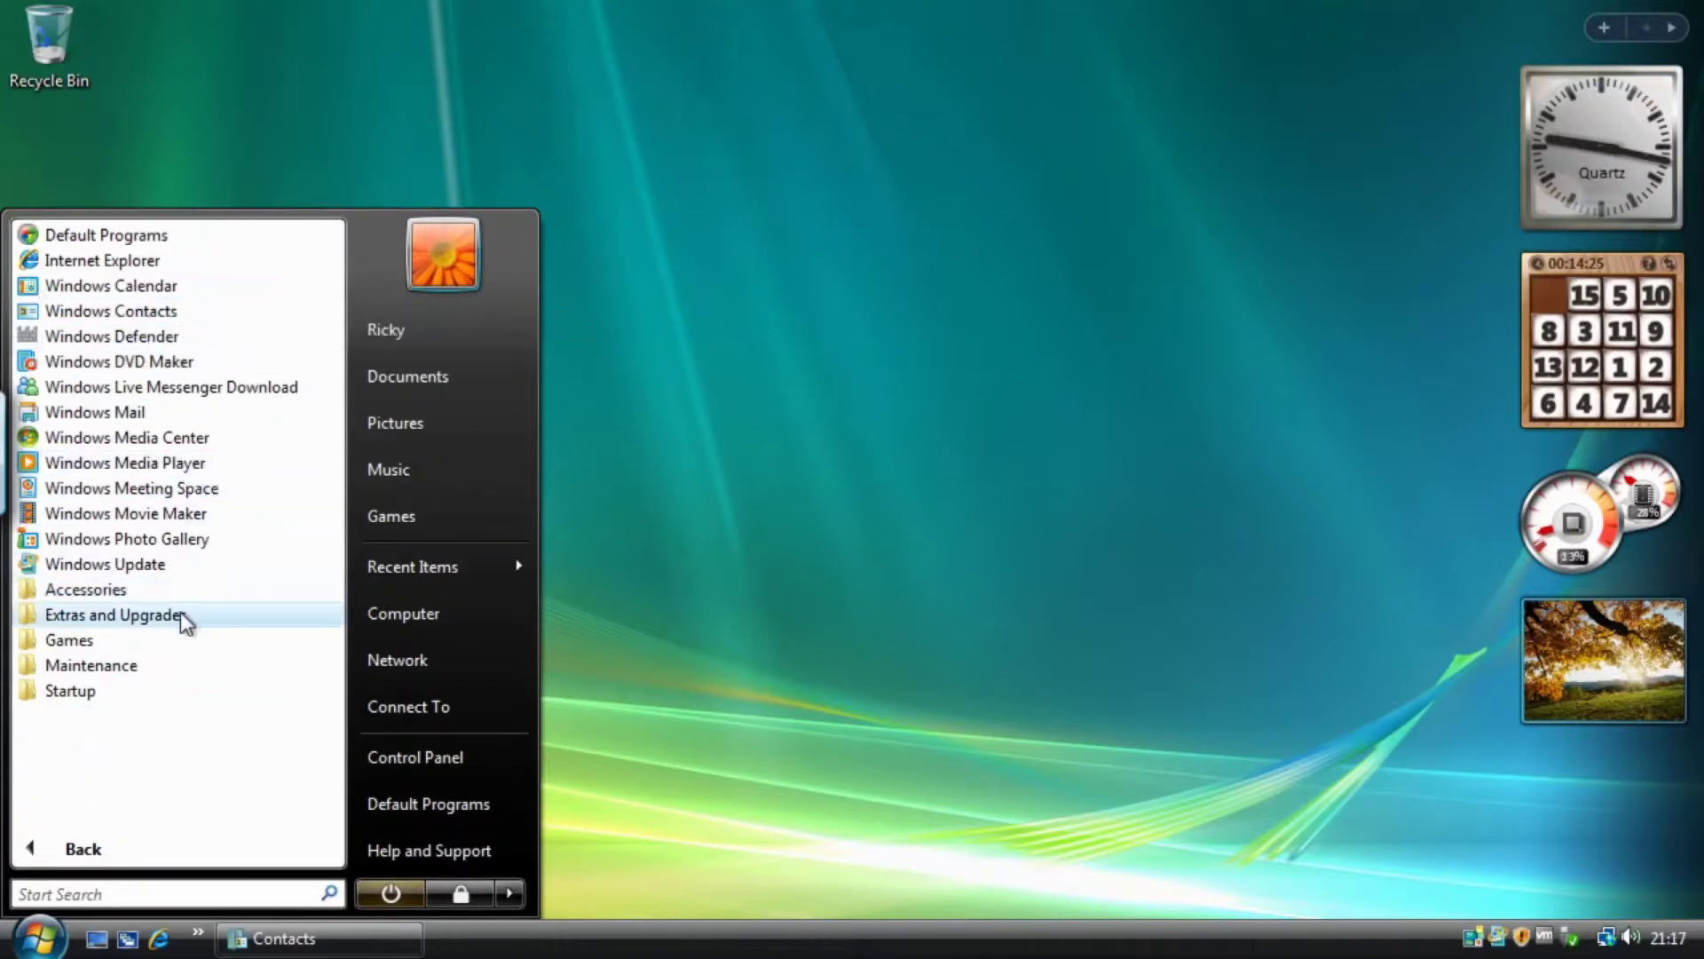
Launch Chess Titans from the Games folder at Beginner difficulty.
click(140, 641)
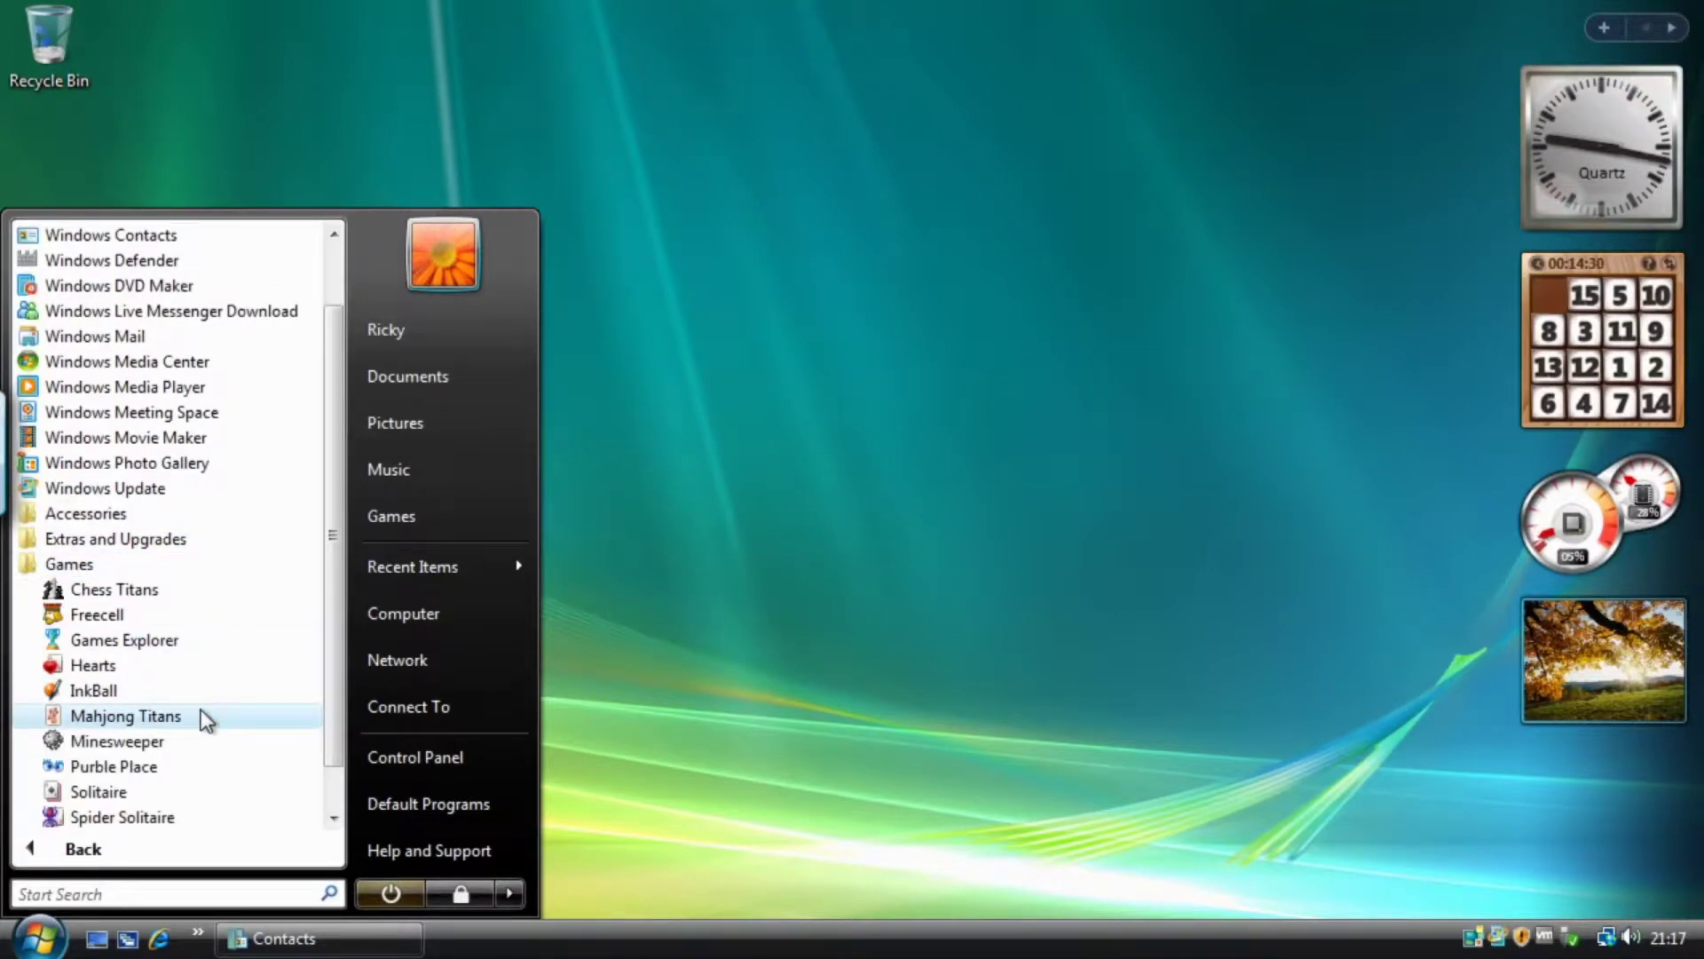
click(116, 589)
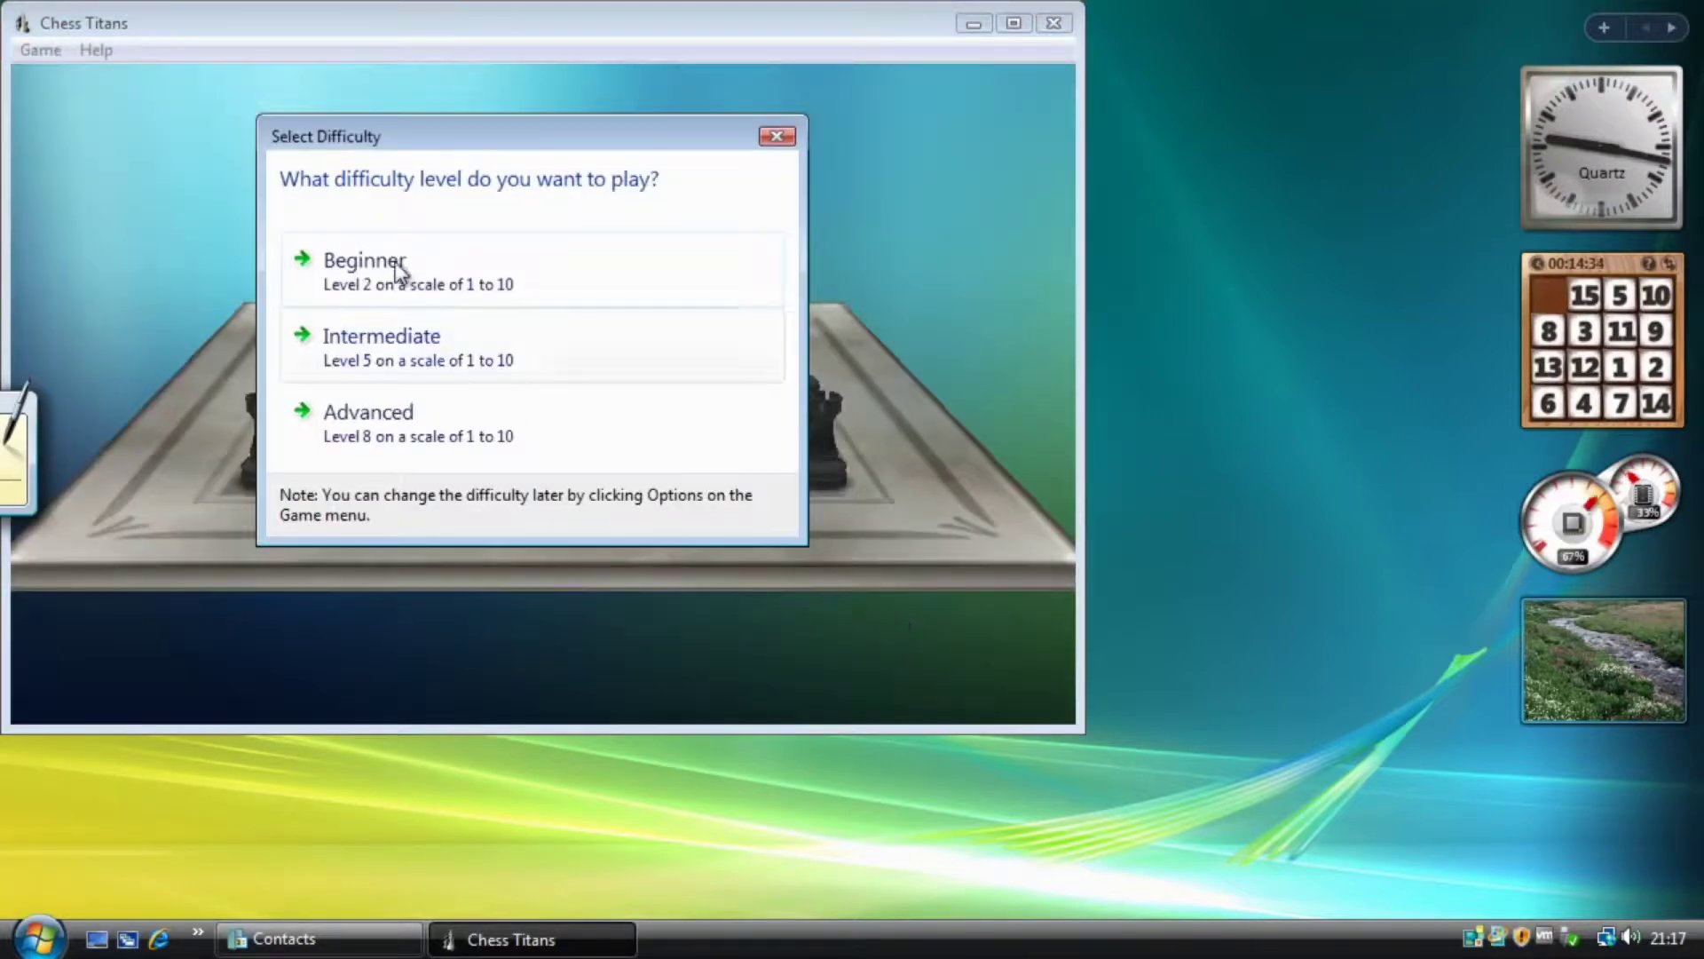
click(515, 275)
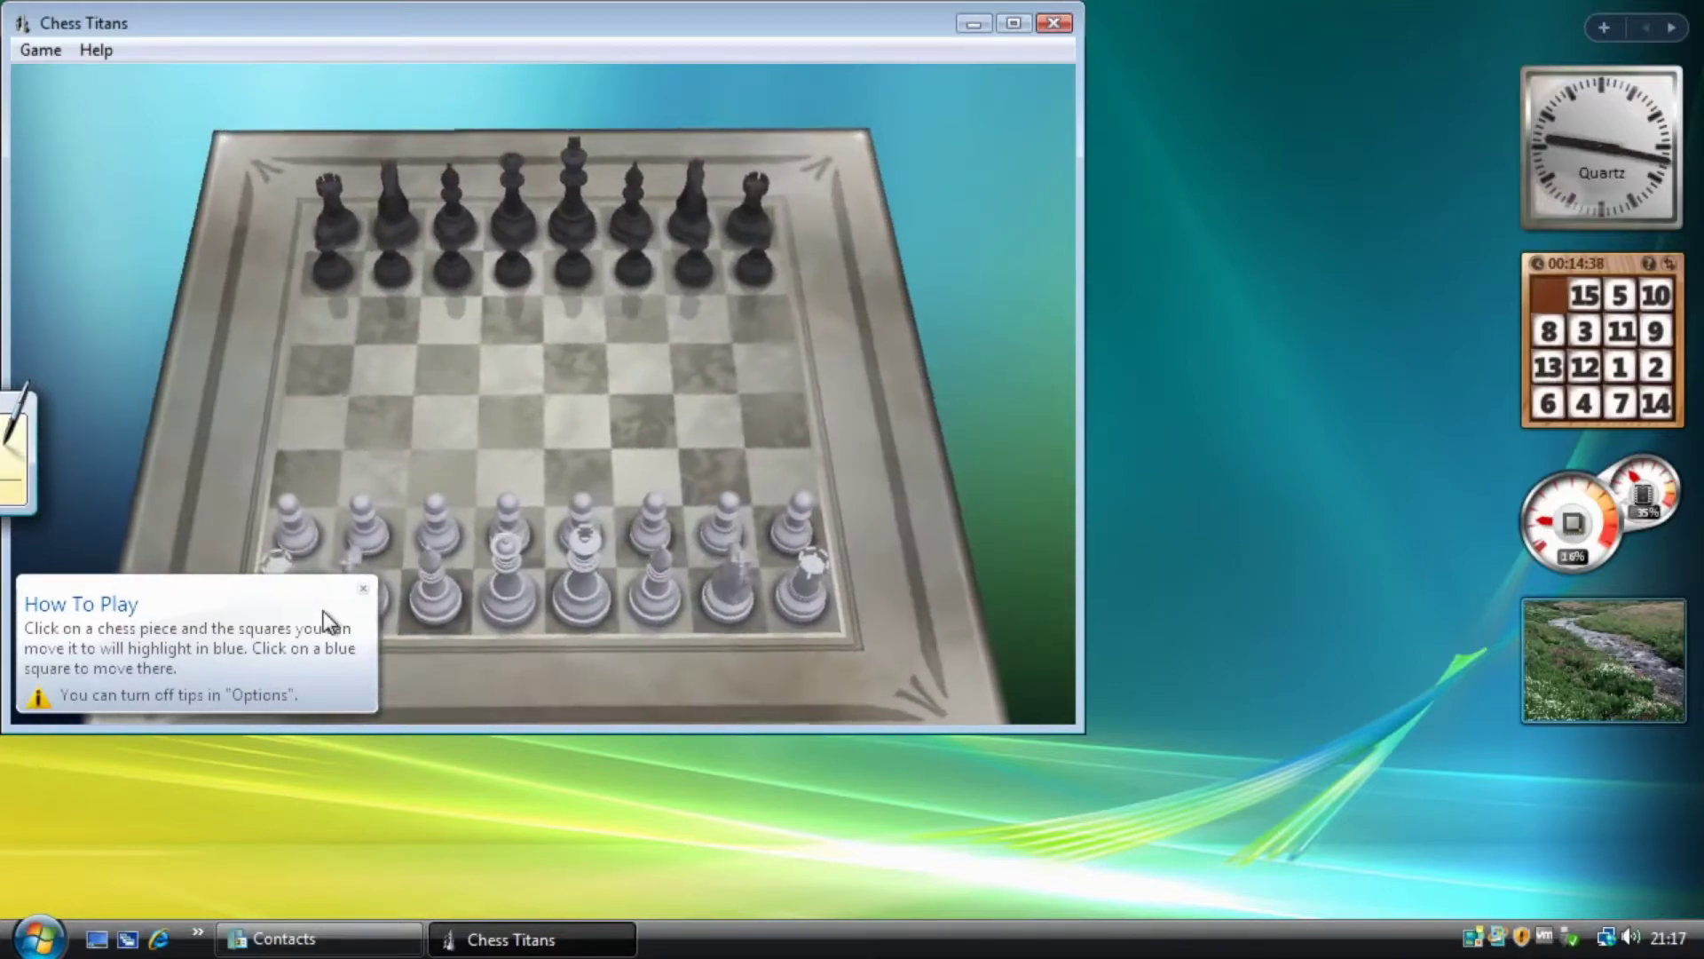
Dismiss the tip, advance a white pawn two squares, and begin quitting the game.
click(364, 589)
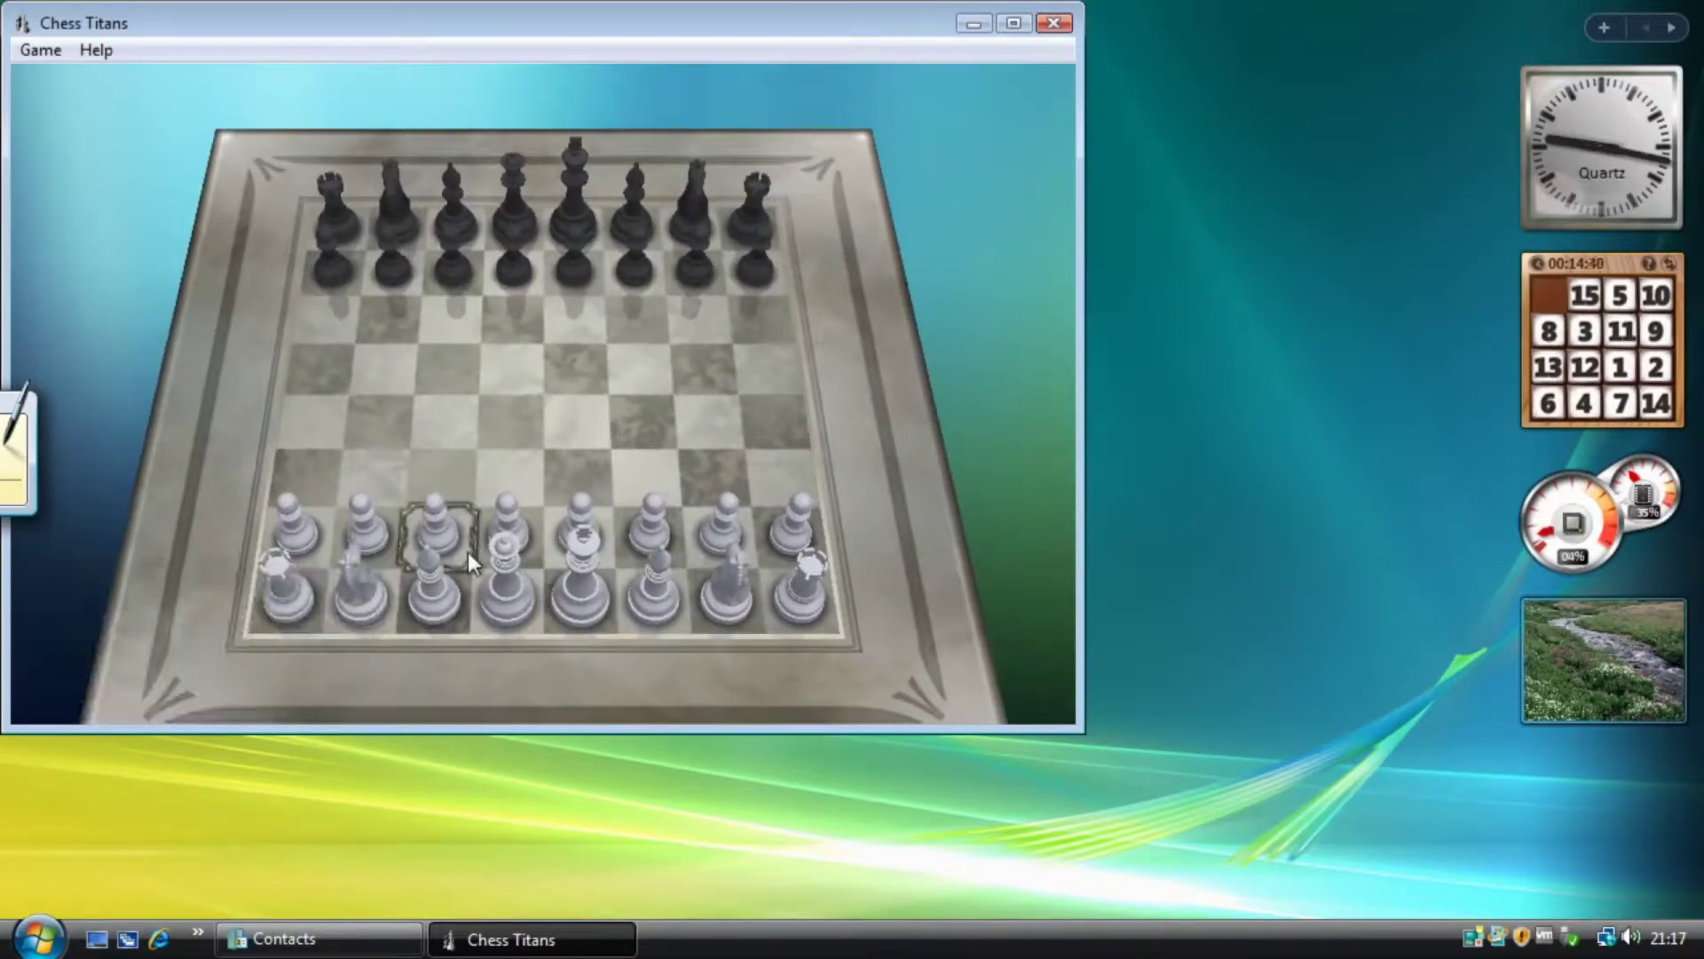
click(513, 529)
click(504, 424)
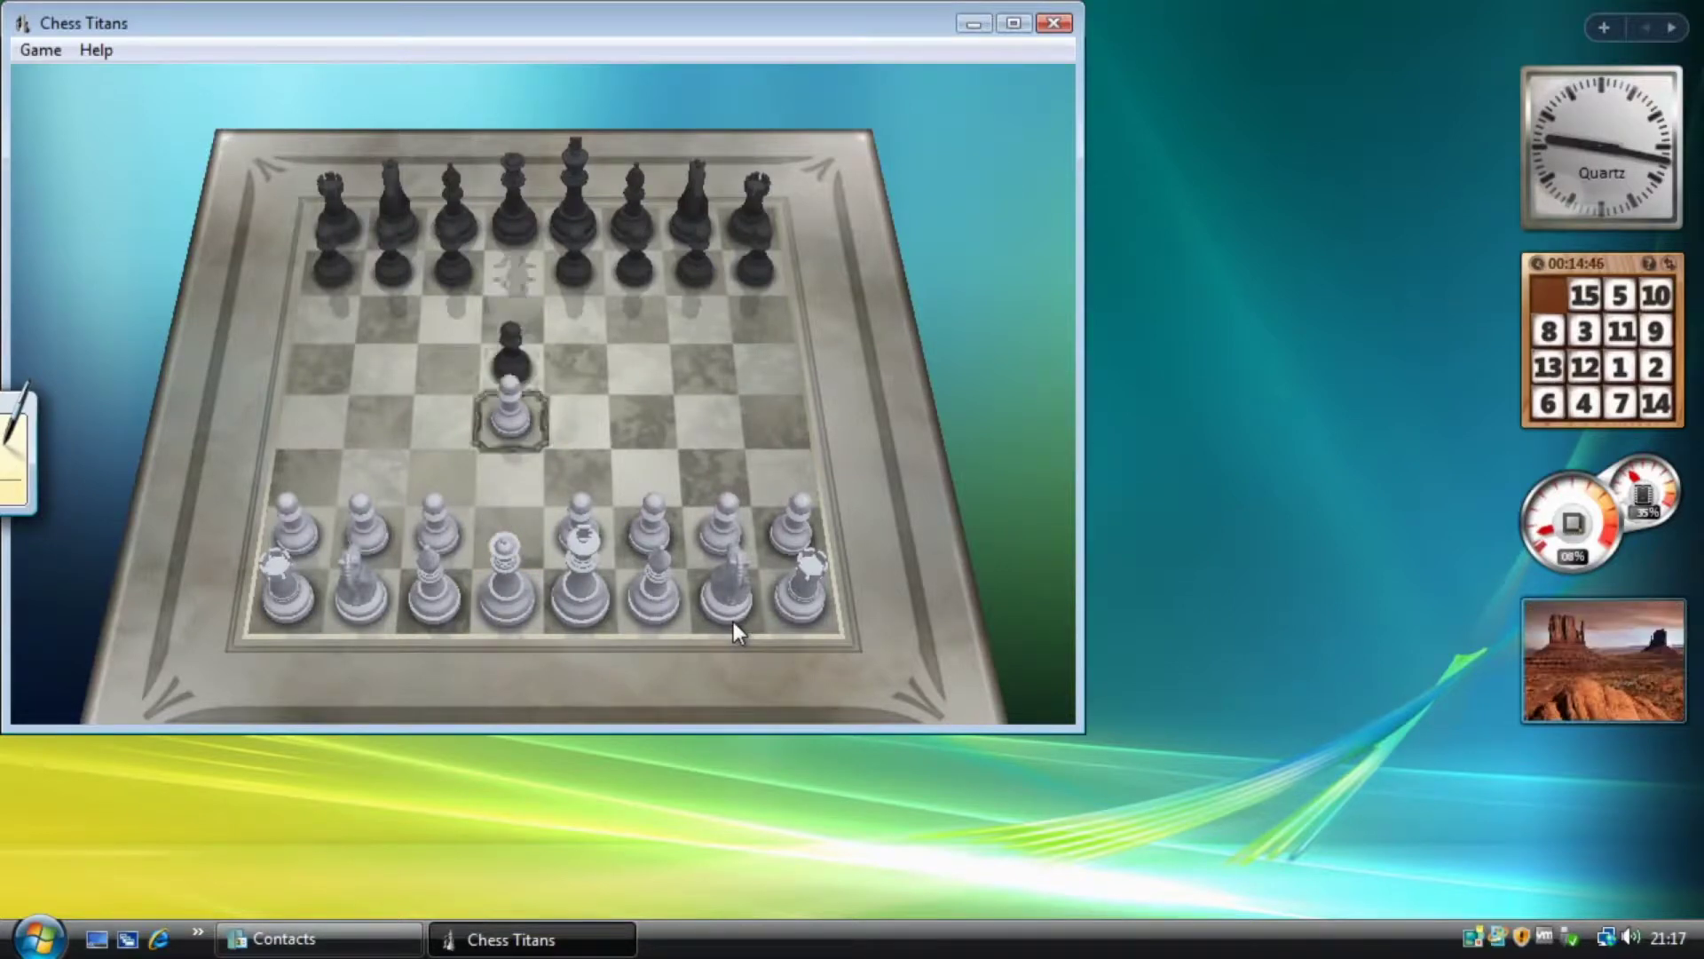
click(1054, 23)
Quit chess without saving, then launch FreeCell from Games and close it.
click(657, 384)
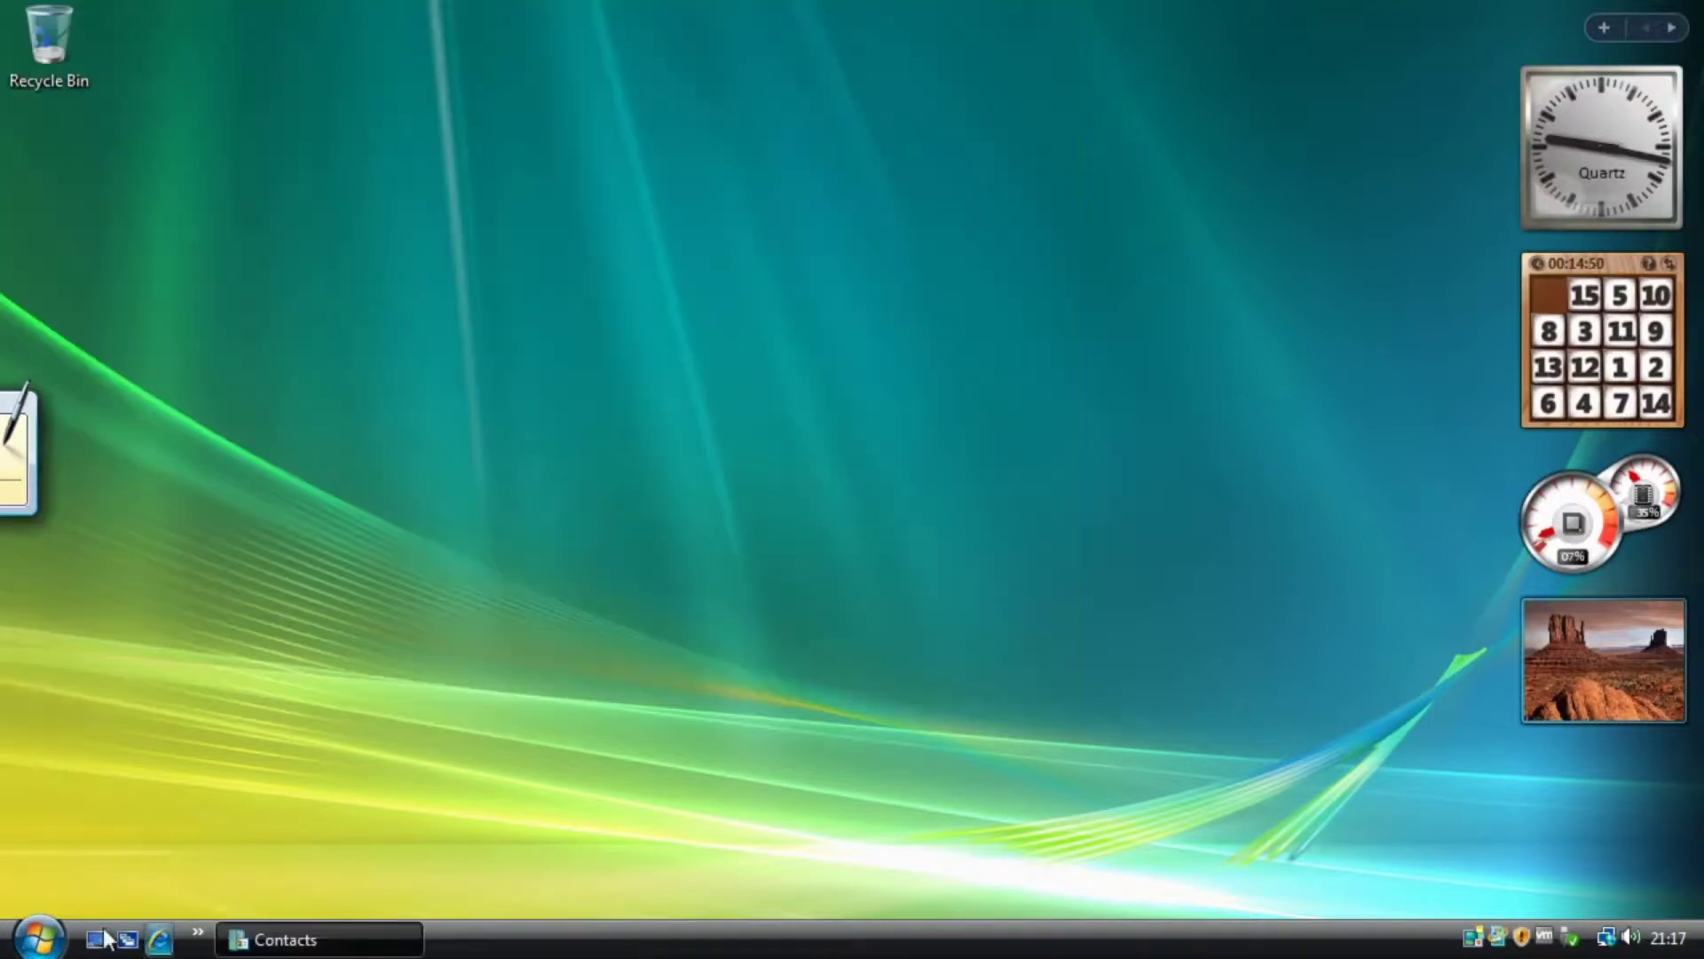
click(37, 939)
click(111, 849)
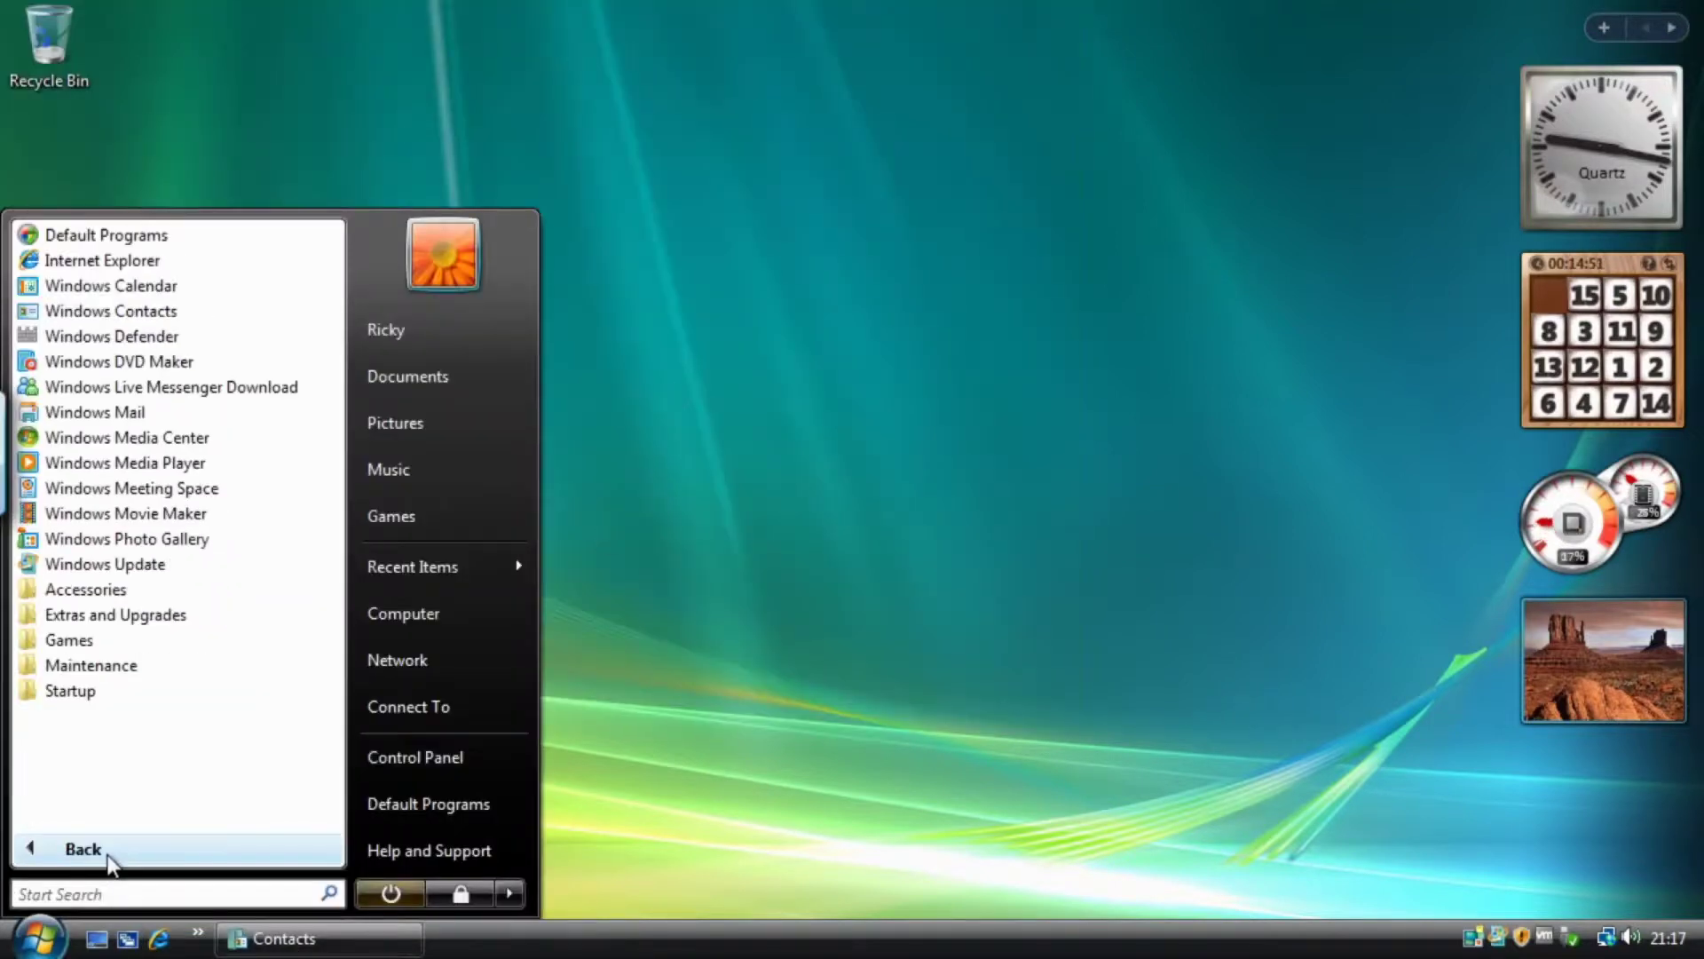
click(89, 642)
click(129, 624)
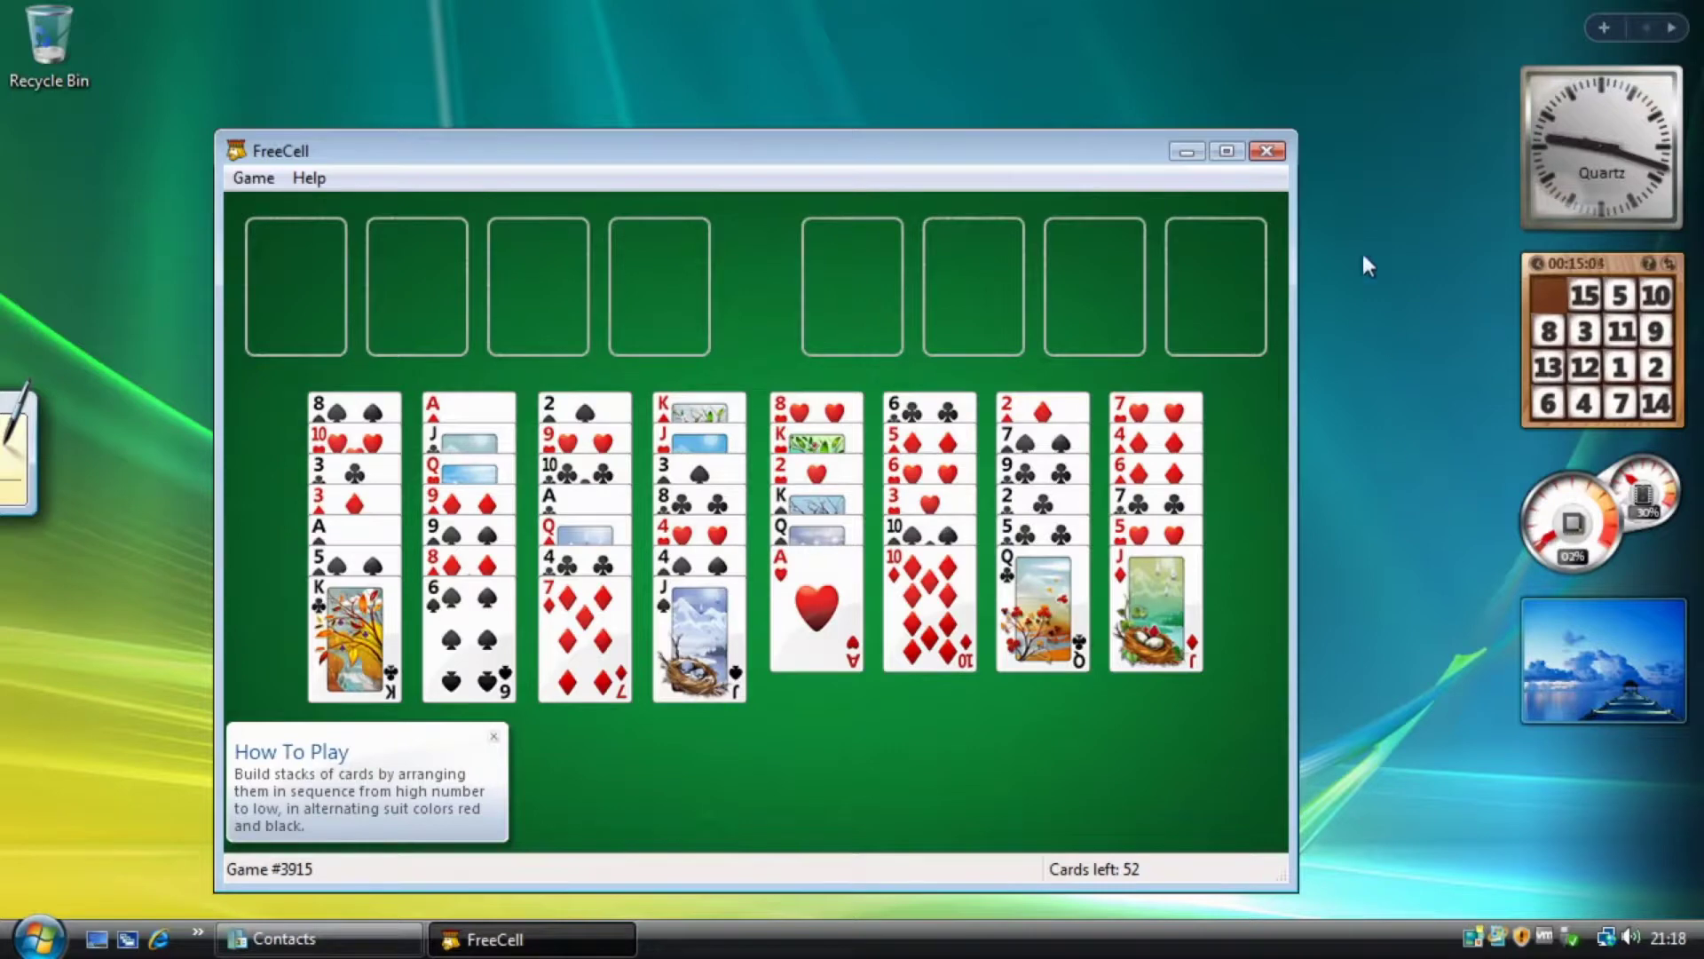
click(1267, 153)
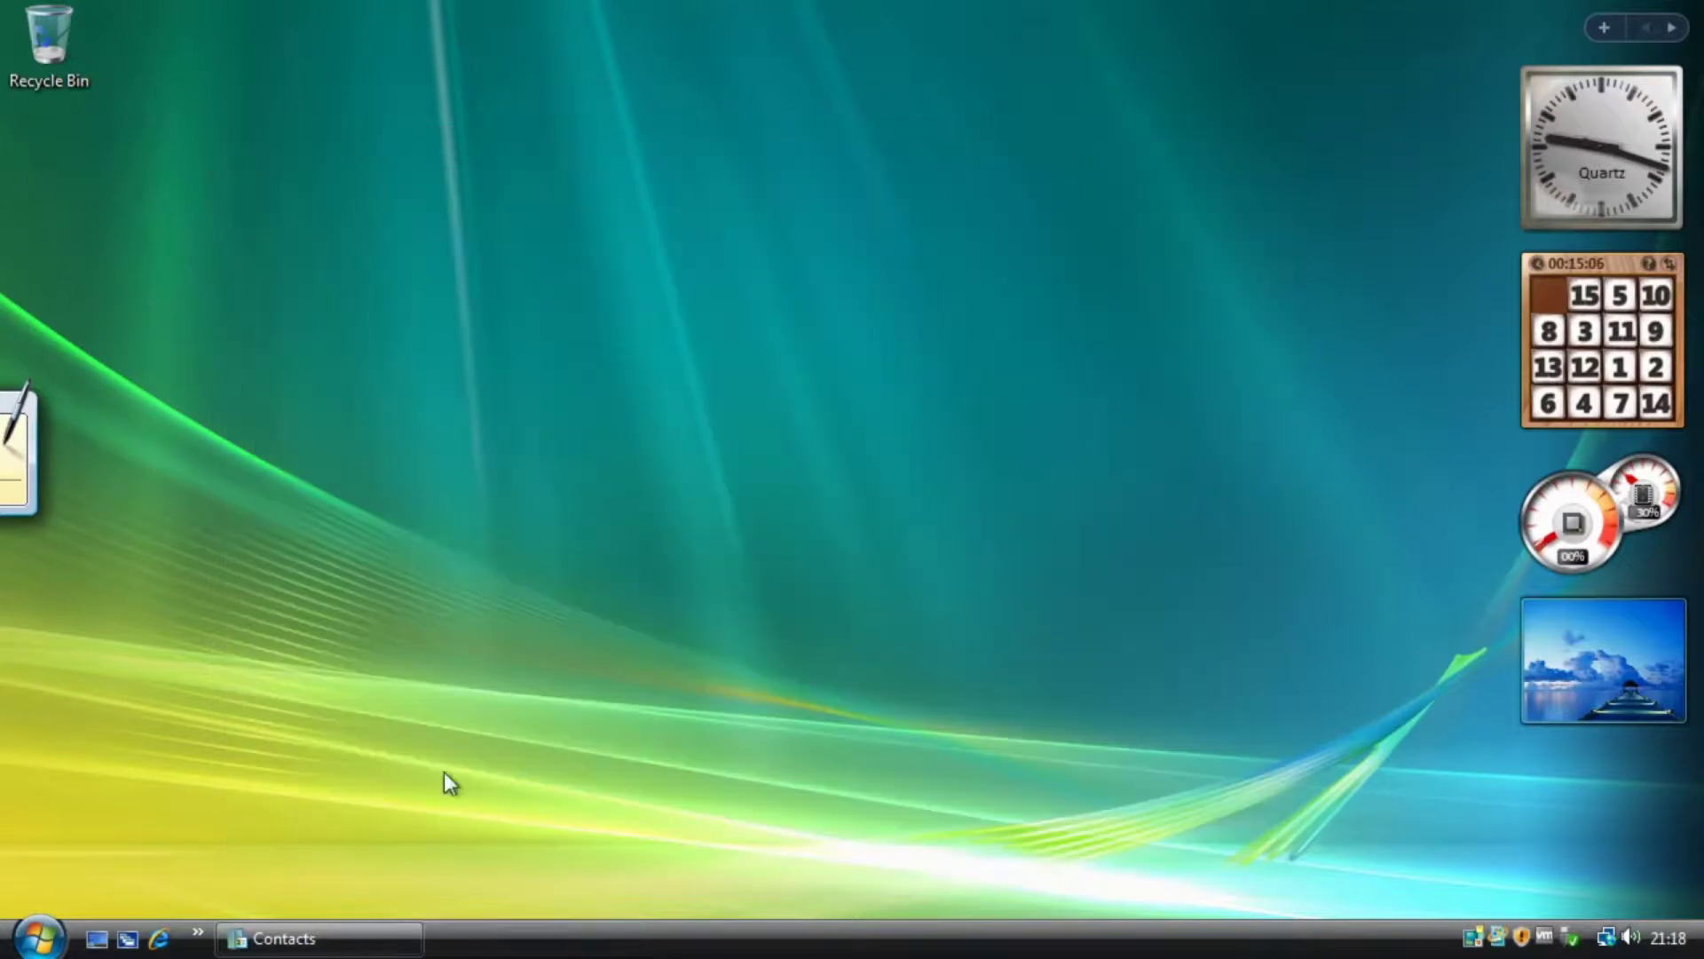
Open the Games collection window, then move and enlarge it near the screen centre.
click(49, 930)
click(98, 851)
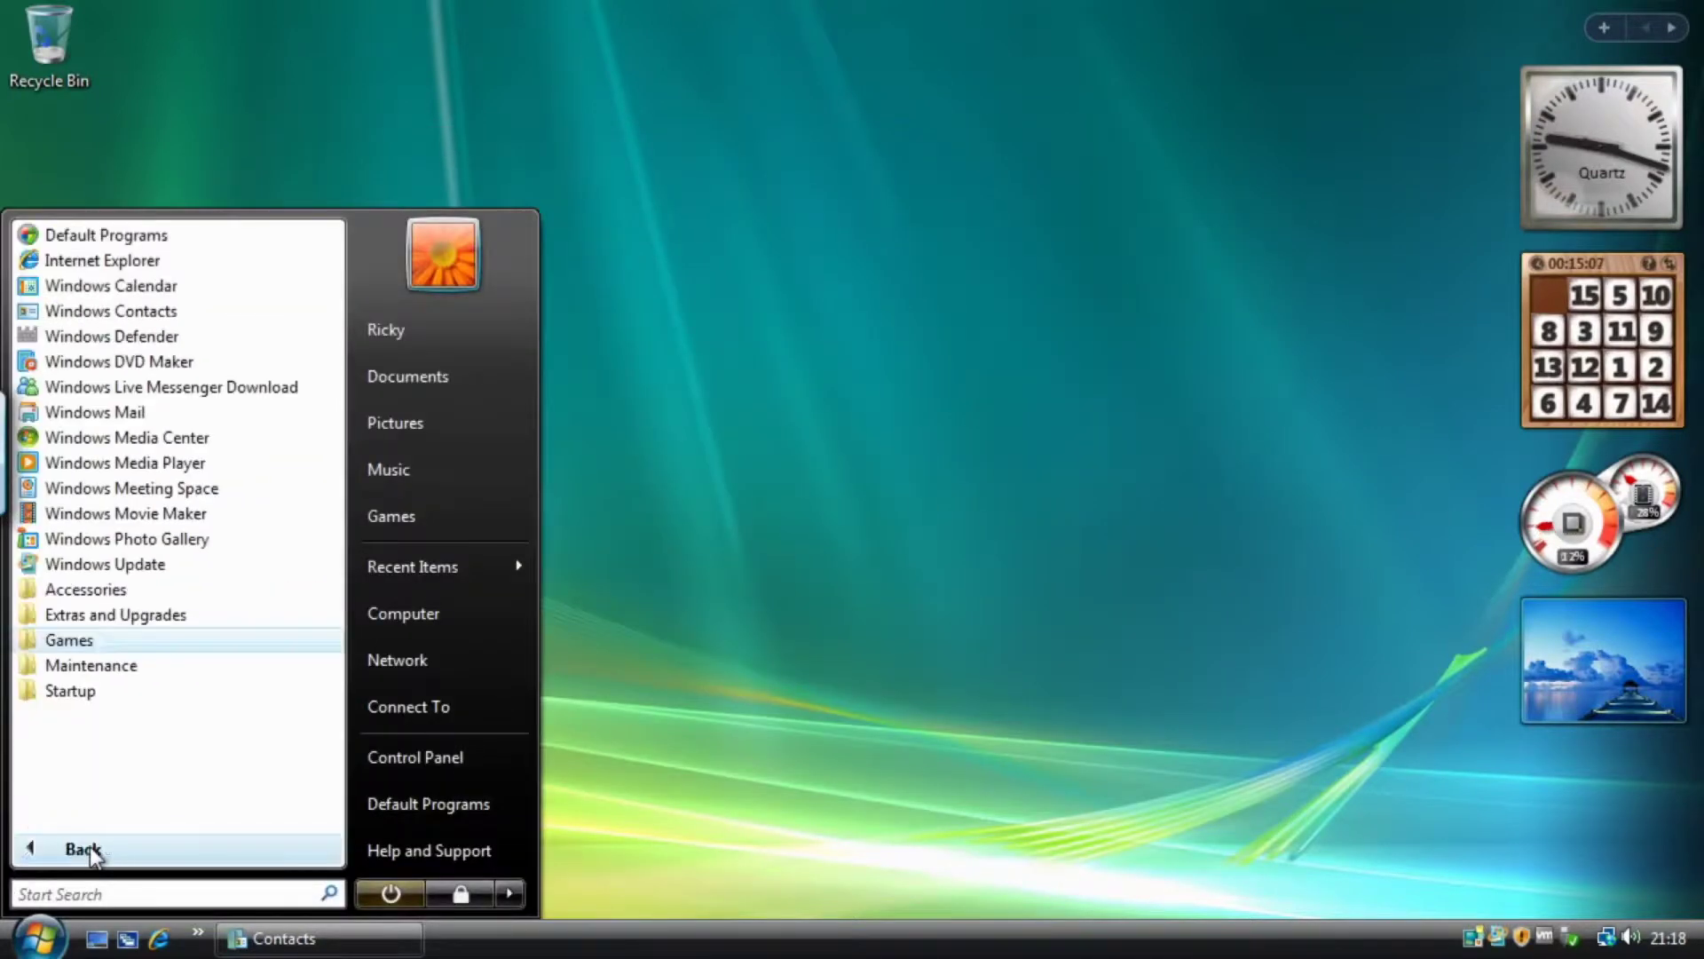
click(78, 641)
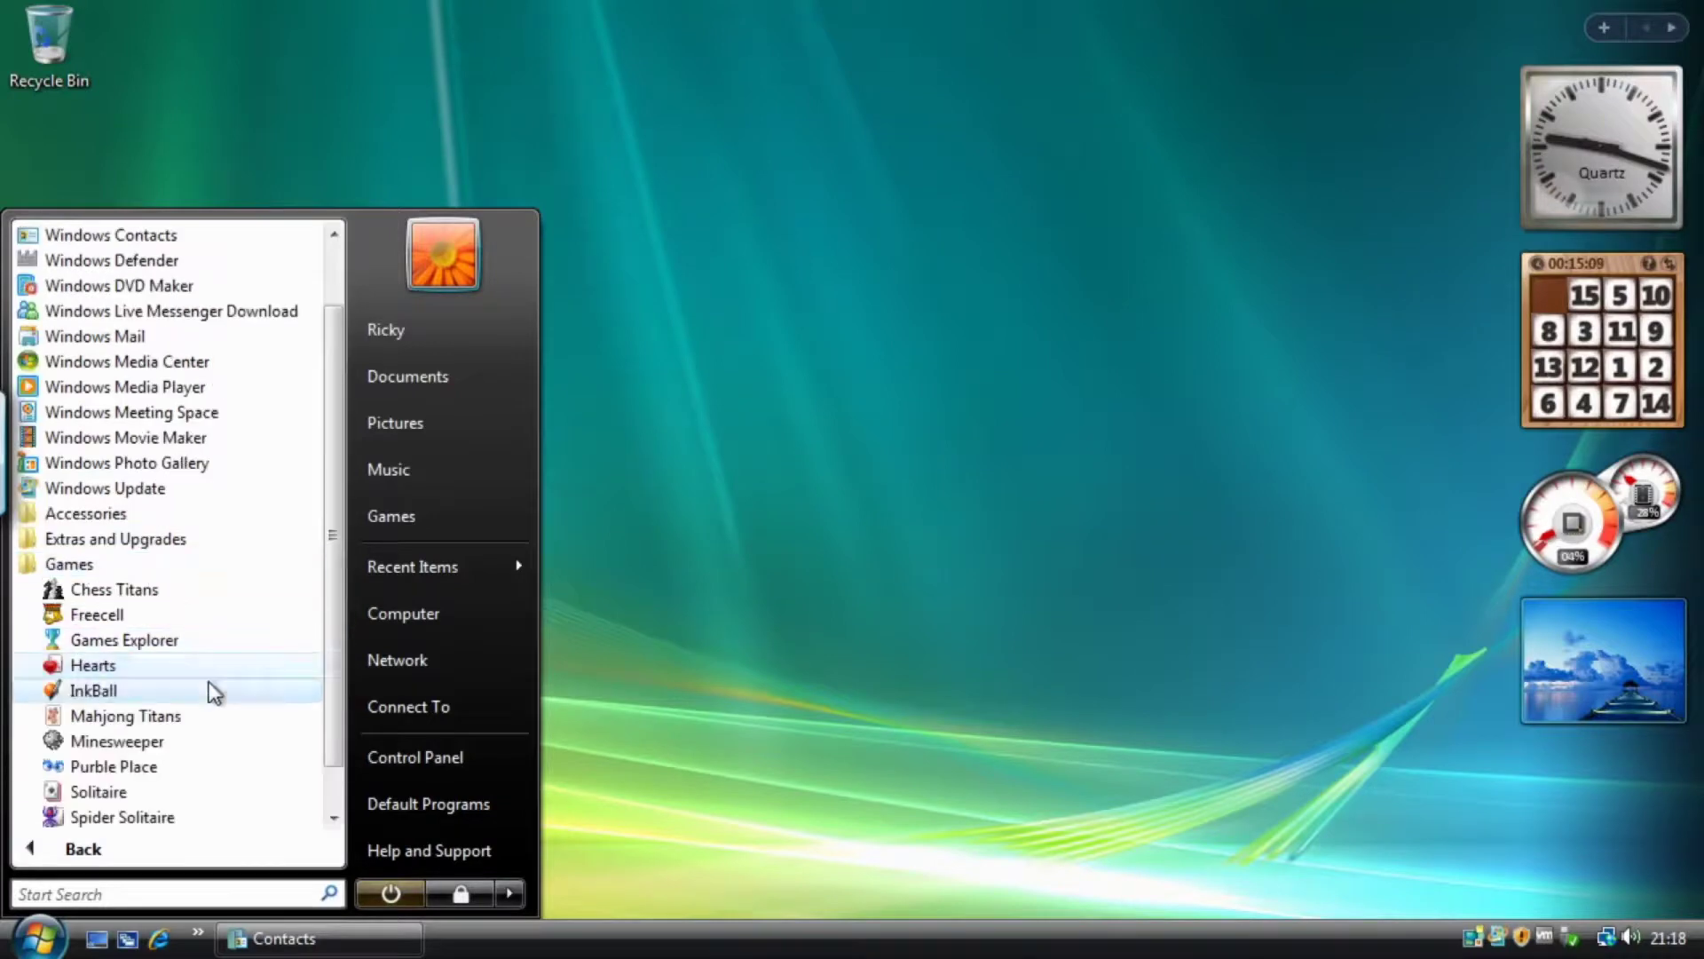
click(158, 641)
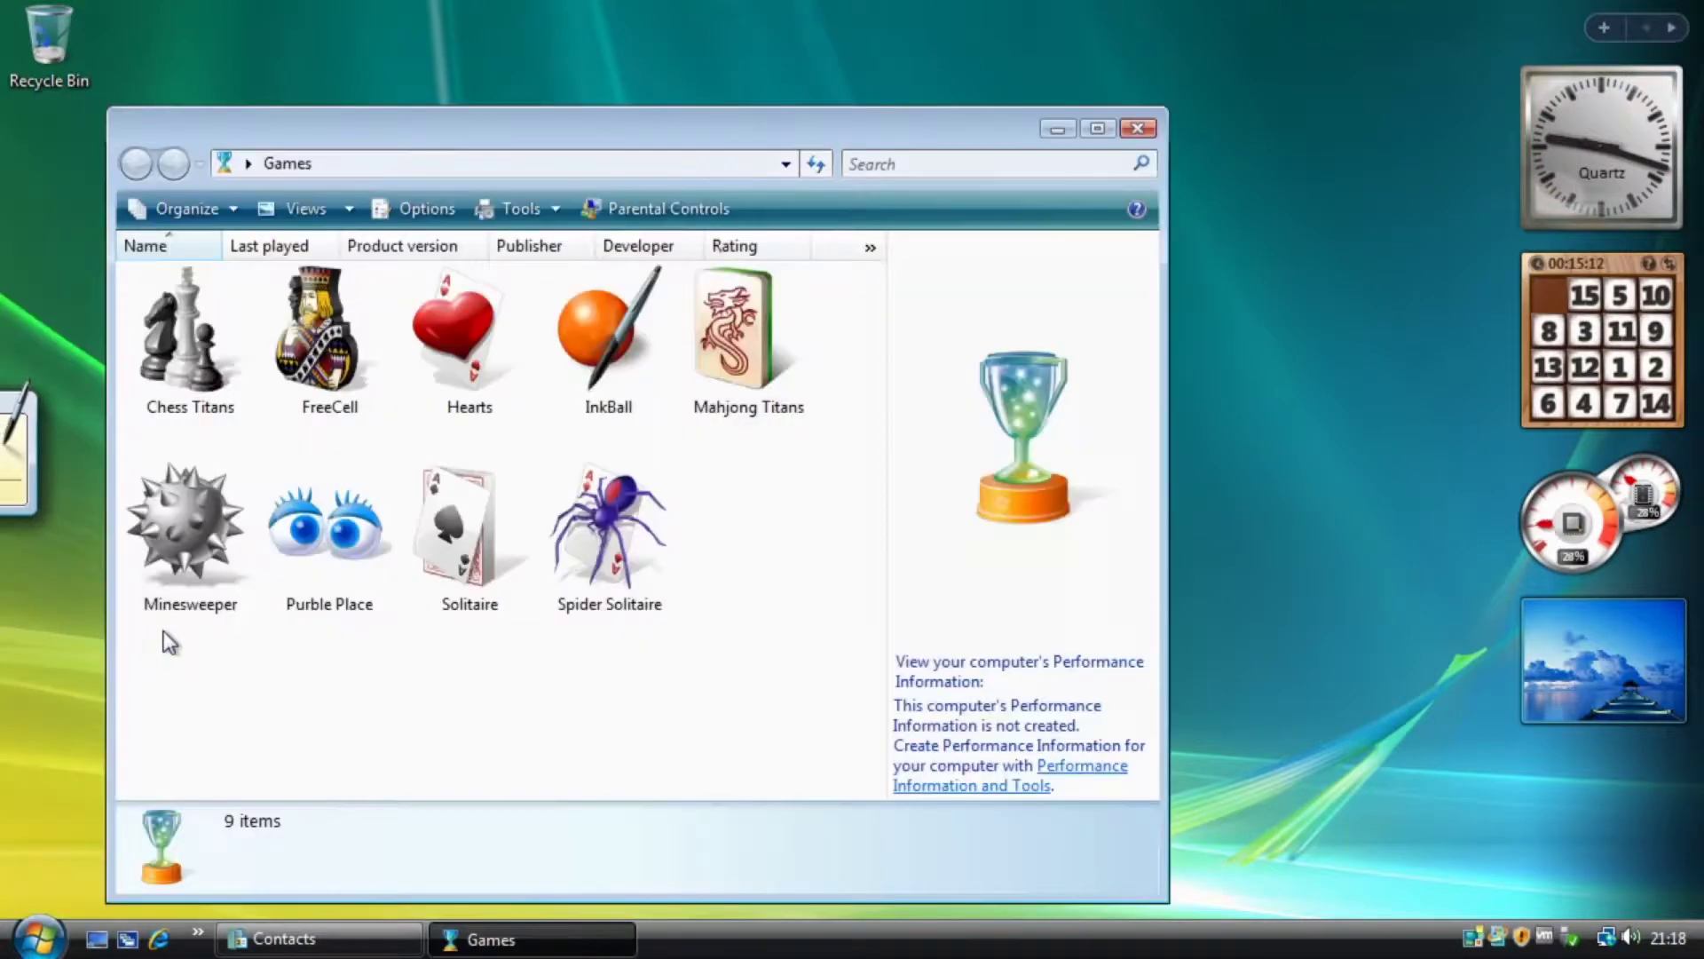
drag(396, 133, 630, 97)
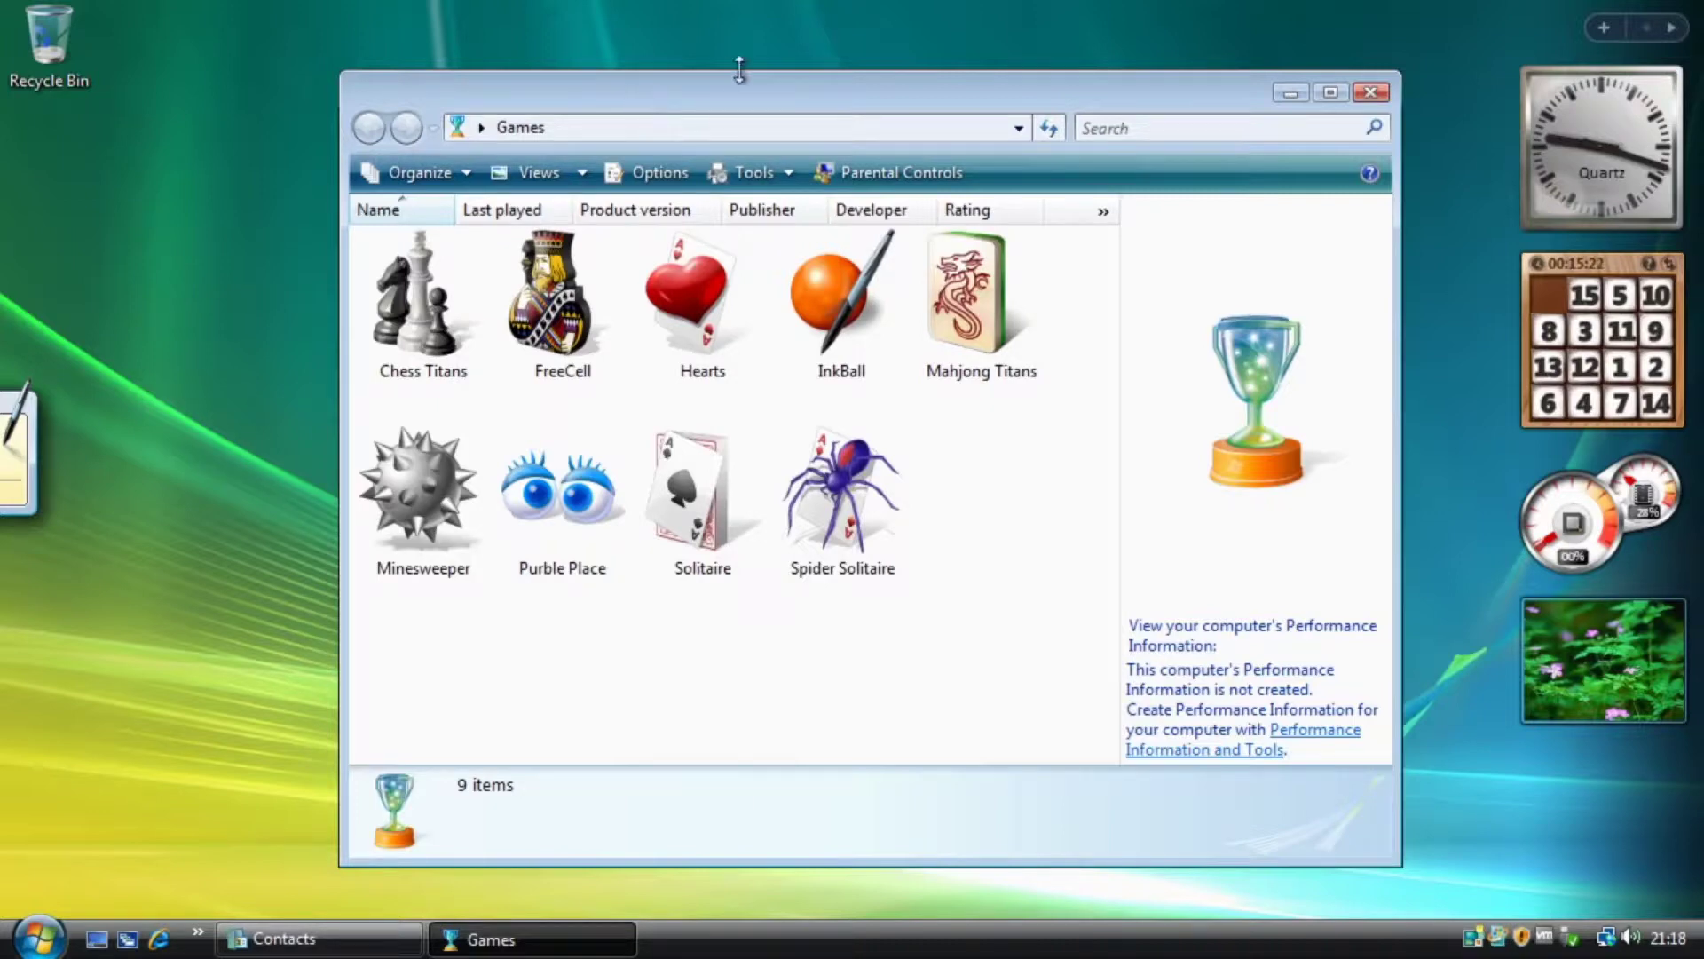
drag(341, 72, 121, 57)
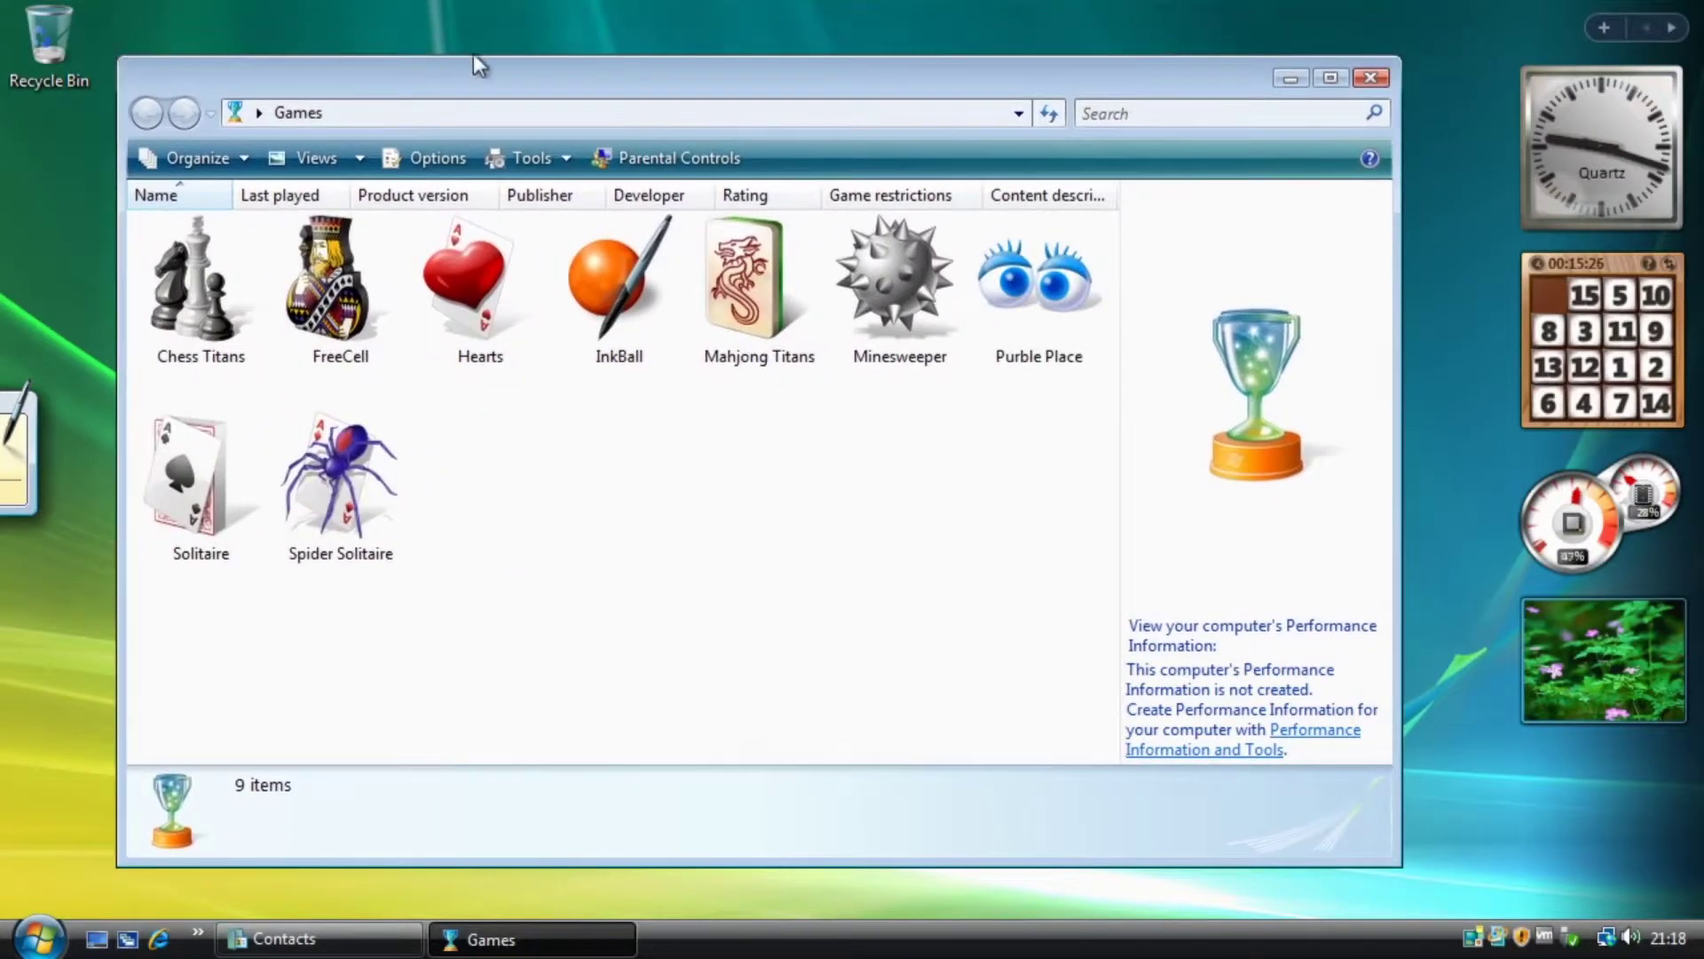
drag(490, 87, 533, 61)
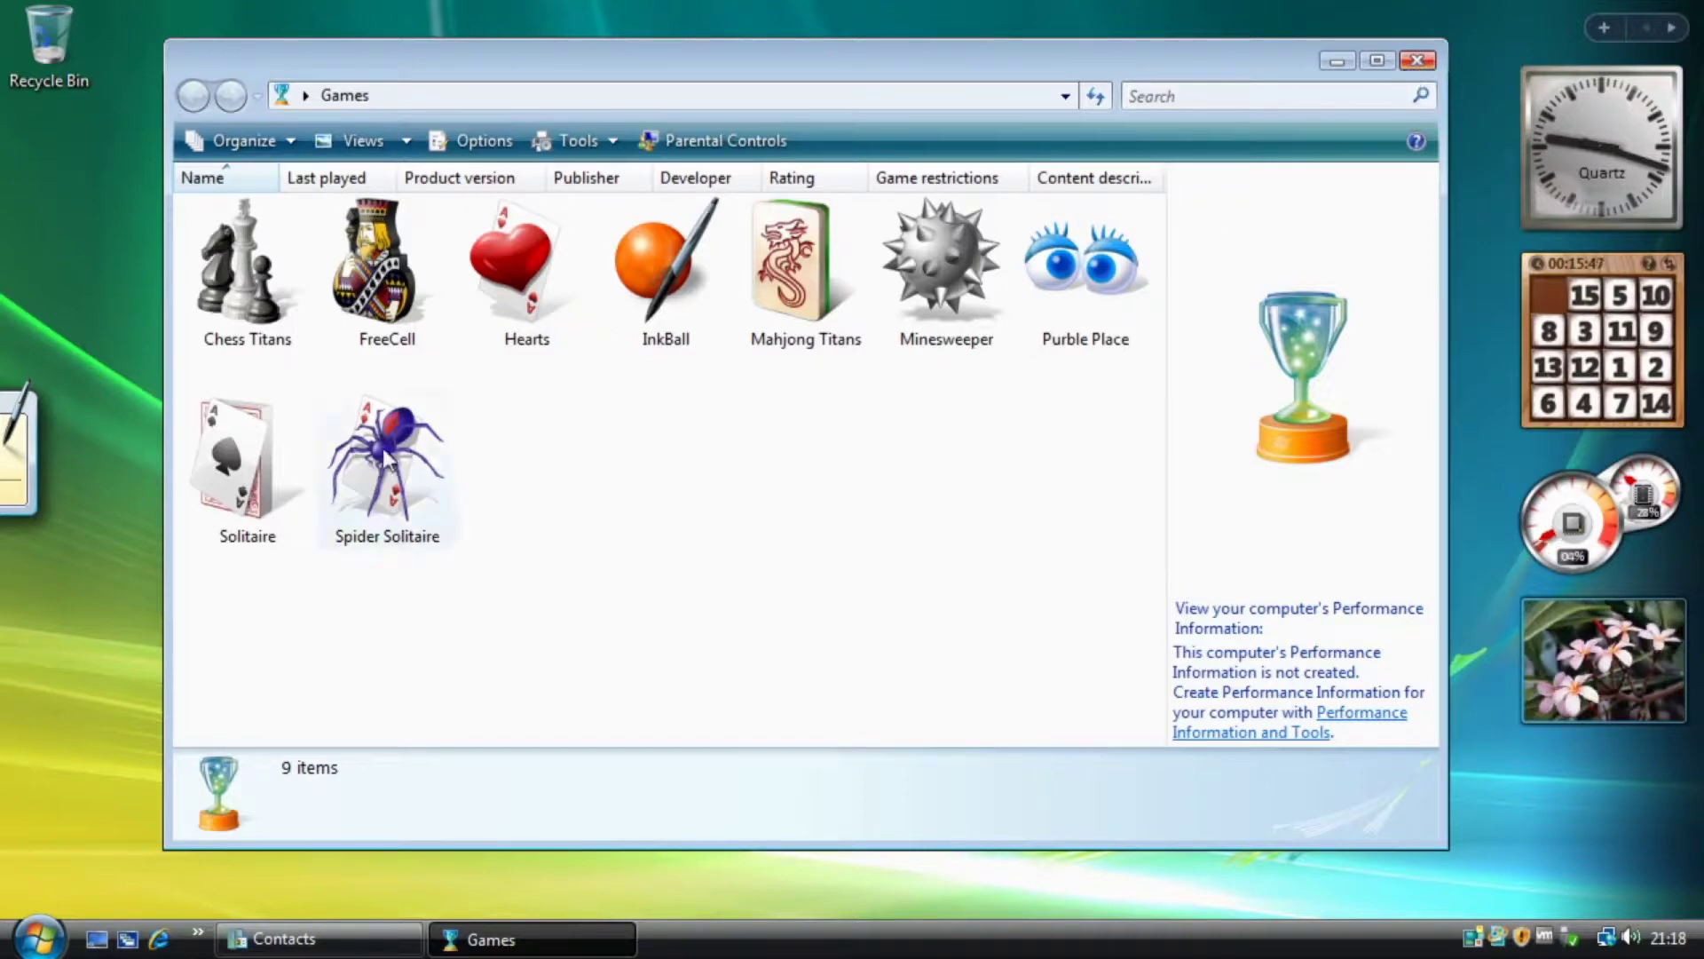
Close the Games collection window and launch Hearts from All Programs > Games.
click(1427, 69)
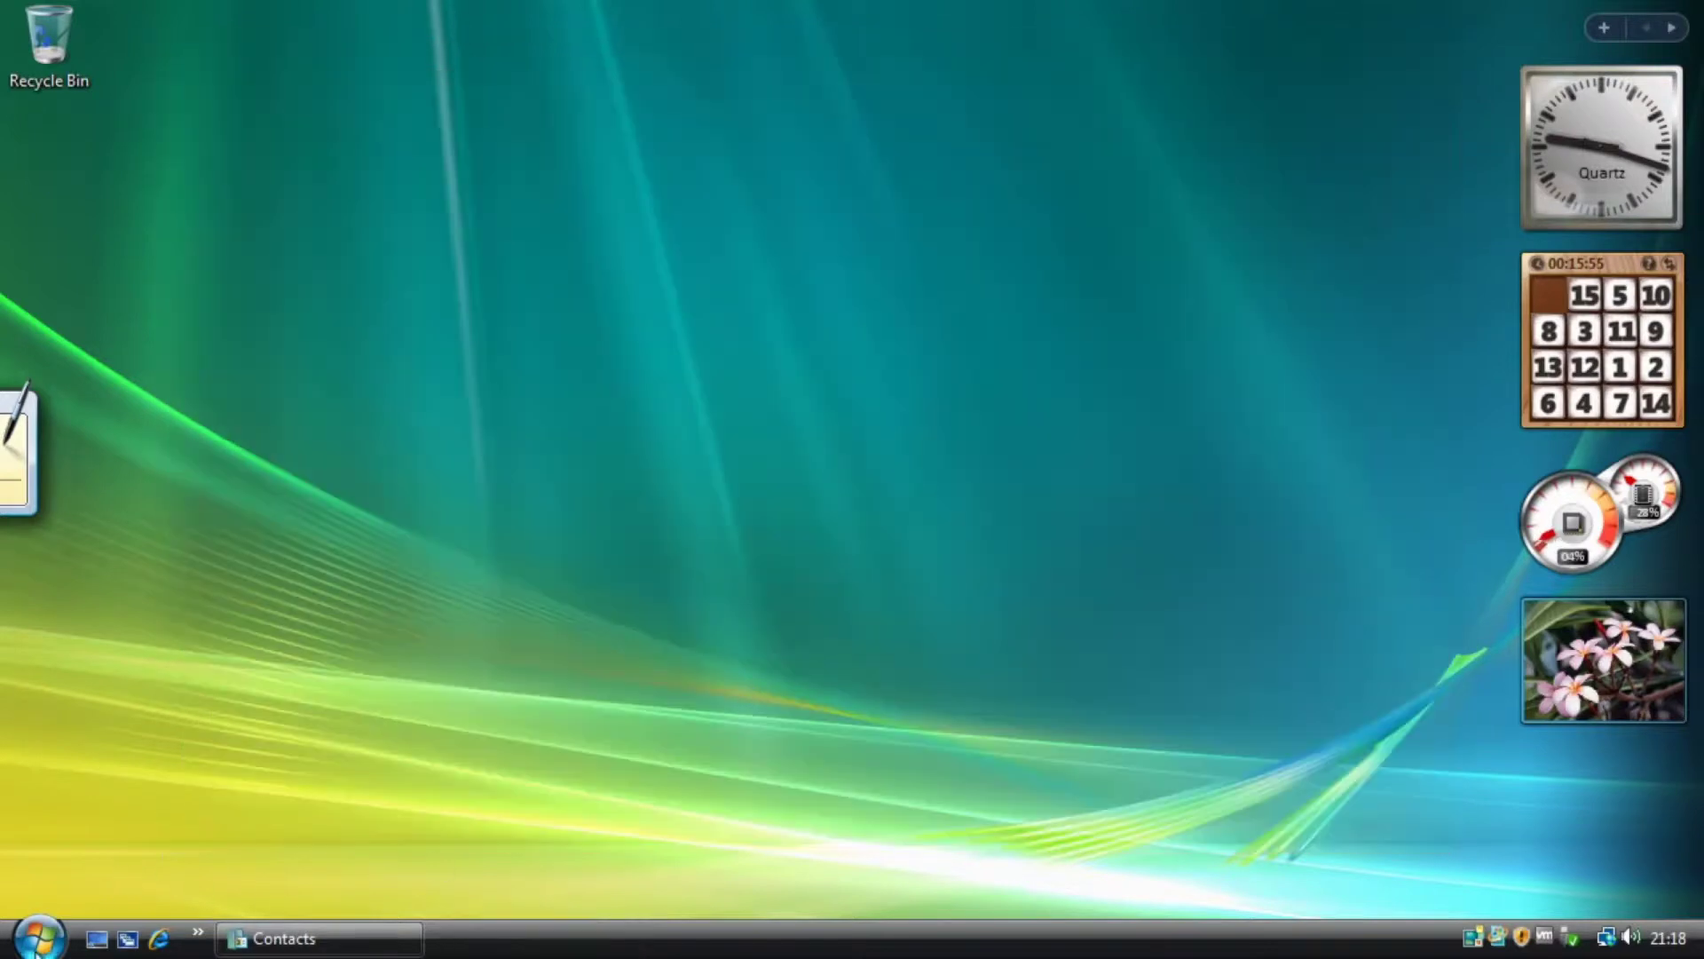
click(37, 938)
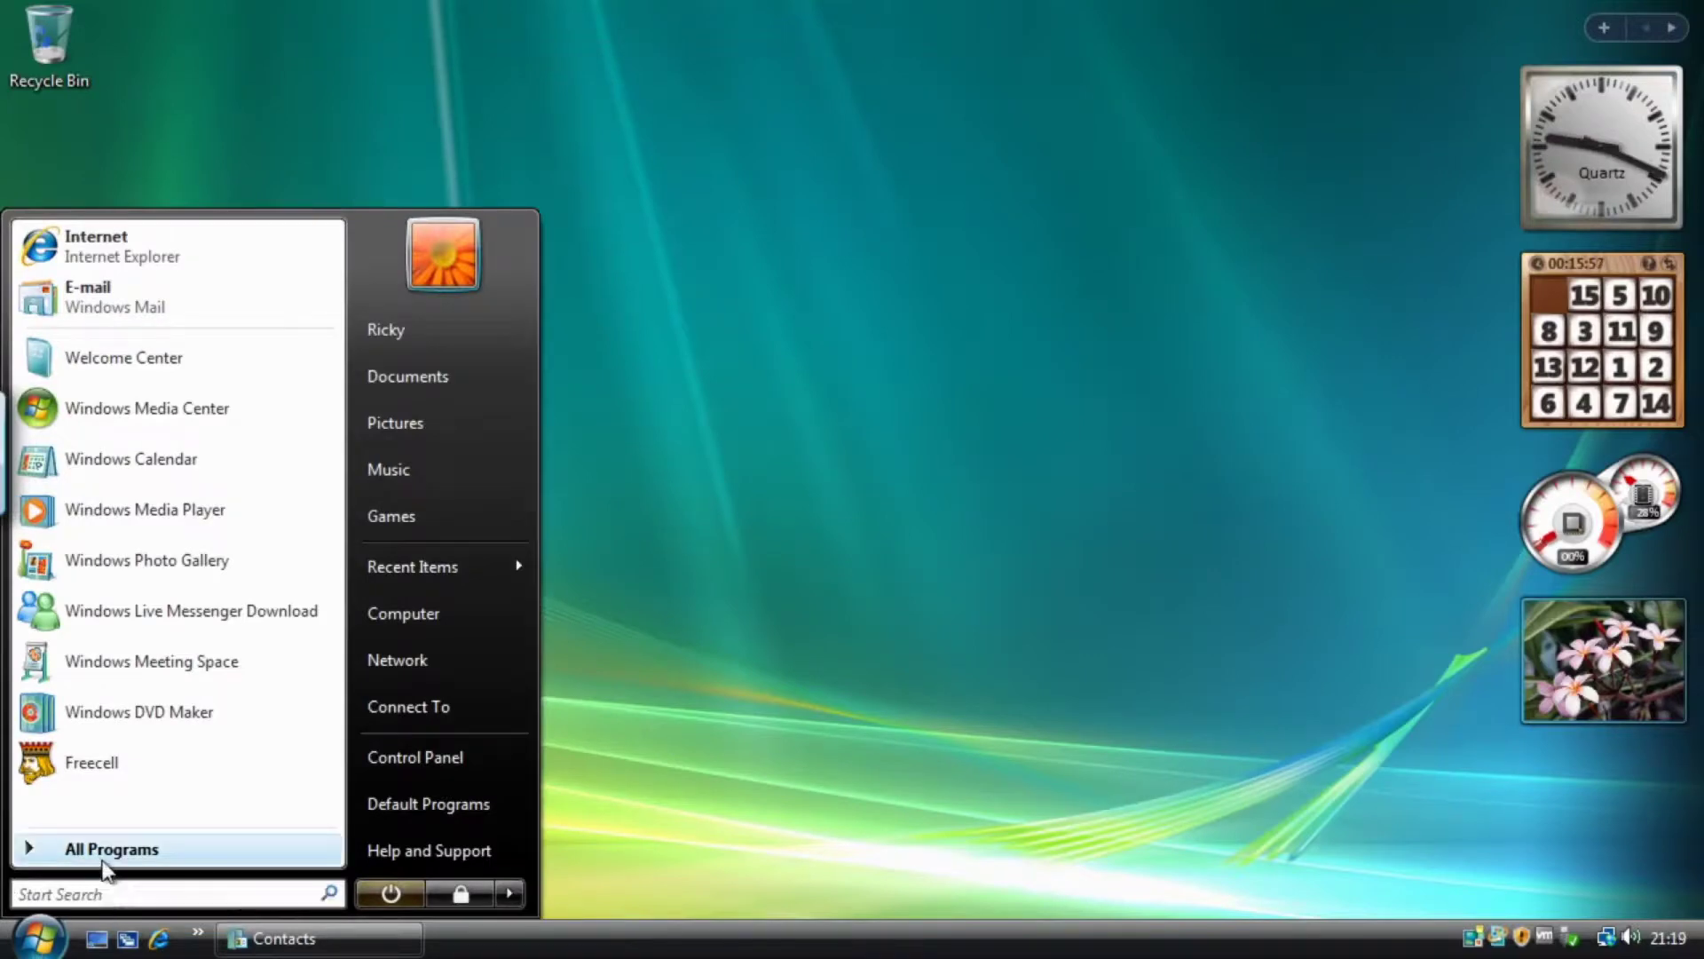
click(128, 849)
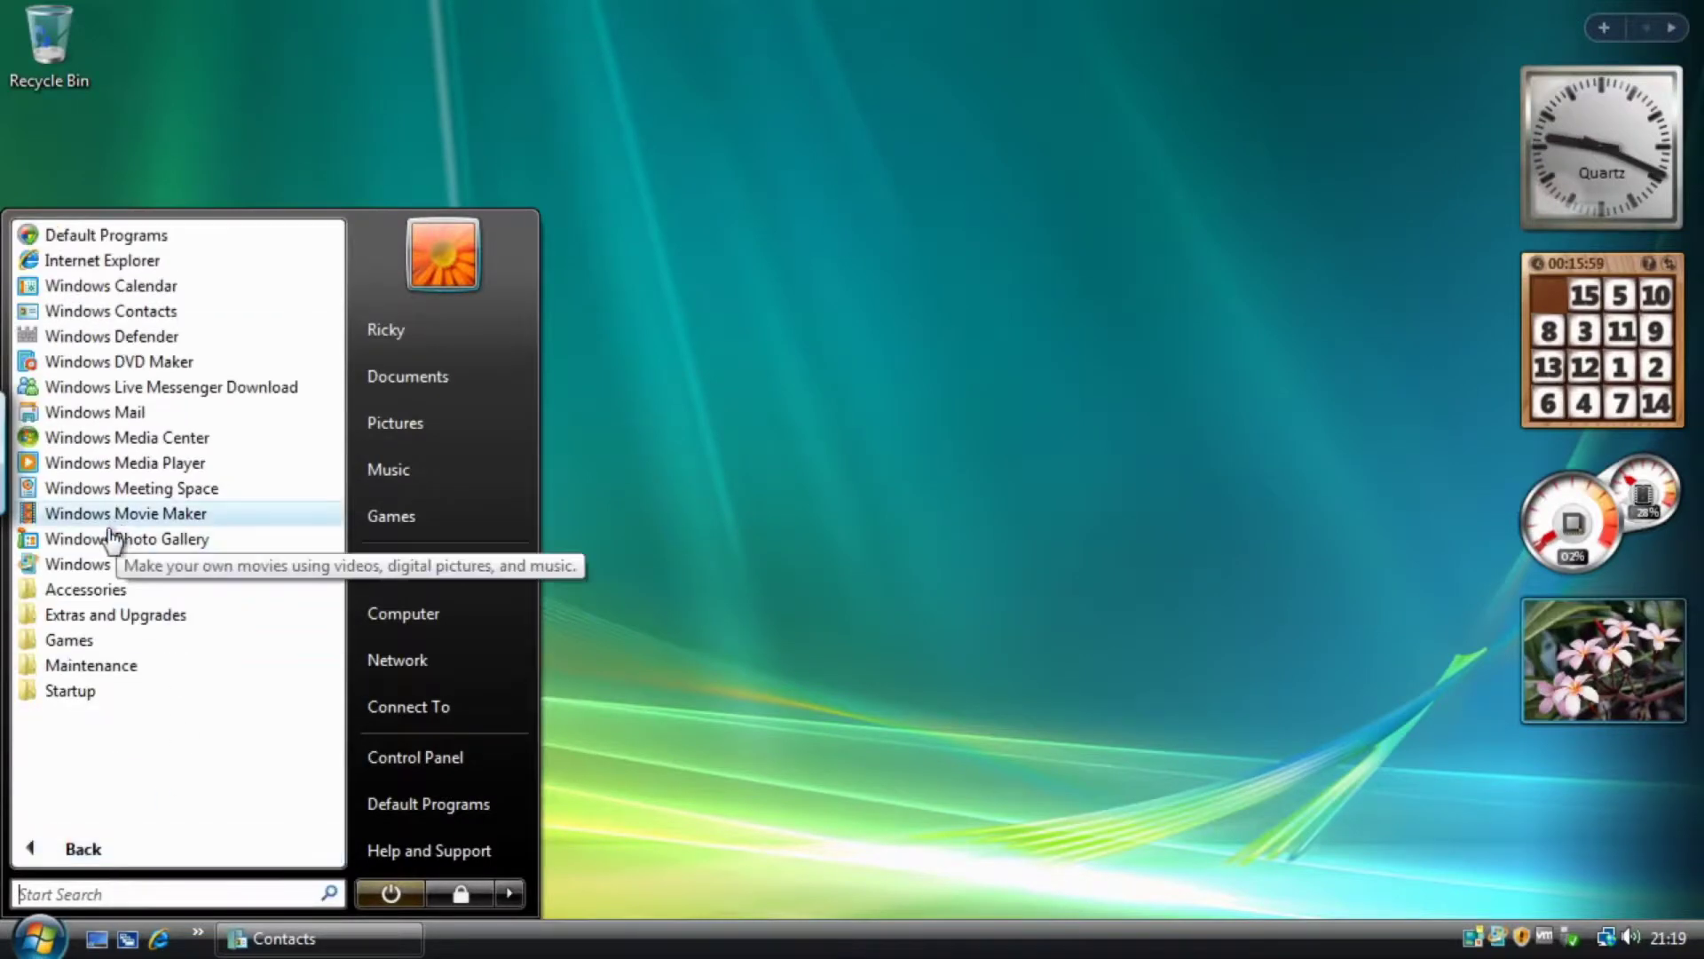
click(71, 640)
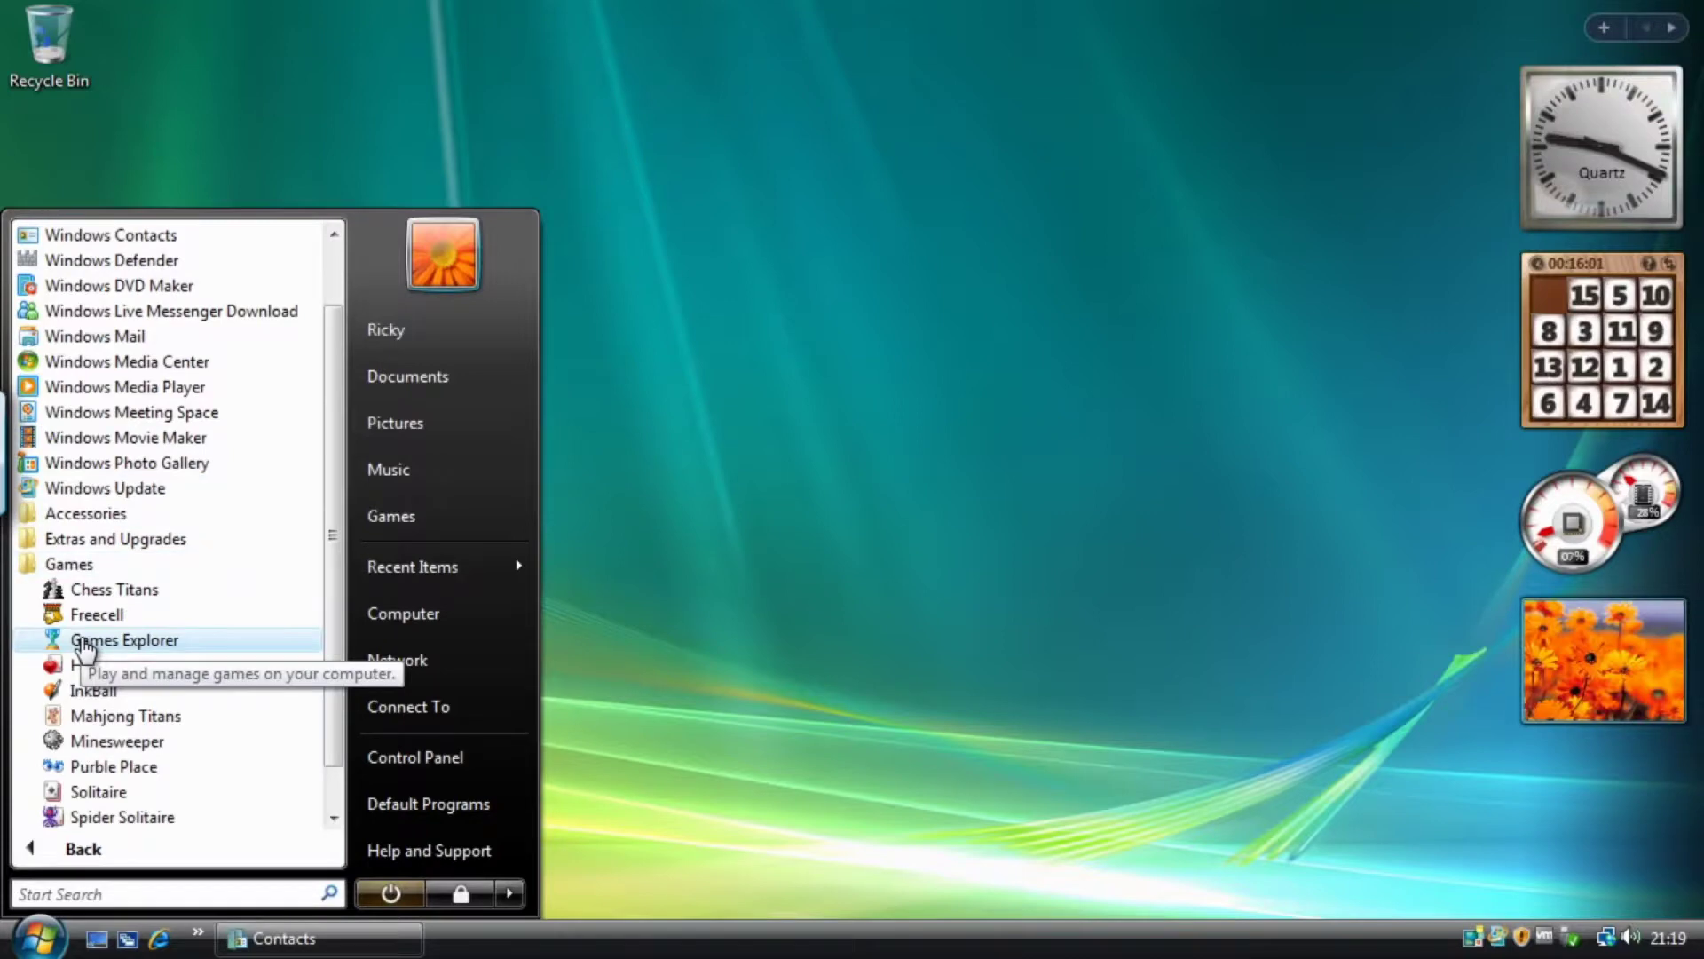
scroll(88, 649, down, 1)
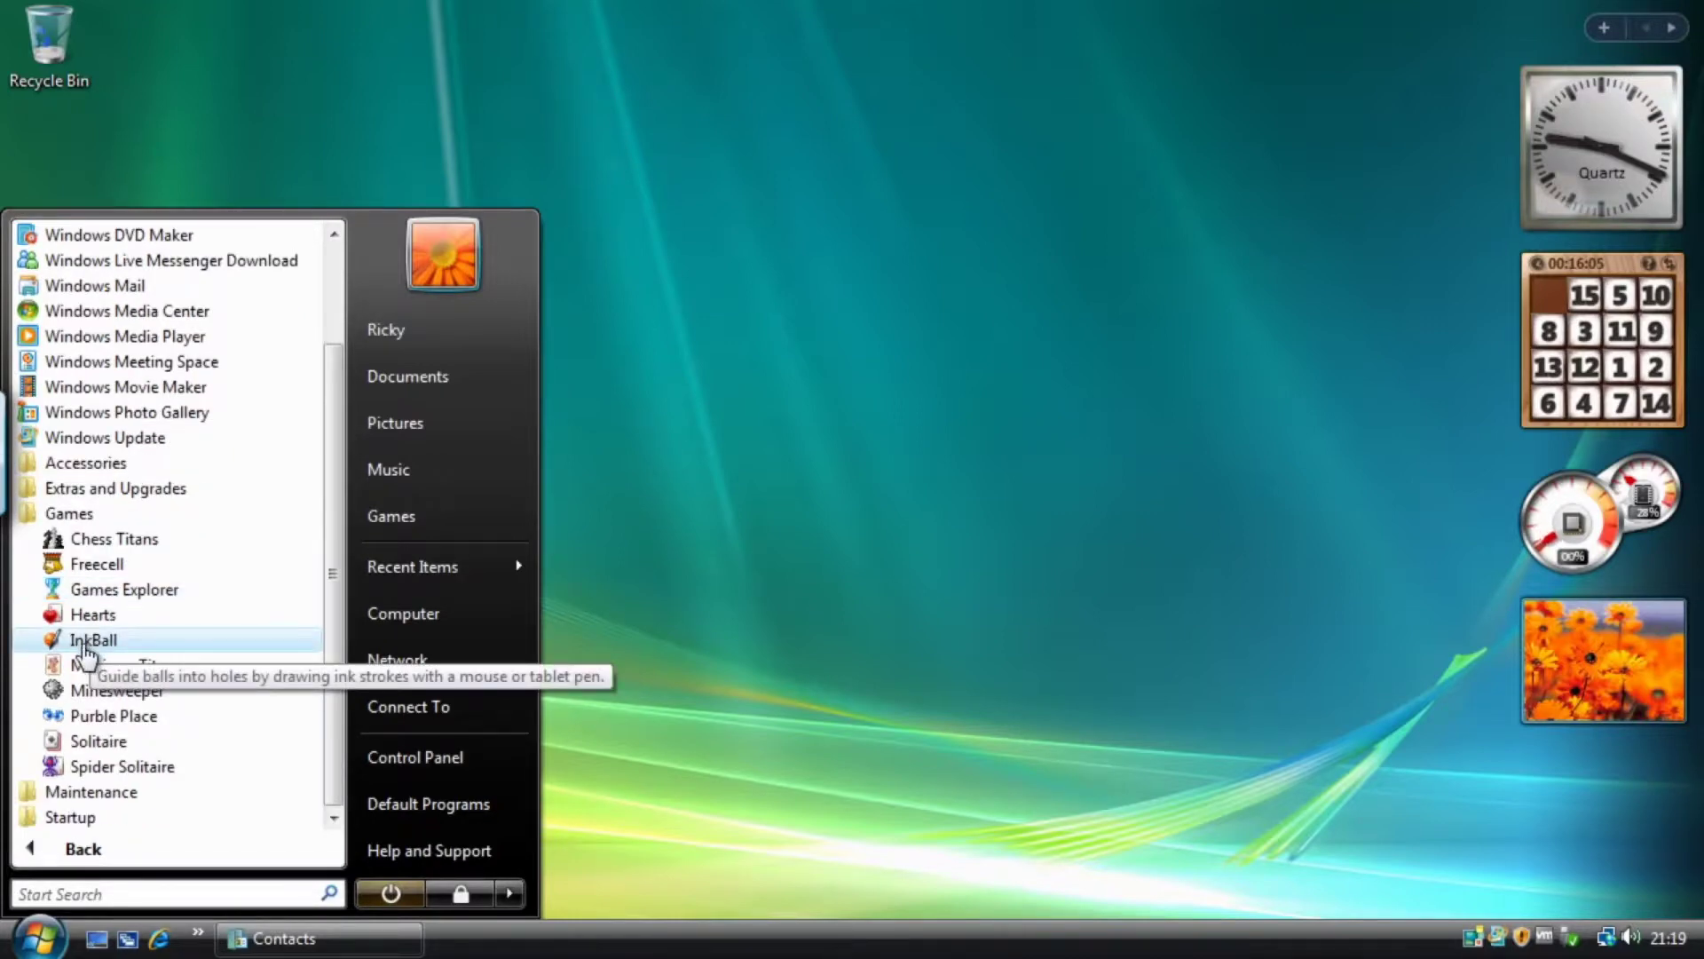
click(124, 618)
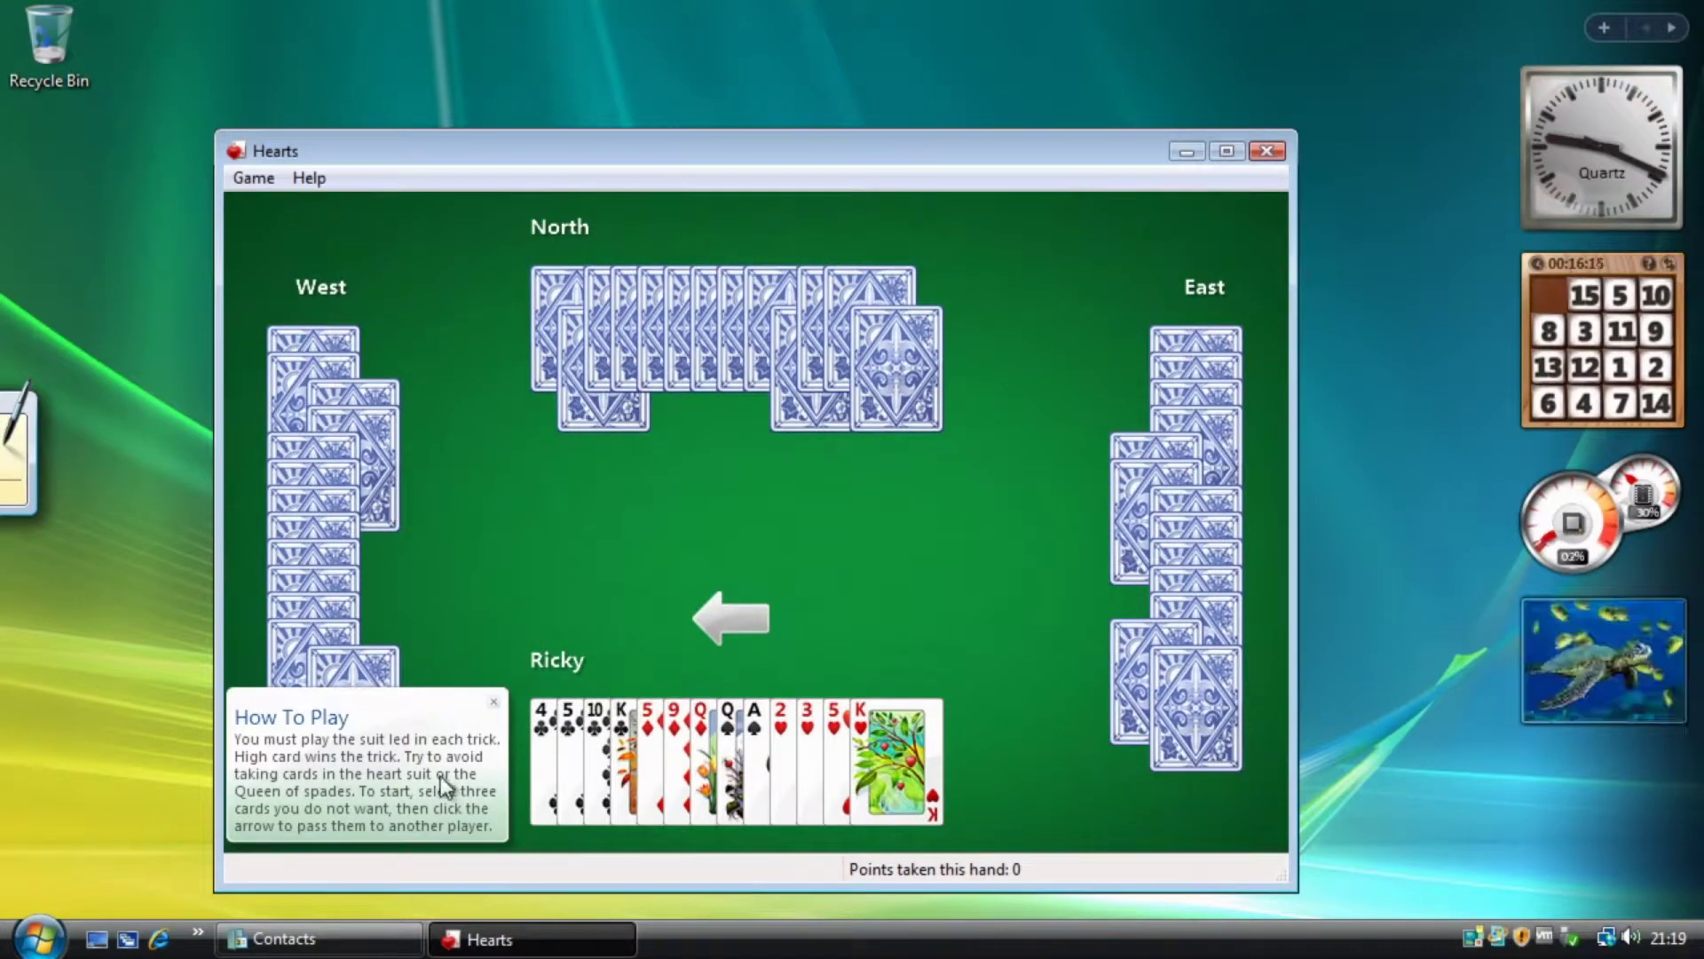
Dismiss the Hearts how-to-play tip and open Game > Options.
mouse_move(440, 776)
click(497, 673)
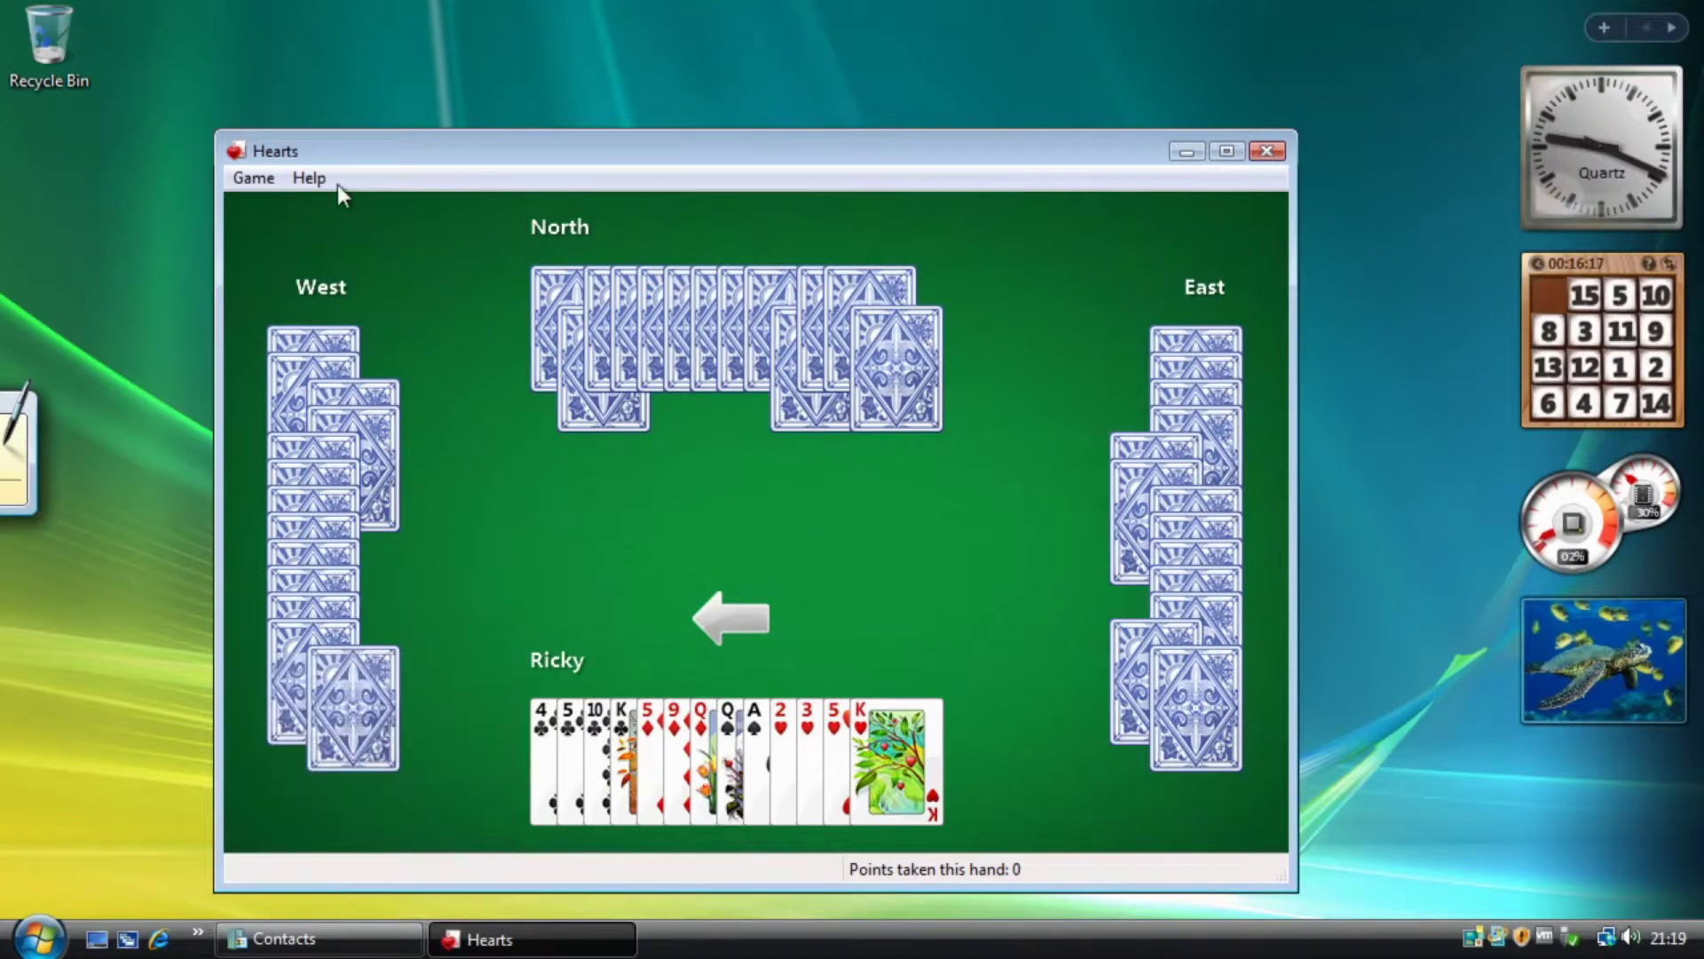
click(254, 179)
click(270, 277)
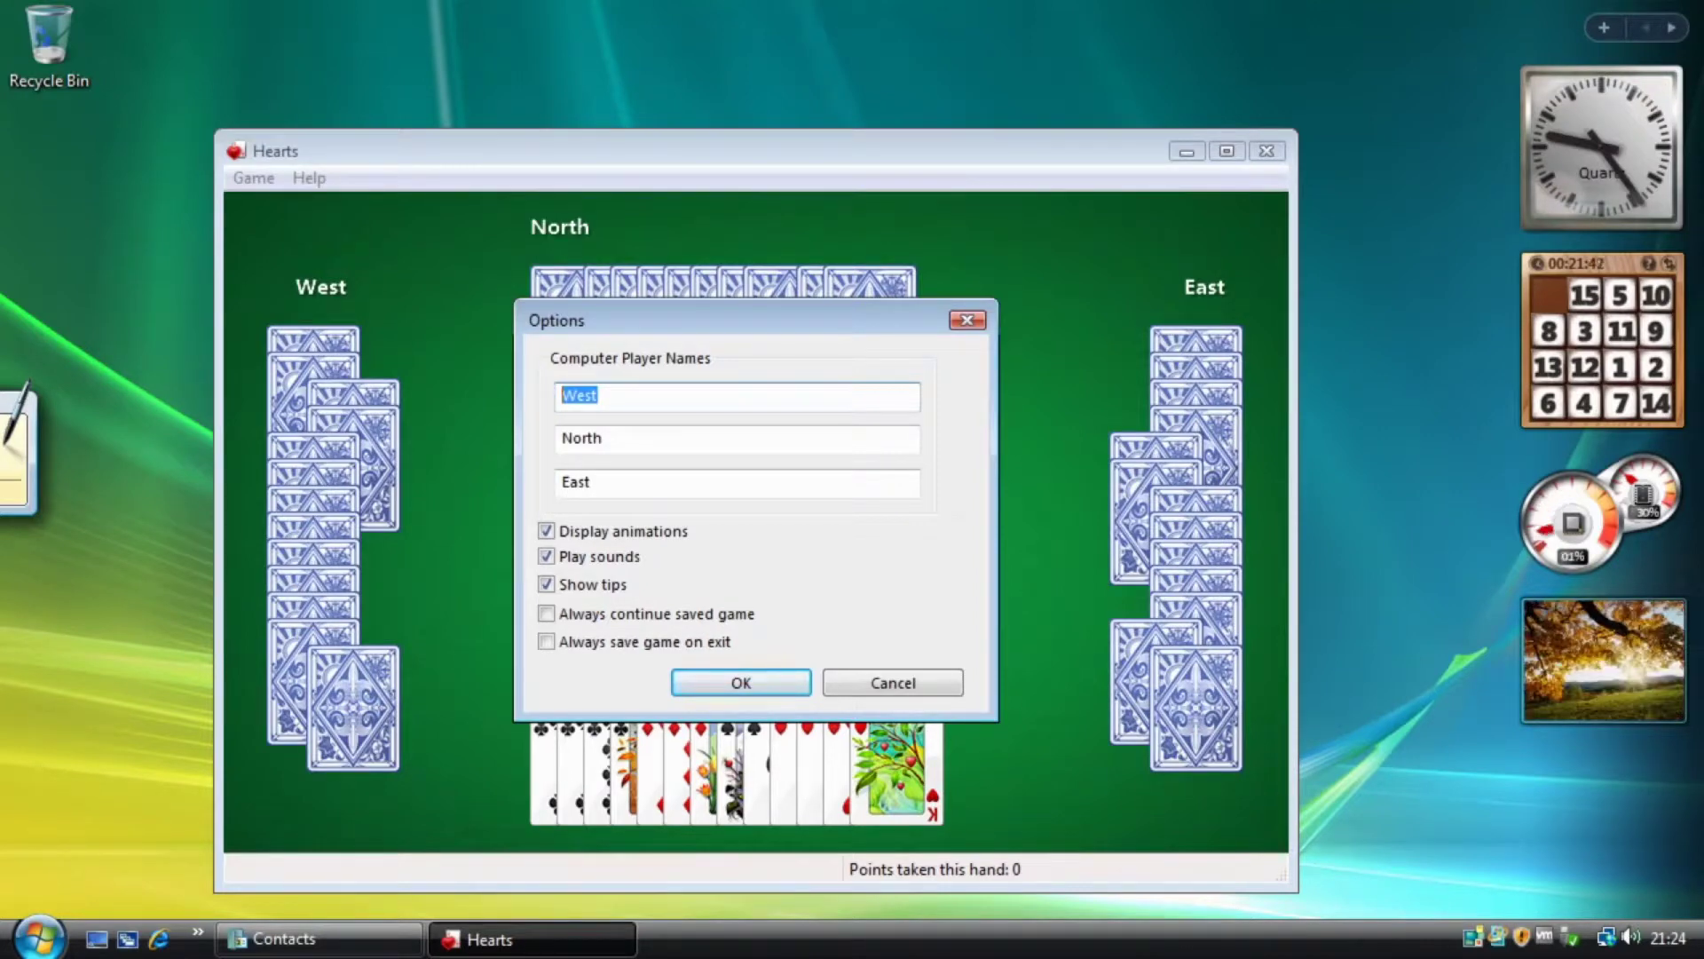
Replace the West, North and East computer player names with custom names and apply them.
drag(635, 396, 455, 400)
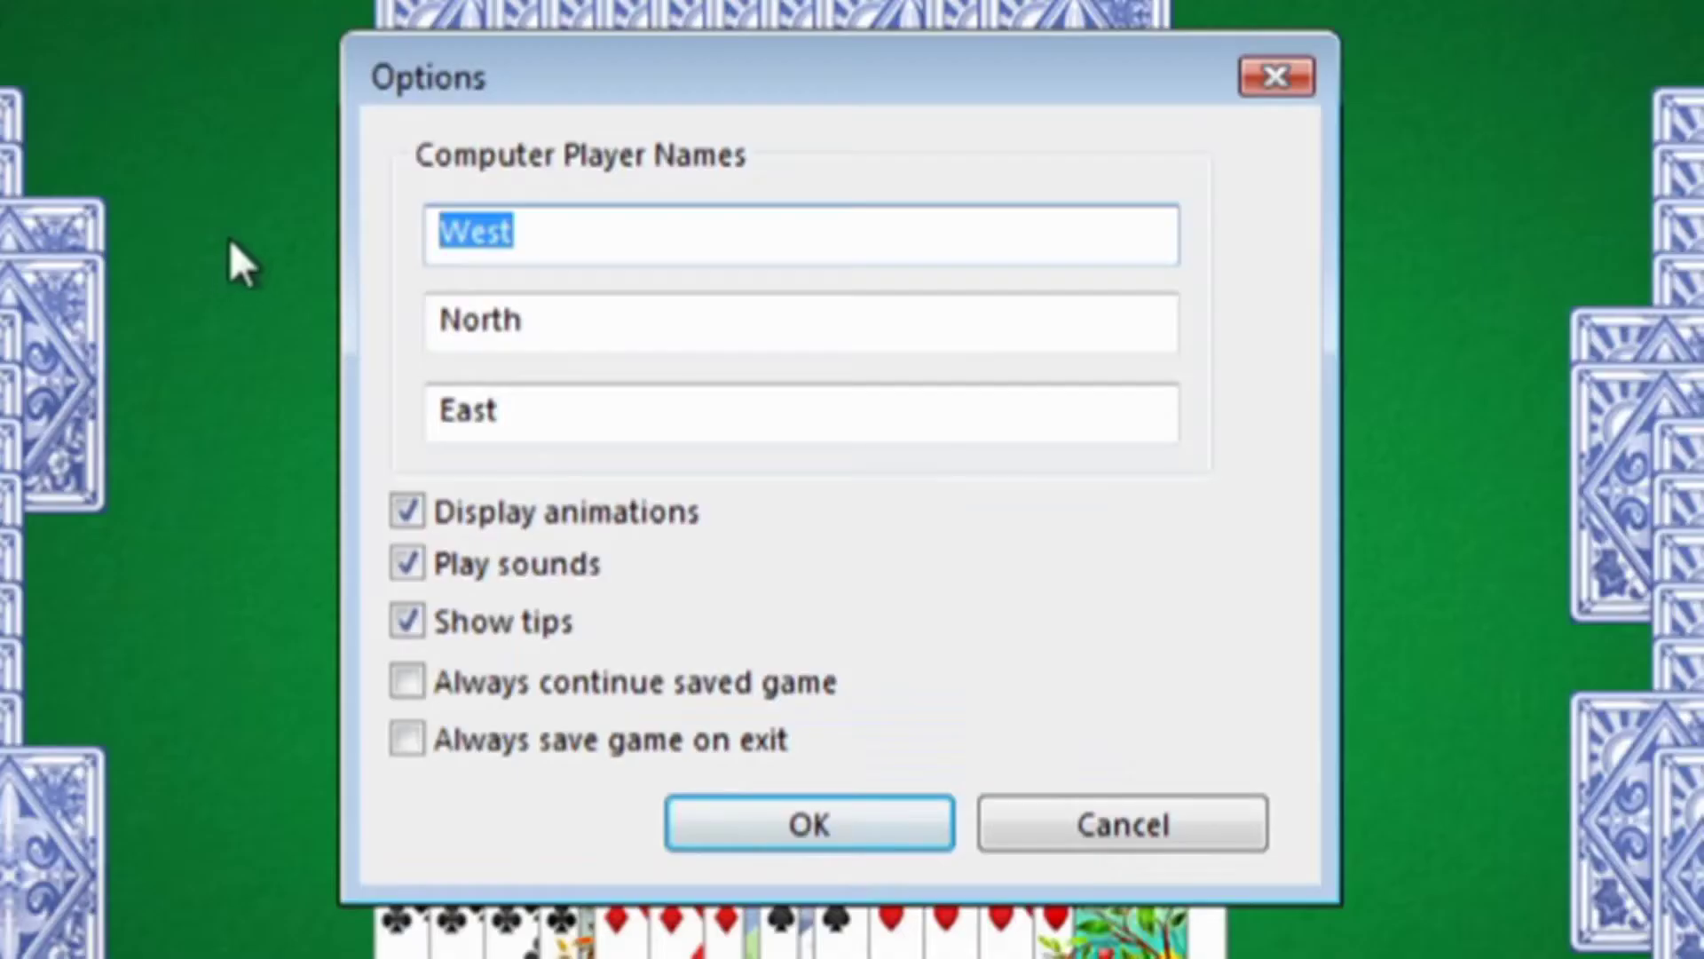
text(Rick-Rick98)
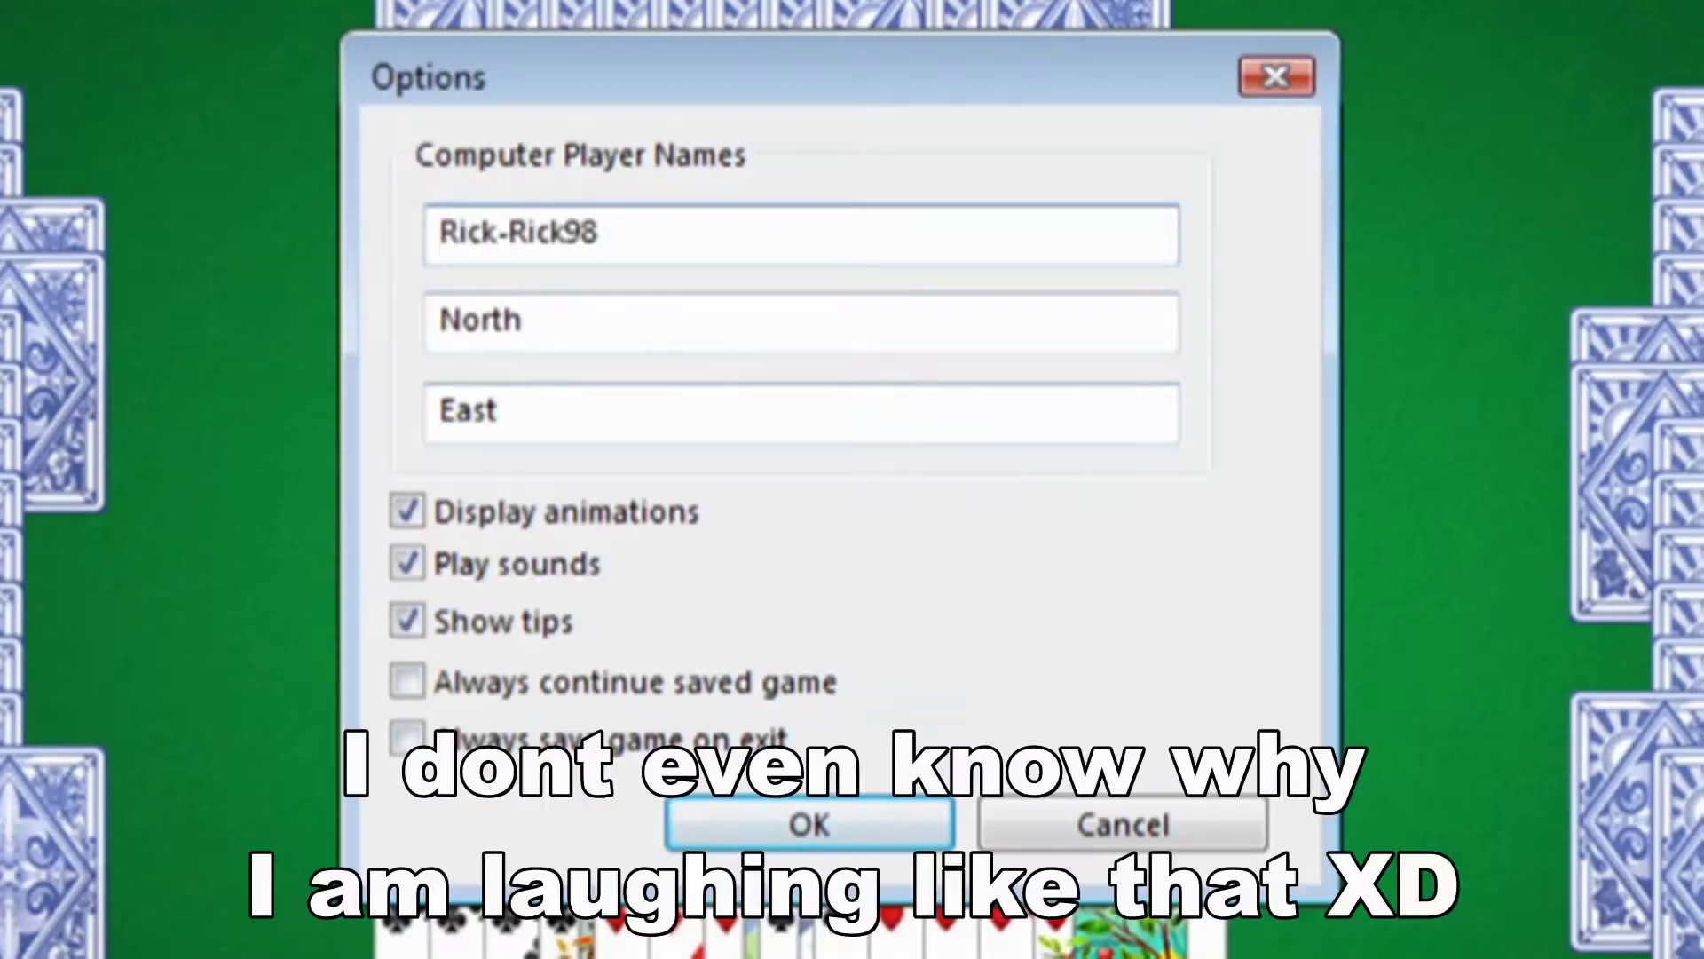
key(Tab)
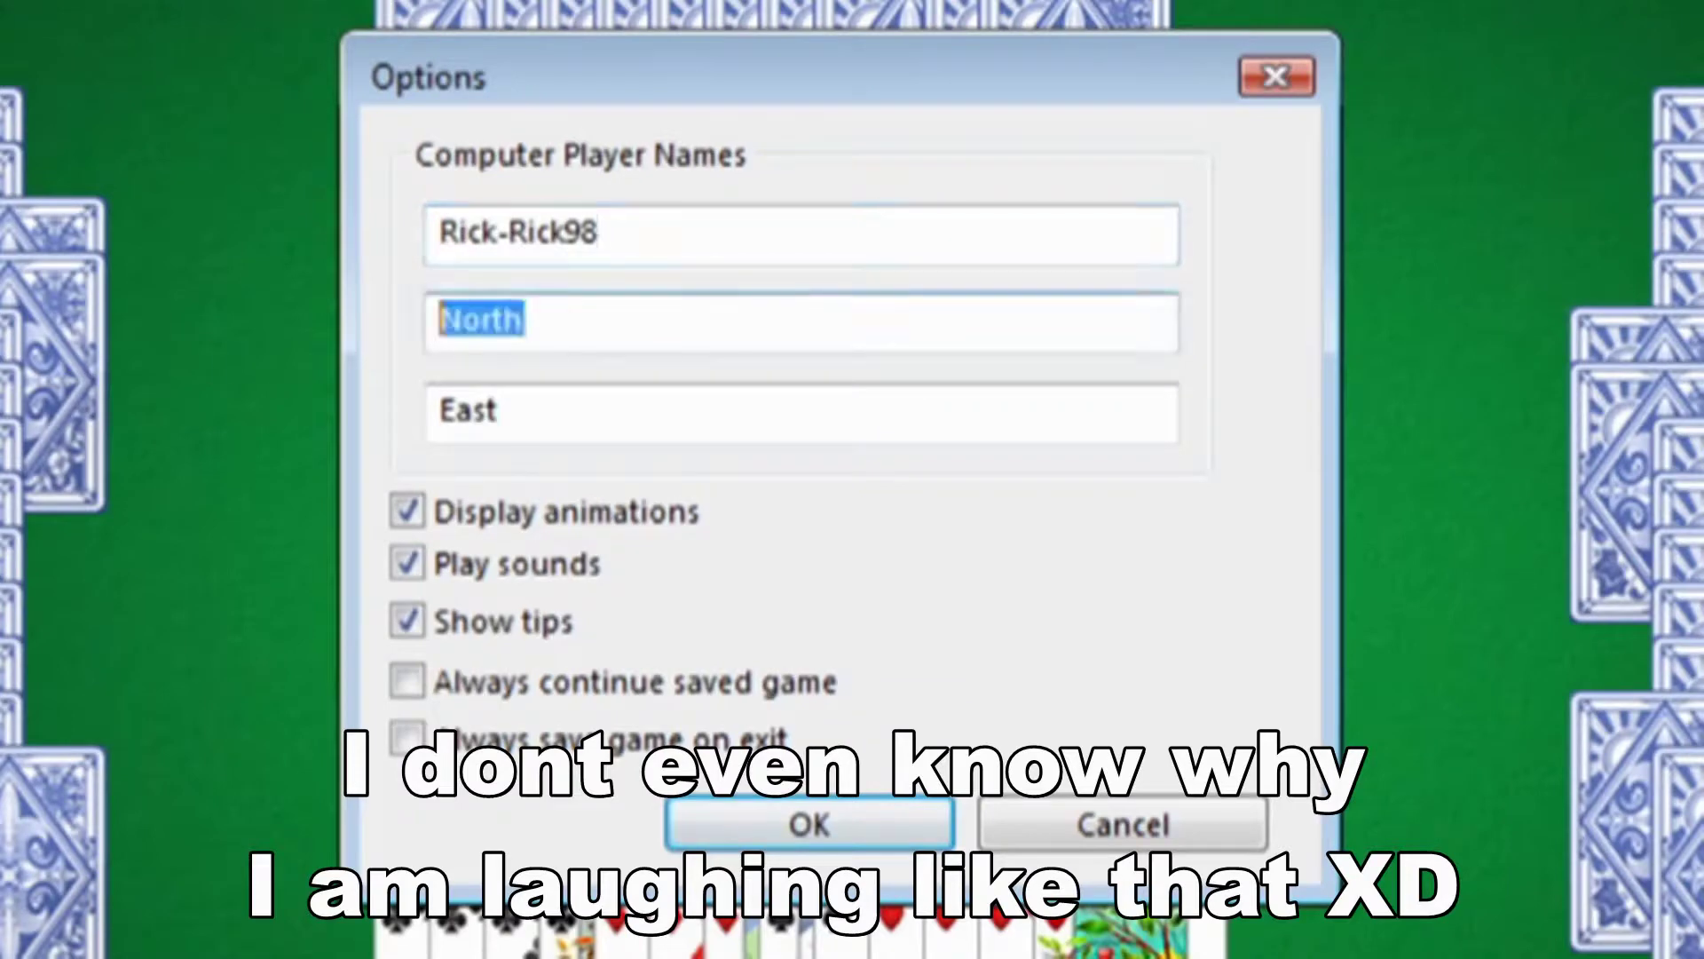
text(RickyTechUK)
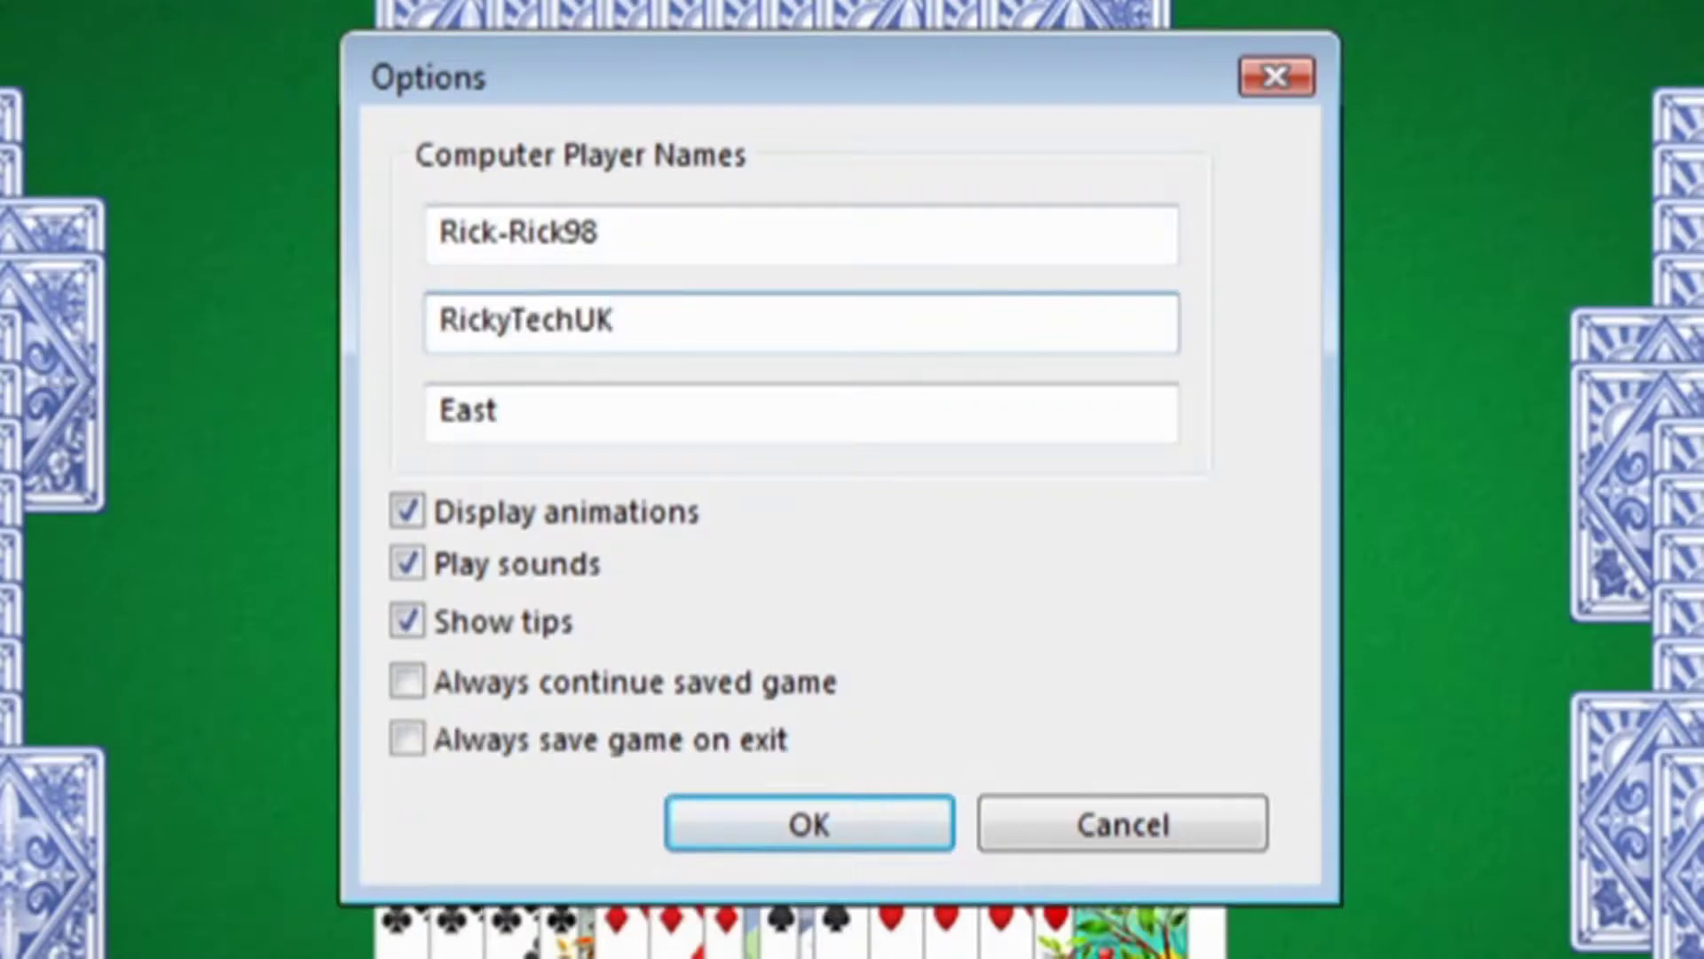
key(Tab)
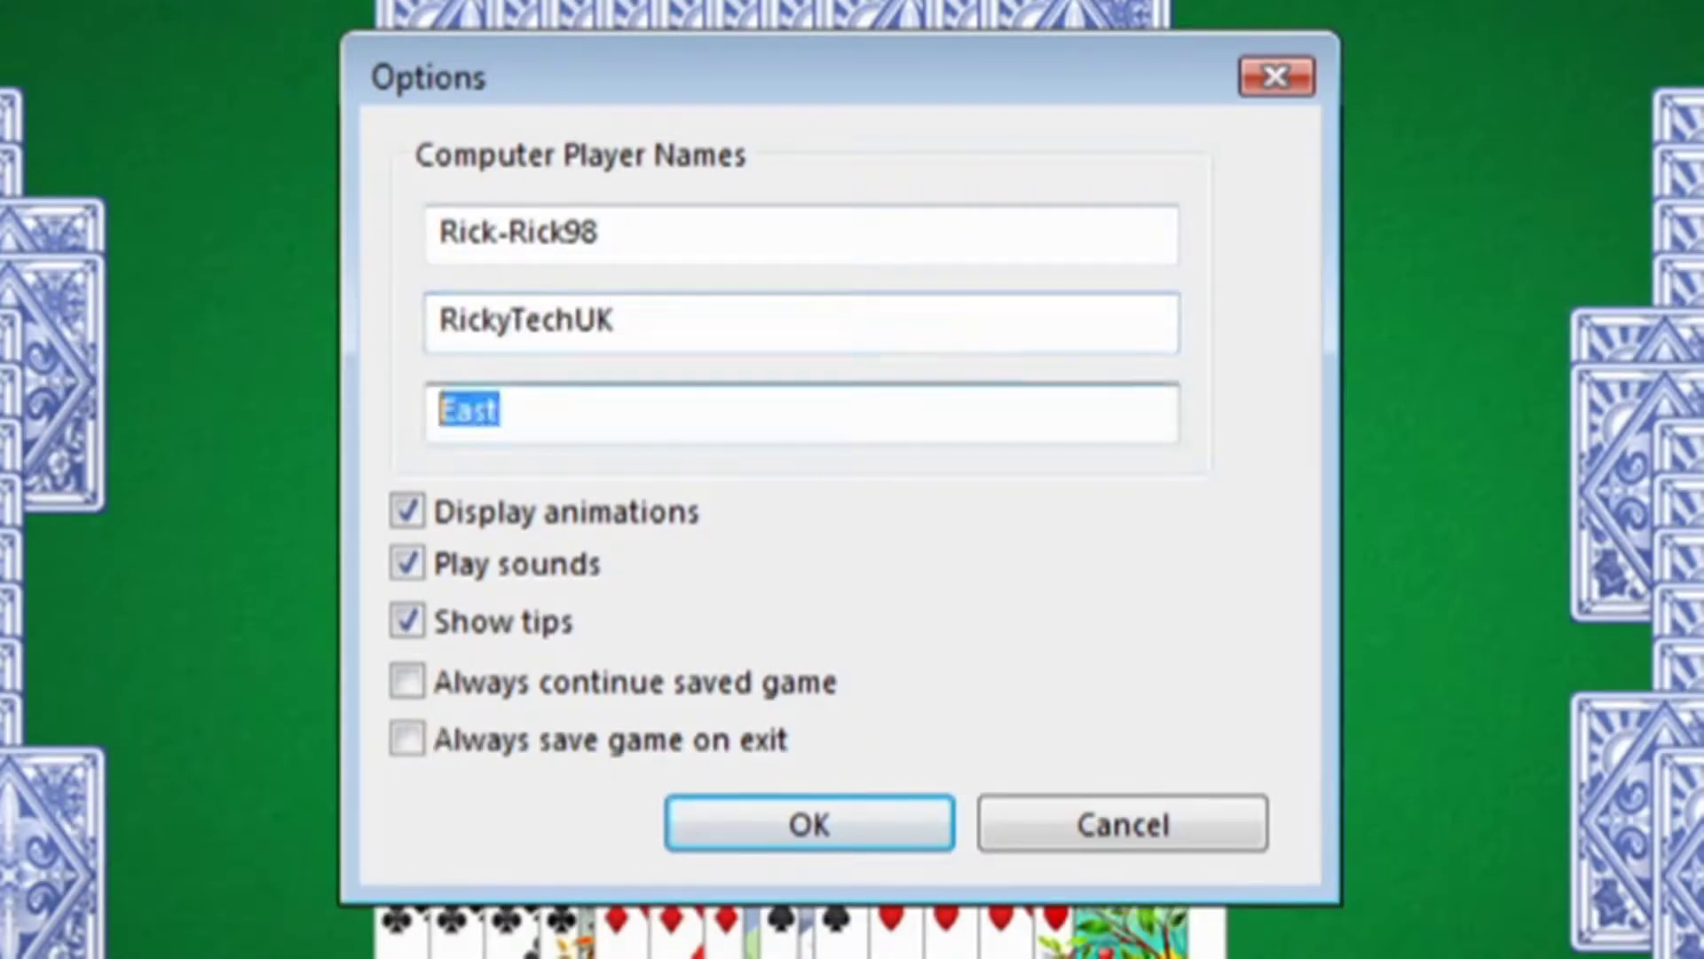
text(RickECrafter)
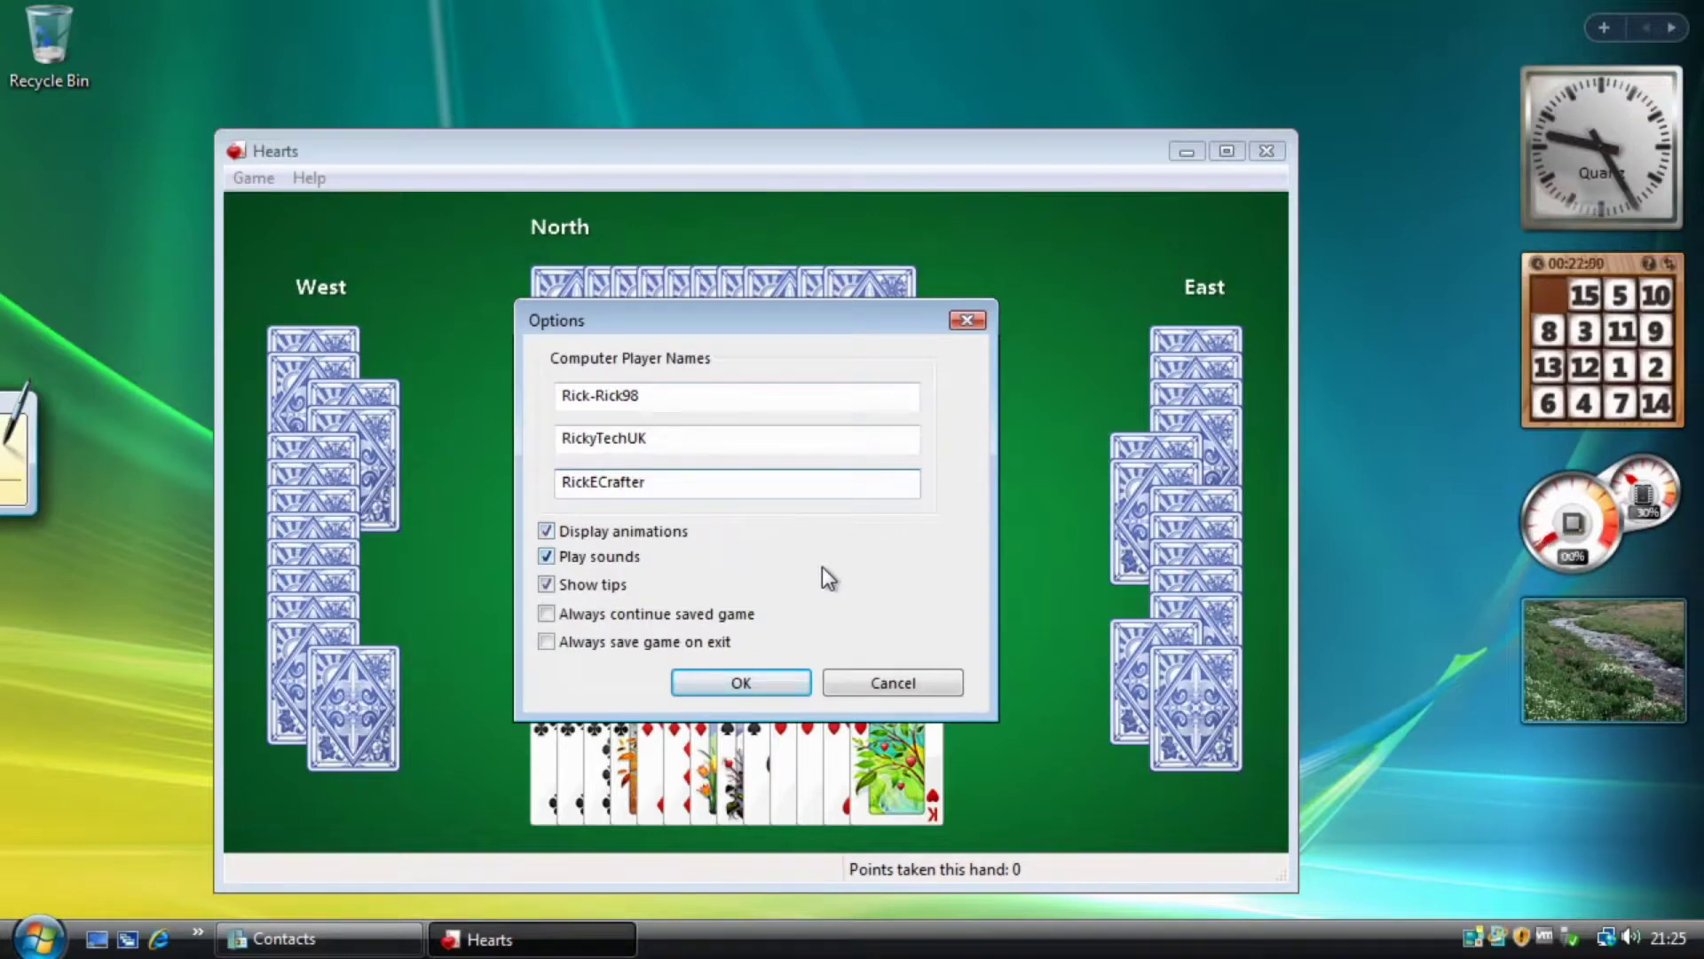
click(785, 693)
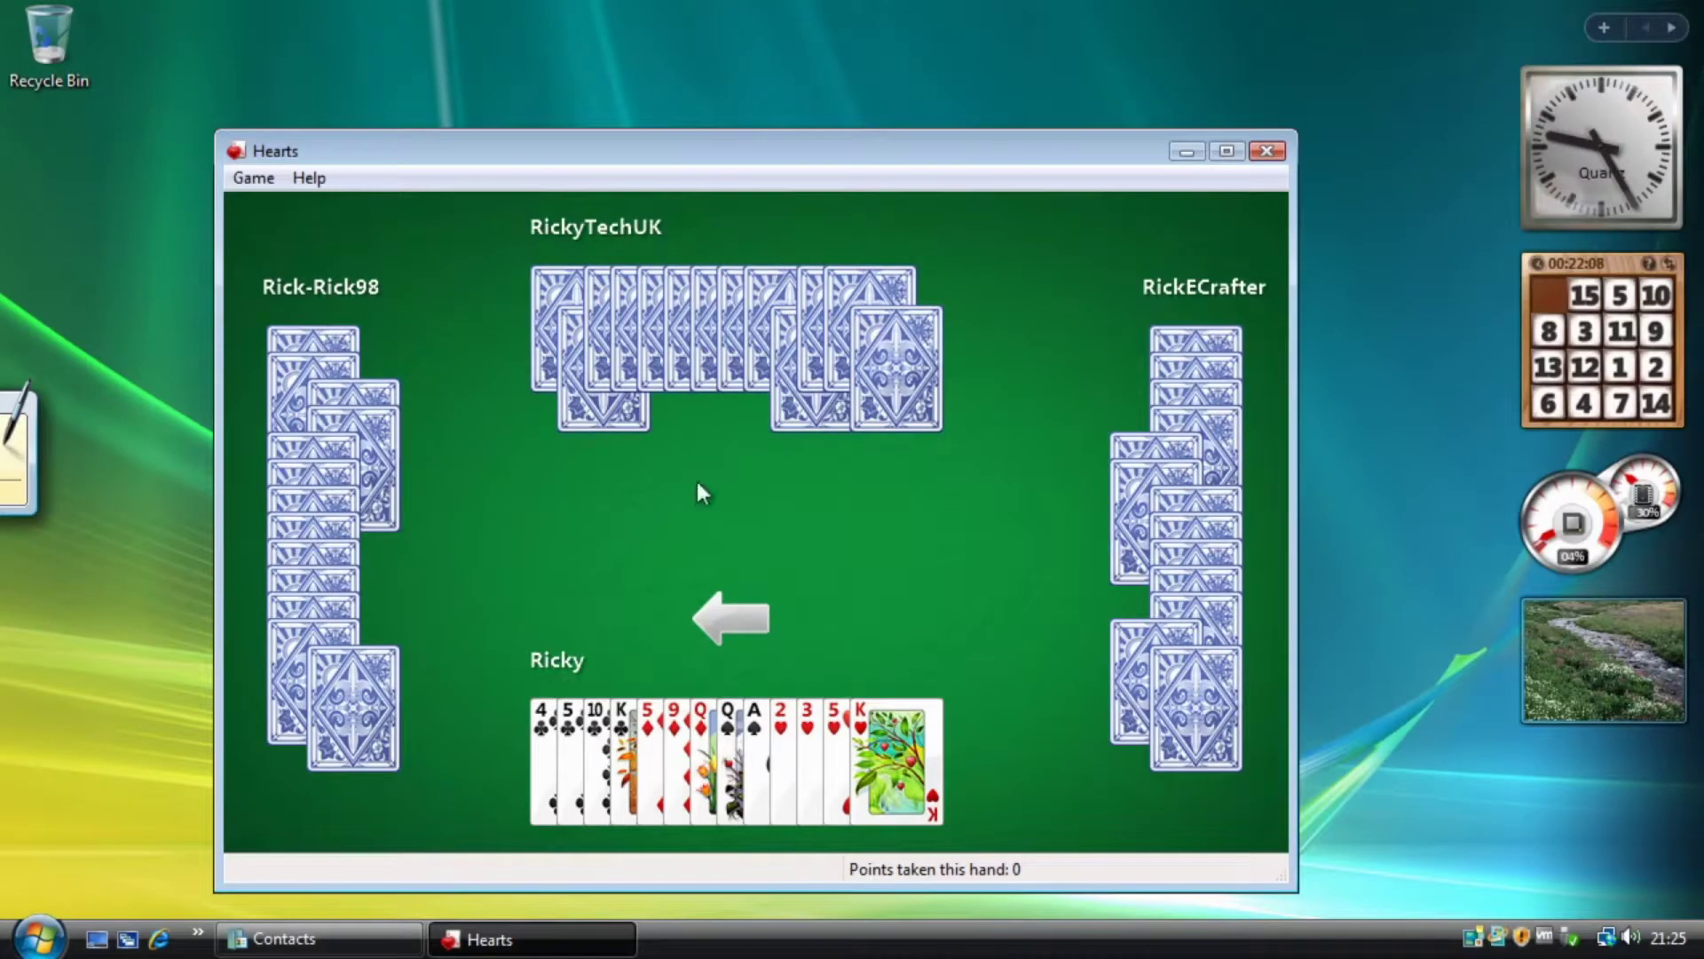
Close Hearts and show the full All Programs list.
click(1267, 151)
click(39, 937)
click(114, 848)
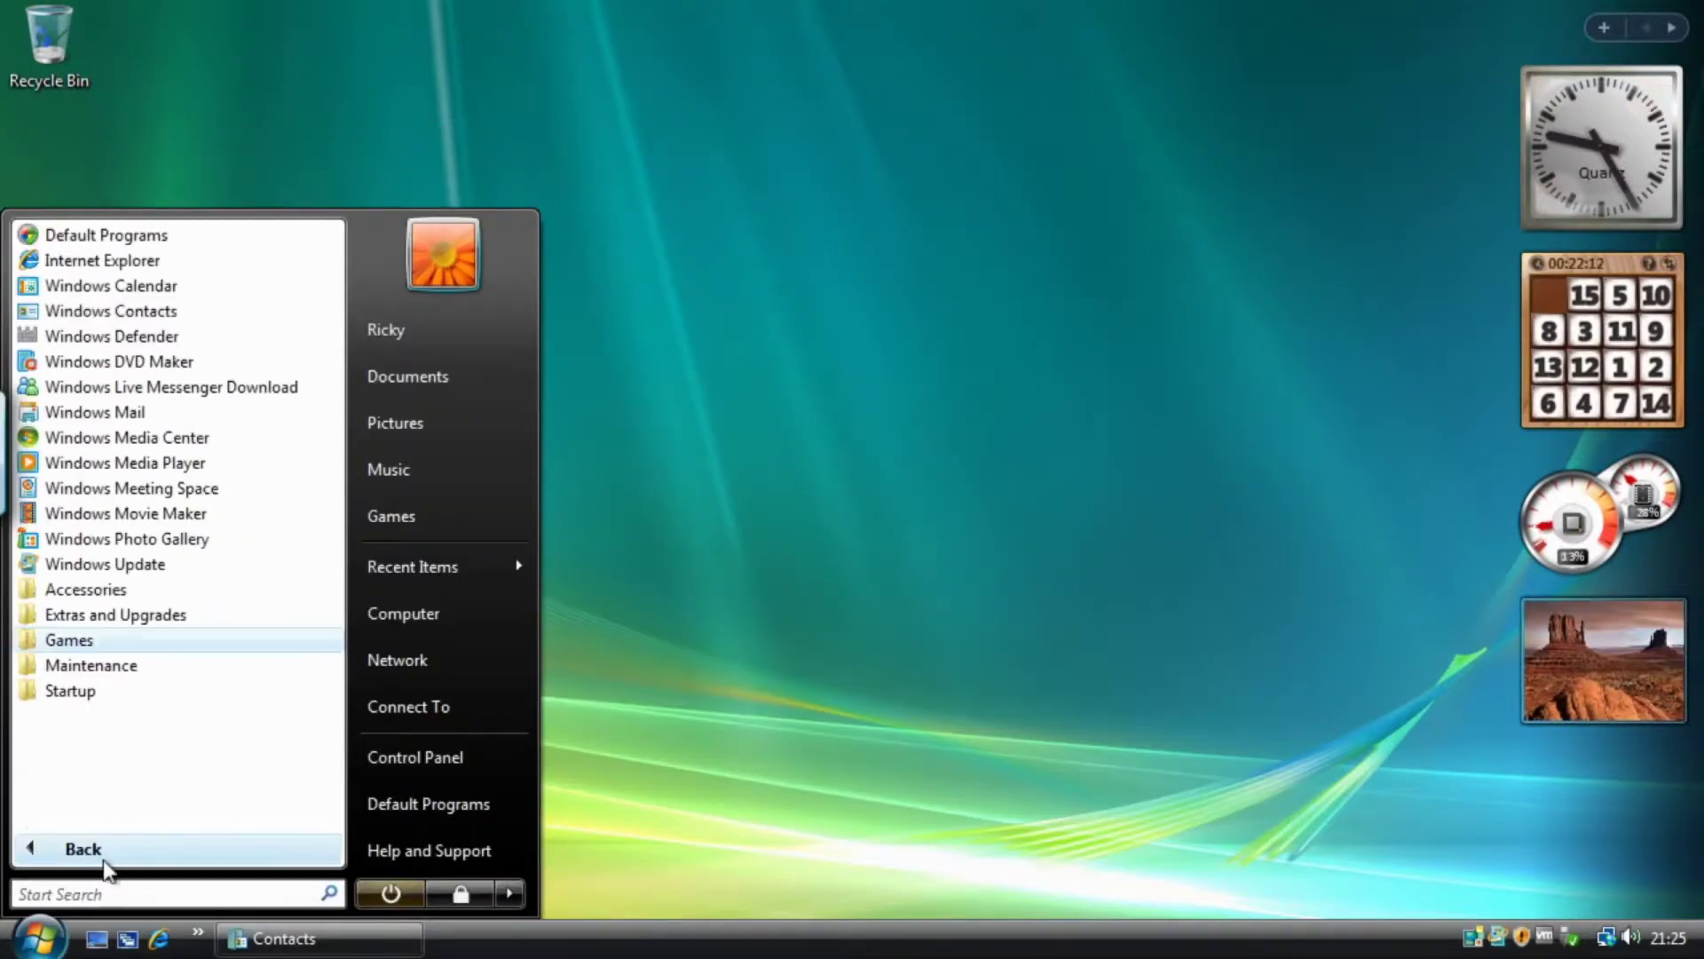
Launch InkBall from the Games folder and move its window toward the screen centre.
click(75, 643)
scroll(209, 658, down, 1)
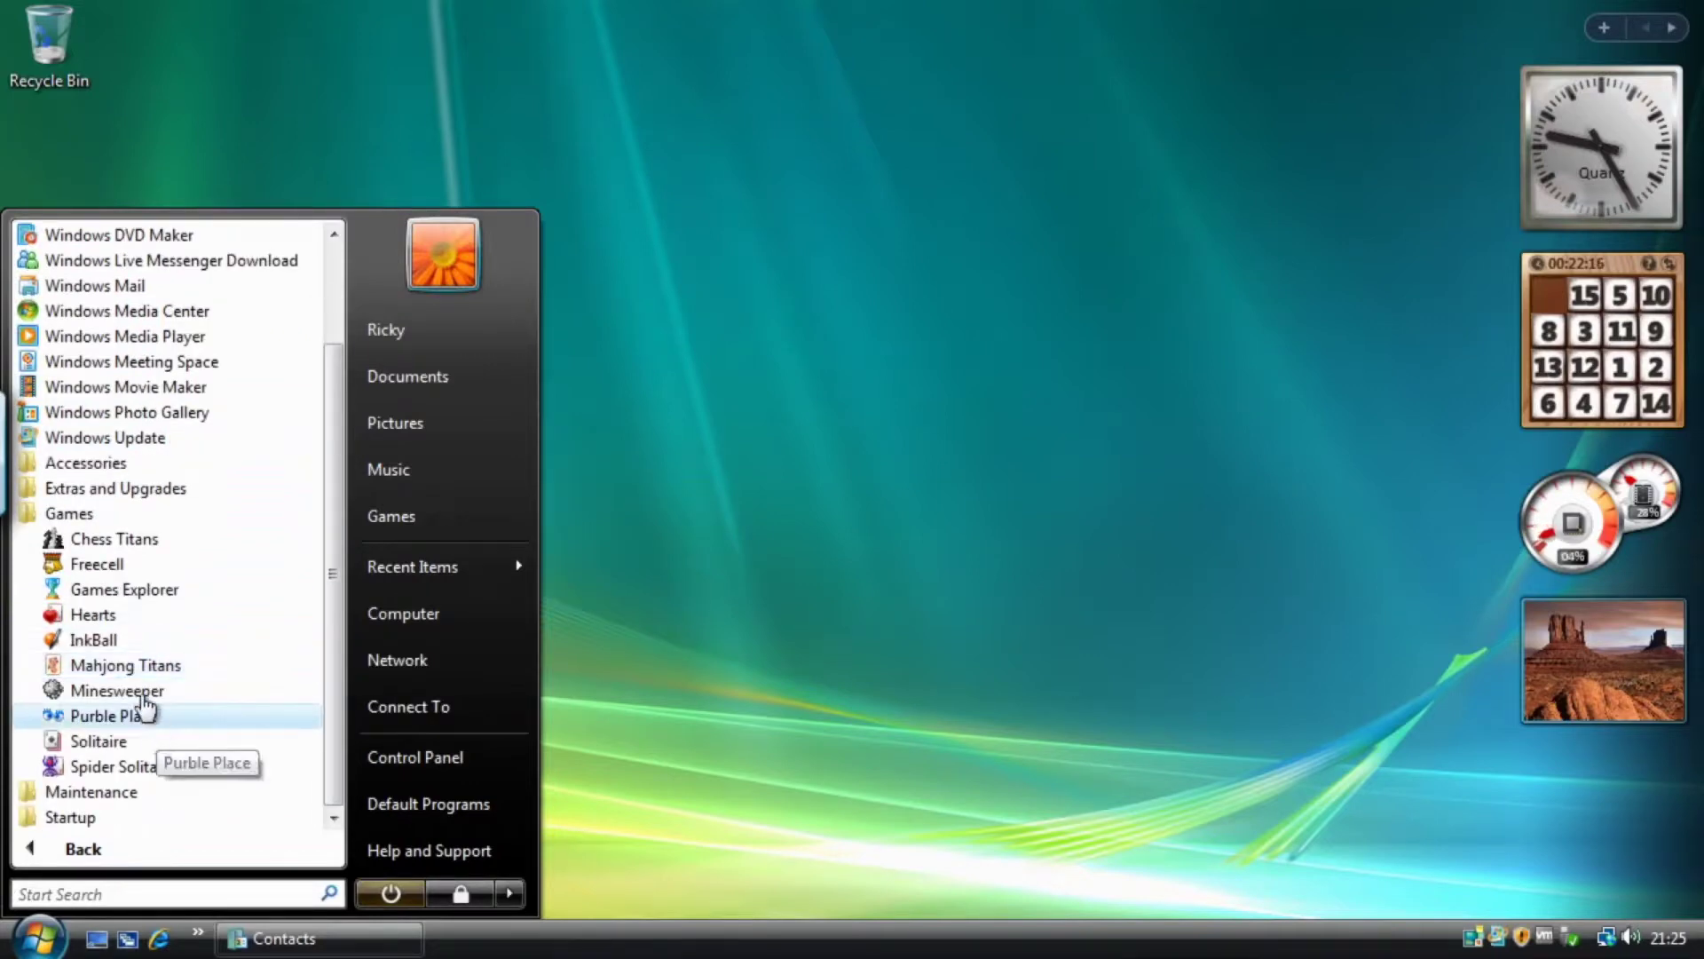
click(126, 639)
drag(352, 127, 616, 67)
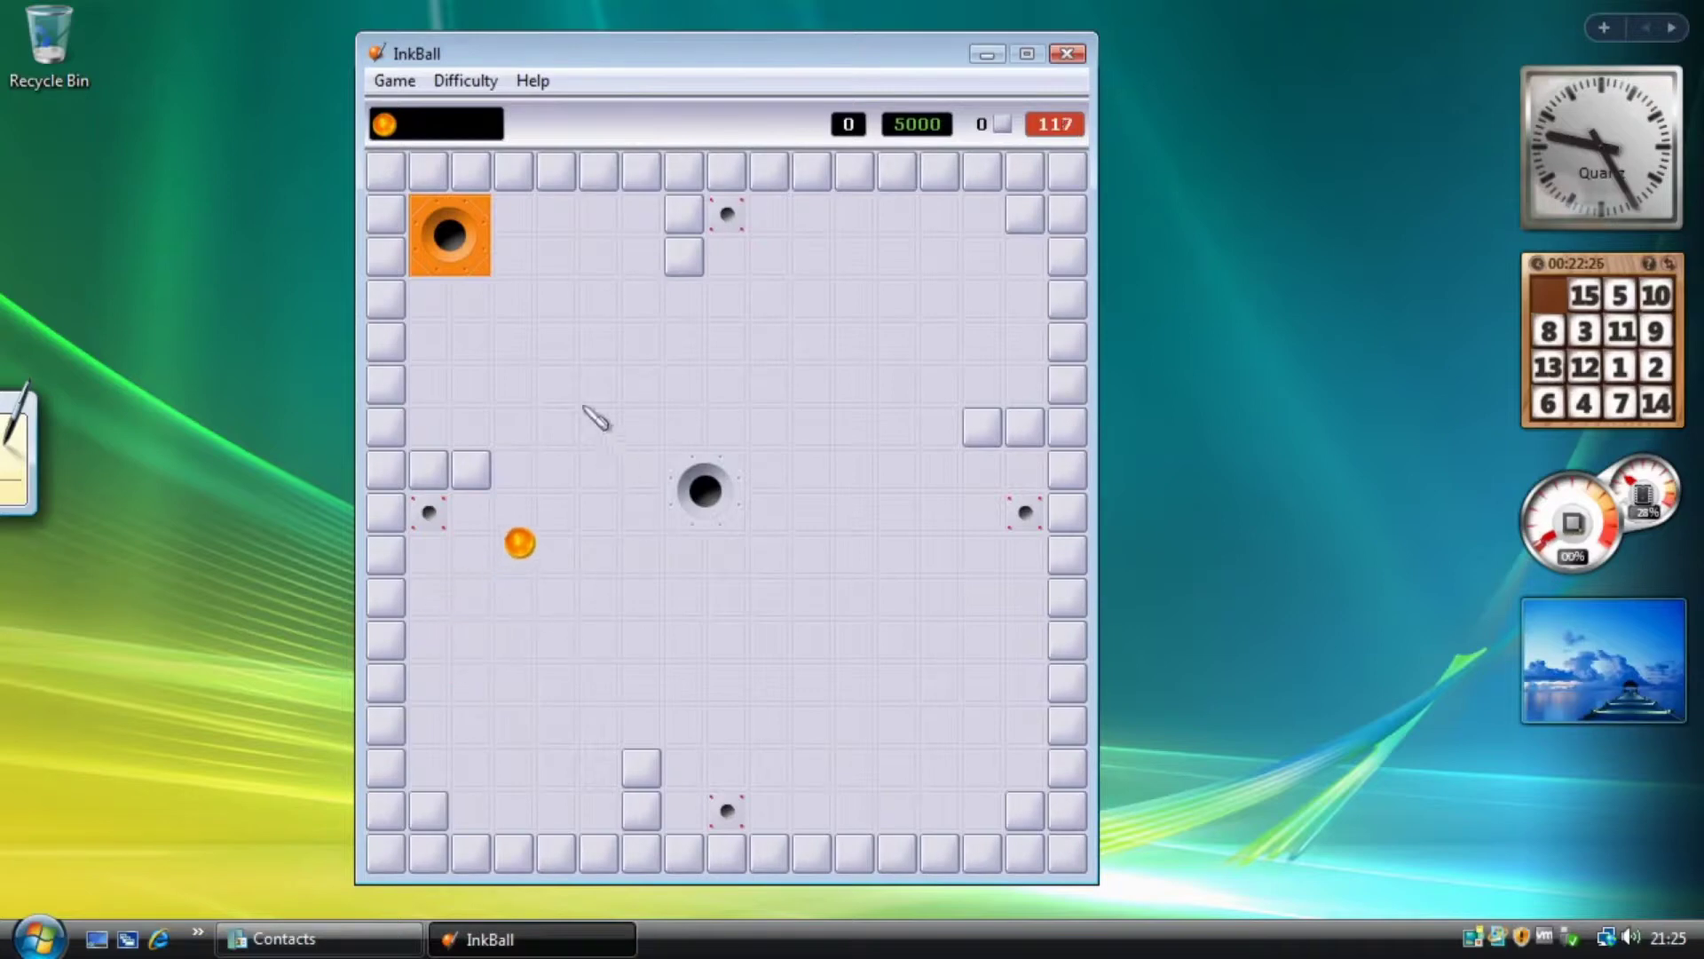
Draw five ink strokes that deflect the balls into matching holes, reaching 504 points.
drag(587, 584, 604, 543)
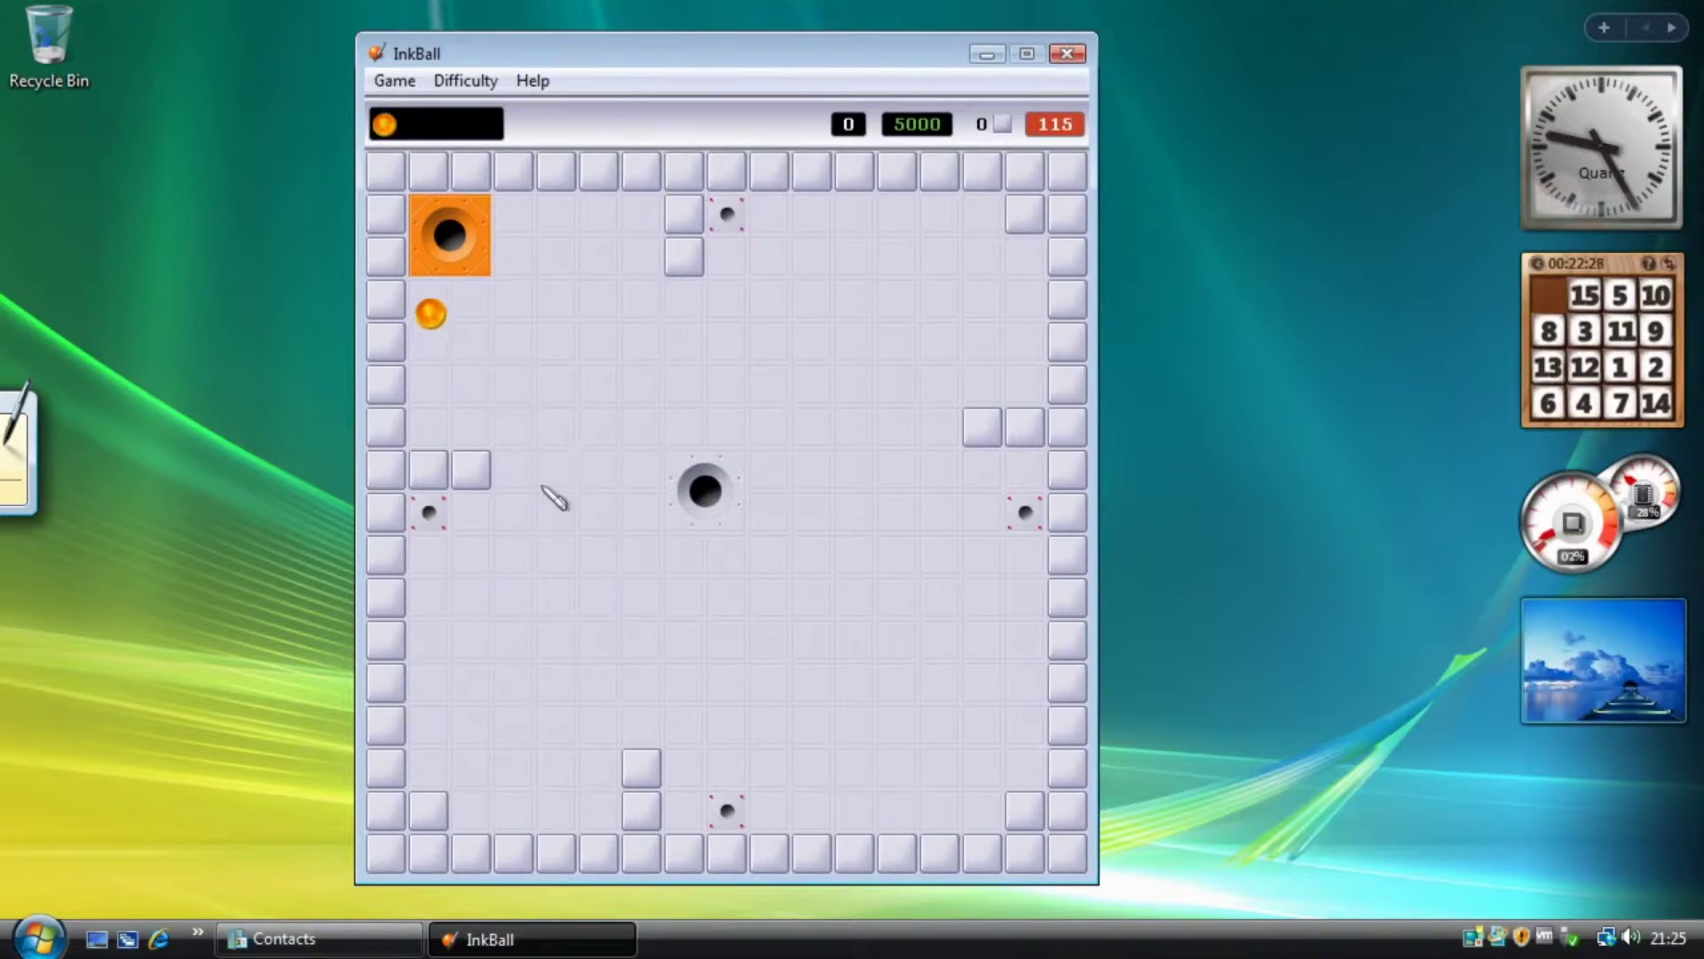
drag(624, 233, 575, 278)
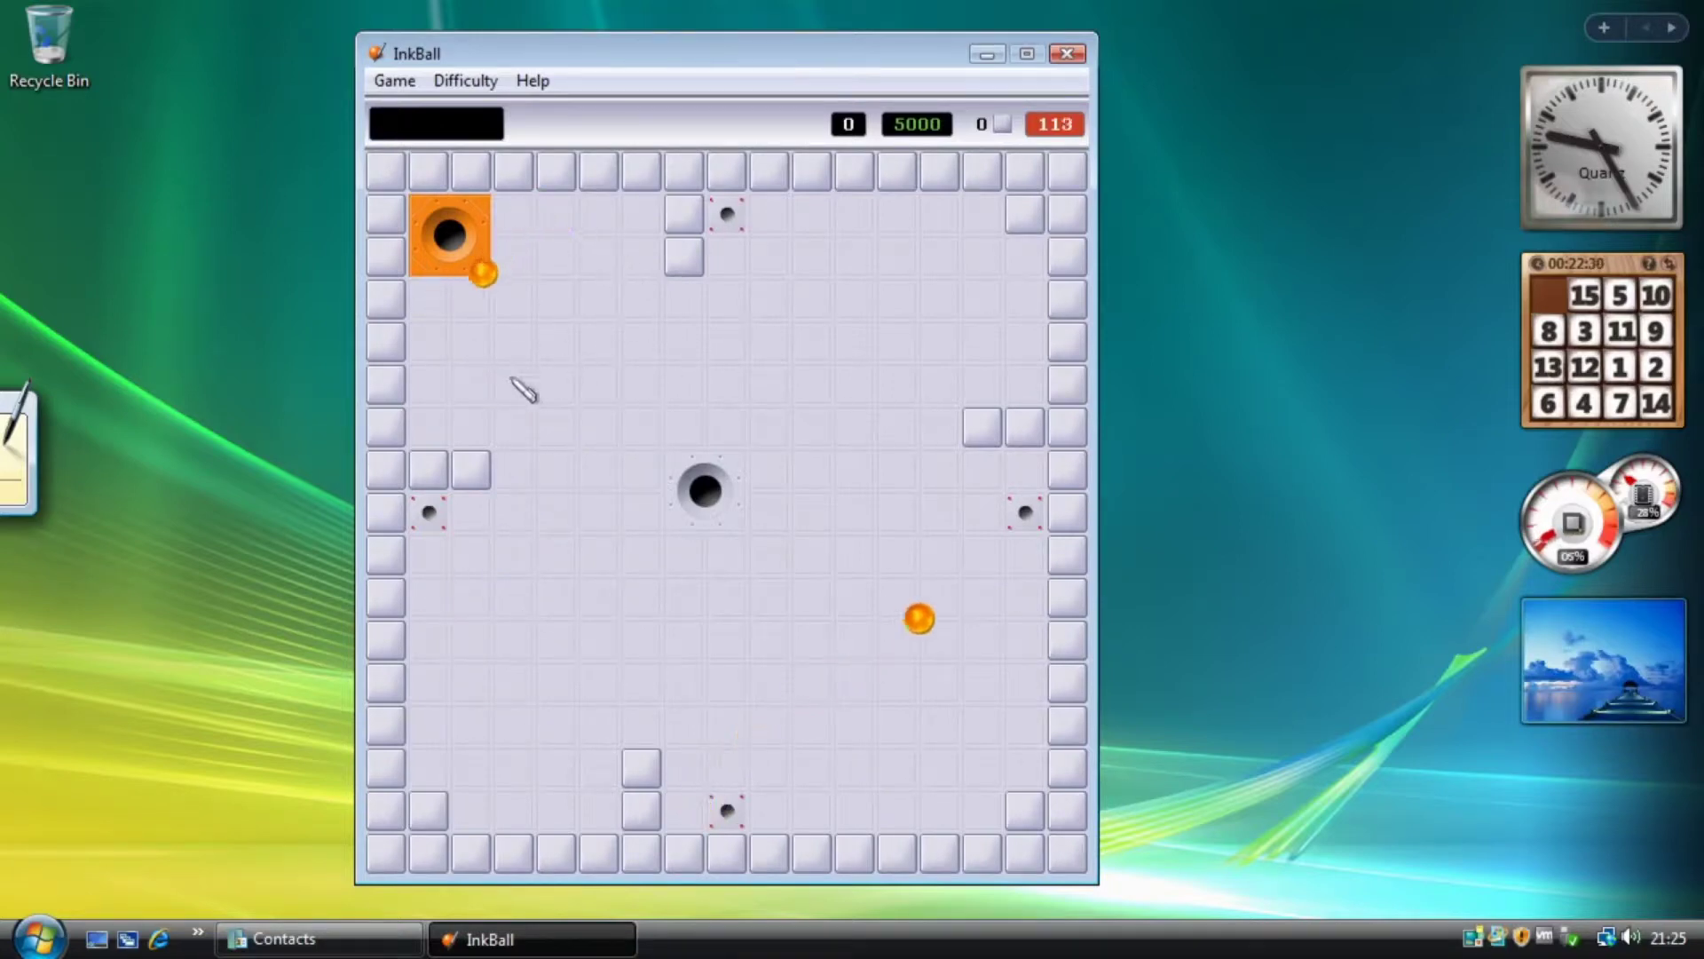
drag(512, 380, 518, 285)
drag(515, 428, 537, 271)
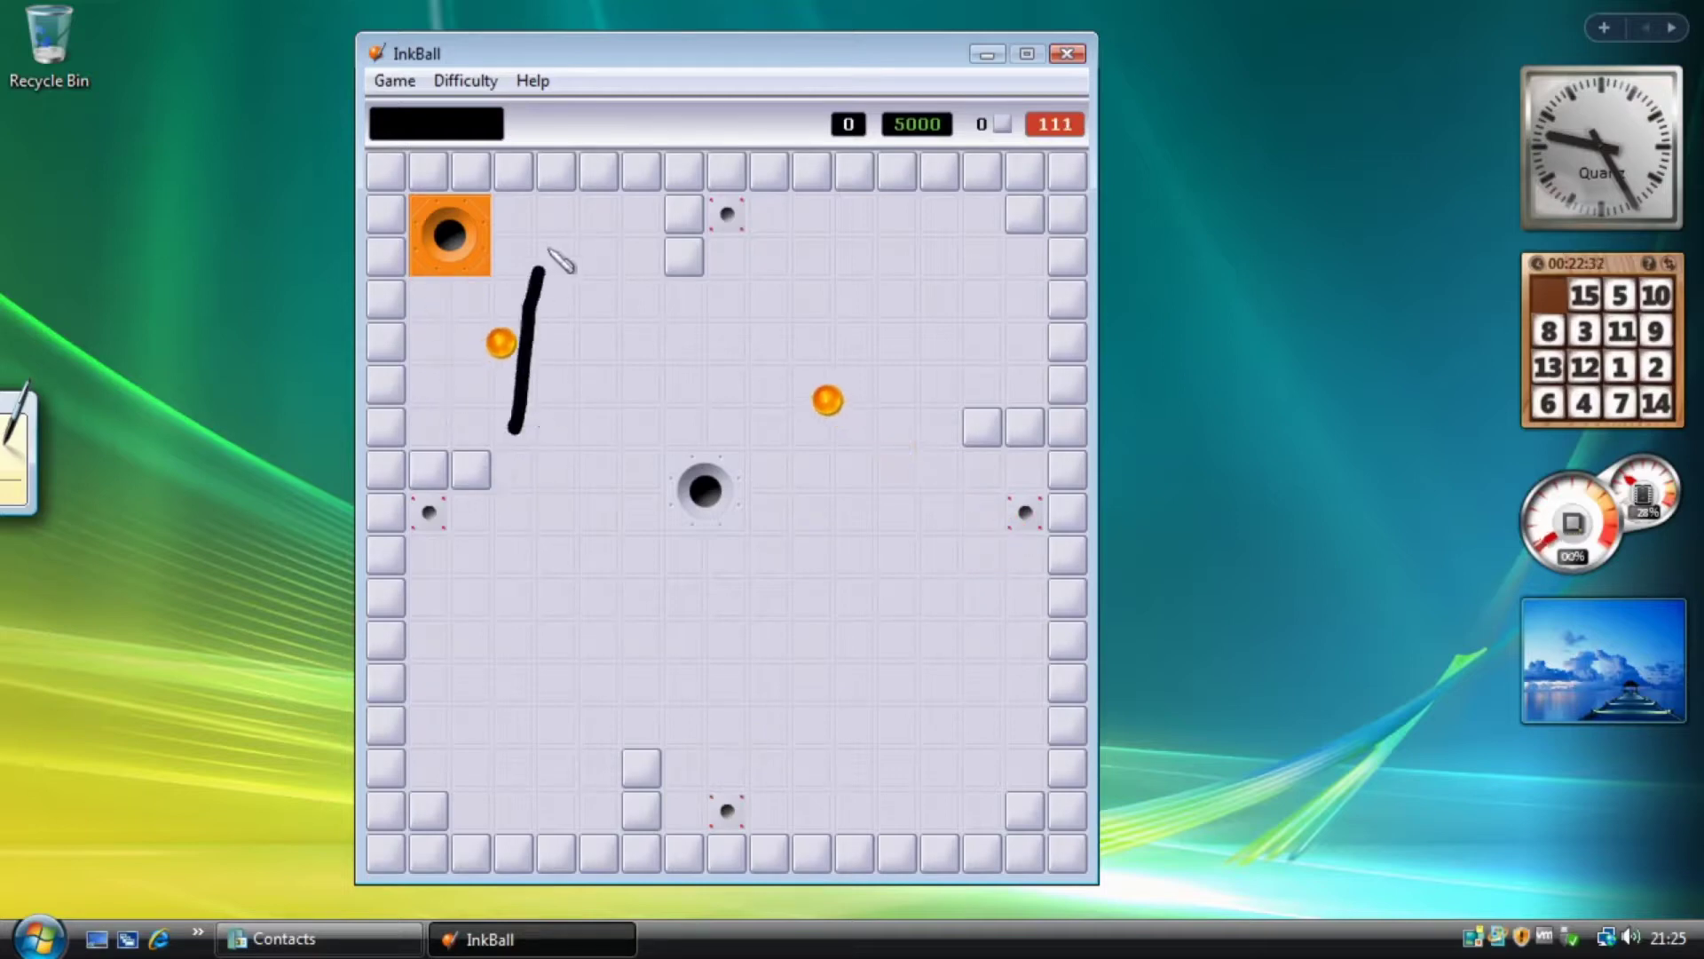
drag(530, 457, 671, 259)
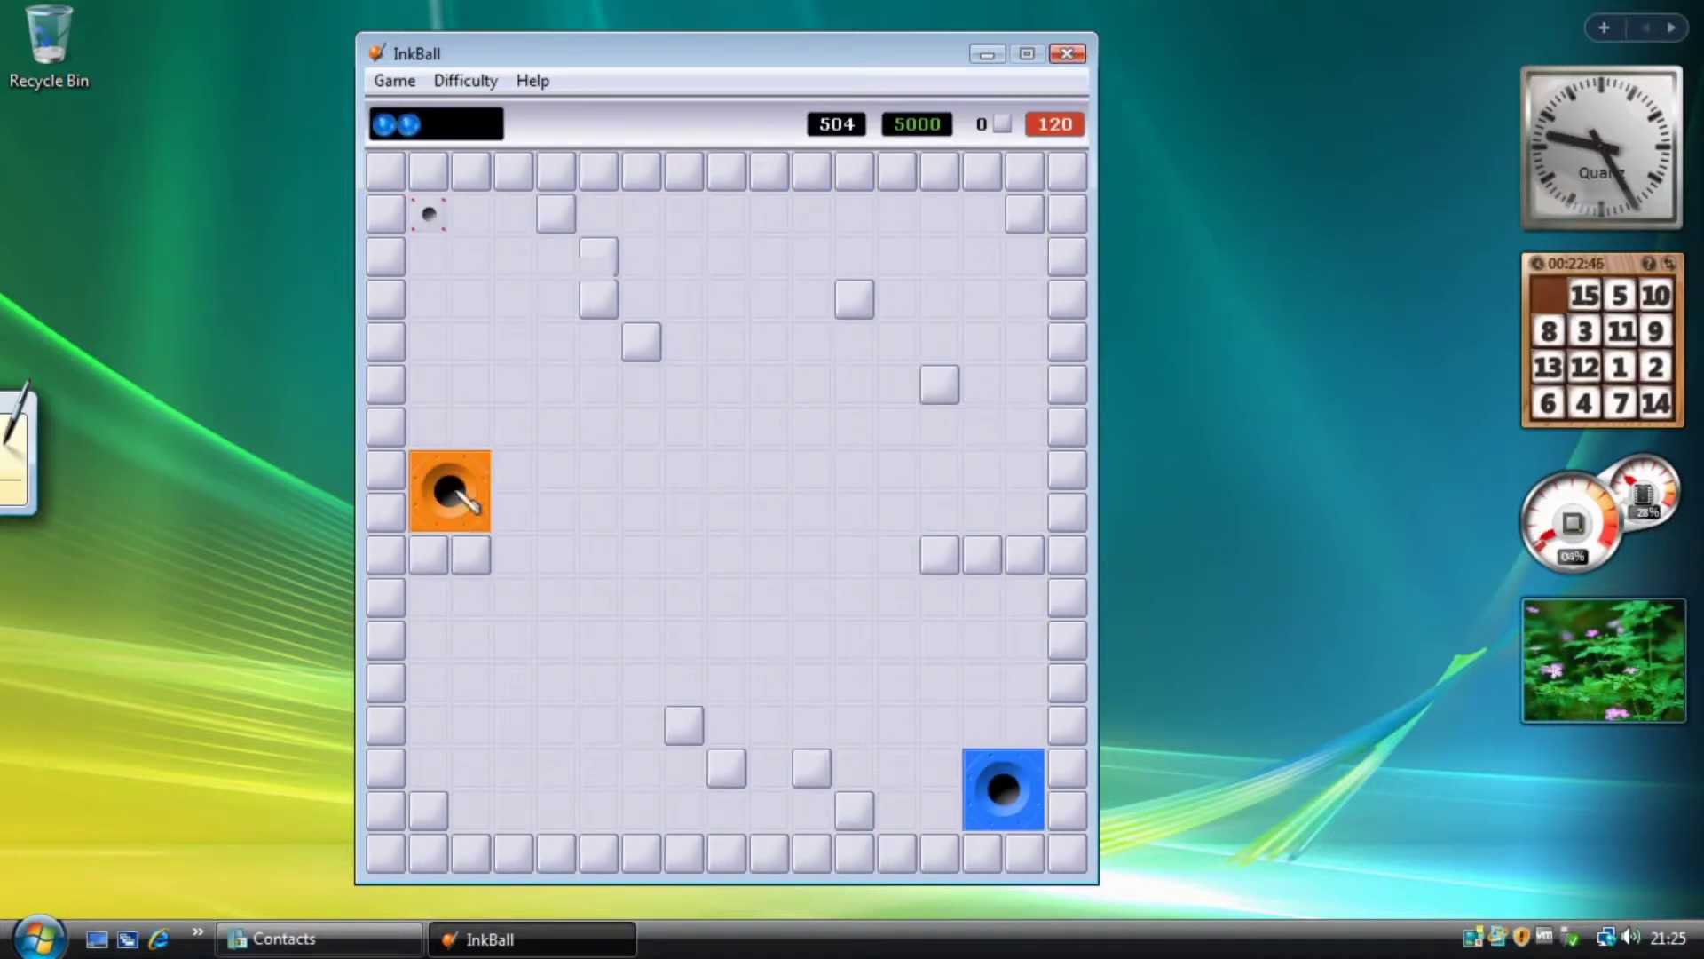
Close InkBall, launch Mahjong Titans from the Games folder and start a Turtle layout game.
click(1067, 54)
click(39, 938)
click(125, 853)
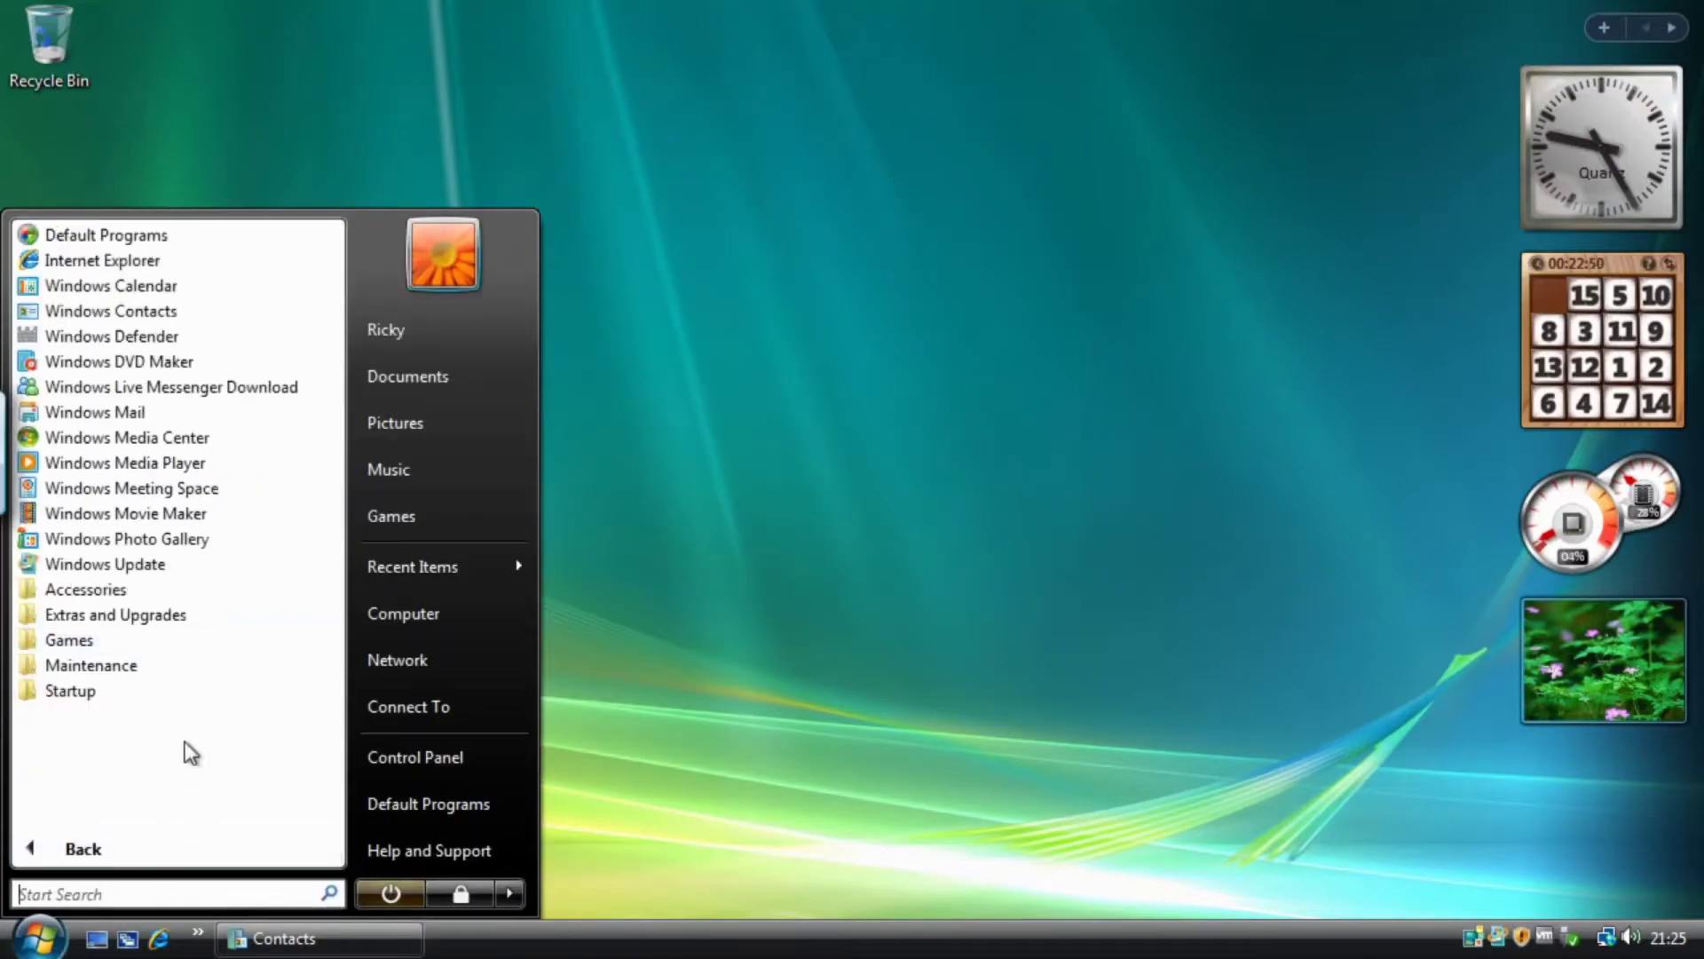
click(133, 636)
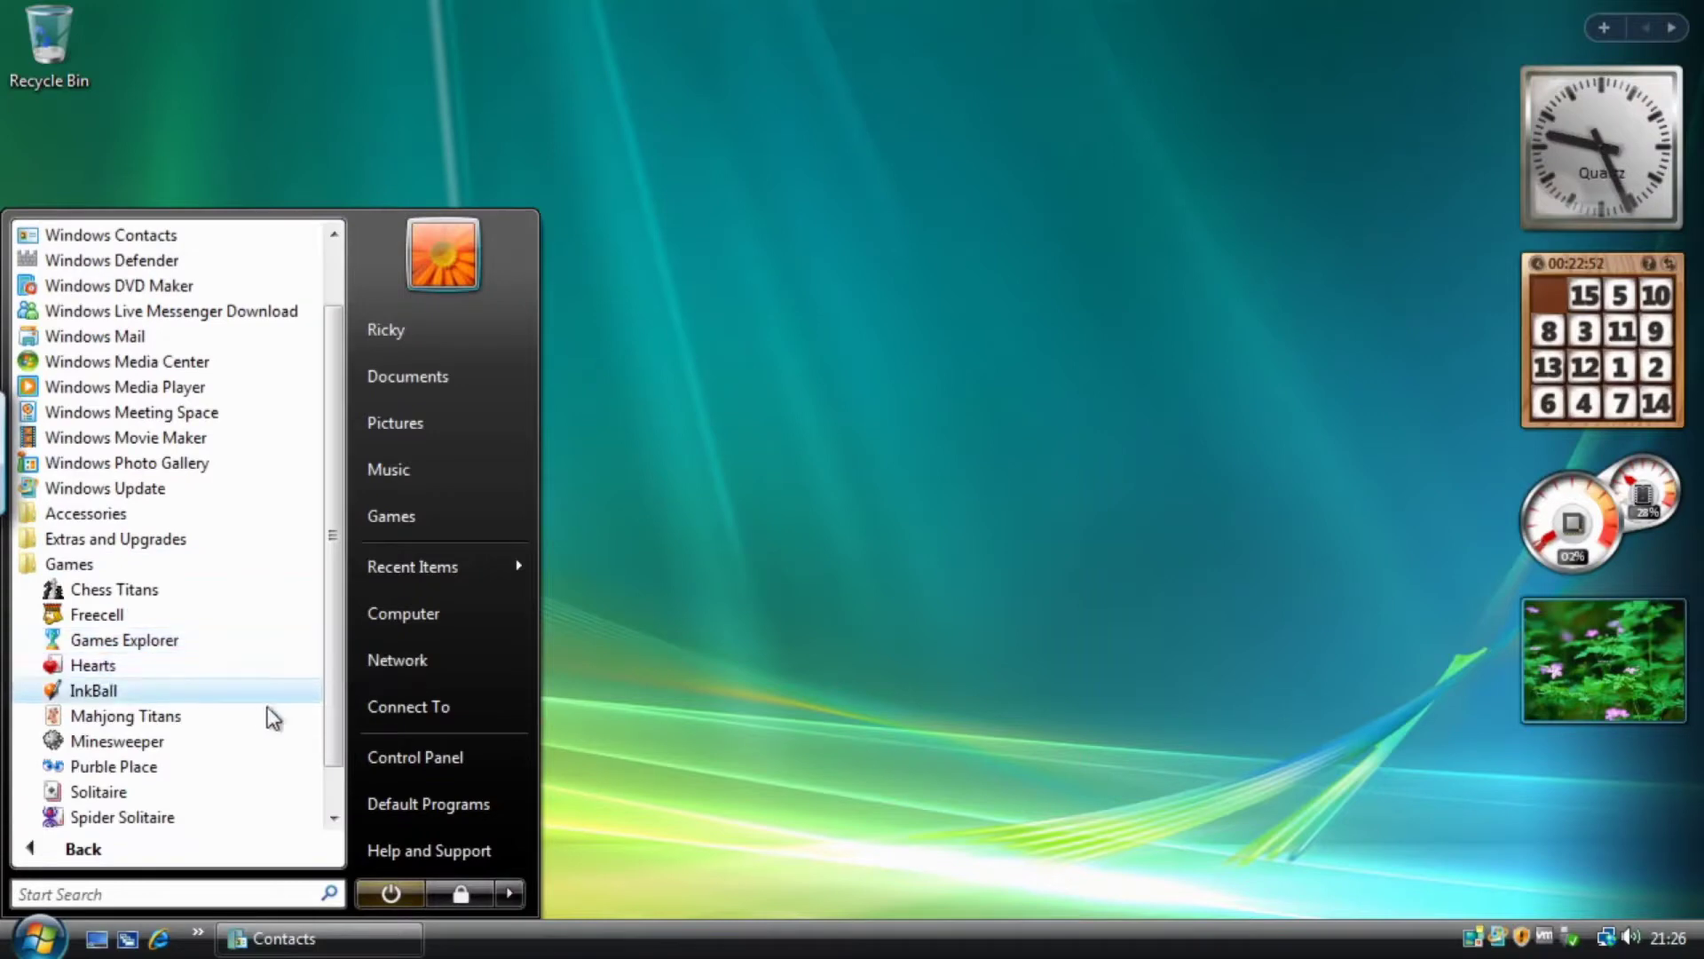
scroll(274, 701, down, 1)
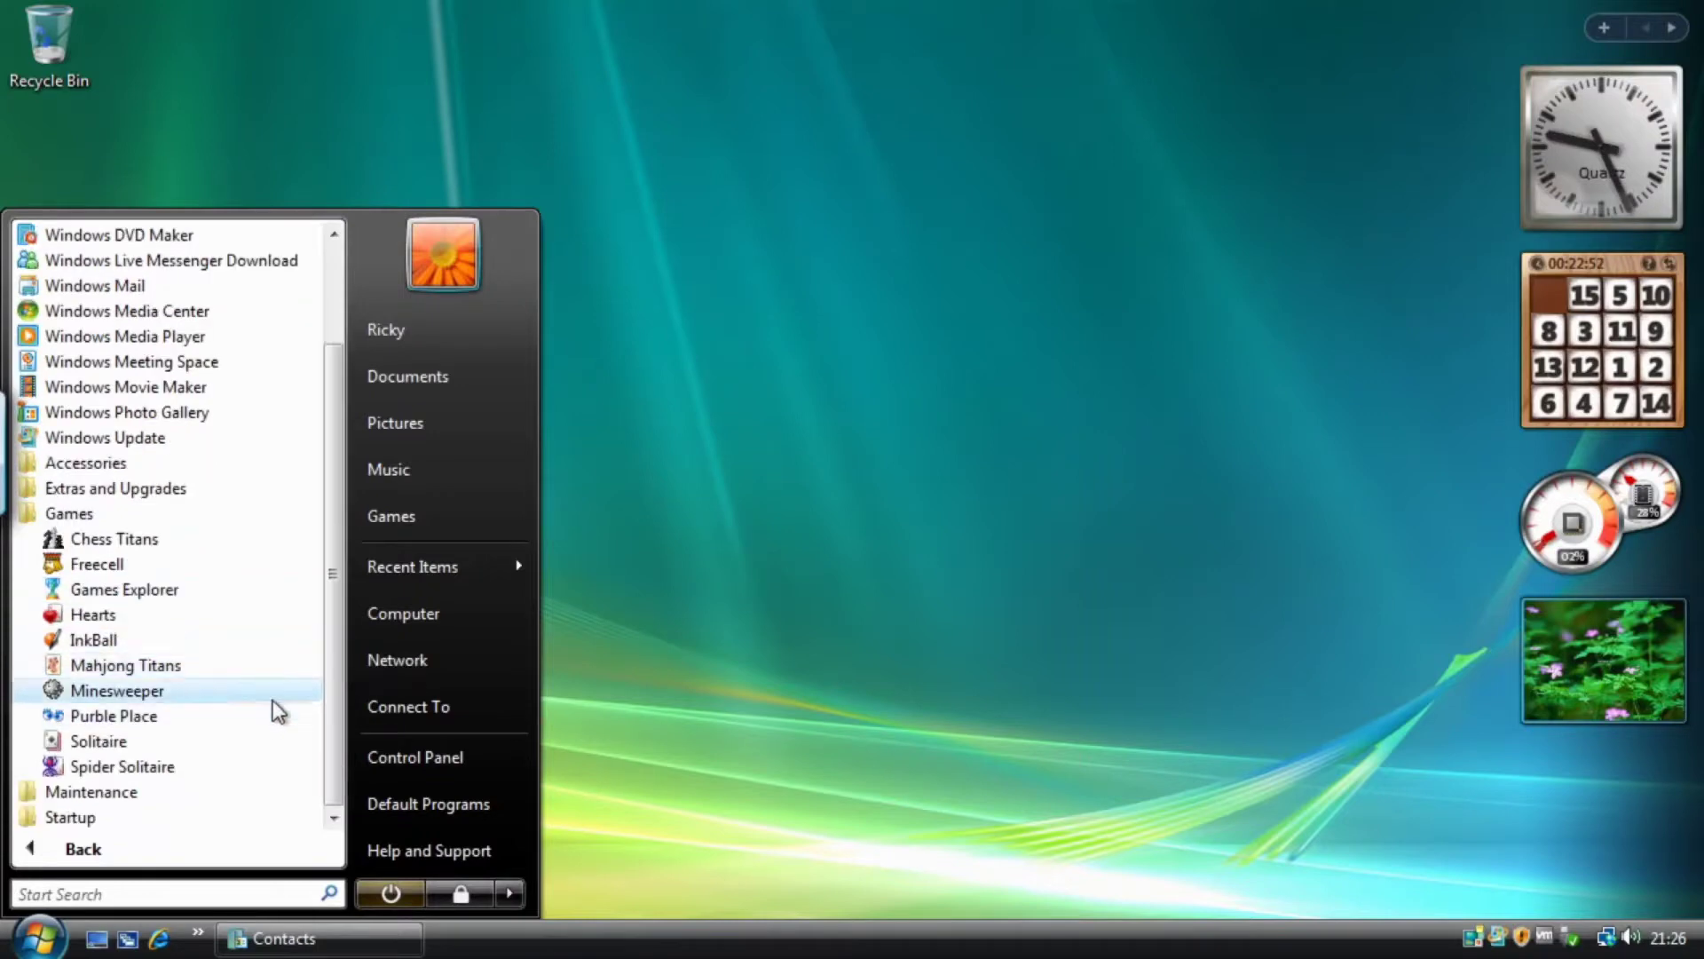
click(125, 666)
click(488, 353)
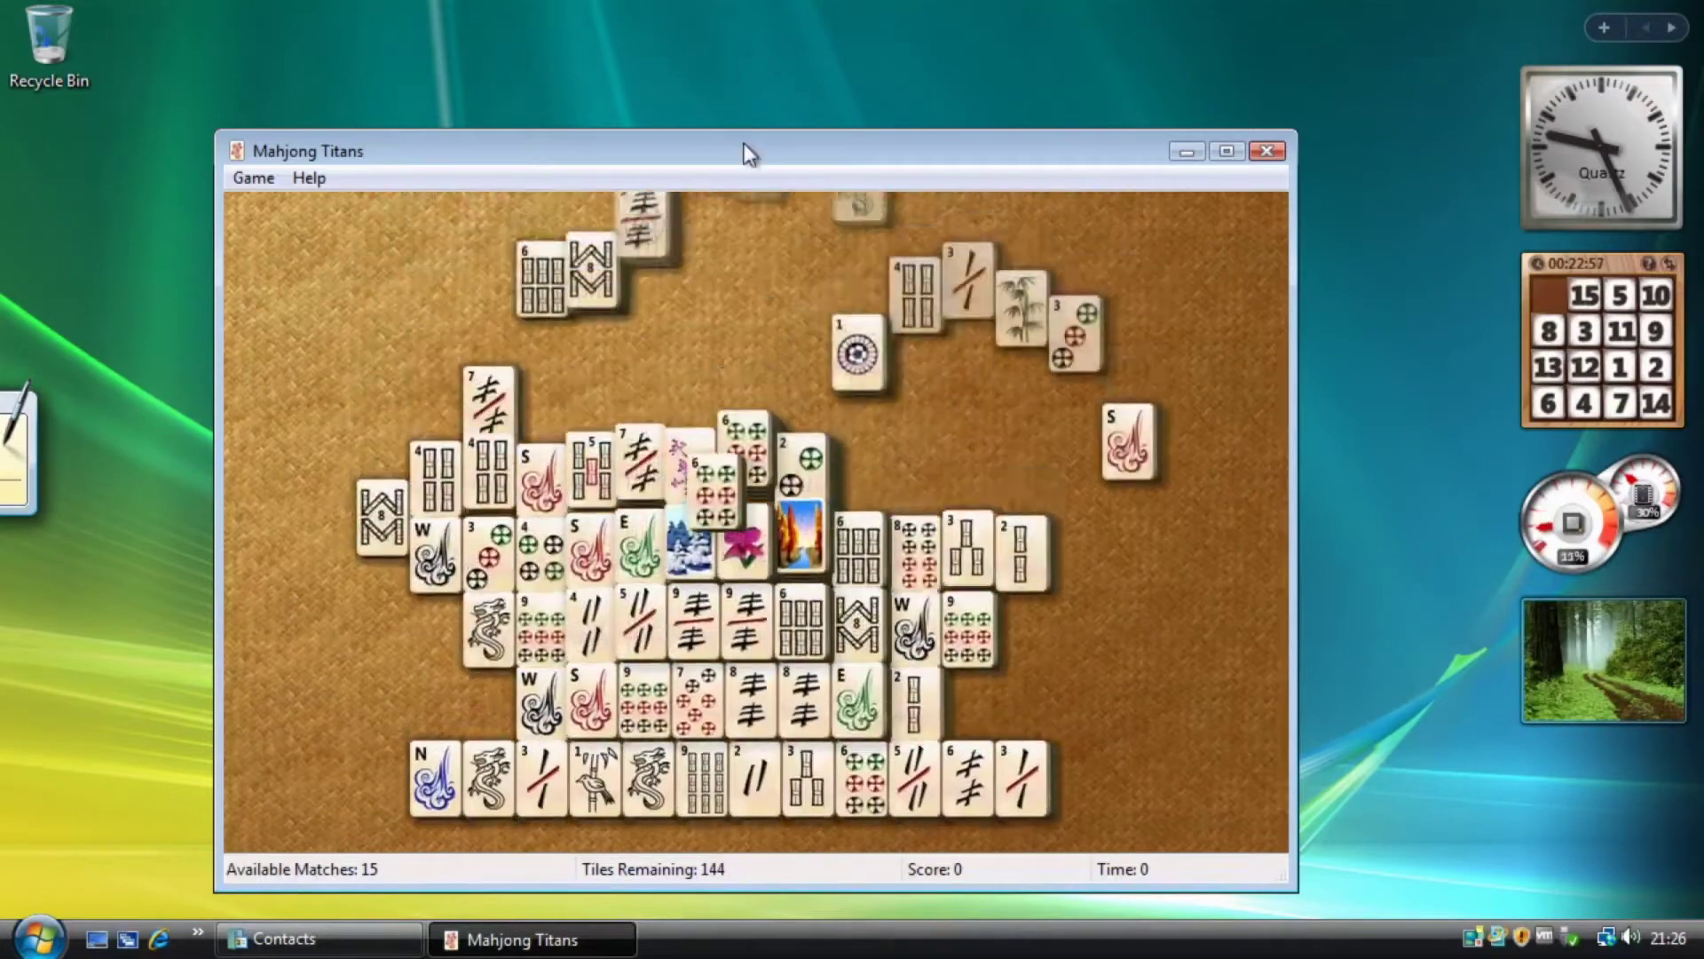
Raise the Mahjong window and try selecting tiles, dismissing the Tile Blocked warning.
drag(743, 160, 753, 98)
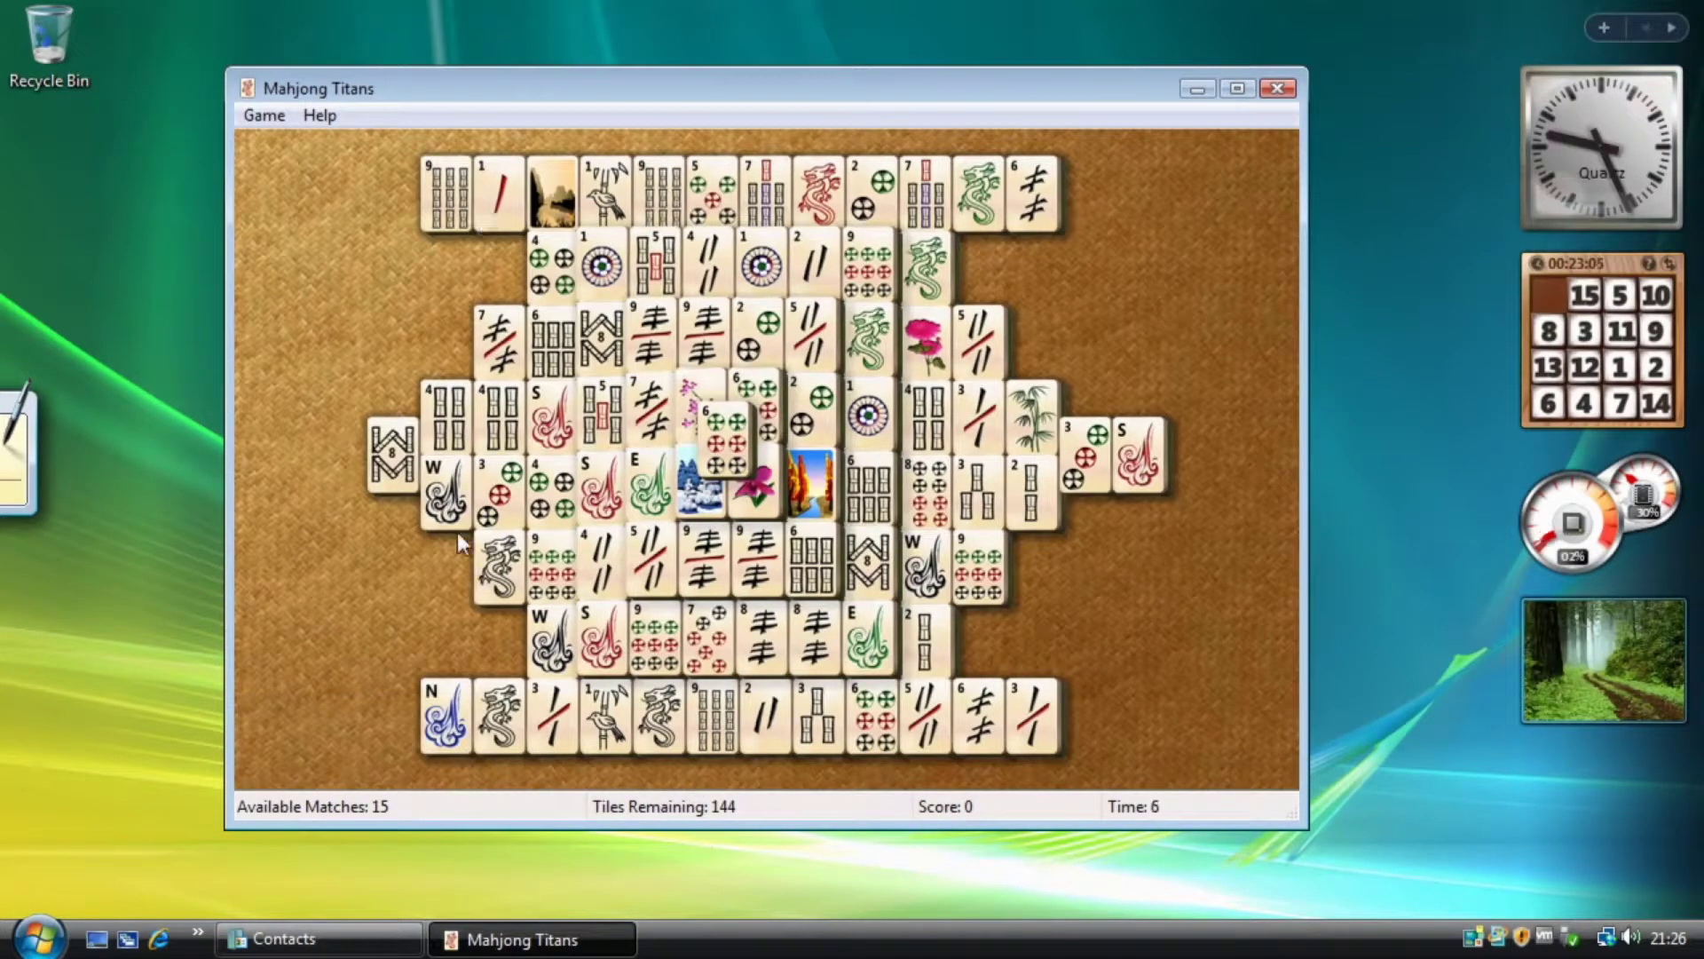
click(460, 213)
click(501, 718)
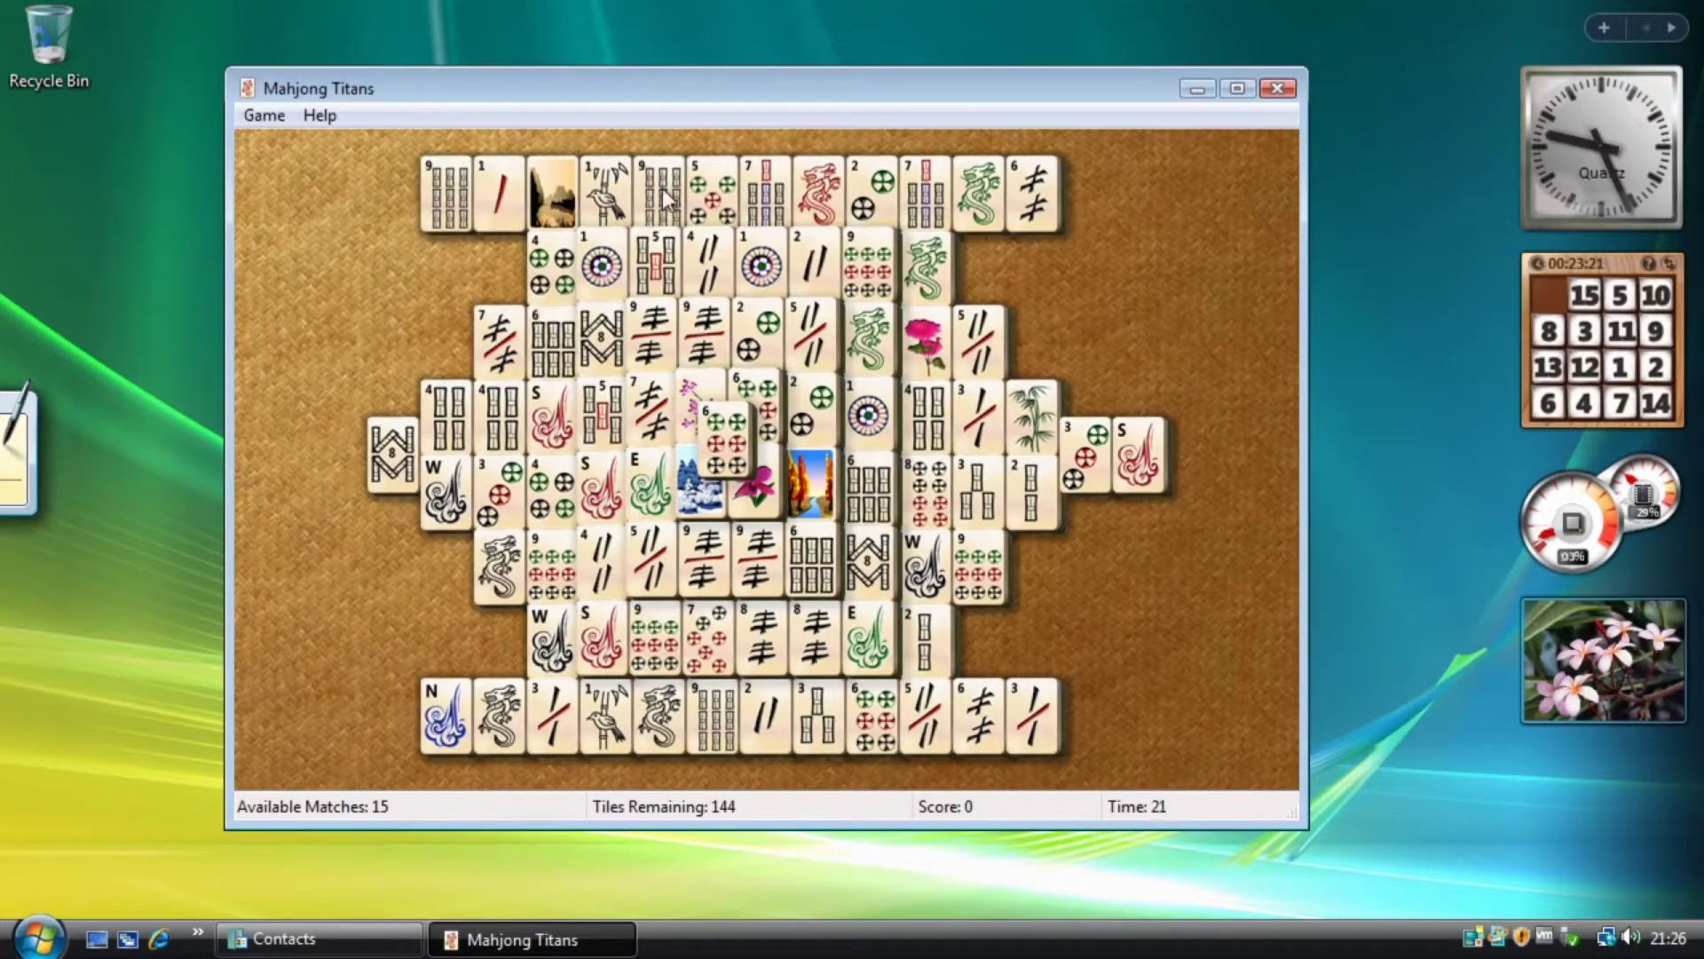
click(536, 711)
click(506, 709)
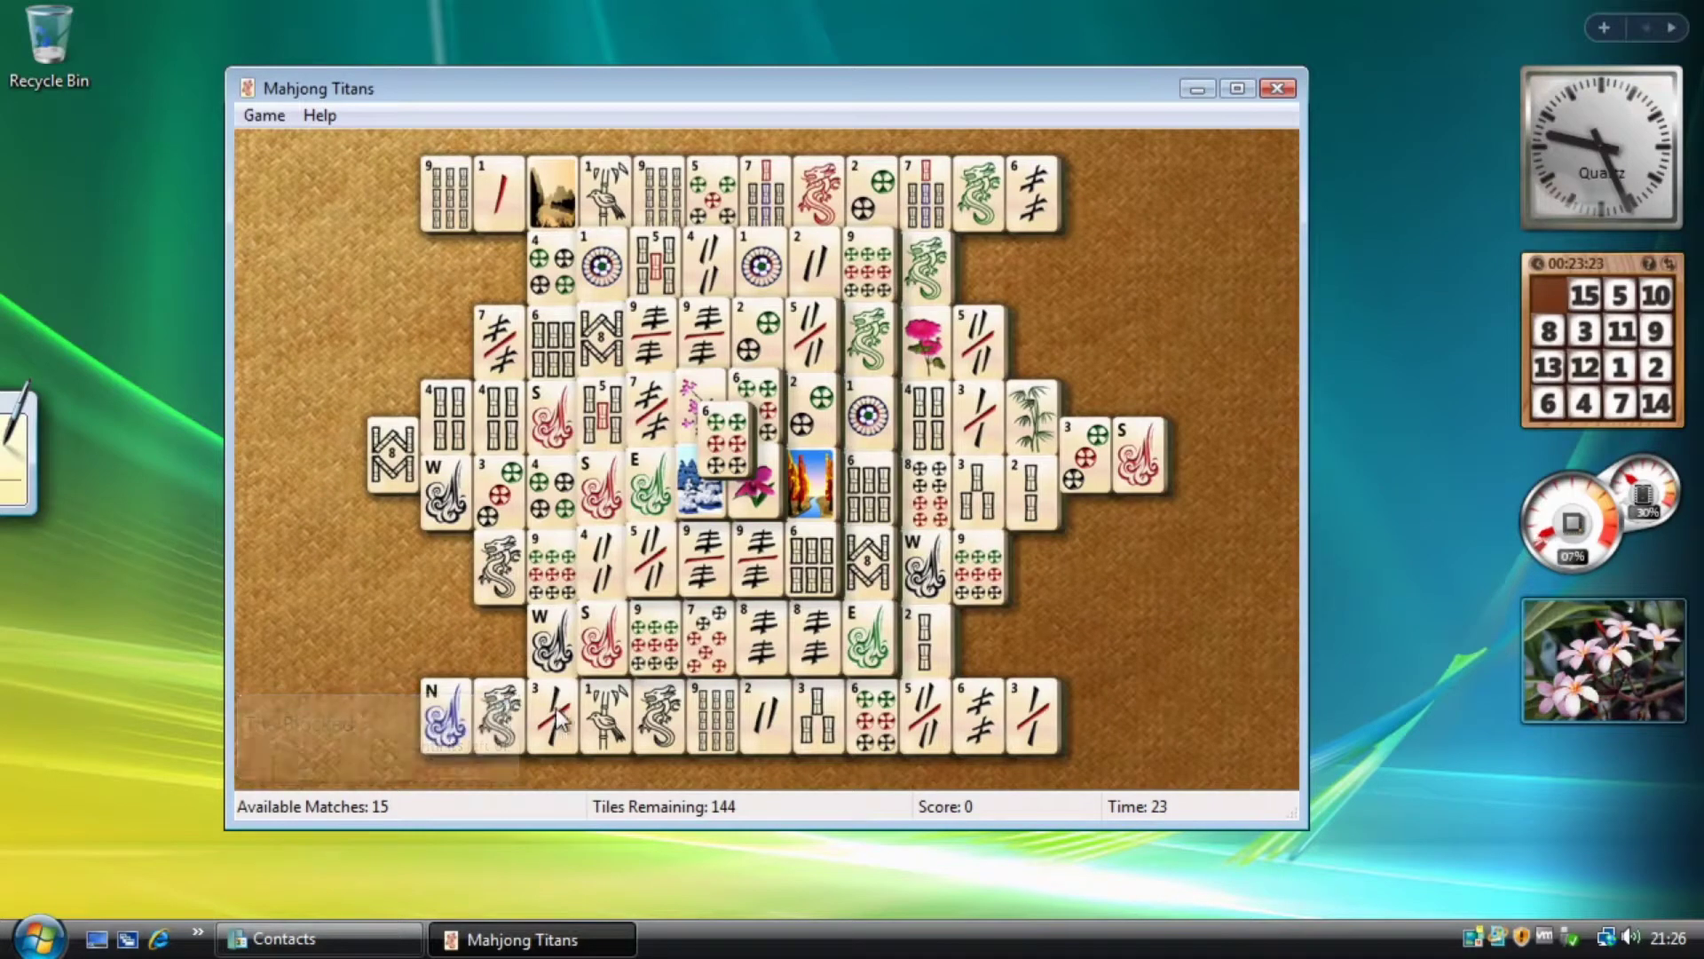
click(663, 264)
click(541, 259)
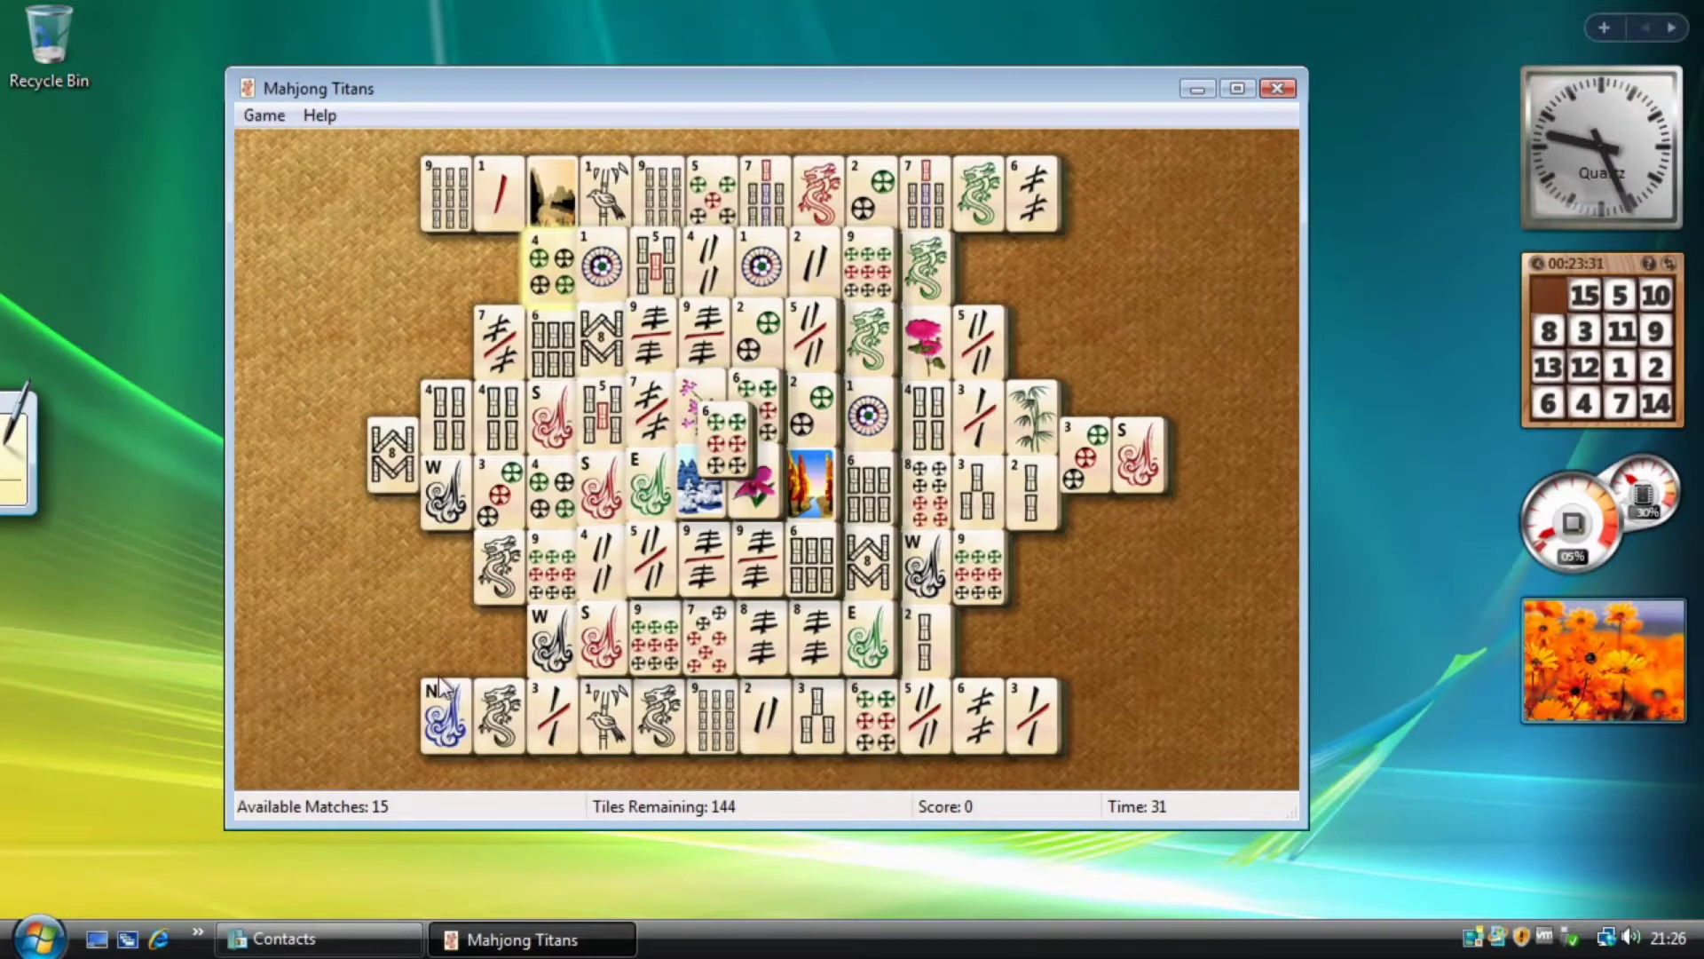
click(542, 277)
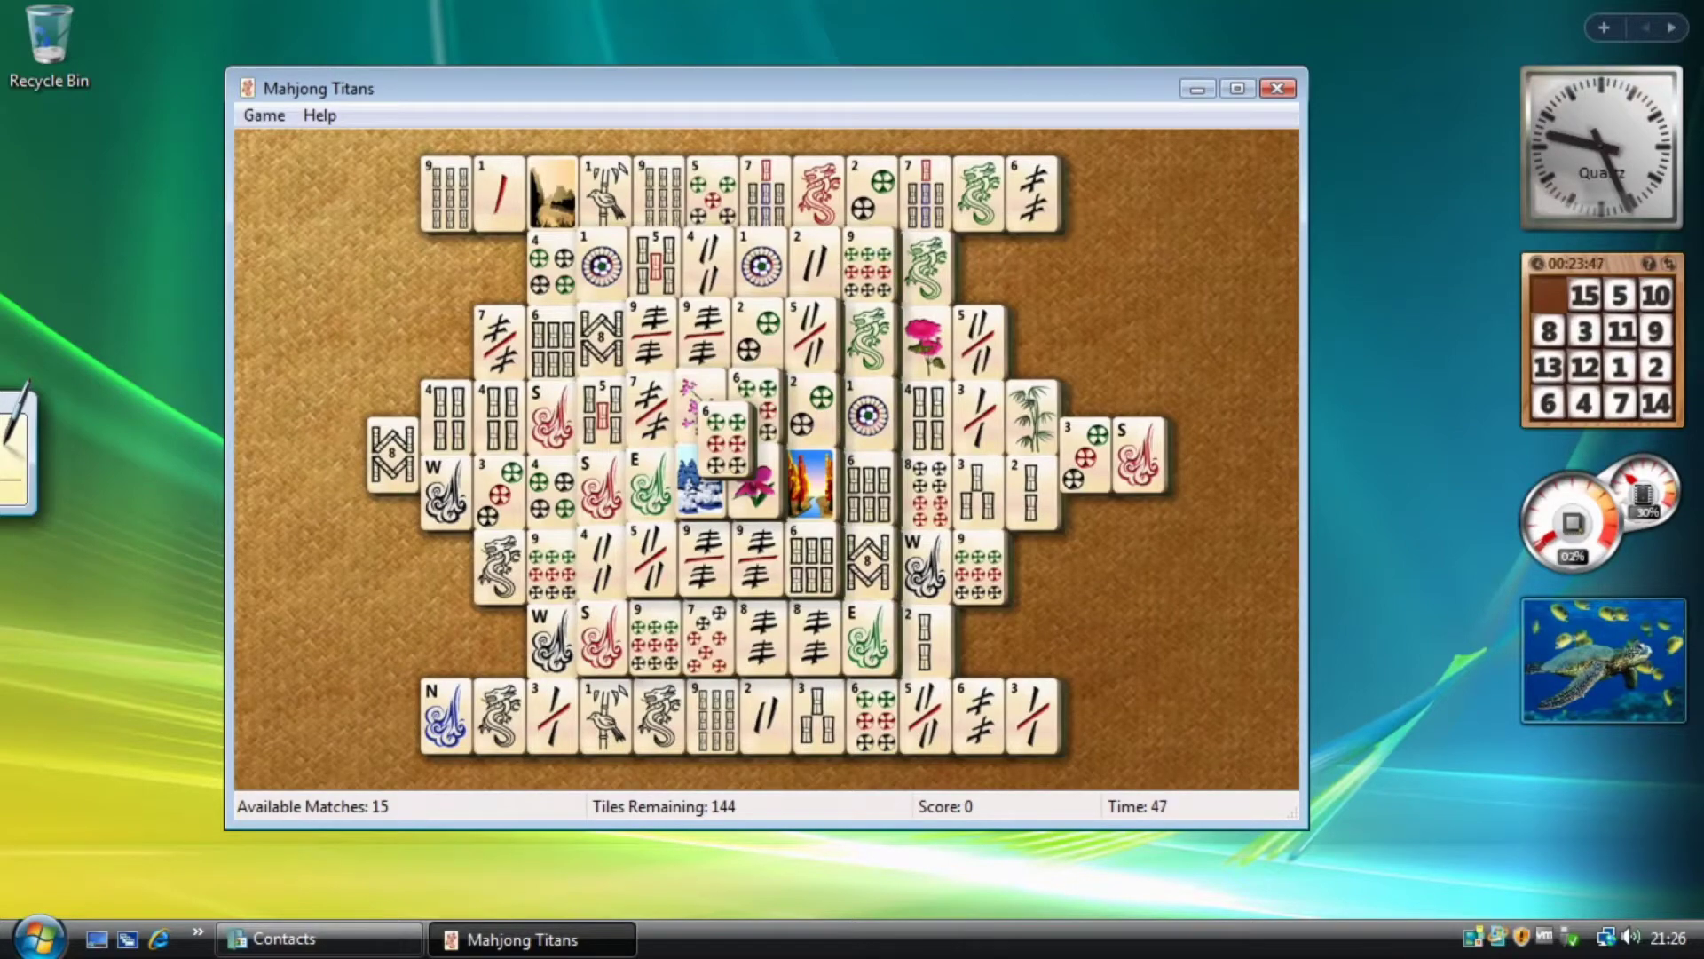
Close Mahjong Titans and launch Minesweeper from the Games folder.
click(1277, 89)
click(34, 939)
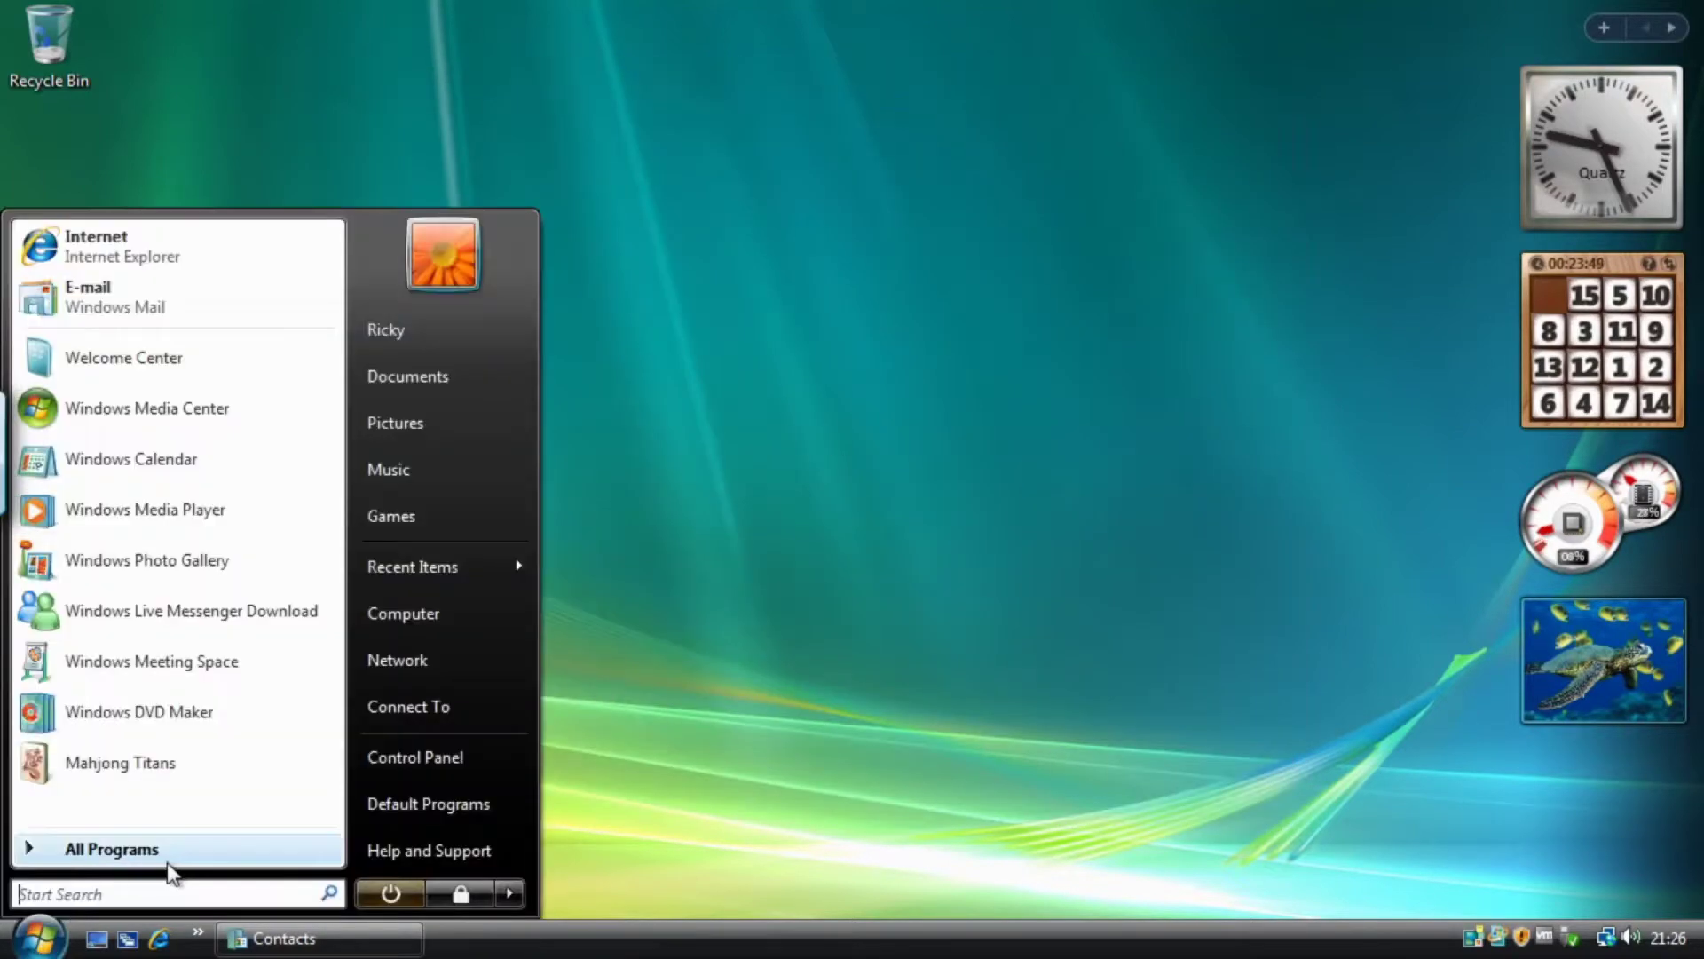
click(169, 848)
click(99, 639)
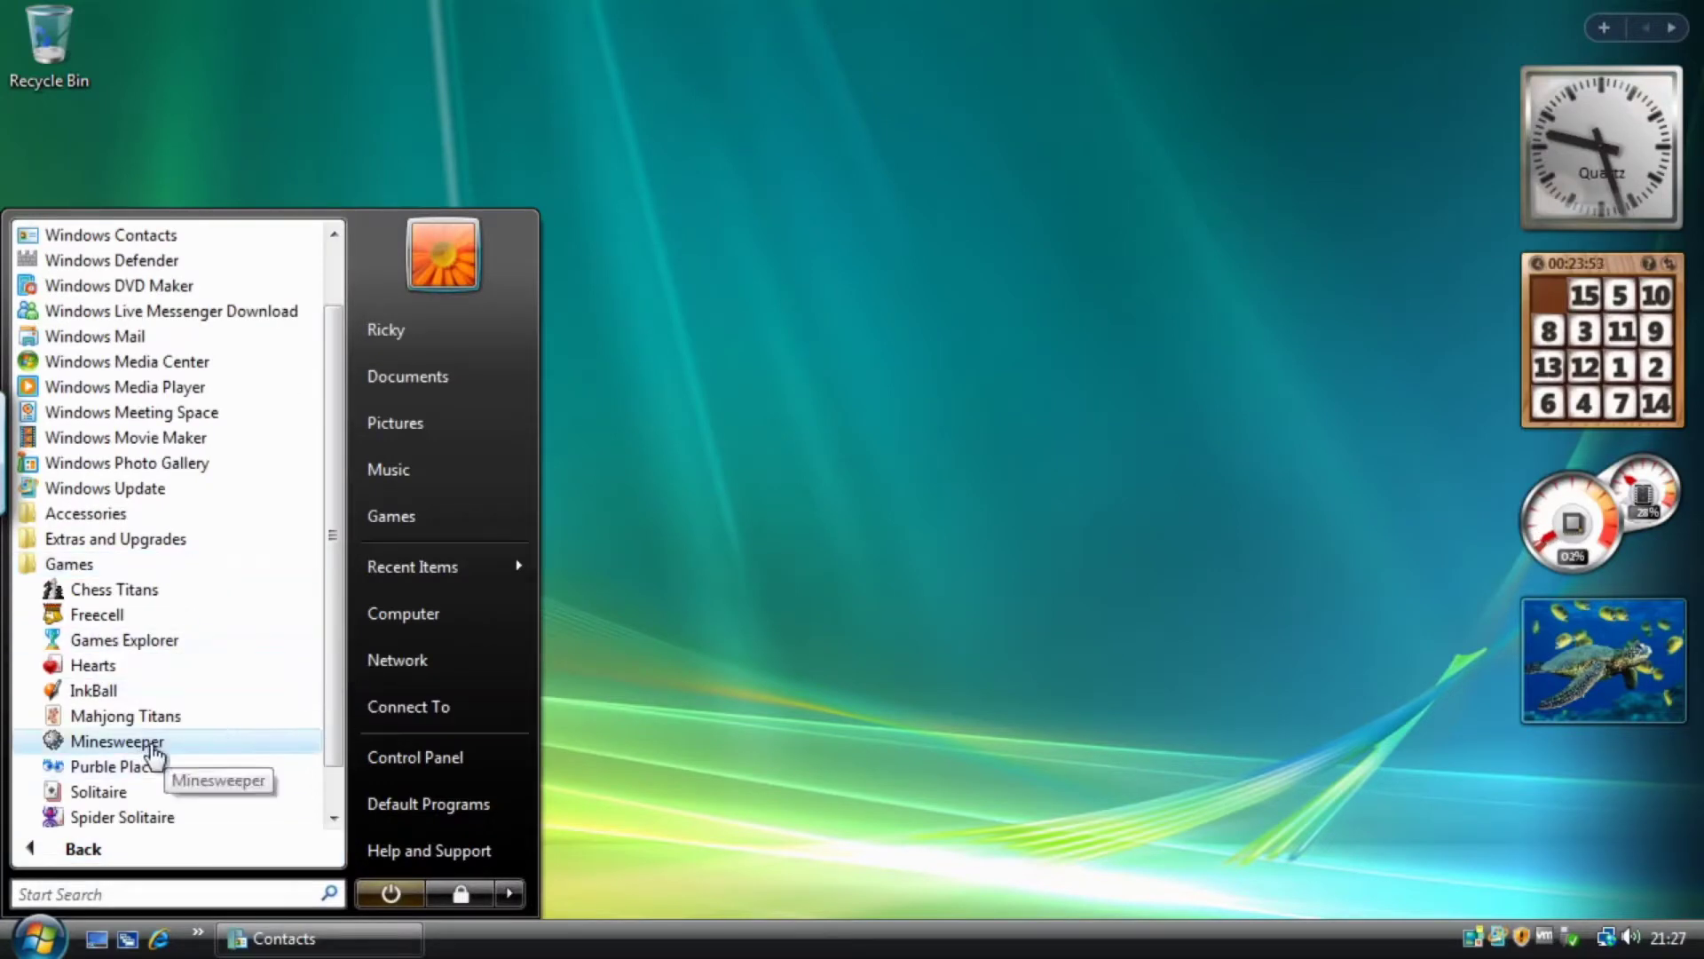
click(117, 741)
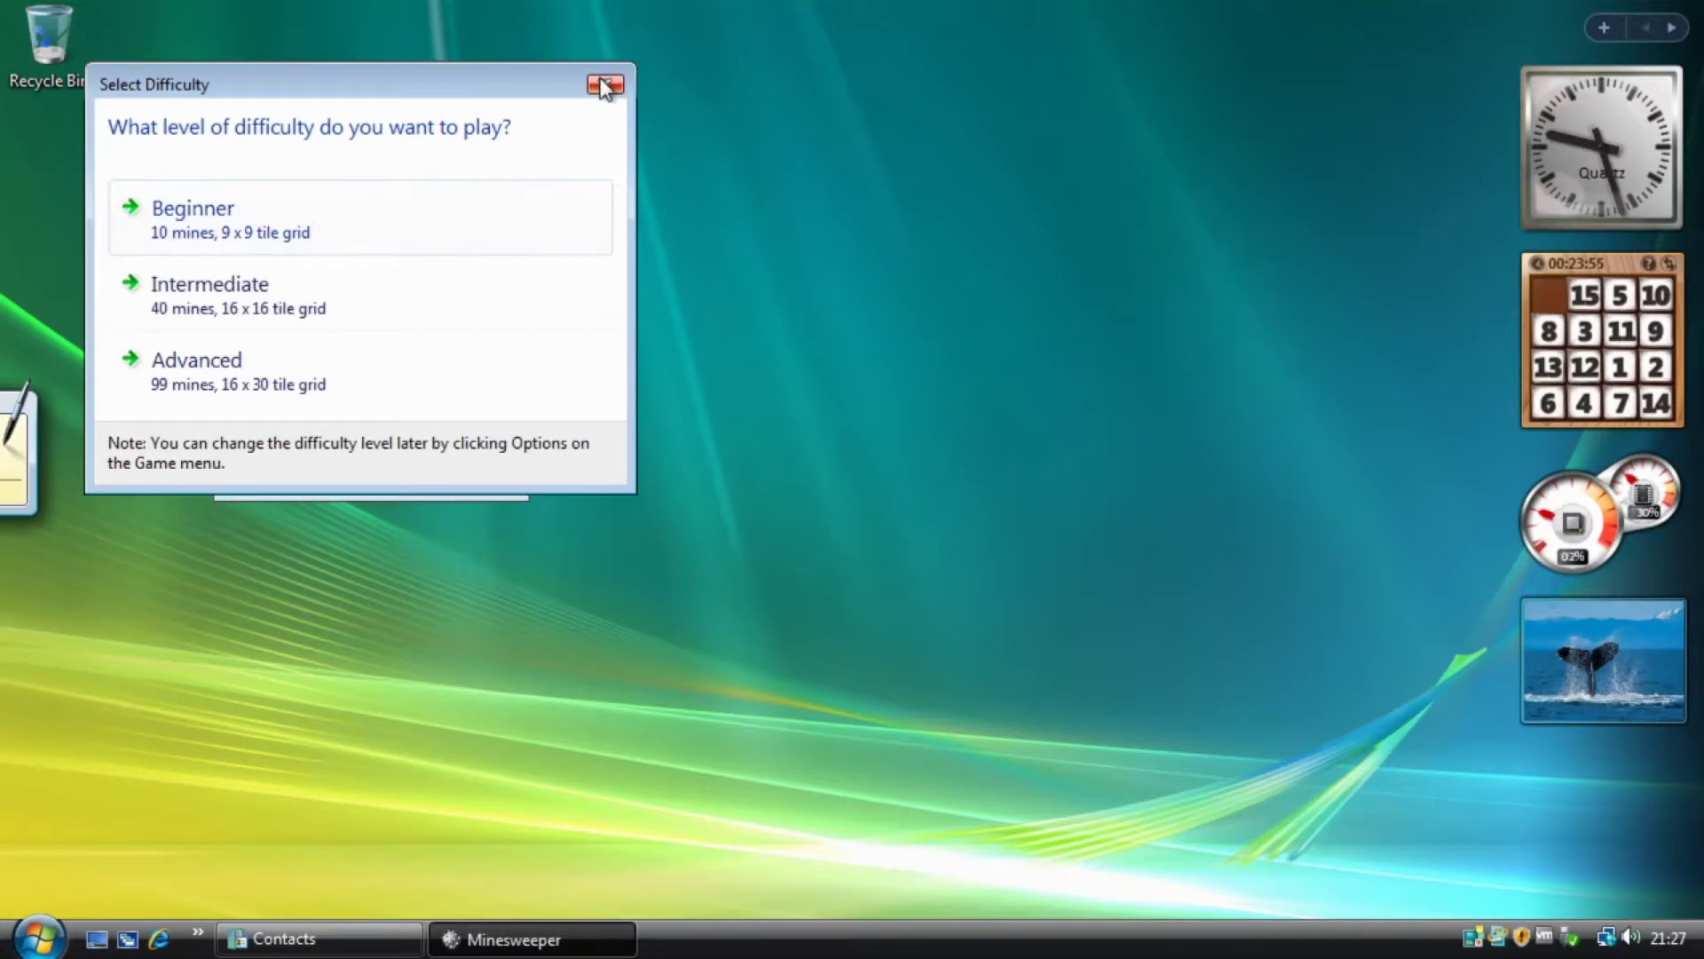
Skip the difficulty and How To Play dialogs, then enlarge and reposition the Minesweeper window.
click(605, 84)
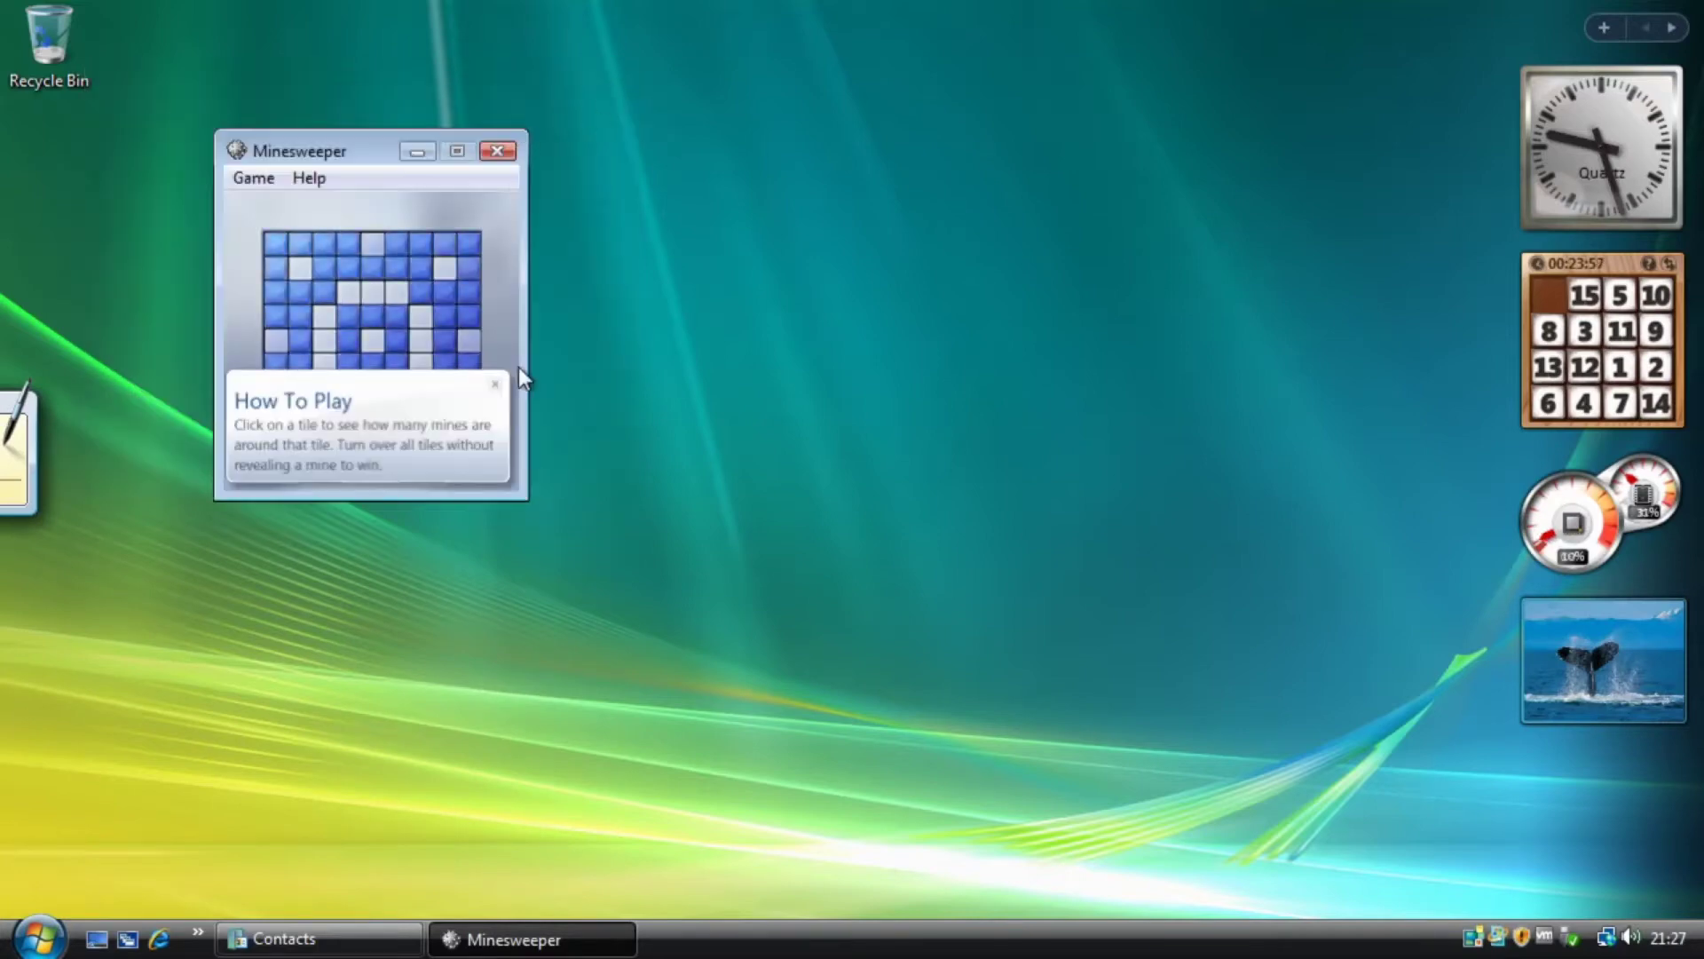
click(497, 386)
drag(525, 498, 838, 648)
drag(345, 162, 510, 102)
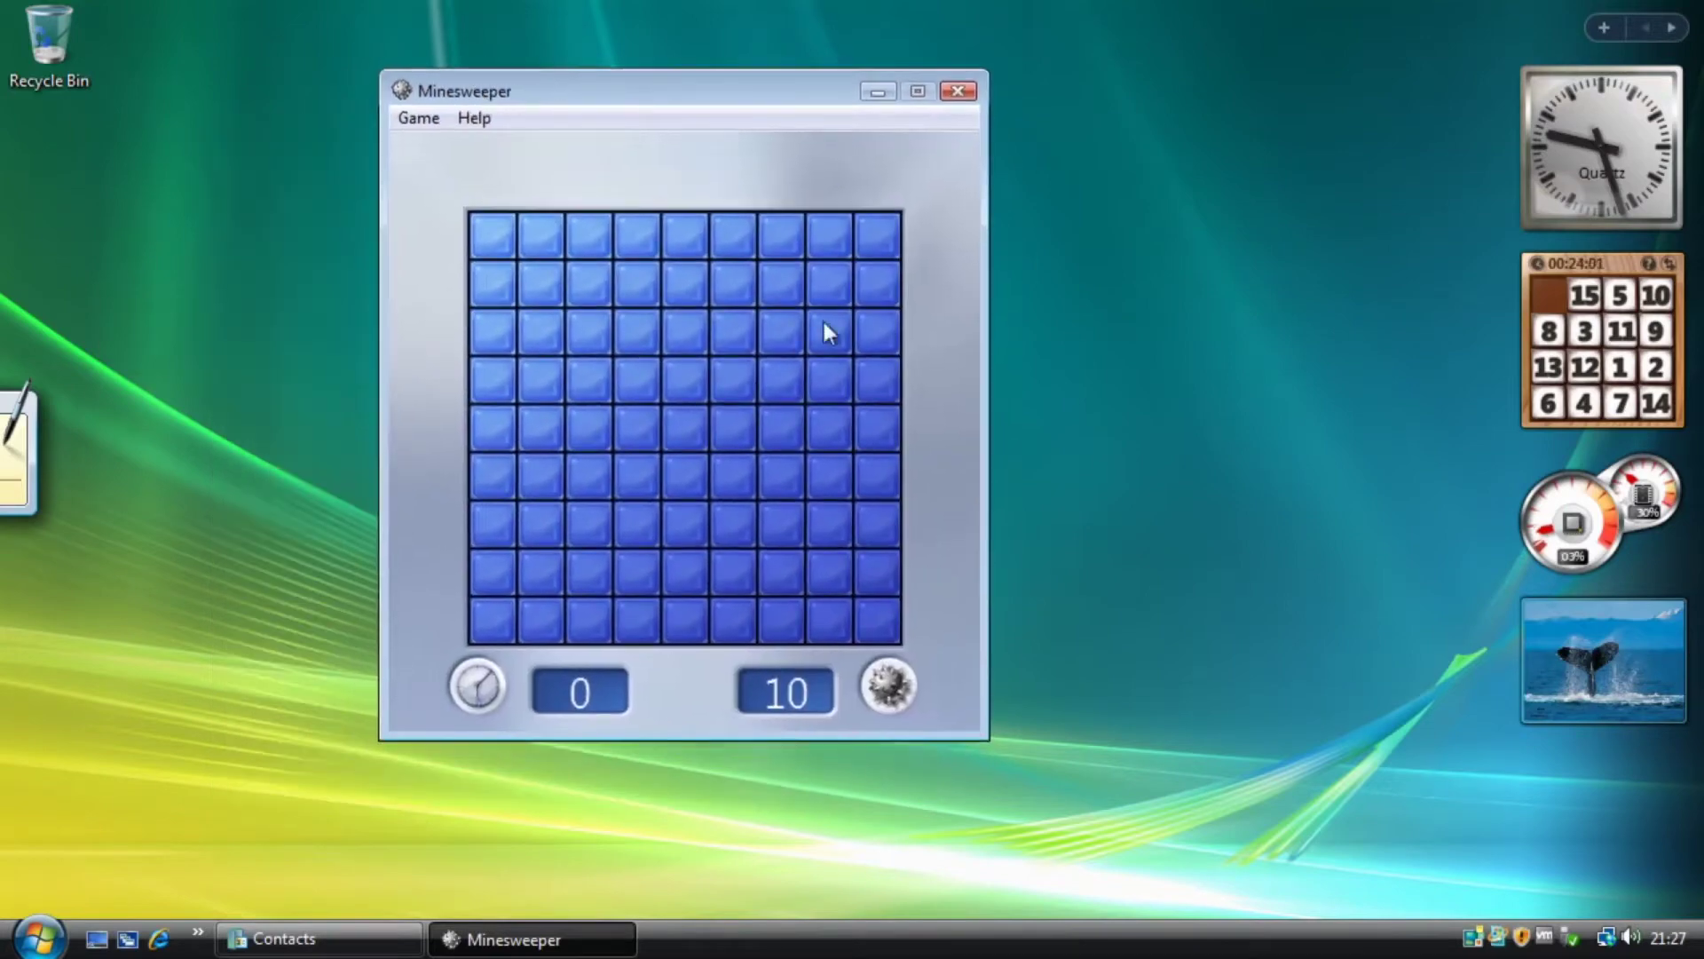
Uncover an open area and a red 3, then ask to quit the game.
click(632, 380)
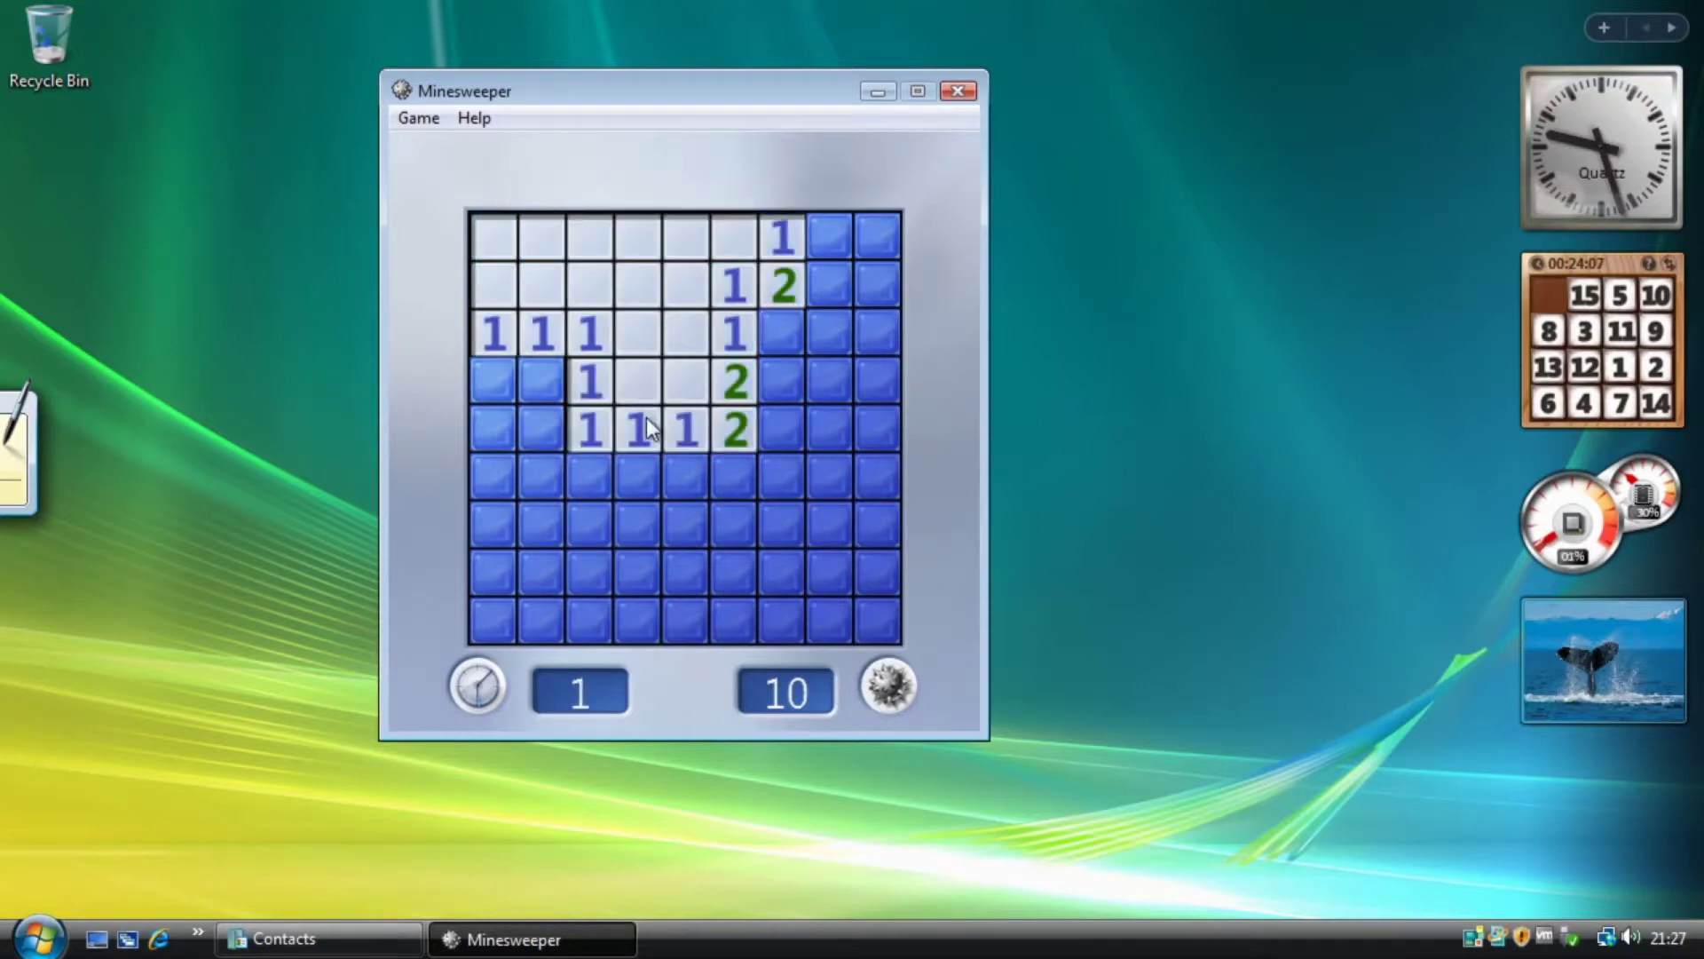
click(647, 555)
click(966, 93)
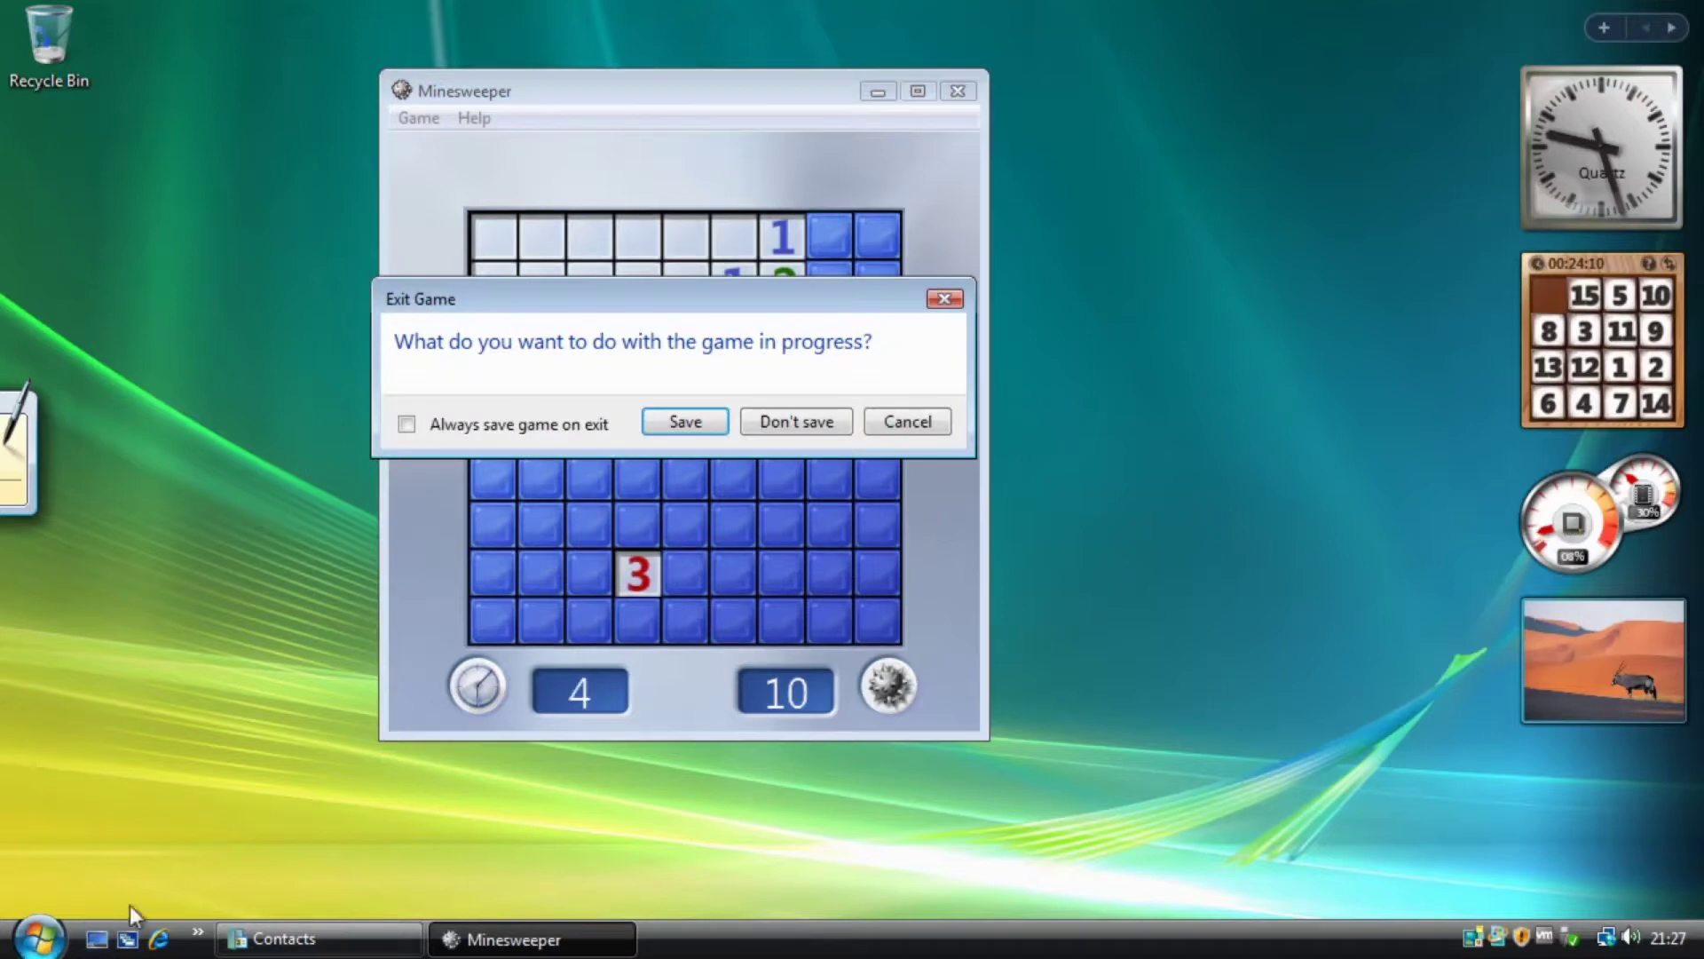
Save and quit the Minesweeper game, then browse to the Games folder in All Programs.
click(686, 421)
click(66, 946)
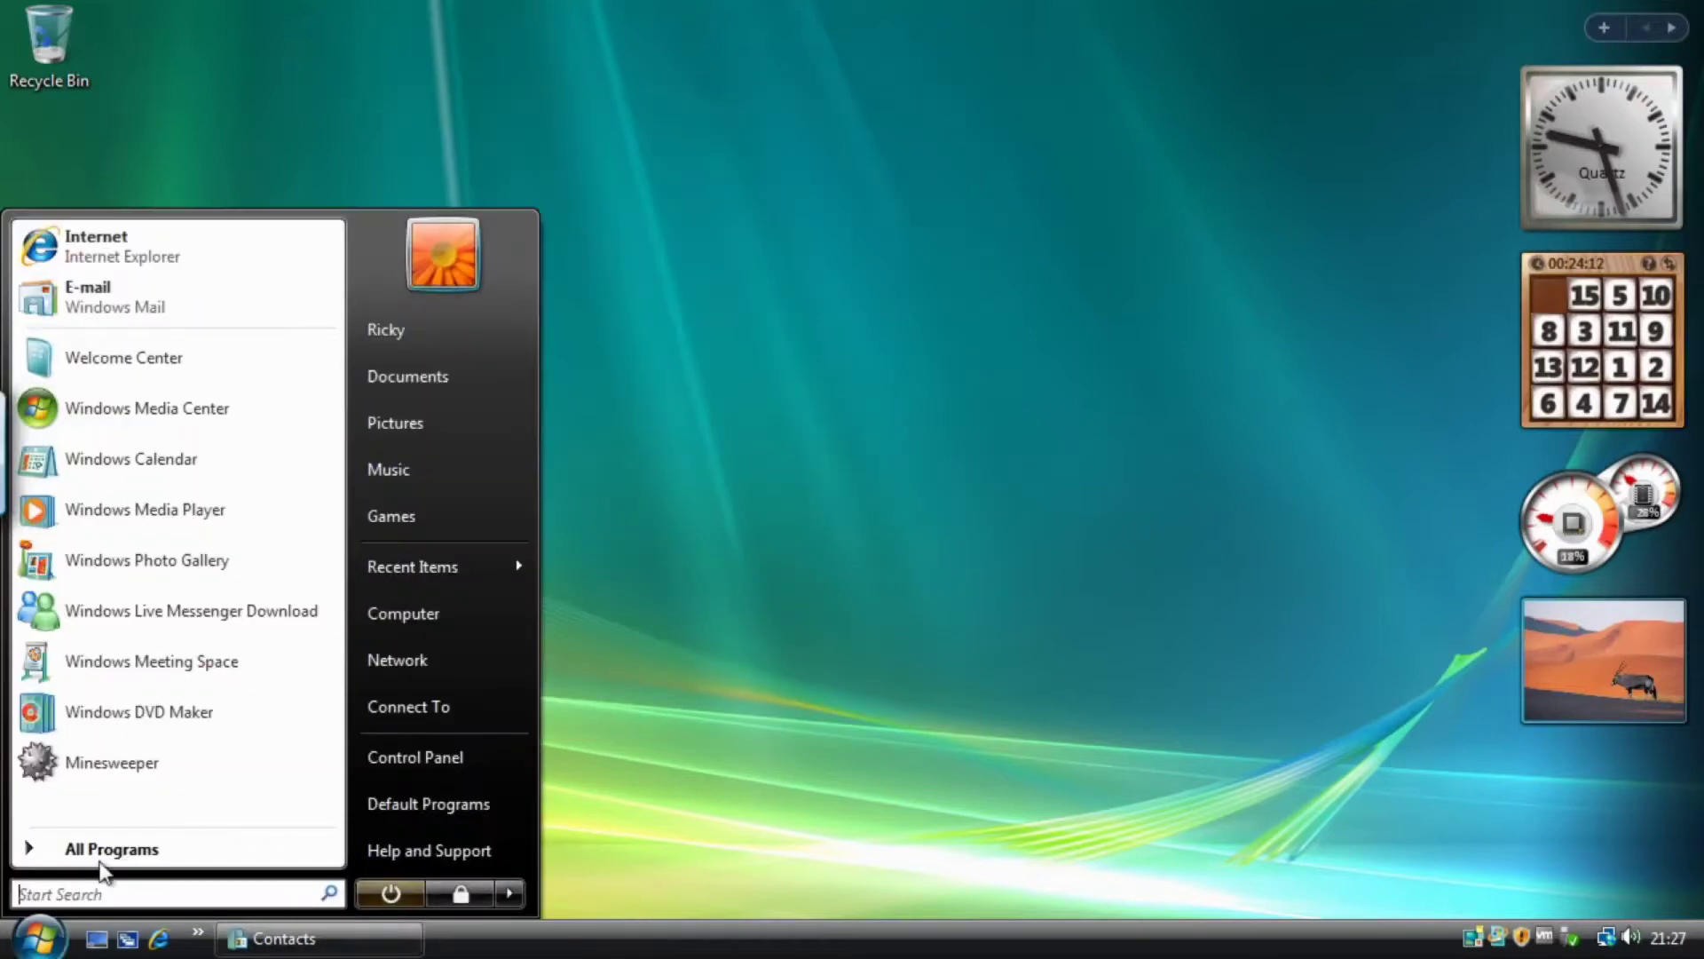
click(97, 852)
click(98, 637)
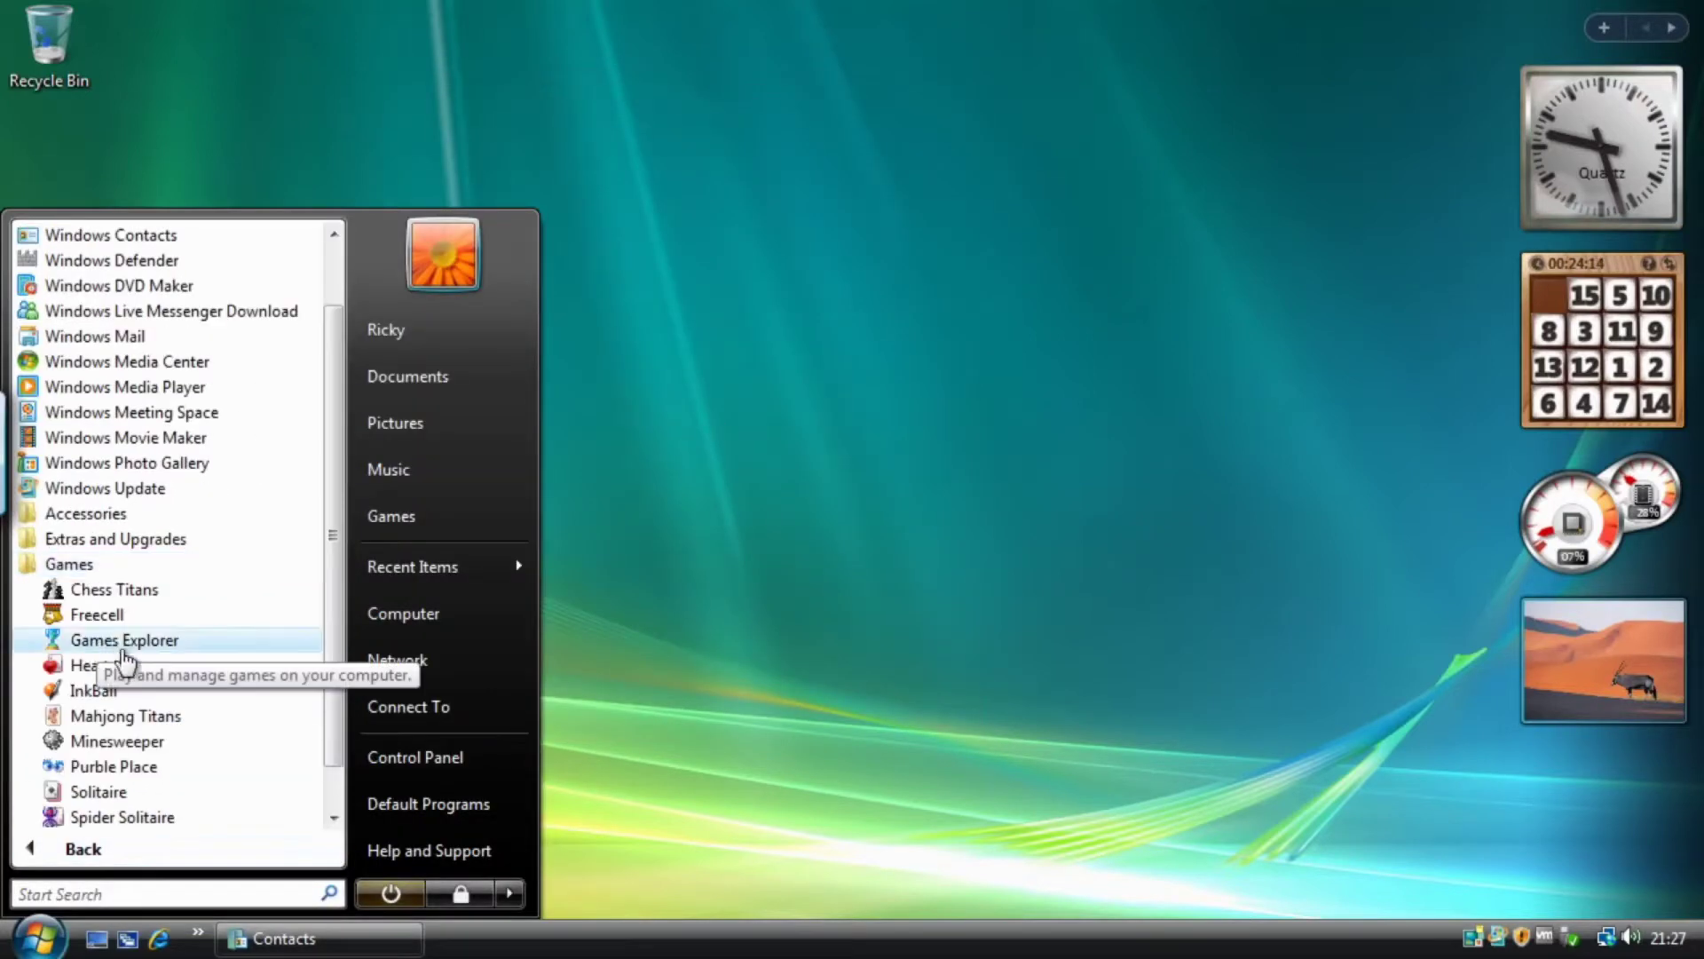
scroll(198, 708, down, 1)
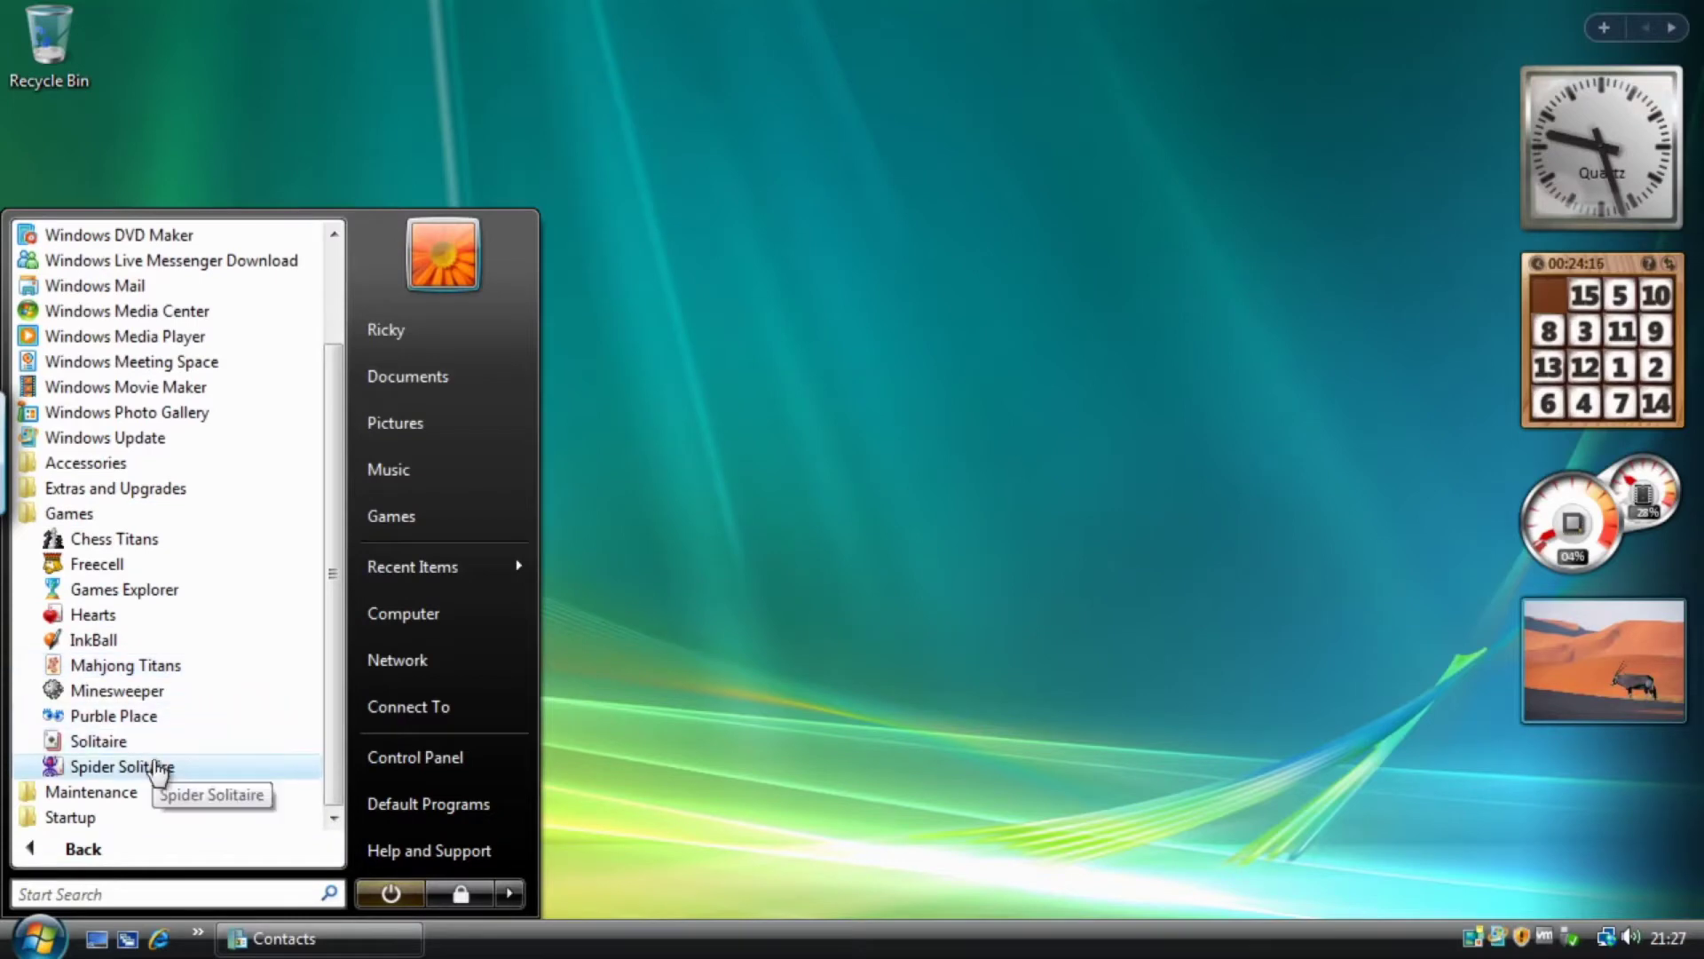
Launch Solitaire to see its first deal, close it, and reopen the program list.
click(125, 749)
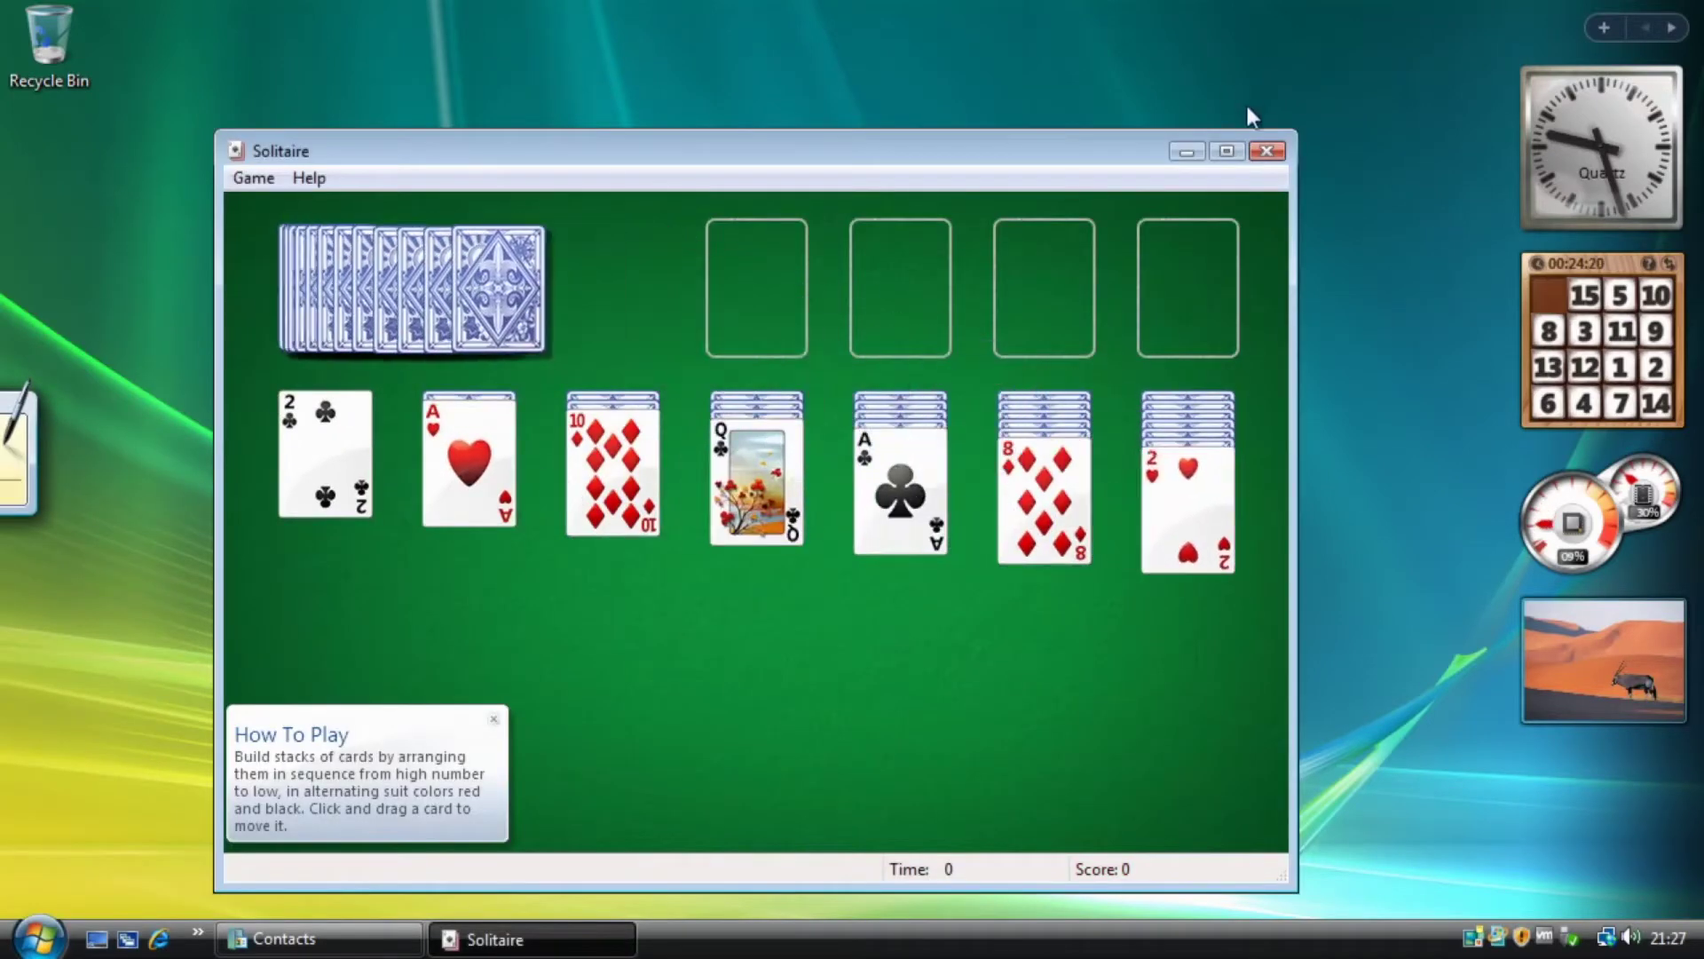
click(1267, 153)
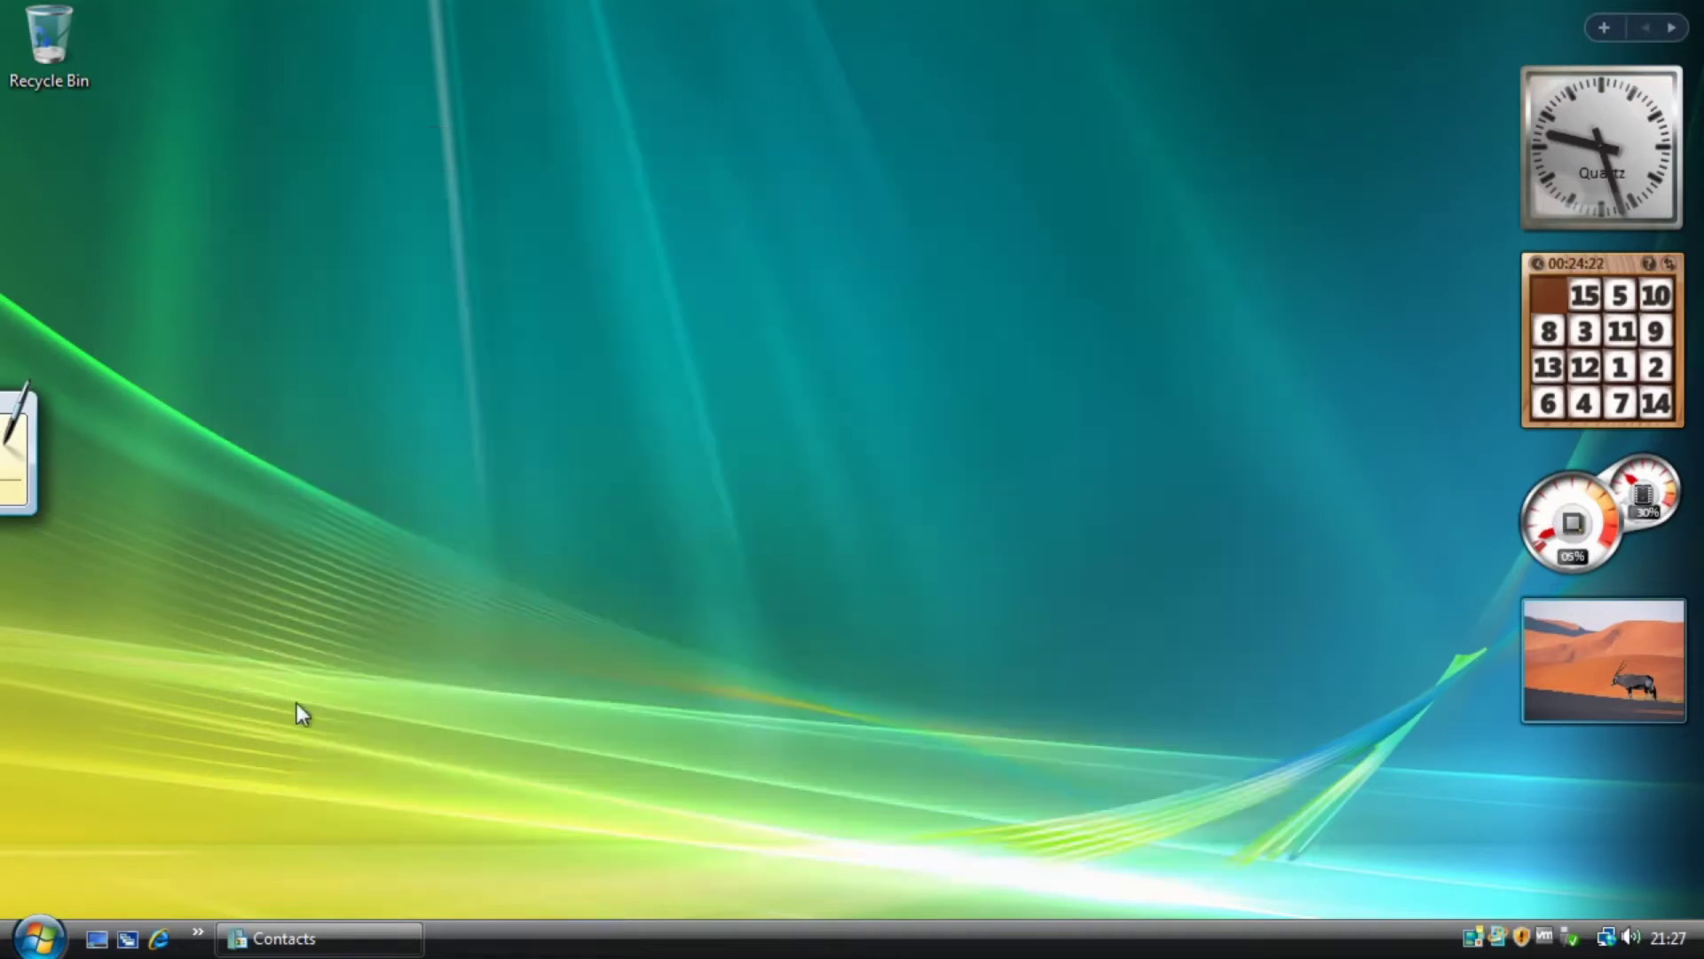
click(34, 948)
click(88, 844)
click(95, 647)
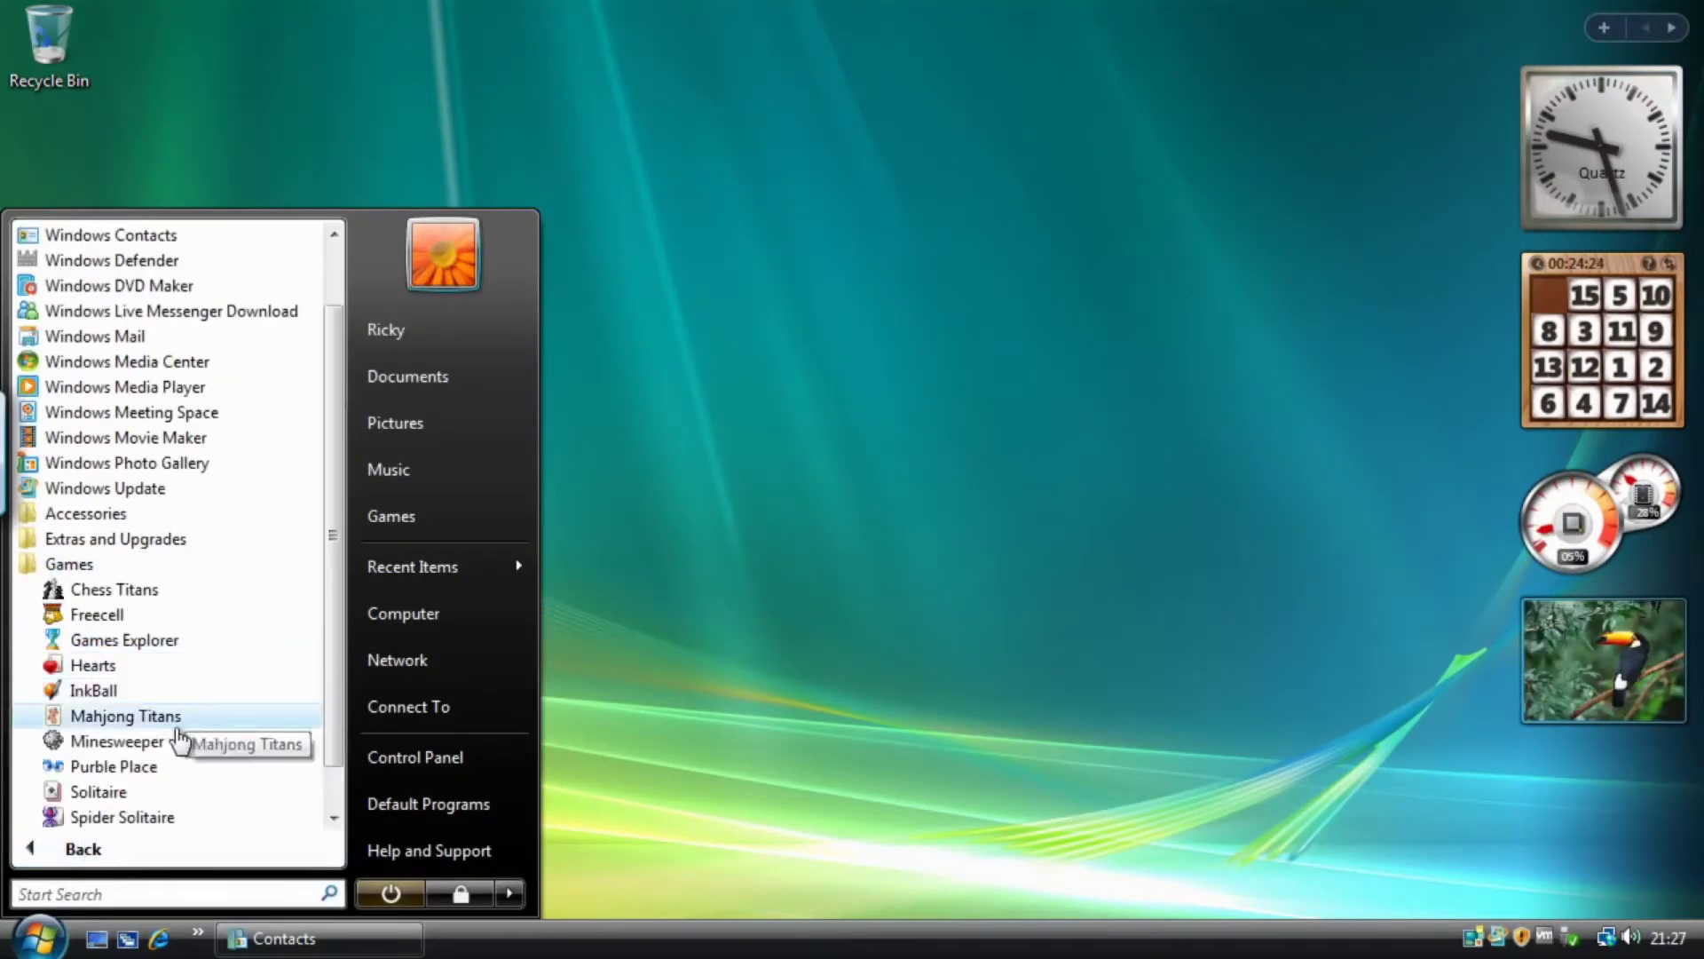
click(134, 815)
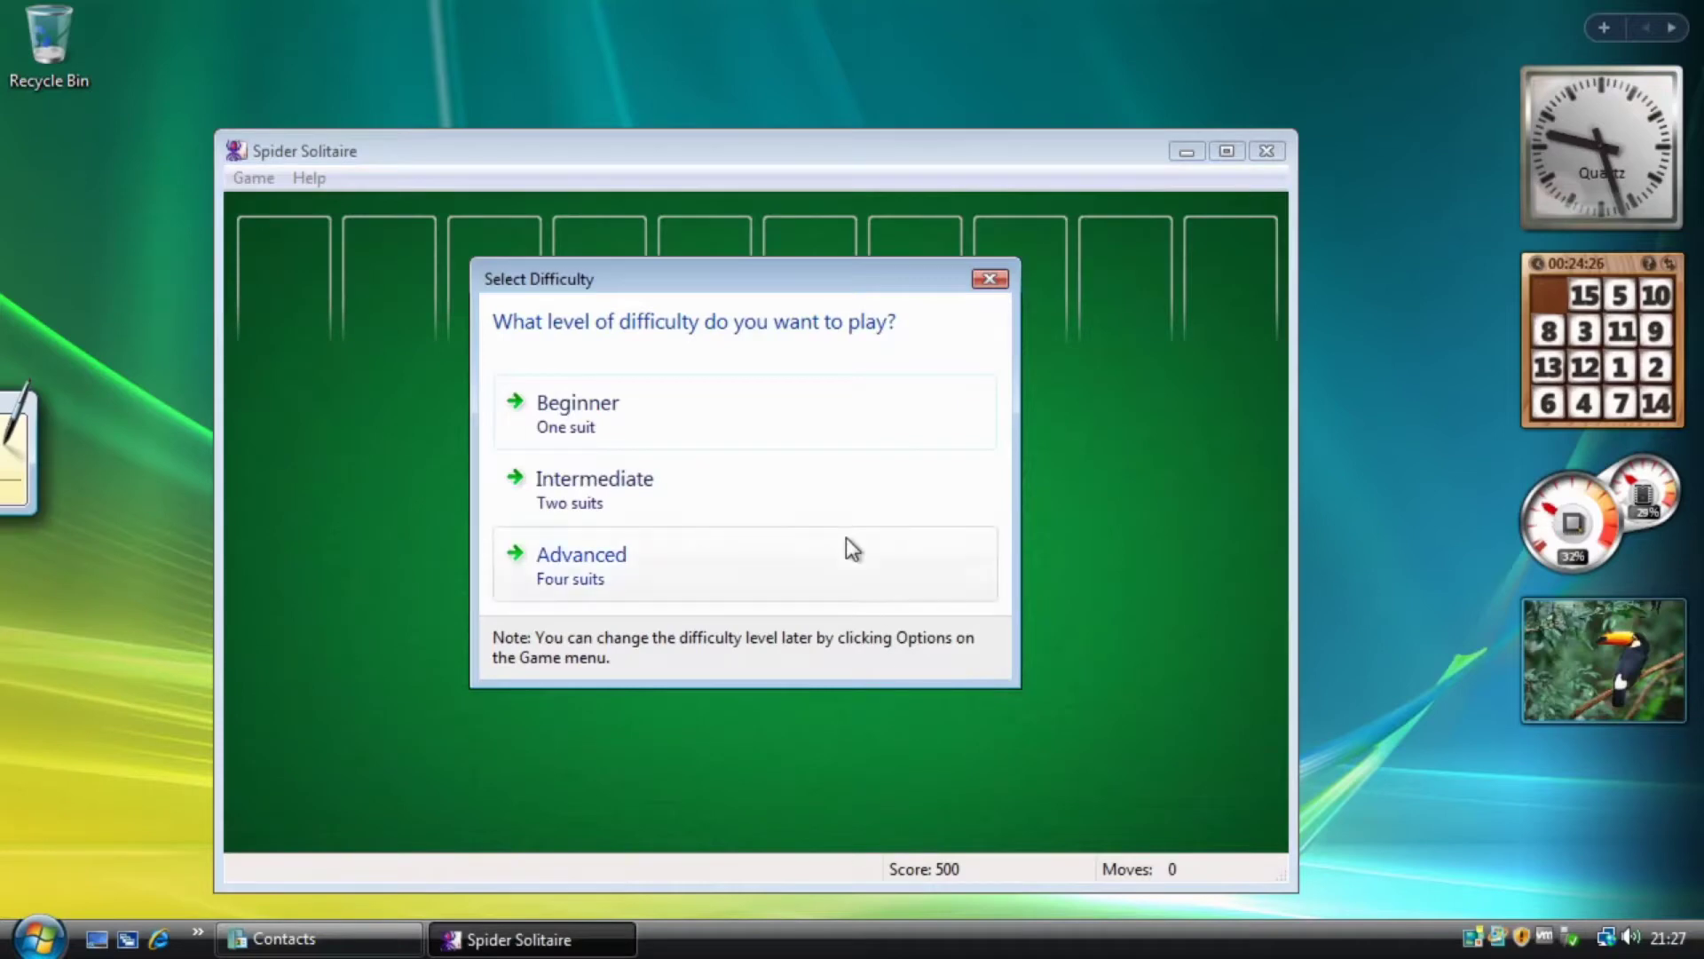
click(990, 281)
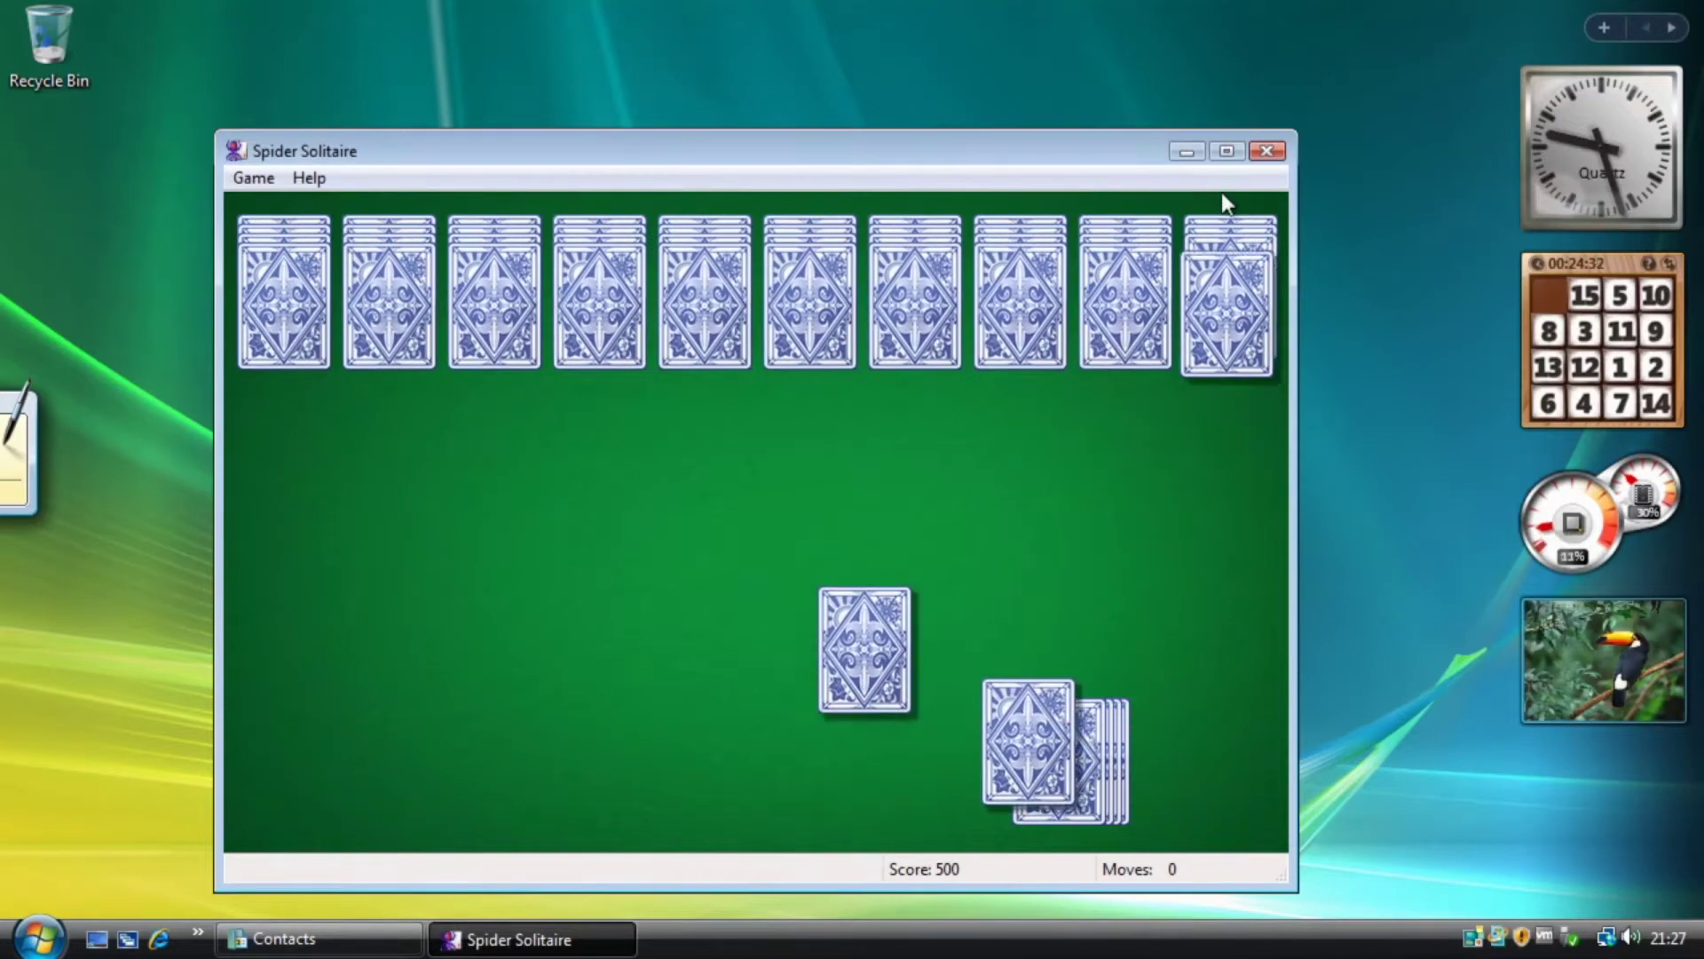
Close Spider Solitaire and launch Purble Place from the Games folder.
click(1267, 151)
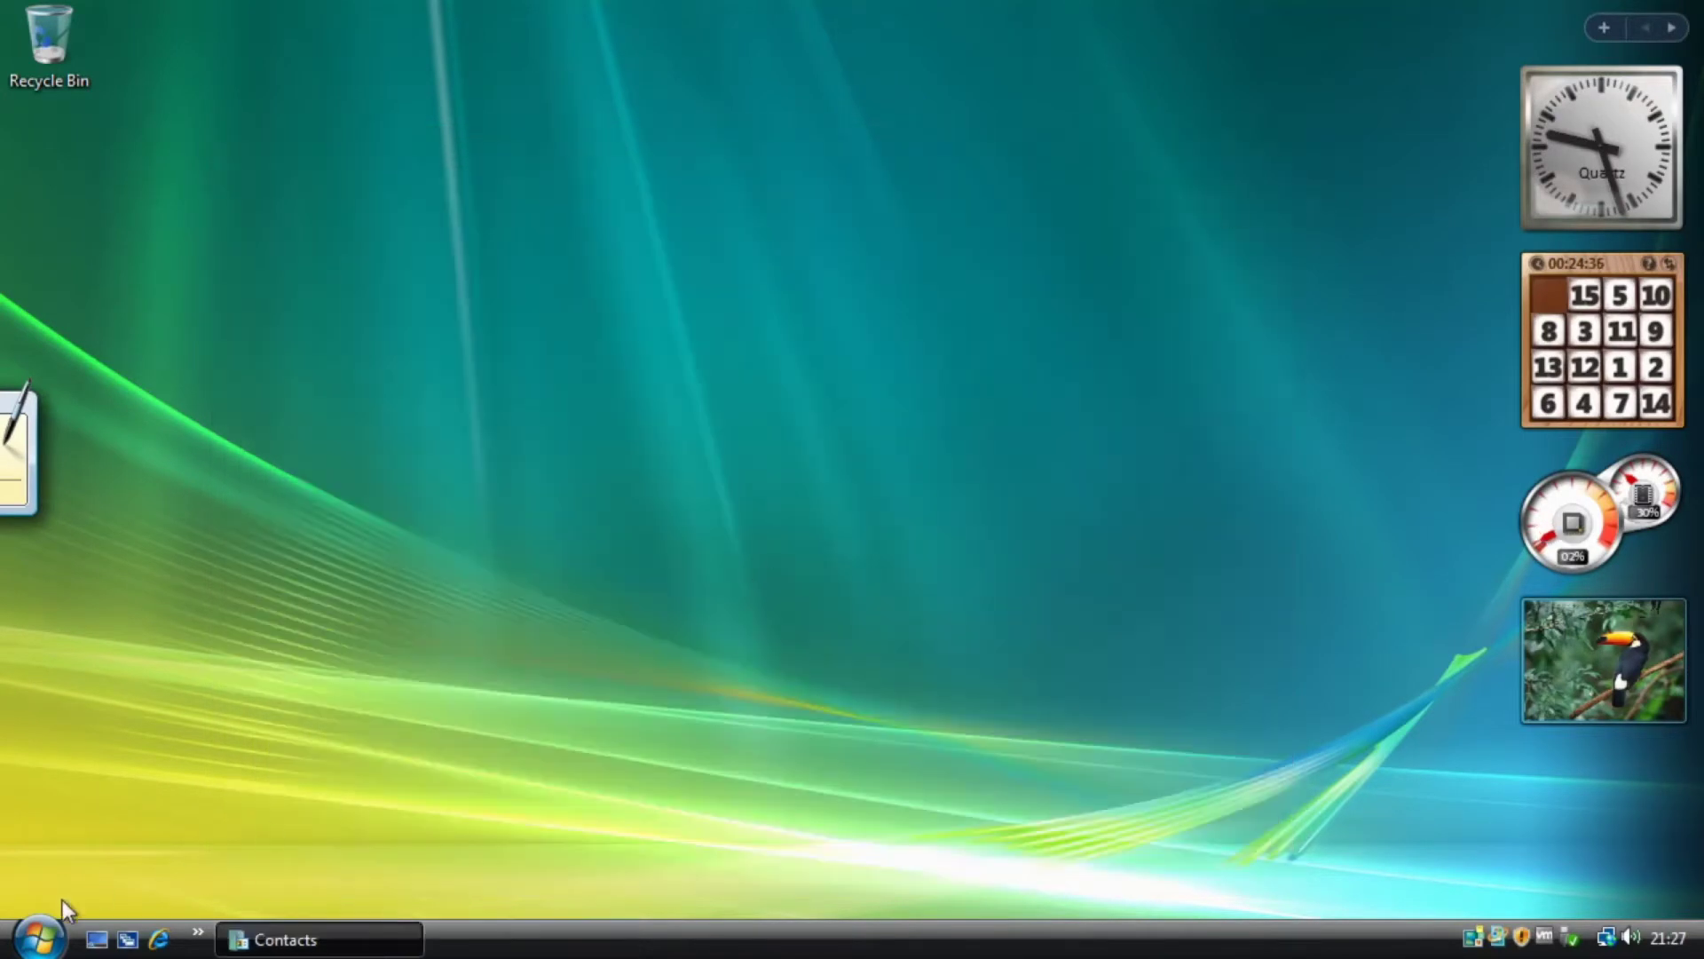
click(42, 934)
click(98, 852)
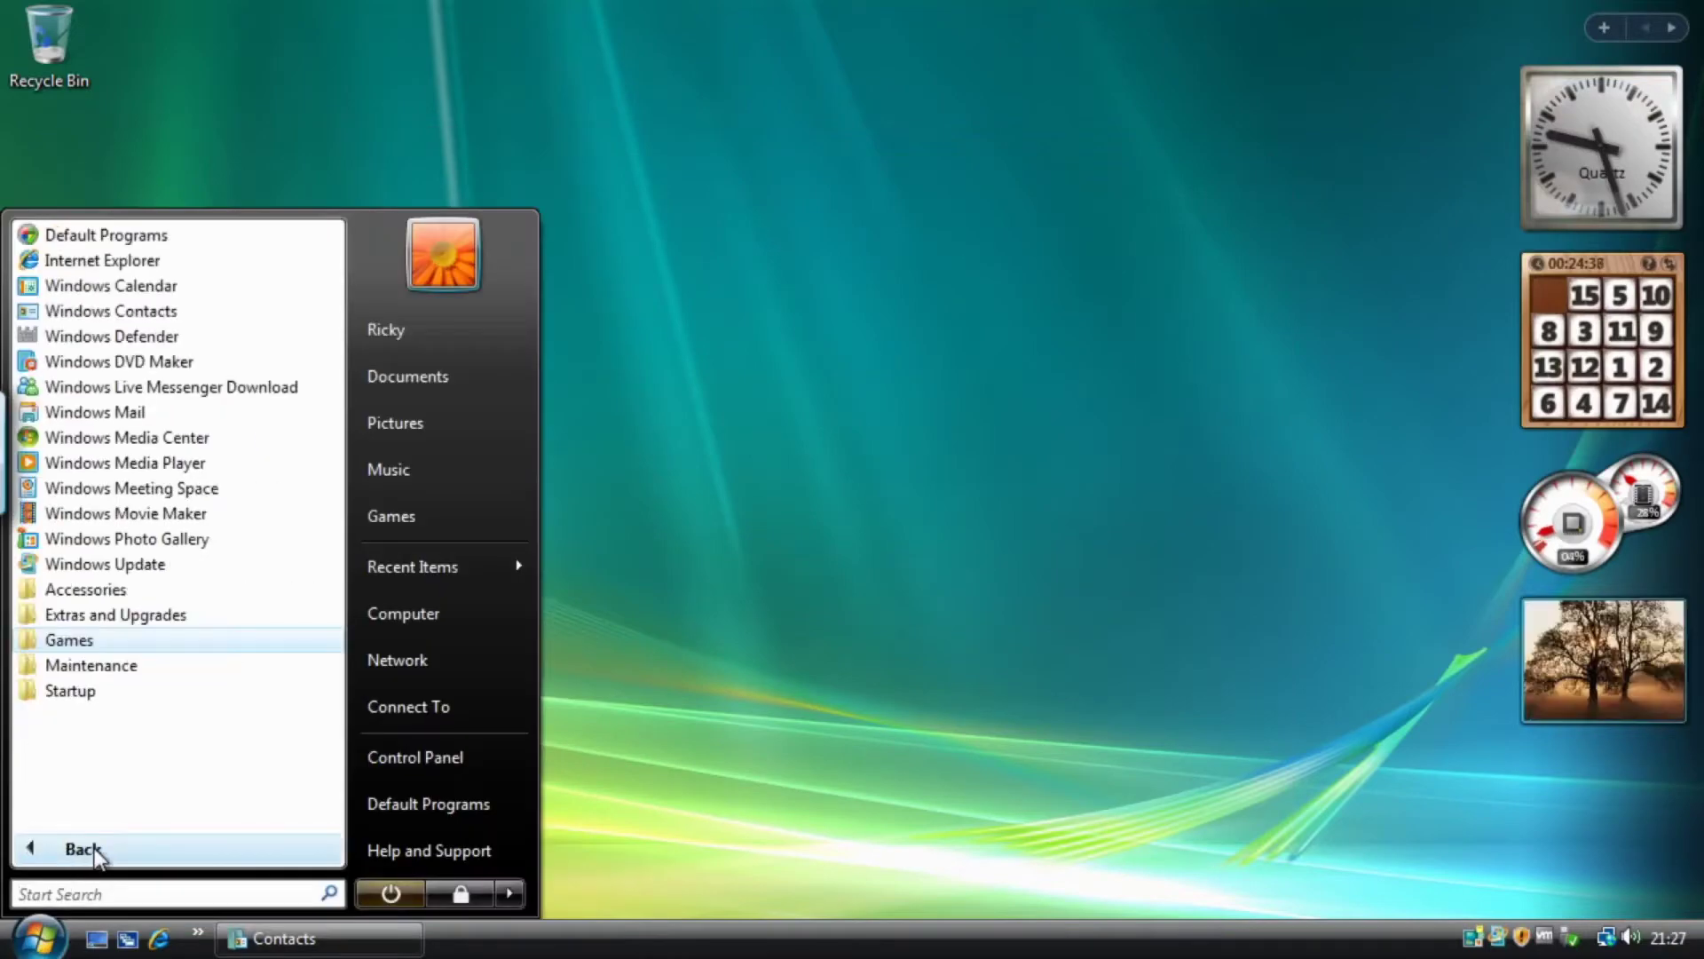
click(117, 643)
scroll(216, 716, down, 1)
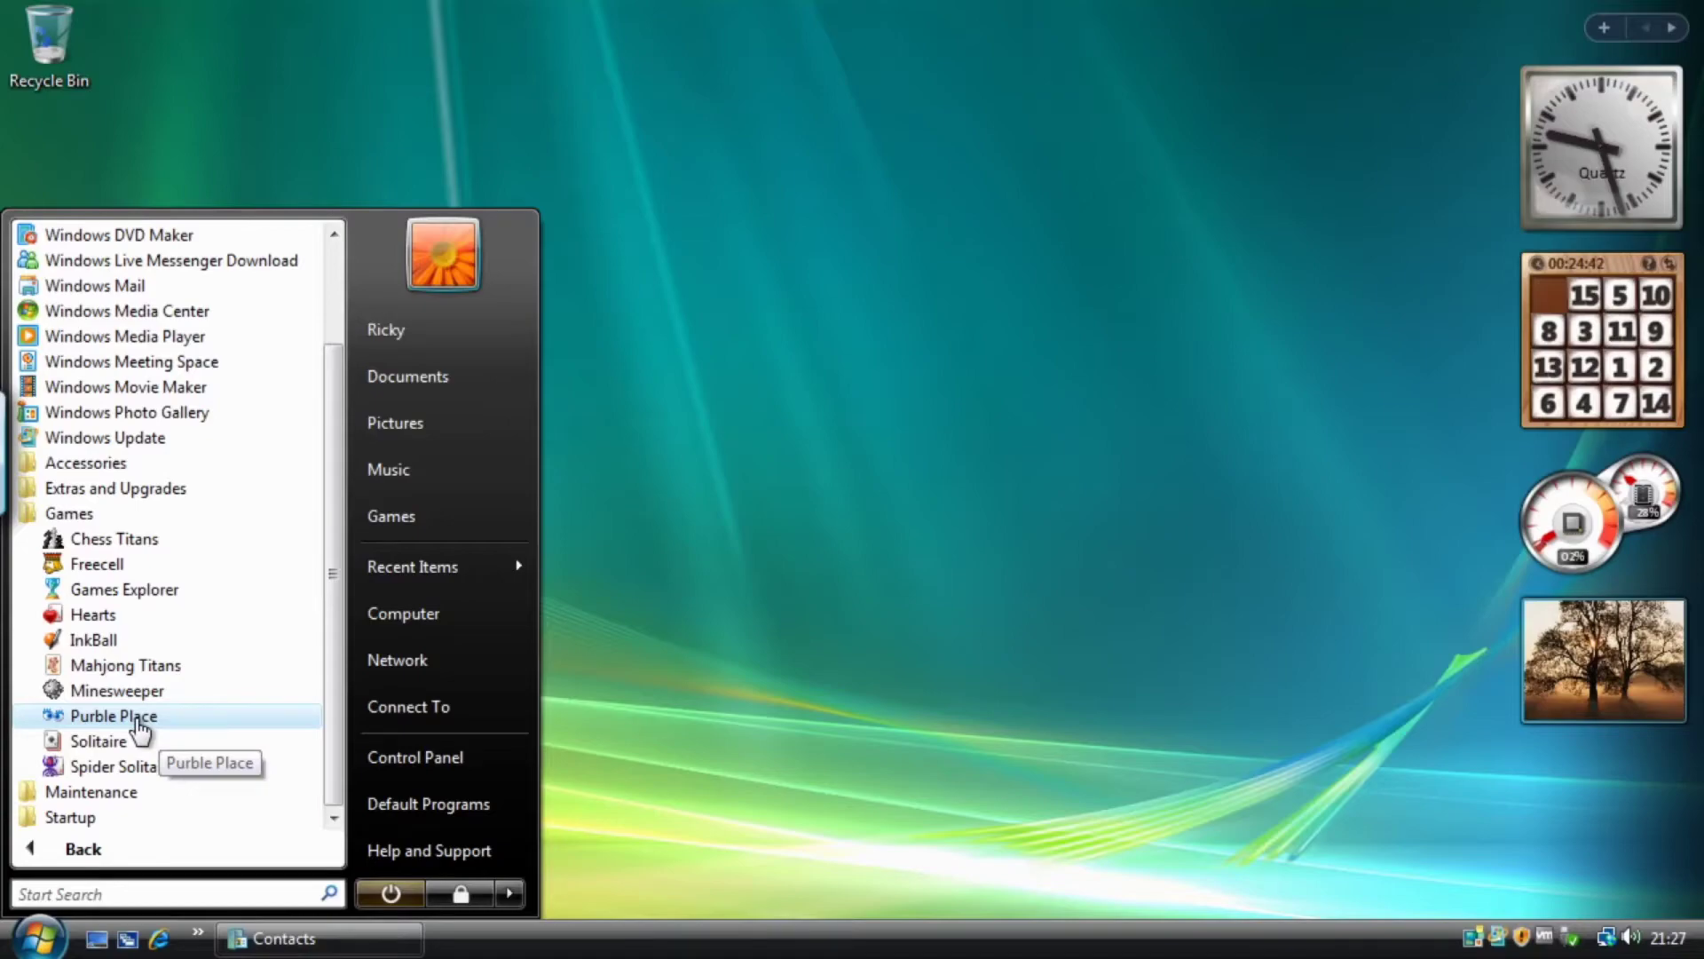
click(138, 721)
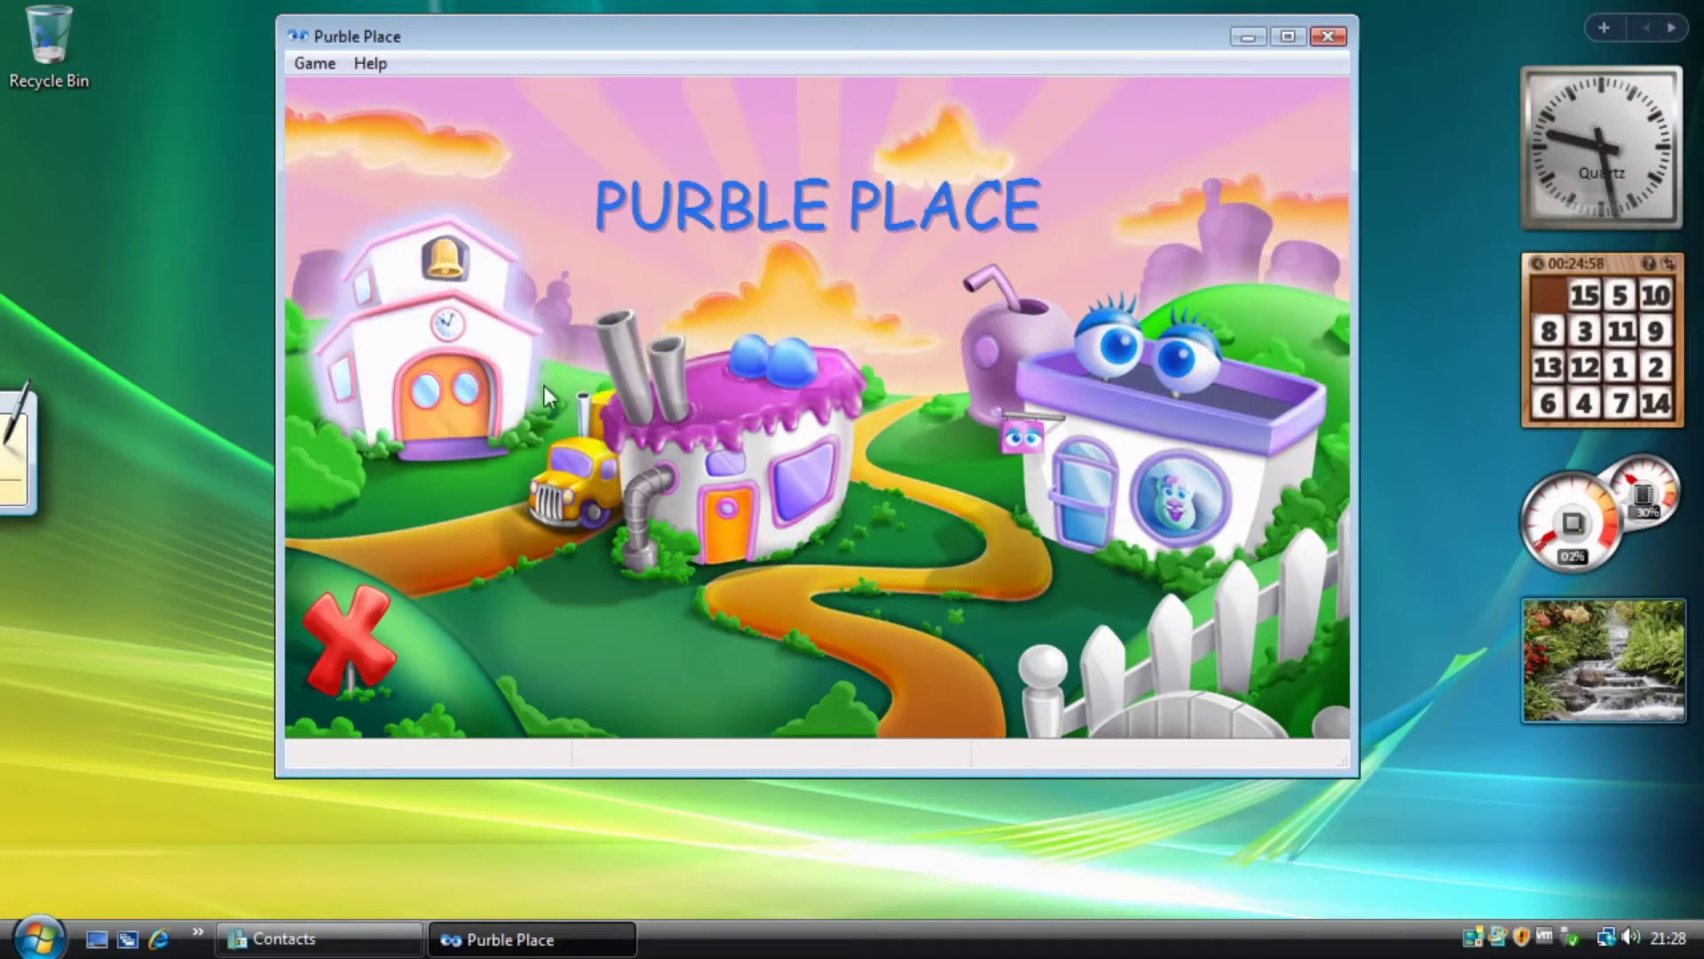
Play Beginner Purble Pairs, matching the two coin tiles for 20 points, then ask to leave.
click(446, 358)
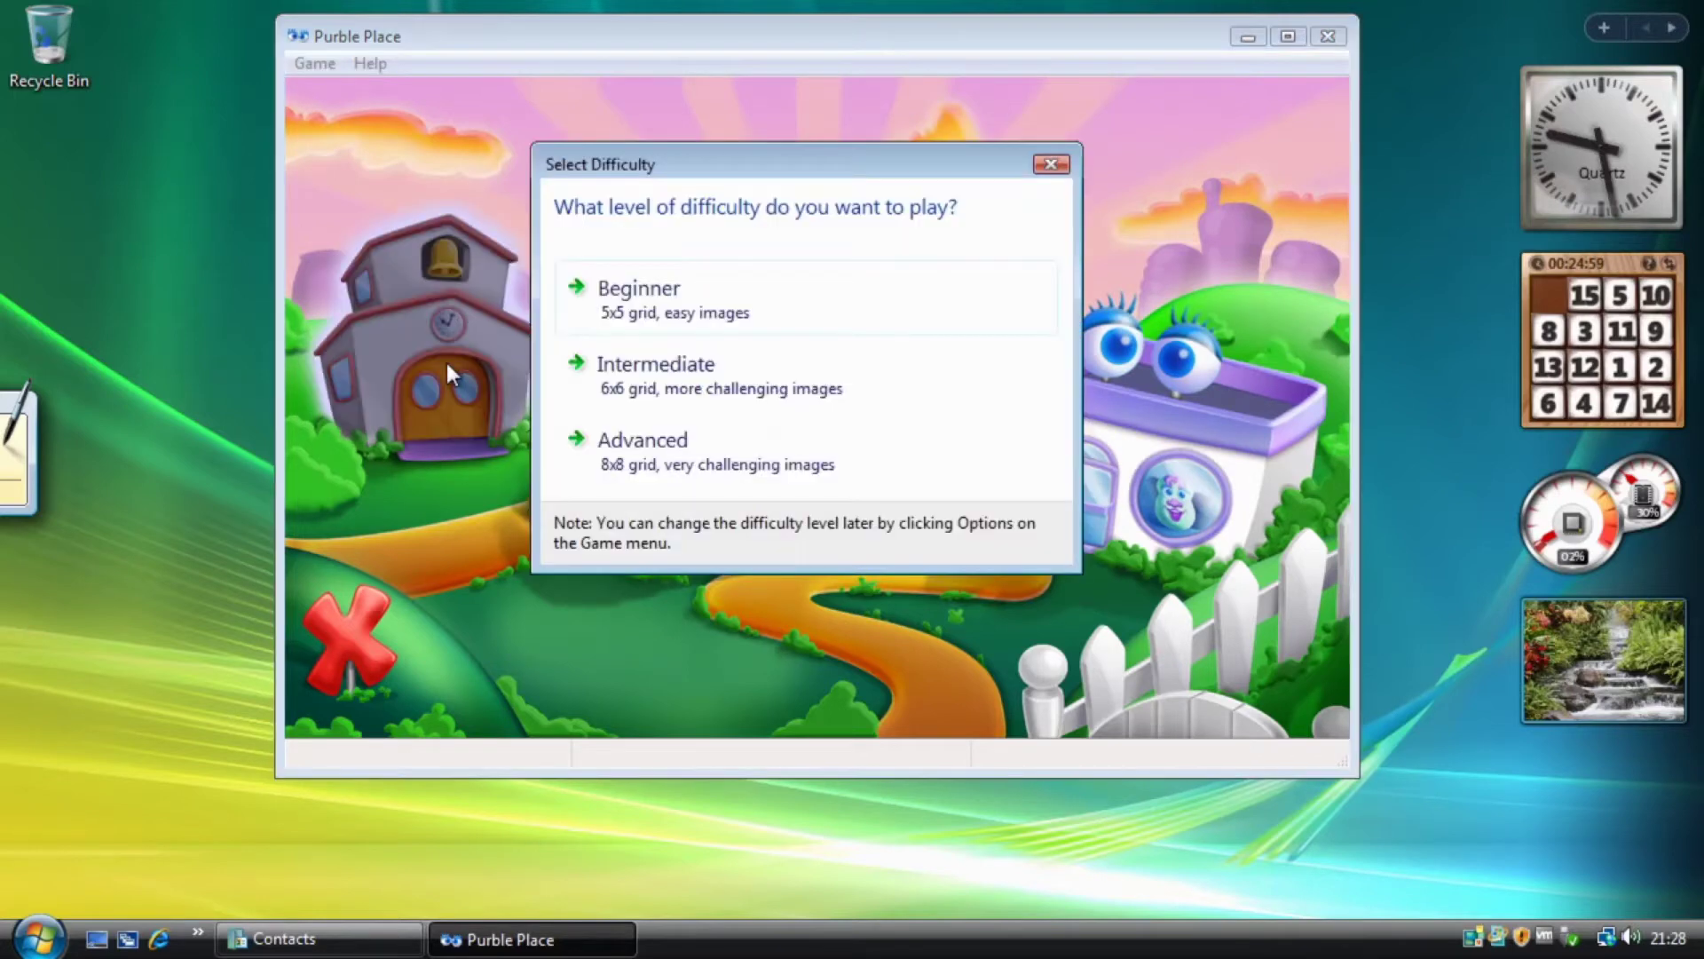
click(661, 283)
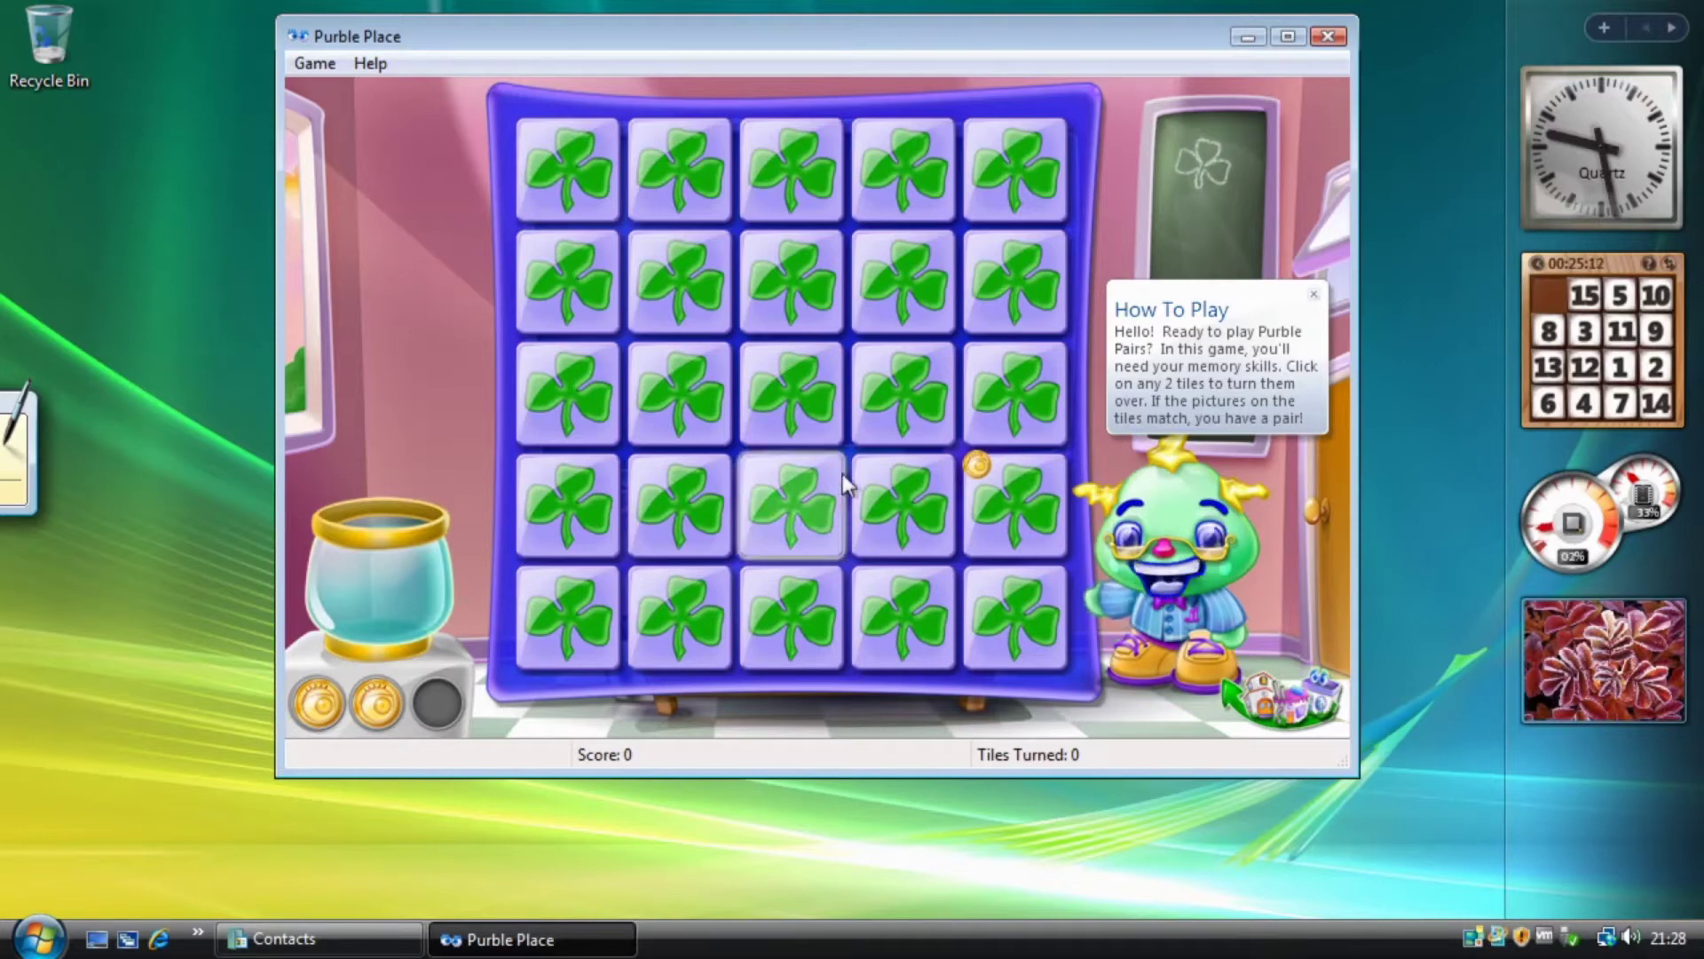
click(835, 451)
click(795, 488)
click(790, 395)
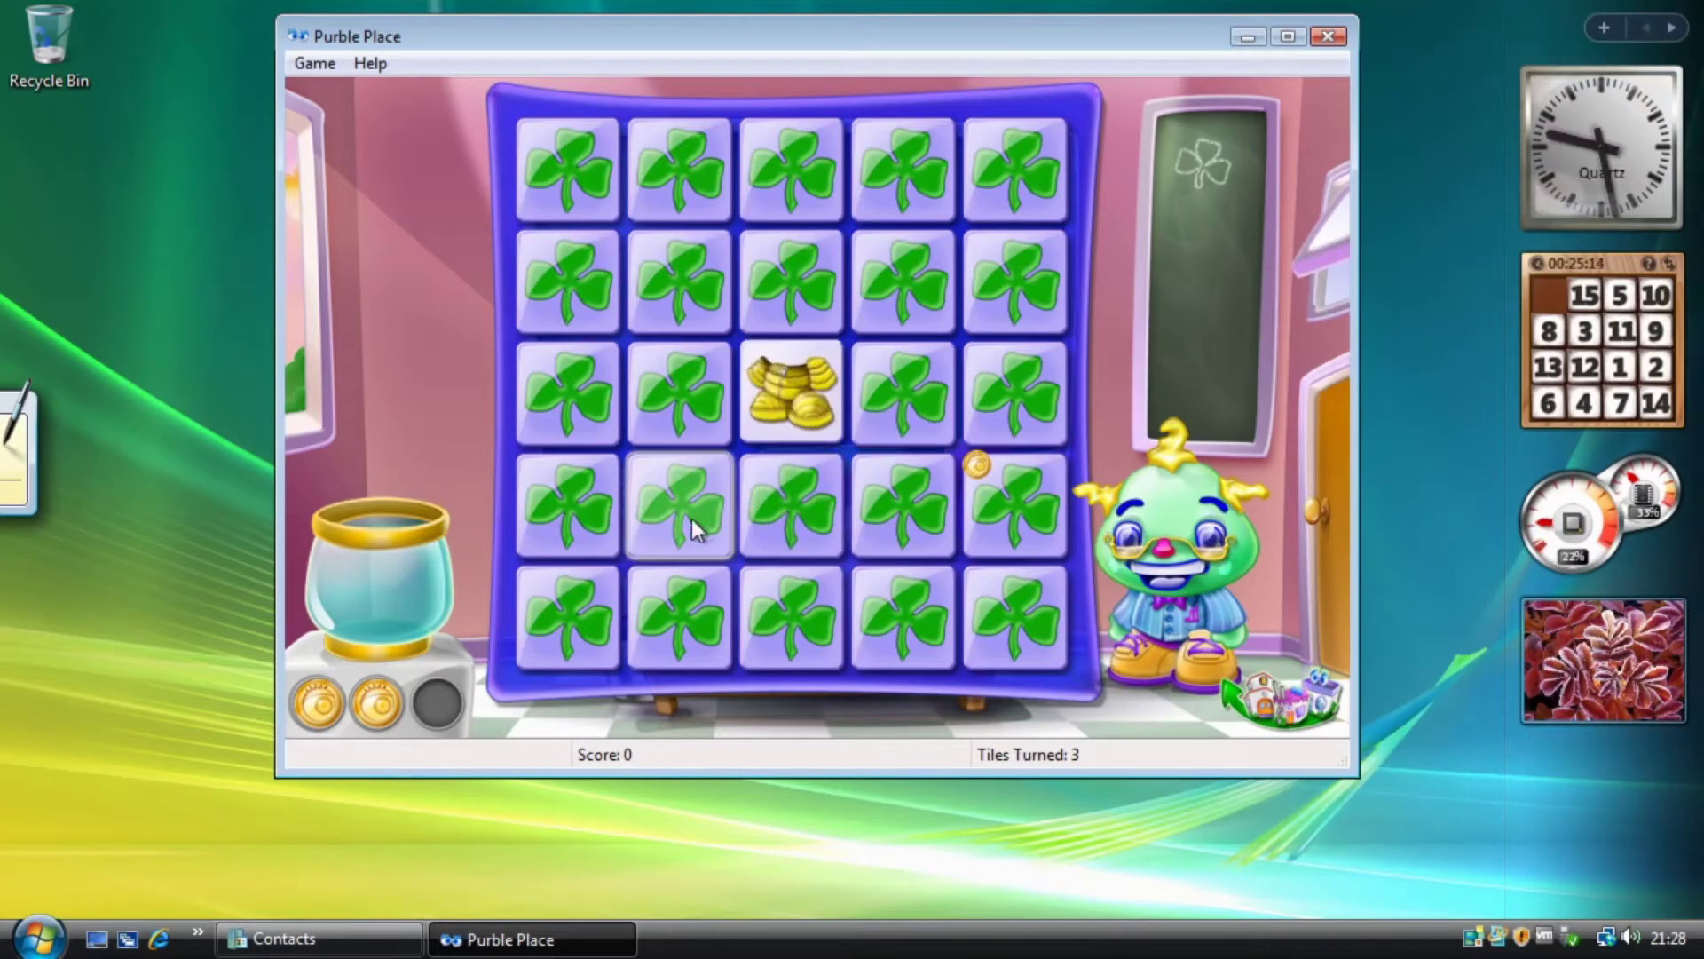
click(679, 501)
click(890, 436)
click(822, 428)
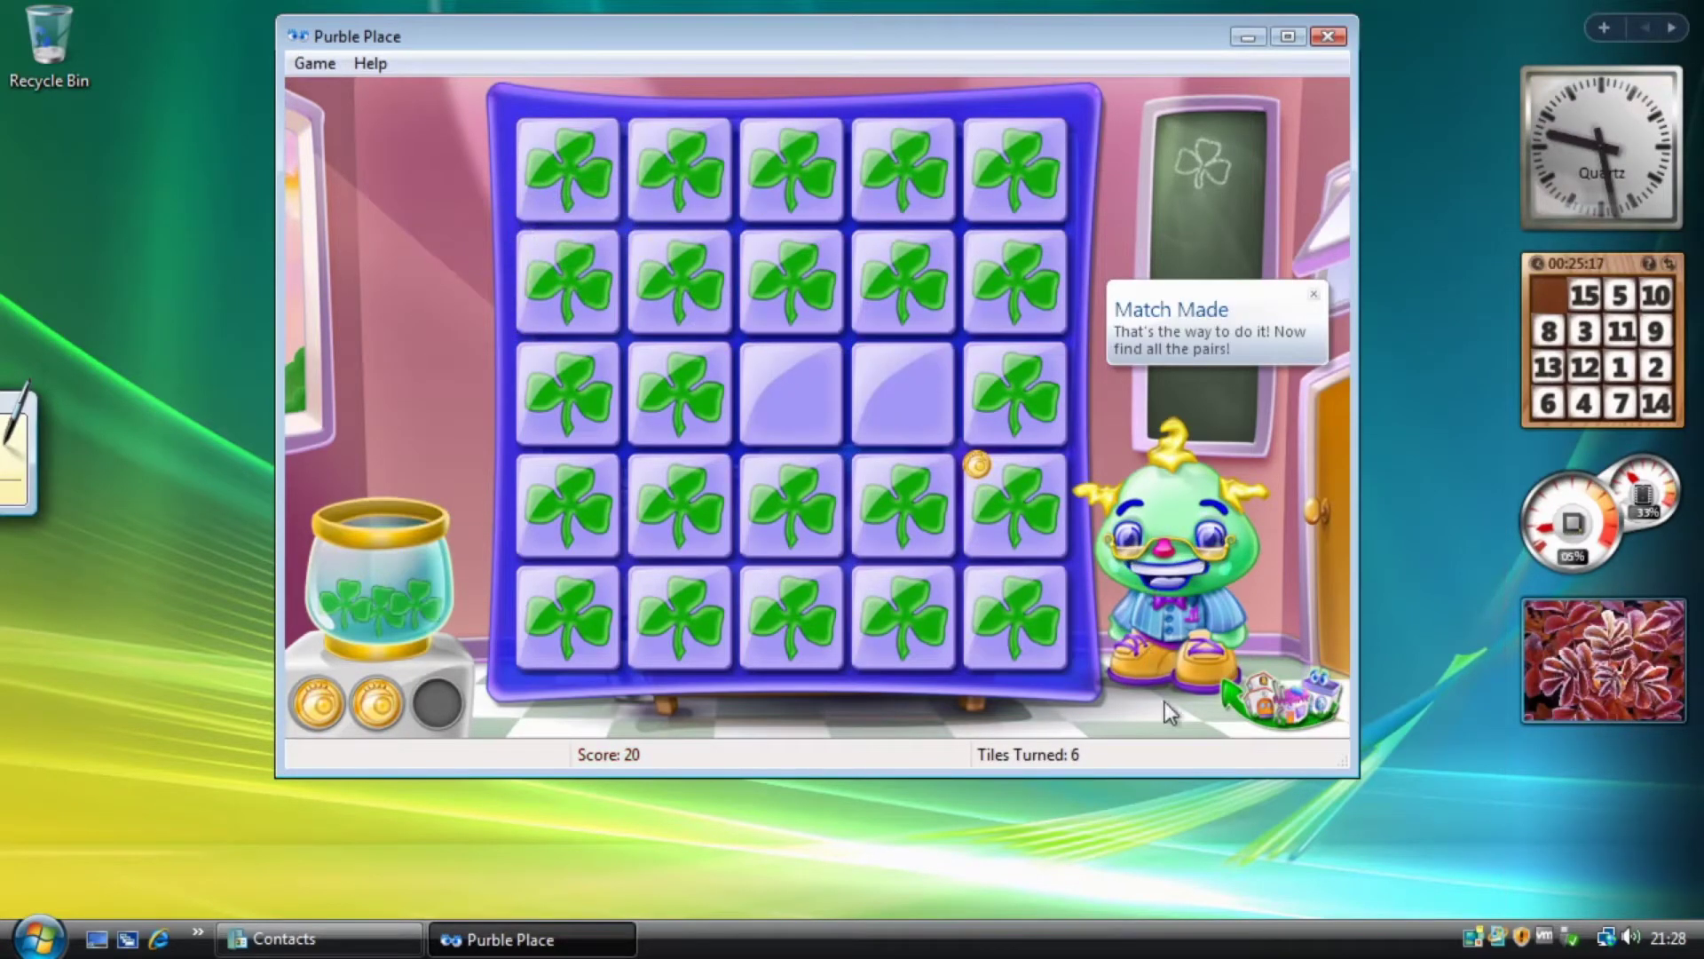
click(1299, 713)
Return to the menu, start the Beginner cake game and fill a heart pan with strawberry batter.
click(626, 346)
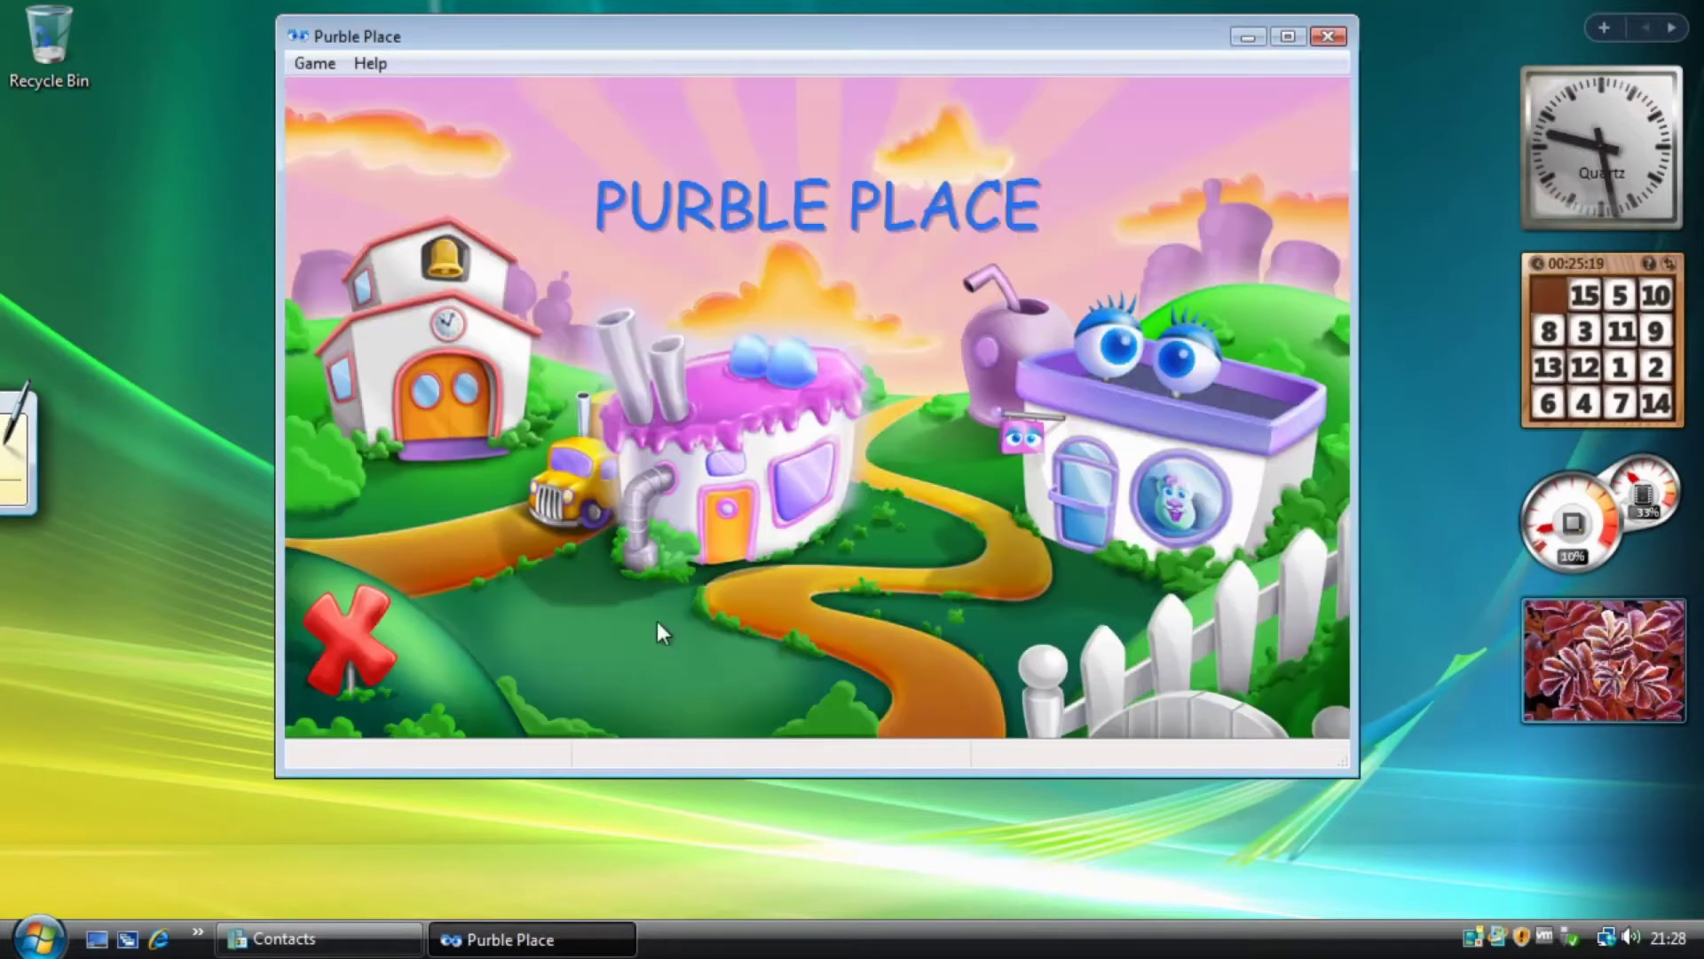
click(728, 506)
click(675, 326)
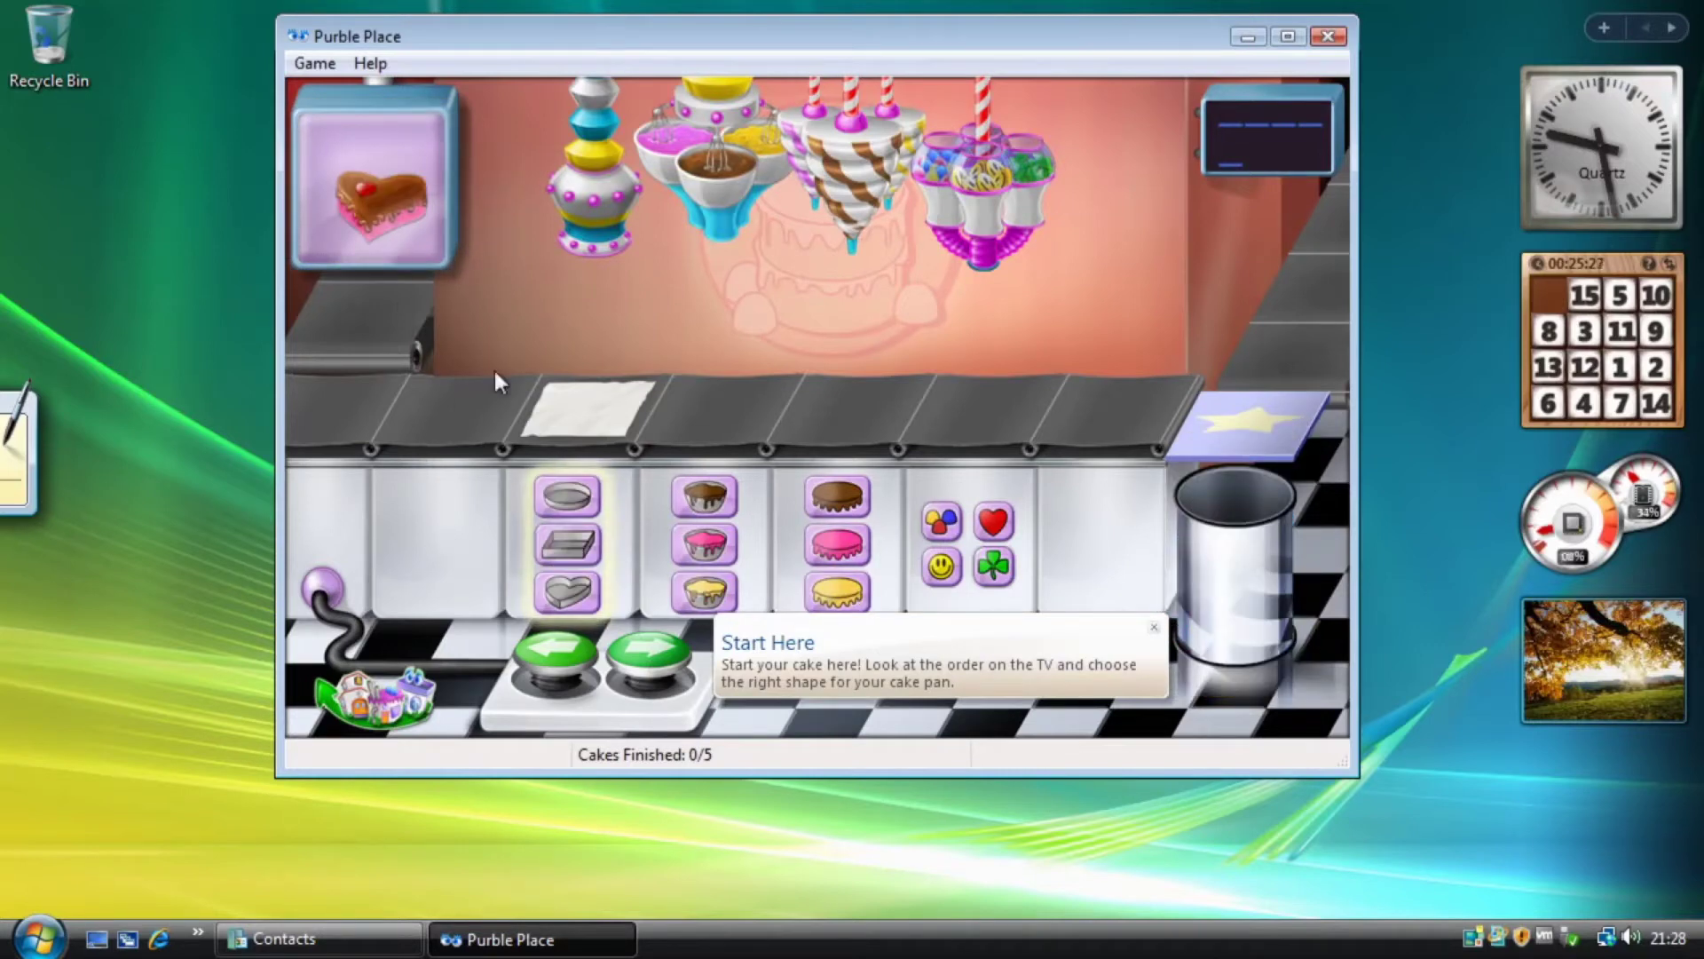
click(567, 590)
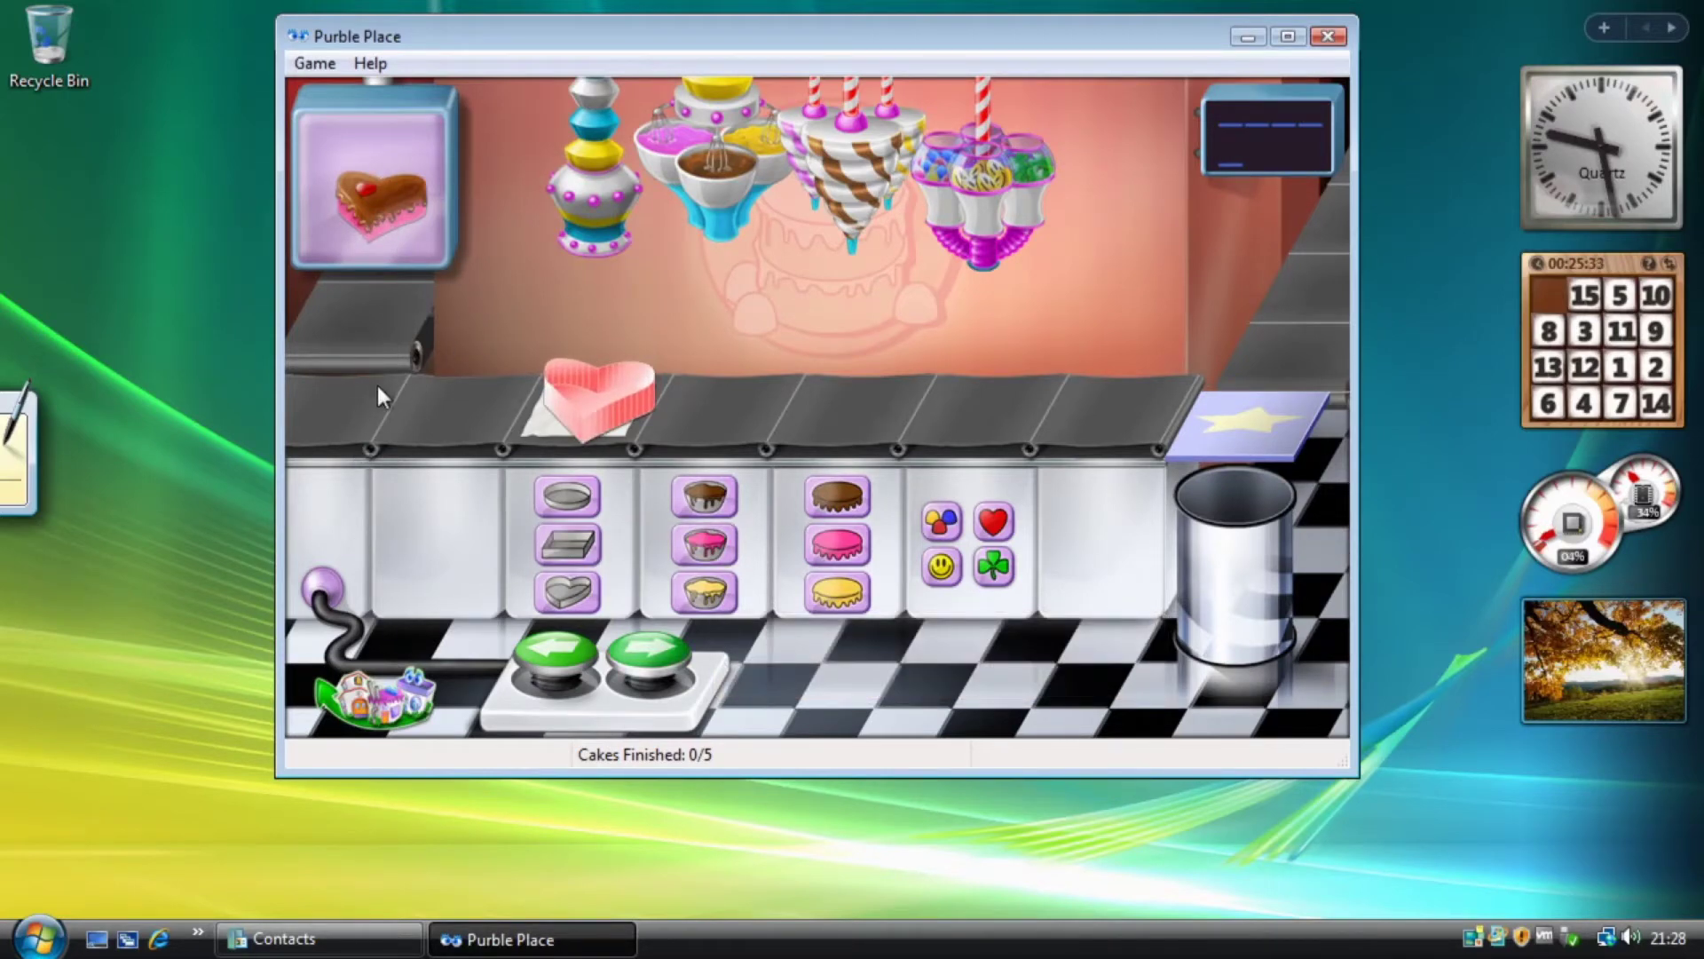
click(646, 654)
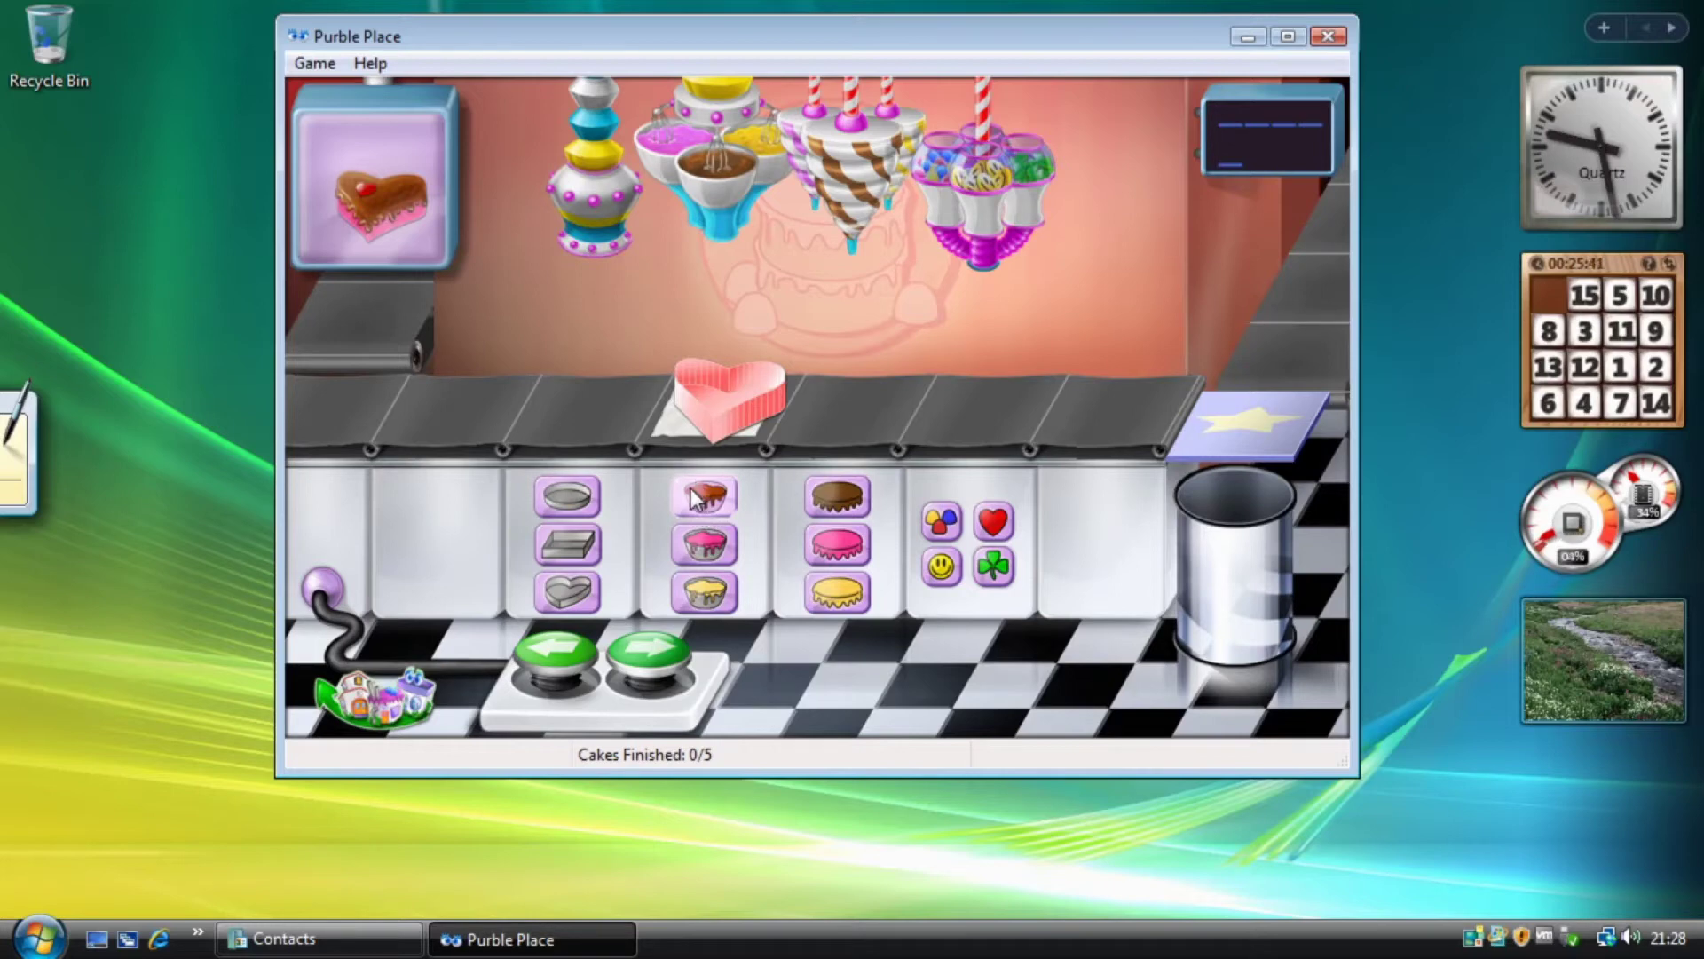
click(705, 543)
Add chocolate frosting and a red heart decoration, ship the cake, and return to the menu.
click(653, 657)
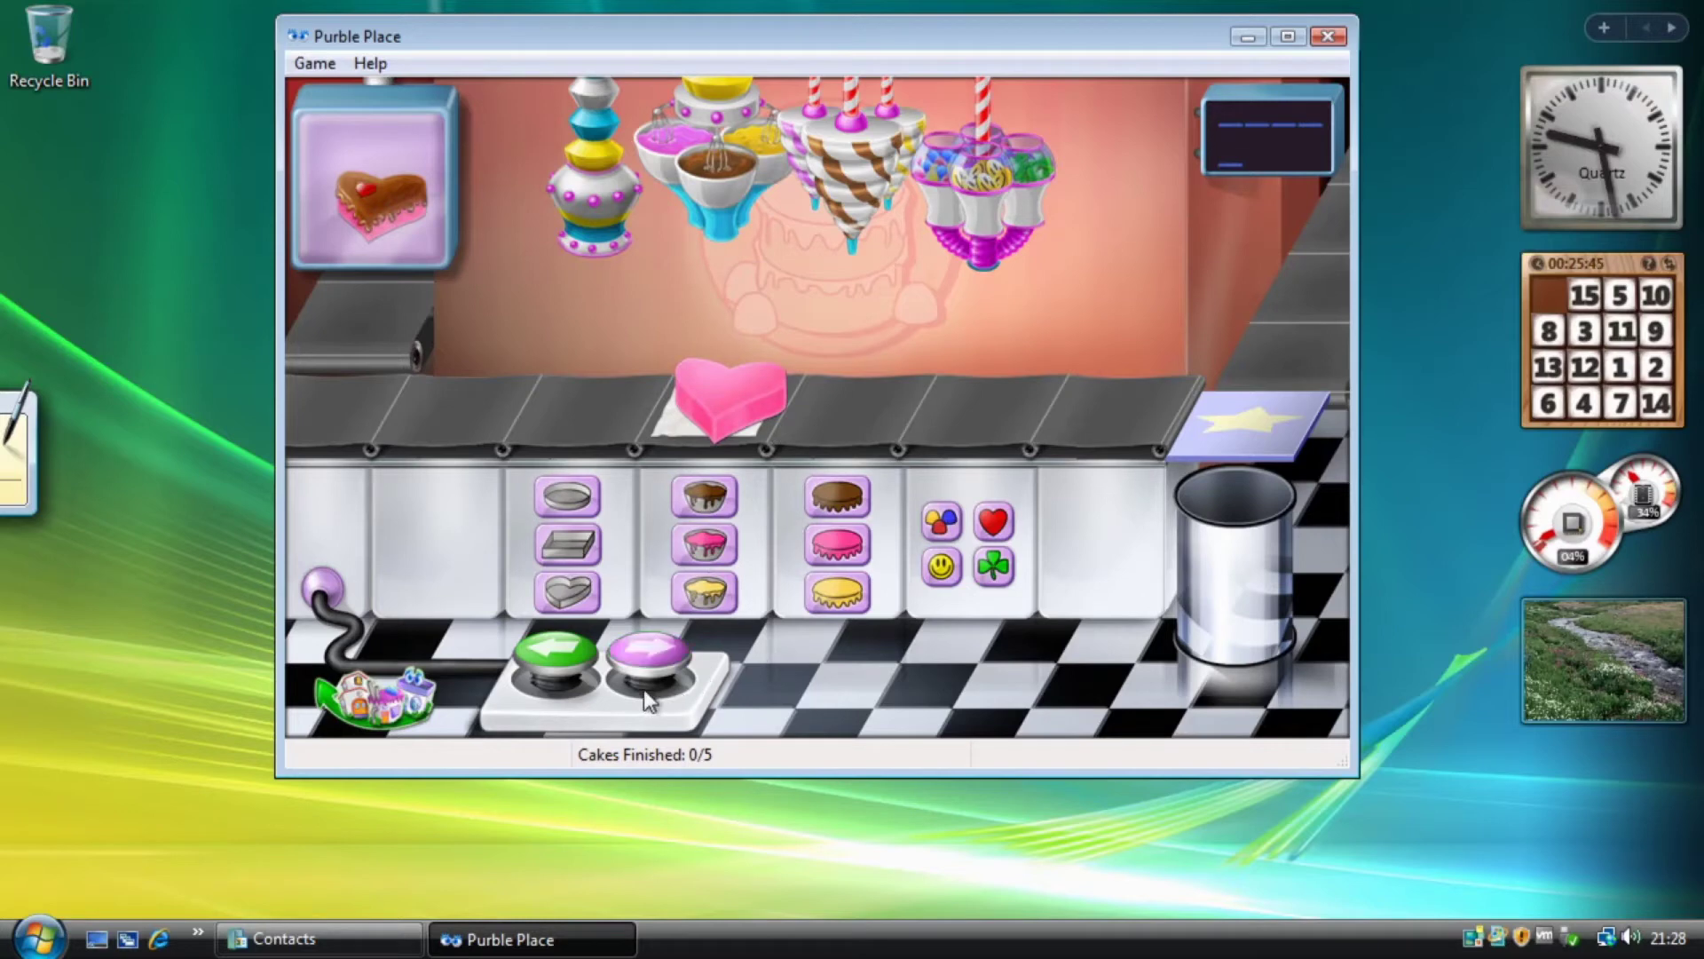
click(837, 495)
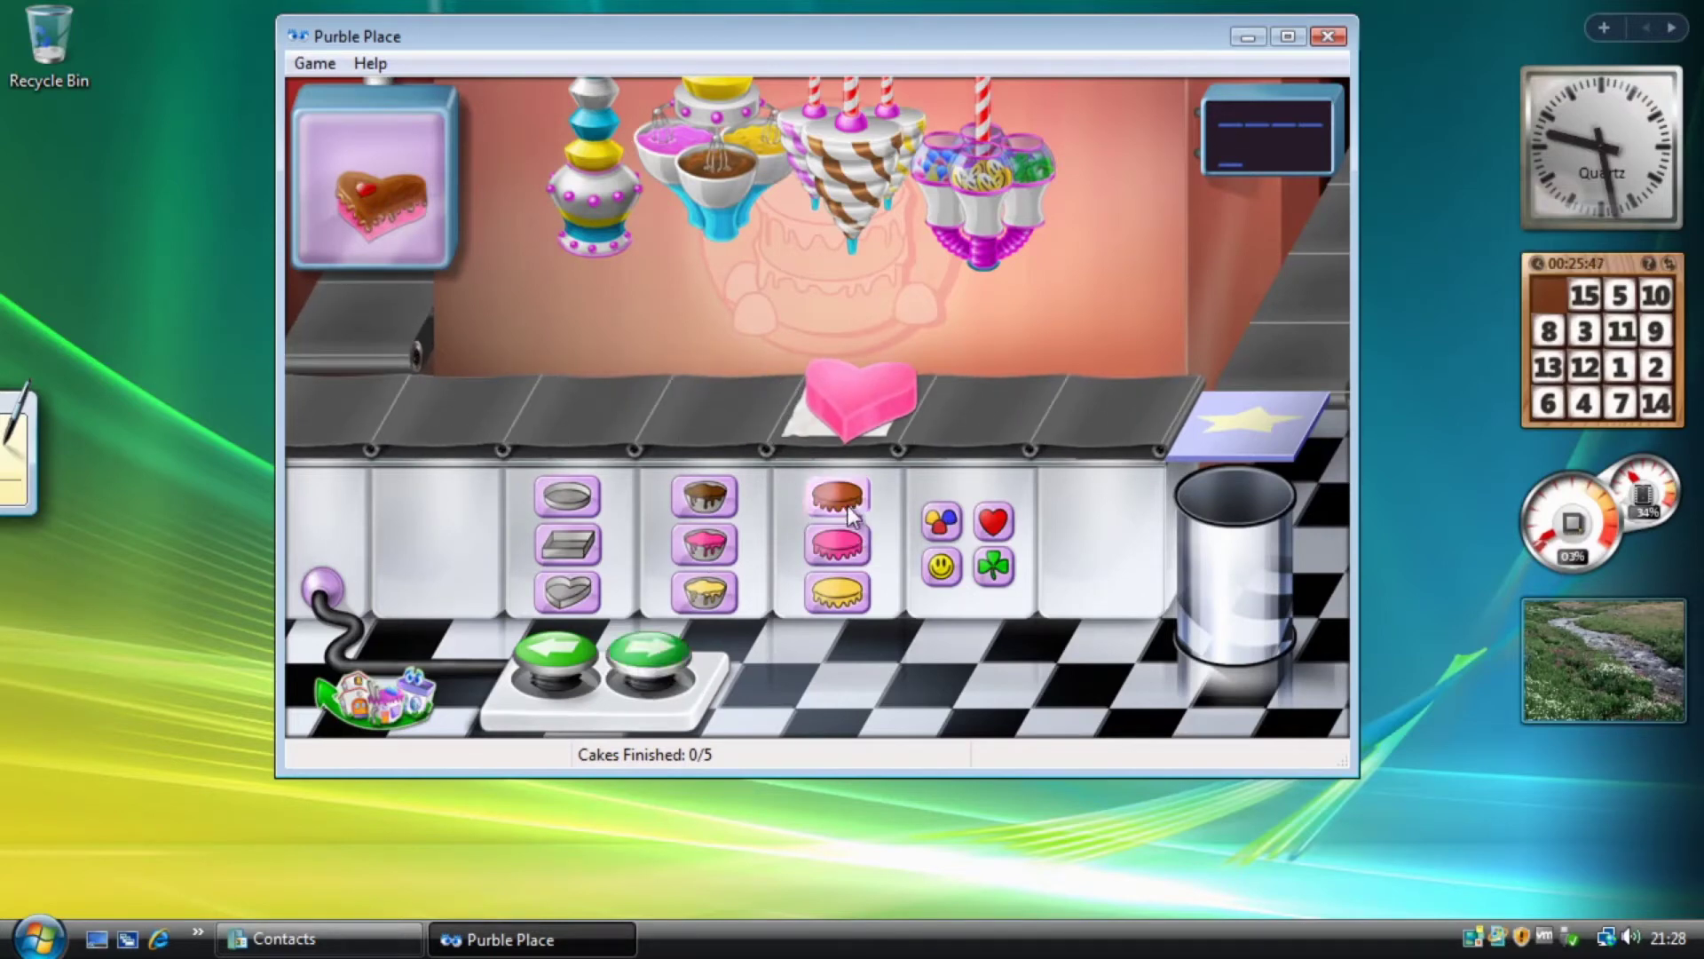
click(657, 679)
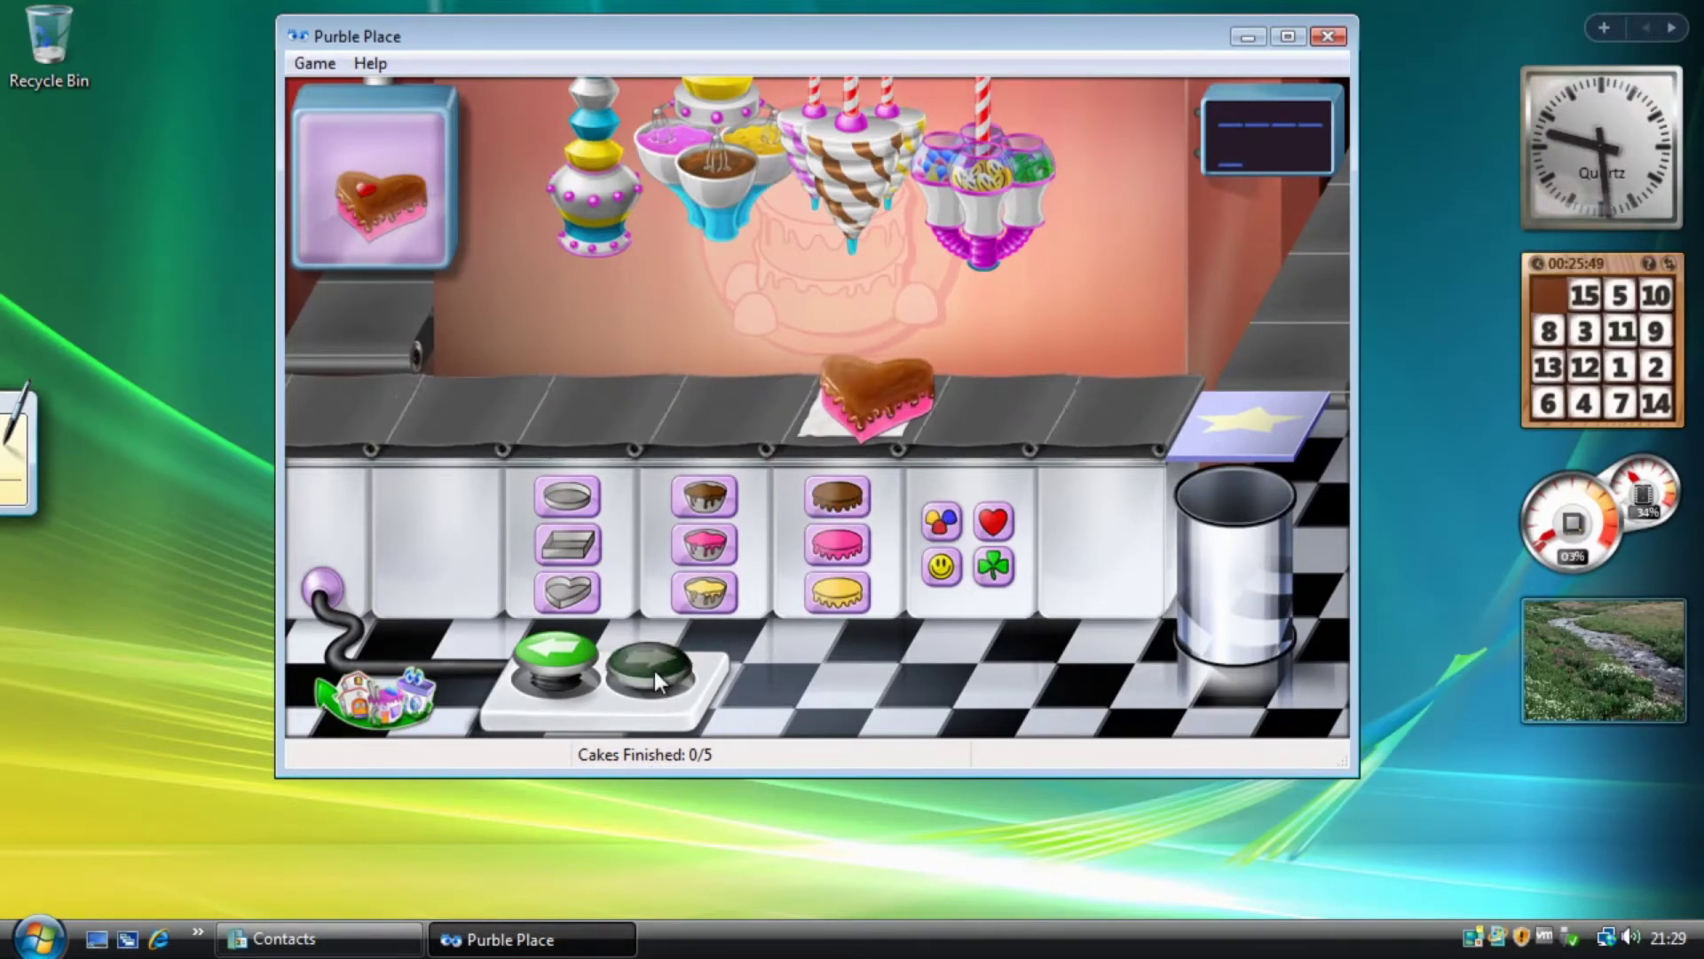
click(996, 523)
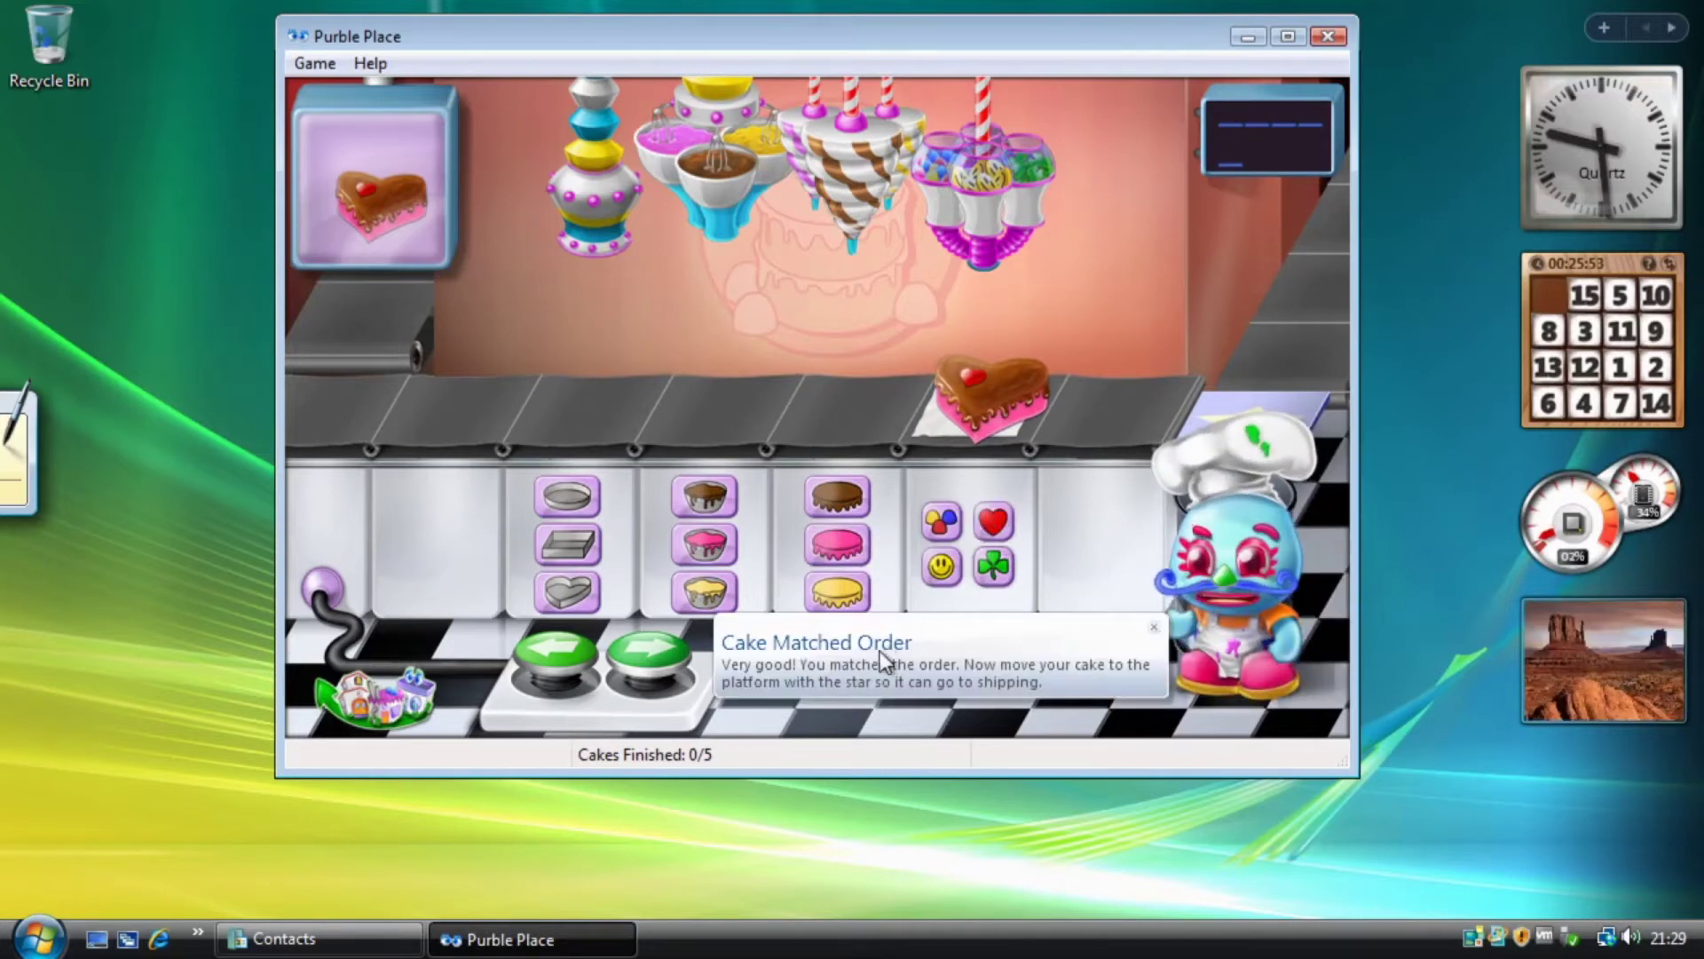
click(655, 657)
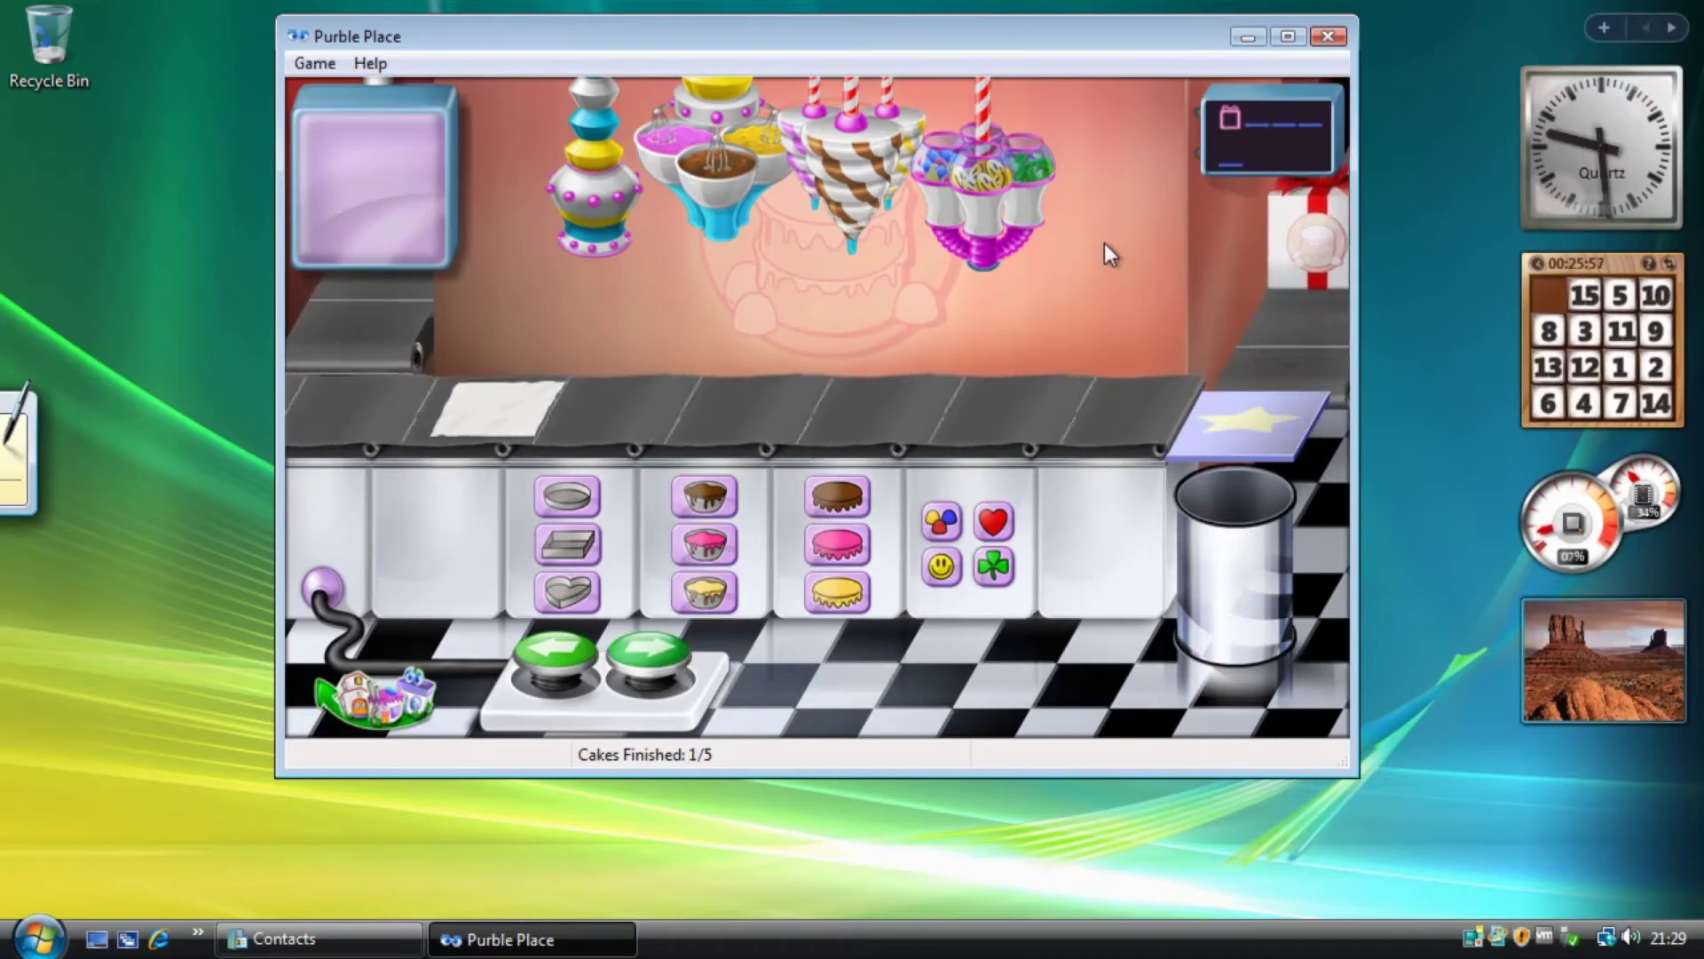
click(366, 707)
click(674, 368)
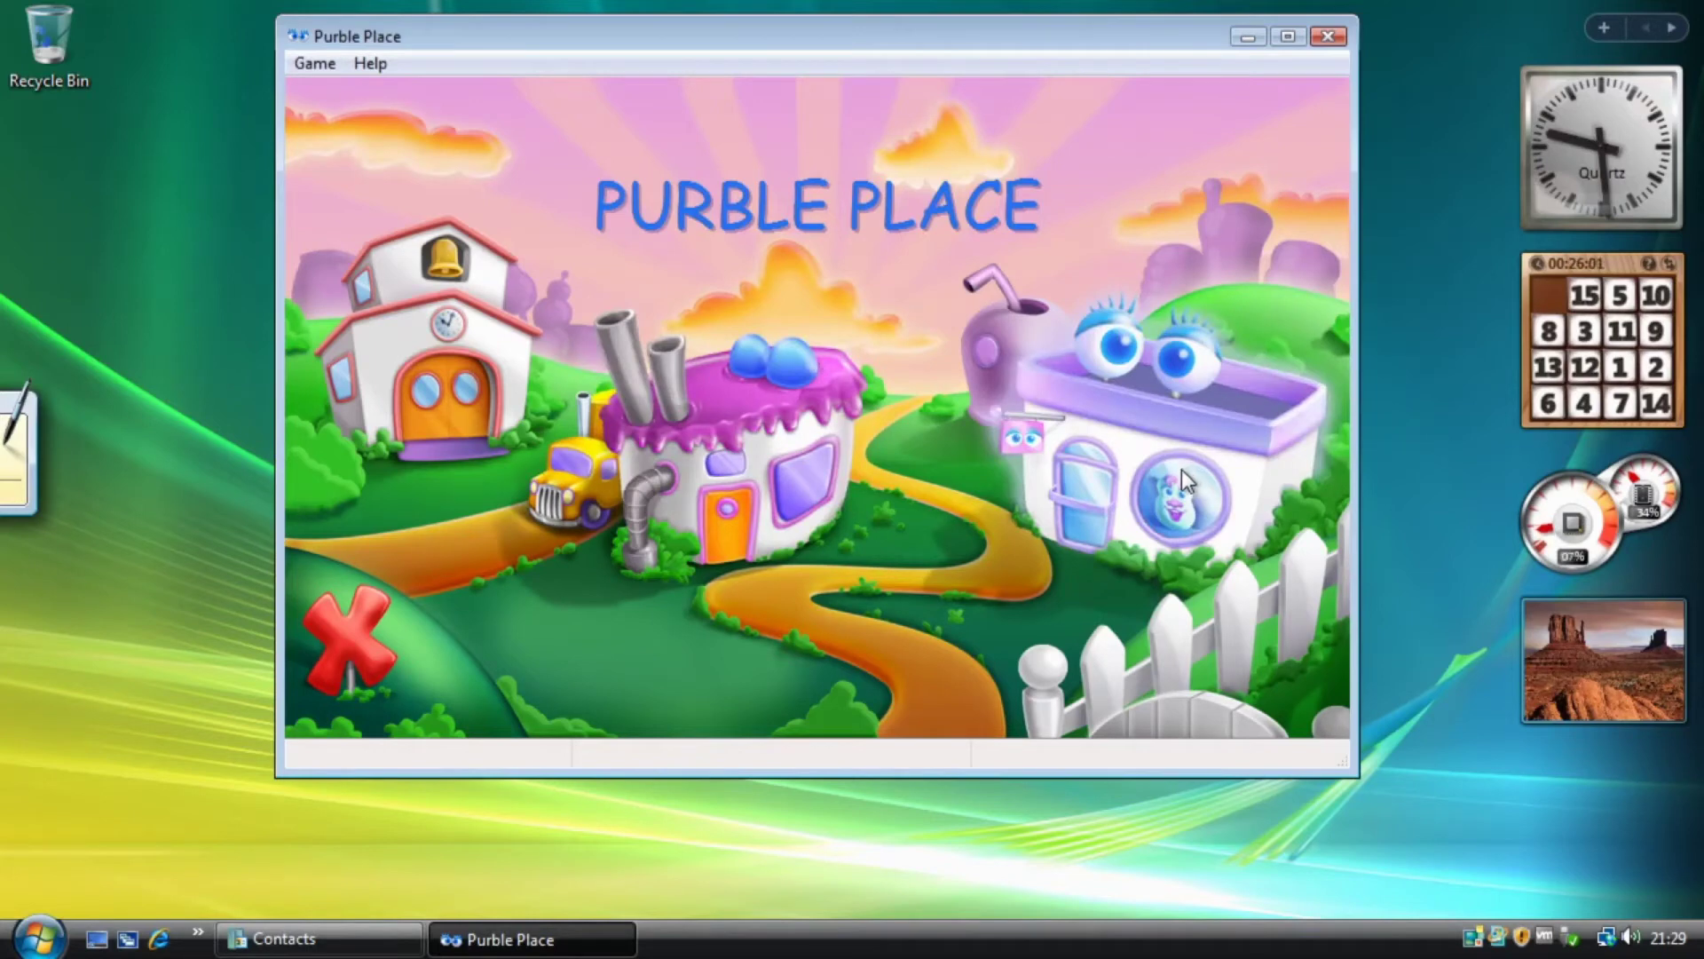
Start Beginner Purble Shop and give the Purble a pink nose, purple eyes and purple mouth.
click(1196, 462)
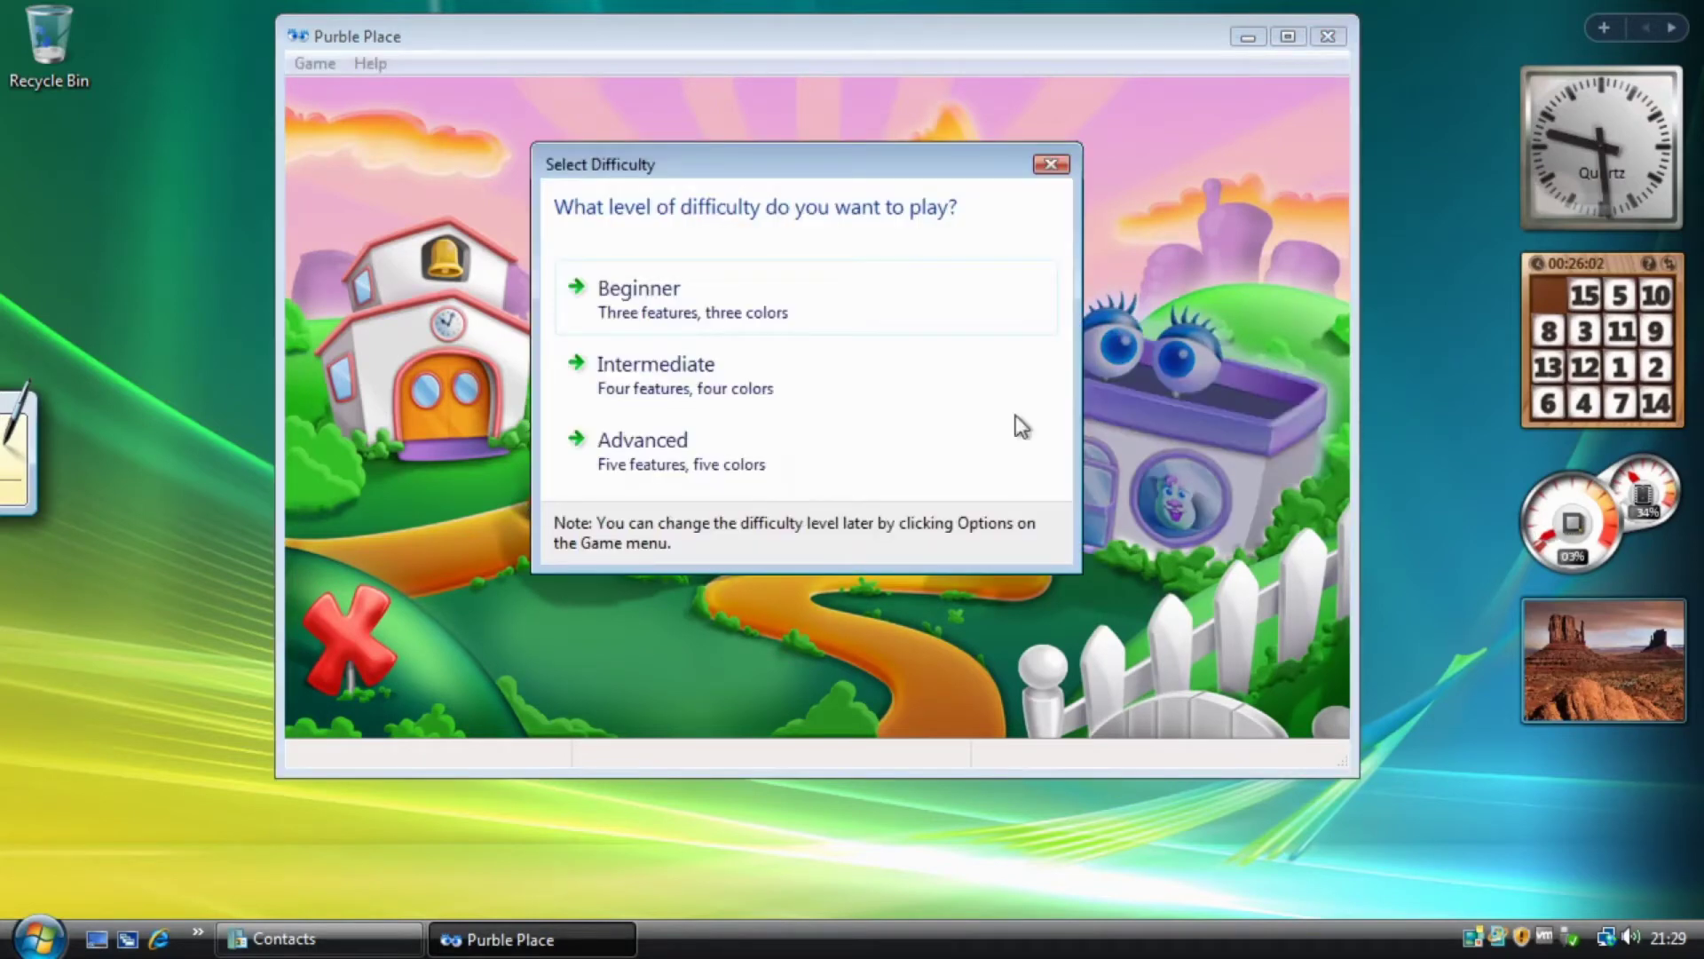
click(749, 281)
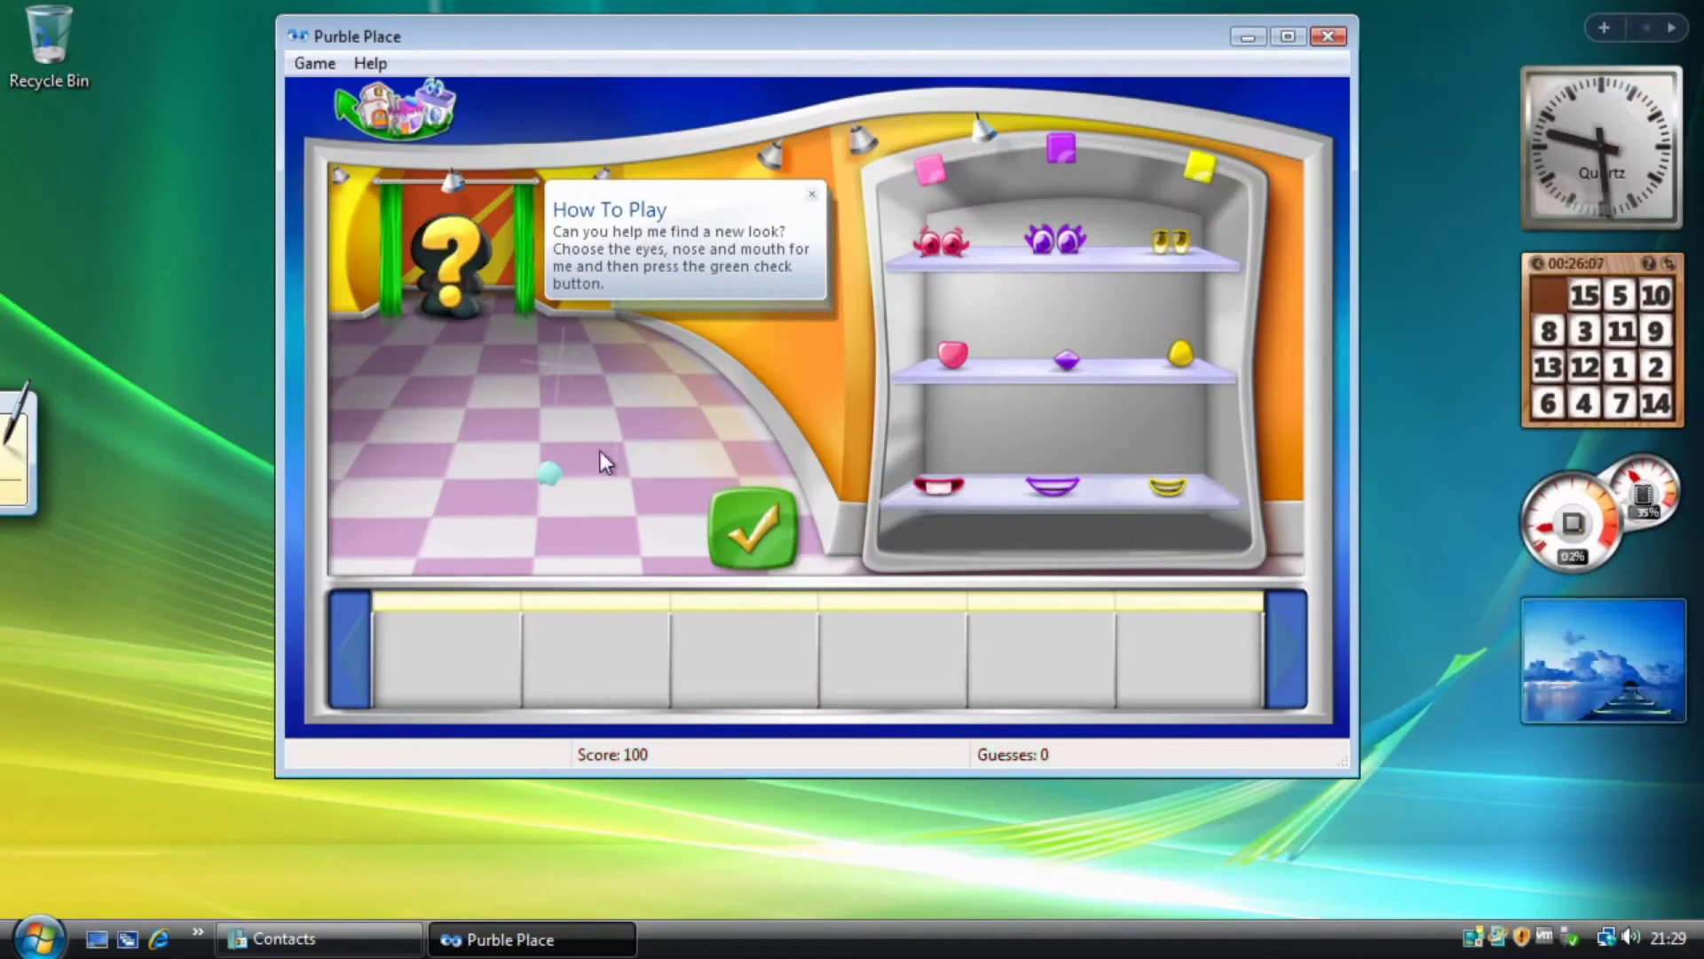
click(954, 360)
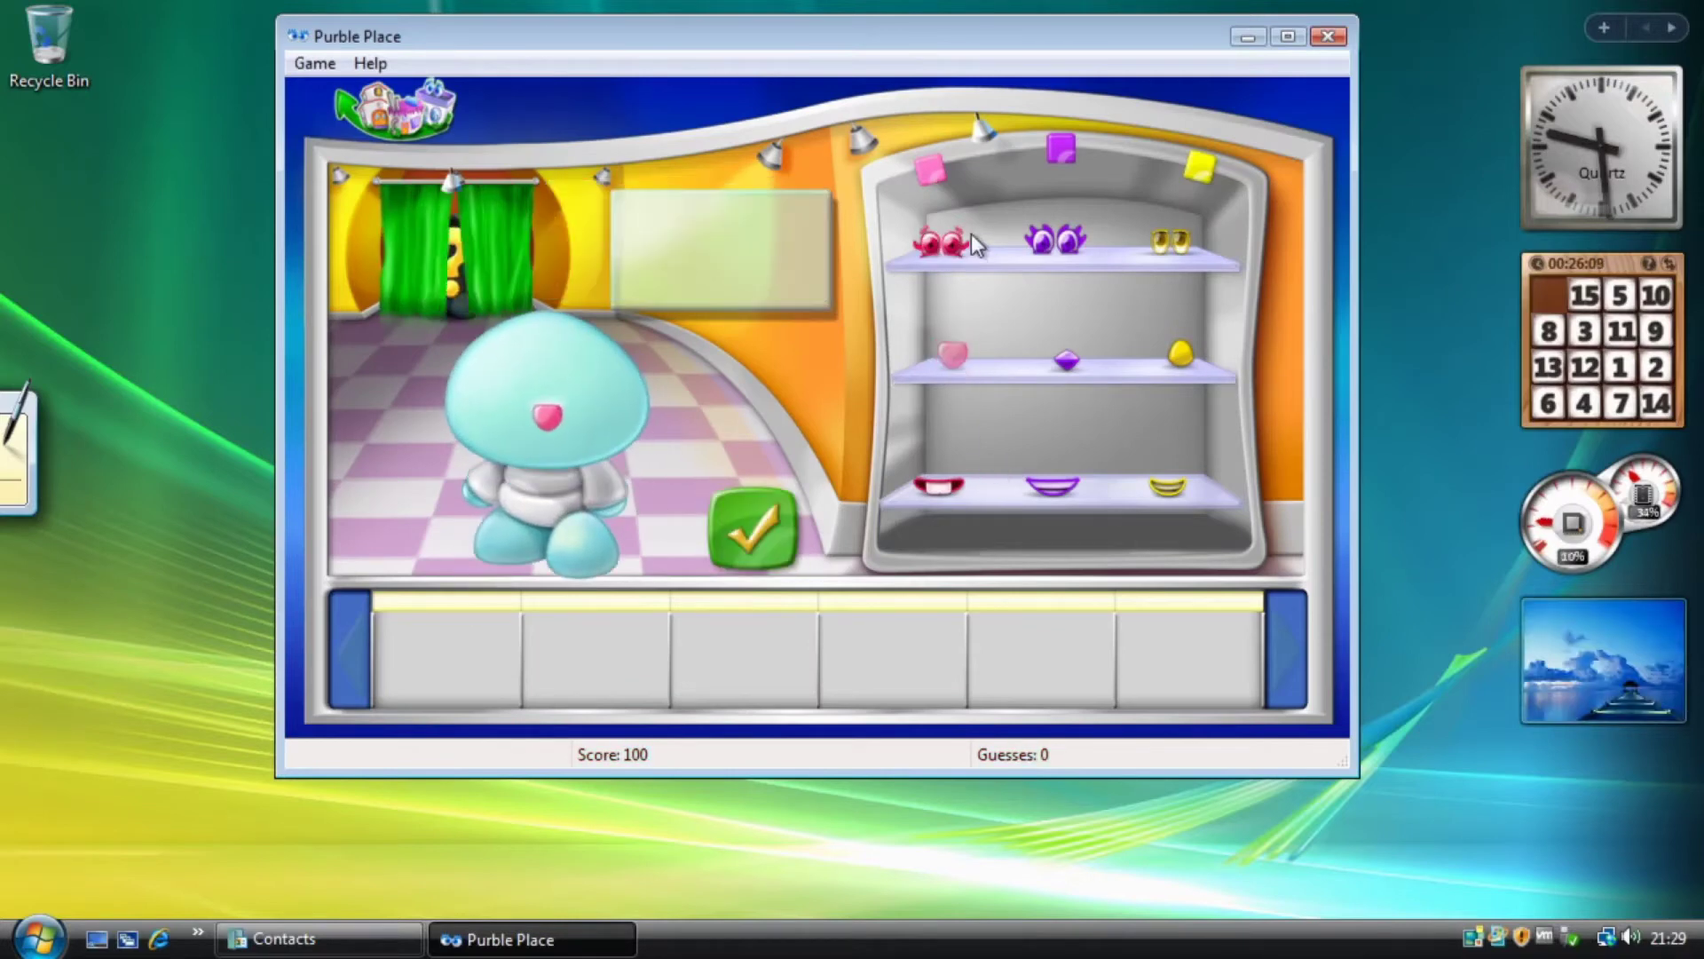
click(1070, 261)
click(1061, 486)
click(1062, 486)
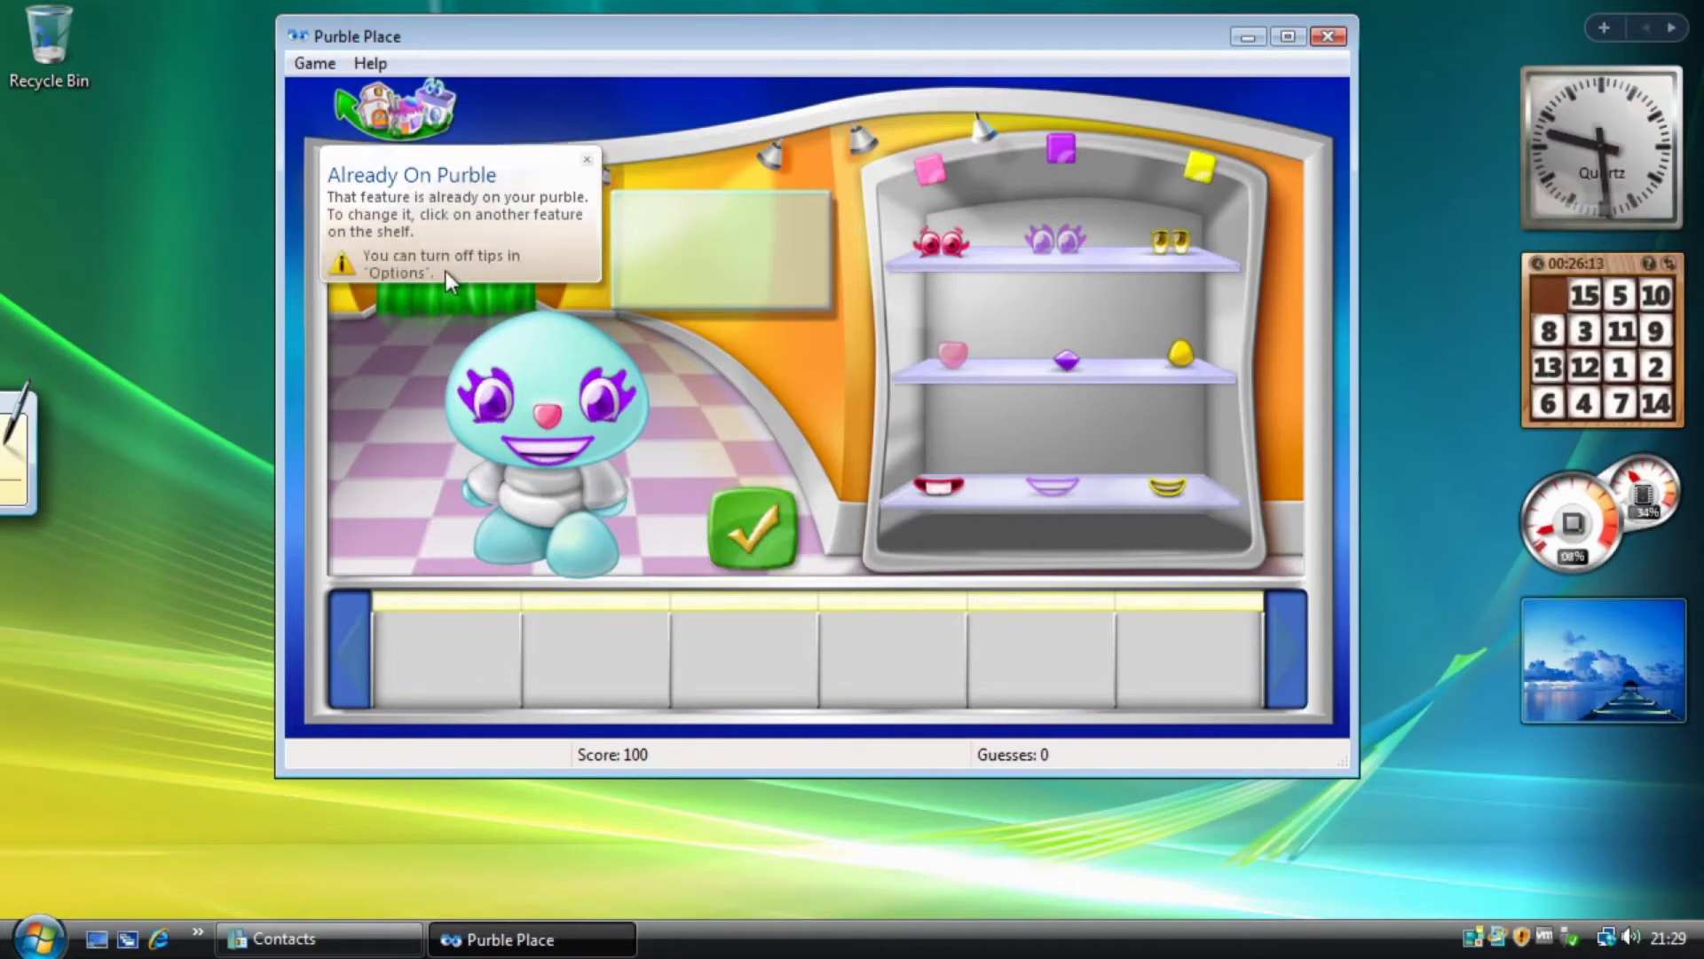
Dismiss the Already On Purble tip and leave Purble Shop for the main menu.
mouse_move(375, 243)
click(586, 162)
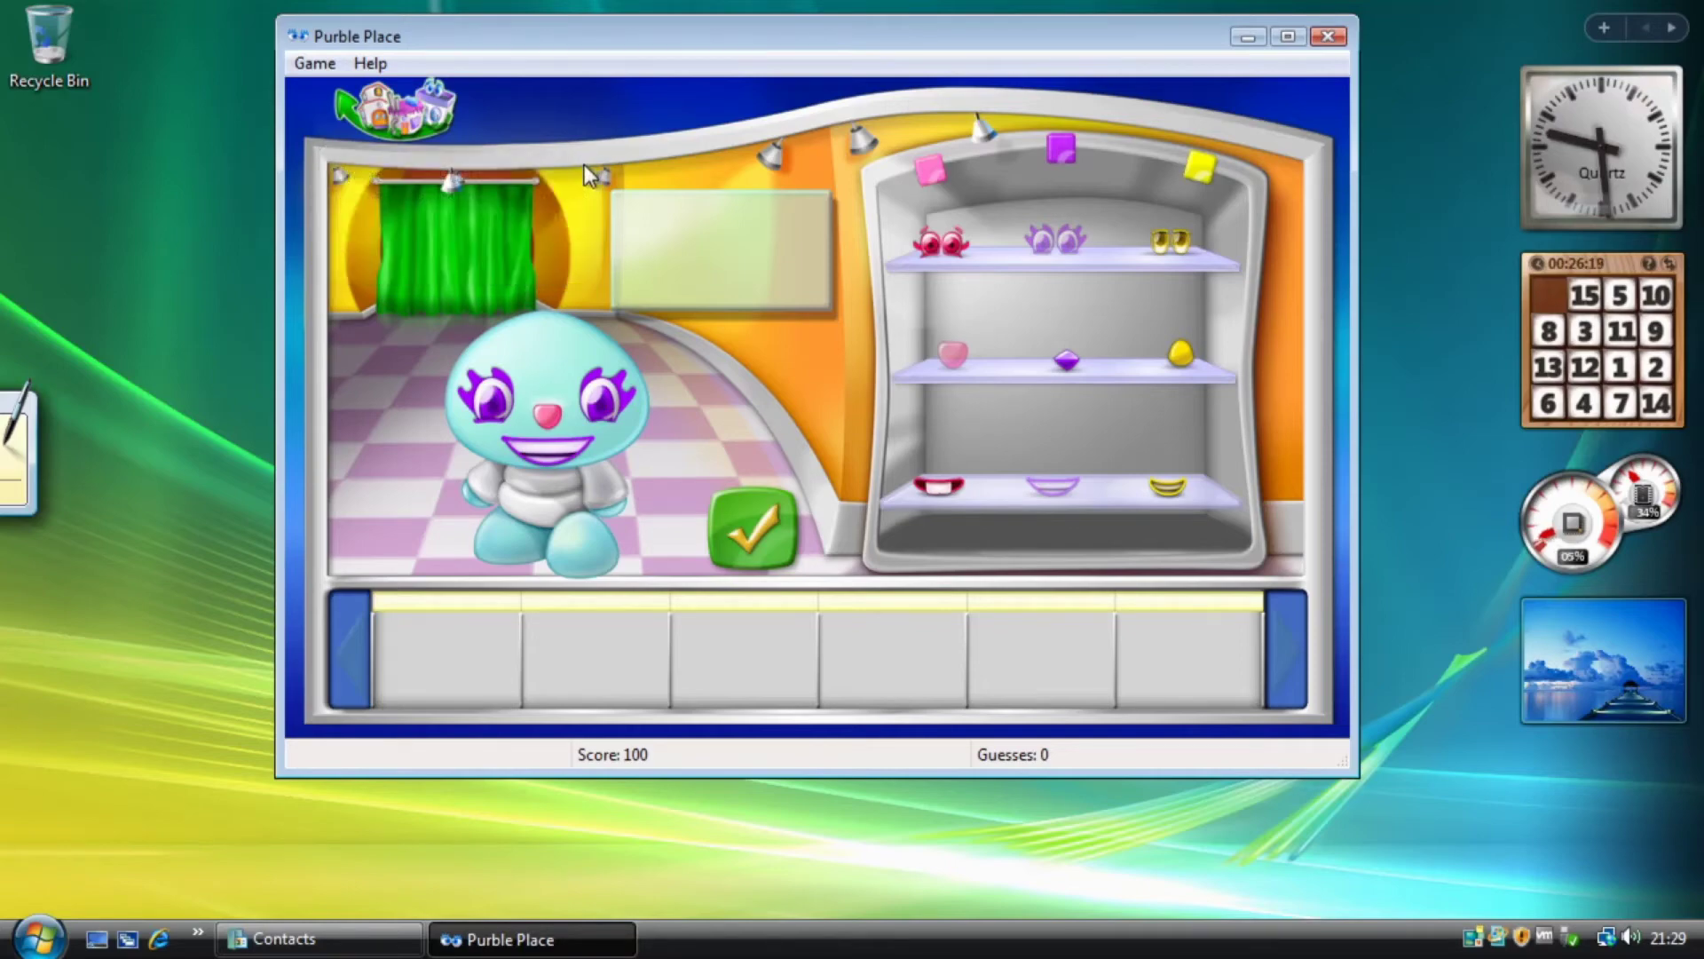
click(404, 111)
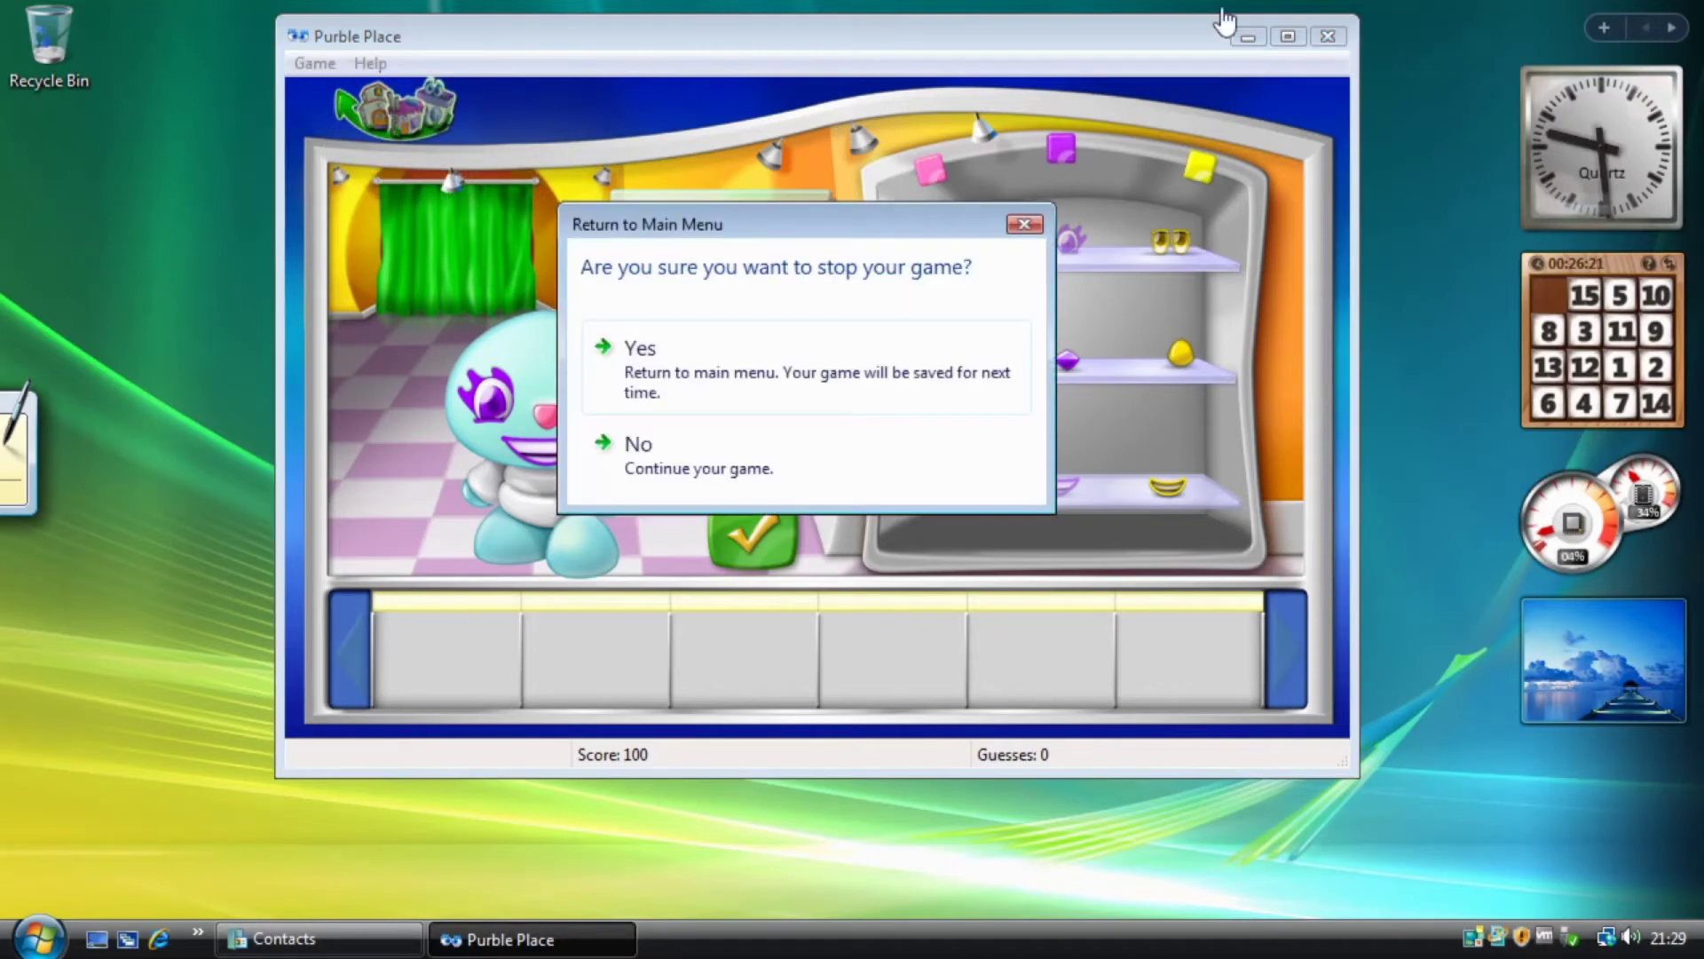
click(770, 348)
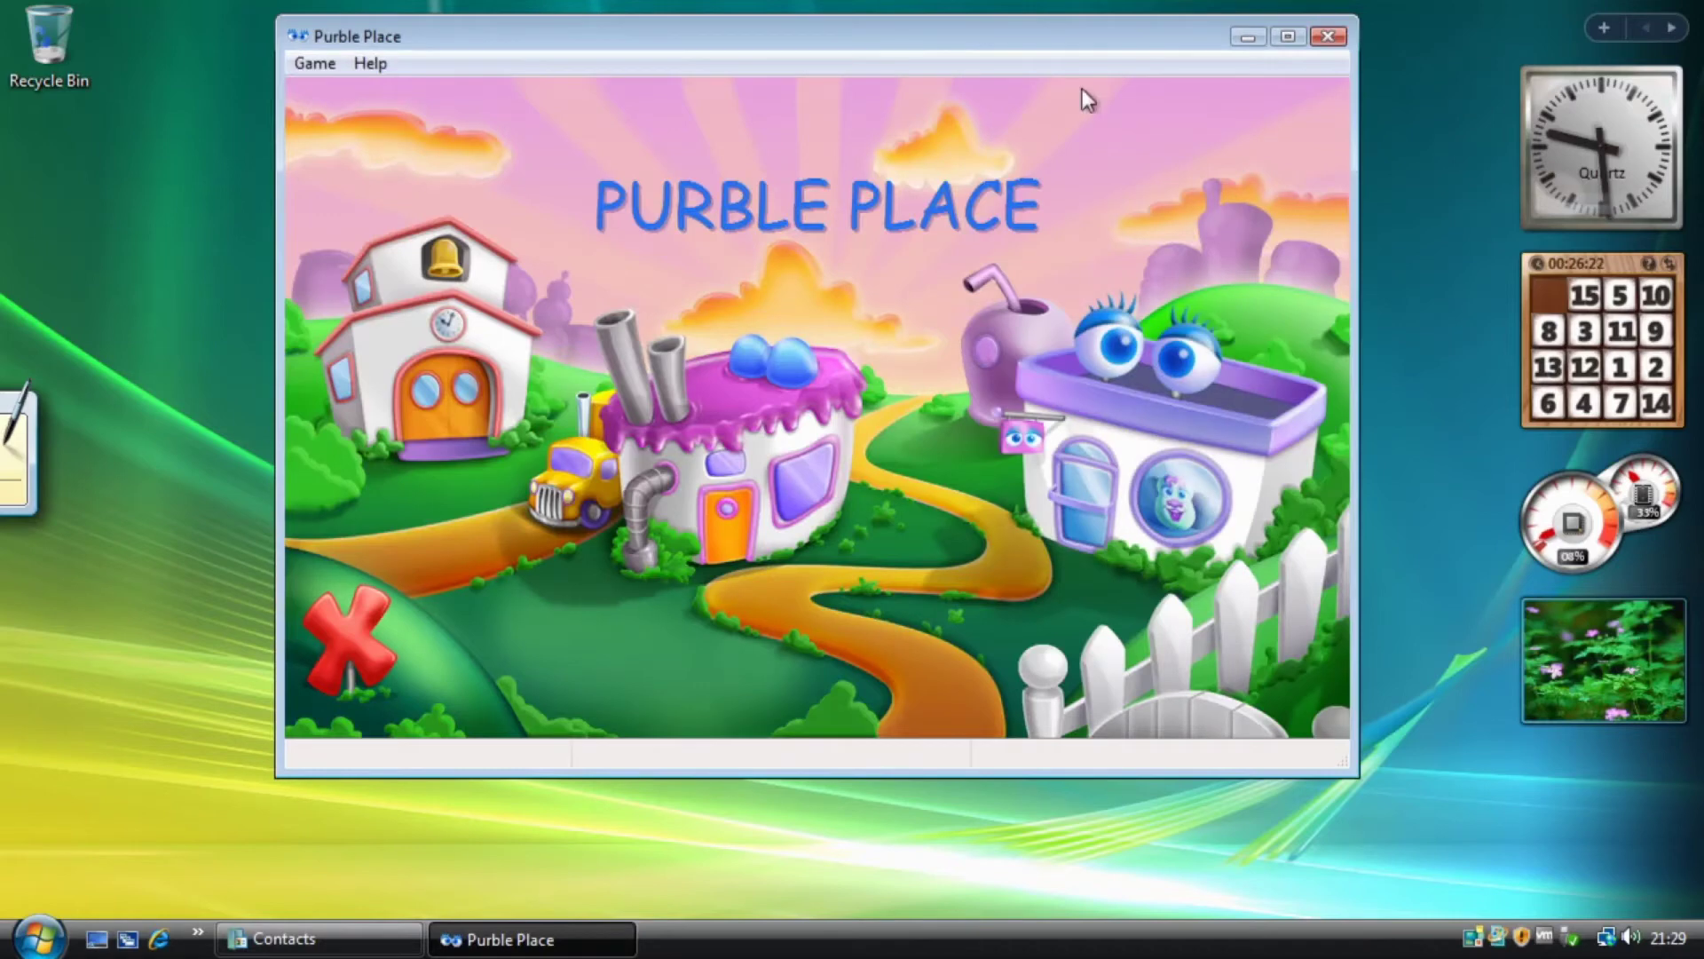
Close Purble Place and show the Start menu's full program list.
click(1329, 36)
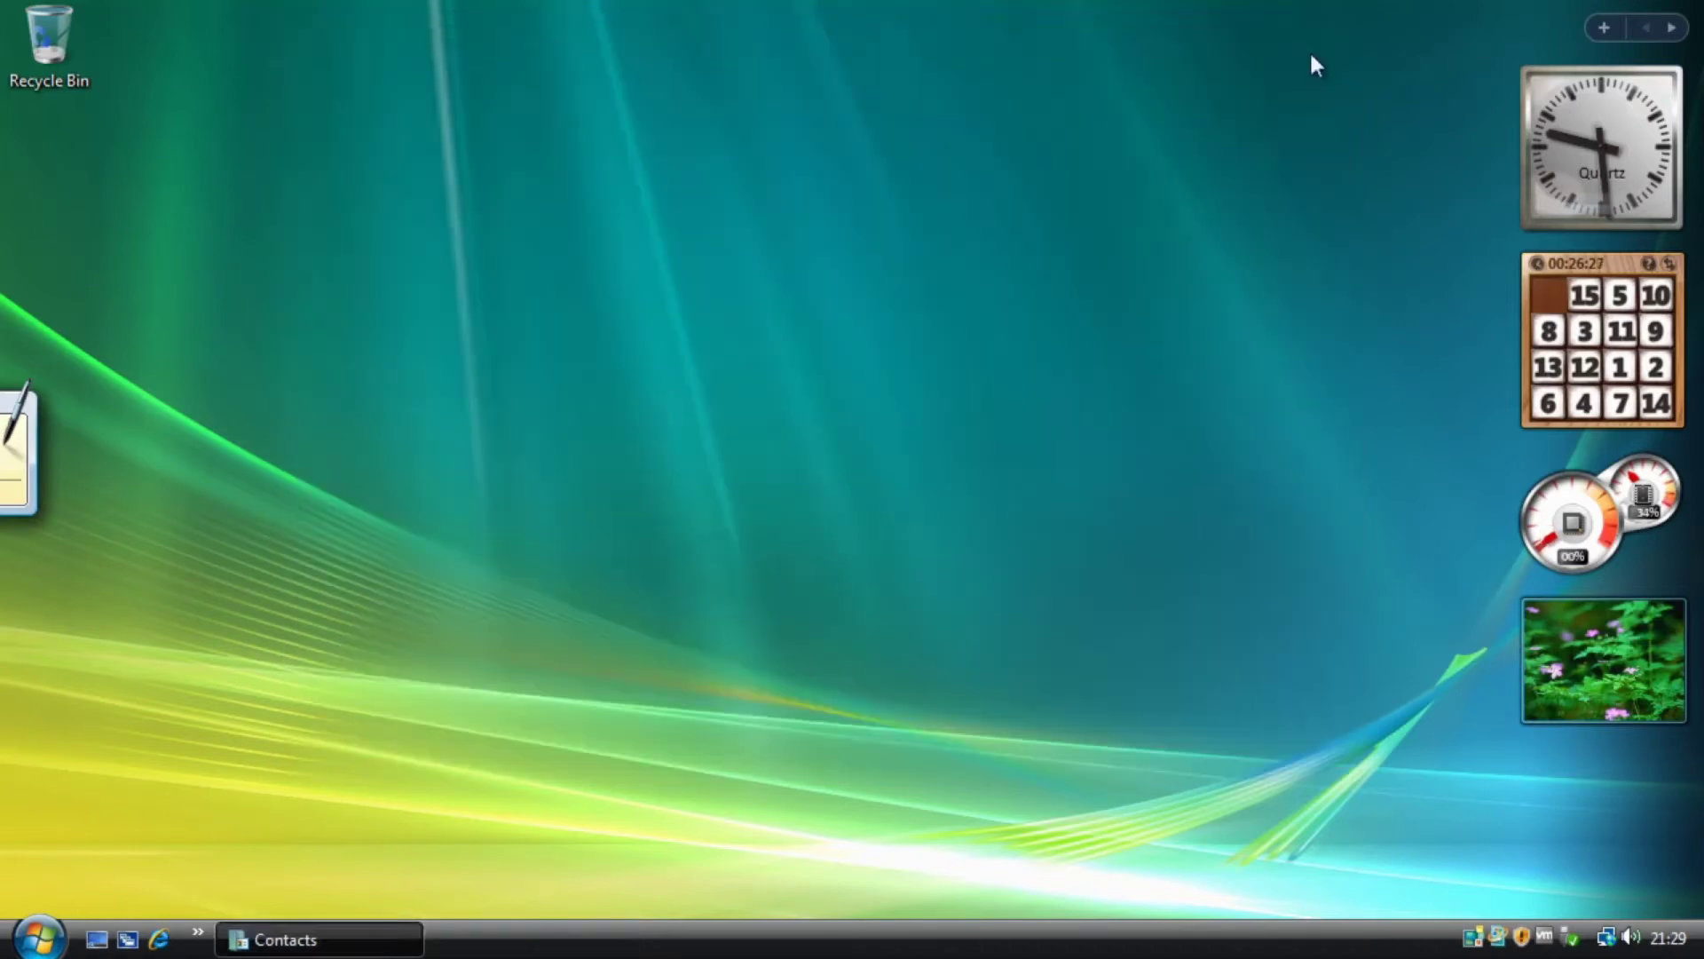
click(40, 939)
click(177, 848)
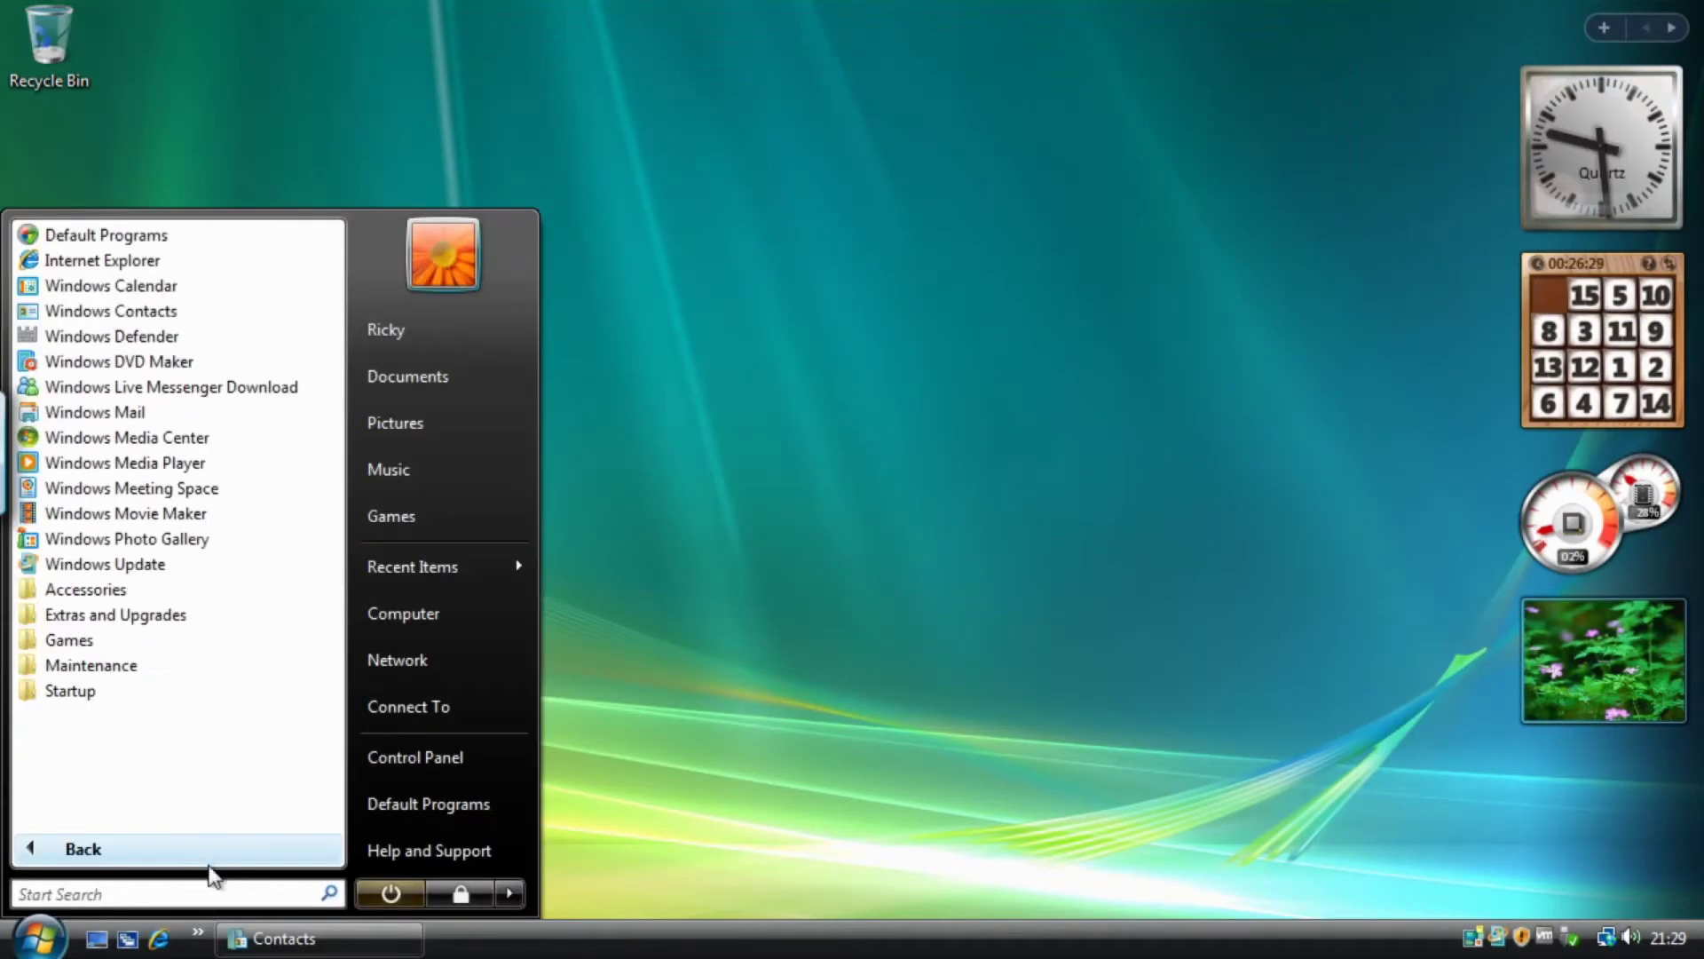
Expand and collapse the Games folder twice, leaving it collapsed.
click(178, 654)
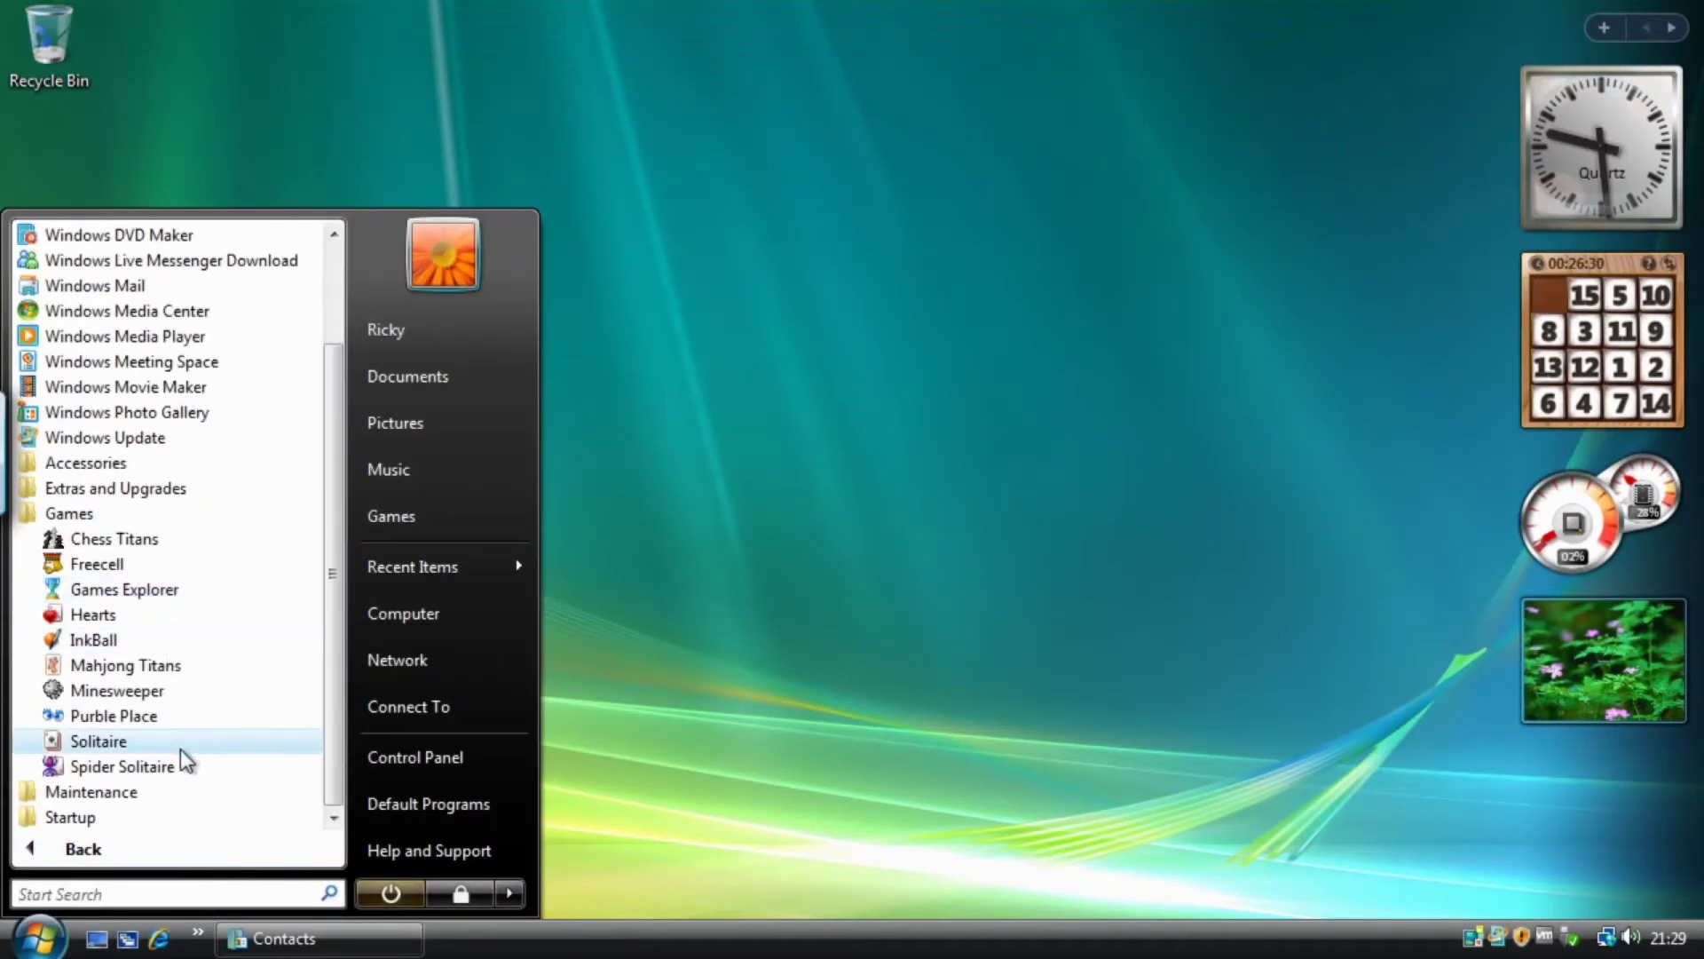
click(89, 514)
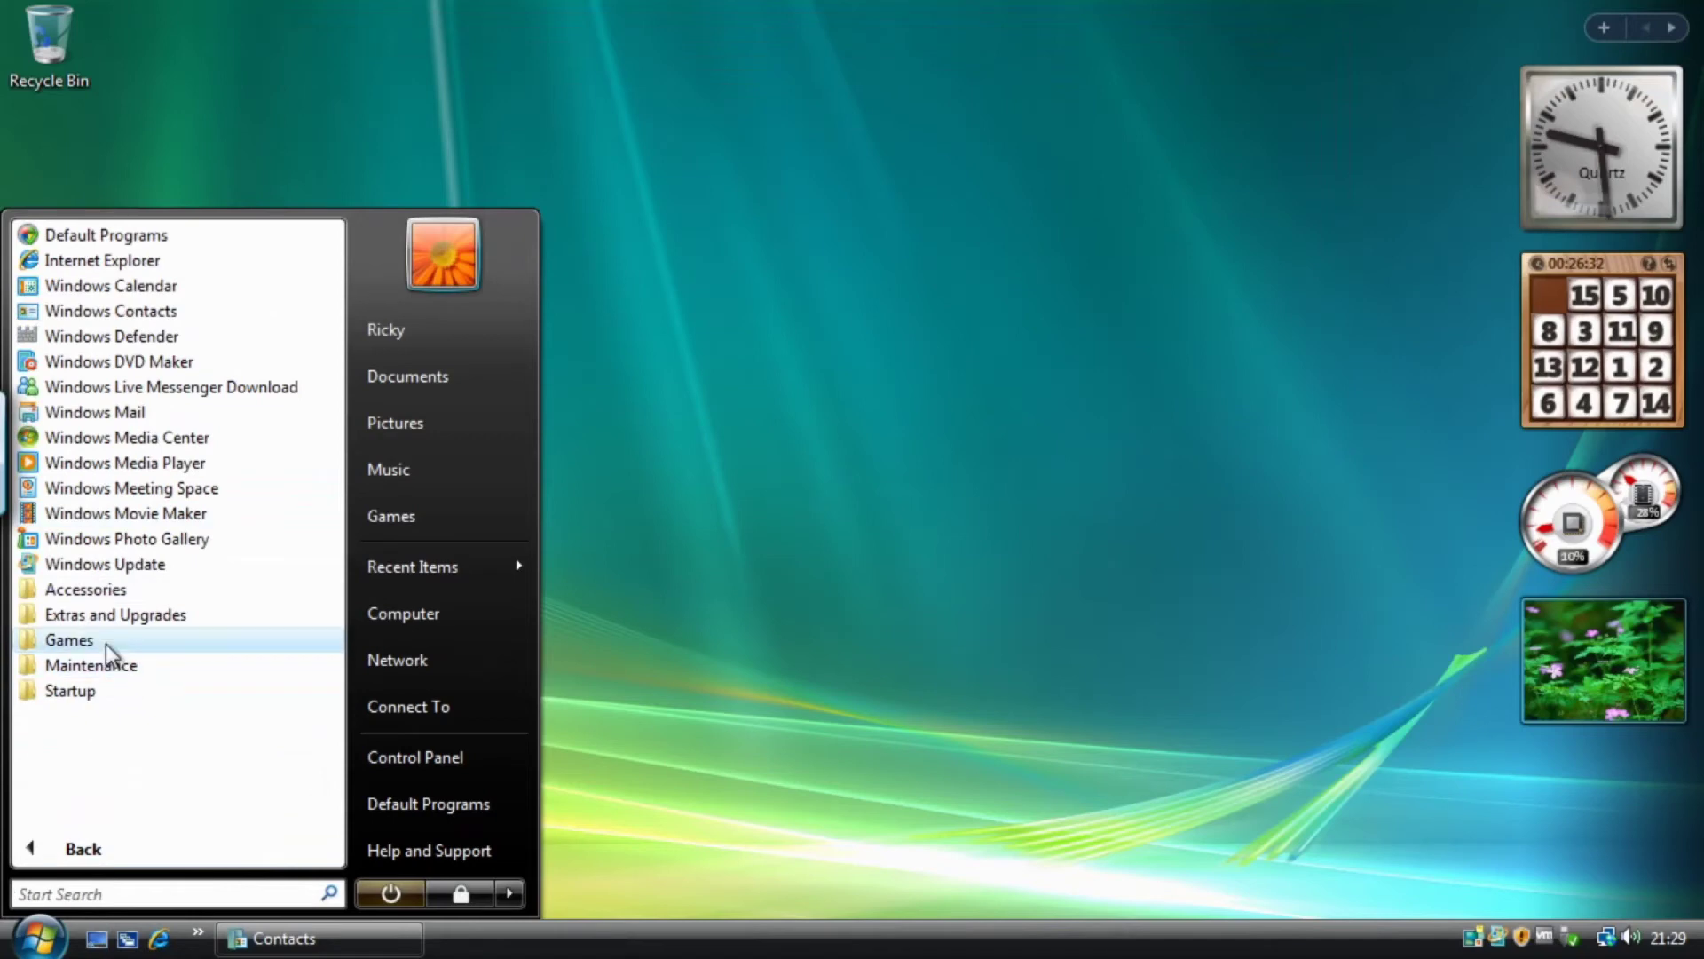
click(80, 641)
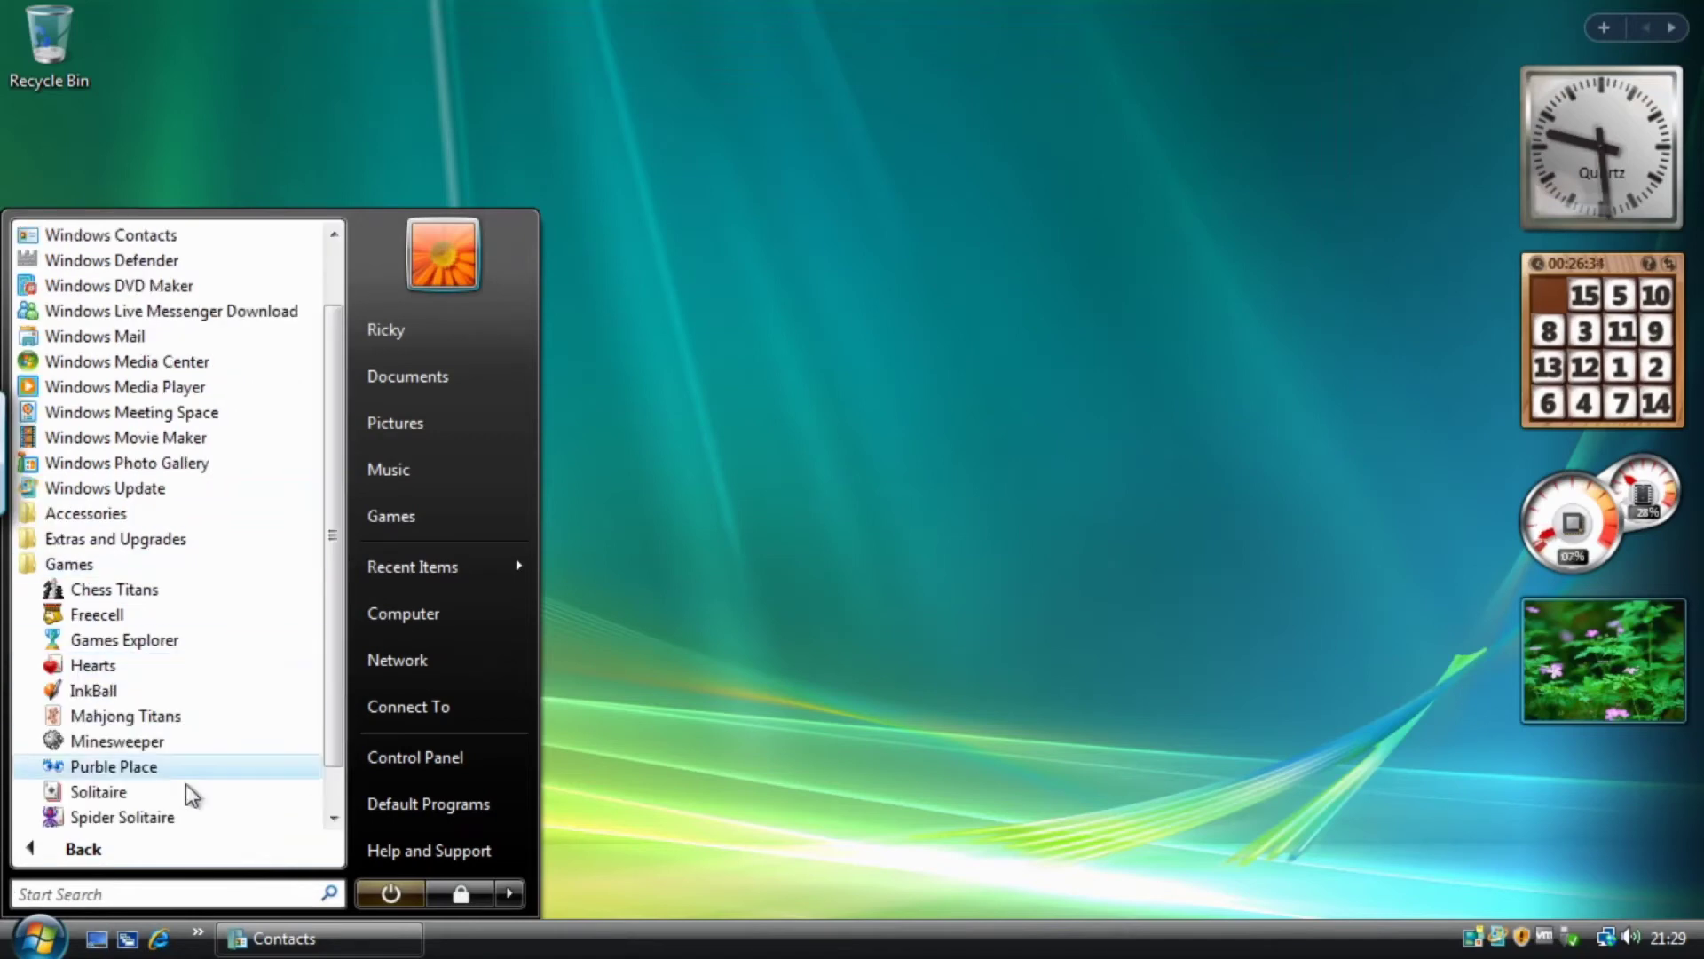
click(81, 563)
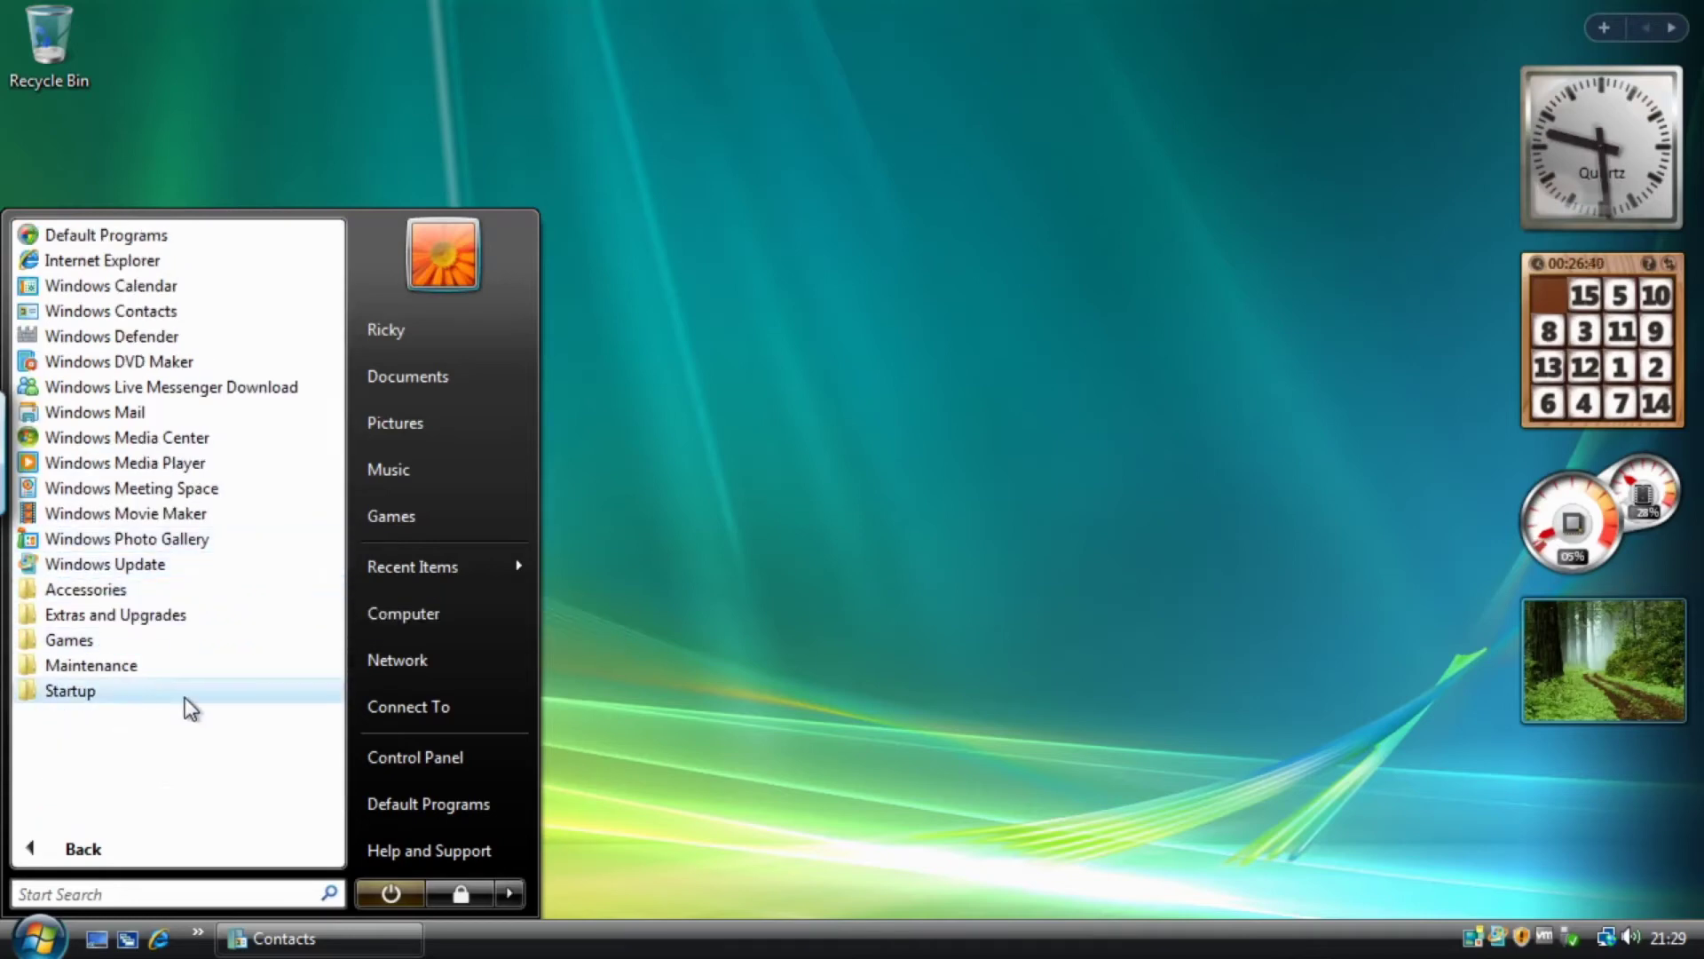